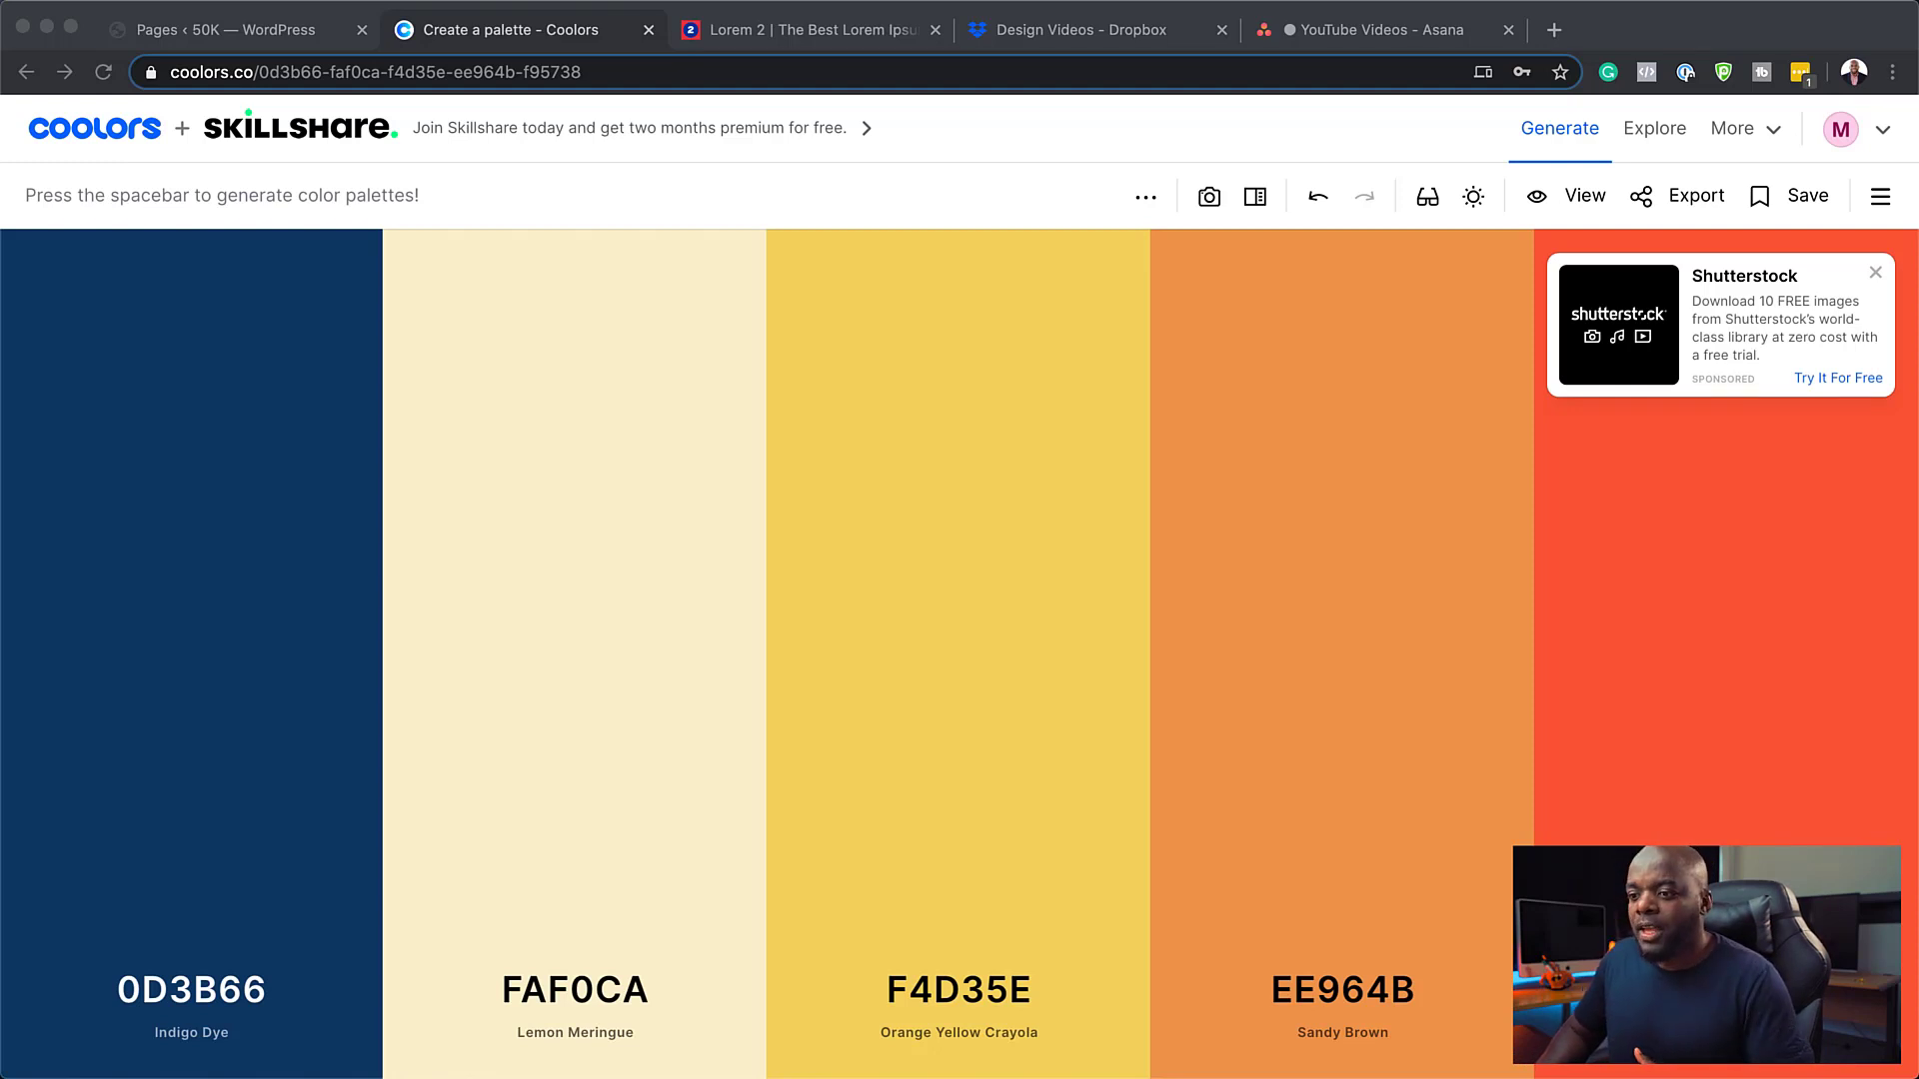
Switch to the WordPress admin and open the Divi Theme Options
{"action": "left_click", "coordinate": [256, 793]}
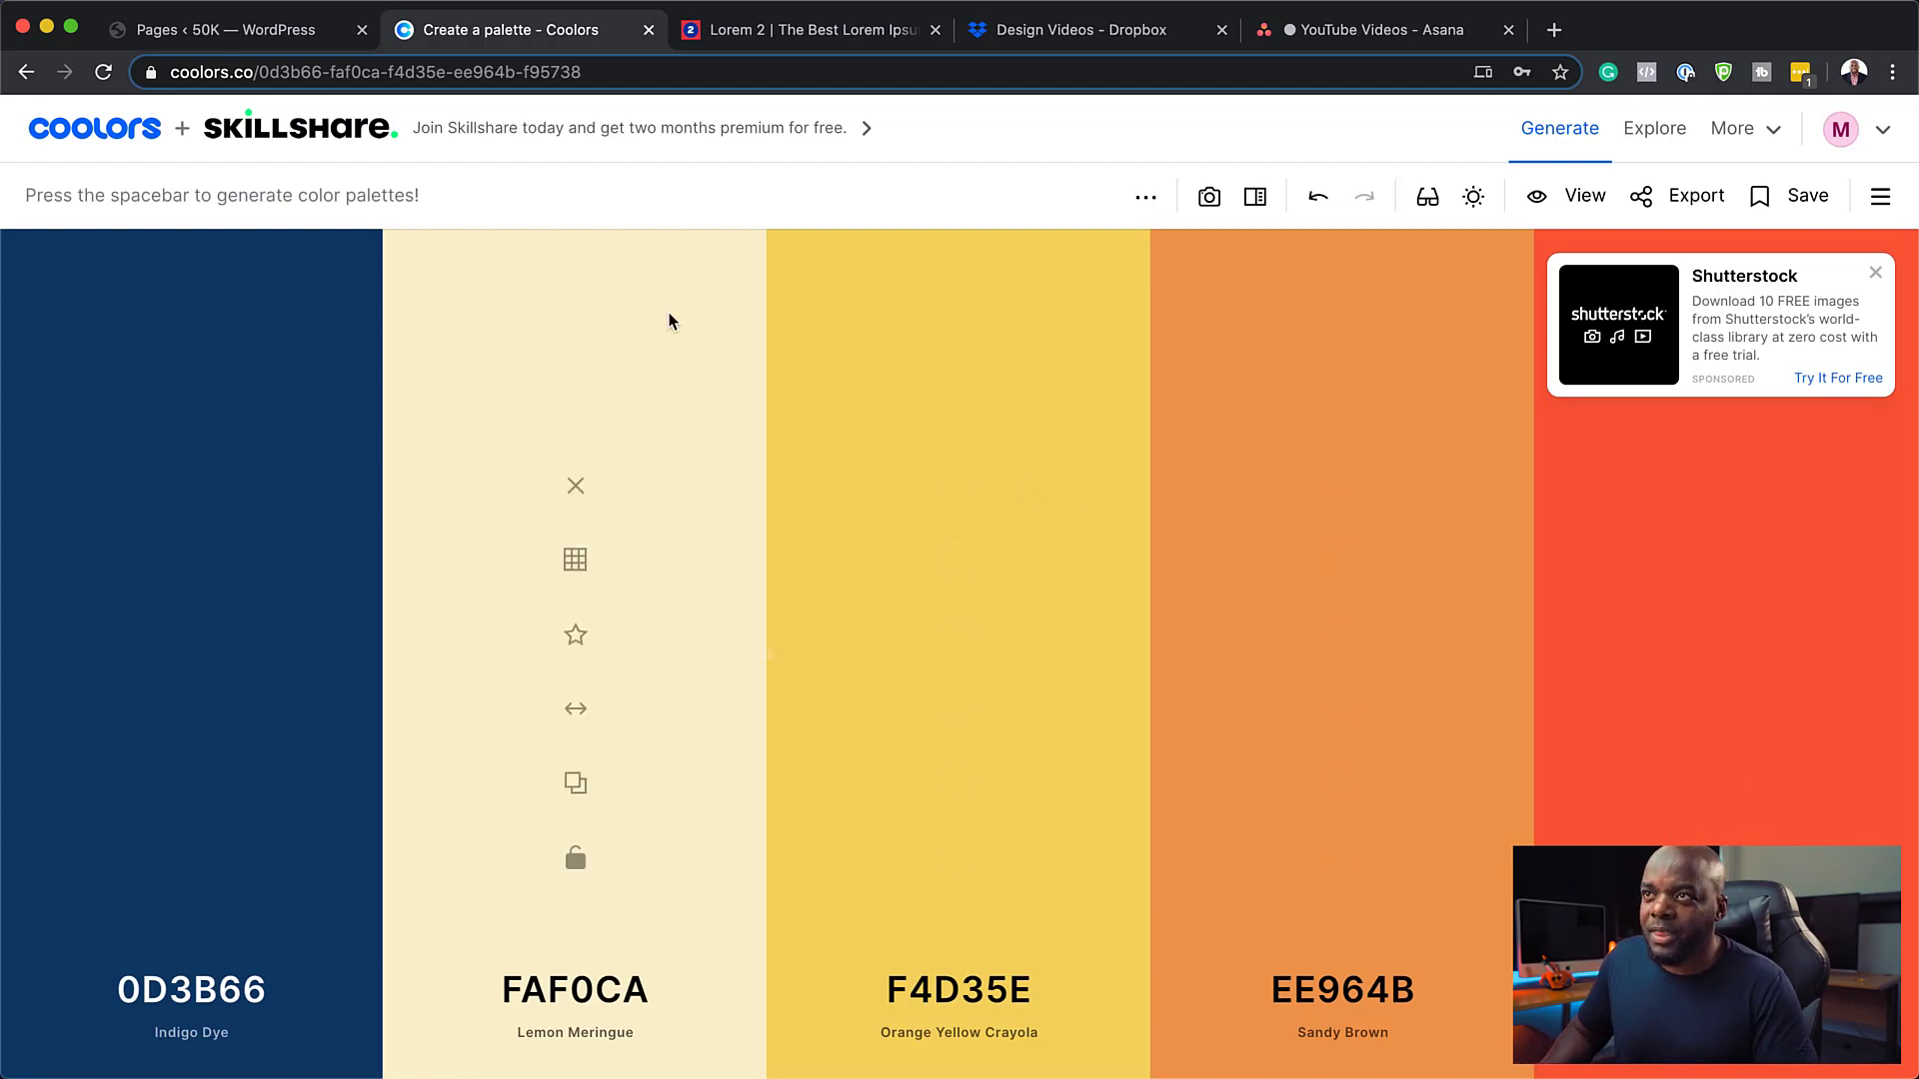
{"action": "left_click", "coordinate": [290, 38]}
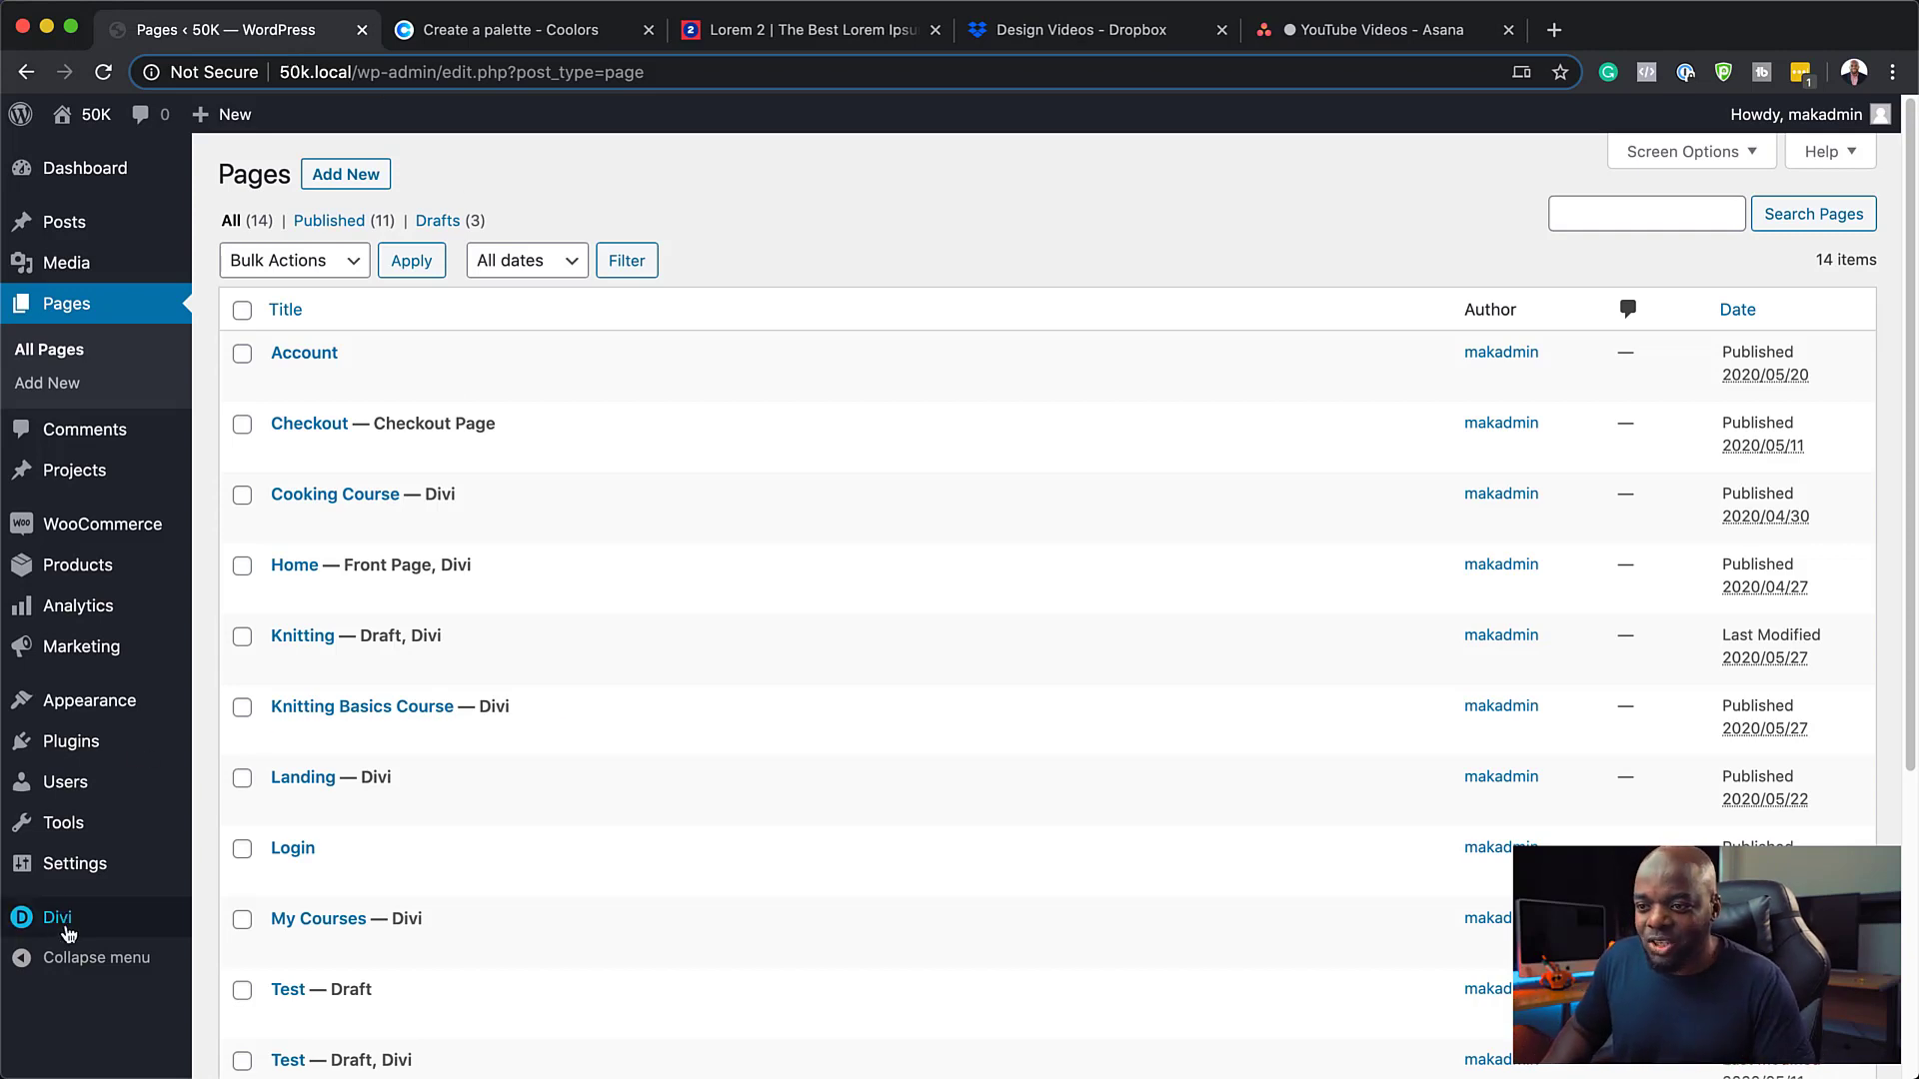
{"action": "mouse_move", "coordinate": [68, 928]}
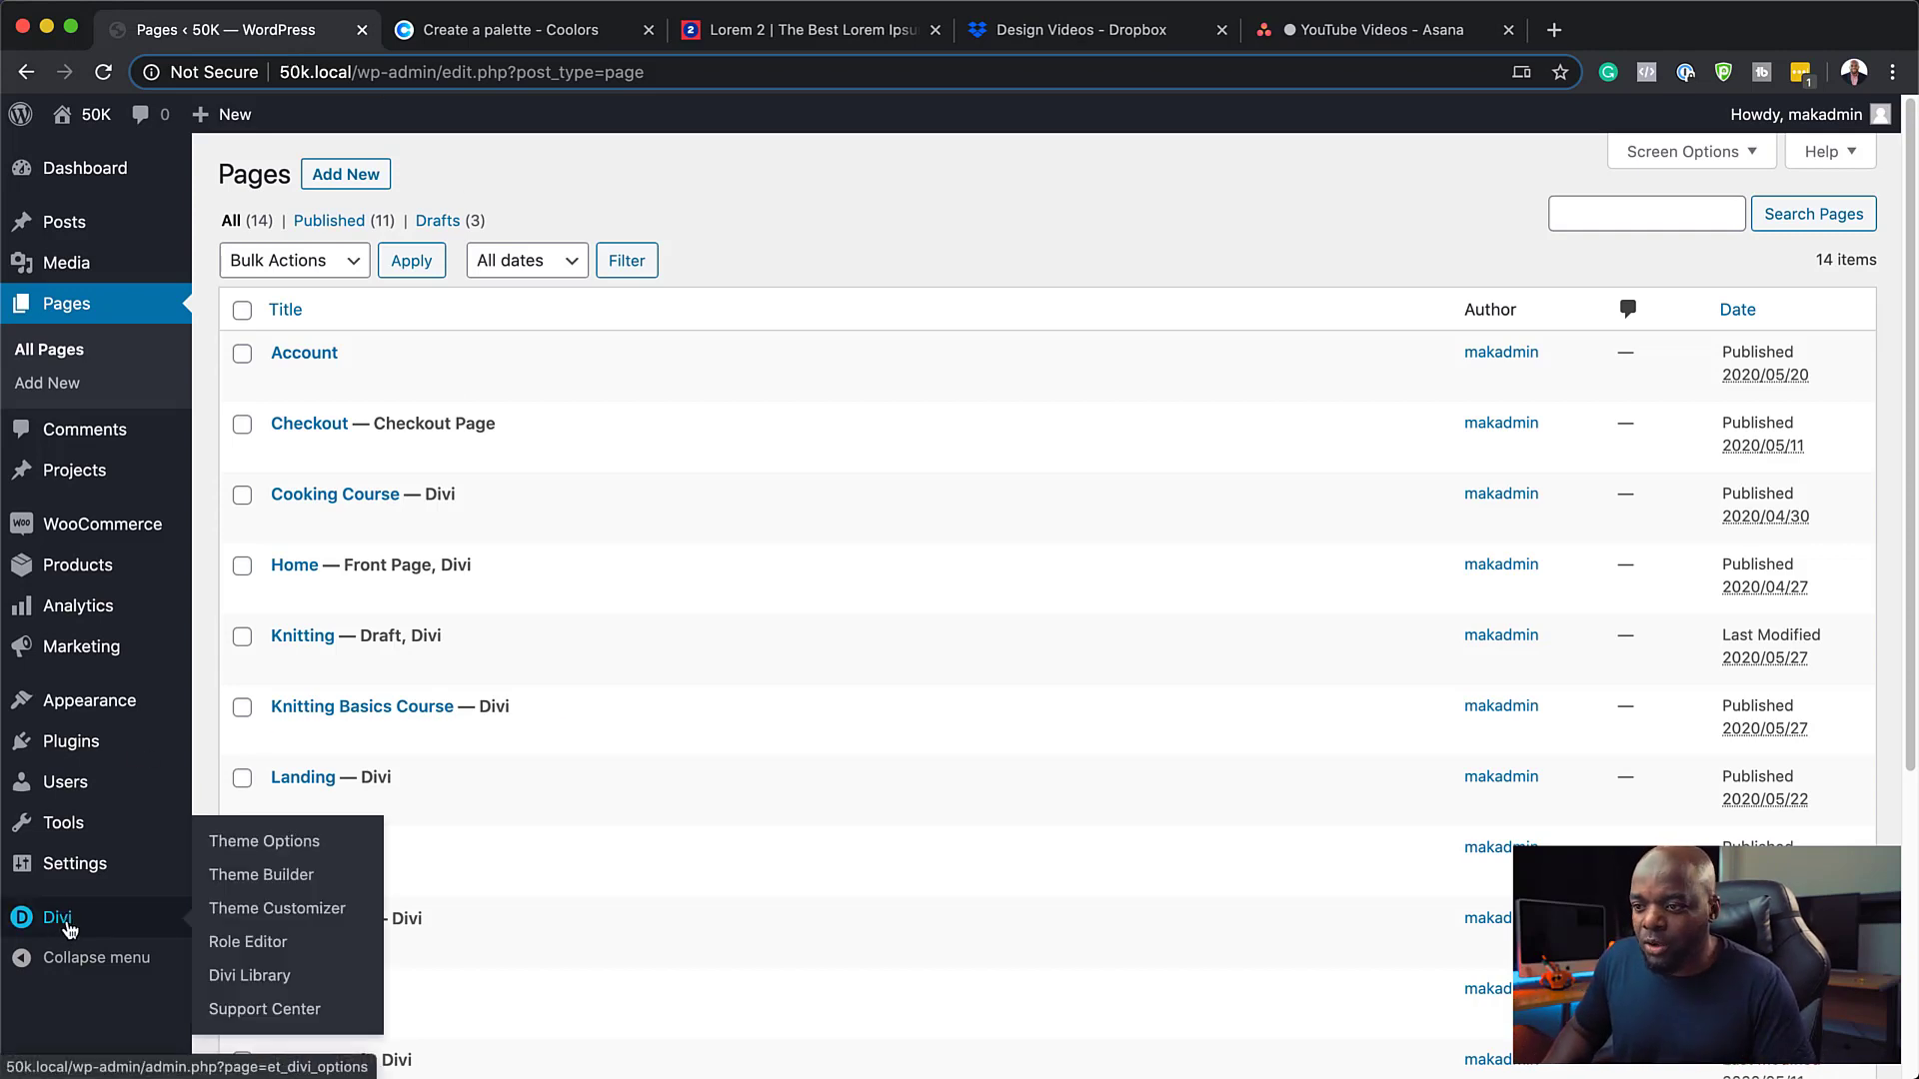
{"action": "left_click", "coordinate": [305, 842]}
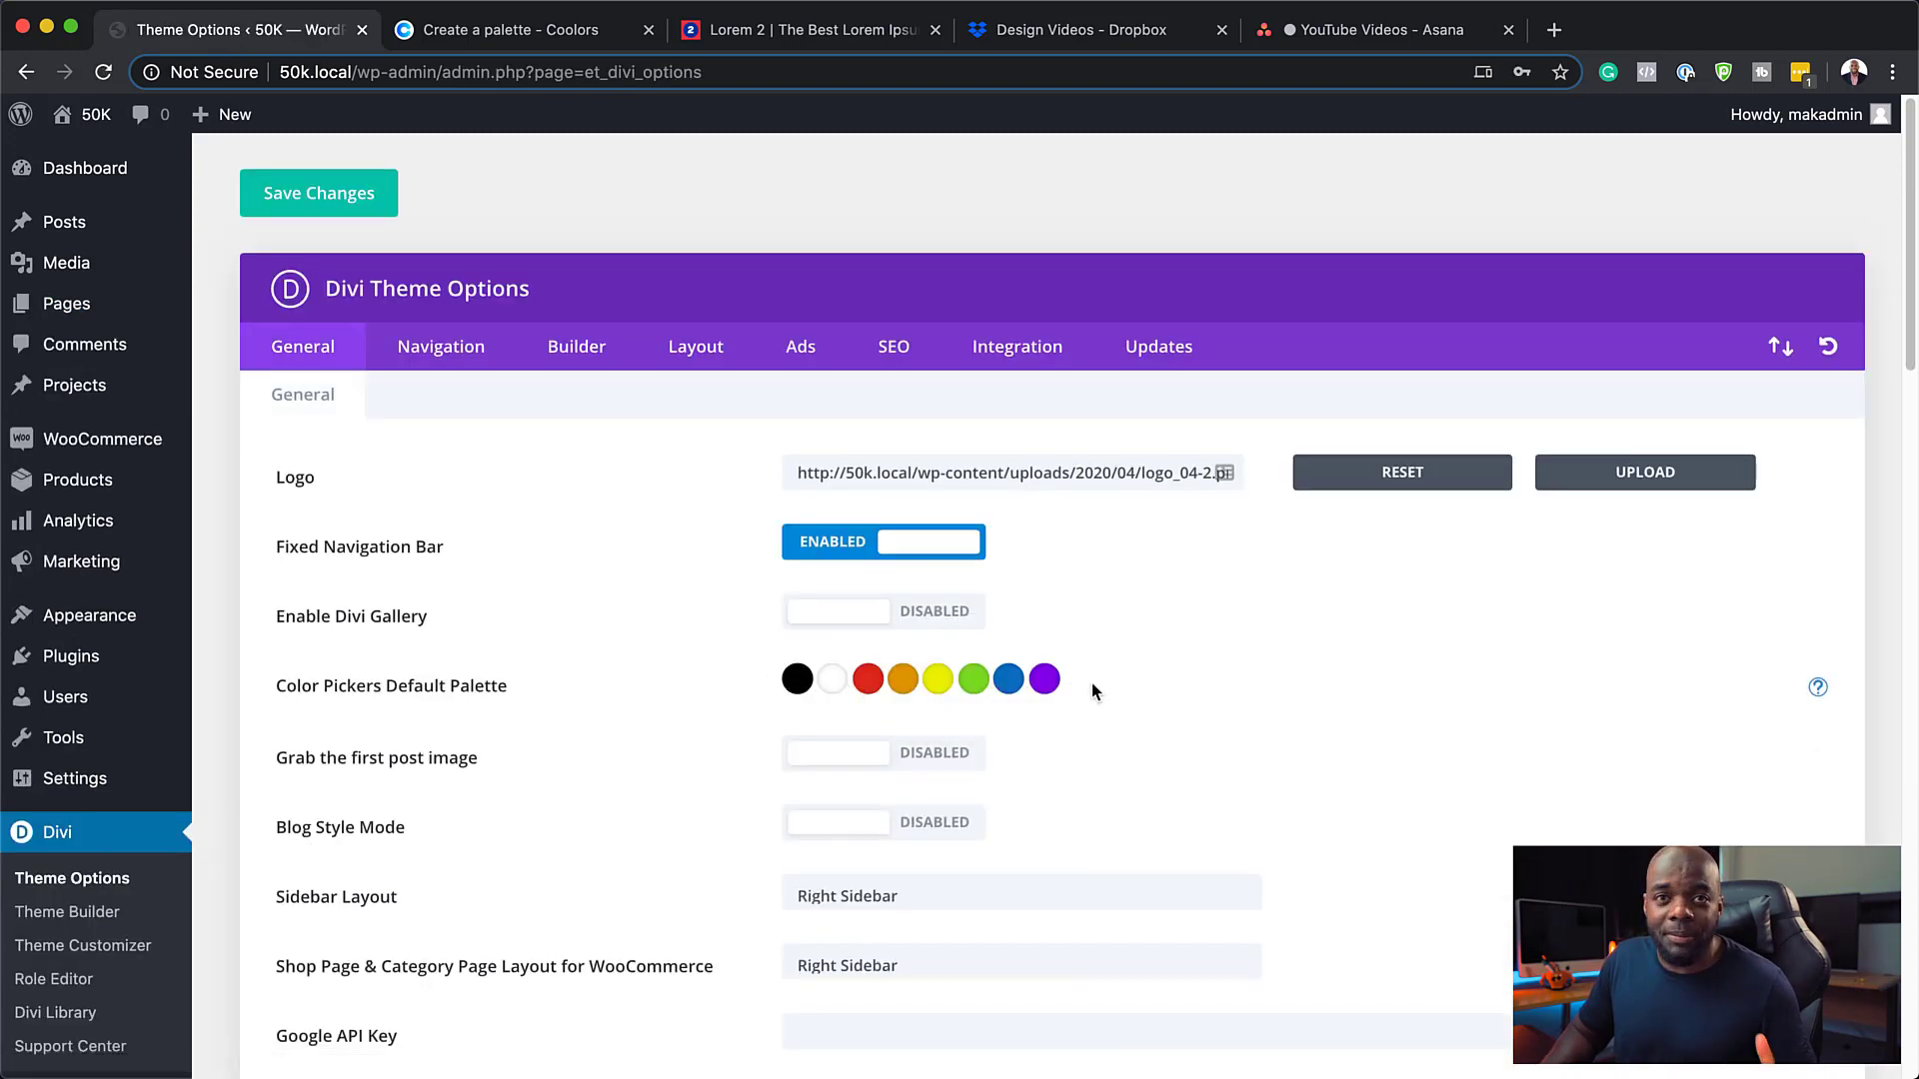
Copy the Indigo Dye hex code 0D3B66 from the Coolors palette and set it as Divi's first default palette color
{"action": "left_click", "coordinate": [533, 34]}
{"action": "mouse_move", "coordinate": [188, 841]}
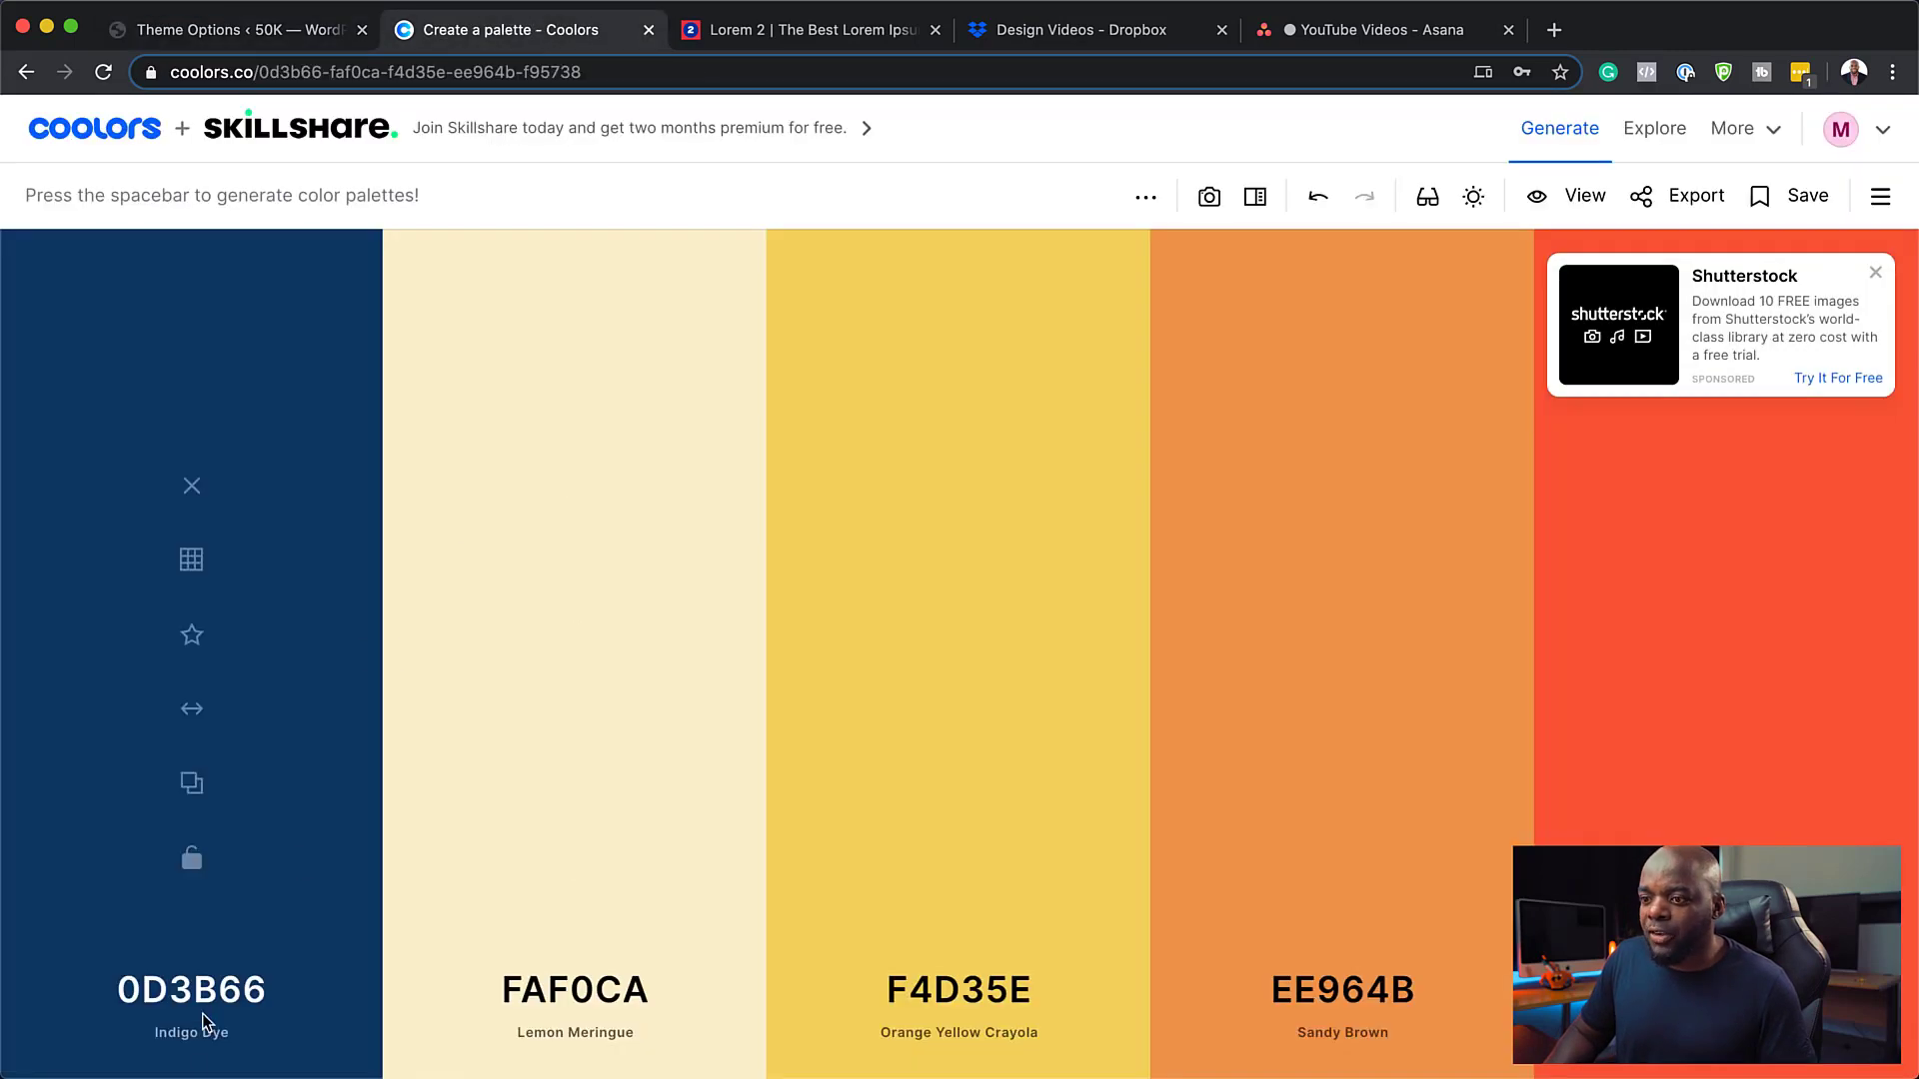
{"action": "left_click", "coordinate": [191, 783]}
{"action": "left_click", "coordinate": [203, 30]}
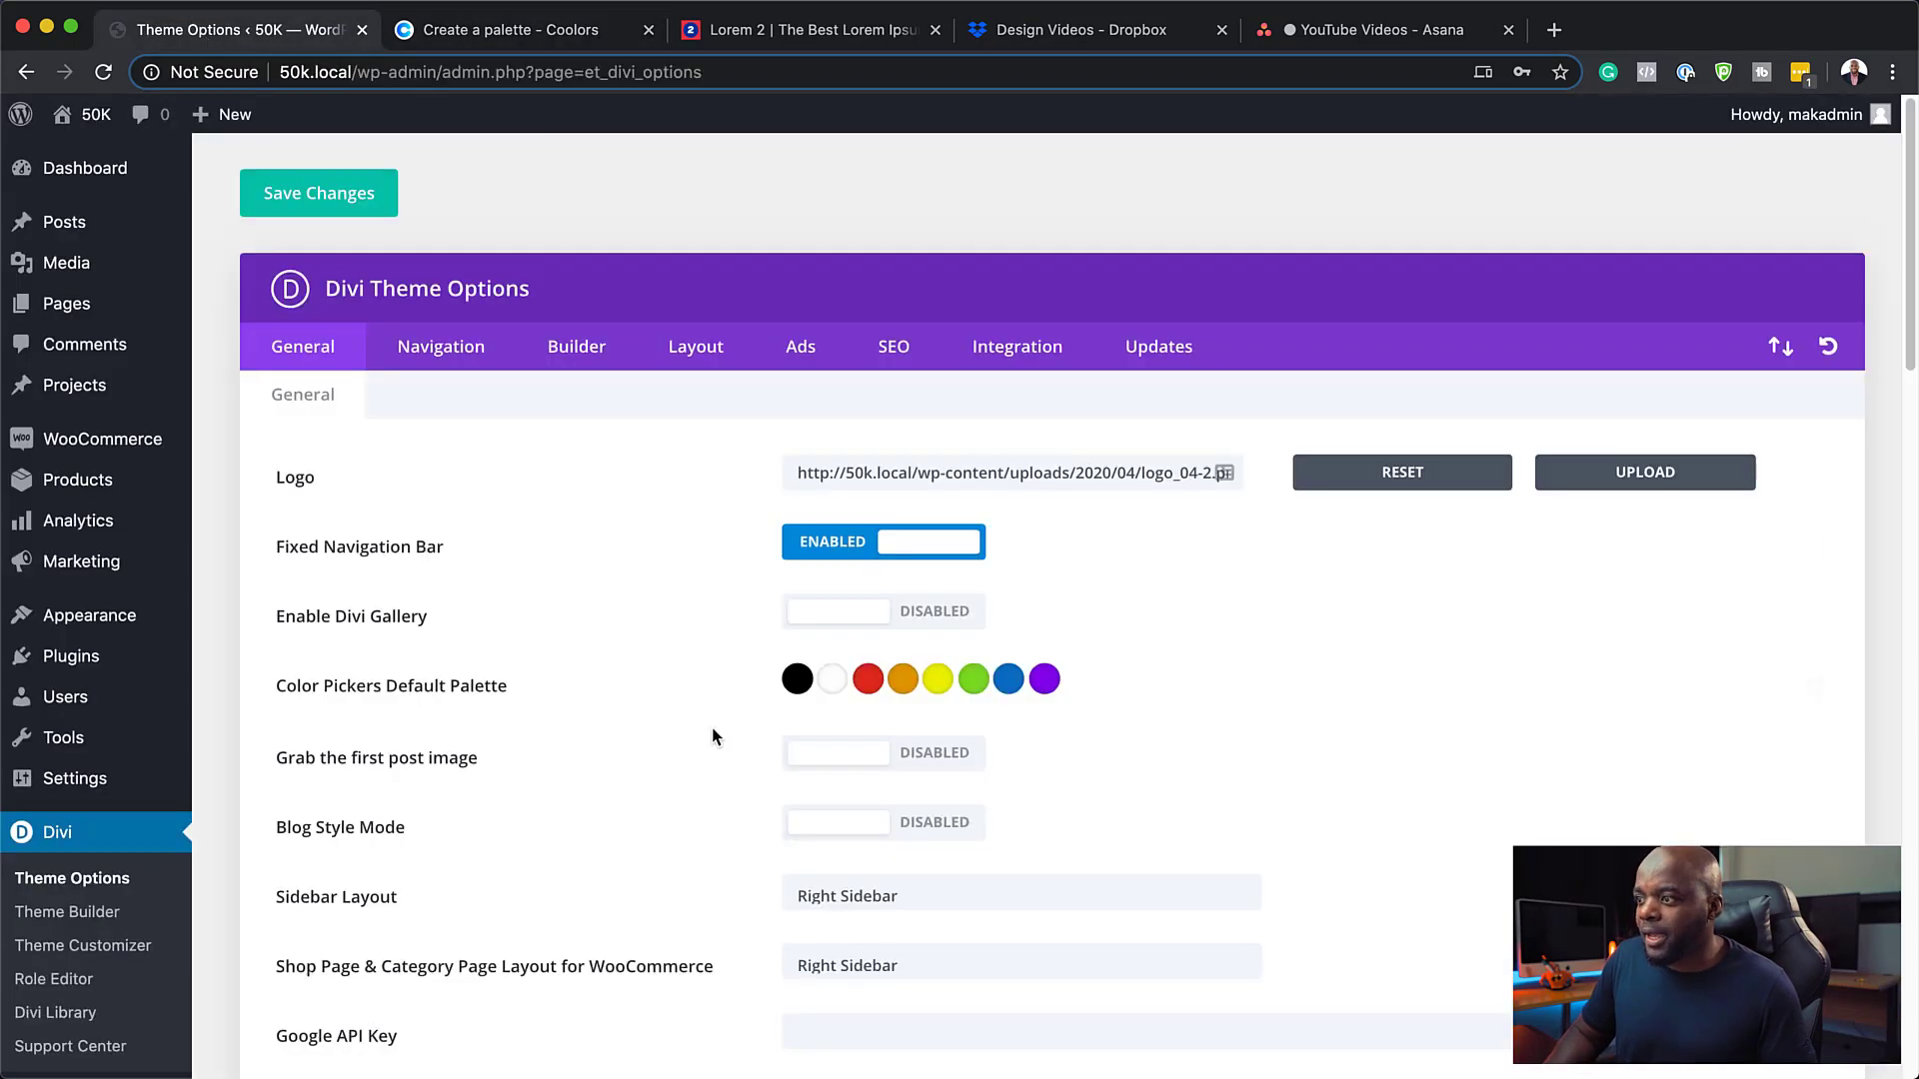
{"action": "left_click", "coordinate": [797, 678]}
{"action": "triple_click", "coordinate": [857, 737]}
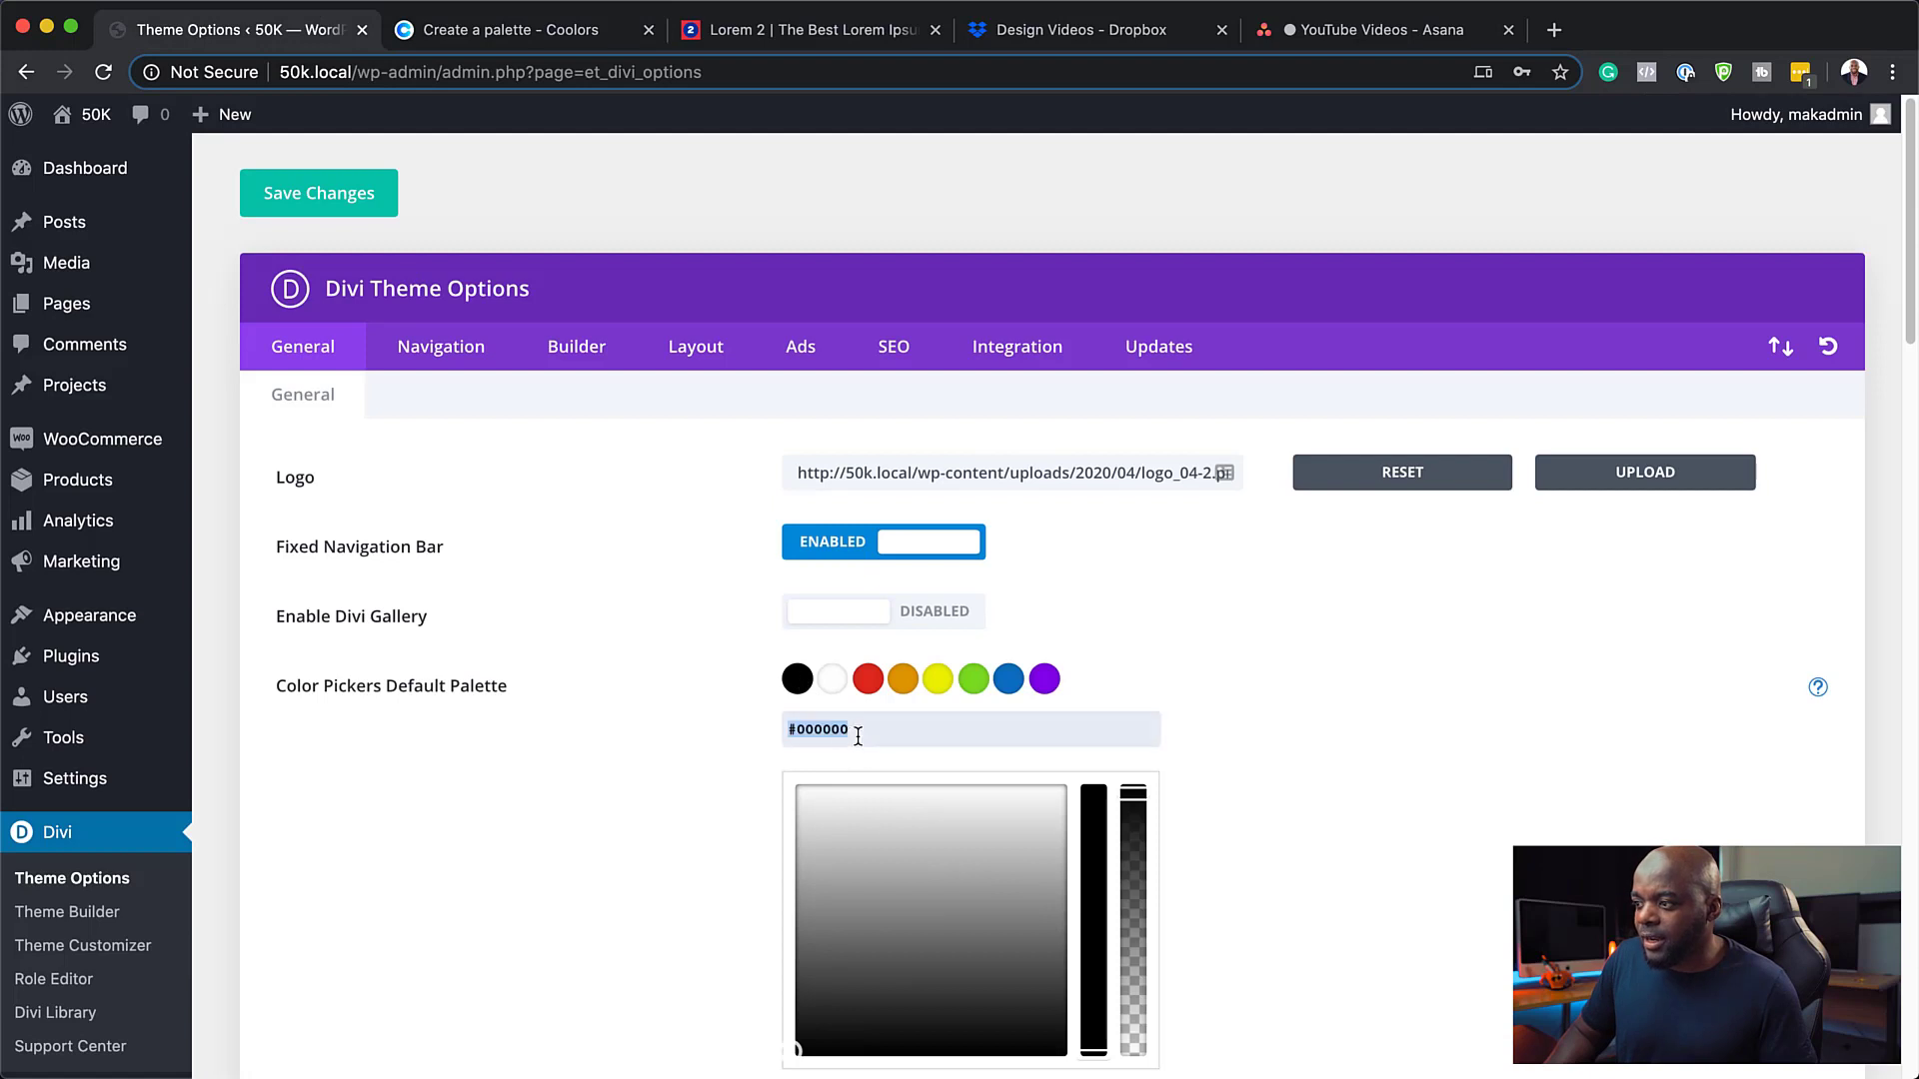
{"action": "key", "text": "ctrl+v"}
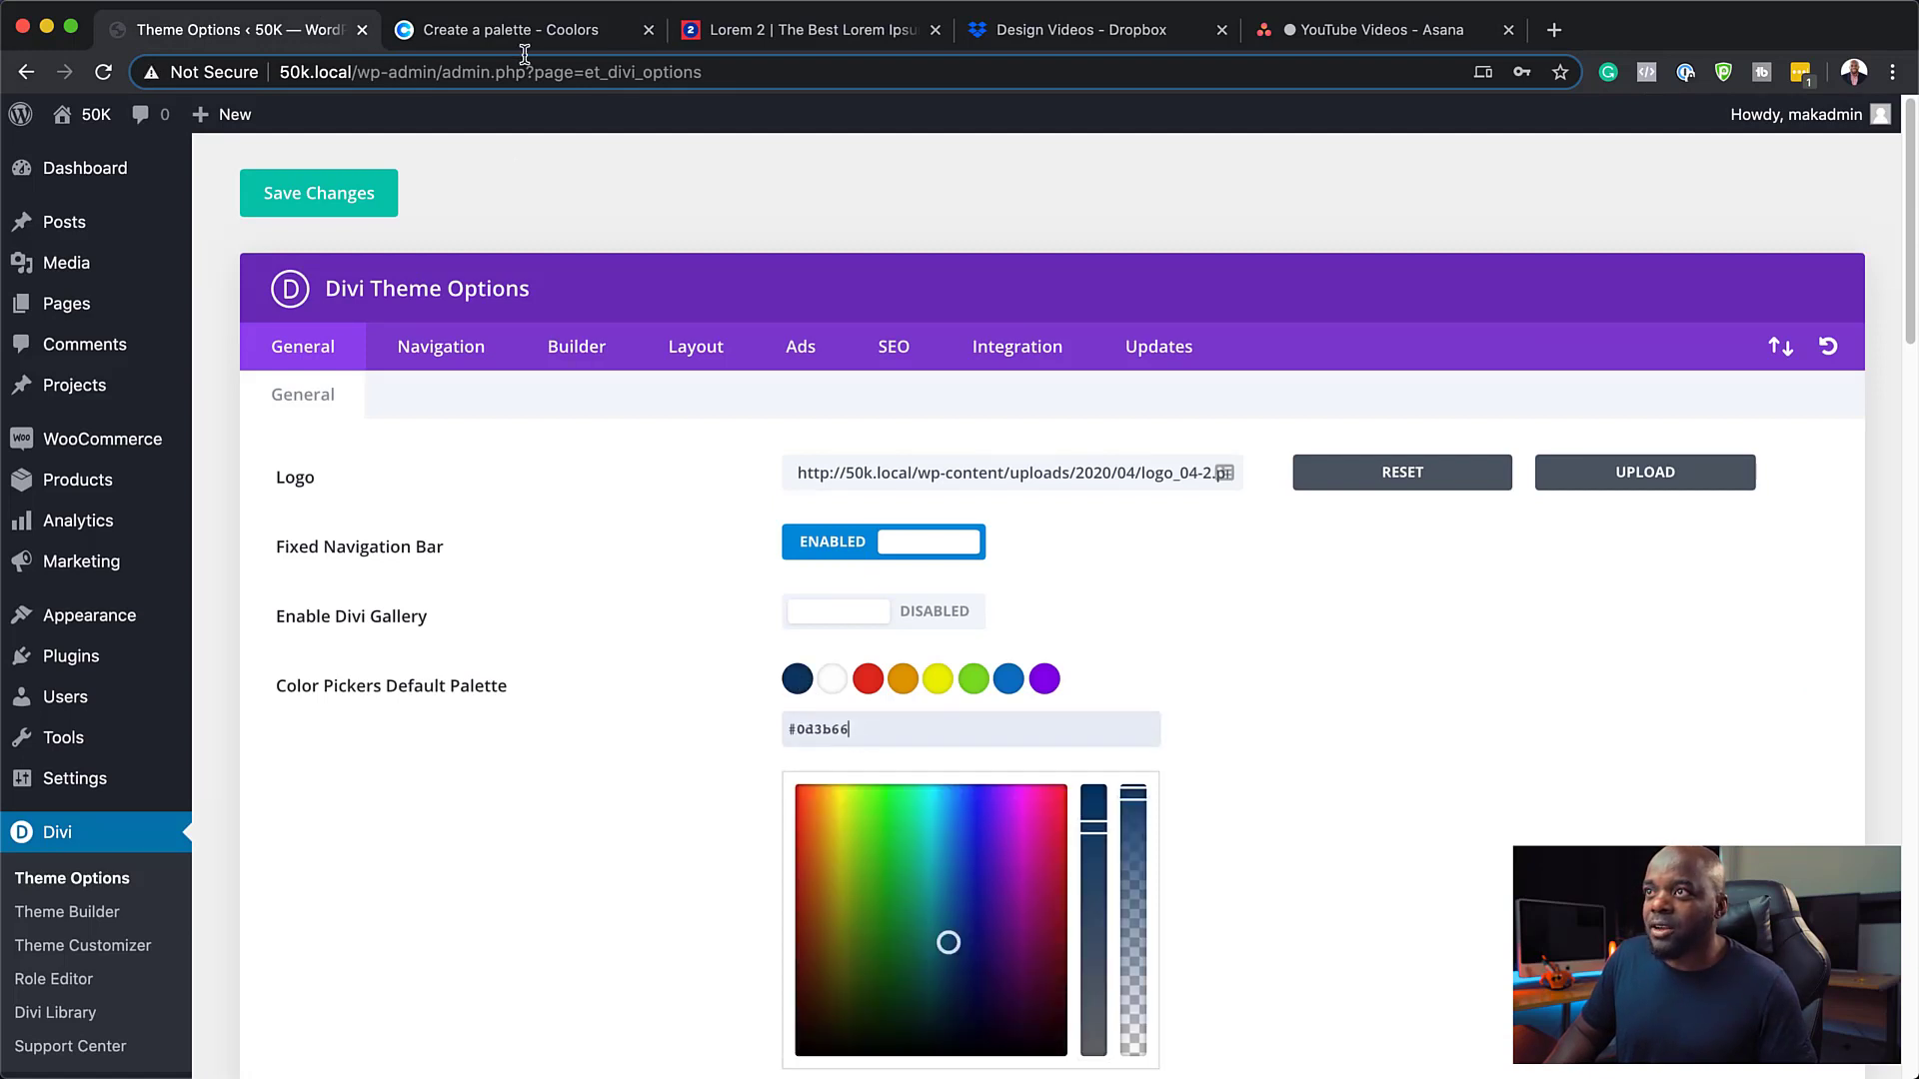
Copy the Lemon Meringue hex code FAF0CA from Coolors and set it as the second default palette color in Divi
{"action": "left_click", "coordinate": [523, 38]}
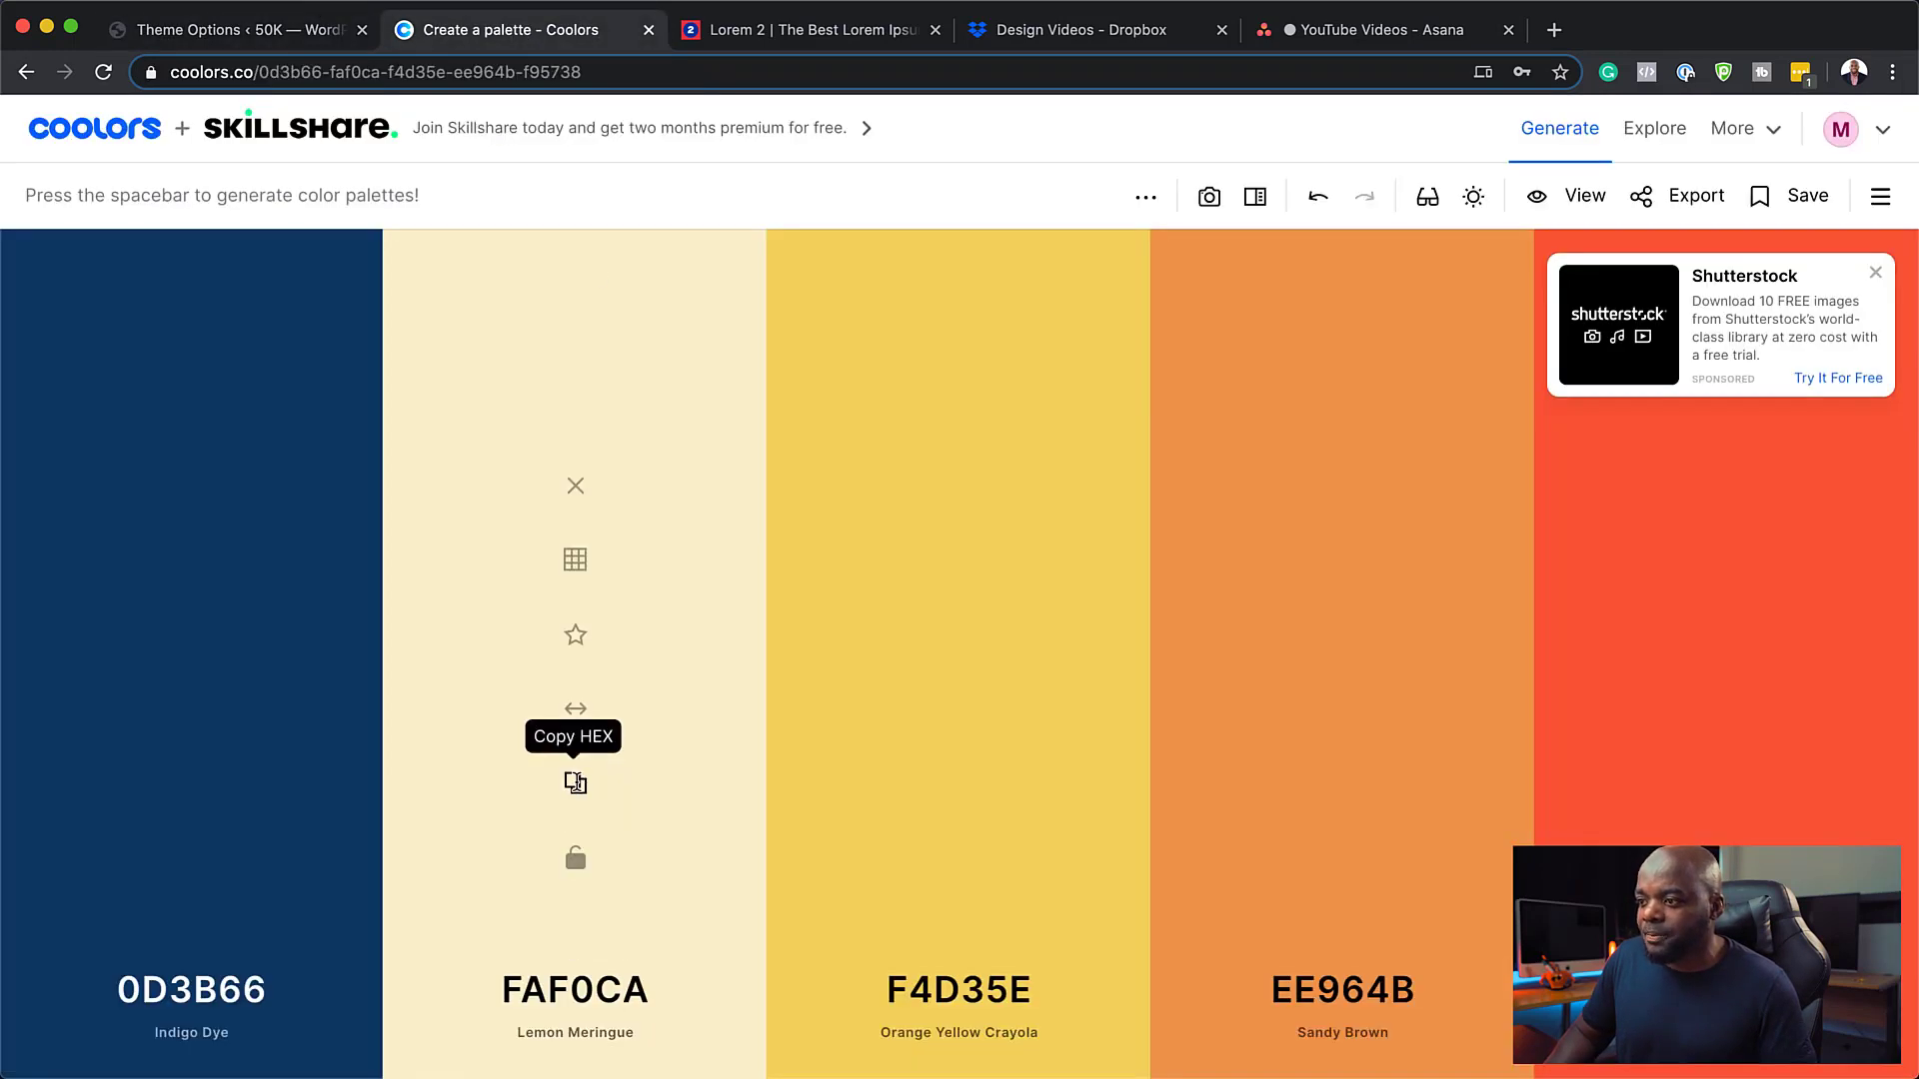
{"action": "left_click", "coordinate": [576, 785]}
{"action": "left_click", "coordinate": [325, 30]}
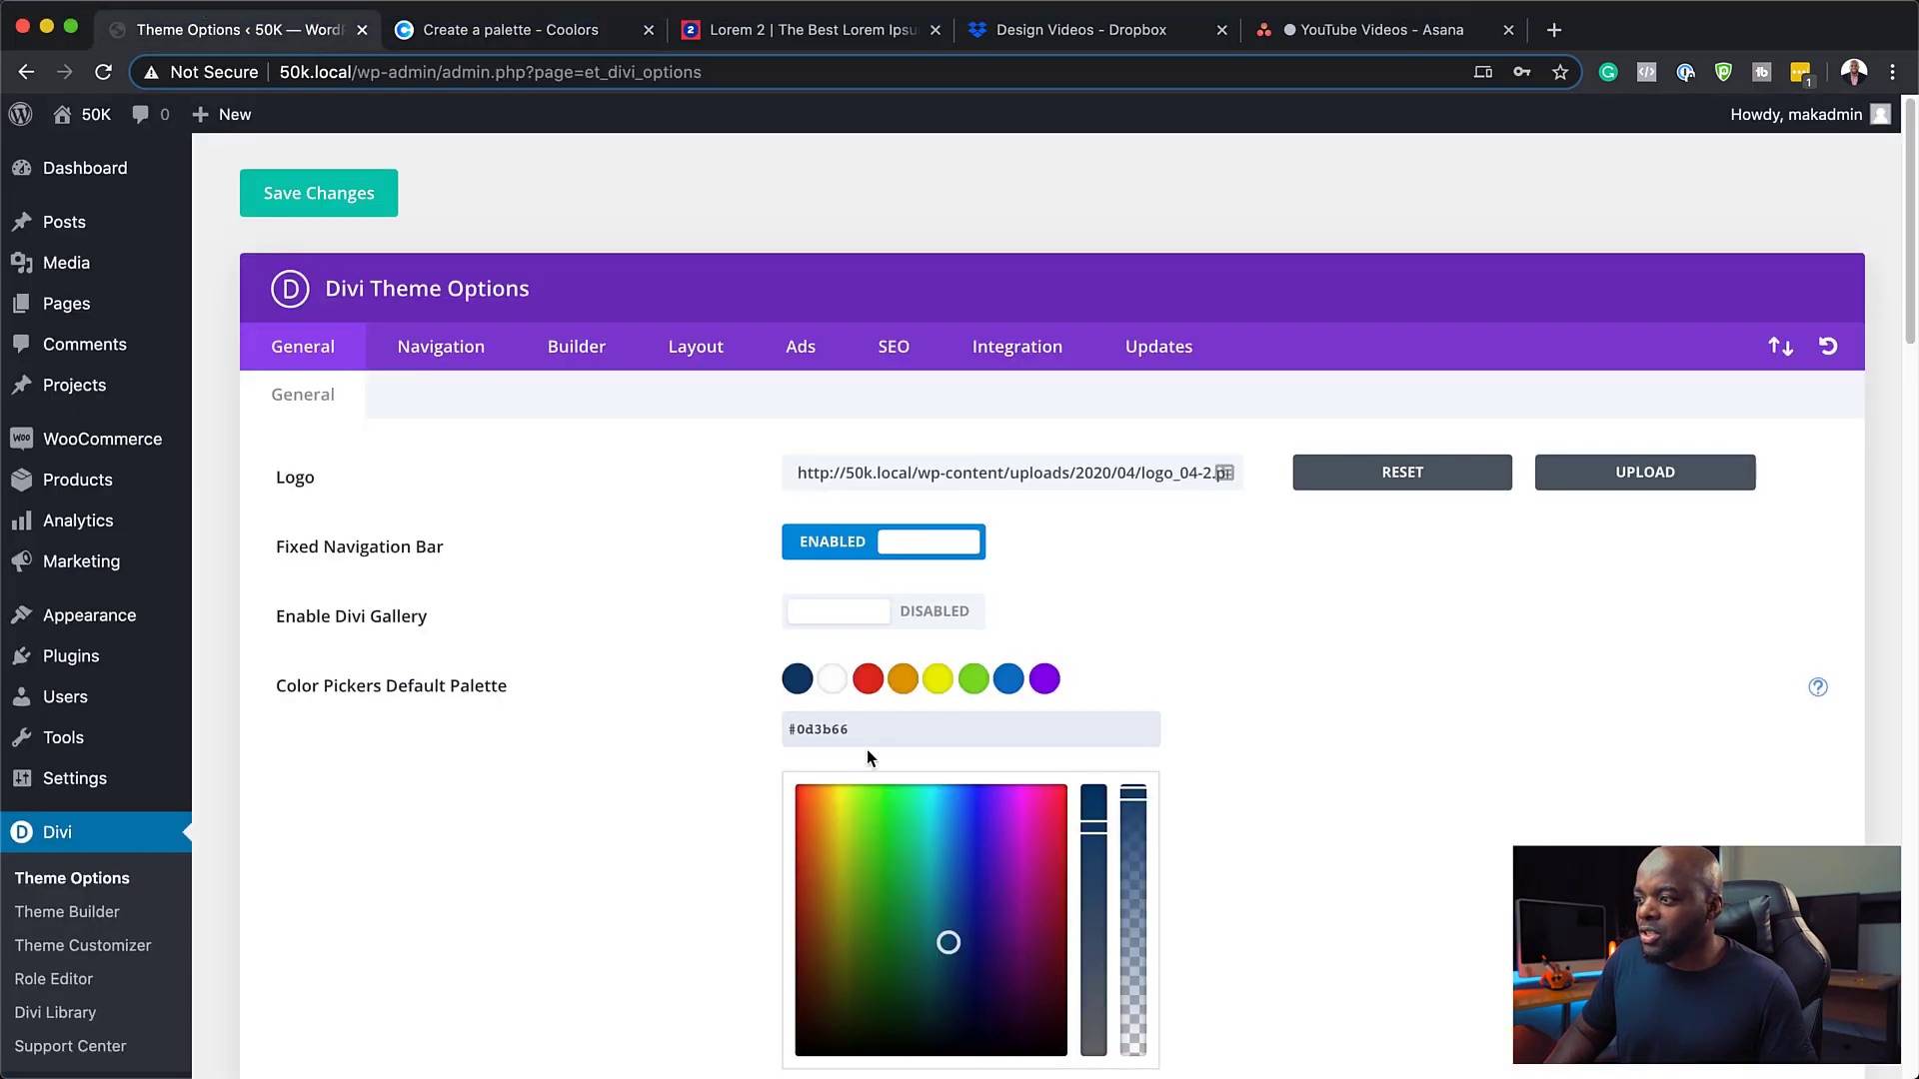
{"action": "left_click", "coordinate": [832, 681]}
{"action": "double_click", "coordinate": [869, 728]}
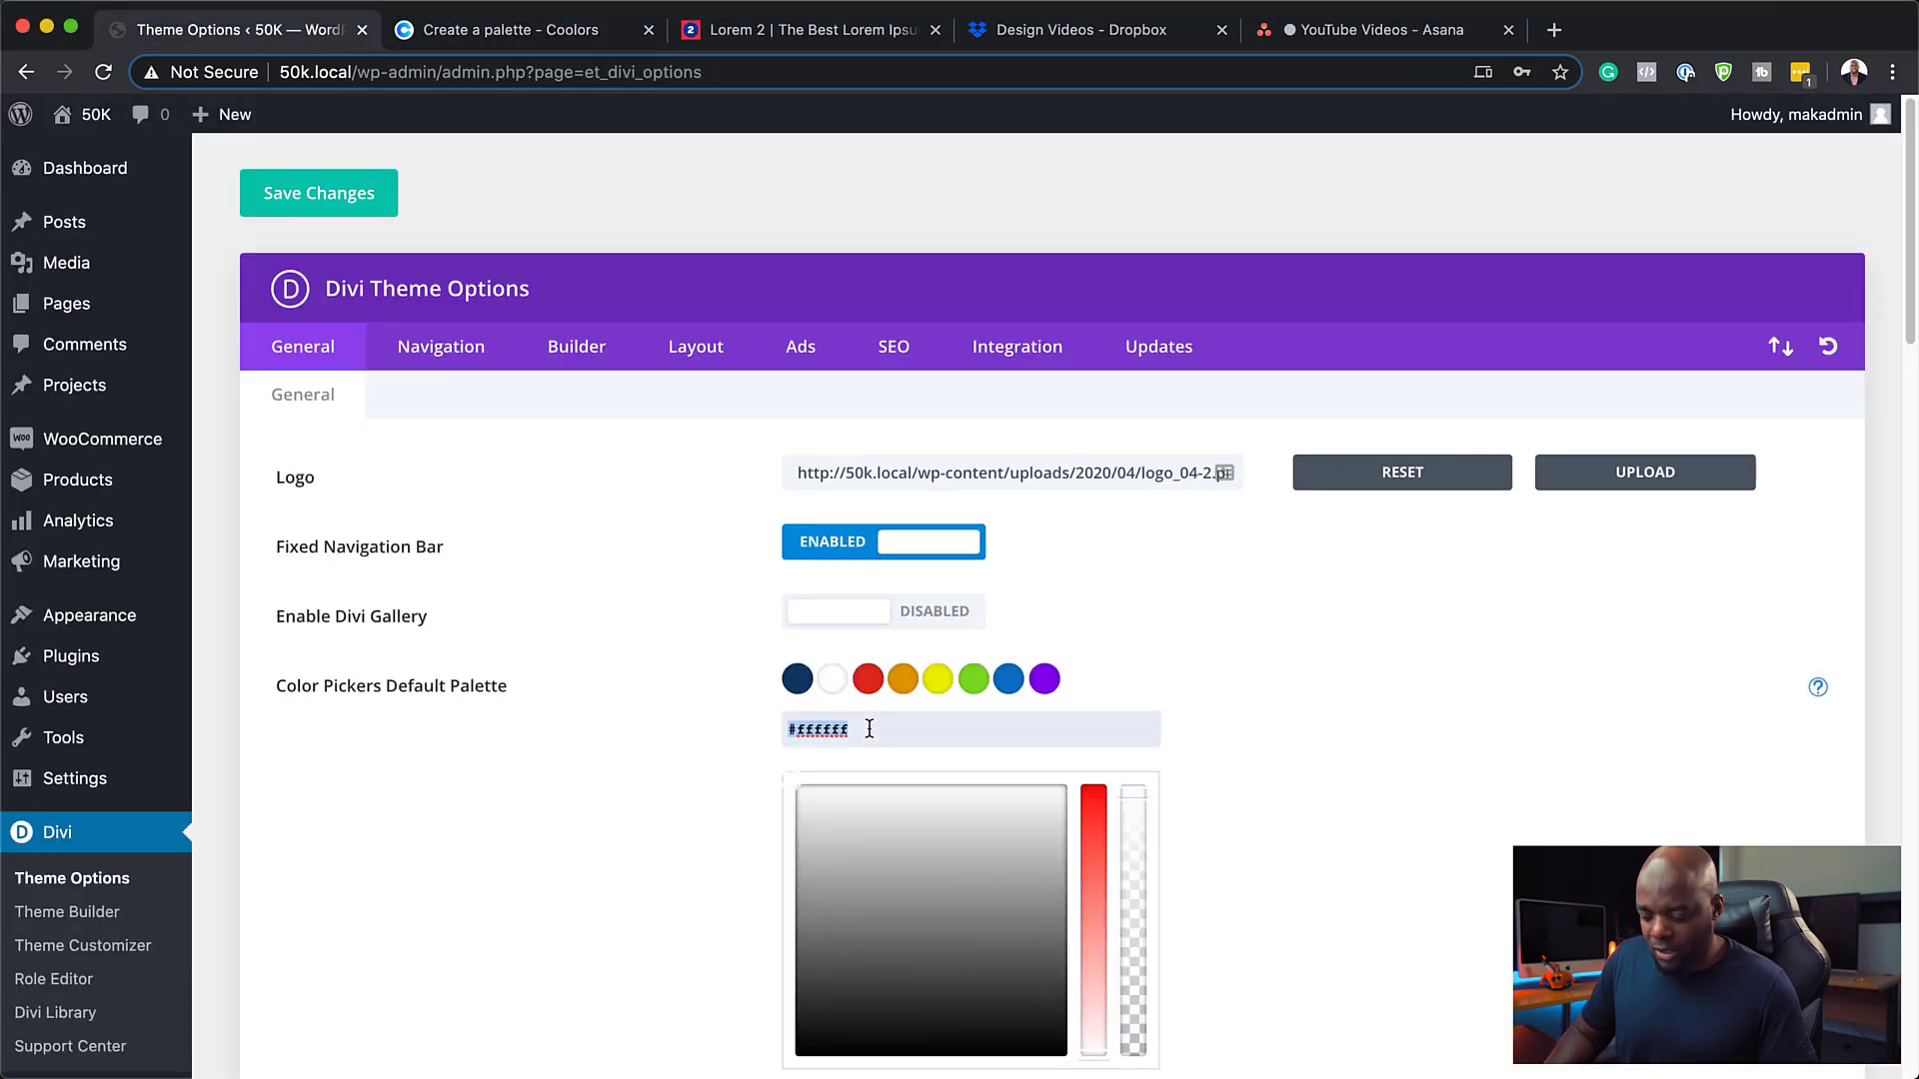
{"action": "key", "text": "super+v"}
Set Divi's third default palette color to F4D35E, copied from the Orange Yellow Crayola color in Coolors
{"action": "left_click", "coordinate": [883, 683]}
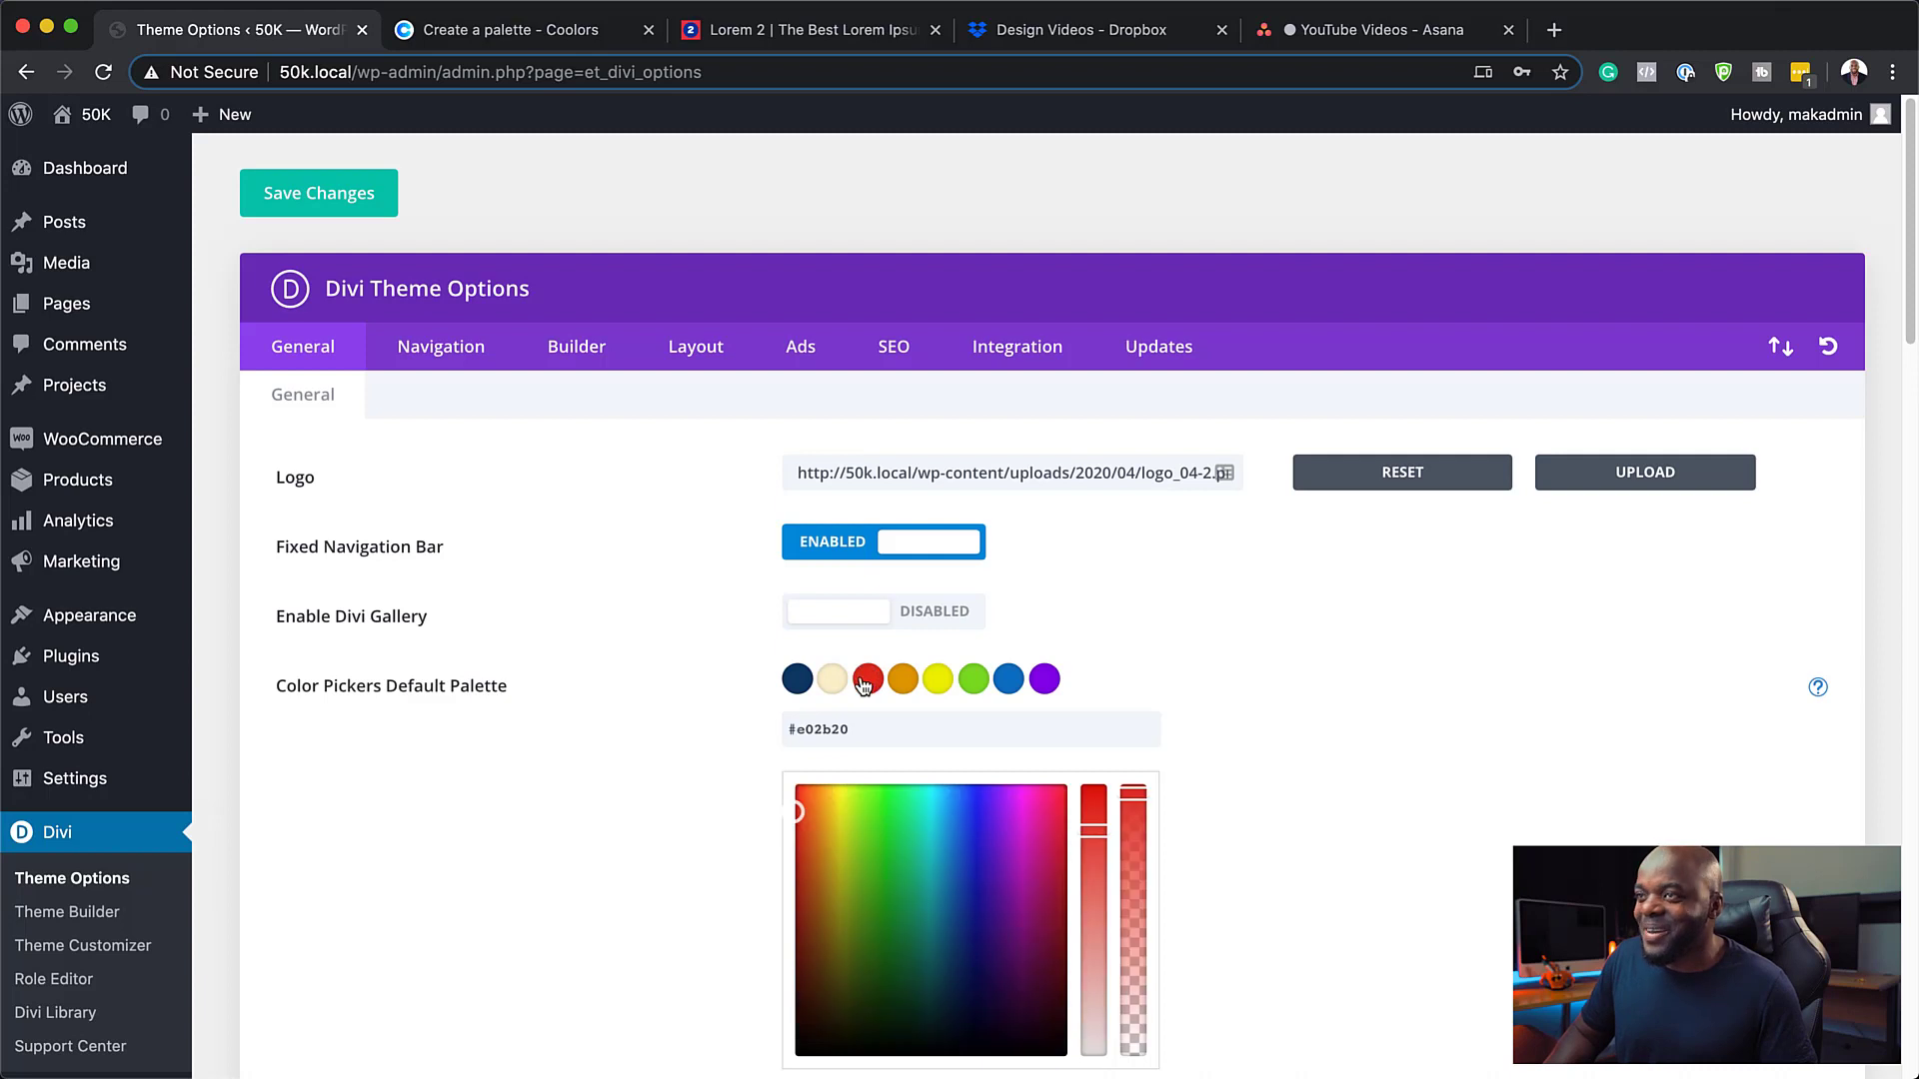
{"action": "left_click", "coordinate": [459, 32]}
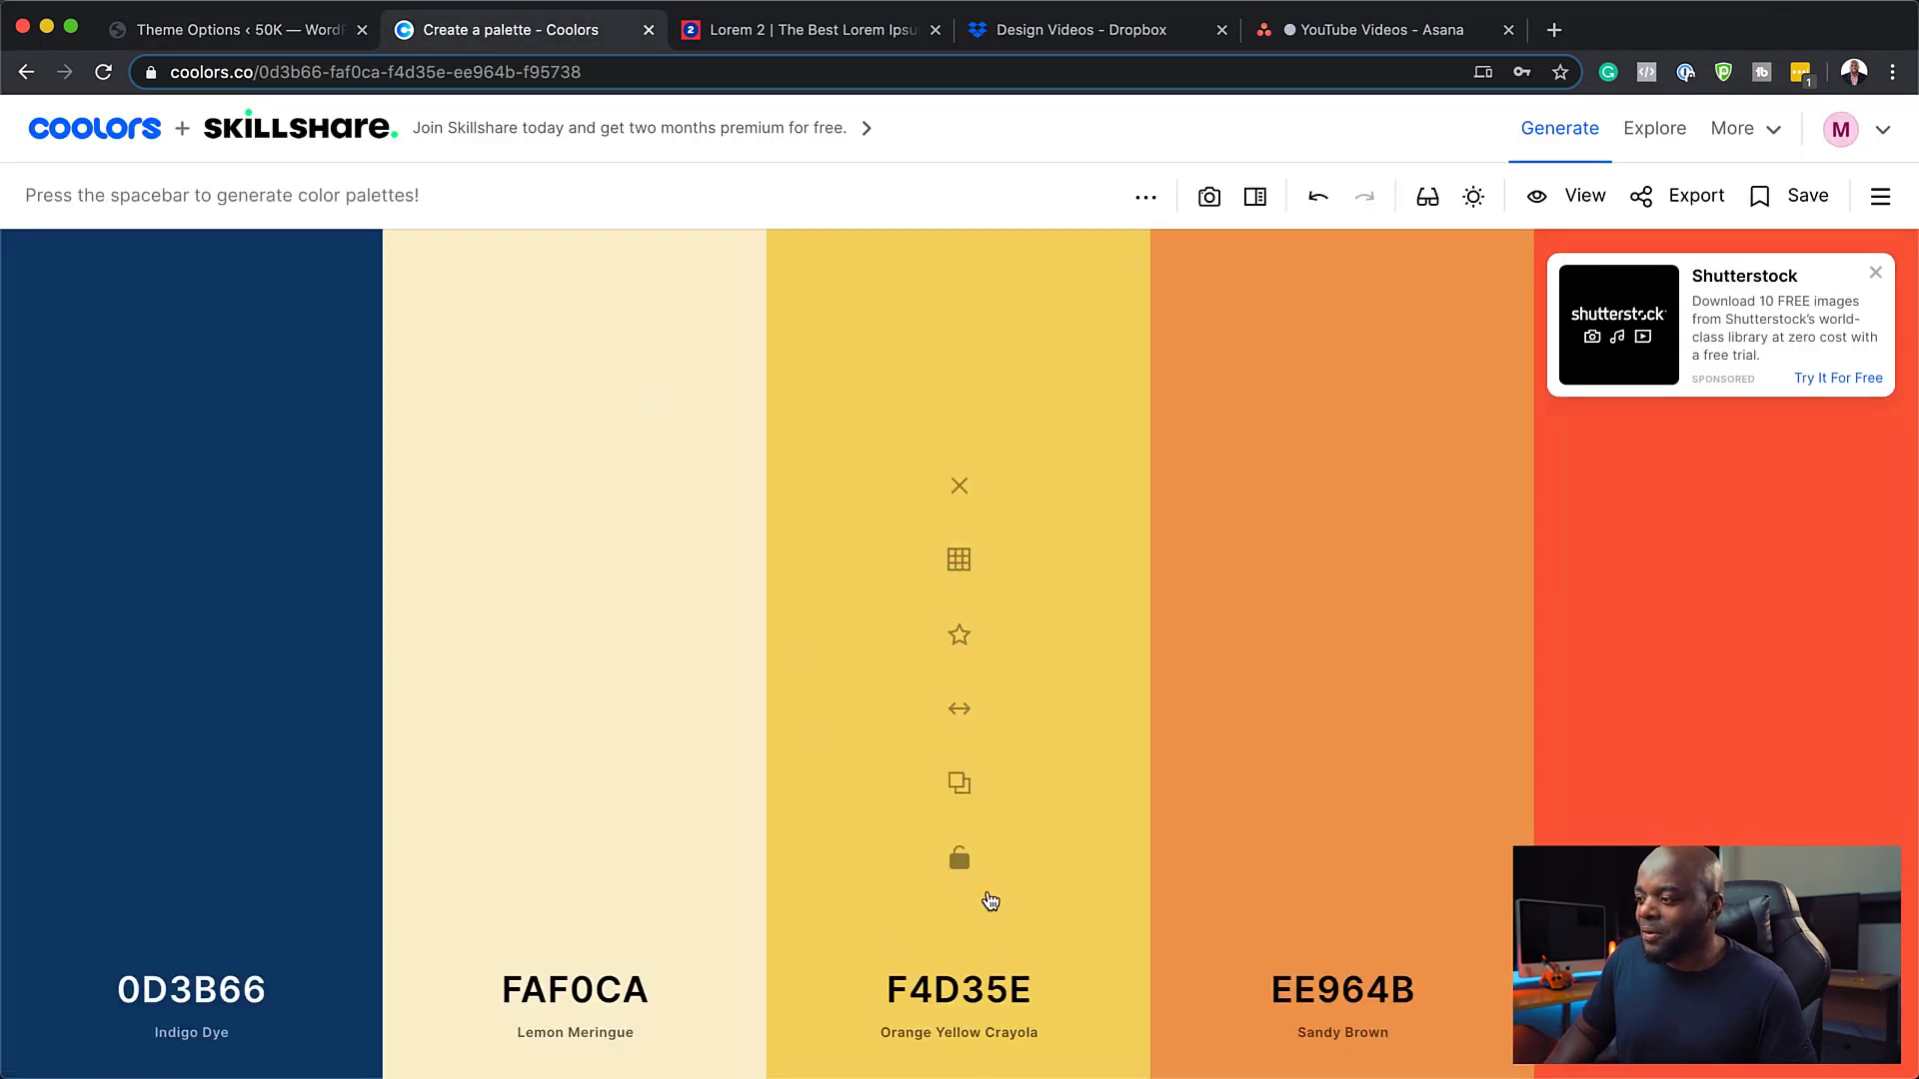
{"action": "left_click", "coordinate": [957, 782]}
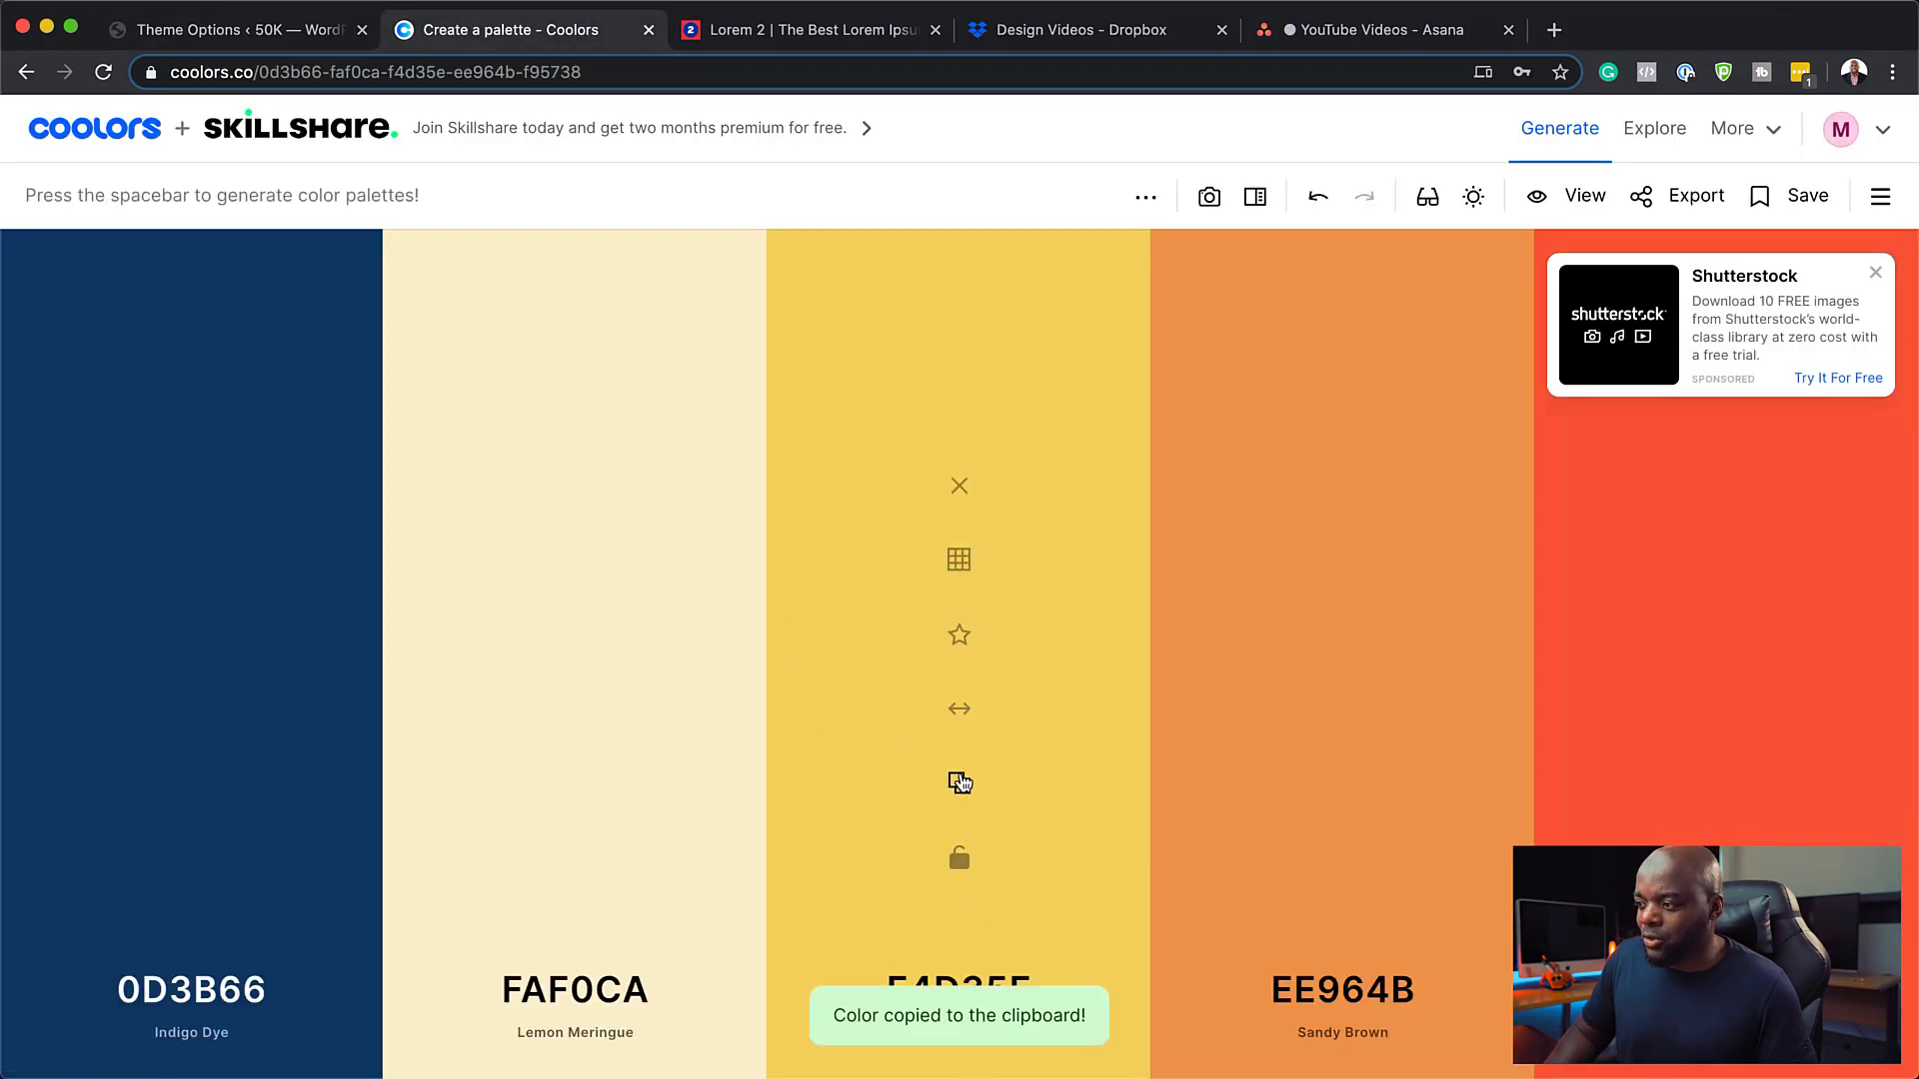
{"action": "left_click", "coordinate": [219, 33]}
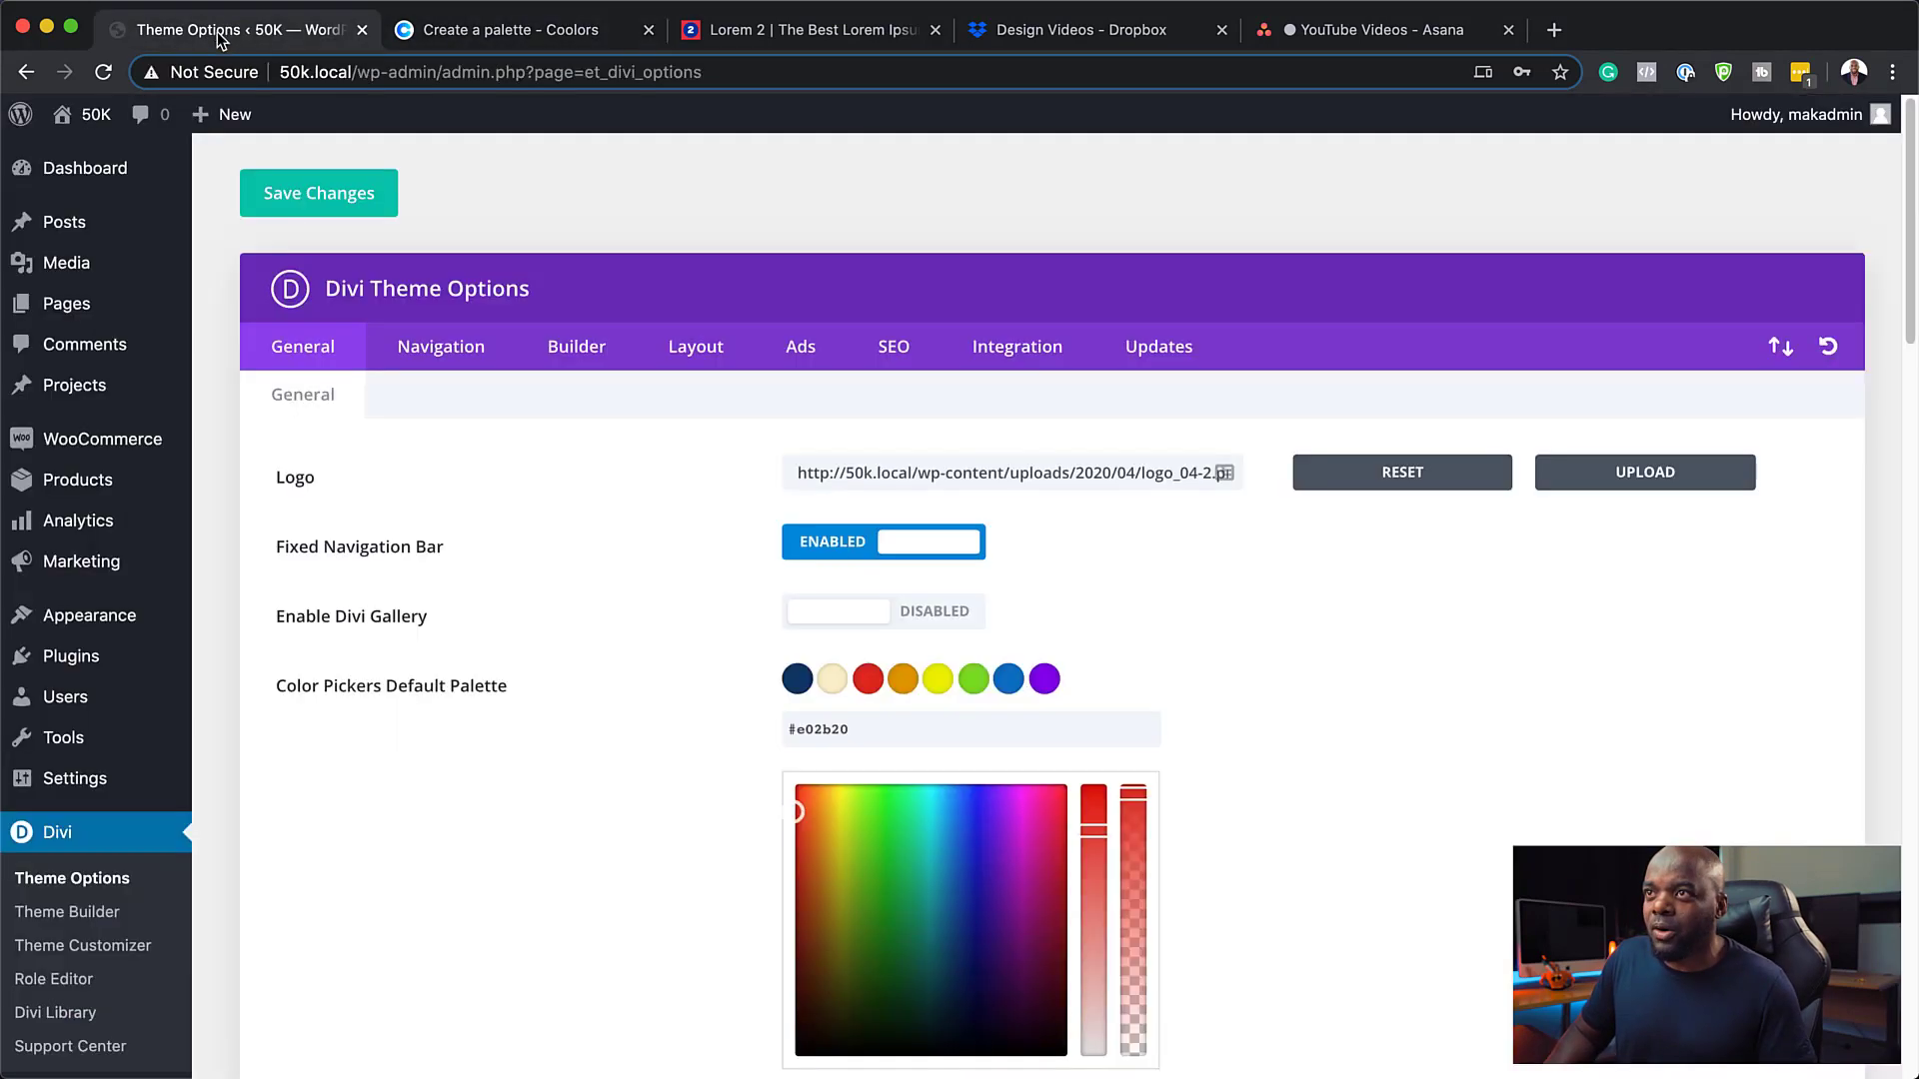
{"action": "triple_click", "coordinate": [860, 728]}
{"action": "key", "text": "super+v"}
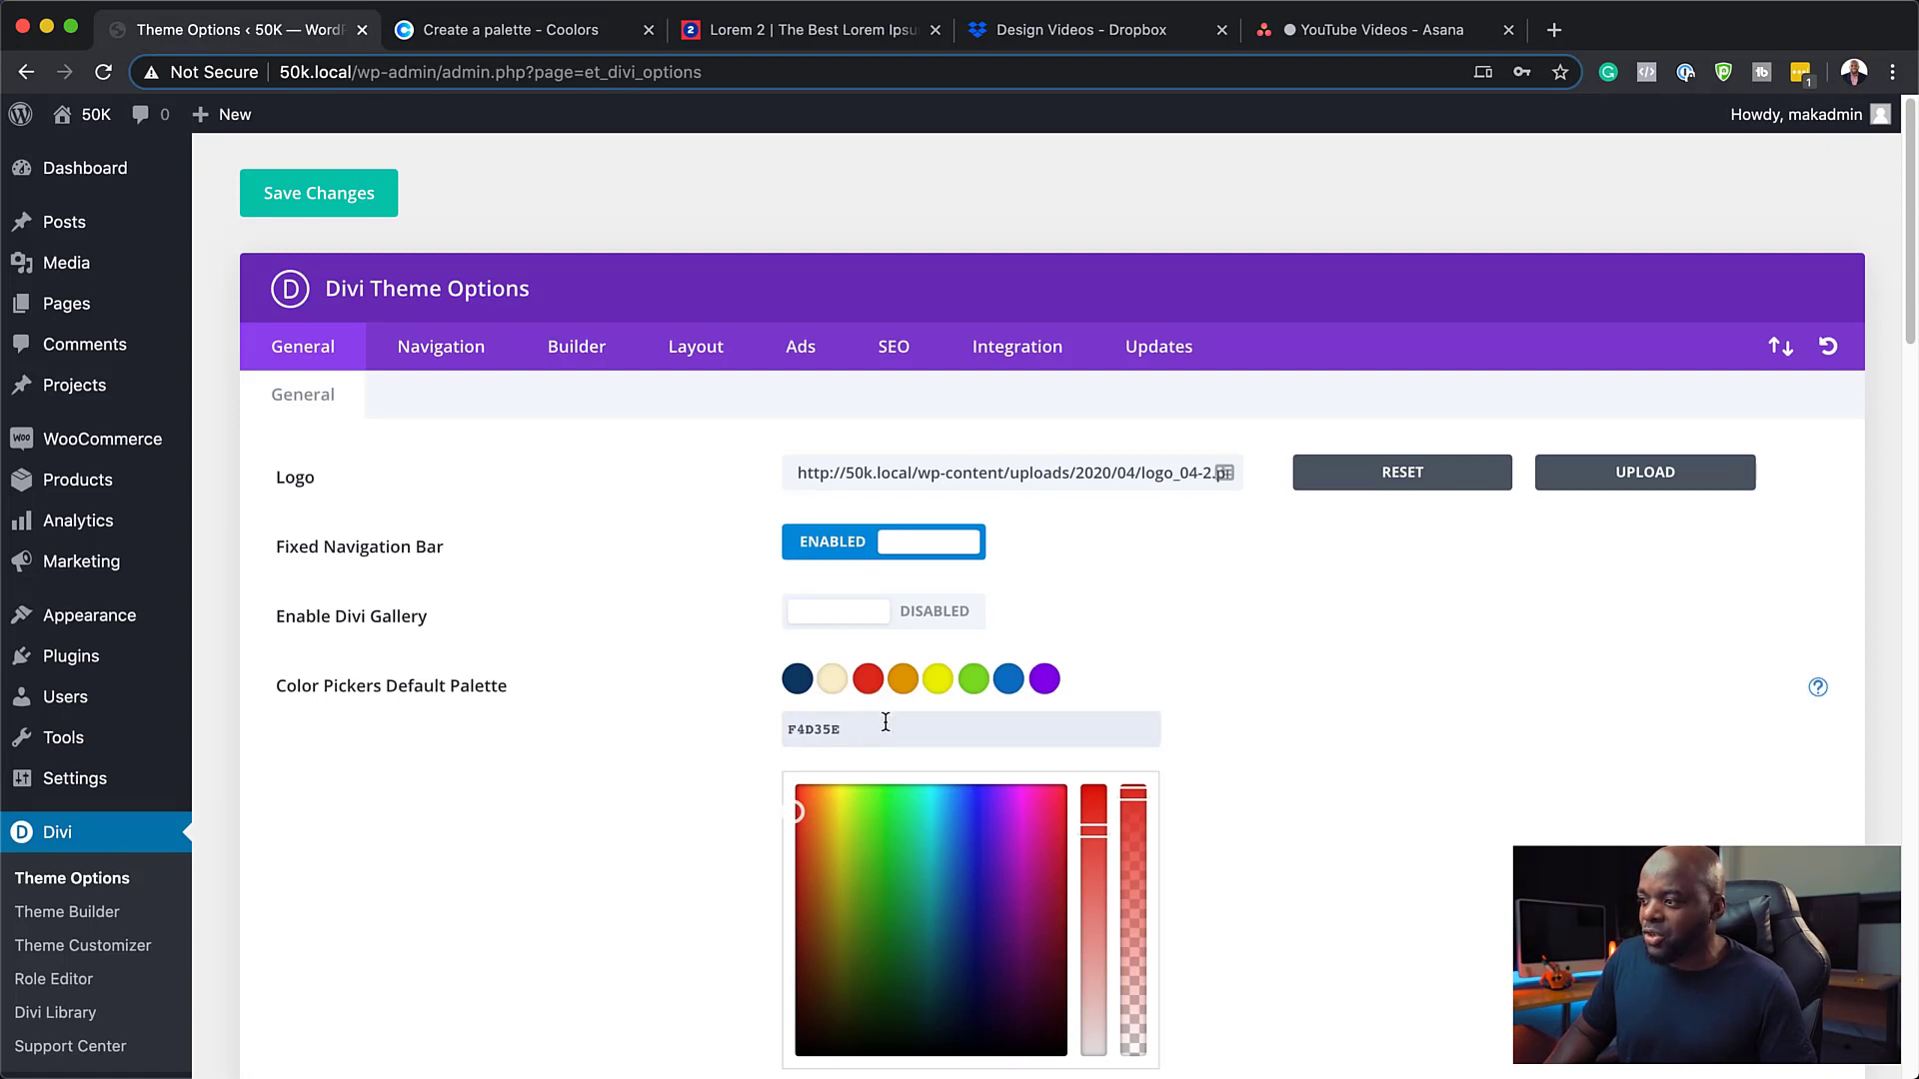
Set Divi's fourth default palette color to EE964B, copied from the Sandy Brown color in Coolors
{"action": "left_click", "coordinate": [902, 679]}
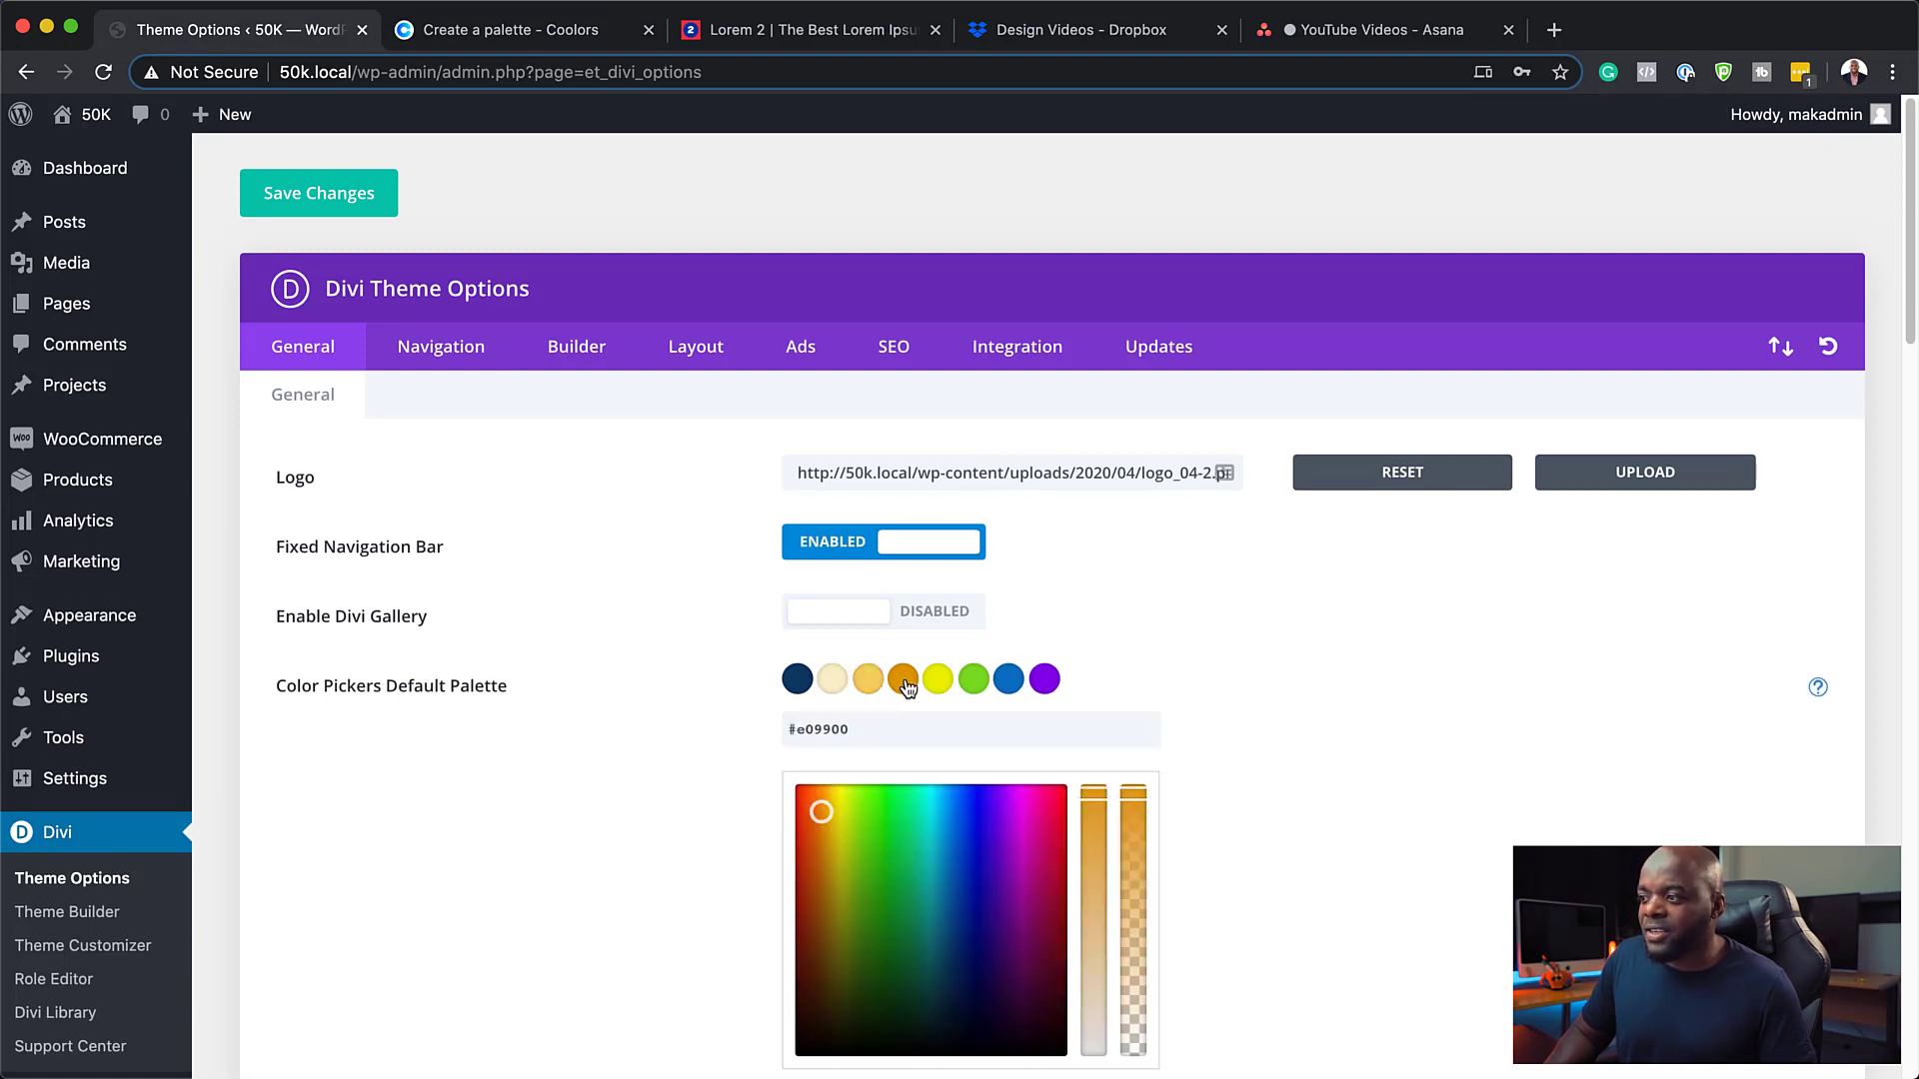
{"action": "left_click", "coordinate": [431, 39]}
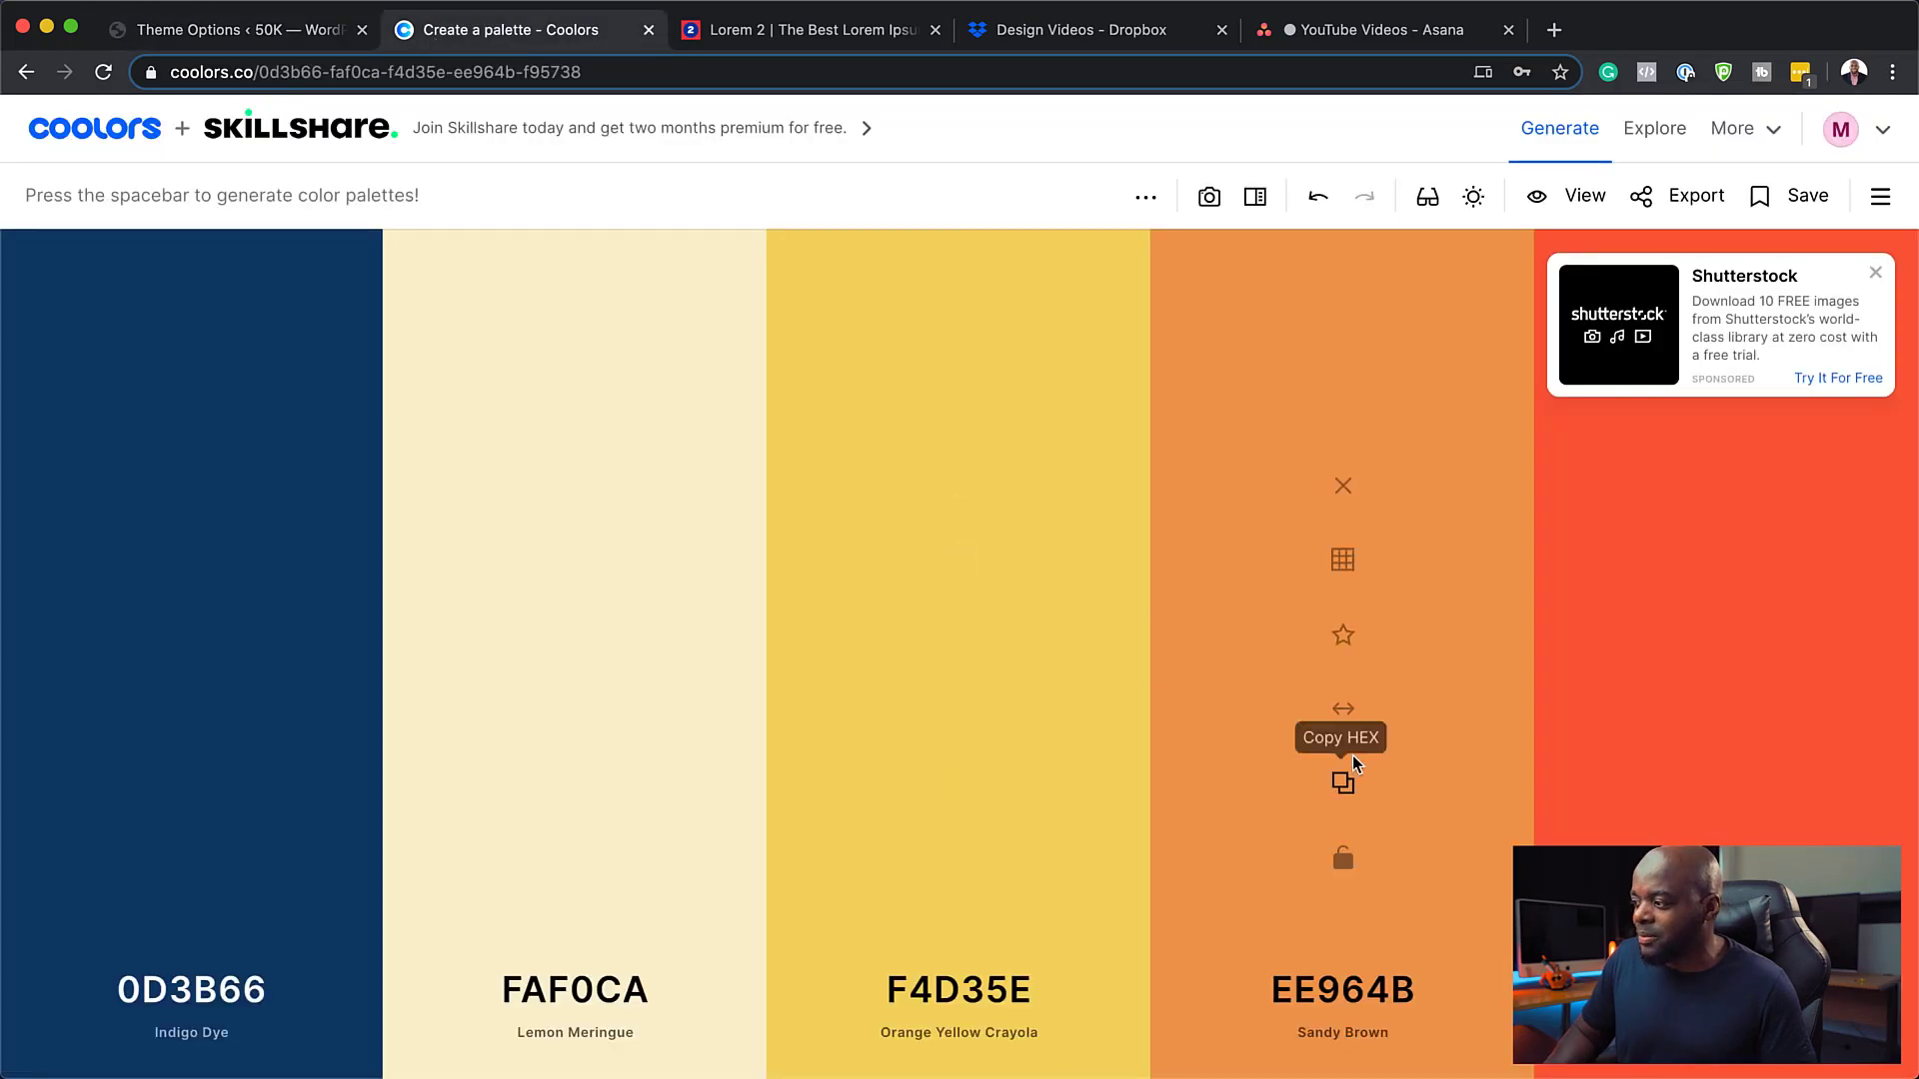
{"action": "left_click", "coordinate": [1344, 785]}
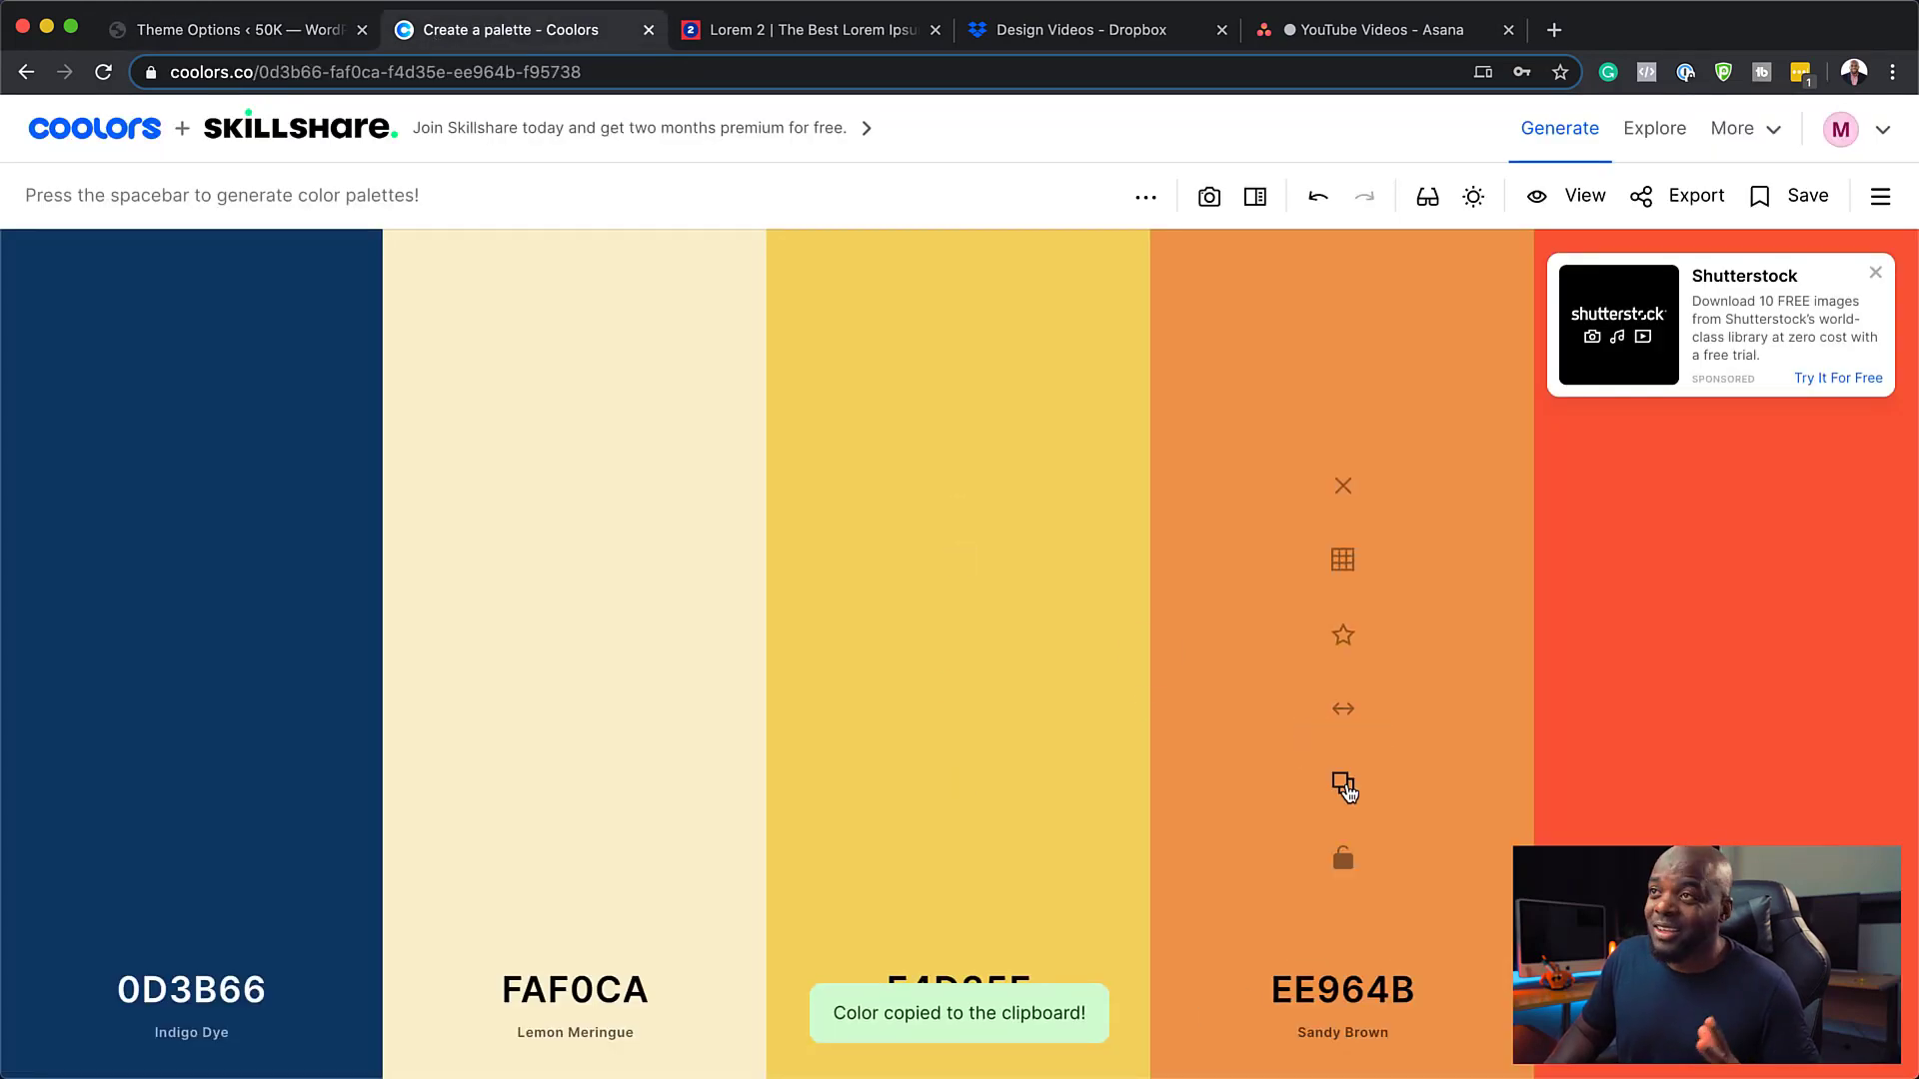
{"action": "left_click", "coordinate": [242, 30]}
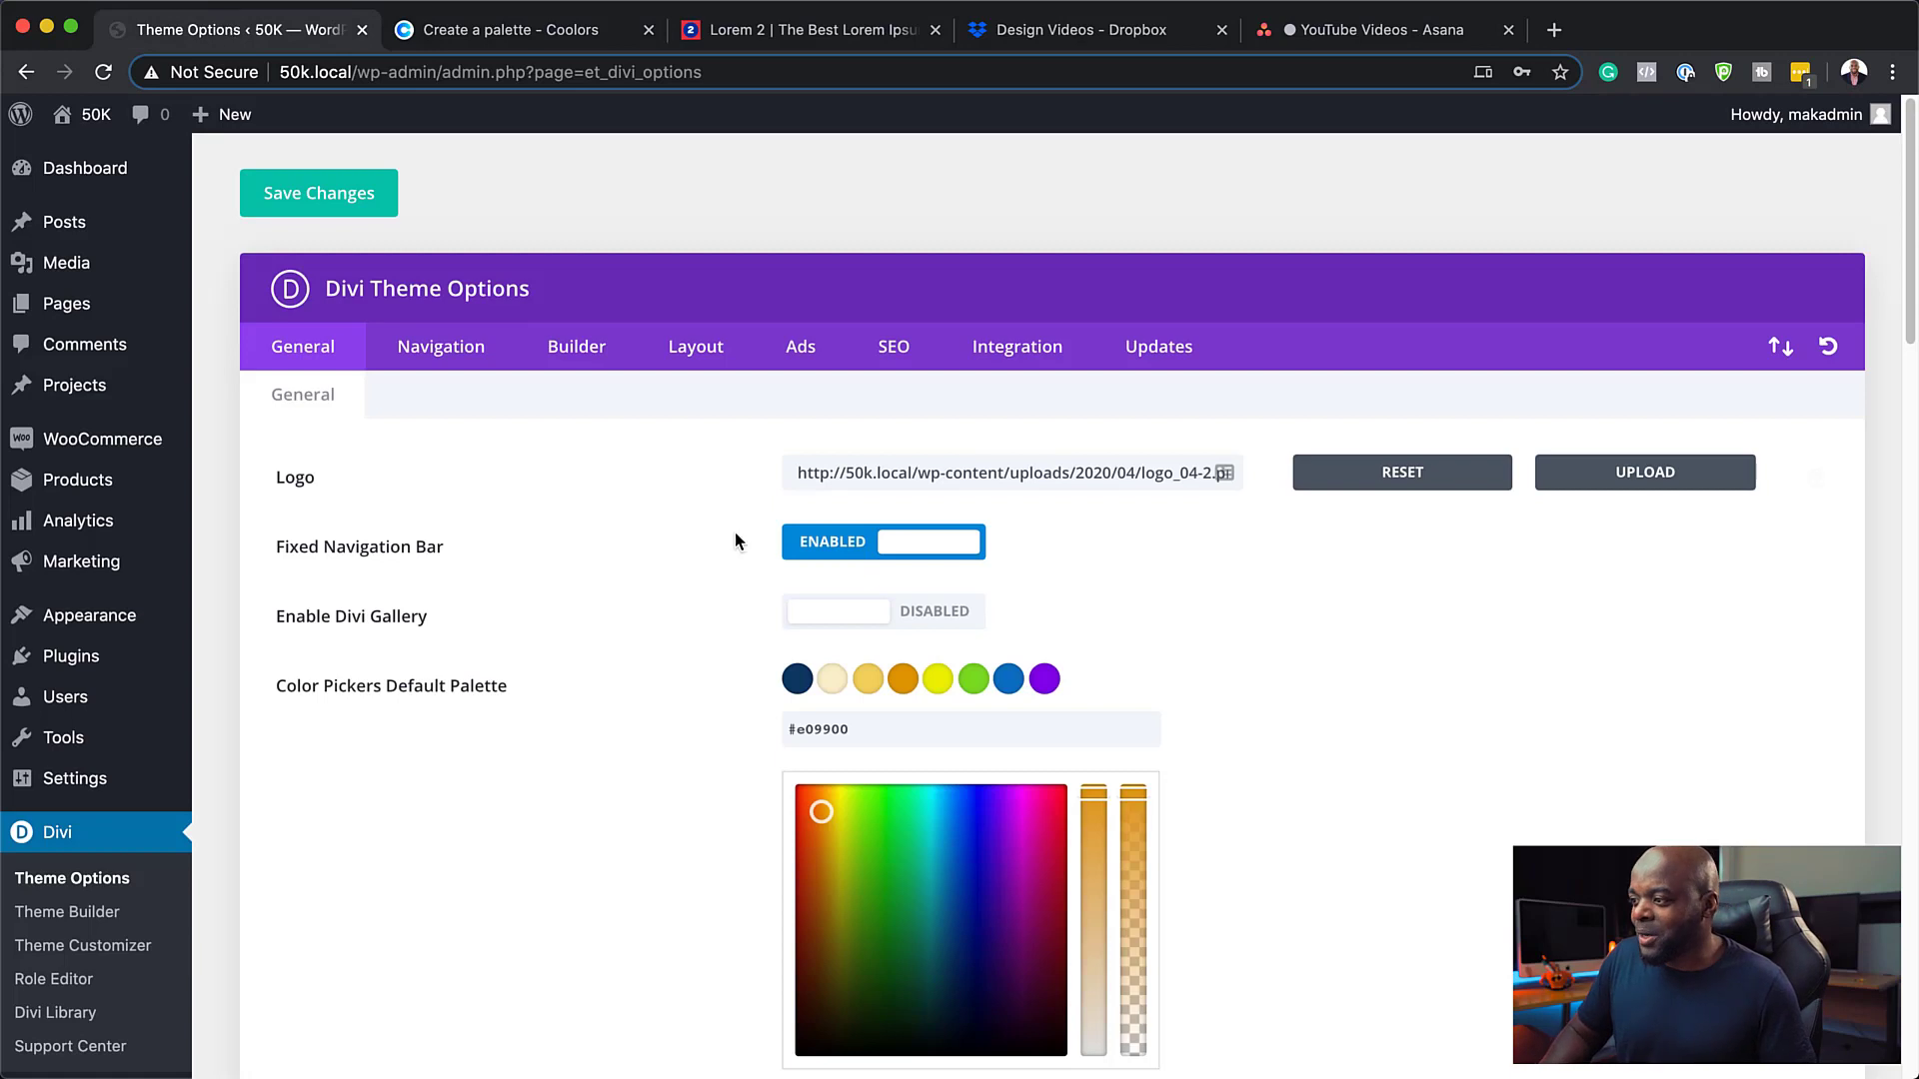
{"action": "triple_click", "coordinate": [875, 722]}
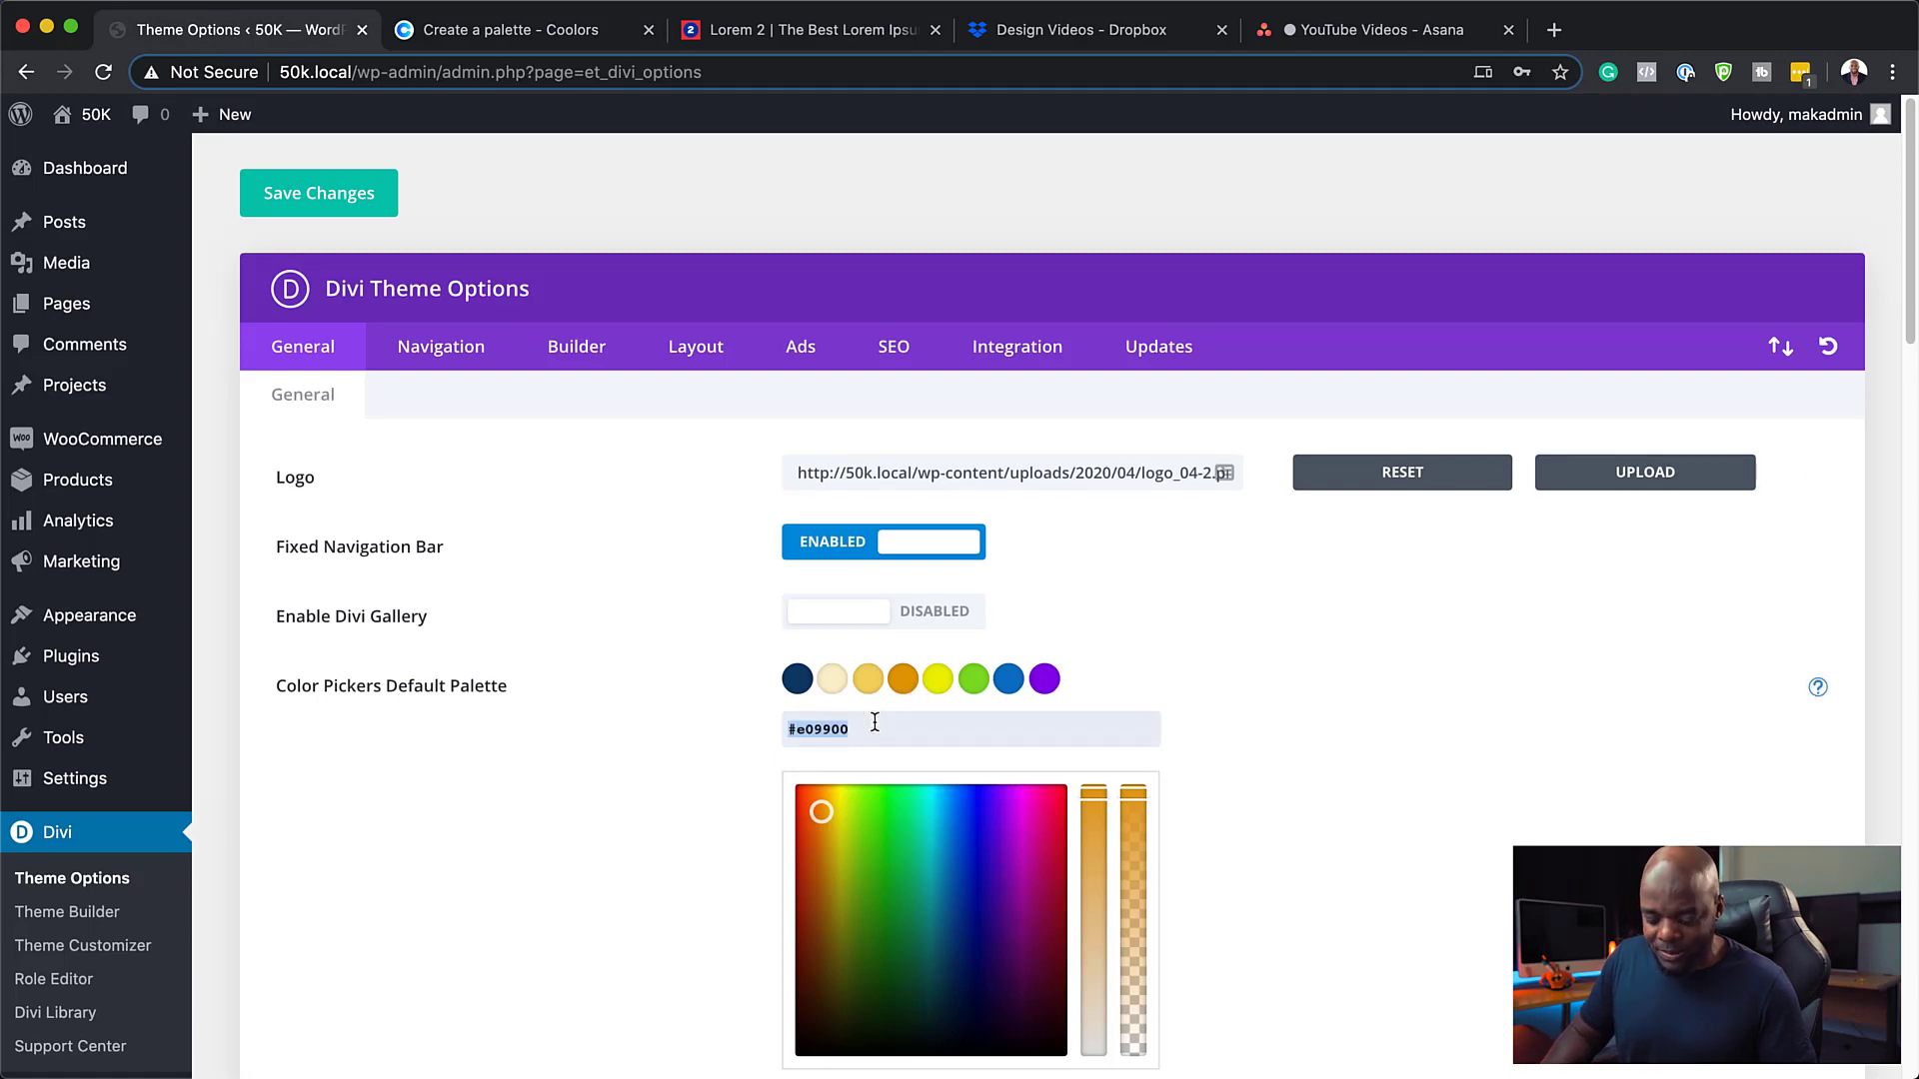
{"action": "key", "text": "super+v"}
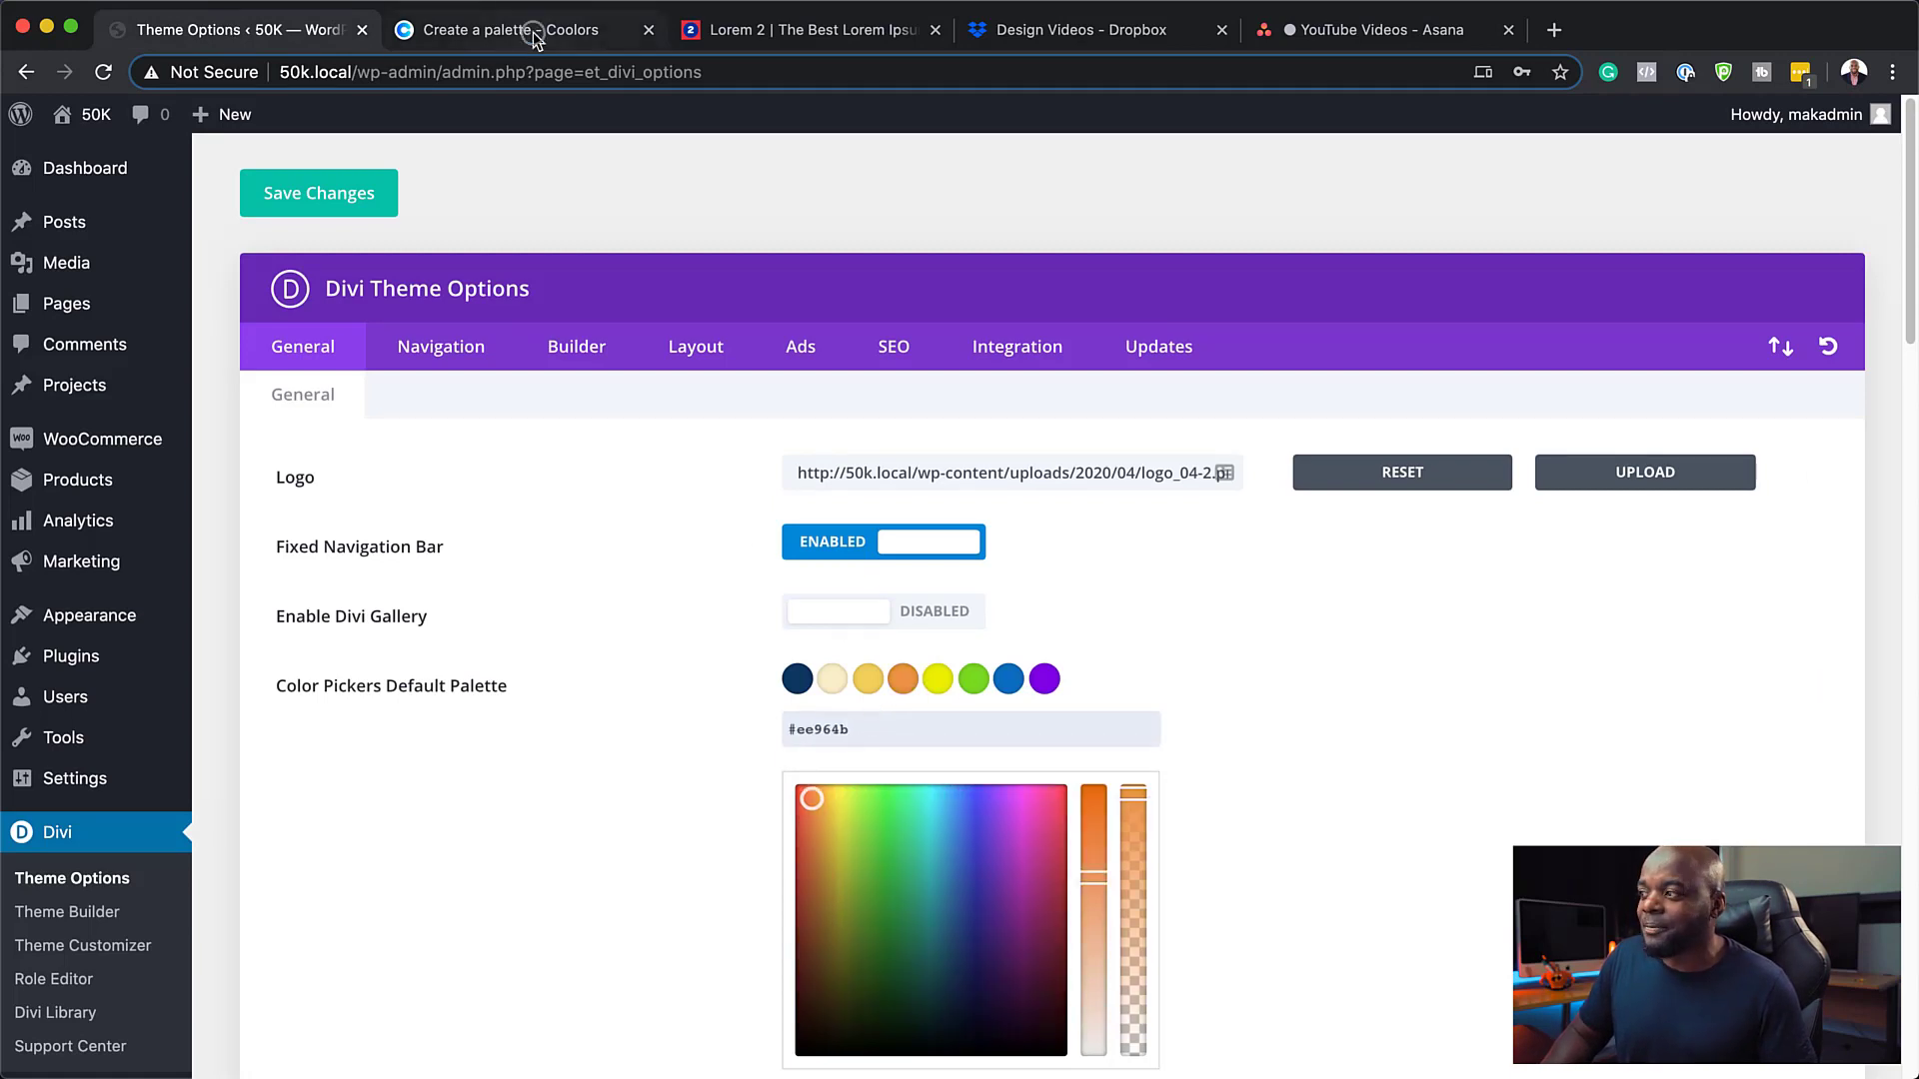
Copy the red-orange hex code F95738 from Coolors and replace Divi's fourth default palette color with it
{"action": "left_click", "coordinate": [537, 39]}
{"action": "left_click", "coordinate": [1727, 784]}
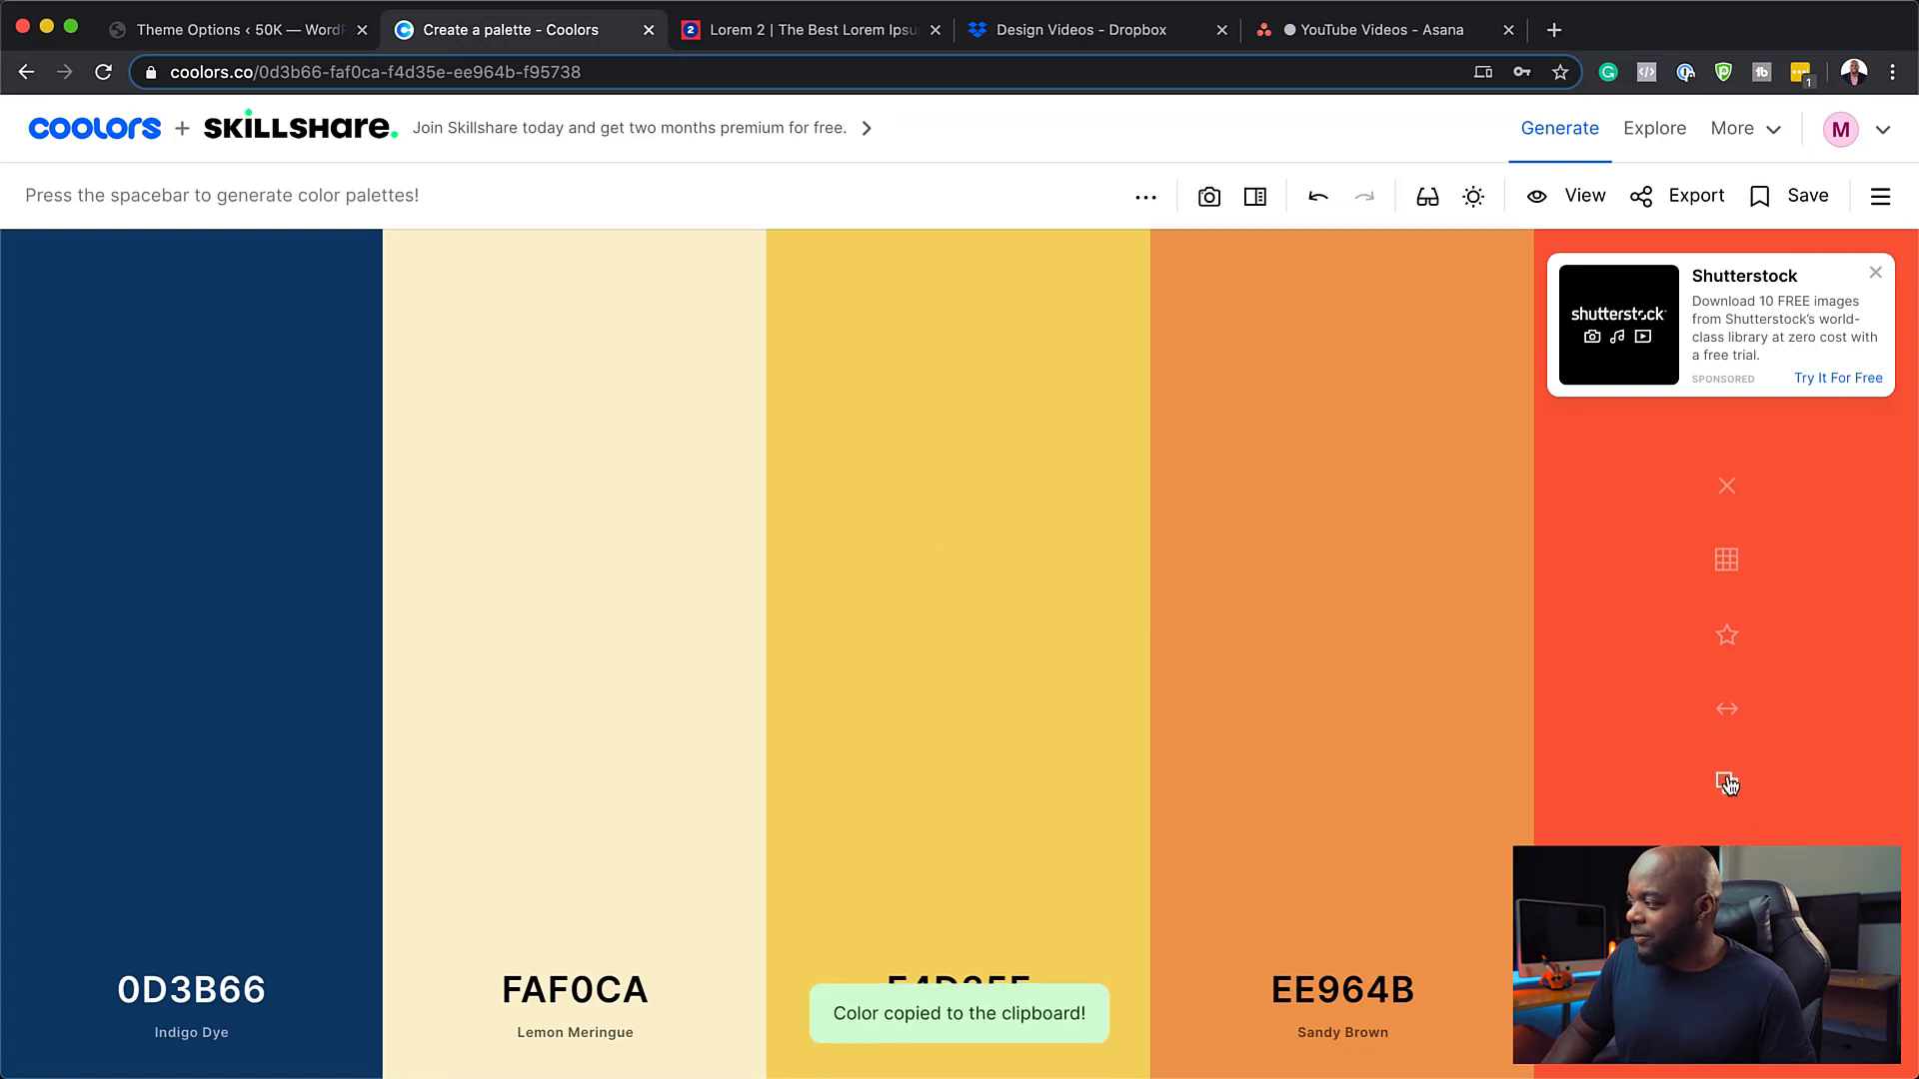
{"action": "left_click", "coordinate": [261, 32]}
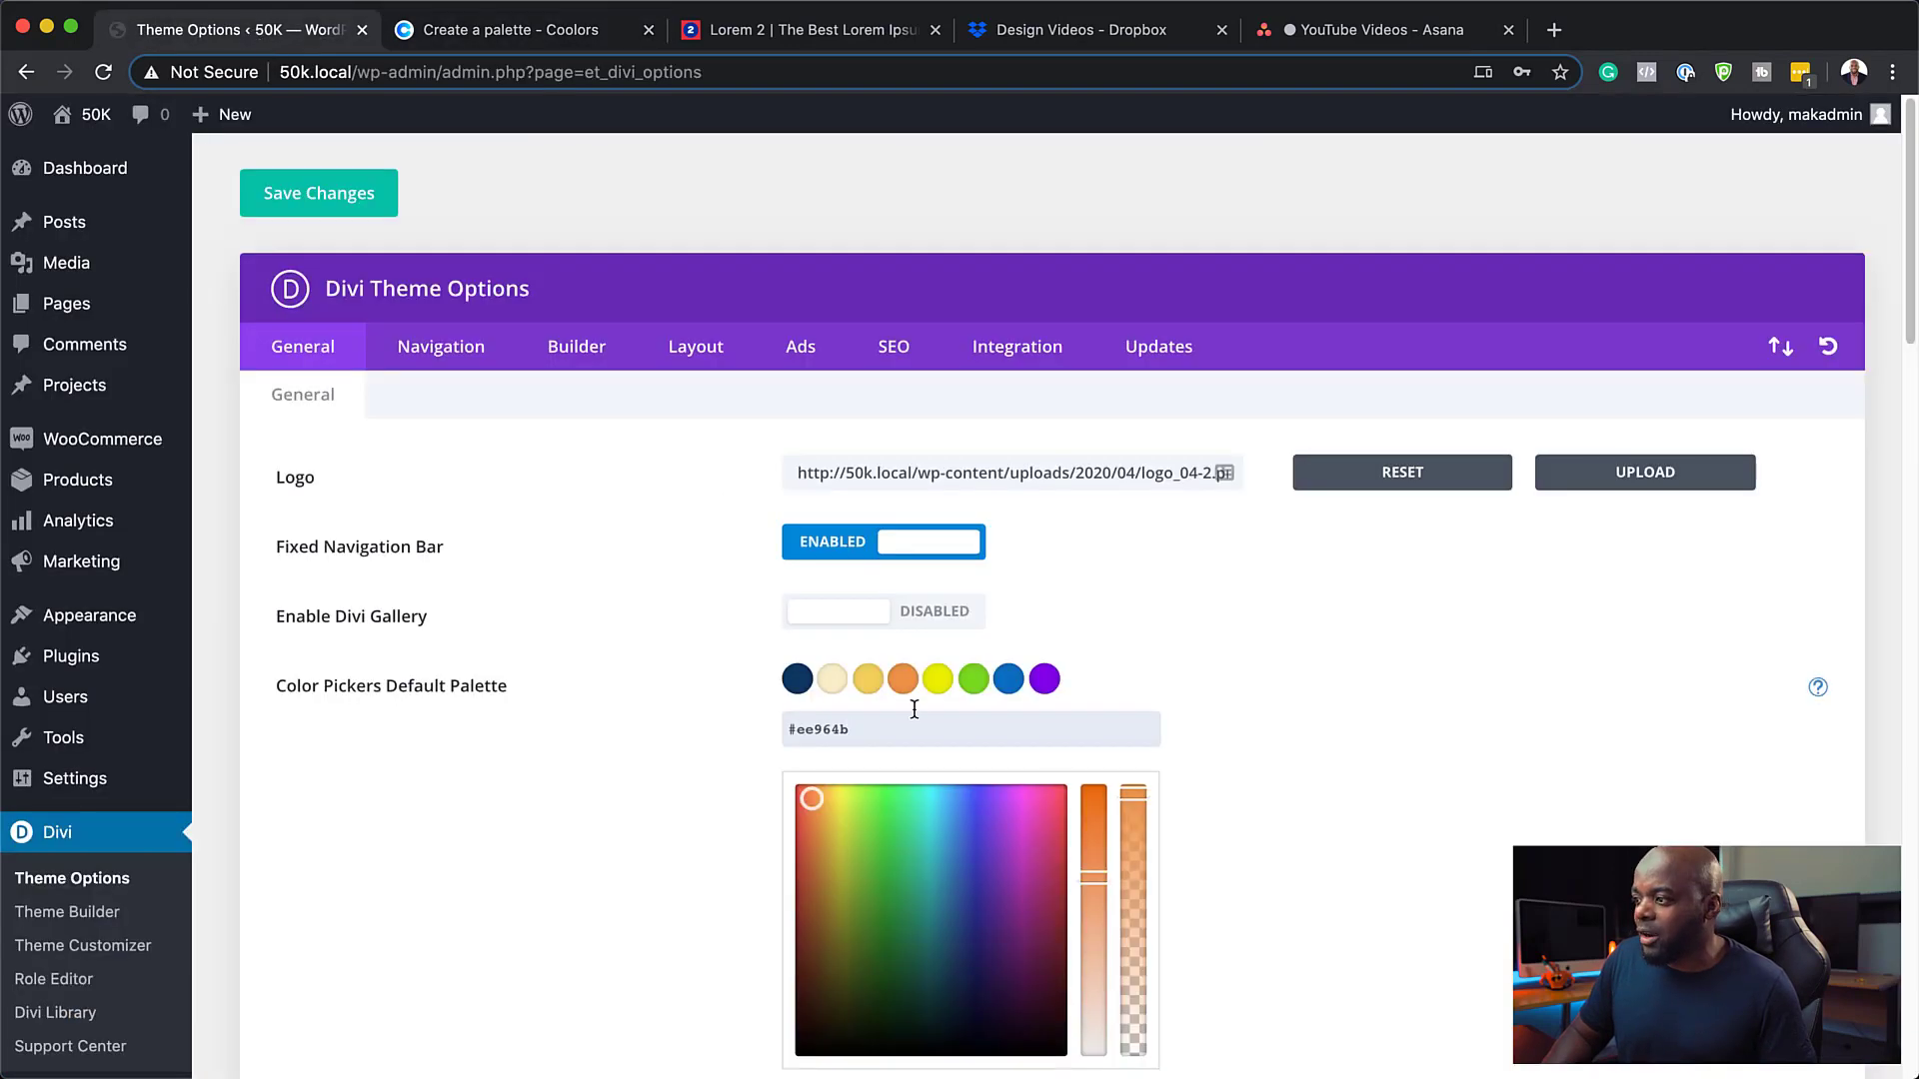
{"action": "key", "text": "super+a"}
{"action": "key", "text": "super+v"}
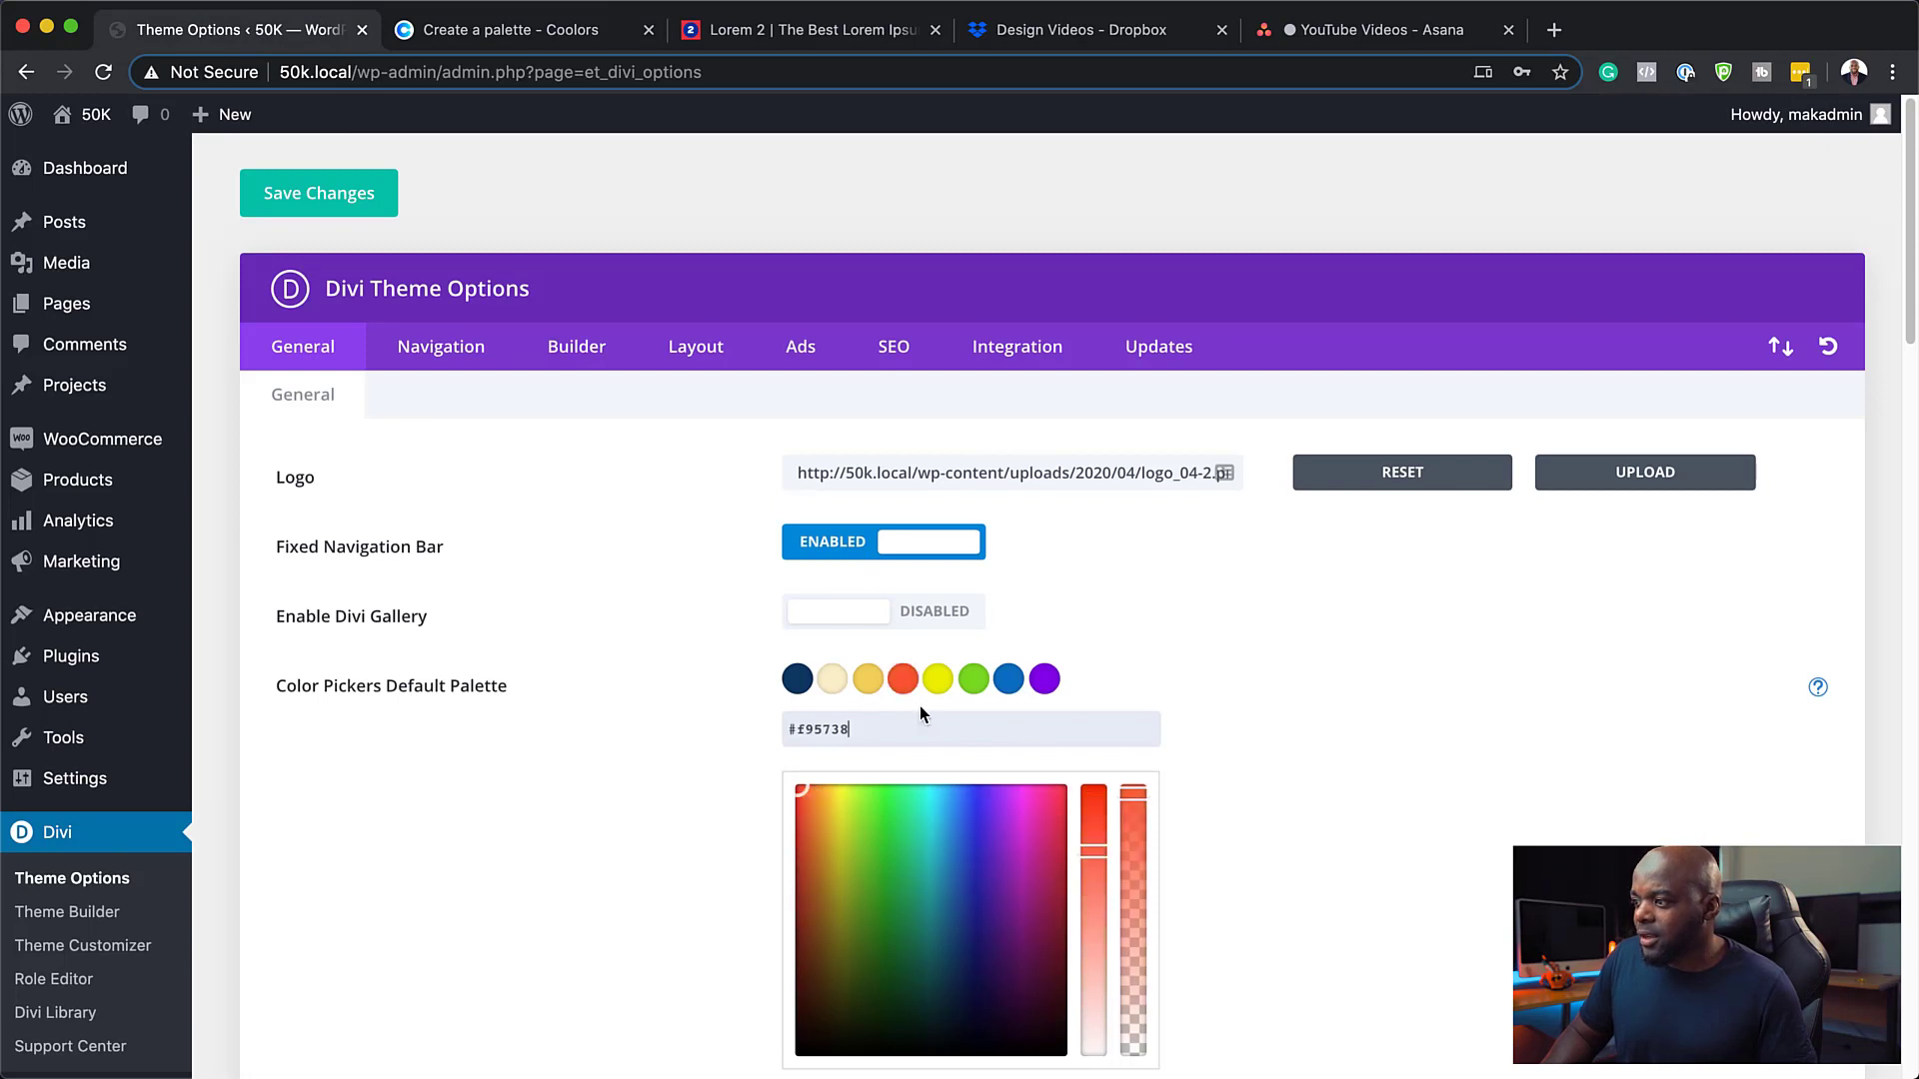
Copy the yellow hex code F4D35E from Coolors again and set it as Divi's fifth default palette color
{"action": "left_click", "coordinate": [456, 37]}
{"action": "mouse_move", "coordinate": [963, 916]}
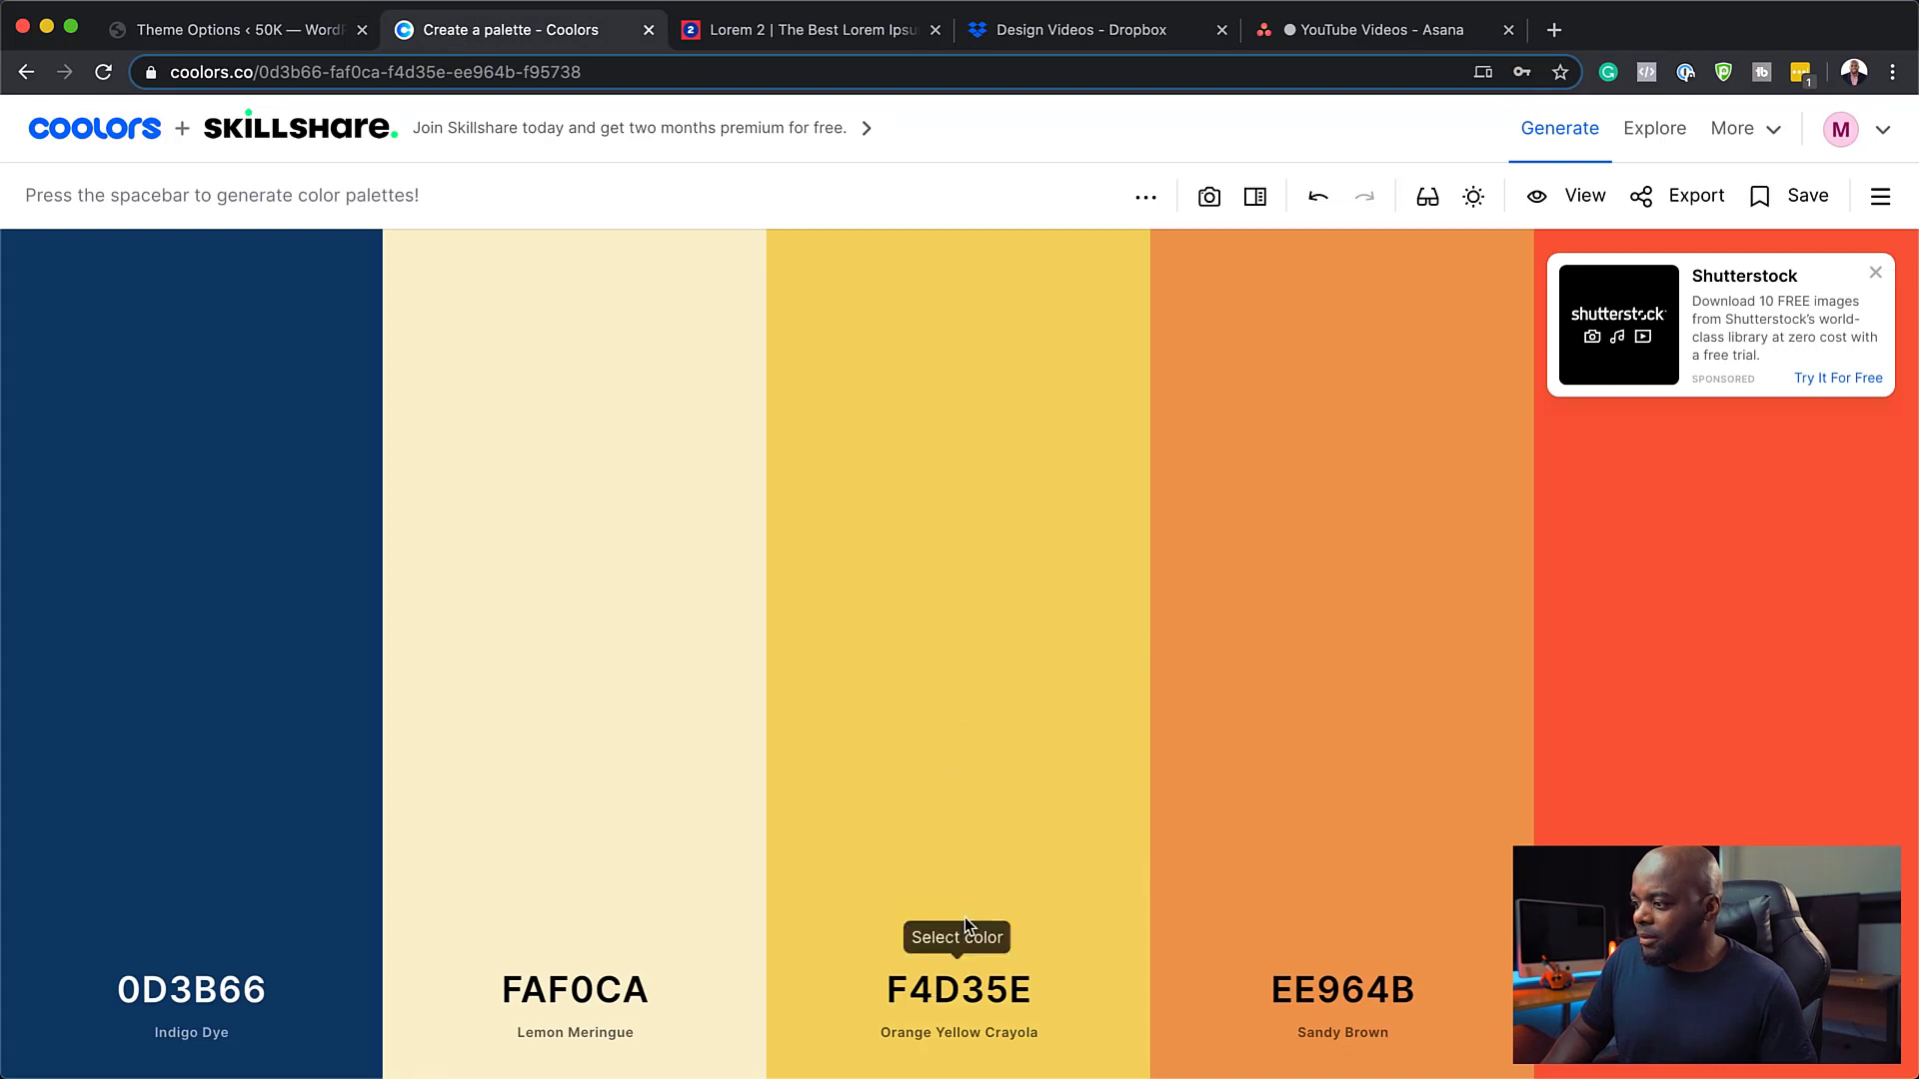
{"action": "left_click", "coordinate": [961, 779]}
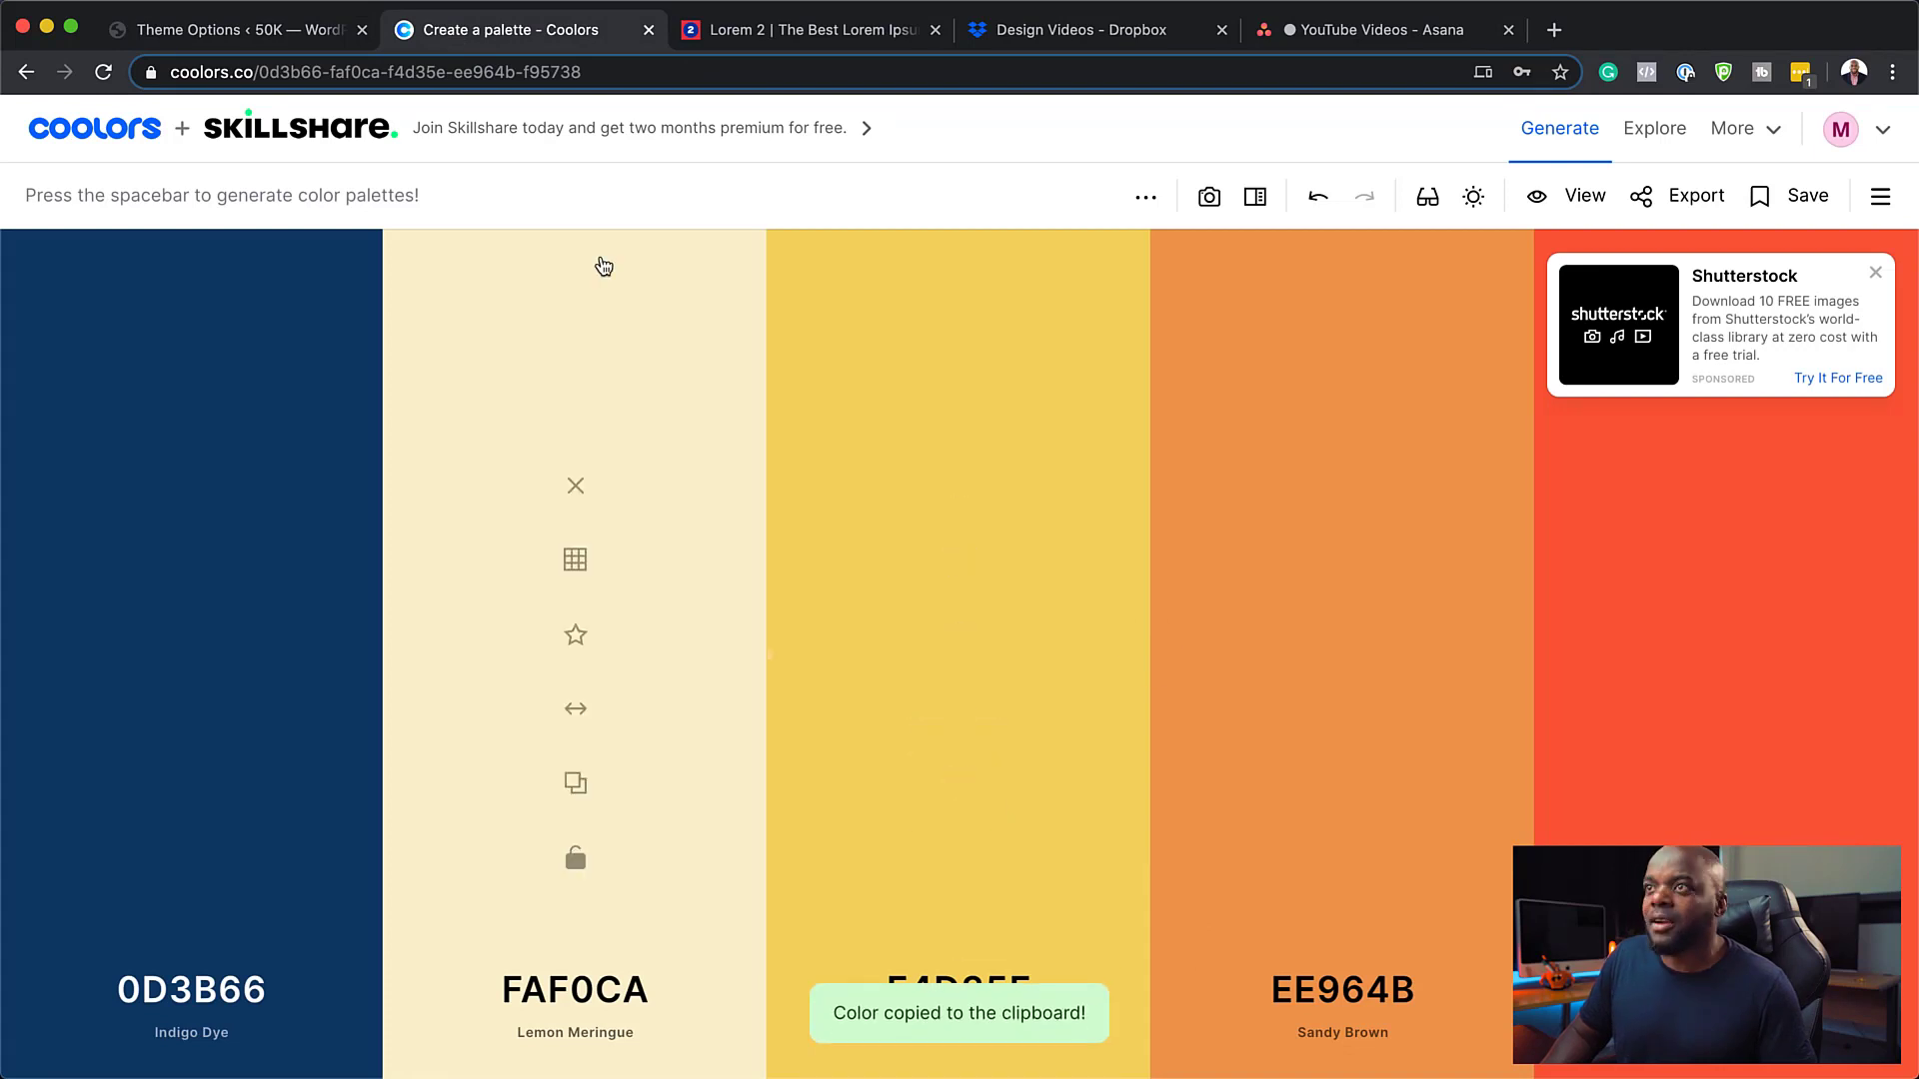
{"action": "left_click", "coordinate": [283, 38]}
{"action": "left_click", "coordinate": [938, 681]}
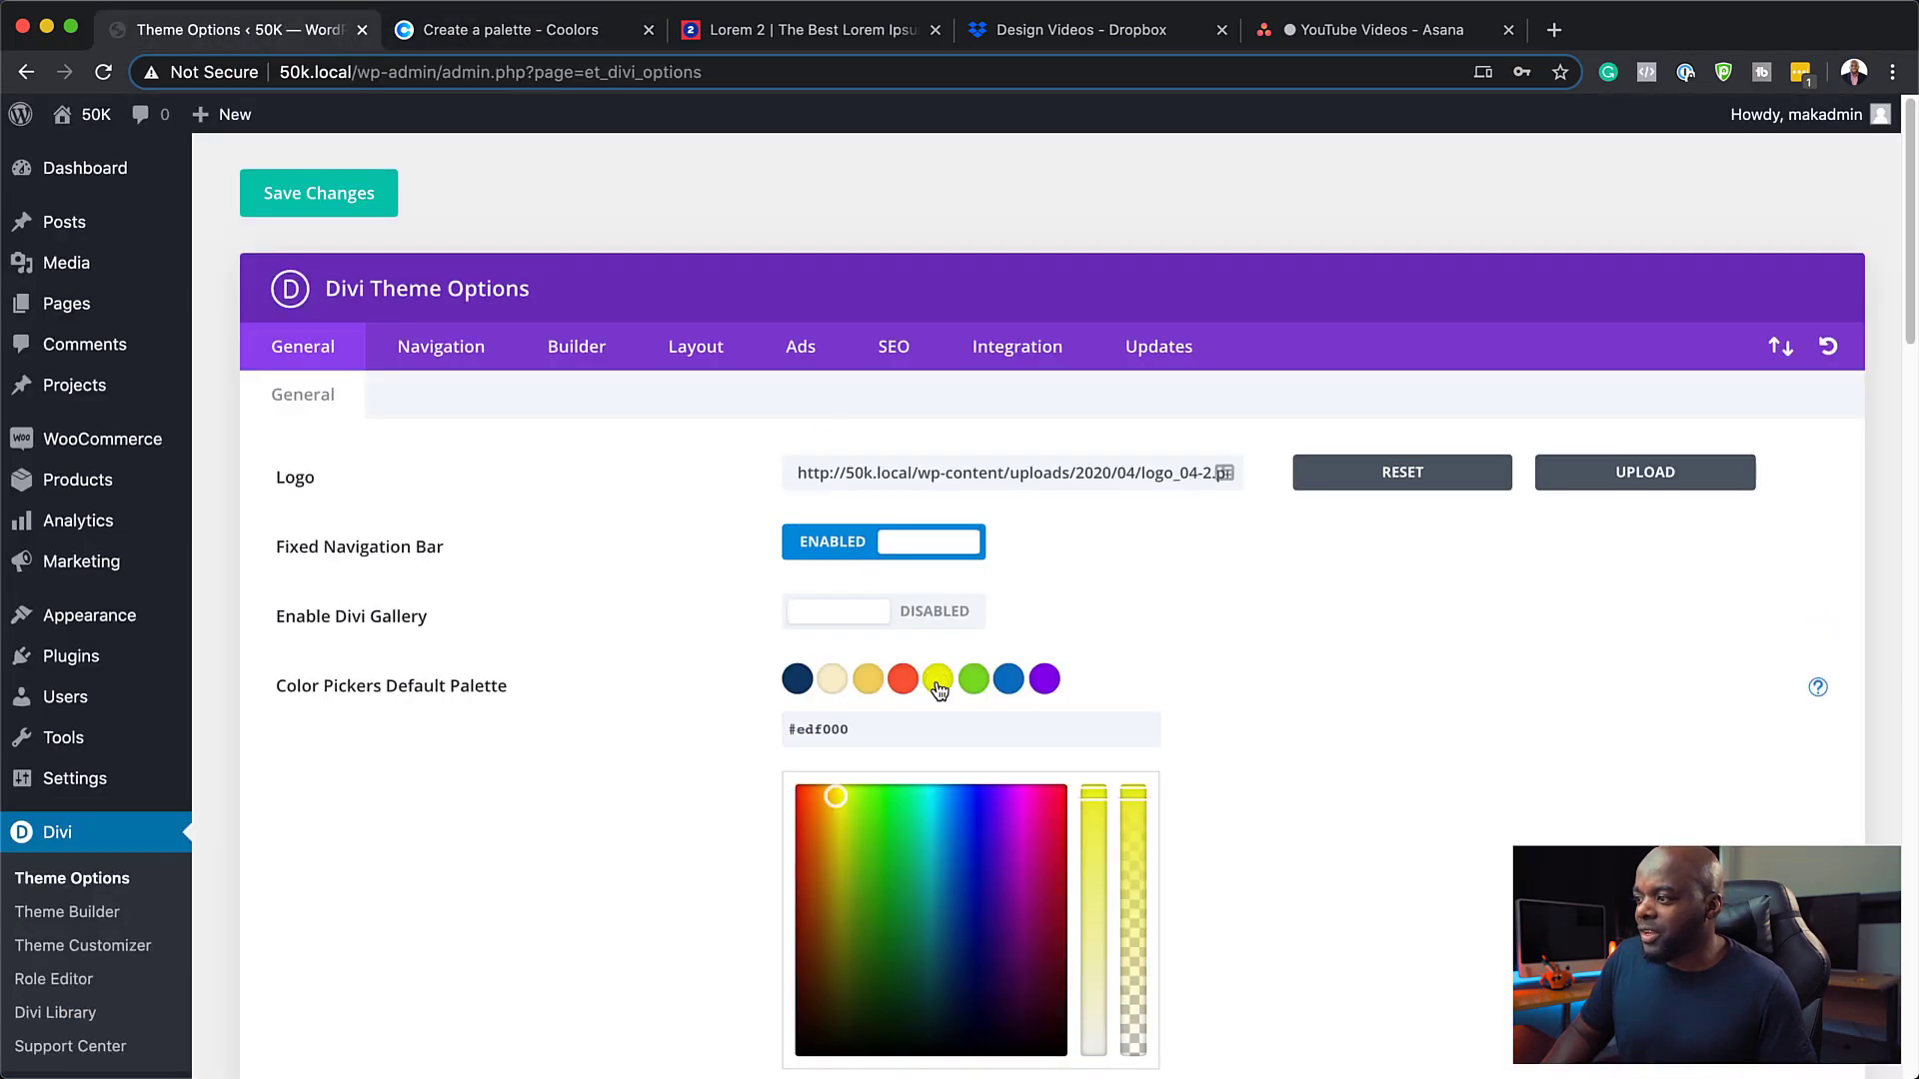
{"action": "left_click", "coordinate": [888, 726]}
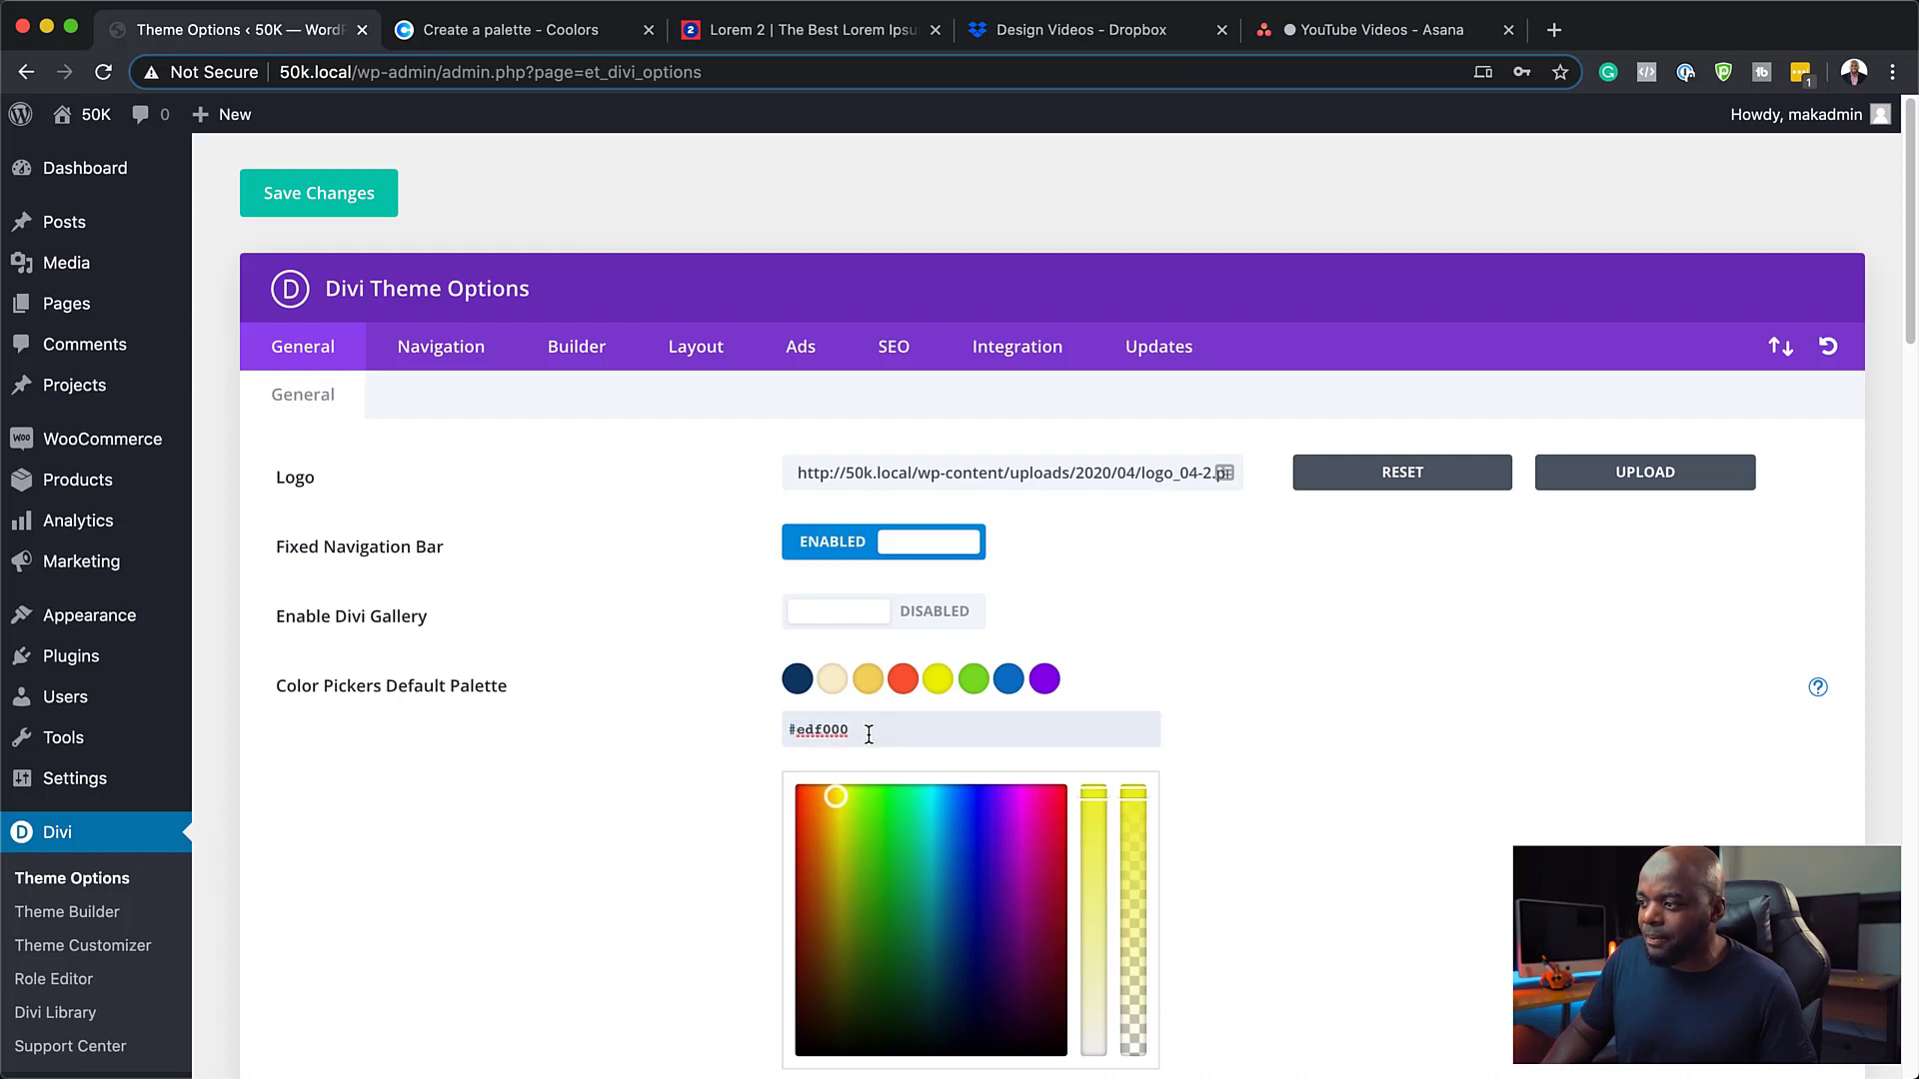
{"action": "double_click", "coordinate": [869, 733]}
{"action": "key", "text": "super+v"}
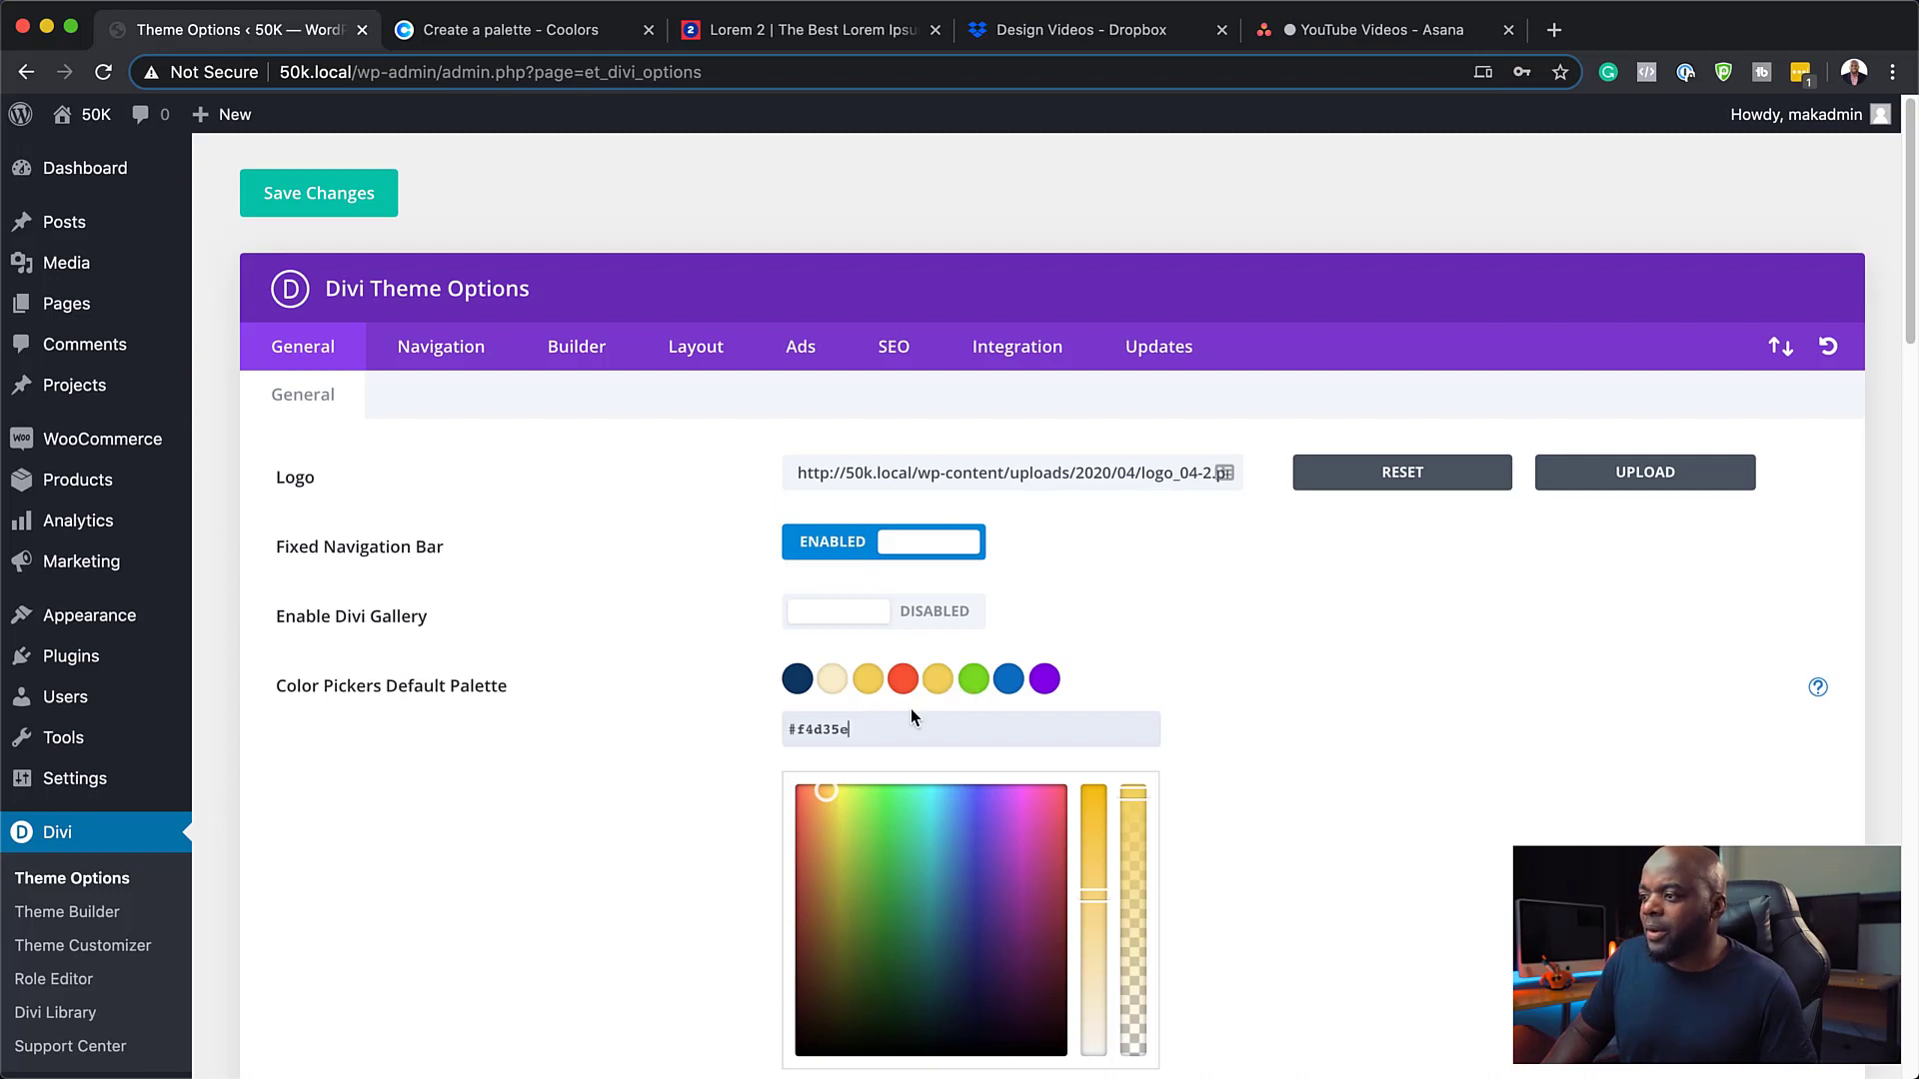
Set the sixth default palette color to black and the seventh to white, #ffffff
{"action": "left_click", "coordinate": [972, 685]}
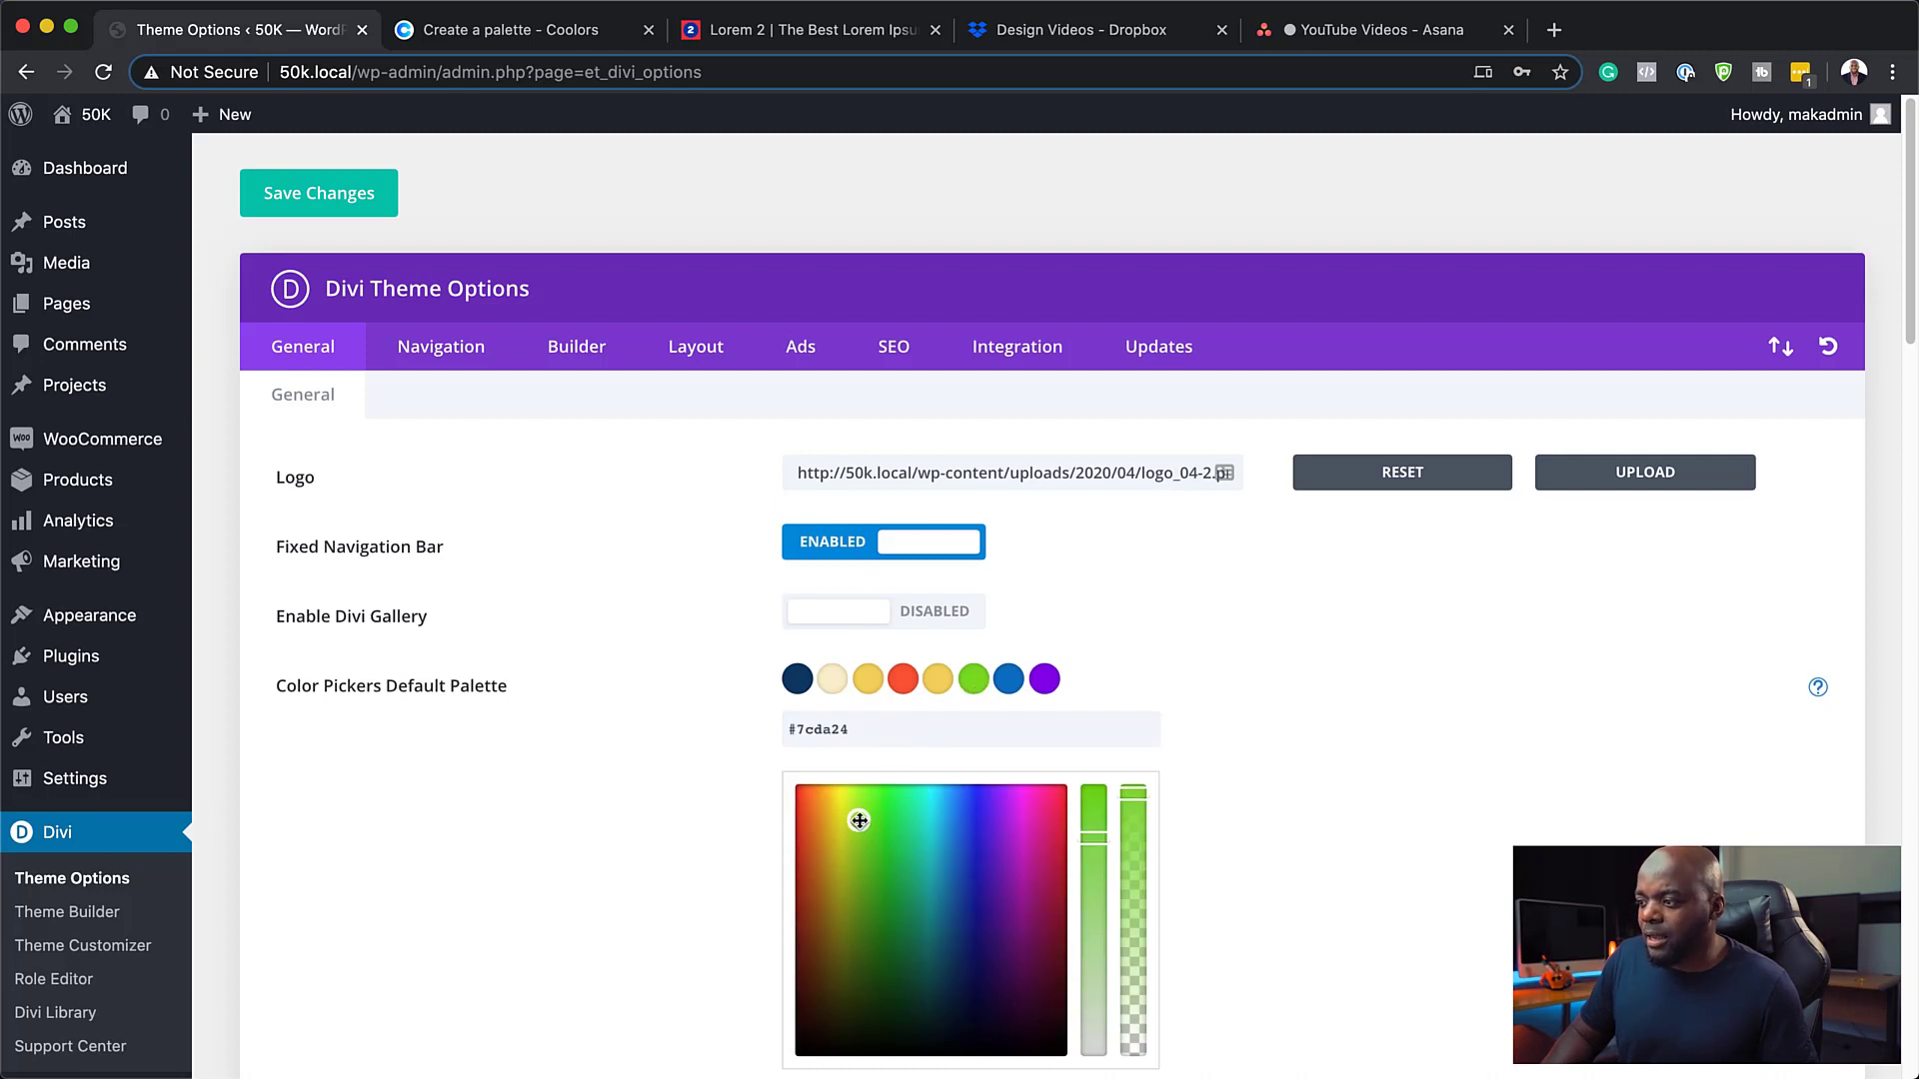
{"action": "left_click_drag", "start_coordinate": [859, 821], "coordinate": [813, 1043]}
{"action": "left_click", "coordinate": [1008, 679]}
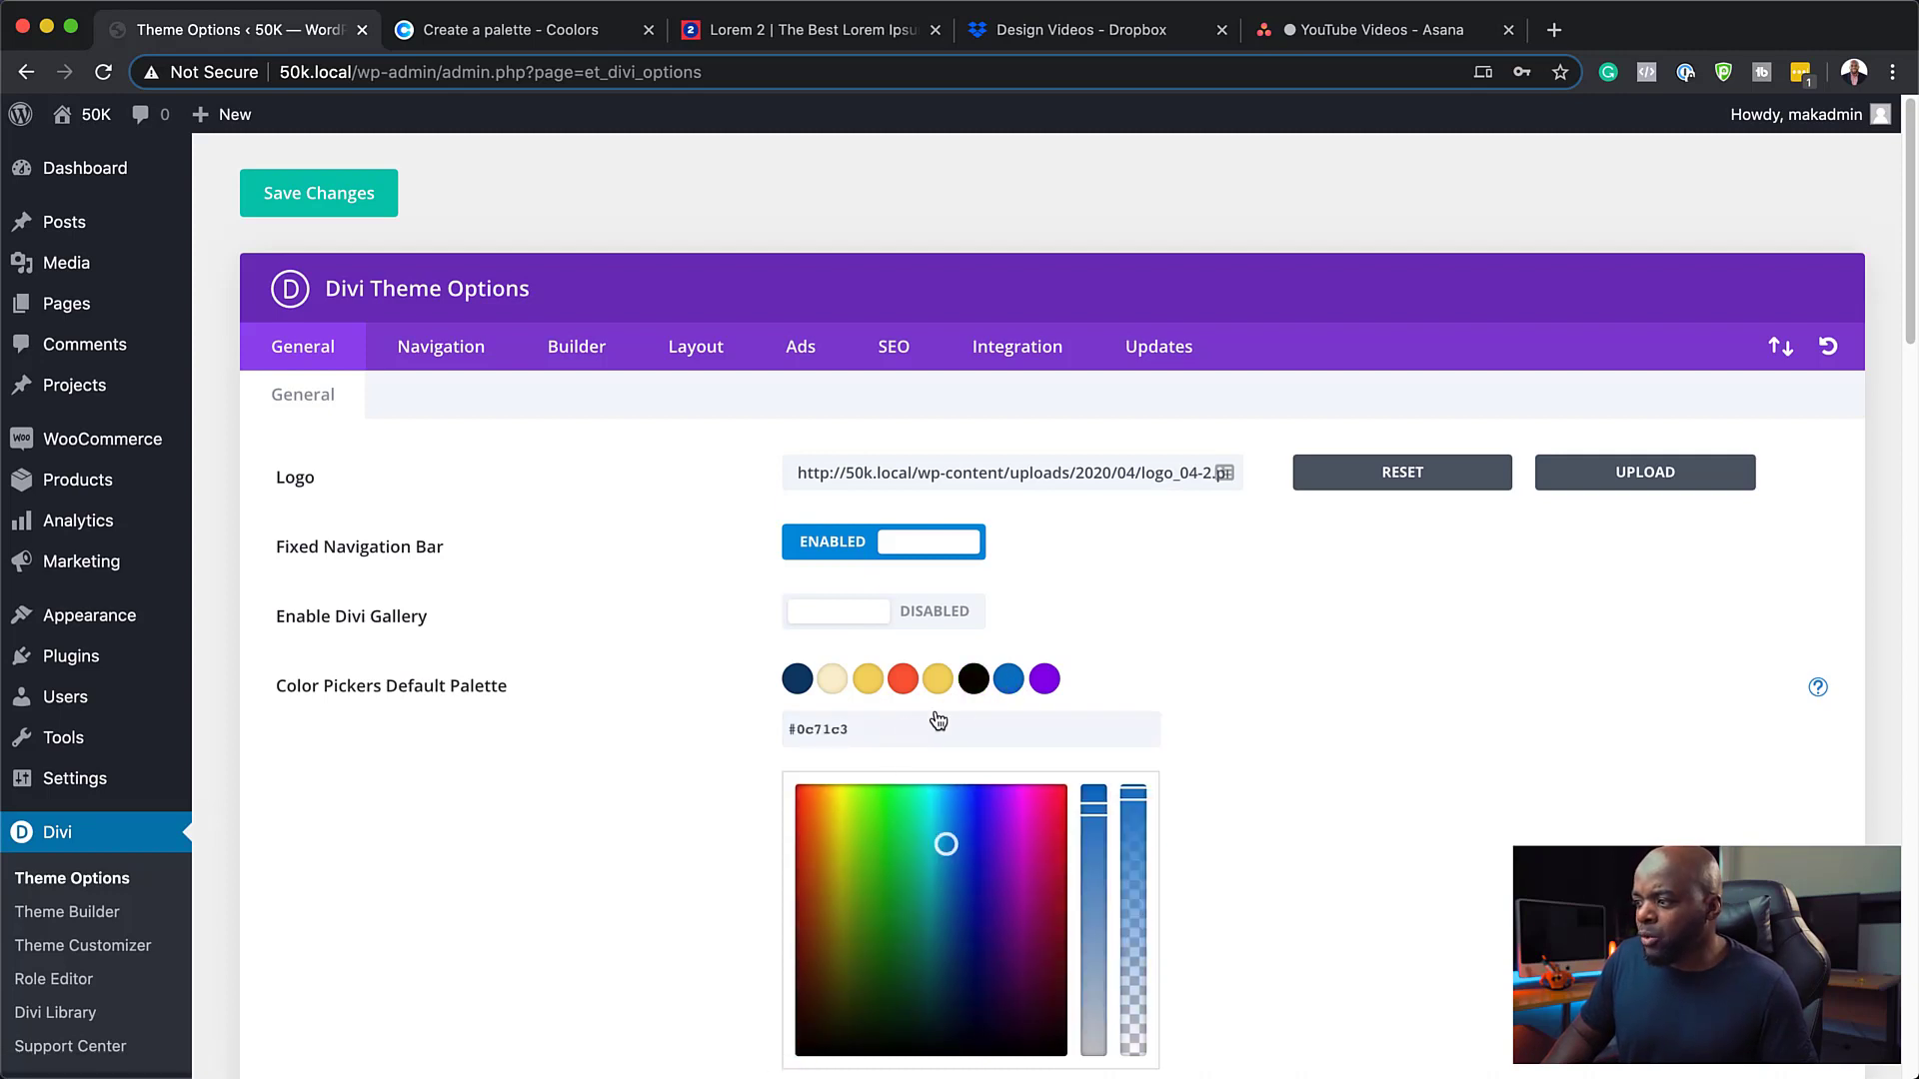
{"action": "triple_click", "coordinate": [857, 736]}
{"action": "type", "text": "£"}
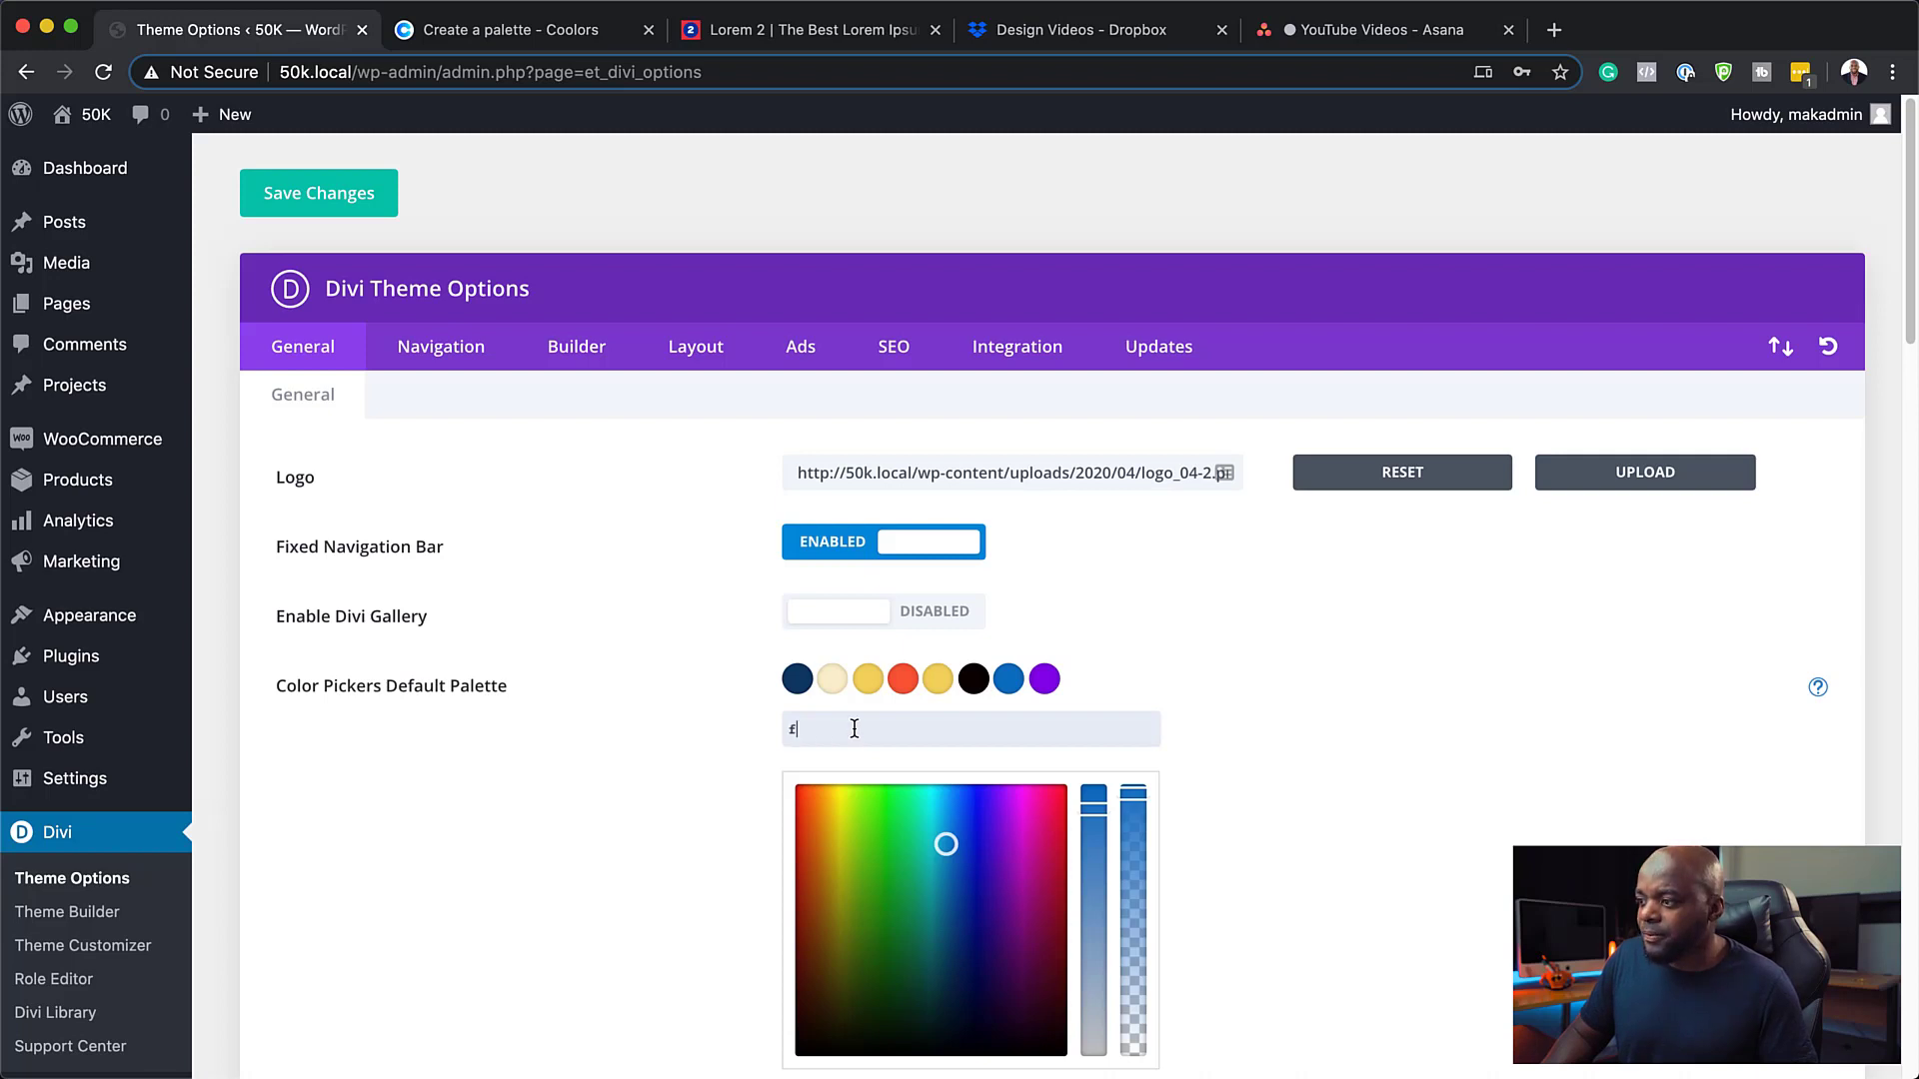
{"action": "type", "text": "ffffff"}
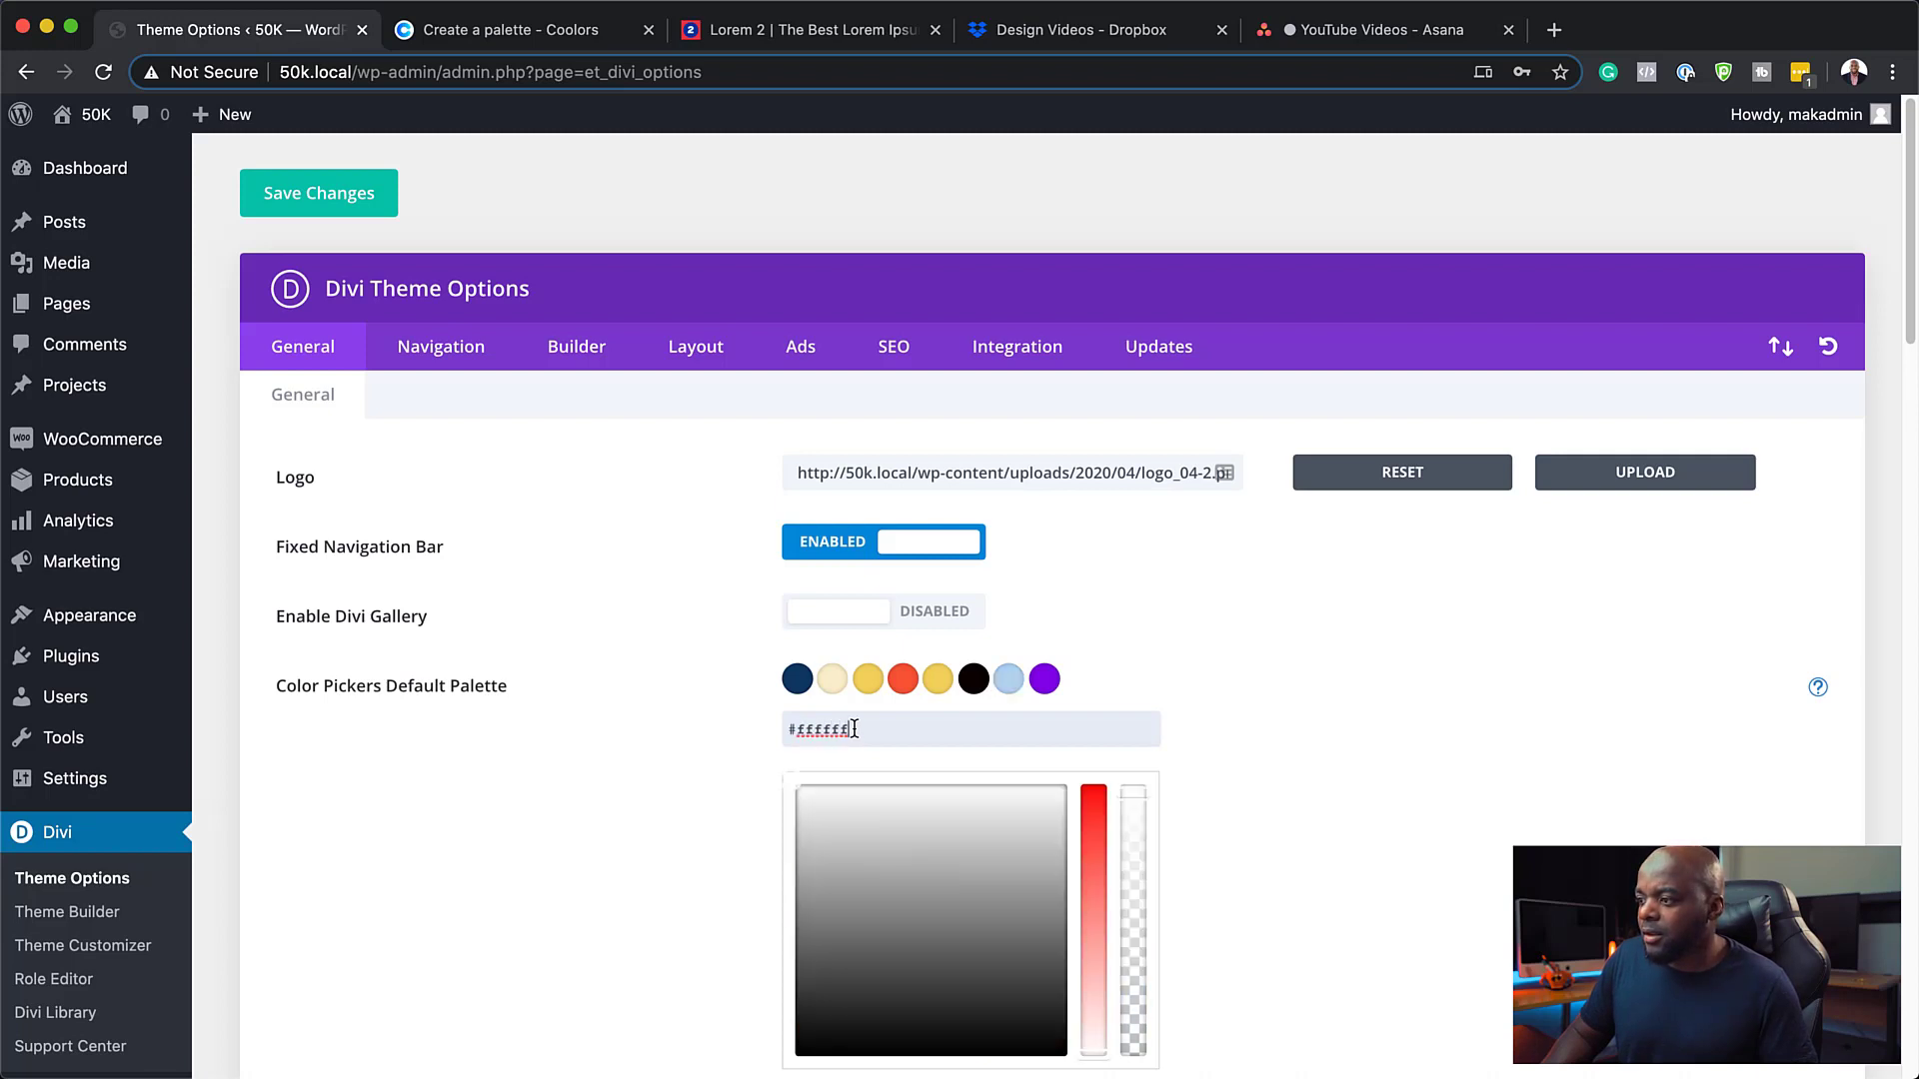
Set the eighth default palette color to light gray #c6c6c6 and save the theme options
{"action": "left_click", "coordinate": [1045, 681]}
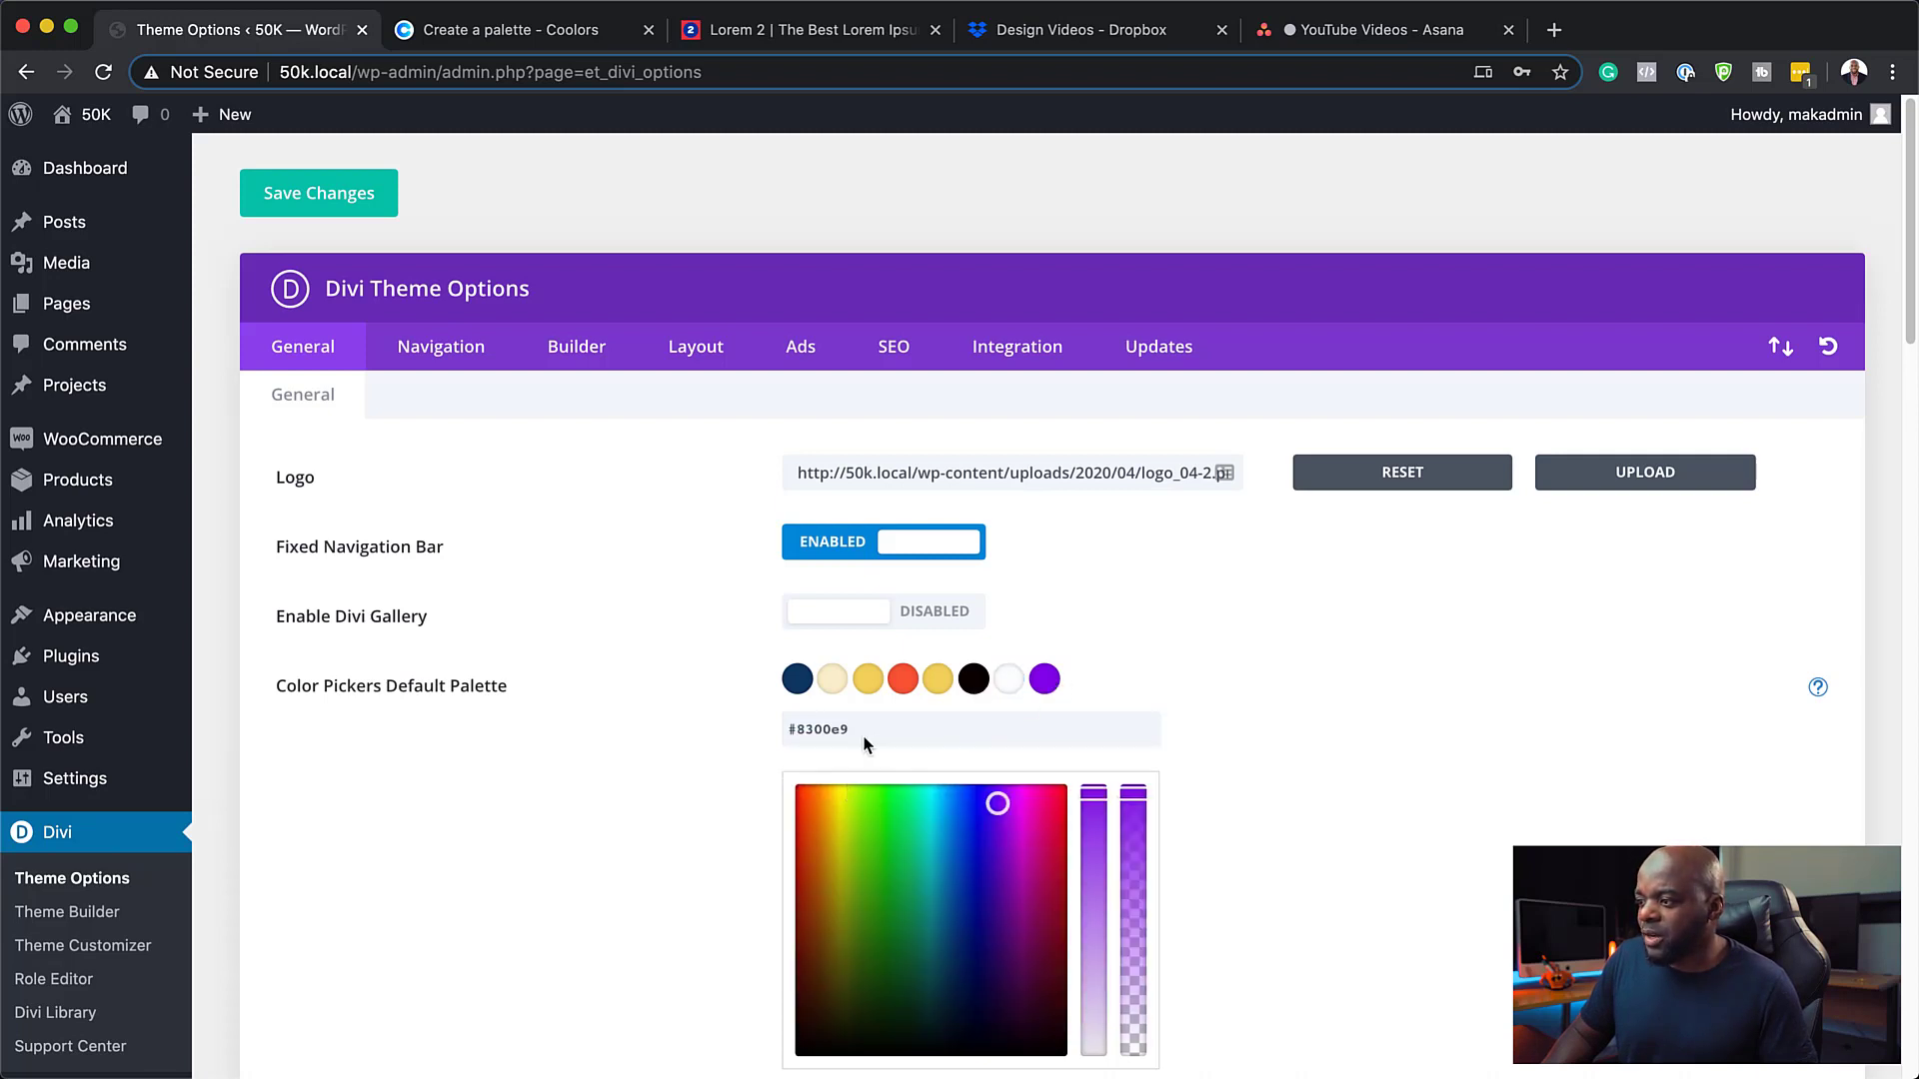
{"action": "left_click", "coordinate": [1005, 687]}
{"action": "double_click", "coordinate": [874, 733]}
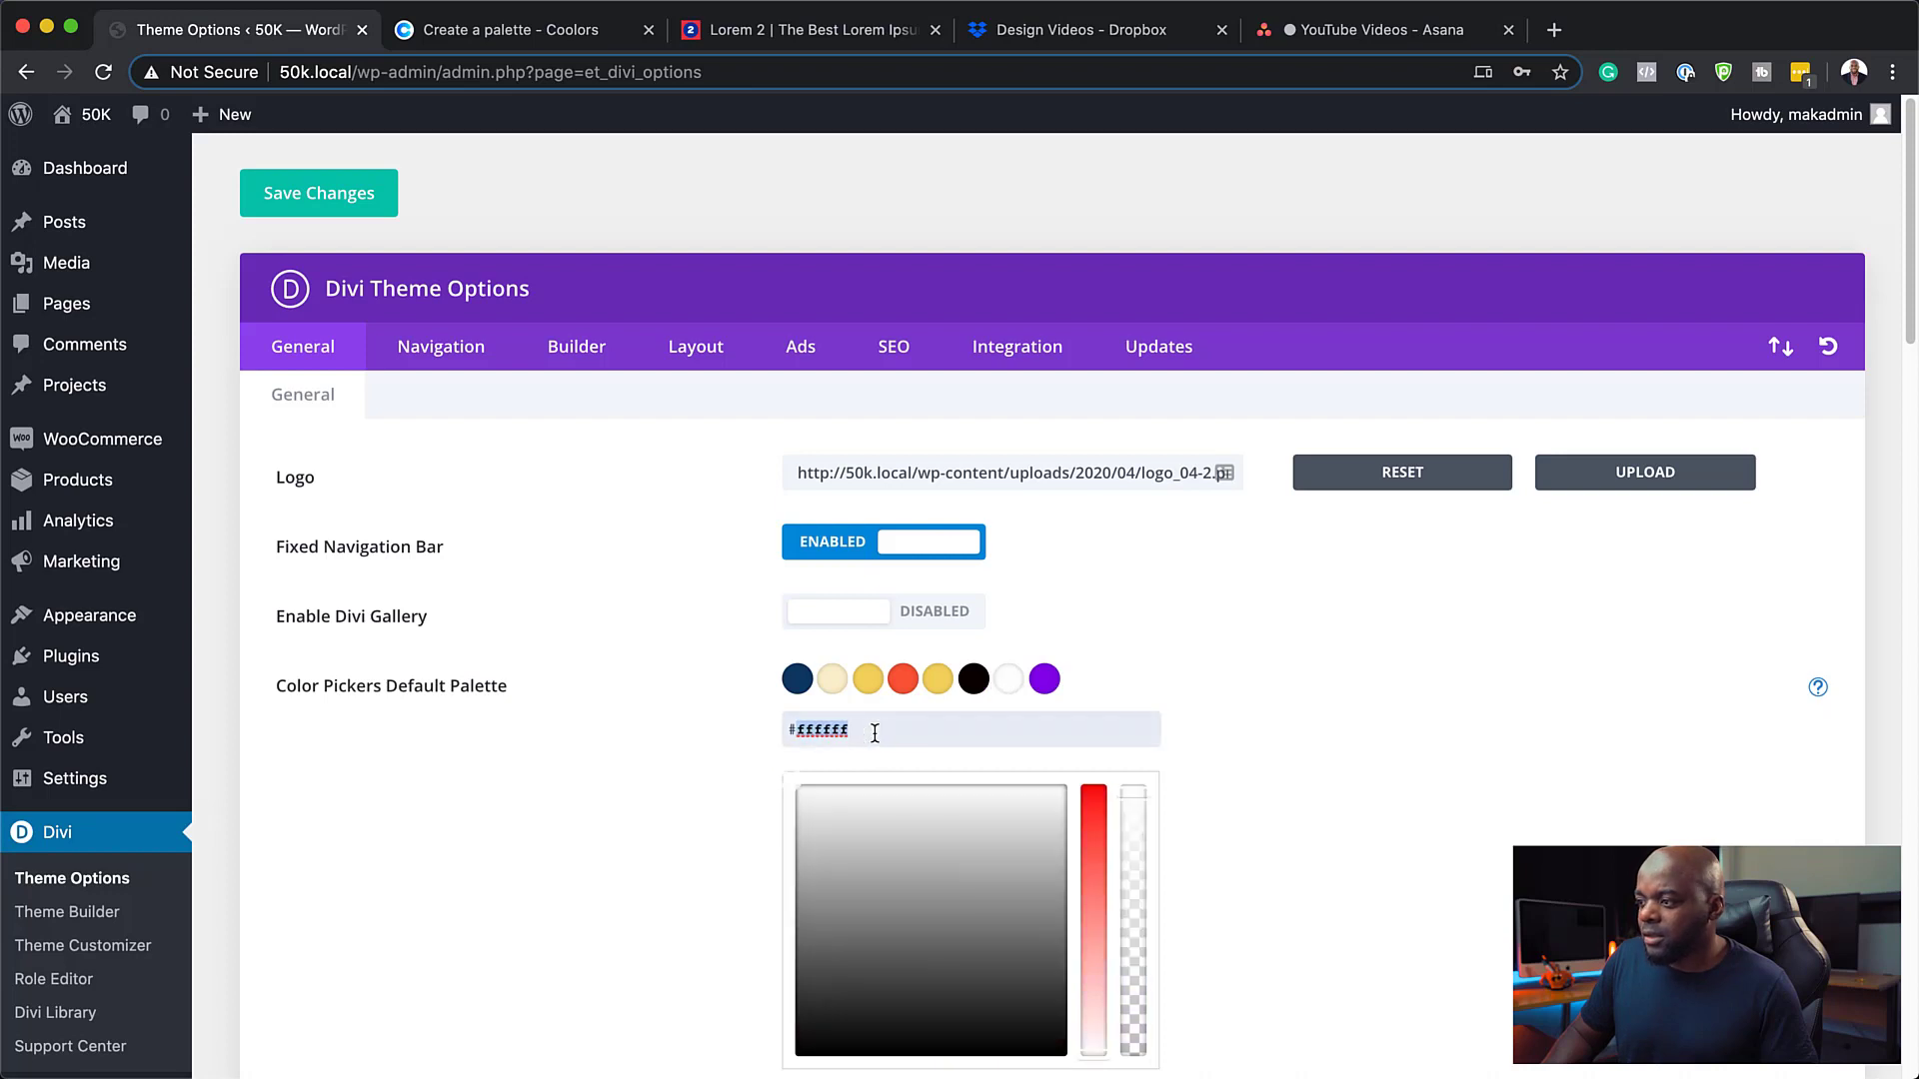
{"action": "left_click", "coordinate": [1044, 680]}
{"action": "triple_click", "coordinate": [891, 721]}
{"action": "type", "text": "ffffff"}
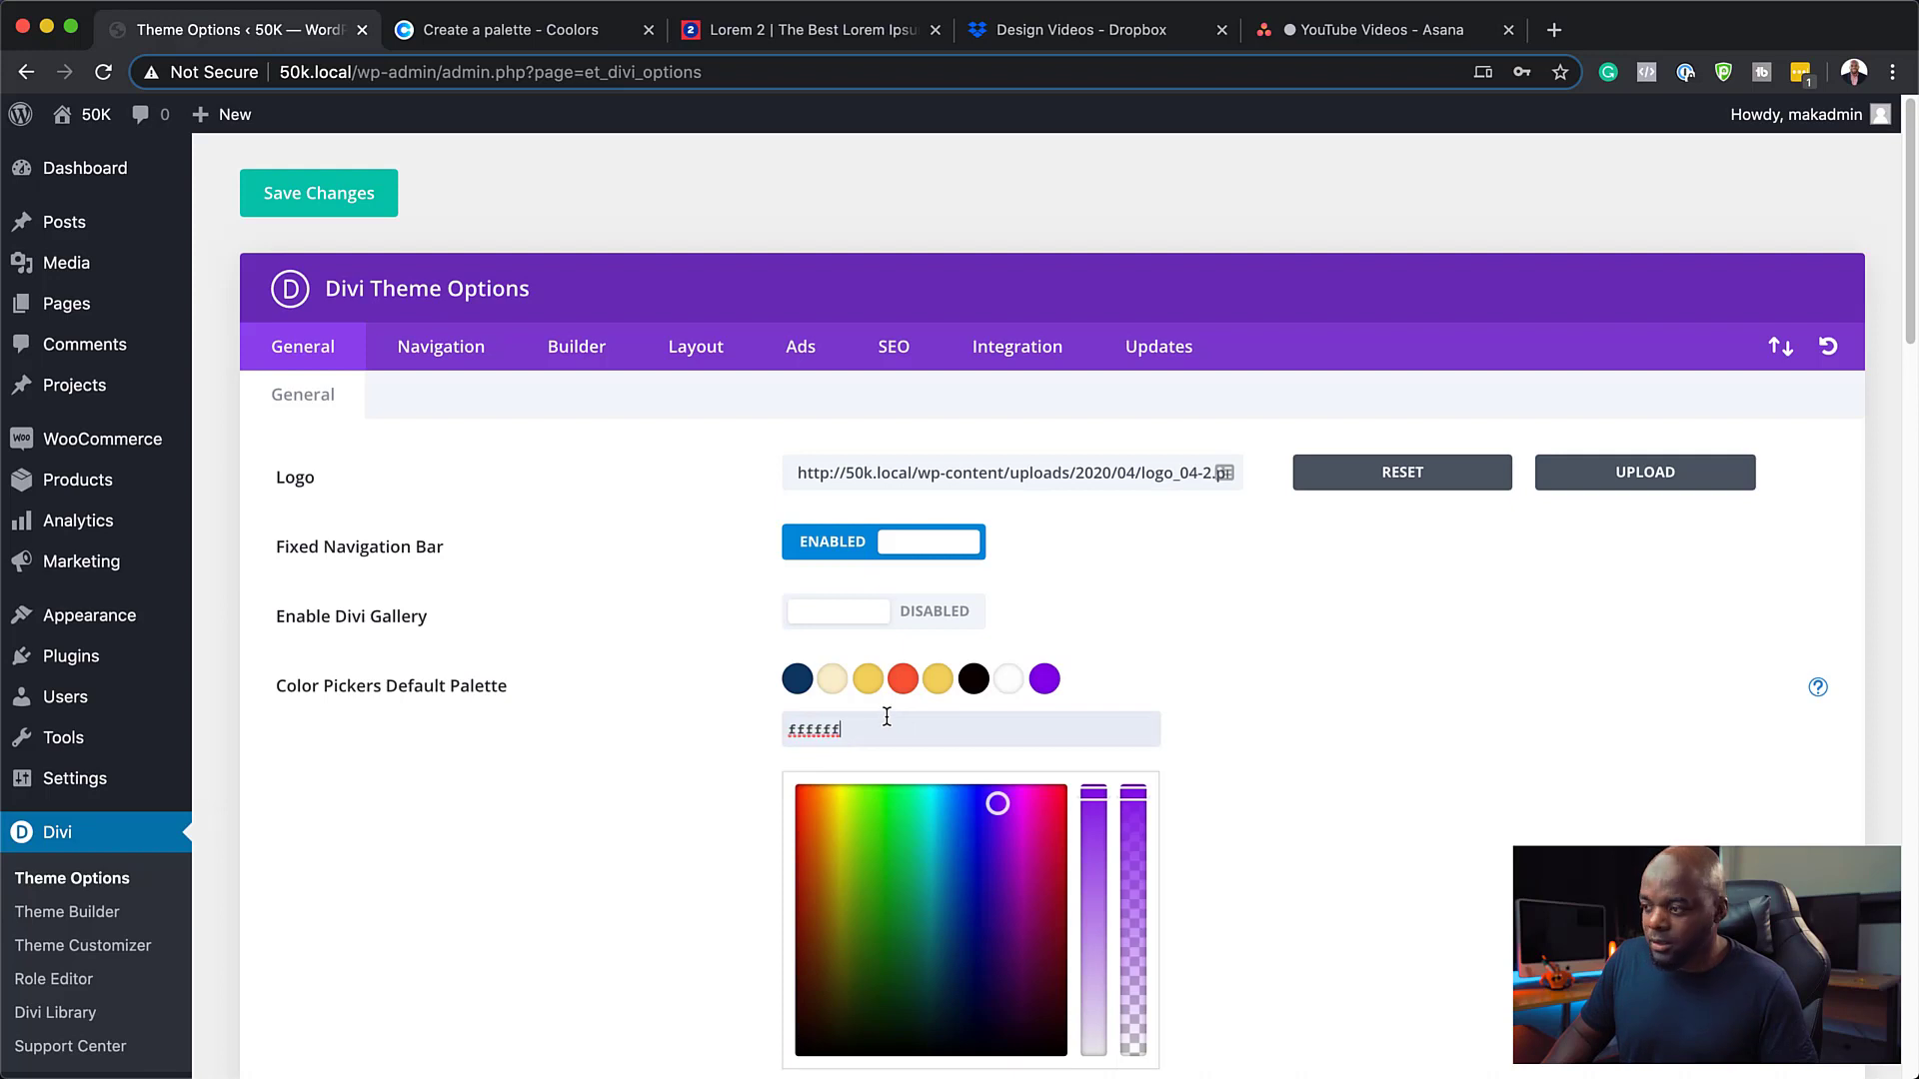
{"action": "left_click_drag", "start_coordinate": [837, 805], "coordinate": [792, 843]}
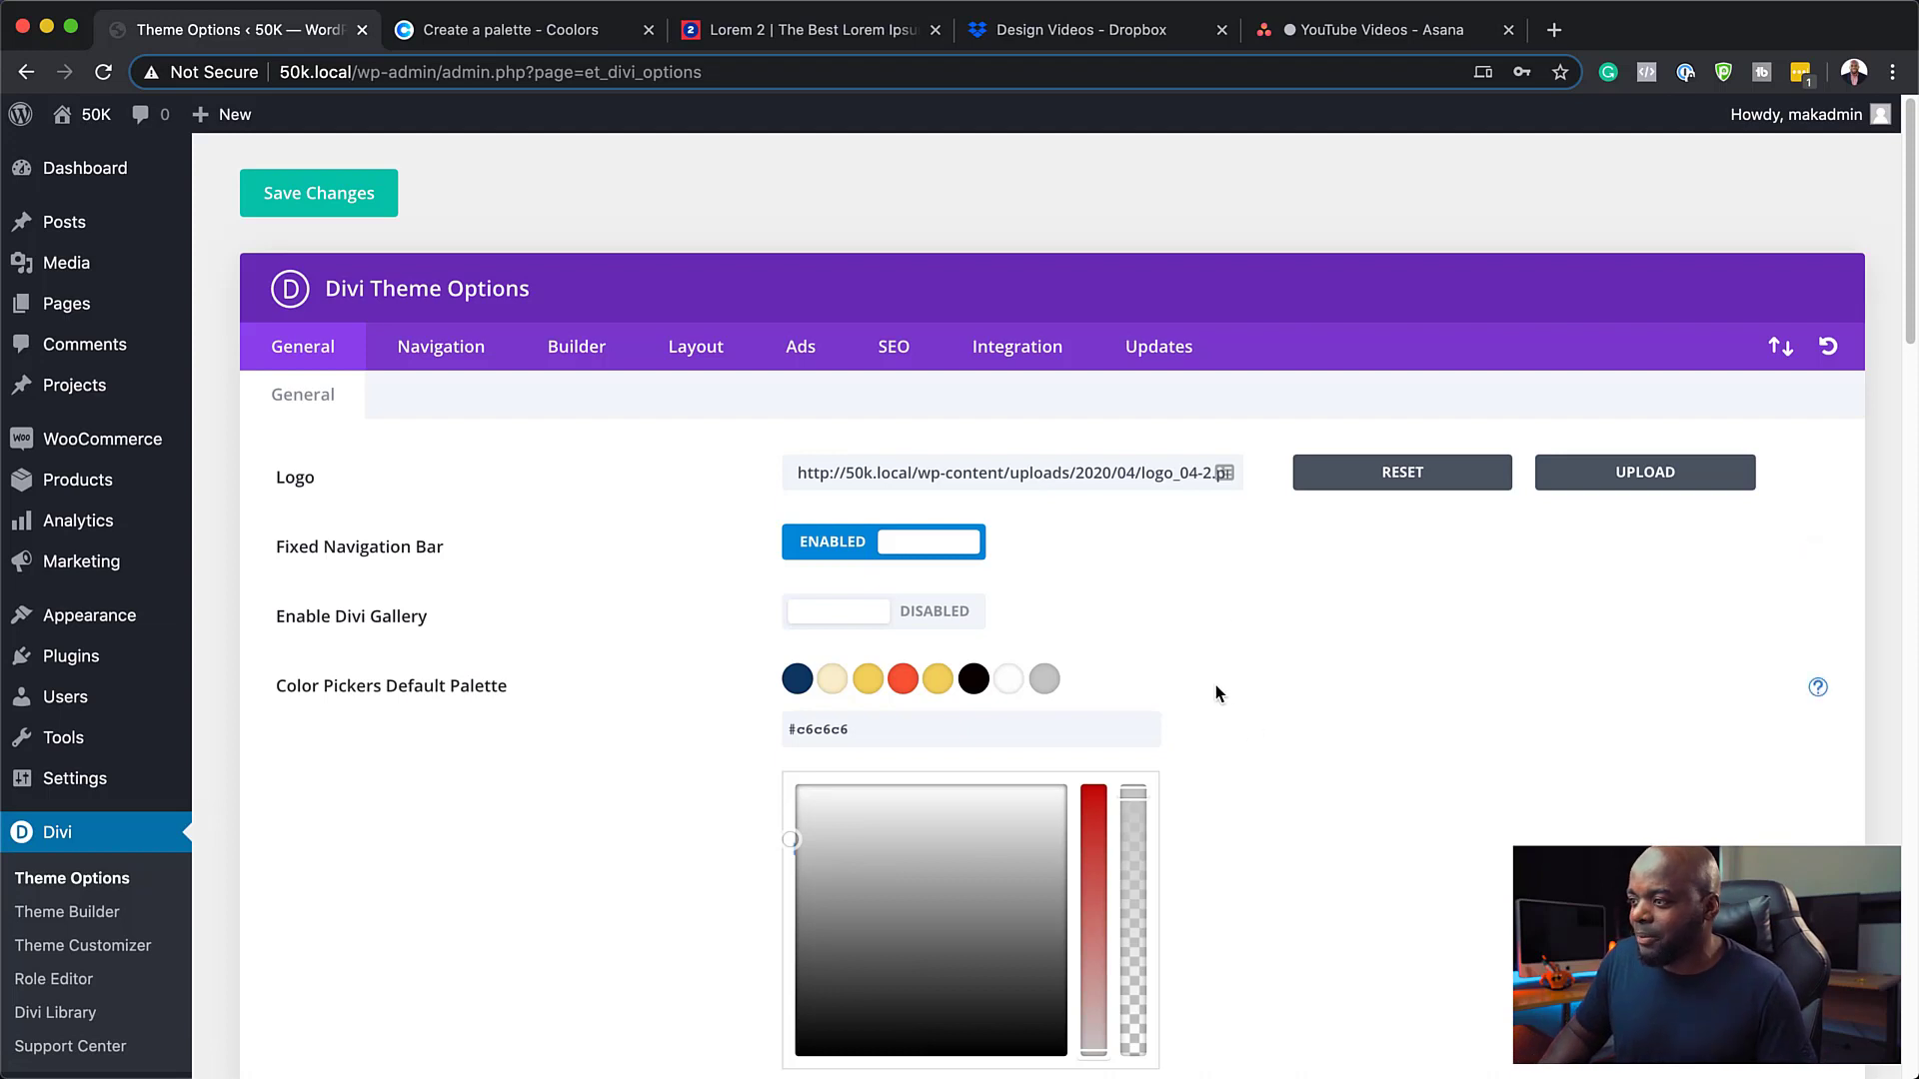
{"action": "left_click", "coordinate": [339, 204]}
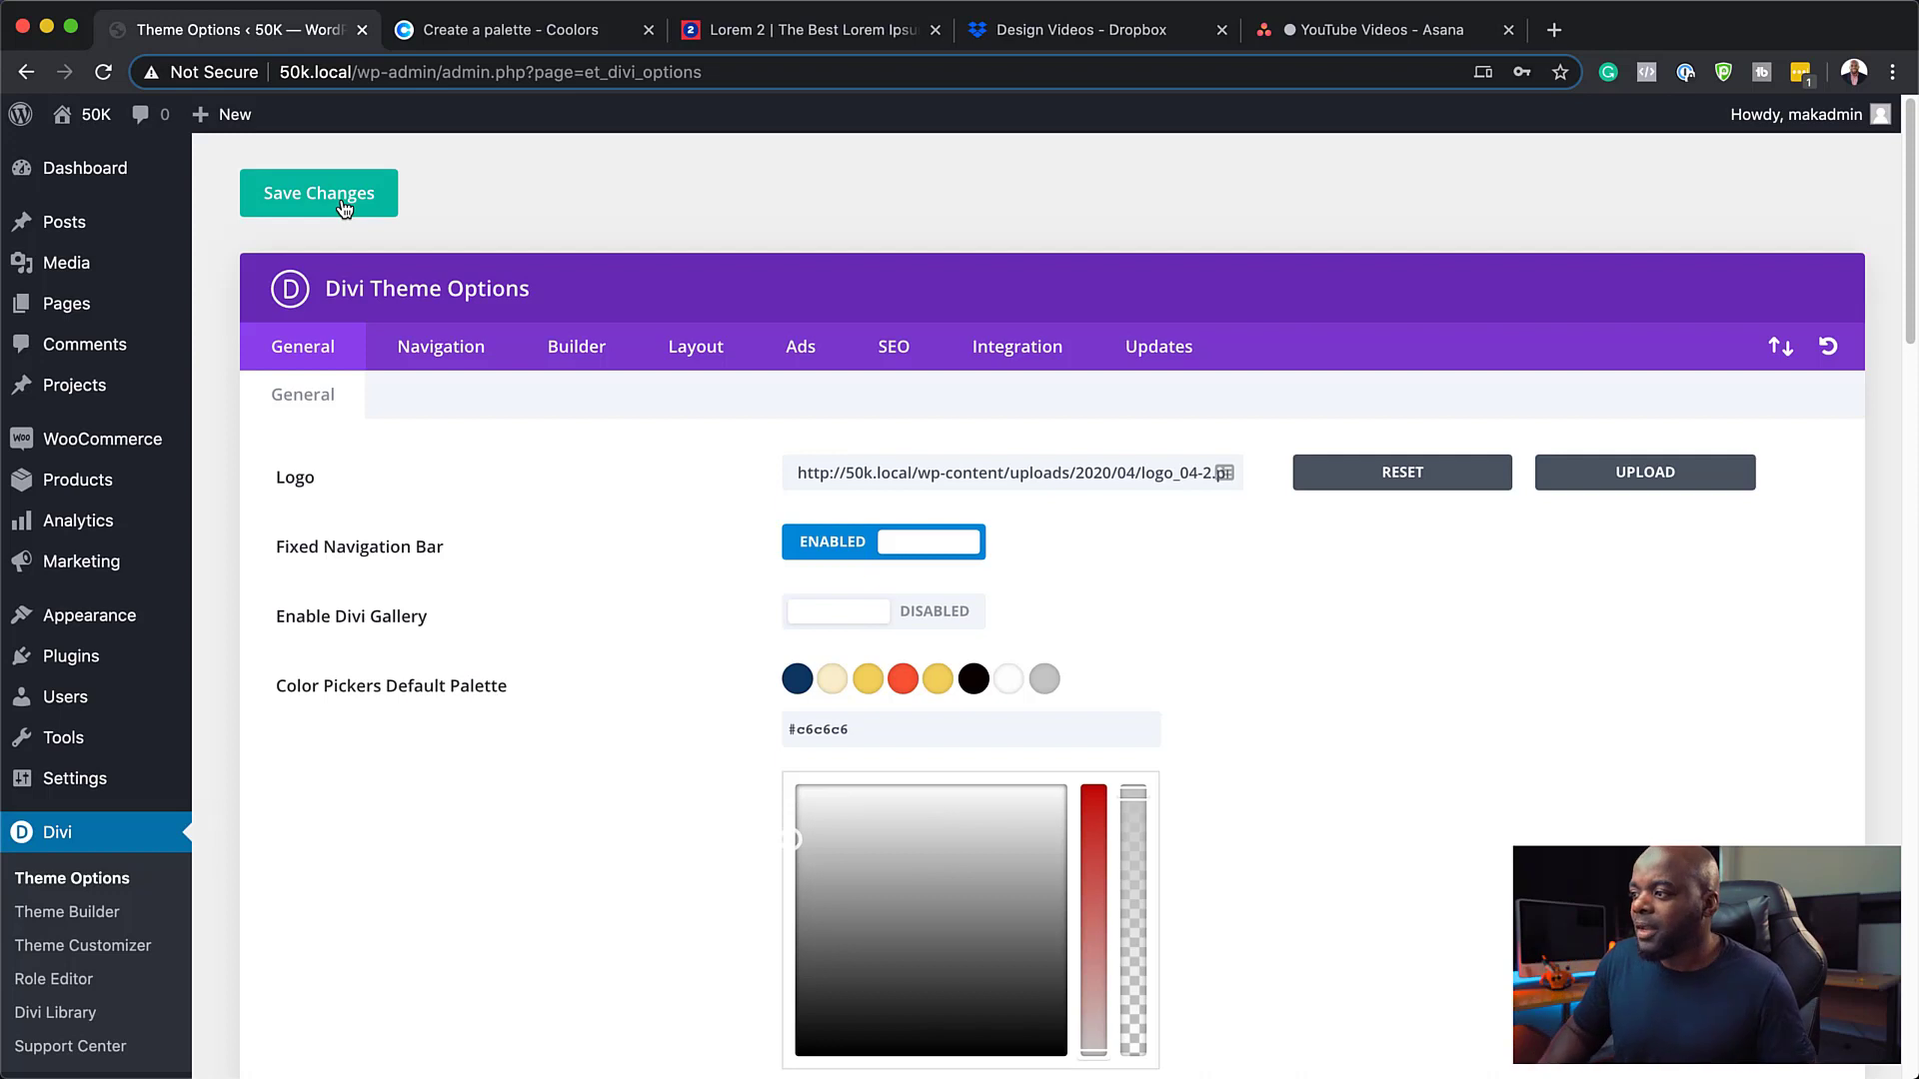
Create a new page titled Features and open it as a blank layout in the Divi Builder
{"action": "mouse_move", "coordinate": [59, 304]}
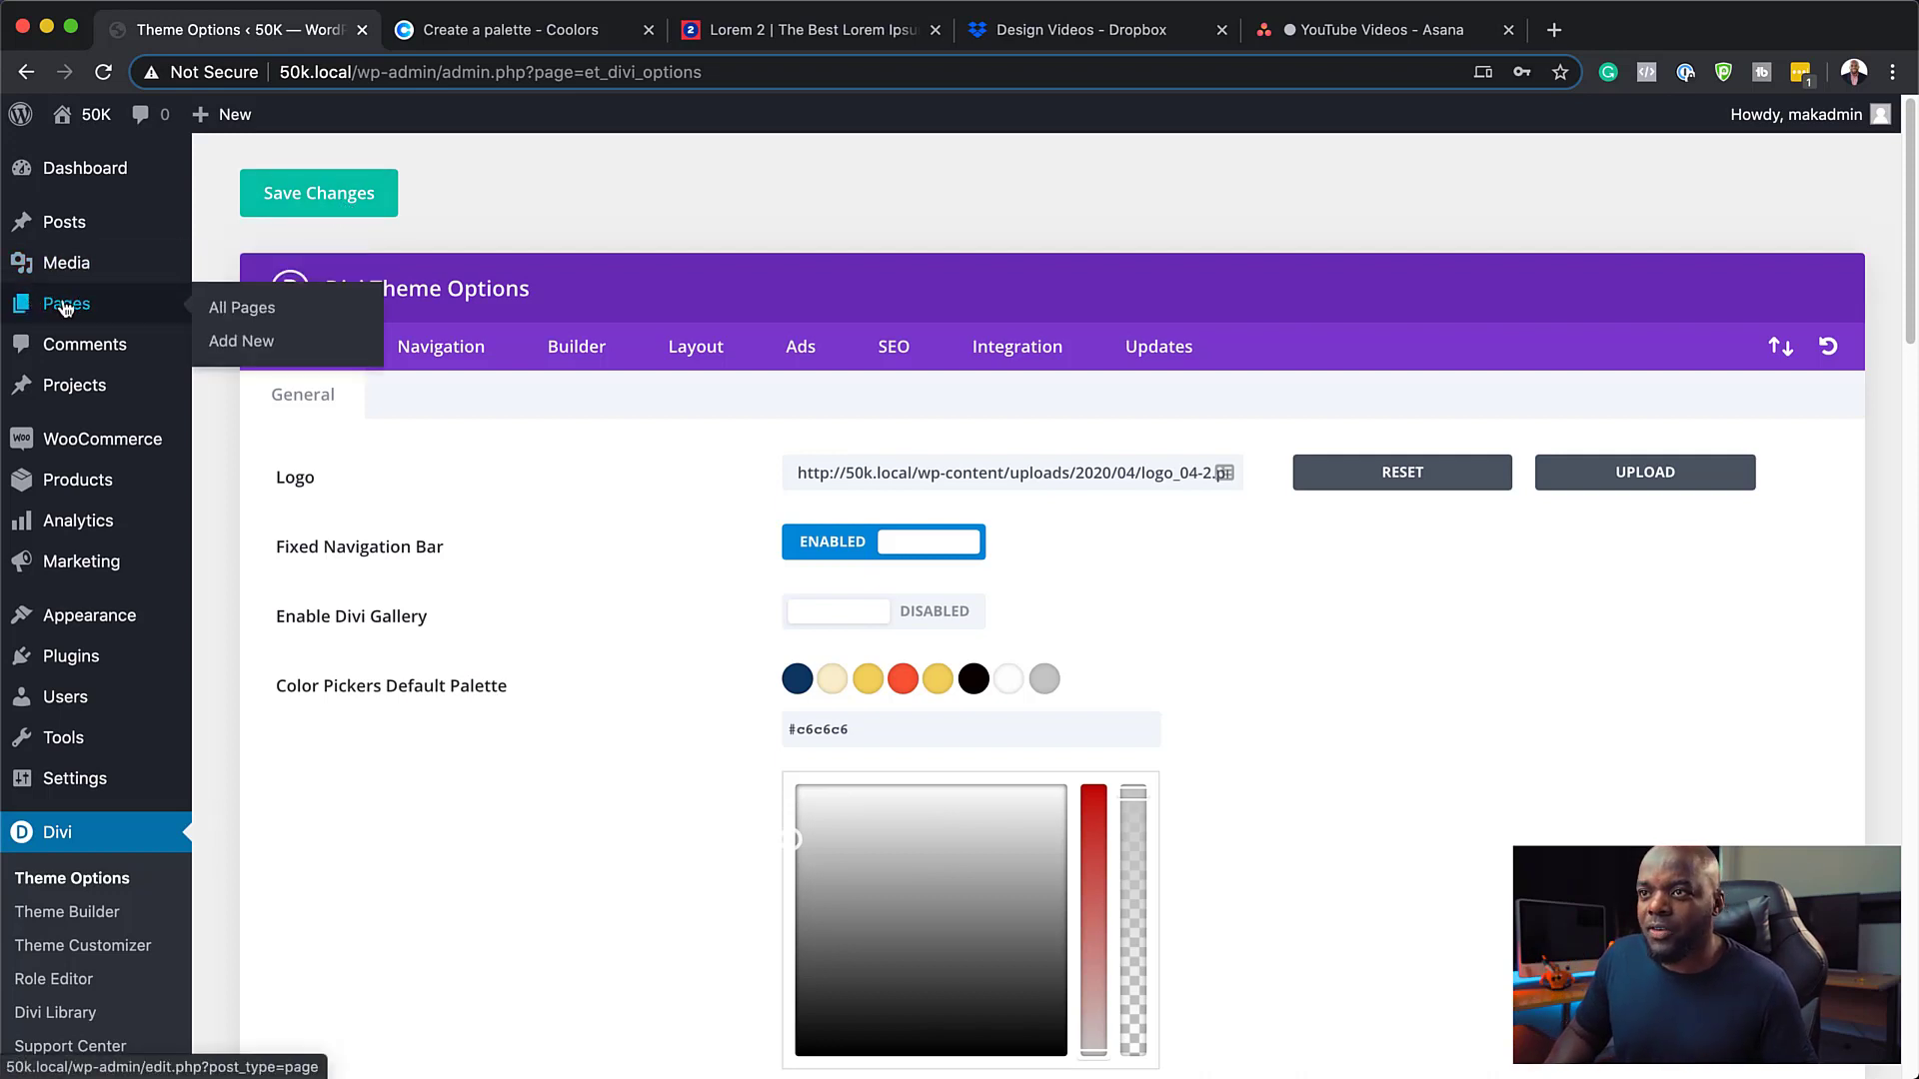
{"action": "left_click", "coordinate": [243, 343]}
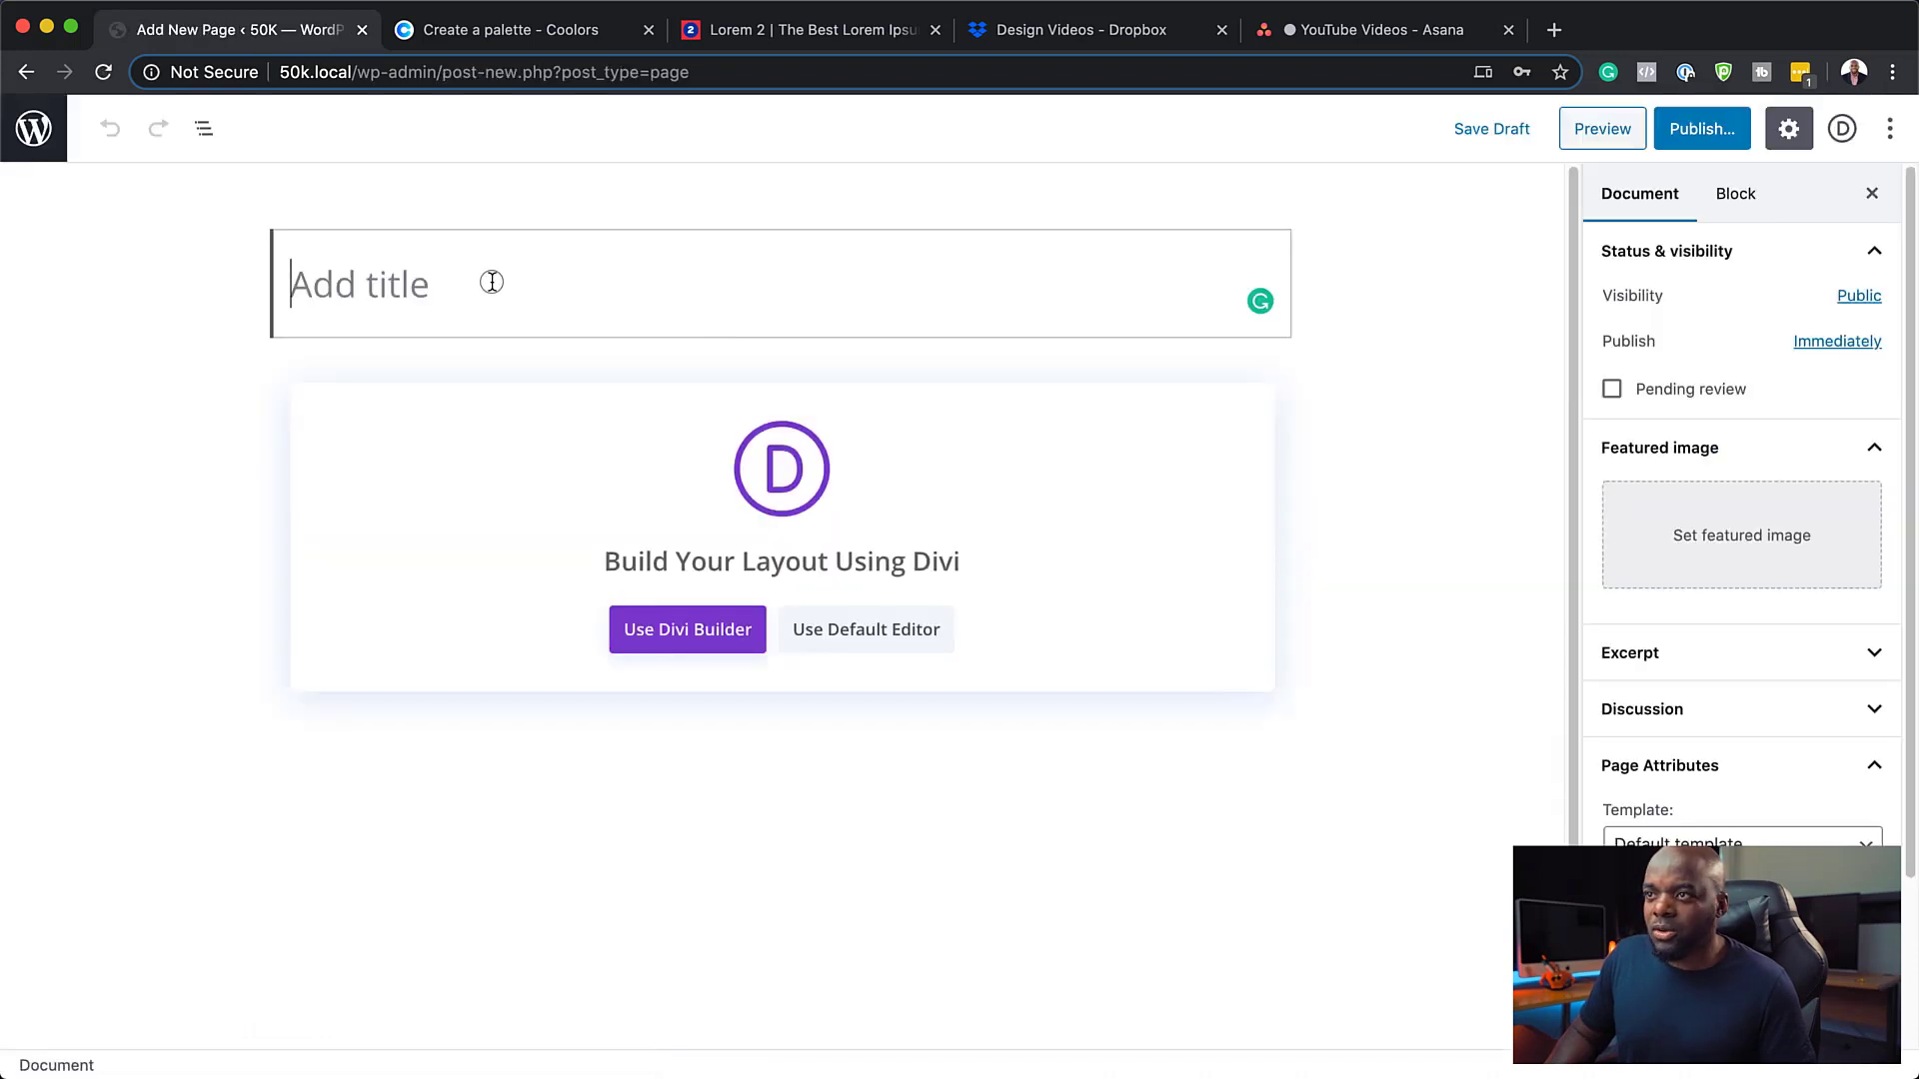
{"action": "type", "text": "Features"}
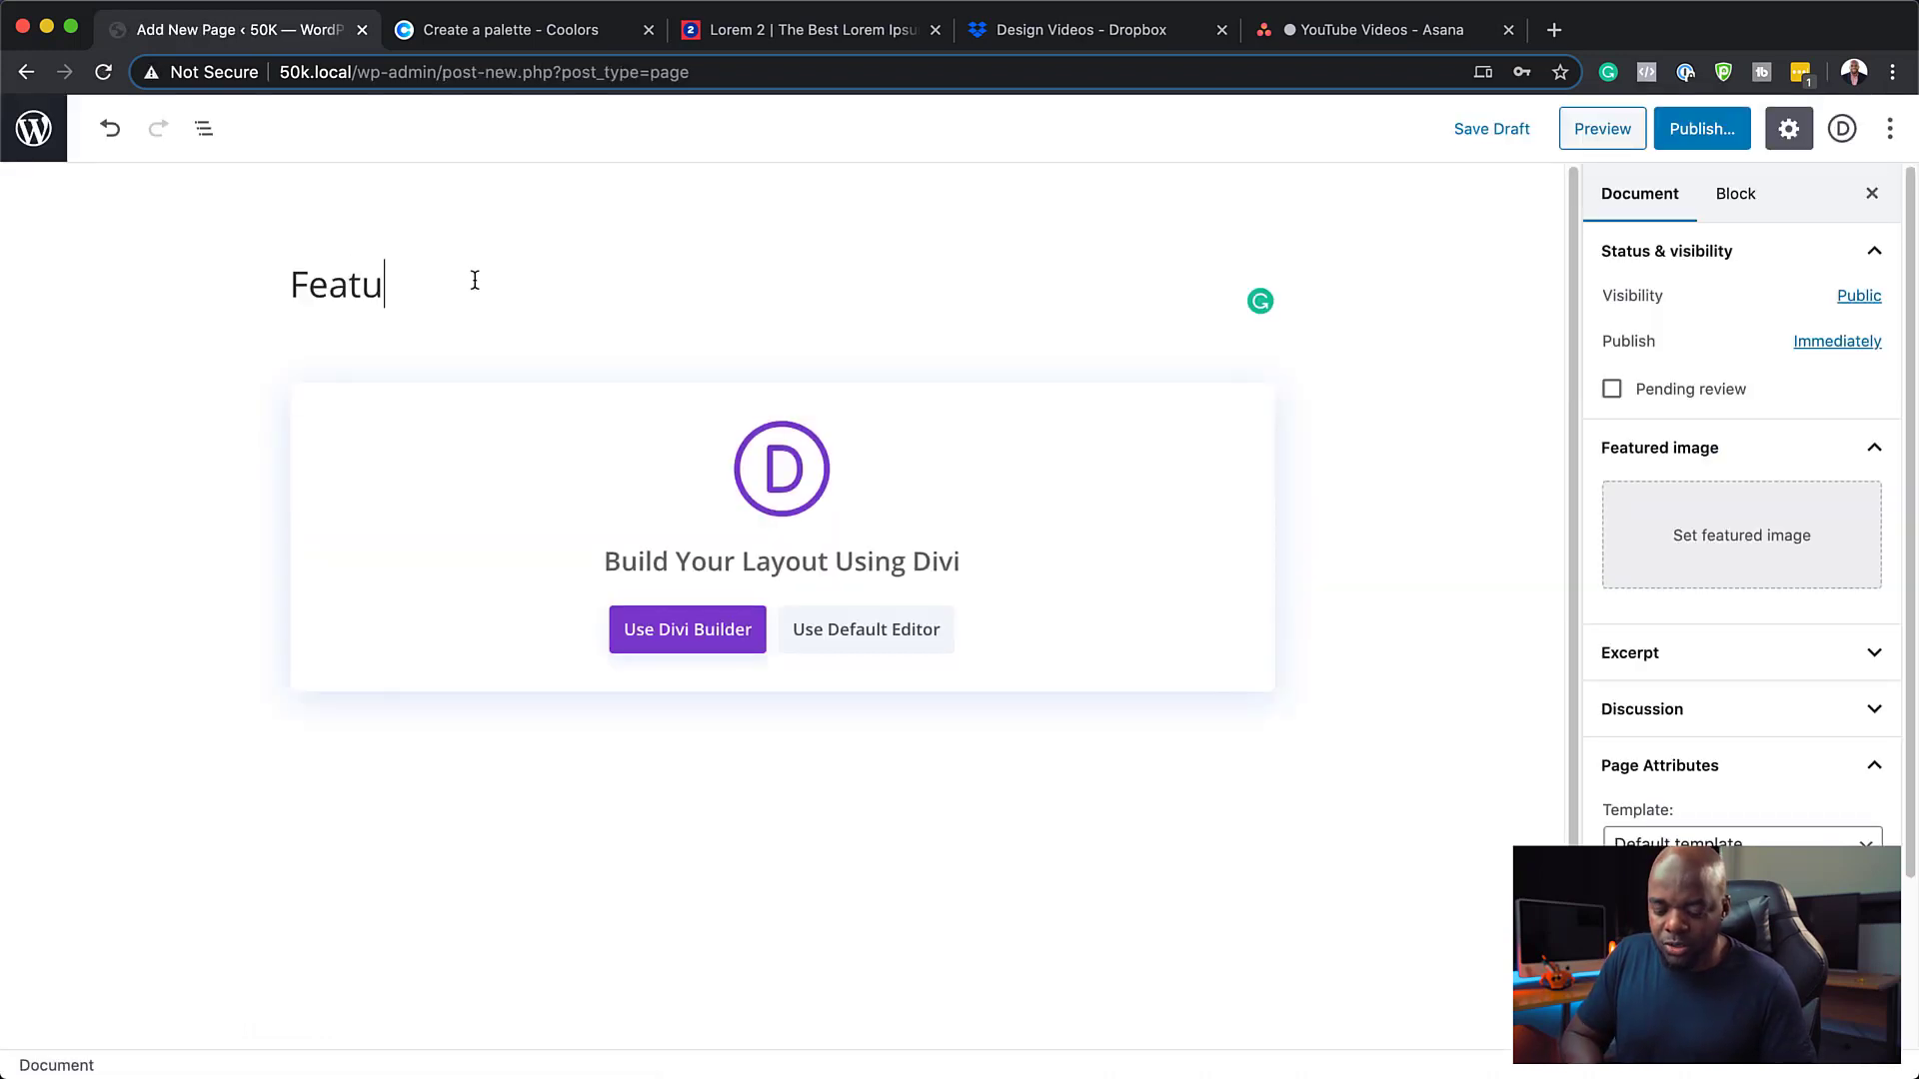
{"action": "left_click", "coordinate": [688, 641]}
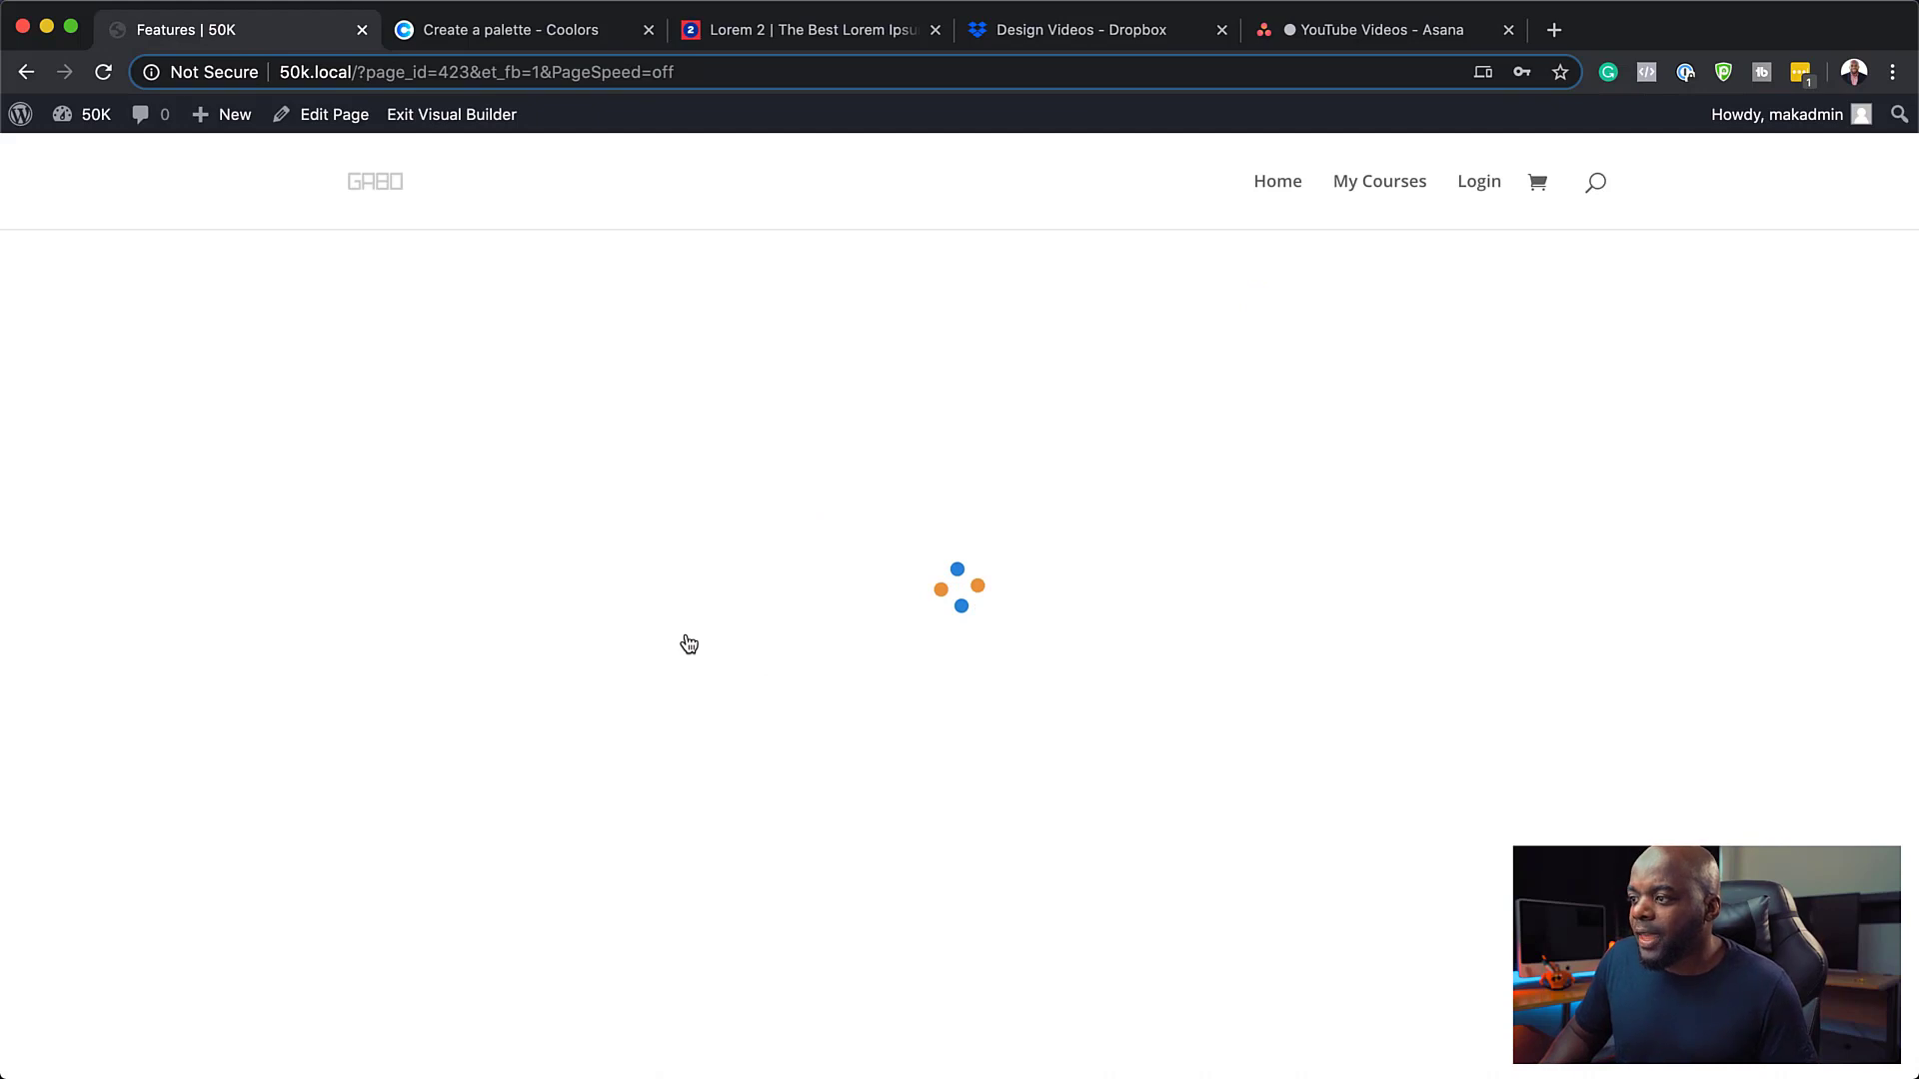
{"action": "left_click", "coordinate": [518, 924]}
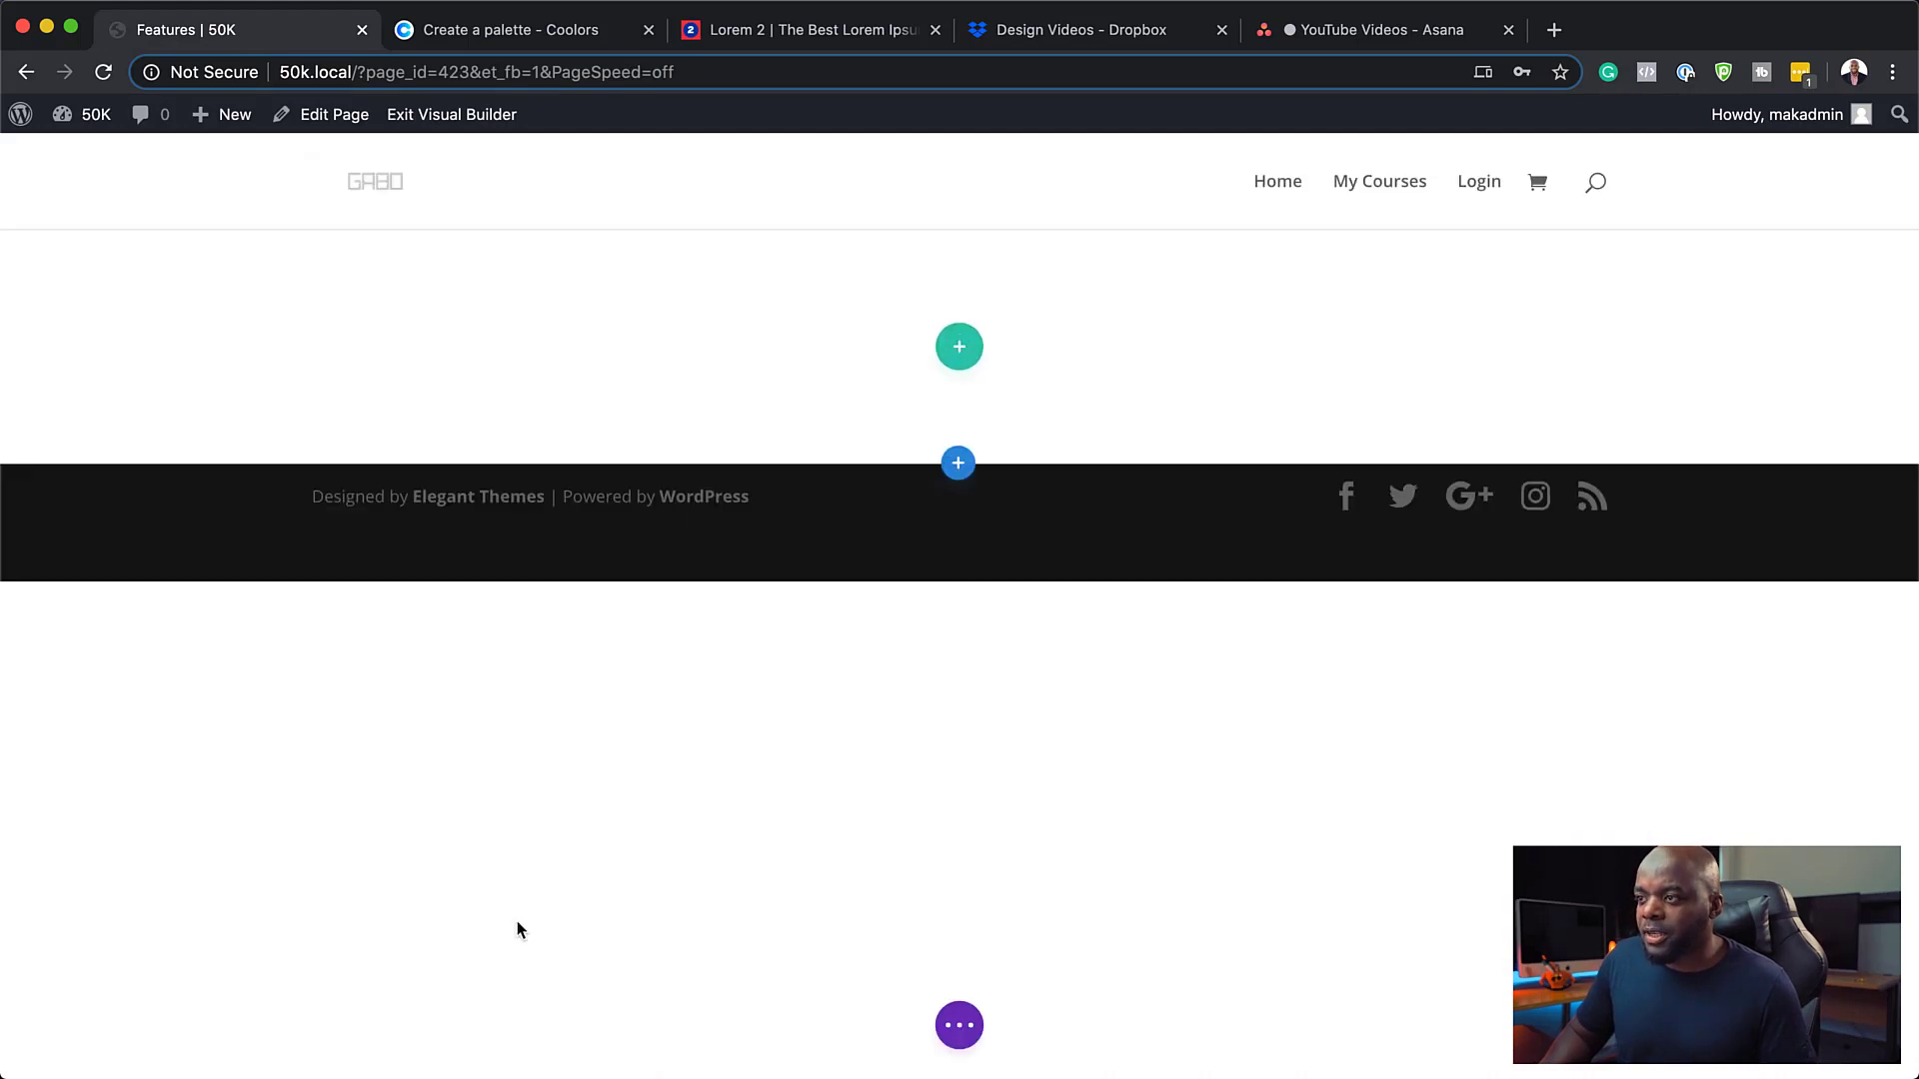
Set the empty section's background to the saved dark blue #0d3b66 and save the section settings
{"action": "left_click", "coordinate": [1156, 400]}
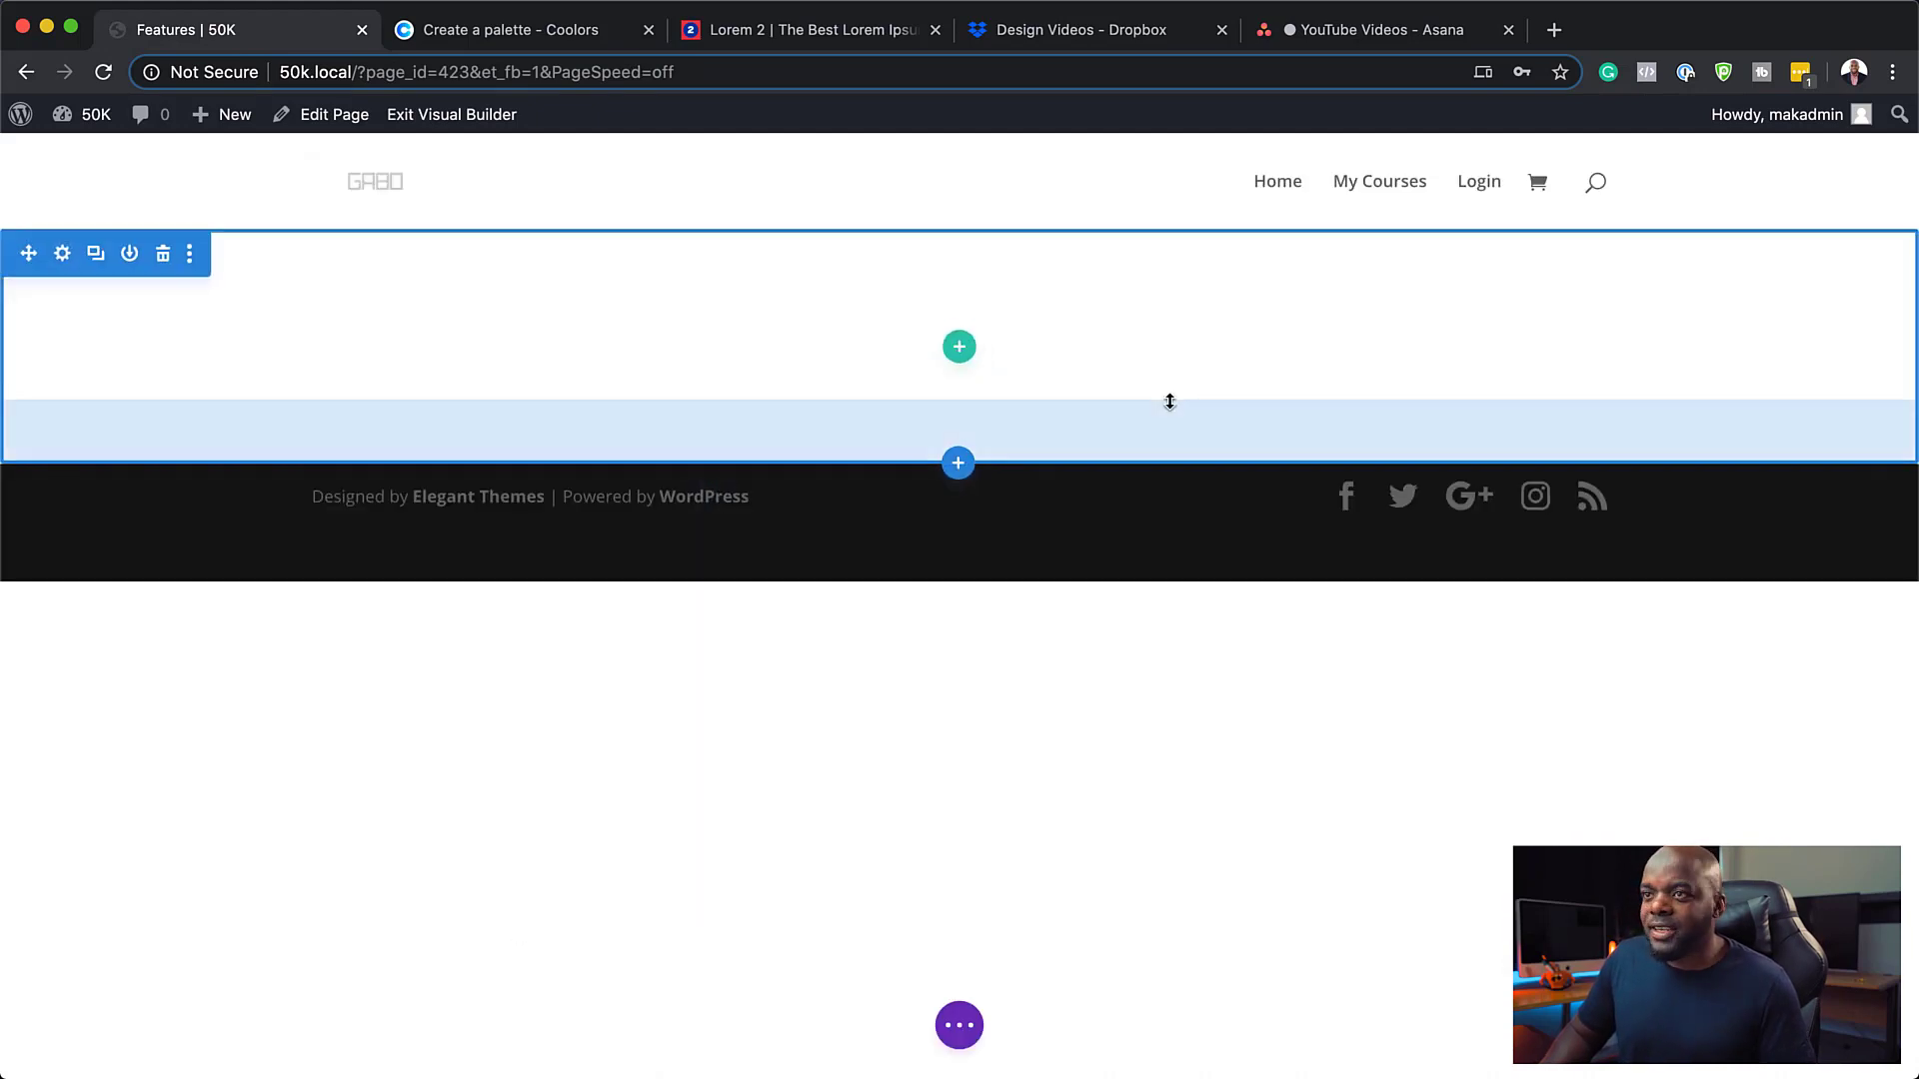
{"action": "left_click", "coordinate": [63, 255]}
{"action": "left_click", "coordinate": [122, 368]}
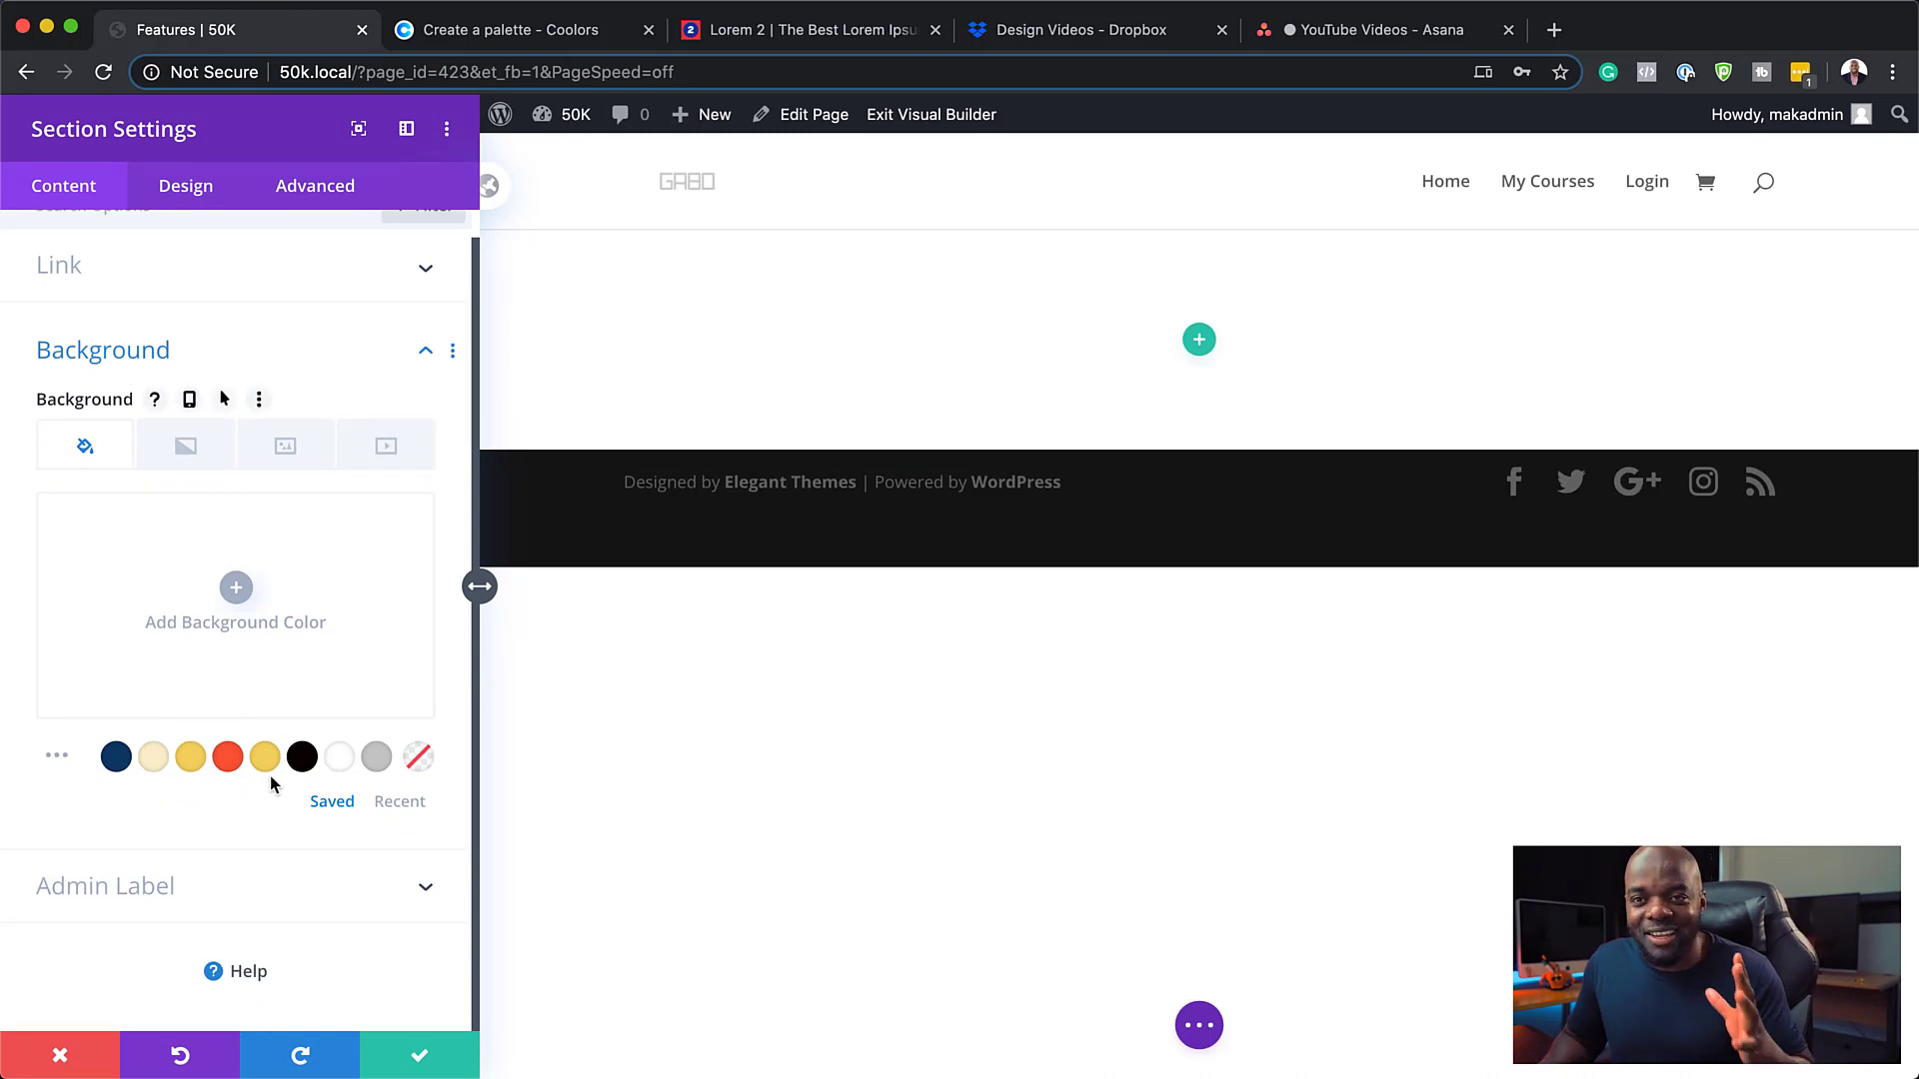
{"action": "left_click", "coordinate": [119, 763]}
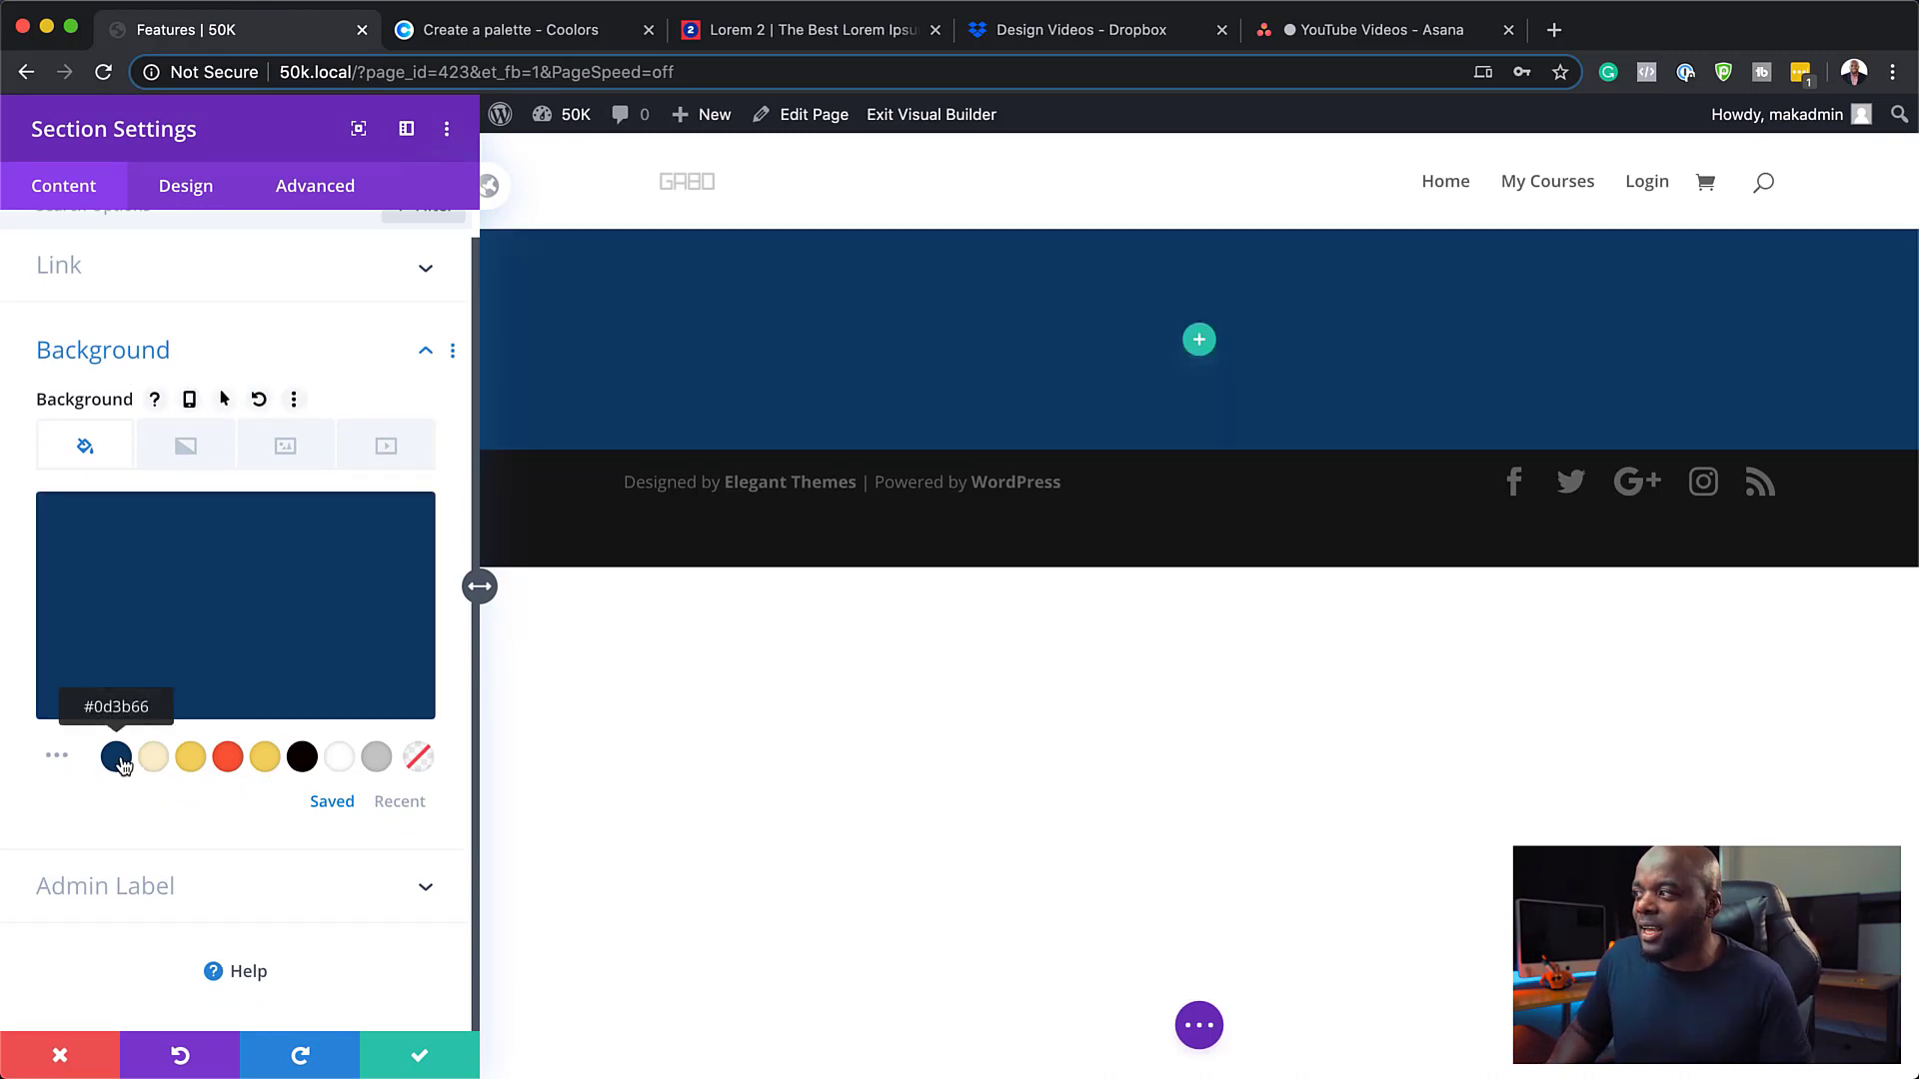
{"action": "left_click", "coordinate": [422, 1061]}
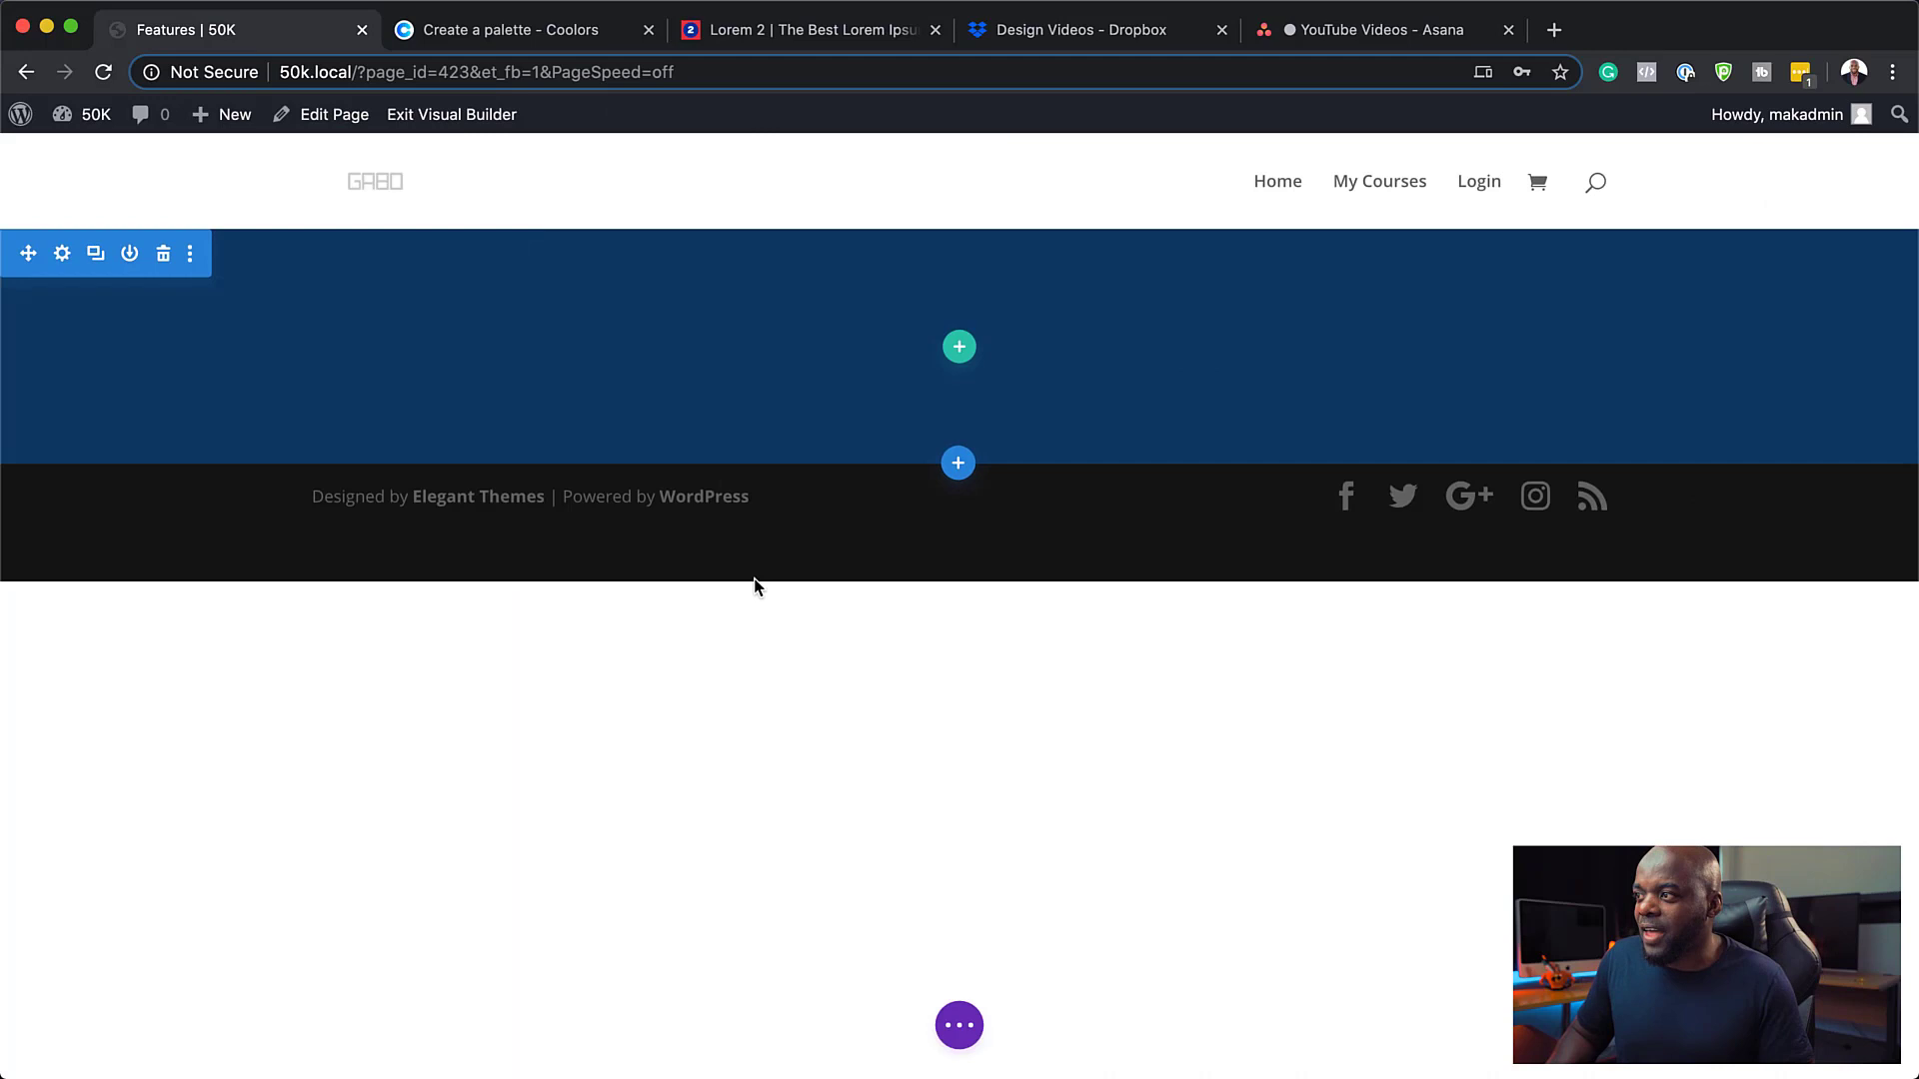
Add a single-column row to the blue section and insert a Text module in it
{"action": "left_click", "coordinate": [959, 345]}
{"action": "left_click", "coordinate": [822, 539]}
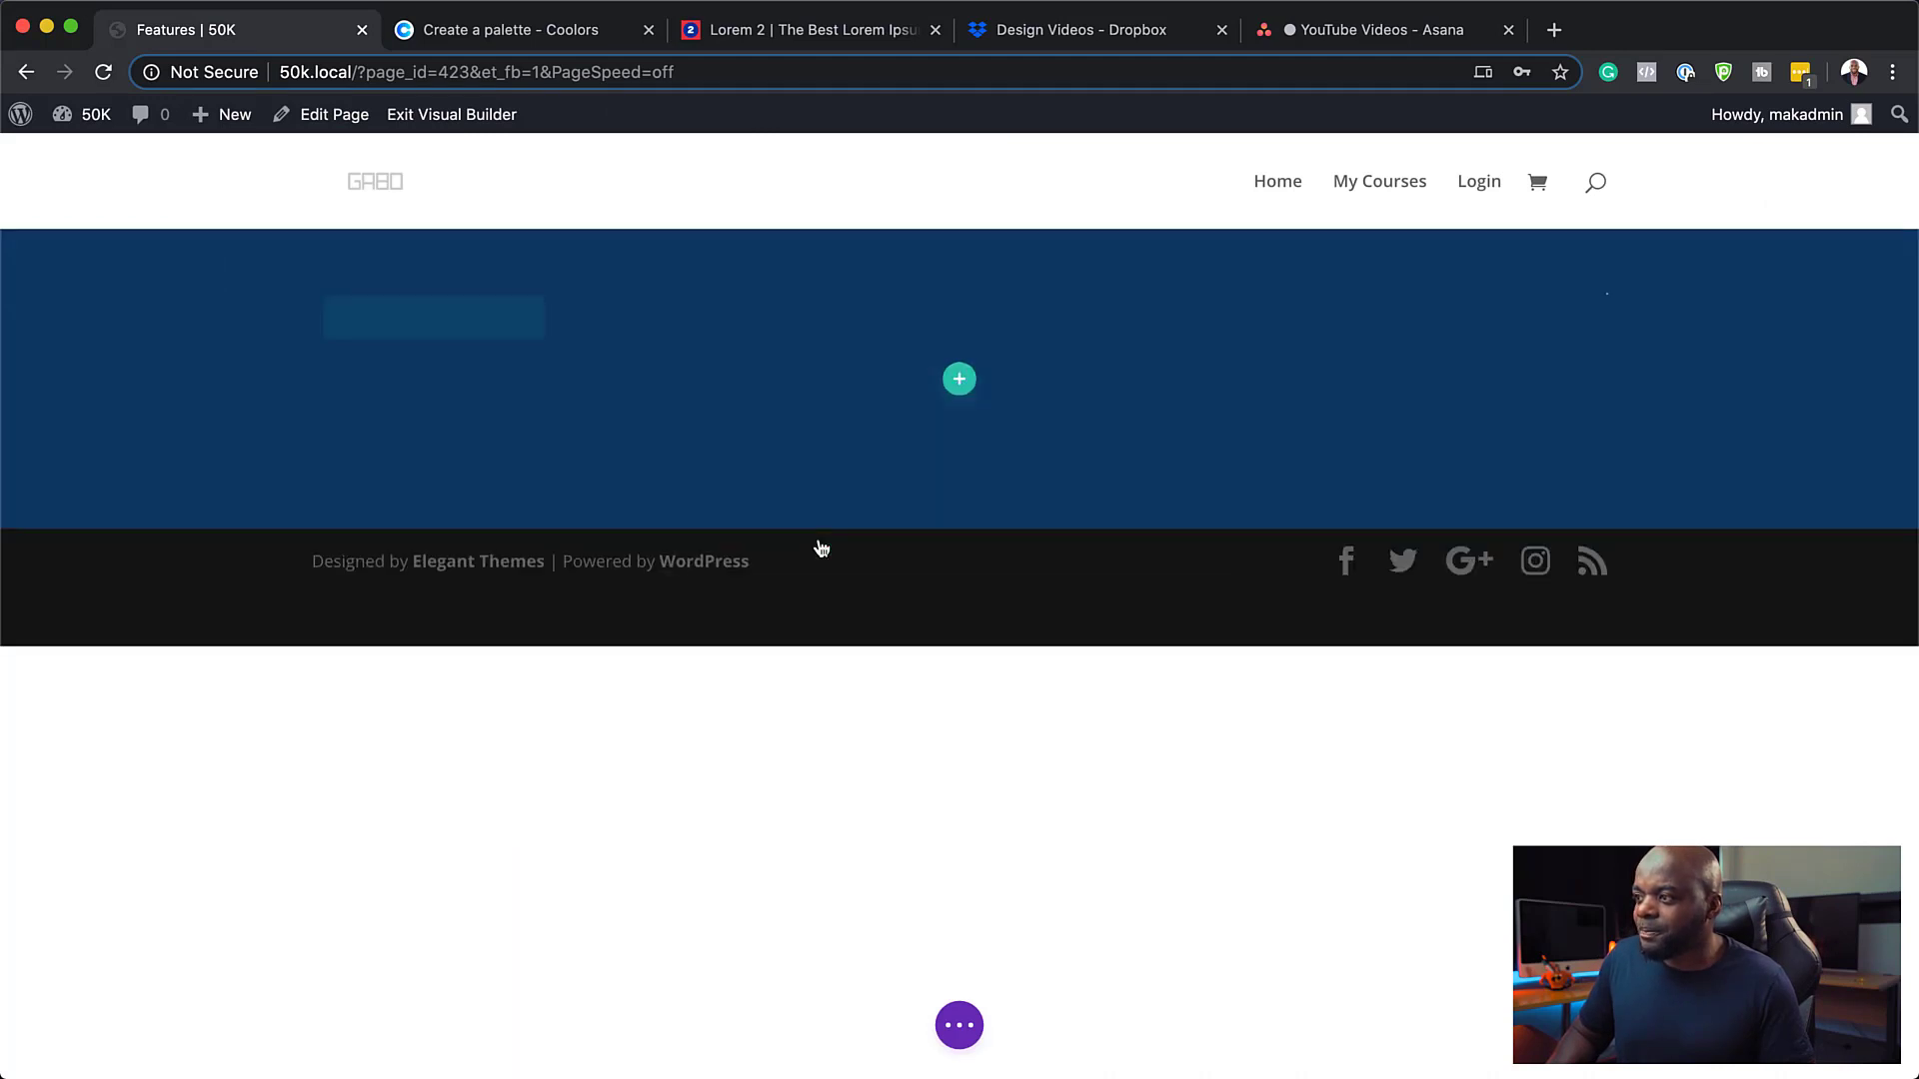
{"action": "type", "text": "text"}
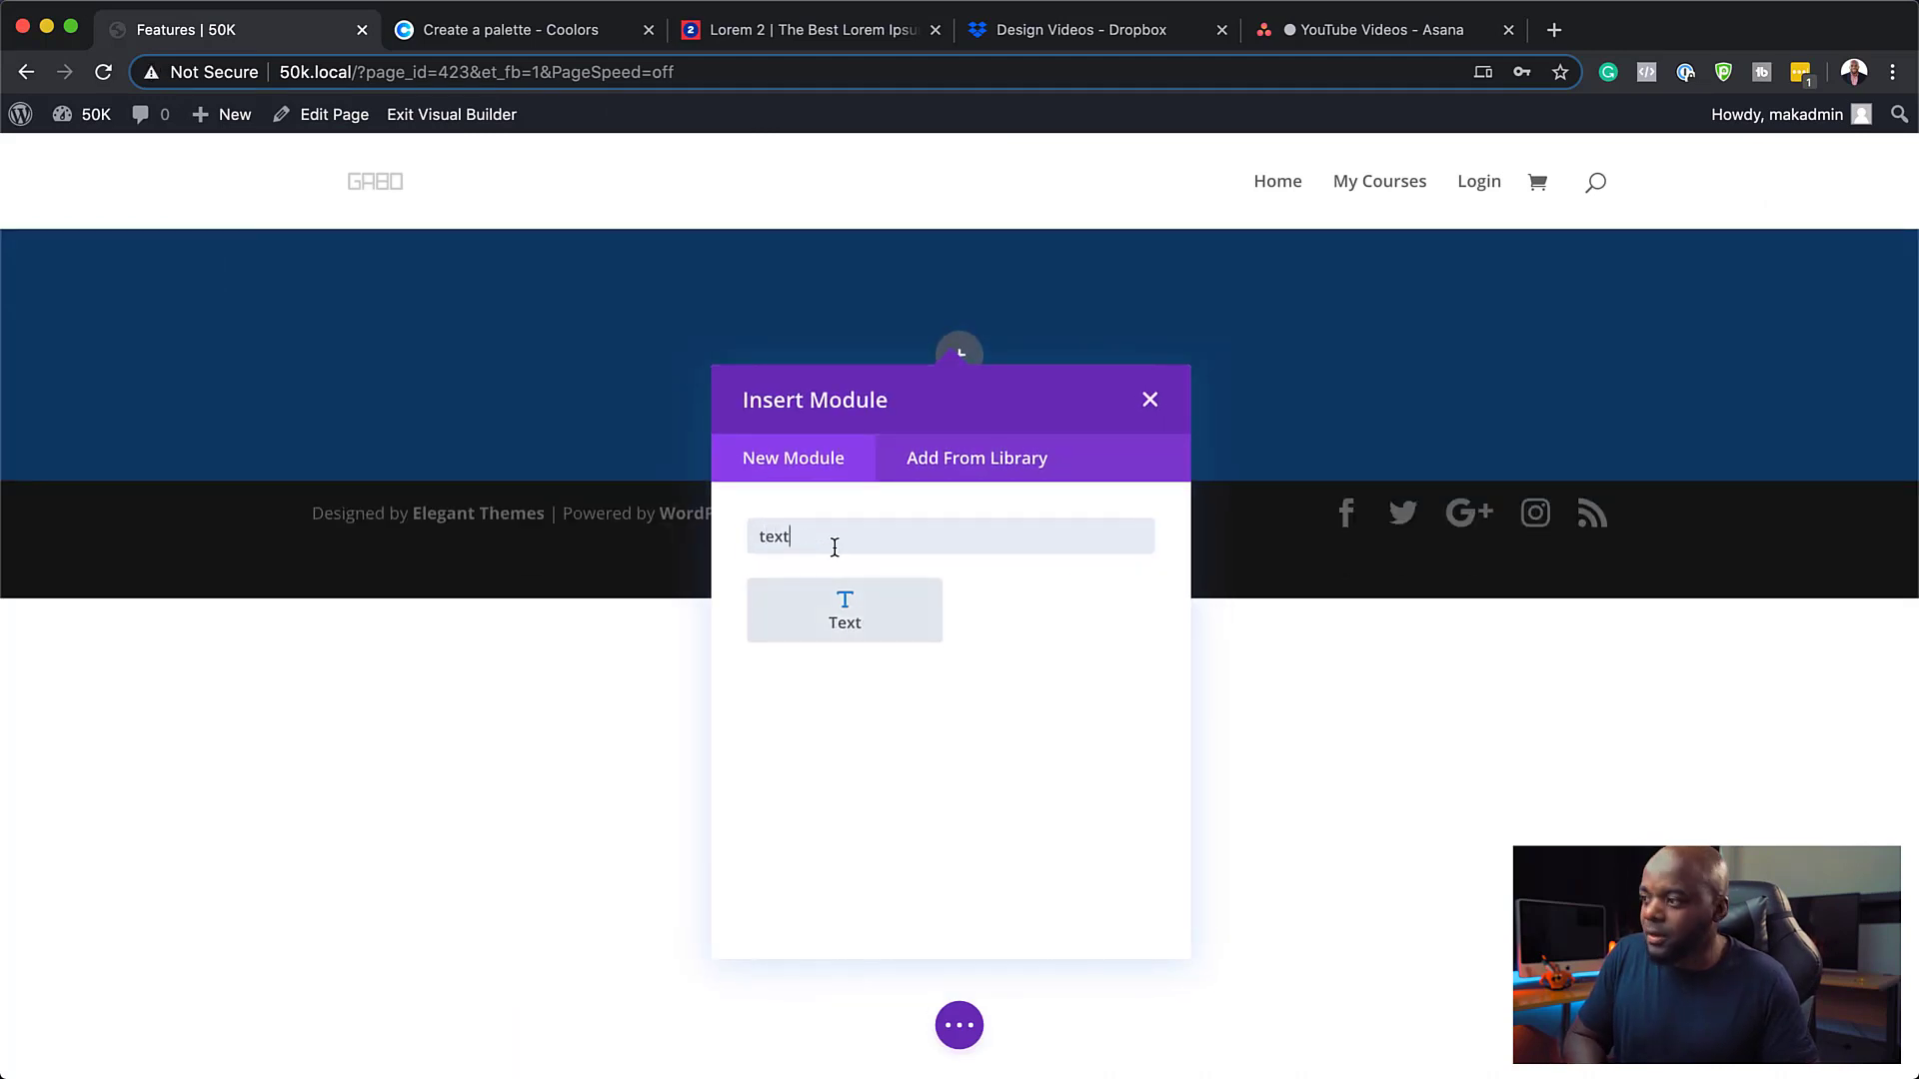
{"action": "left_click", "coordinate": [866, 615]}
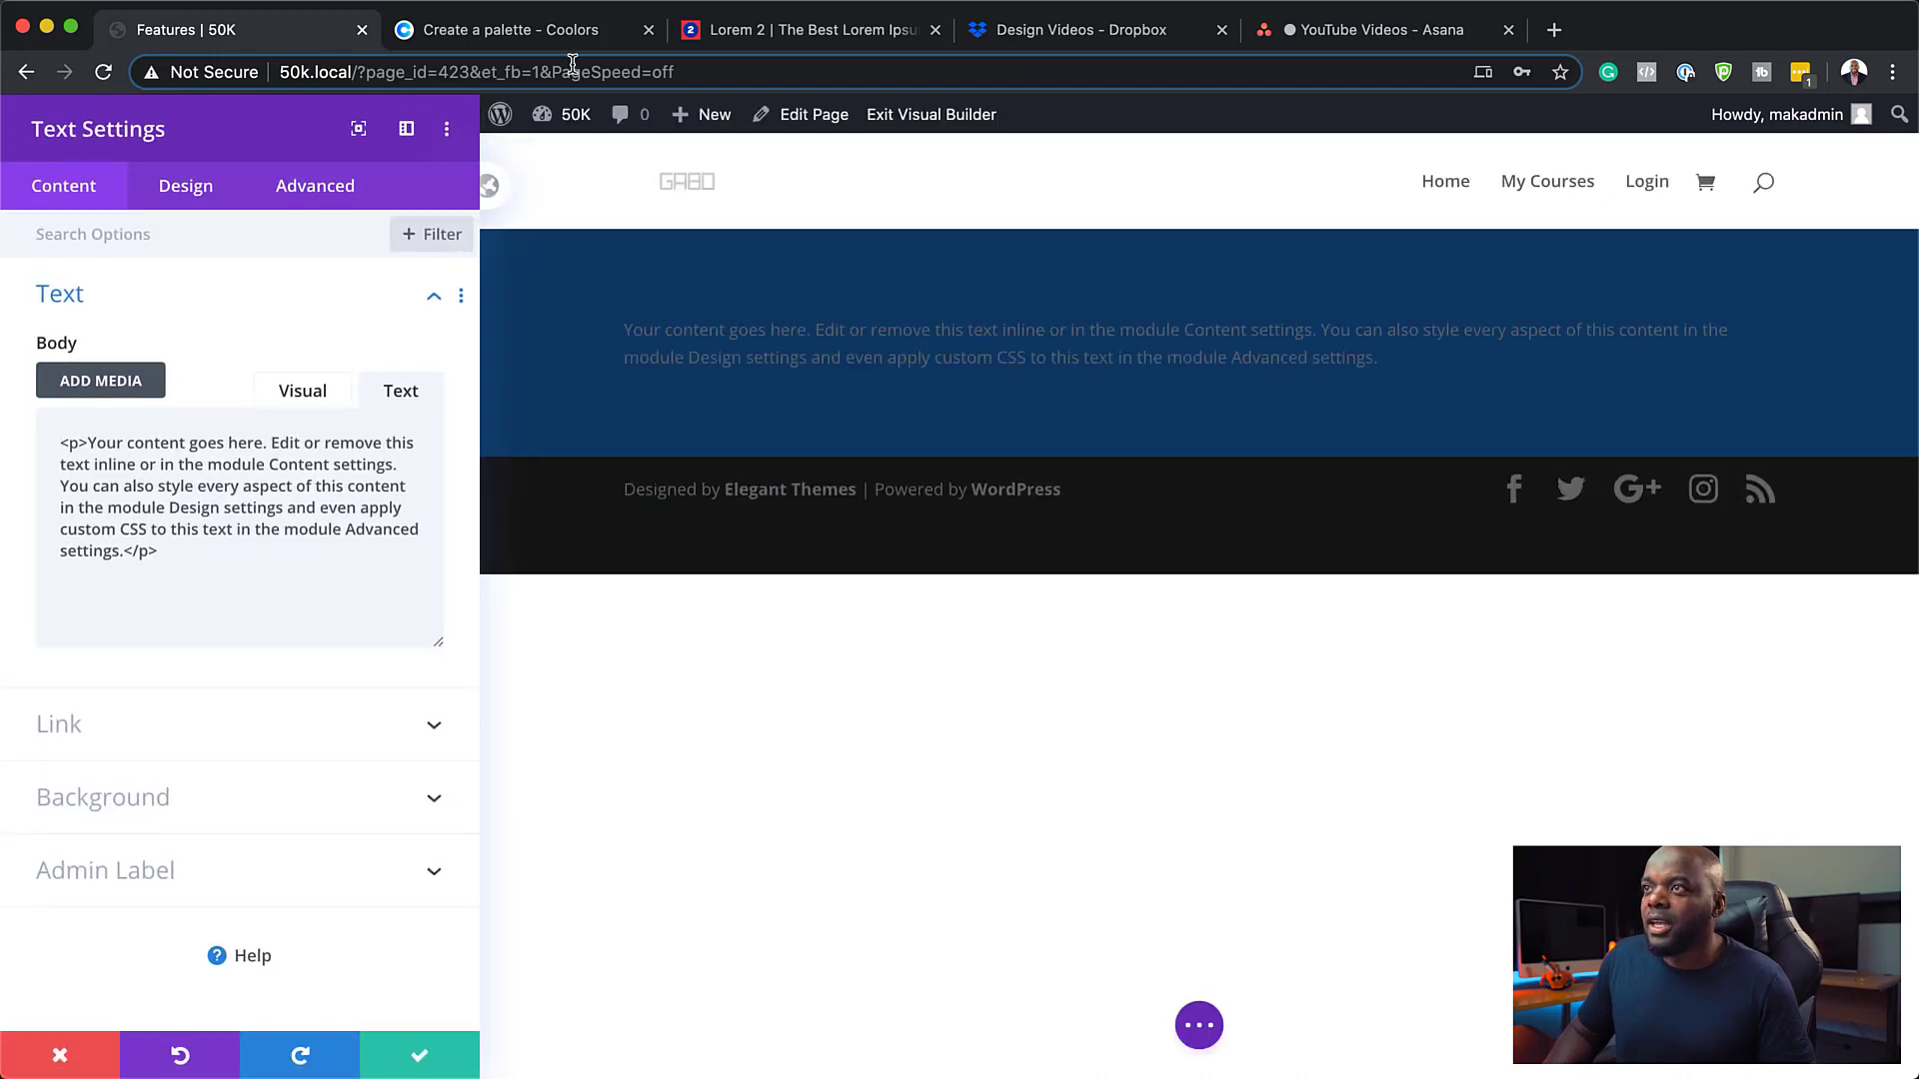
Copy the first short paragraph from the Lorem 2 site and replace the Text module's placeholder body with it
{"action": "left_click", "coordinate": [865, 37]}
{"action": "right_click", "coordinate": [772, 382]}
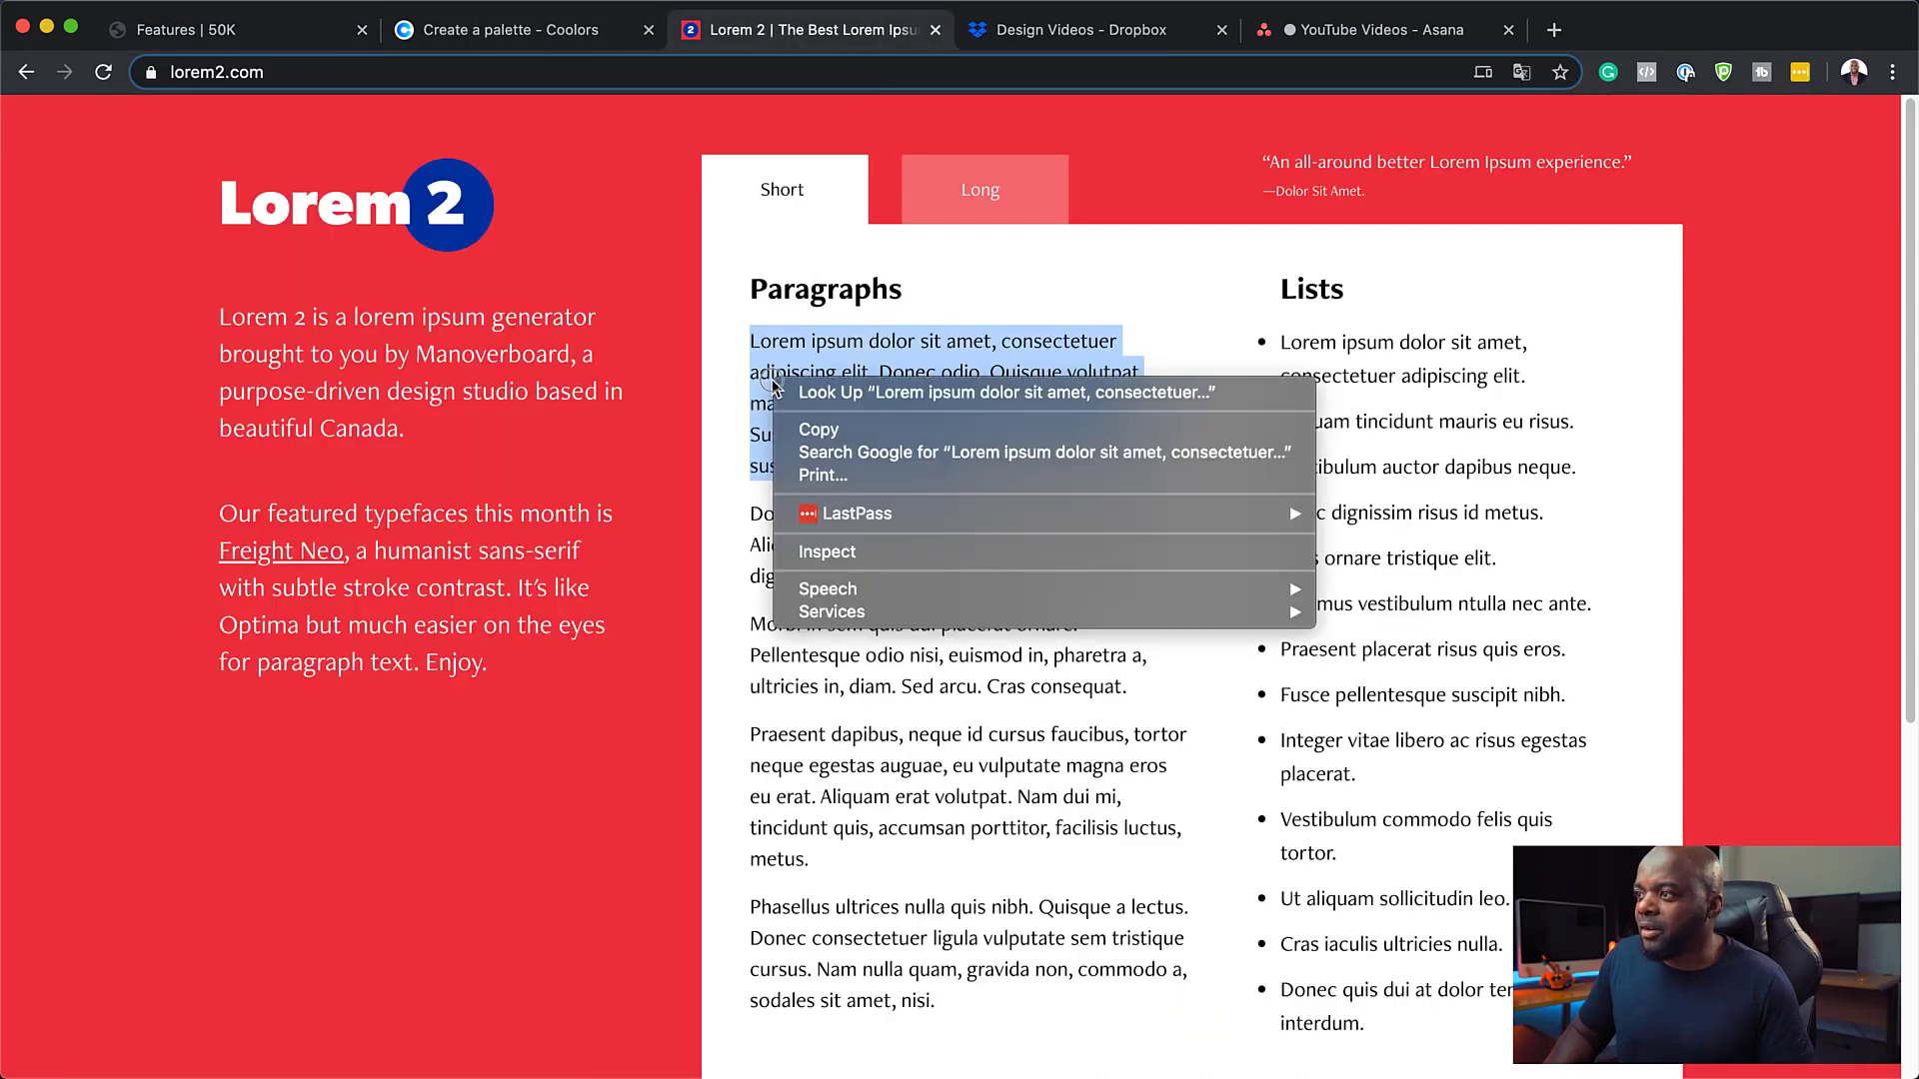
{"action": "left_click", "coordinate": [830, 430]}
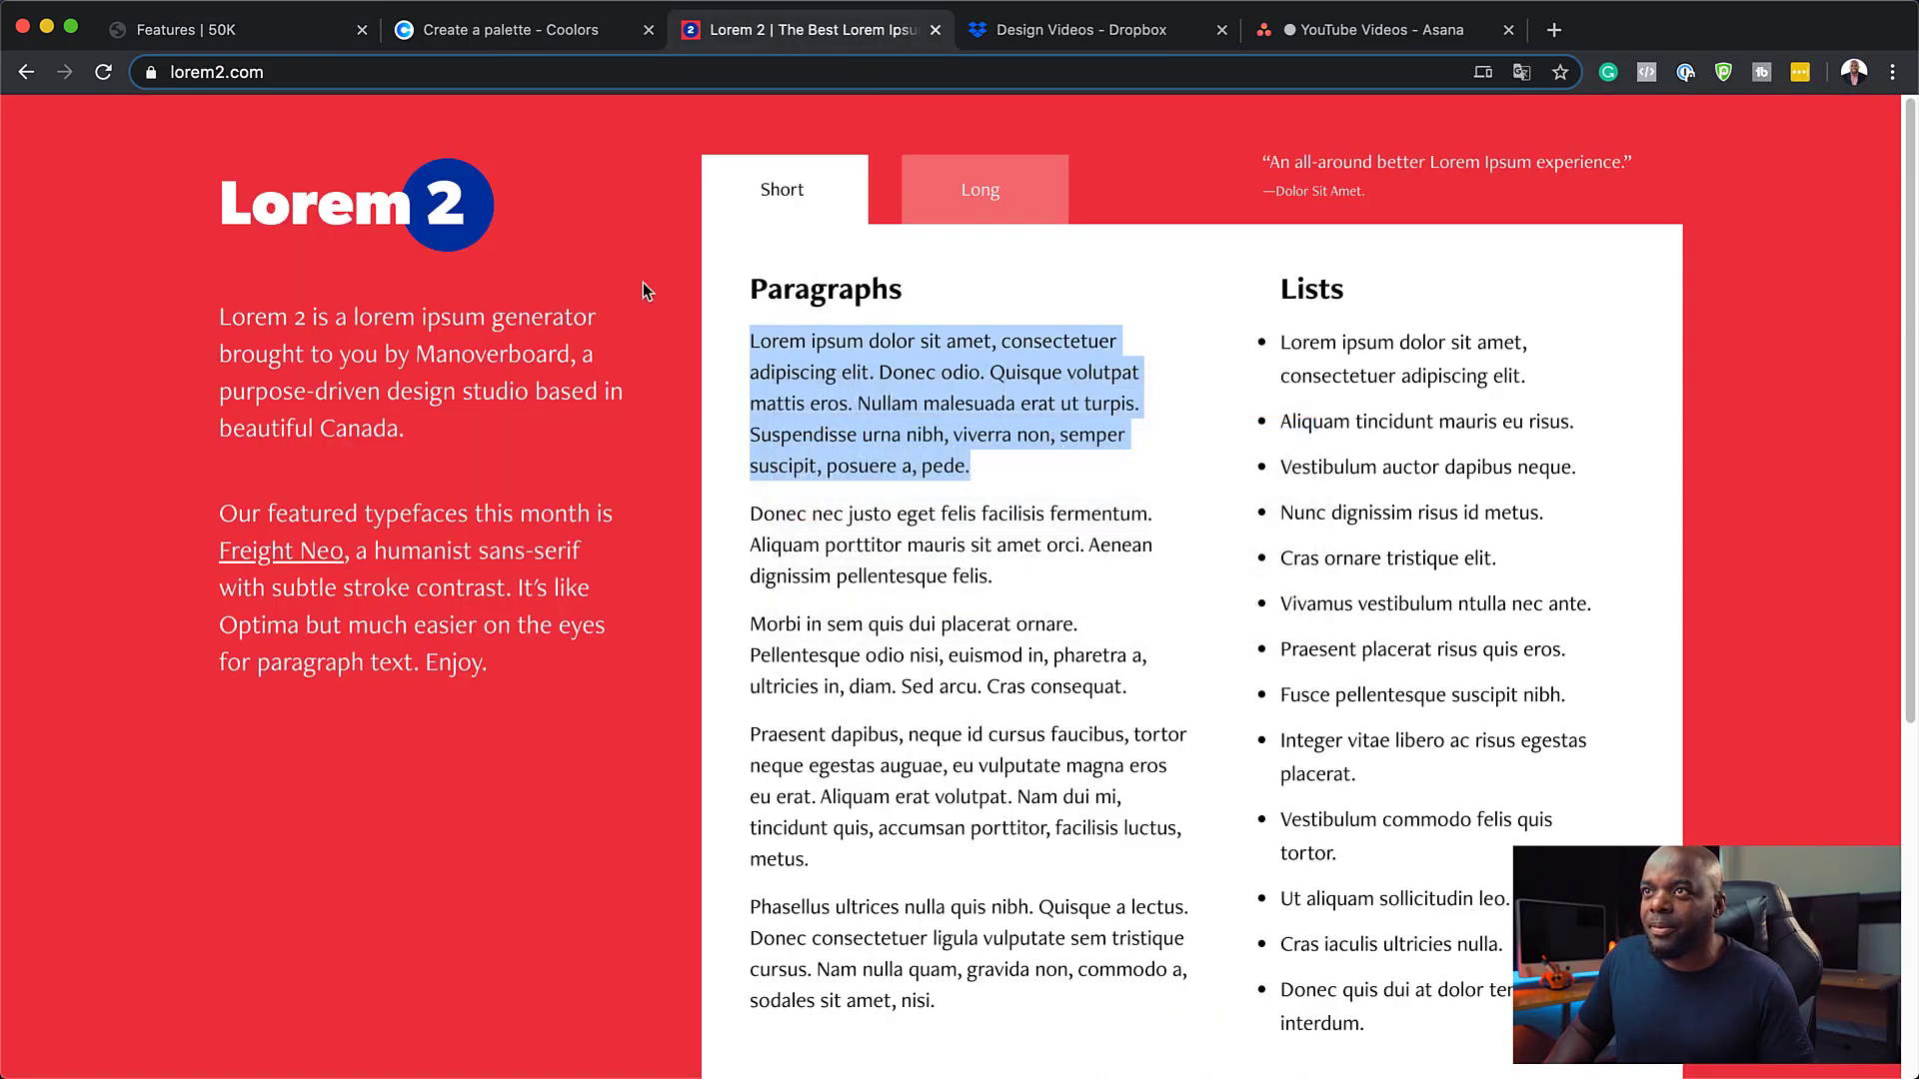
{"action": "left_click", "coordinate": [307, 40]}
{"action": "left_click_drag", "start_coordinate": [165, 554], "coordinate": [35, 417]}
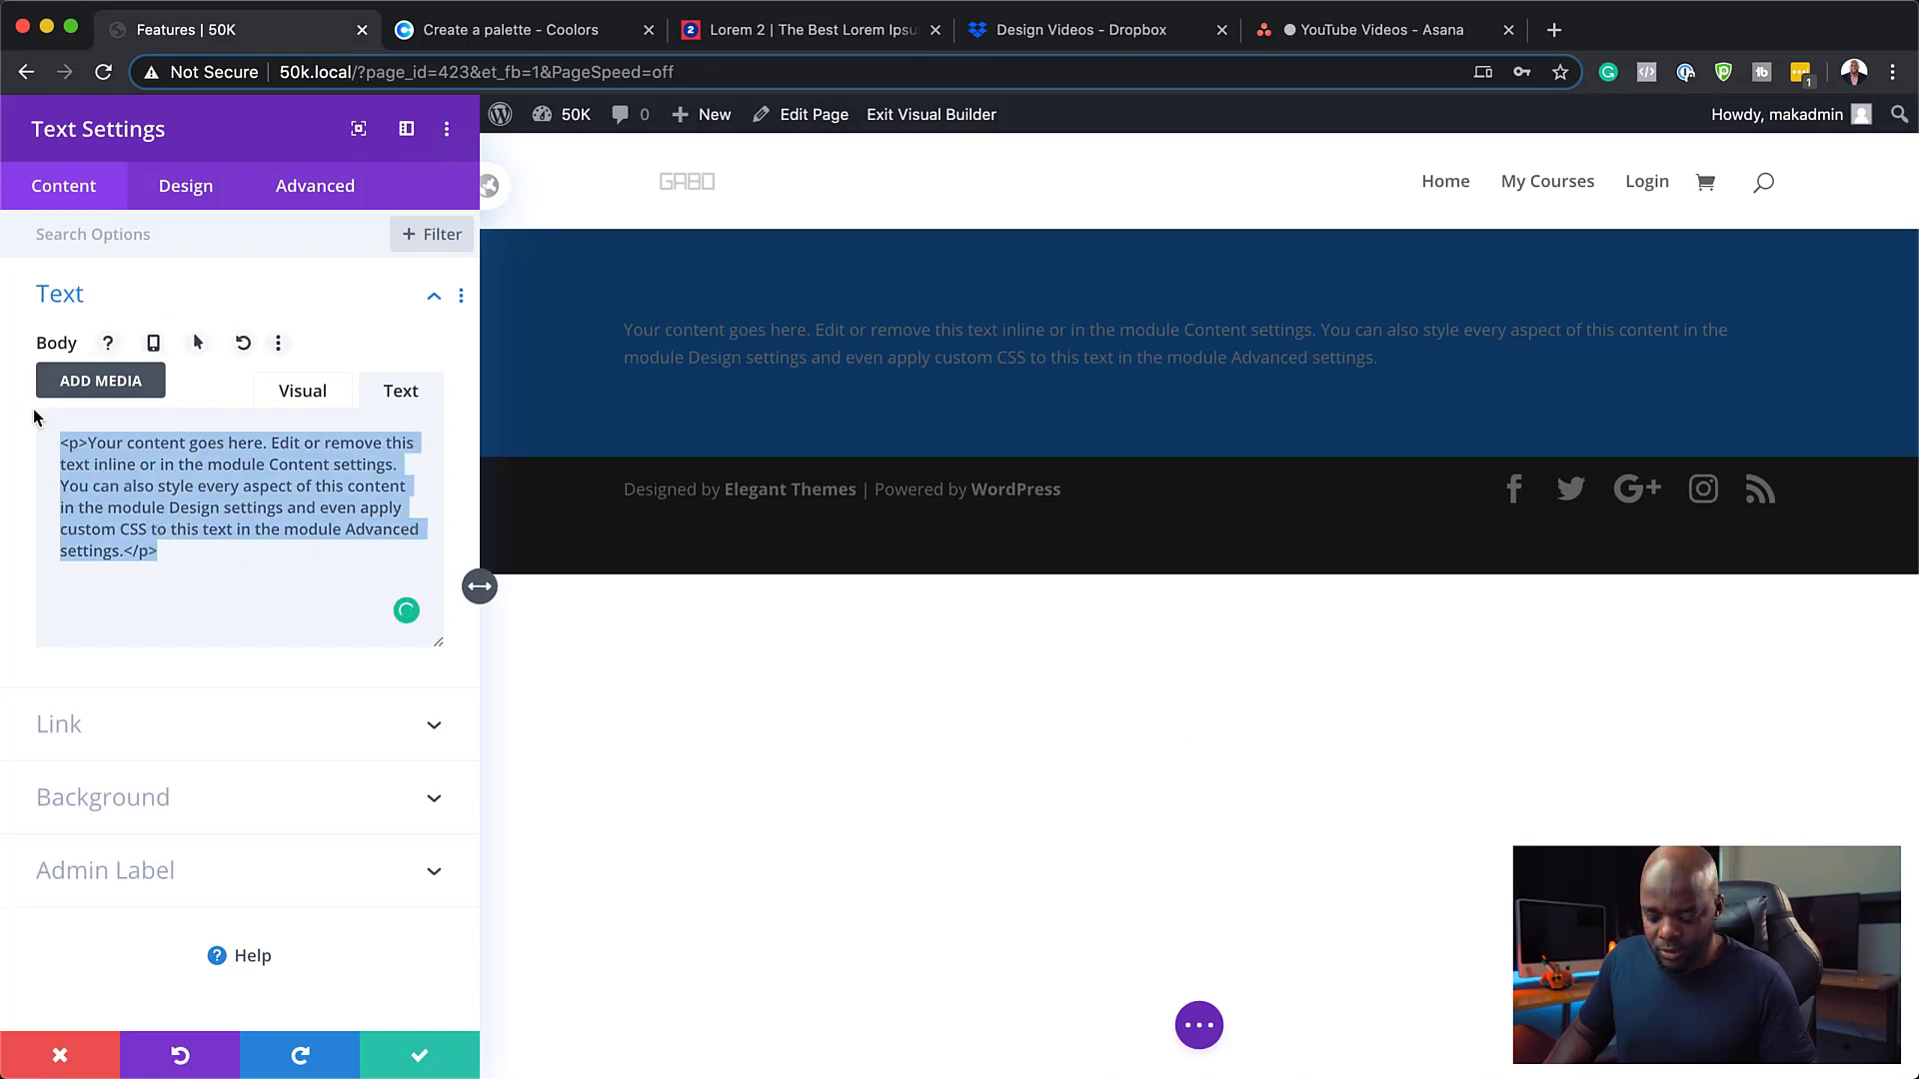
{"action": "key", "text": "cmd+v"}
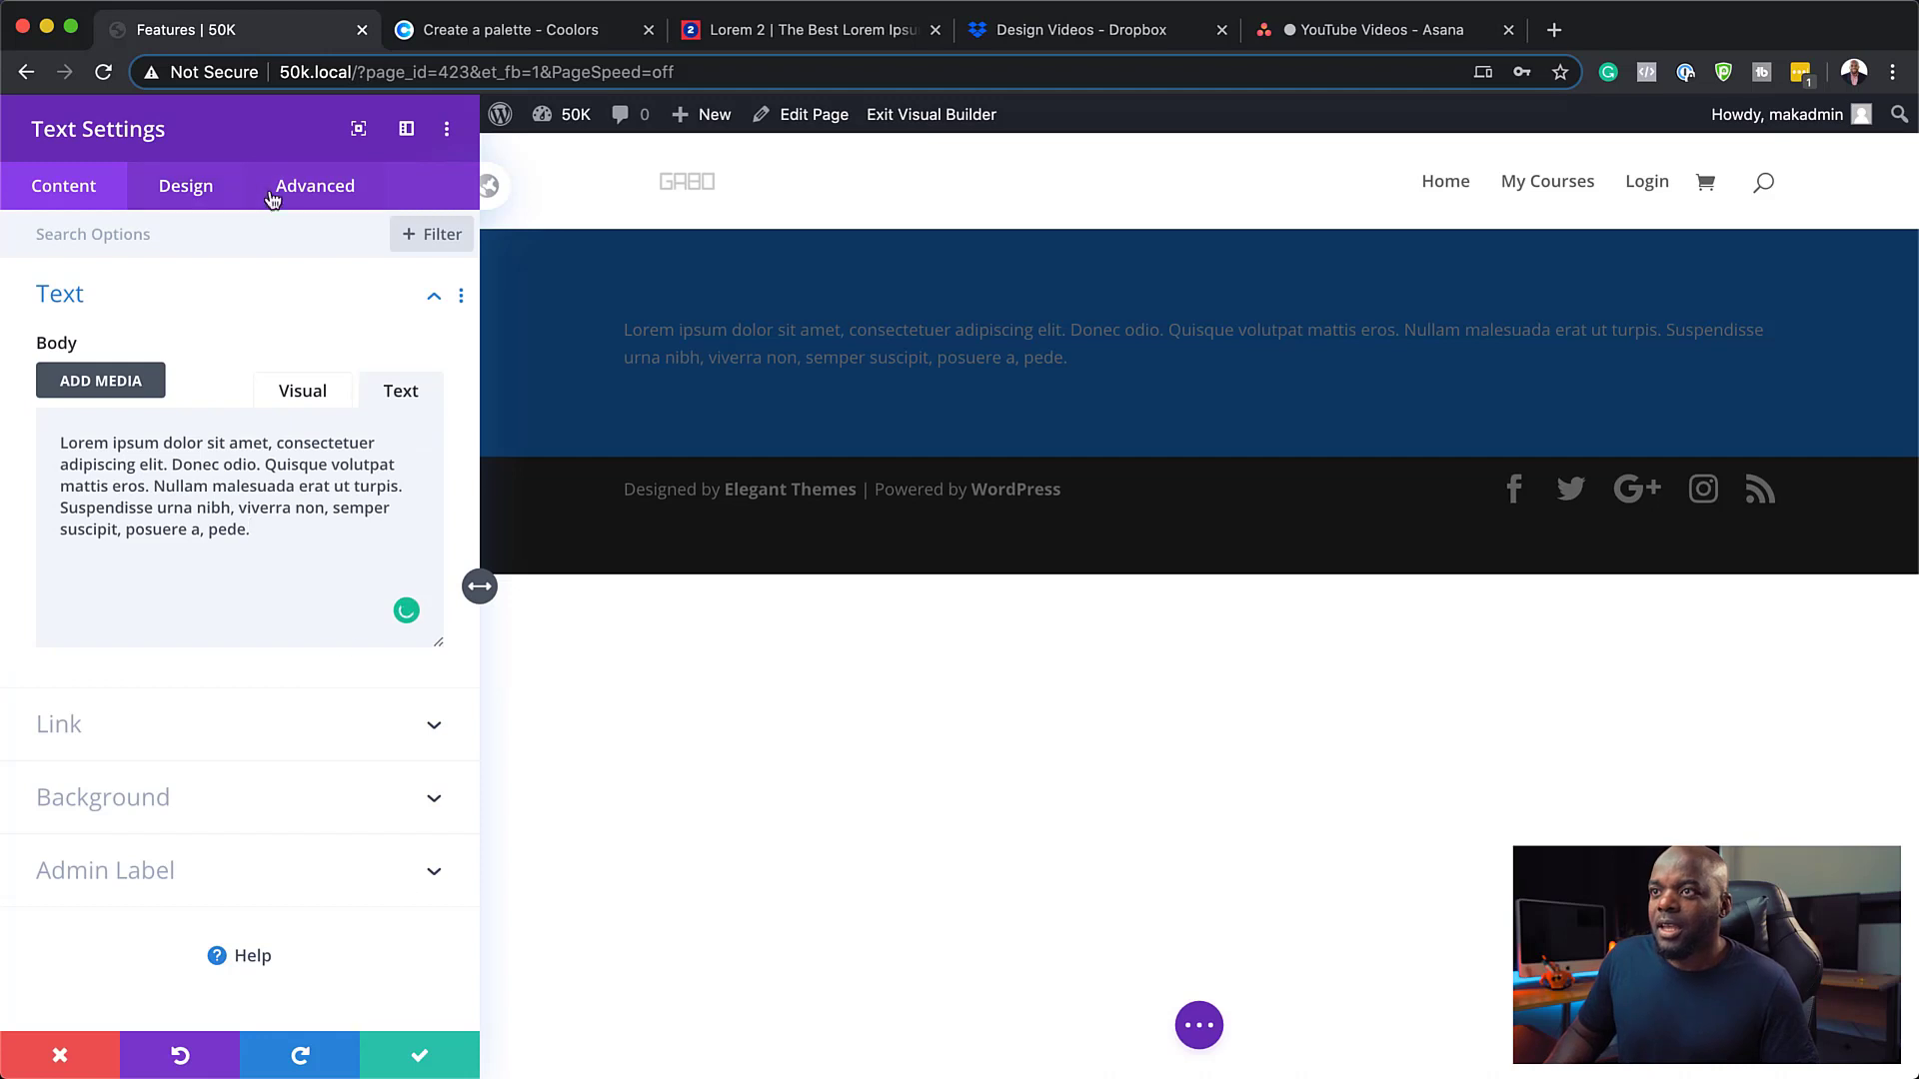
Set the module's text color to the saved red-orange #f95738 and save the text settings
{"action": "left_click", "coordinate": [192, 198]}
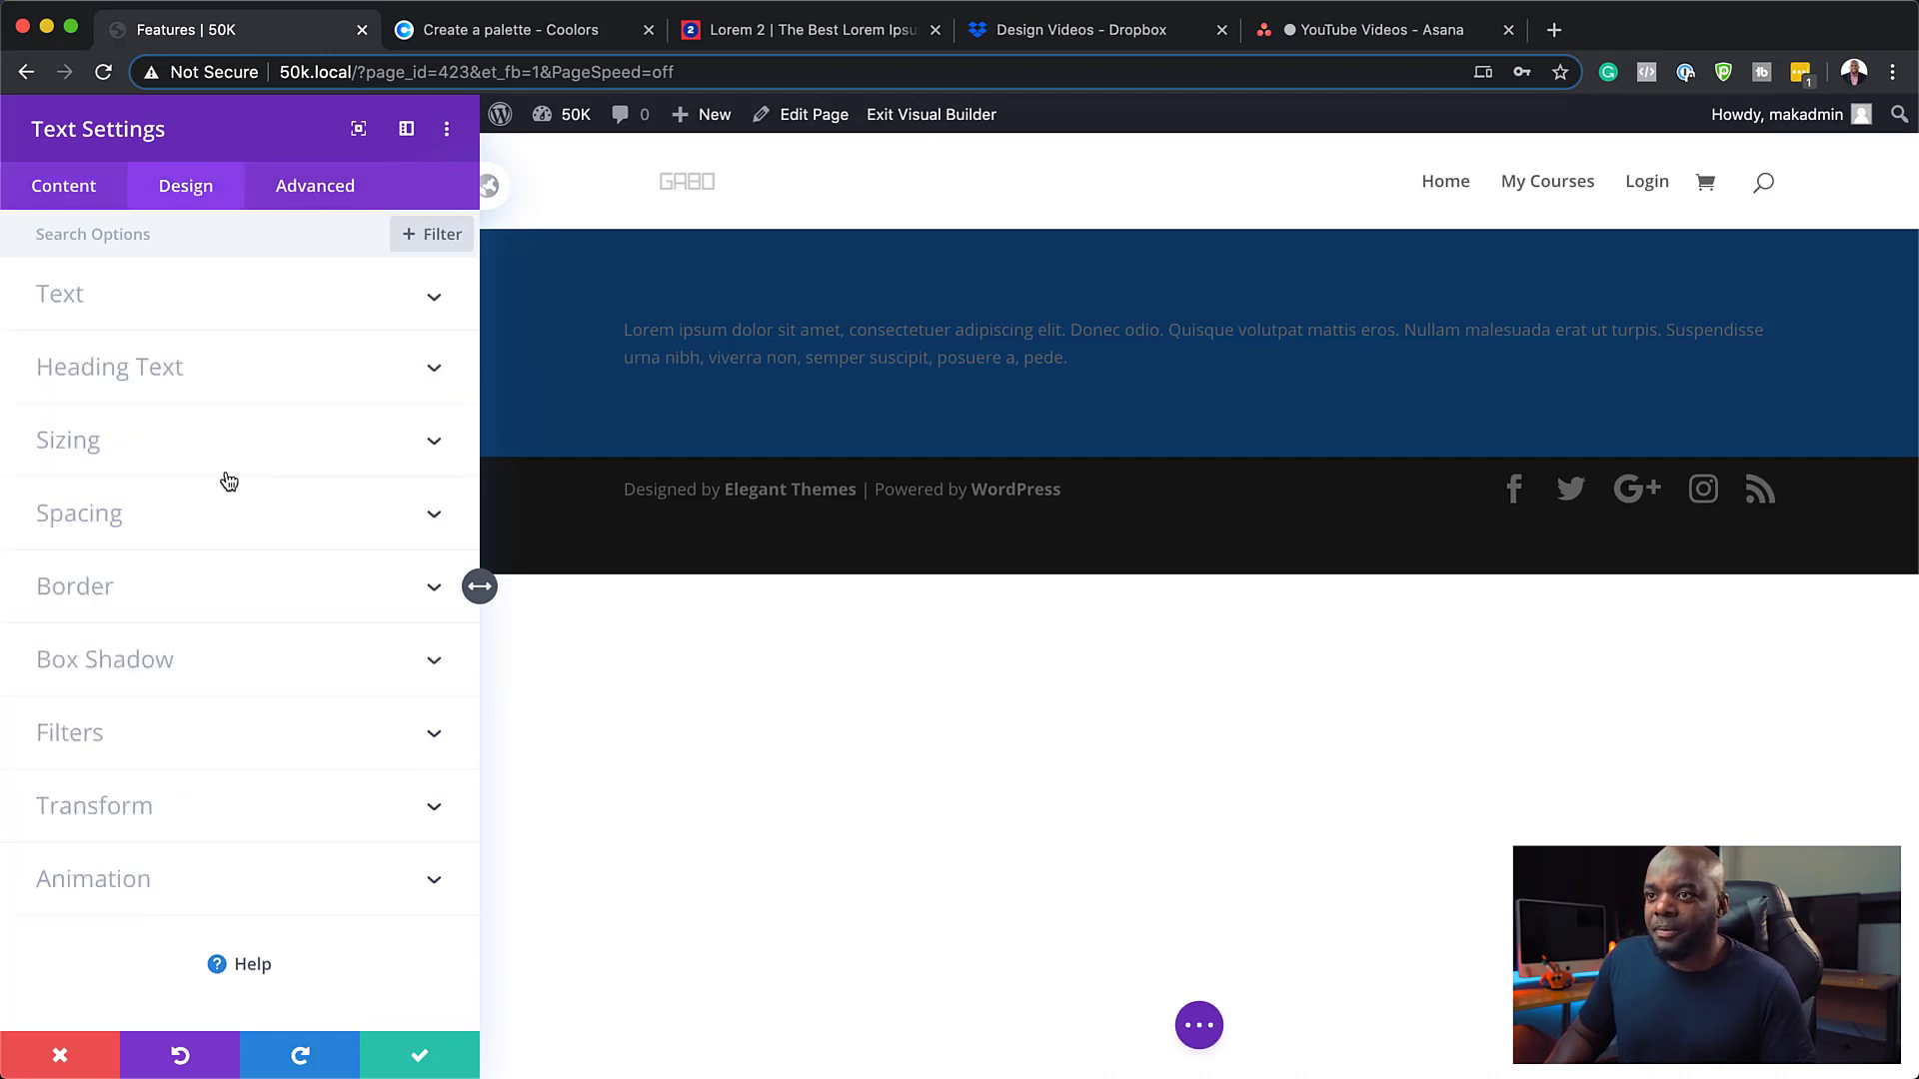
{"action": "left_click", "coordinate": [62, 300]}
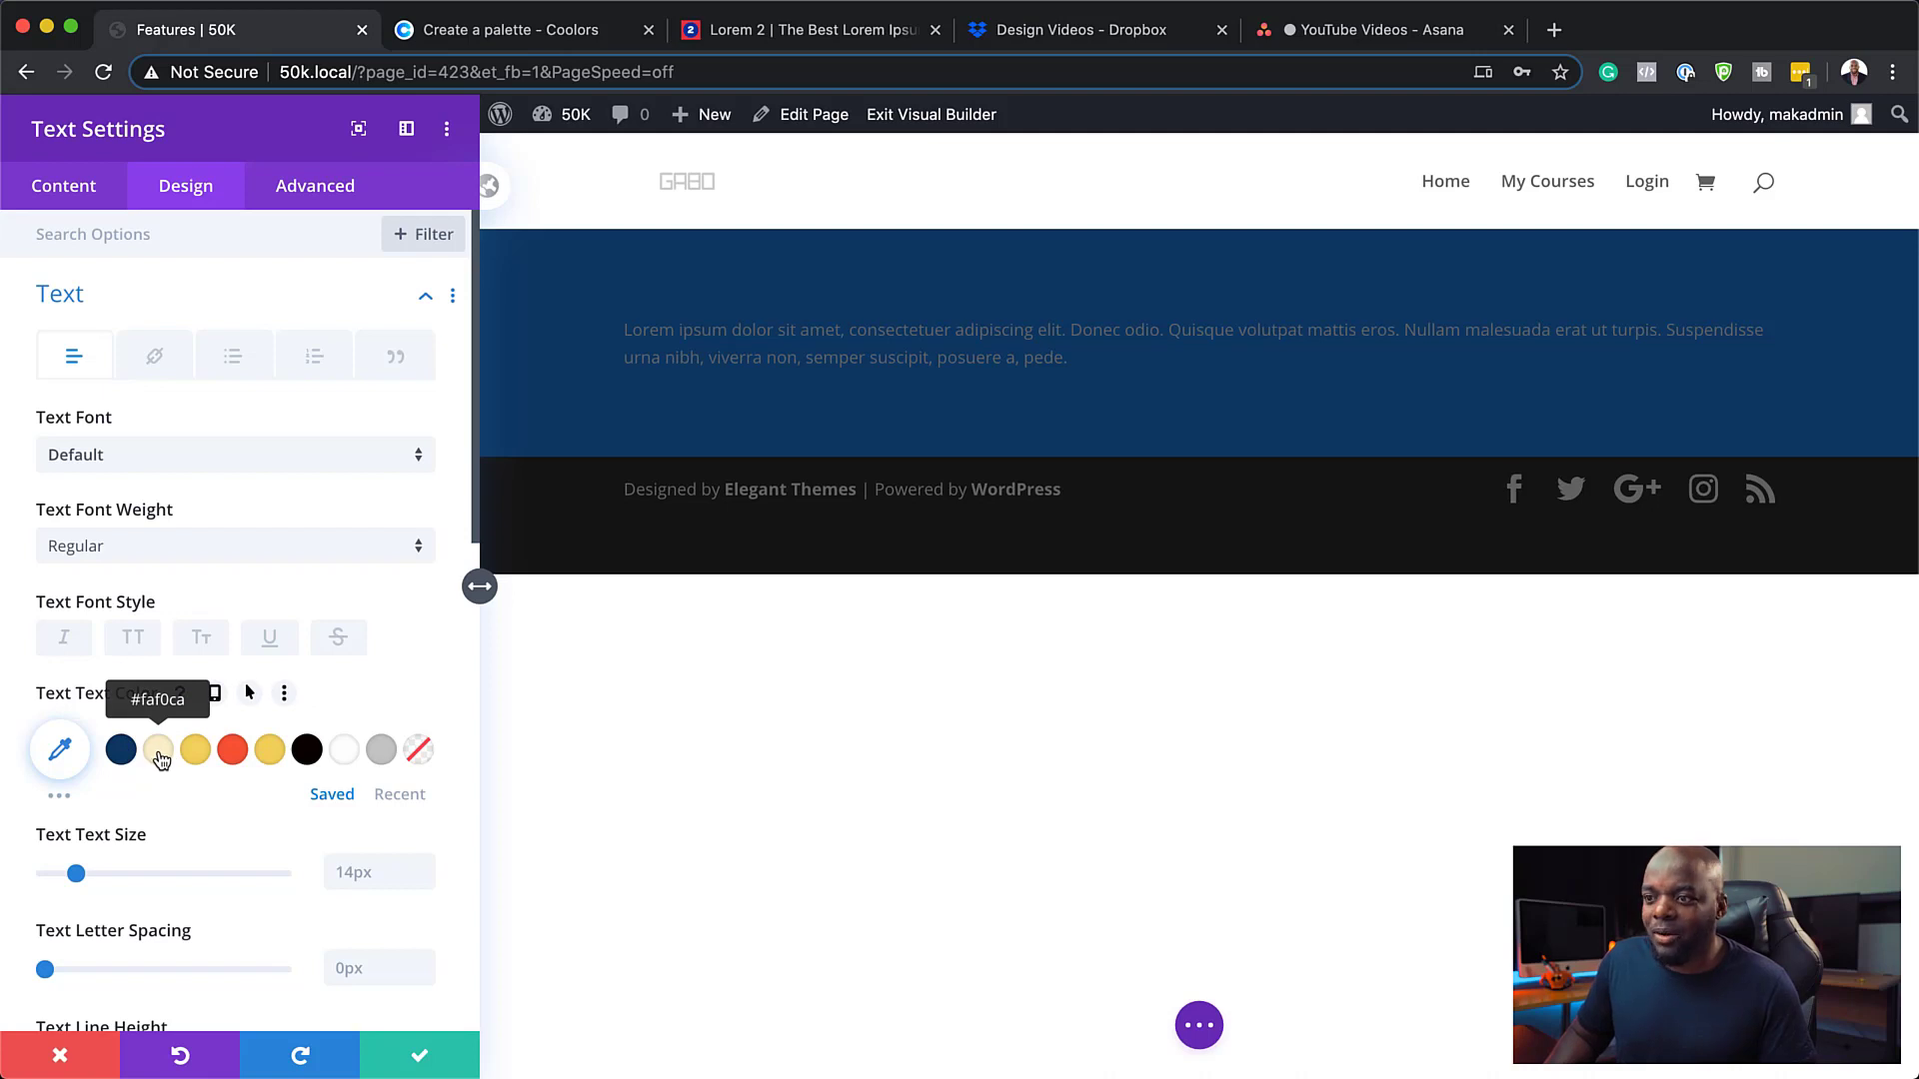
{"action": "left_click", "coordinate": [232, 760]}
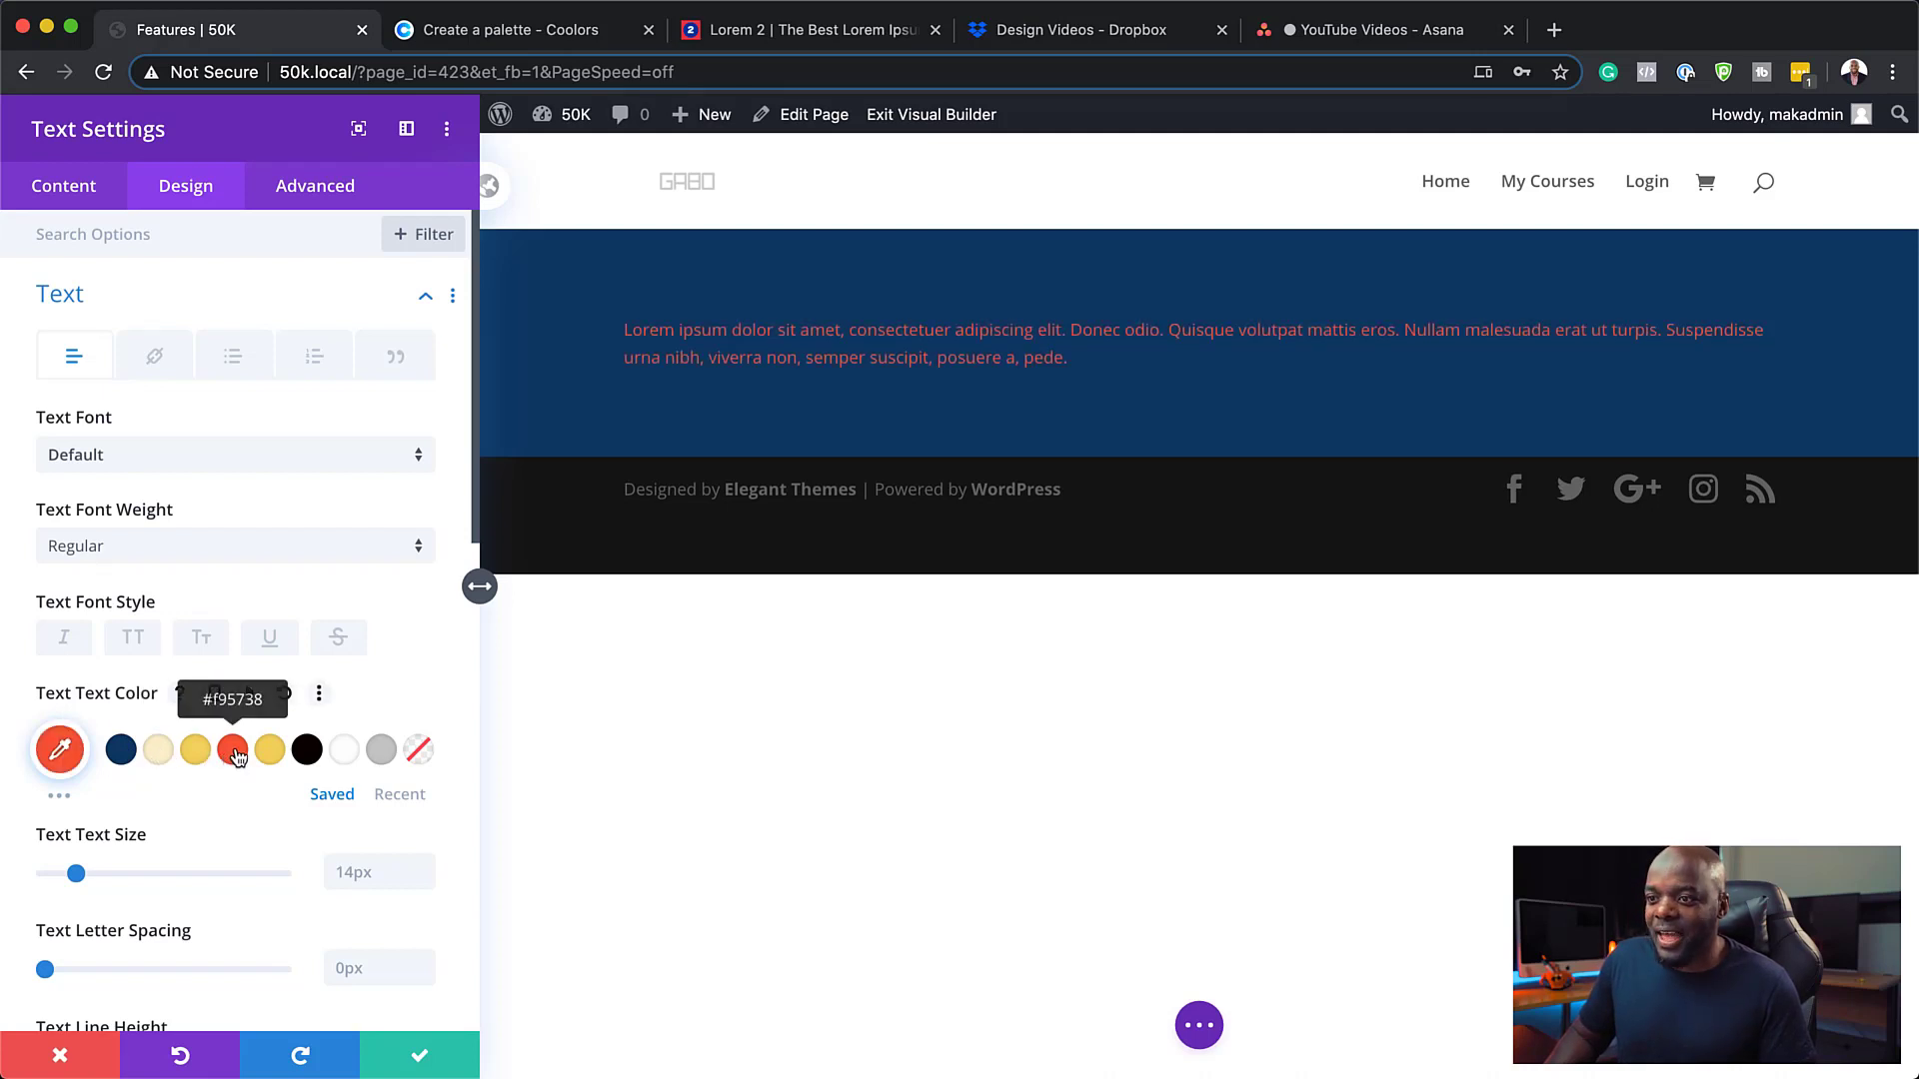
{"action": "left_click", "coordinate": [425, 1066]}
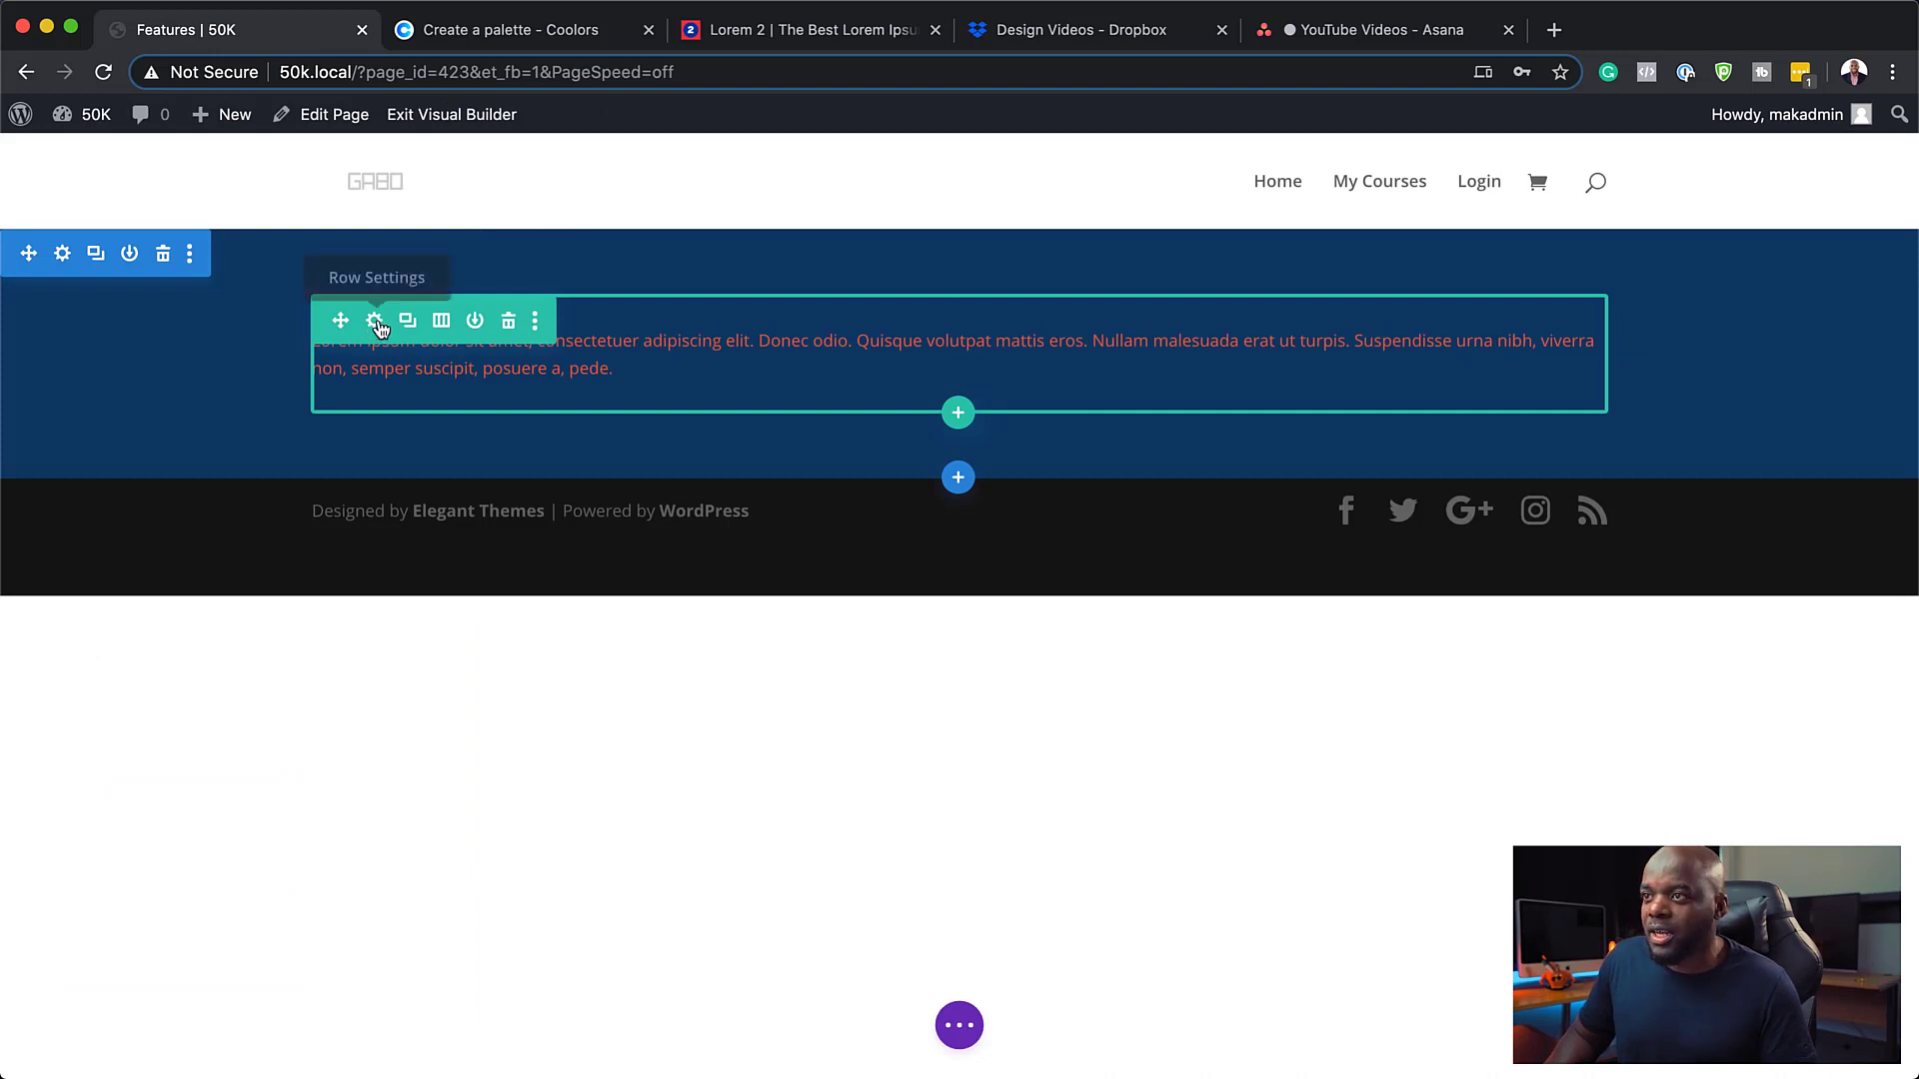
Try the saved cream color as the row's background, then set it to the yellow third palette color
{"action": "left_click", "coordinate": [376, 322]}
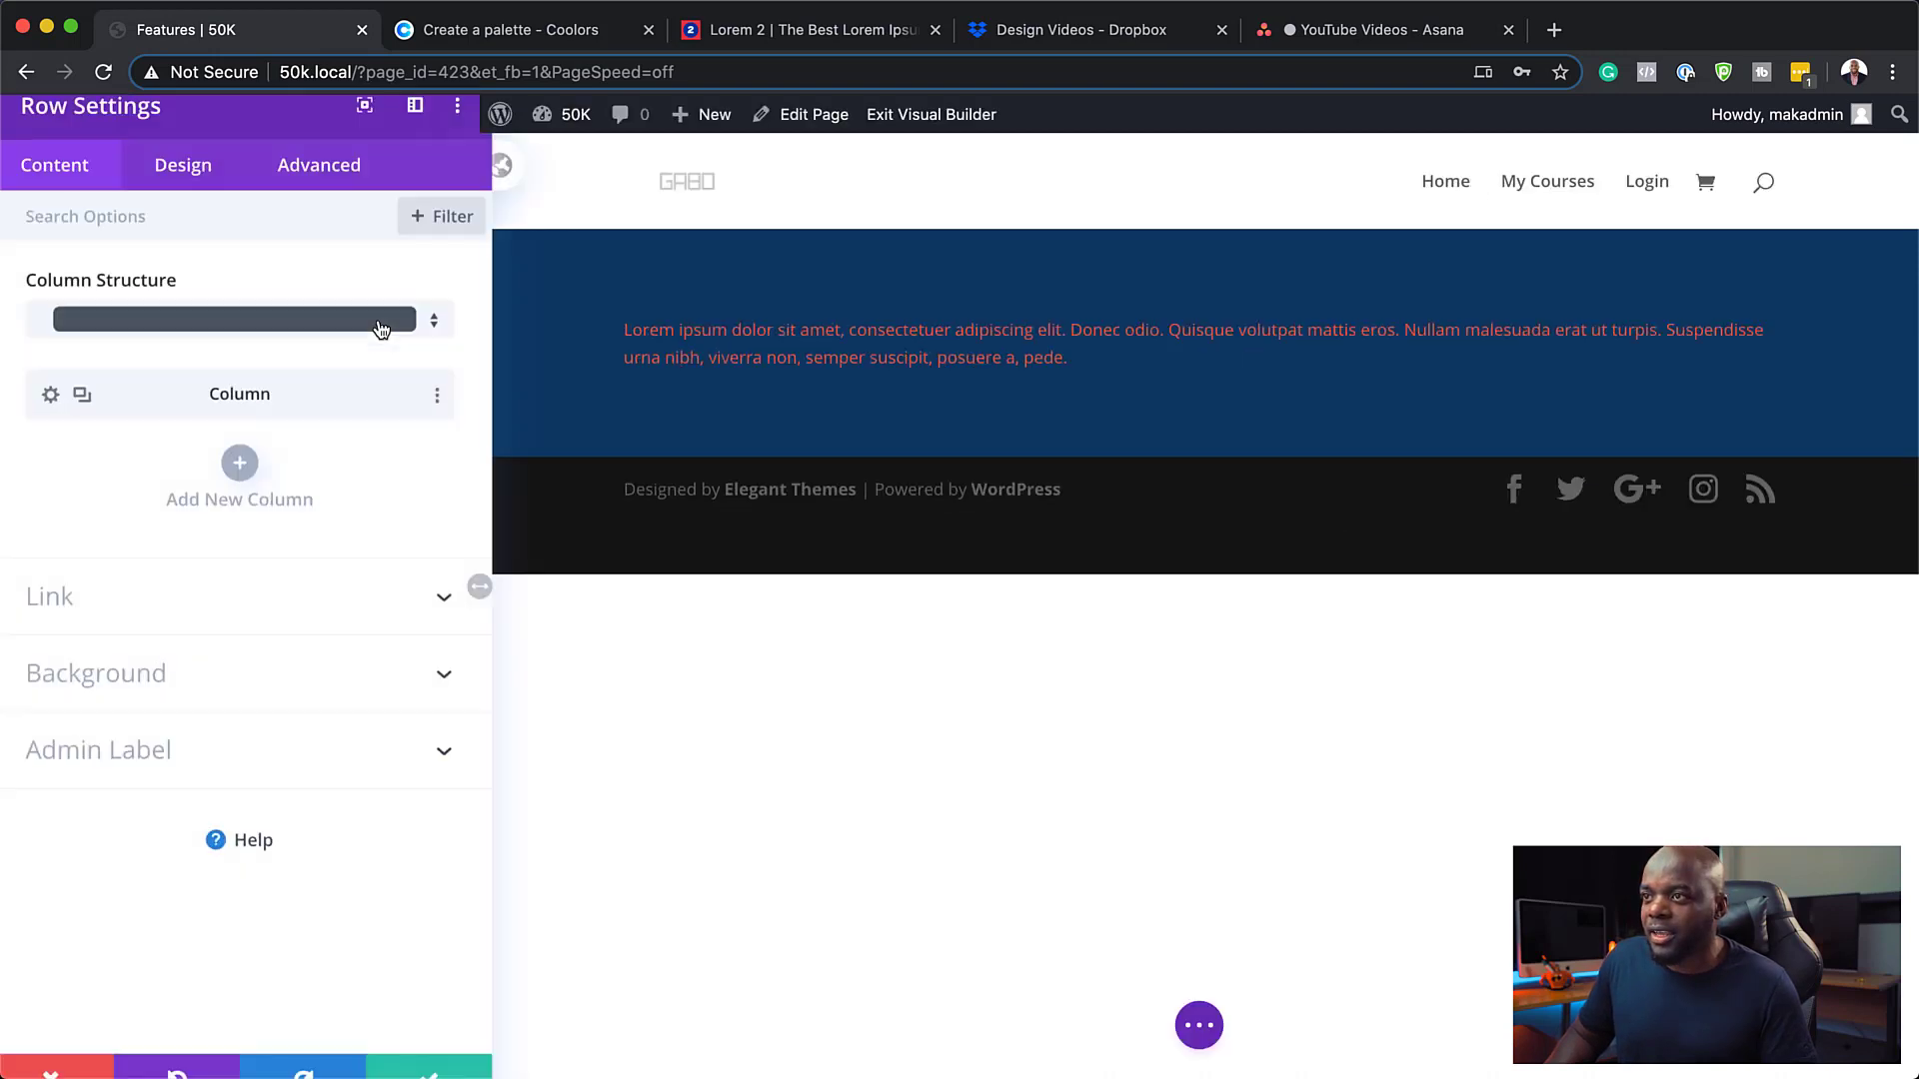
{"action": "left_click", "coordinate": [152, 684]}
{"action": "left_click", "coordinate": [154, 759]}
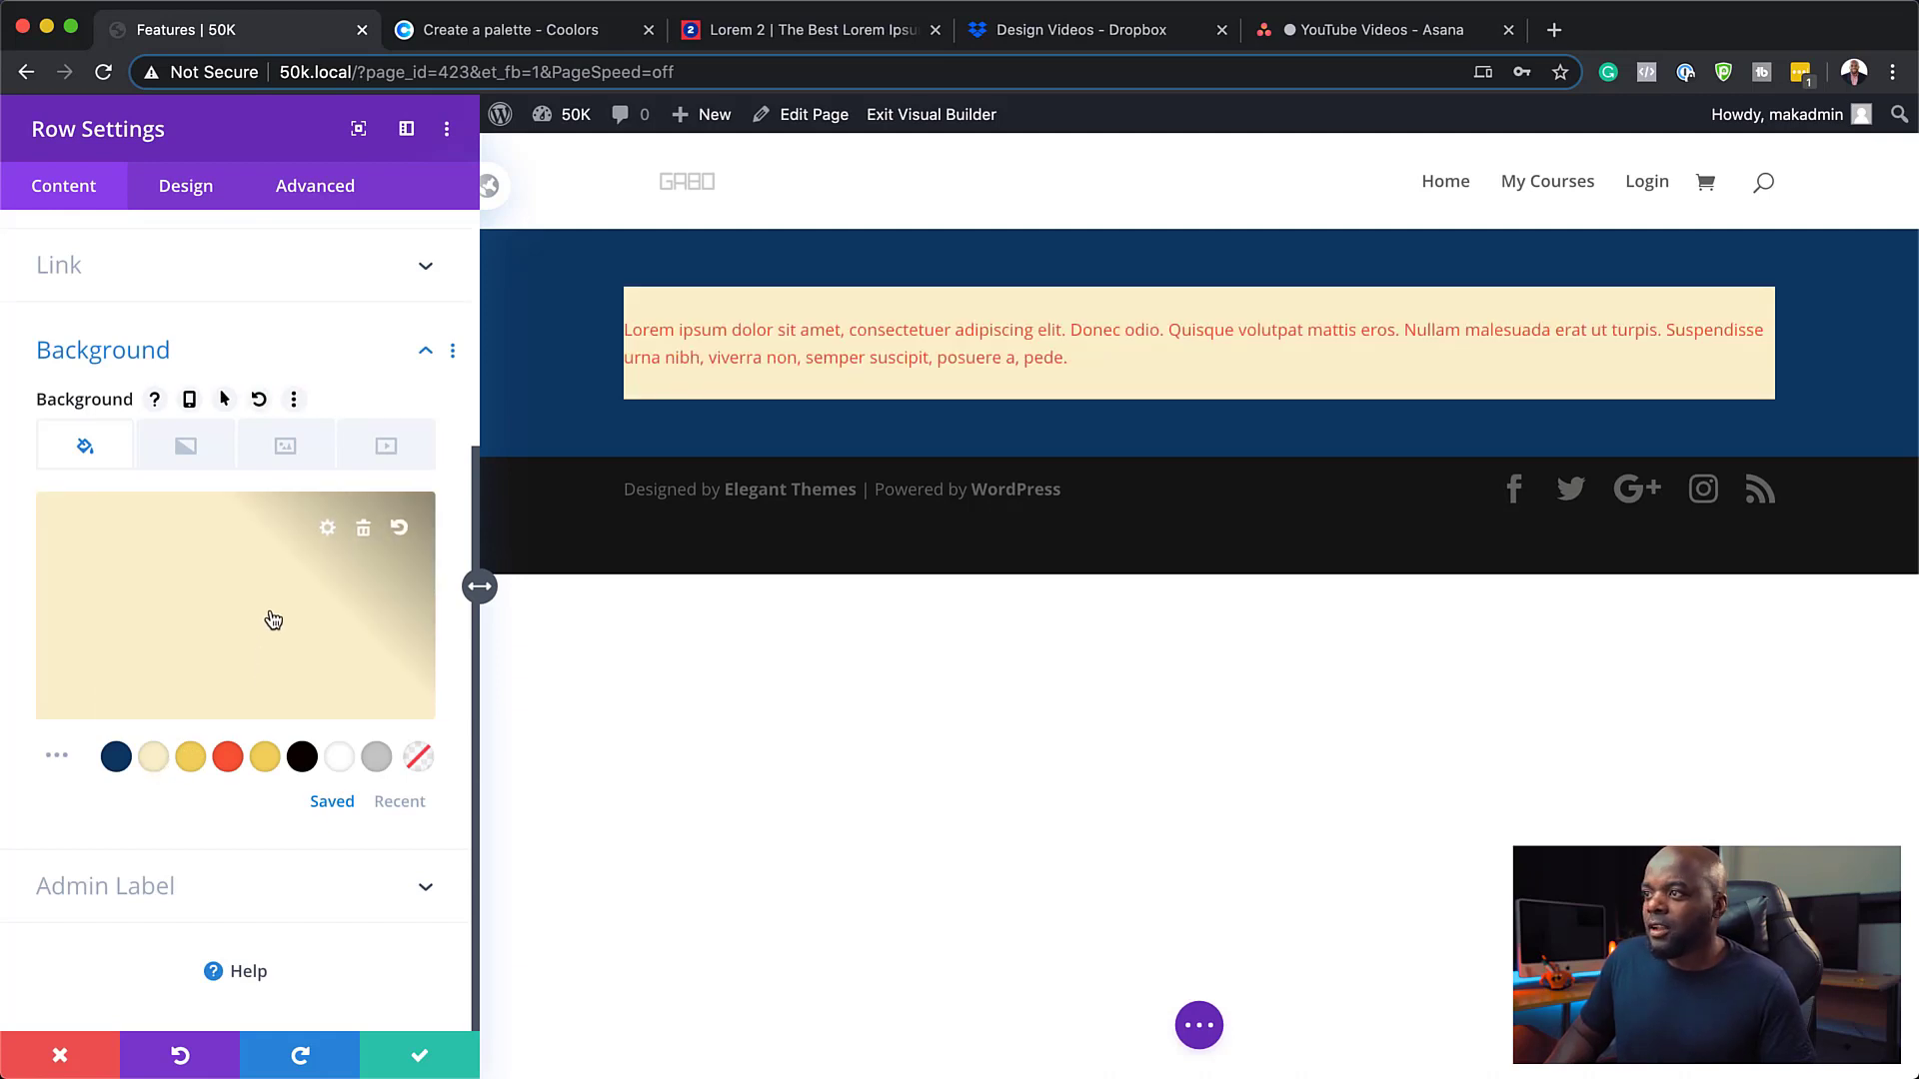
{"action": "left_click", "coordinate": [193, 760]}
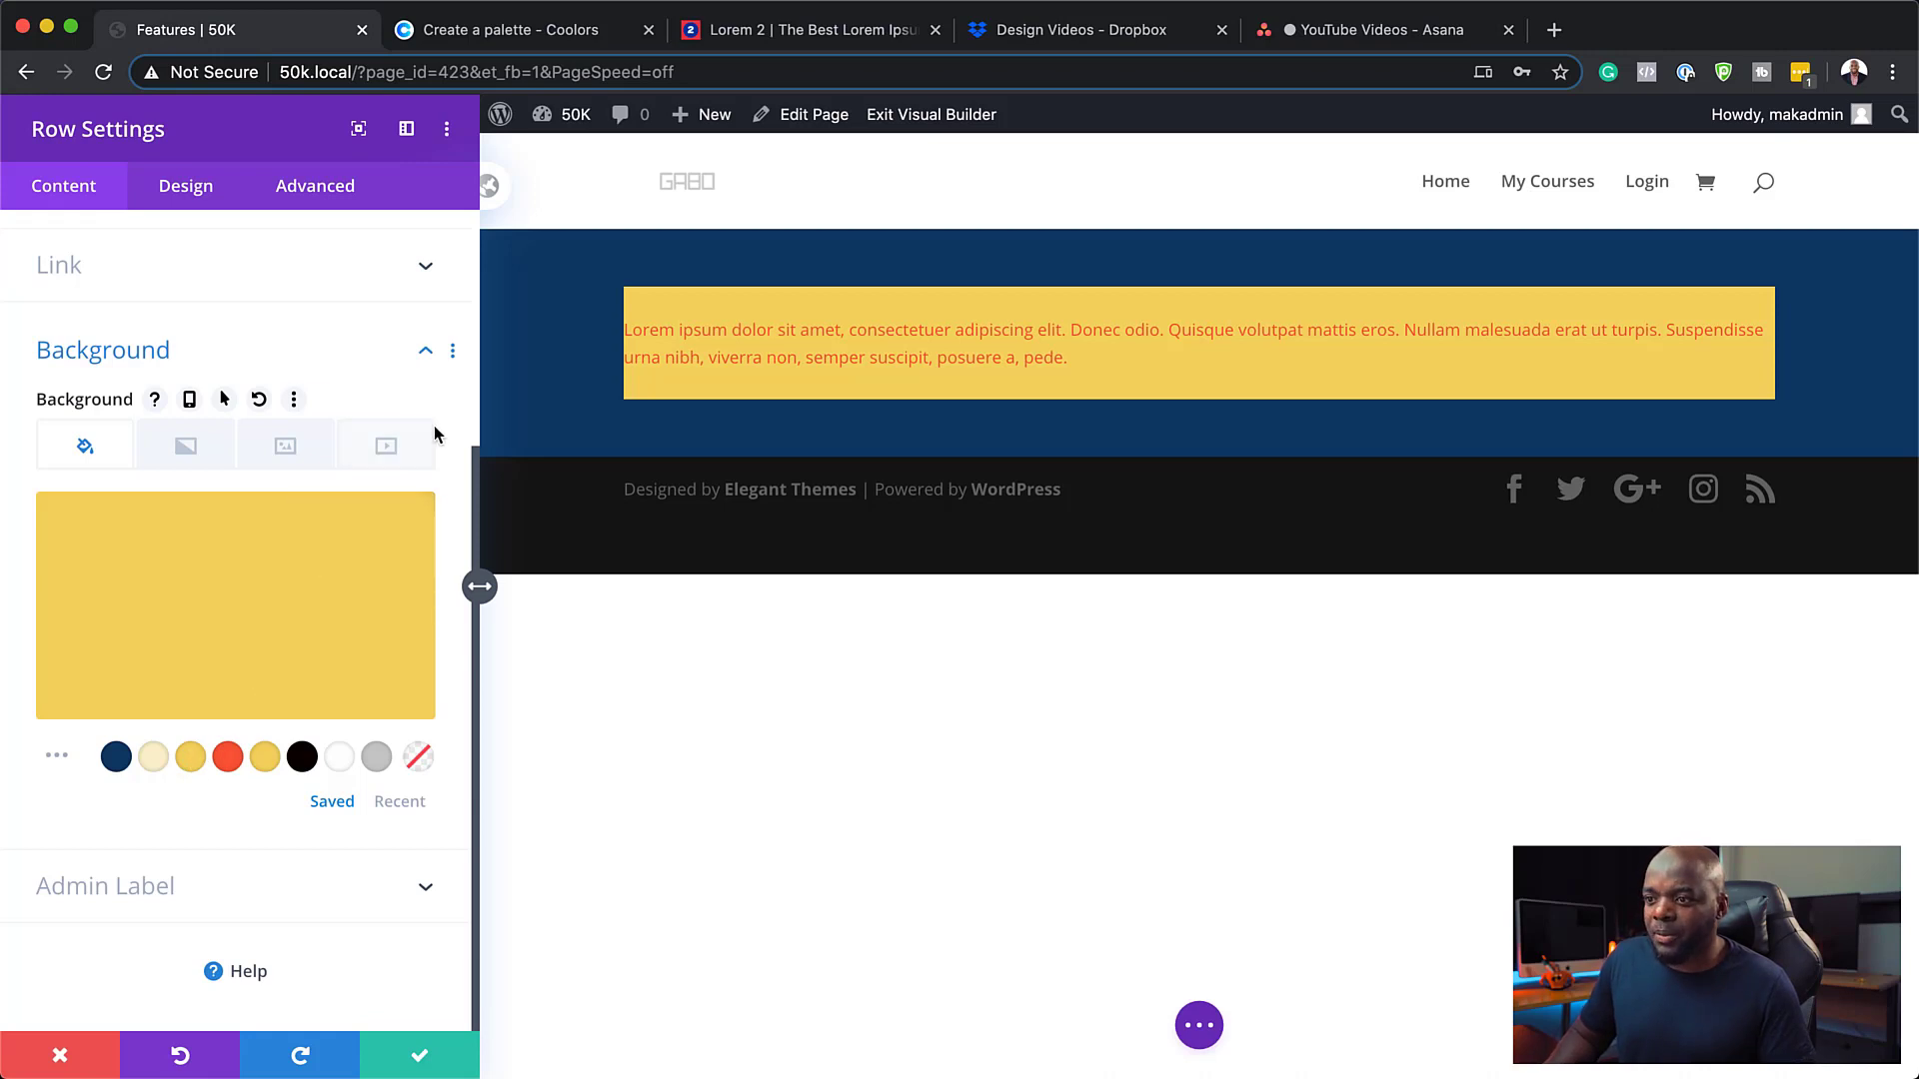
Set the row's padding to 30px on all four sides, linking top with bottom and left with right
{"action": "left_click", "coordinate": [183, 195]}
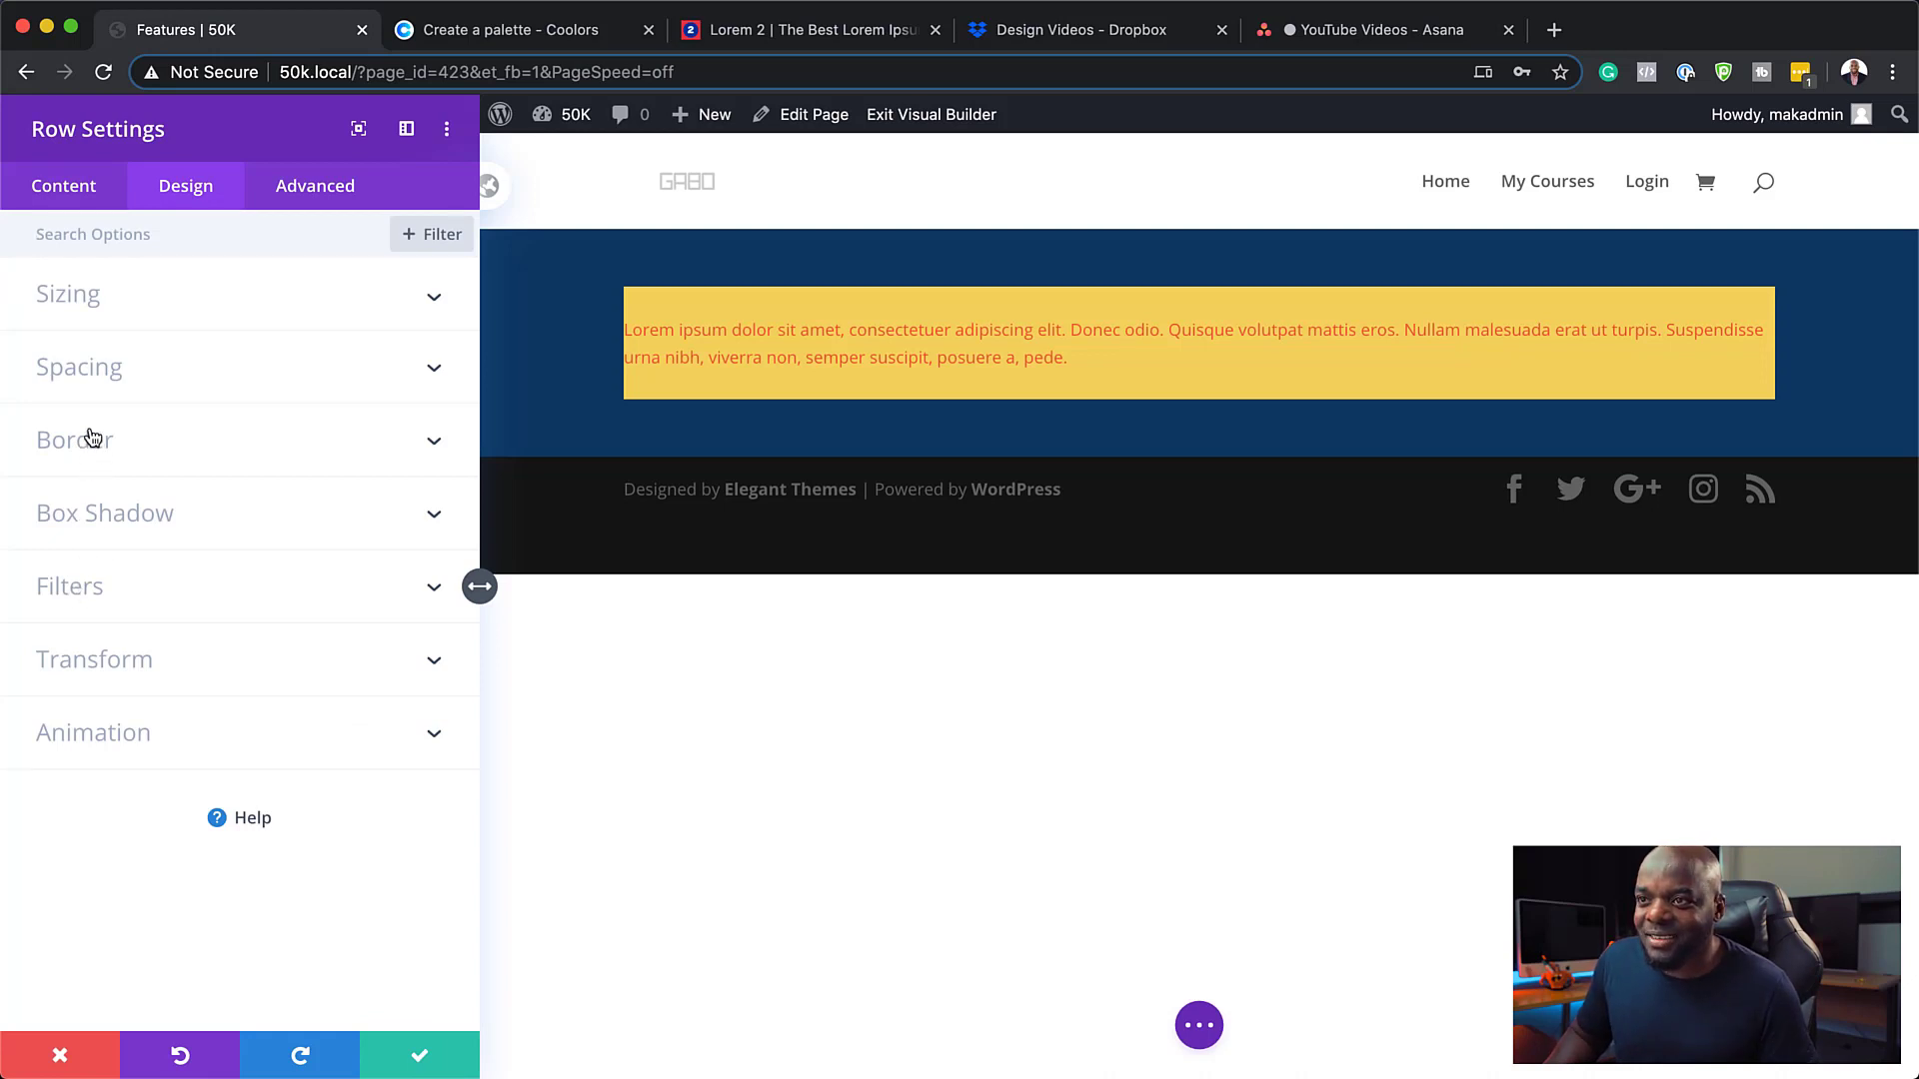
{"action": "left_click", "coordinate": [85, 380]}
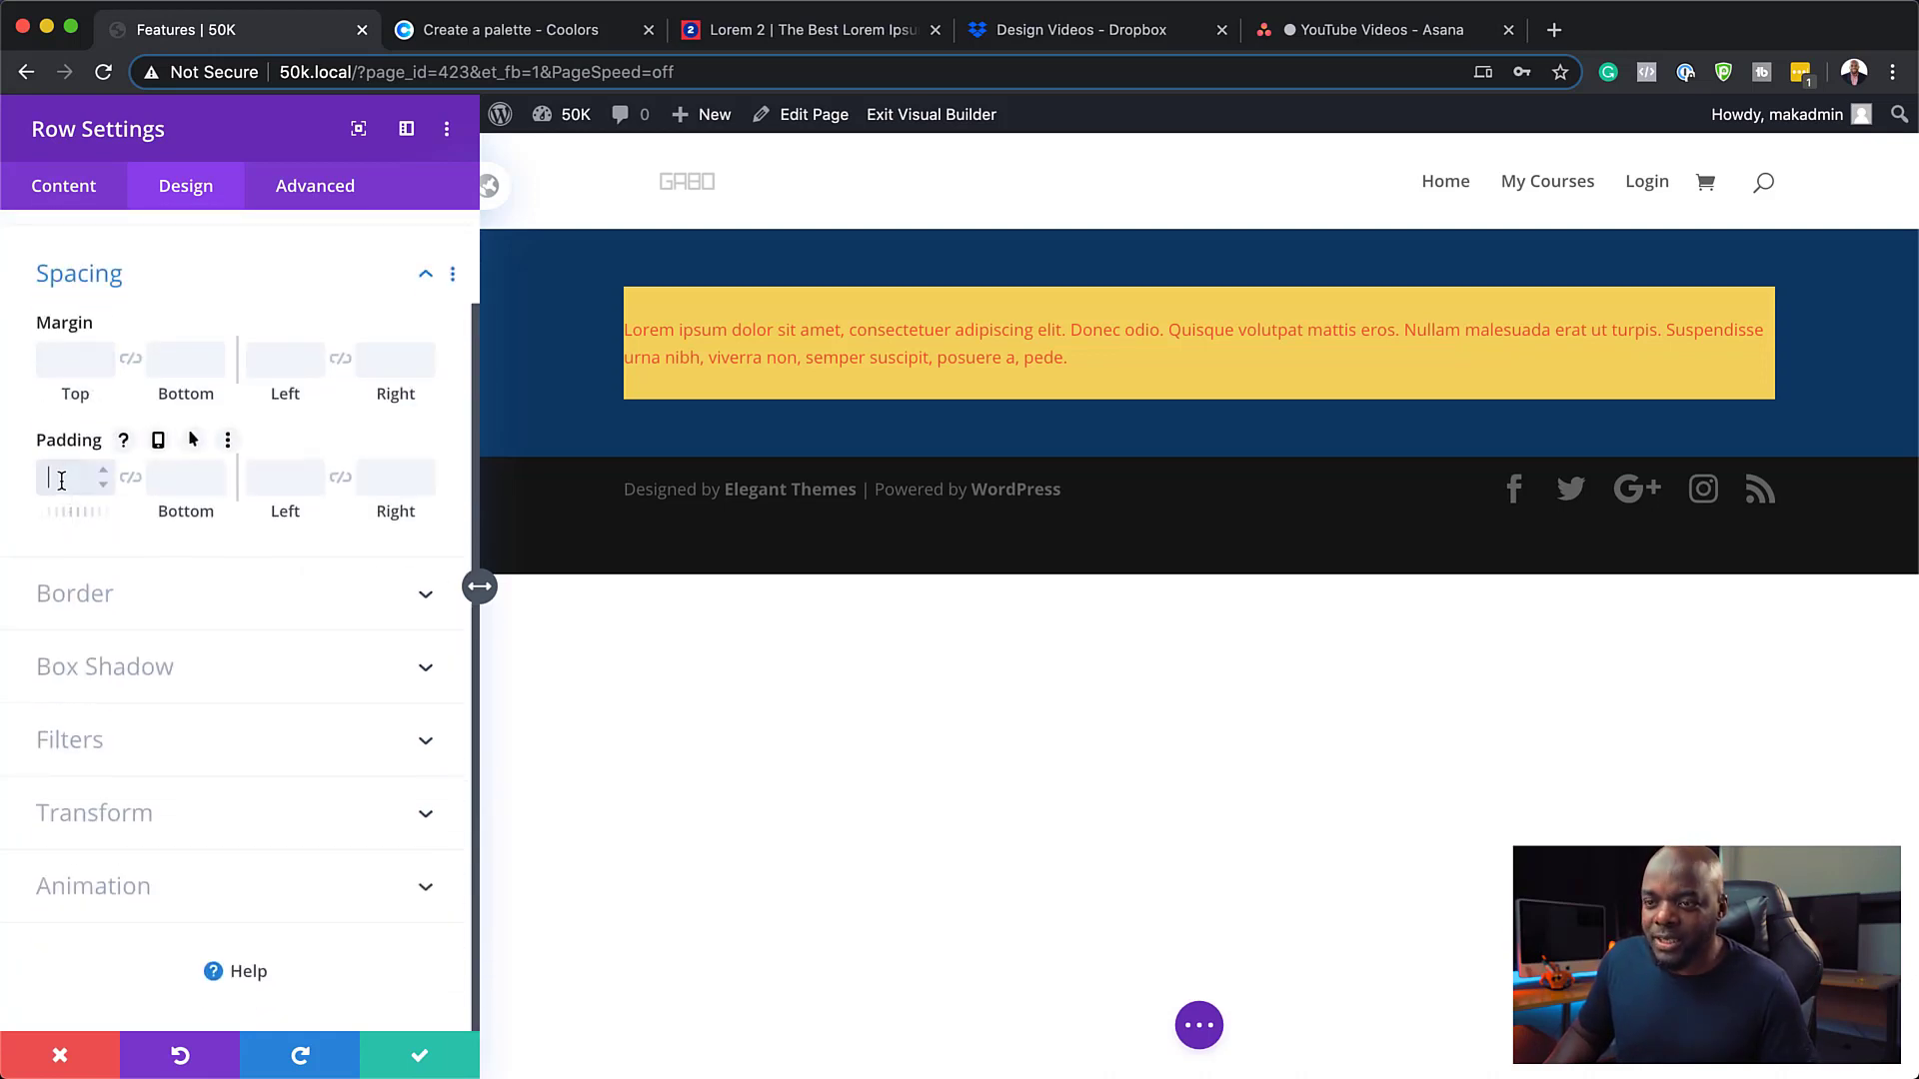
{"action": "left_click", "coordinate": [62, 481]}
{"action": "type", "text": "30"}
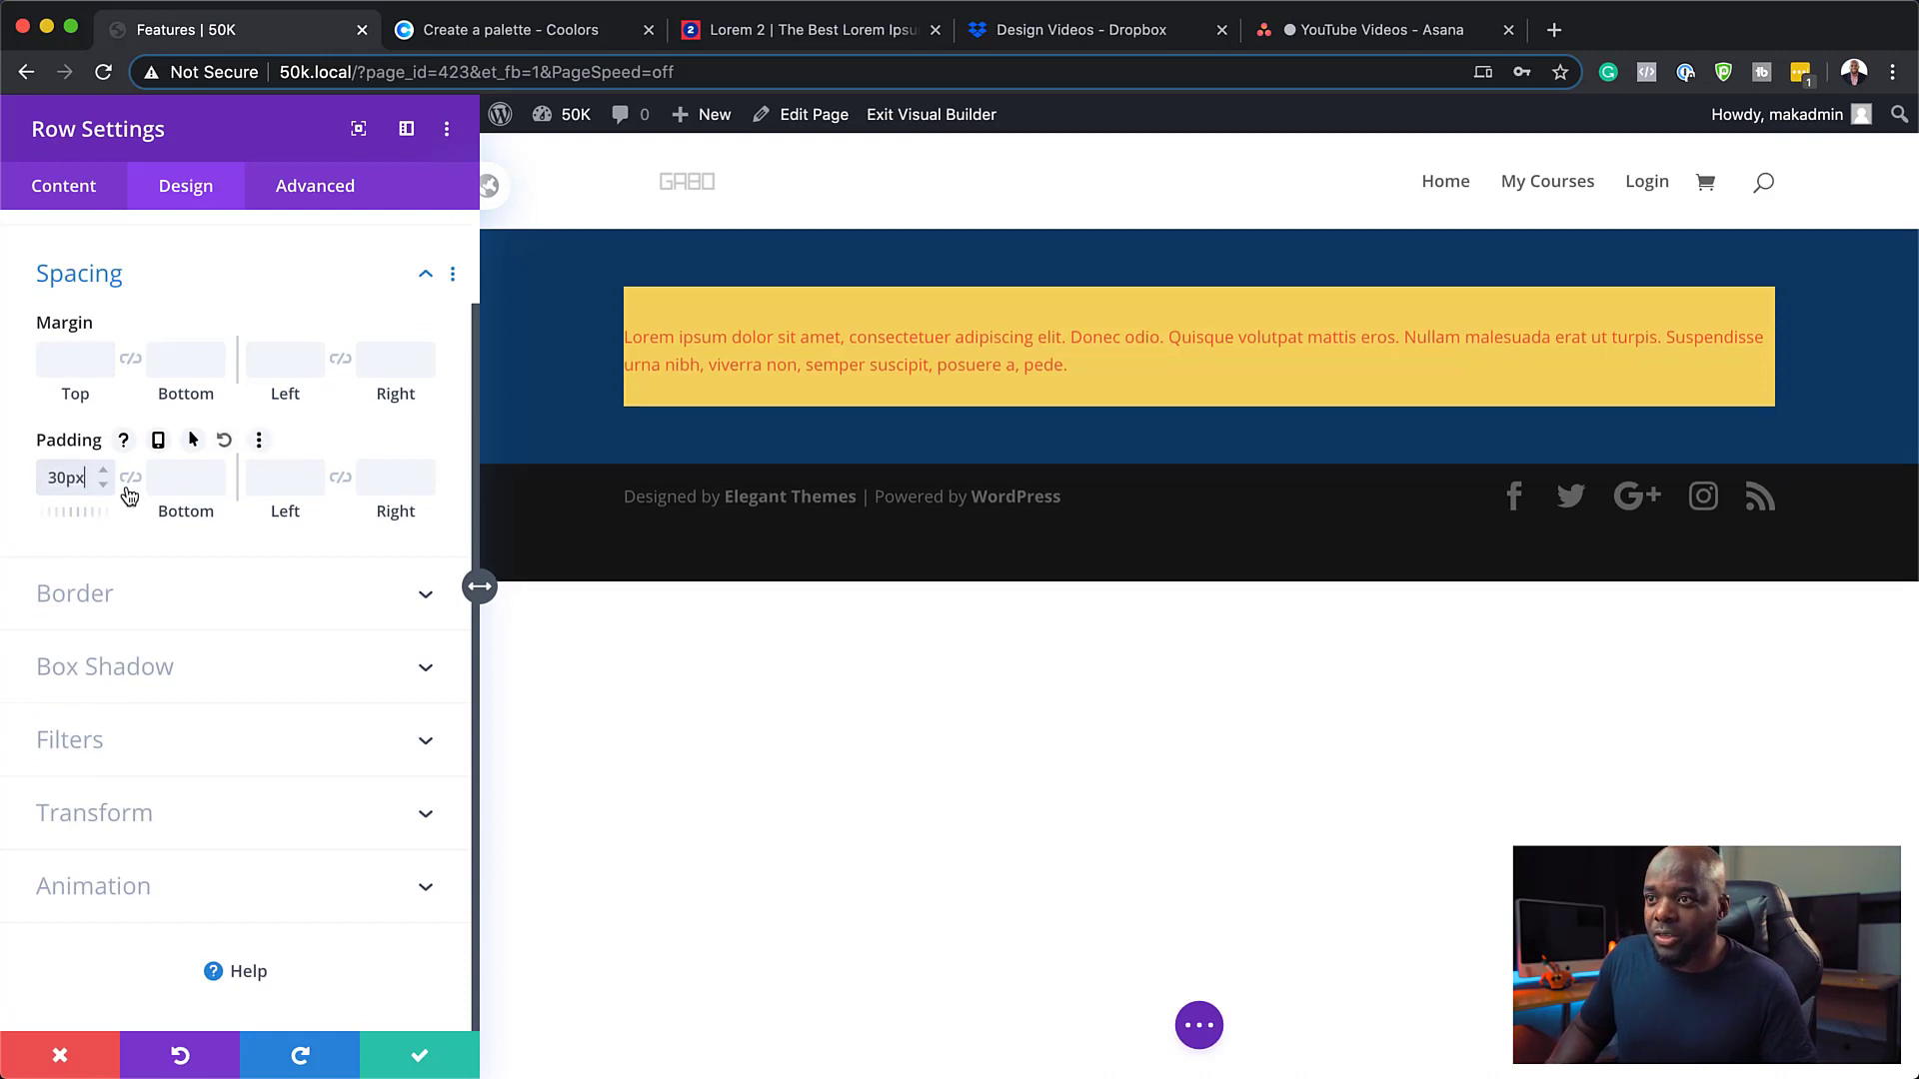
{"action": "left_click", "coordinate": [130, 478]}
{"action": "left_click", "coordinate": [298, 480]}
{"action": "type", "text": "30"}
{"action": "left_click", "coordinate": [340, 478]}
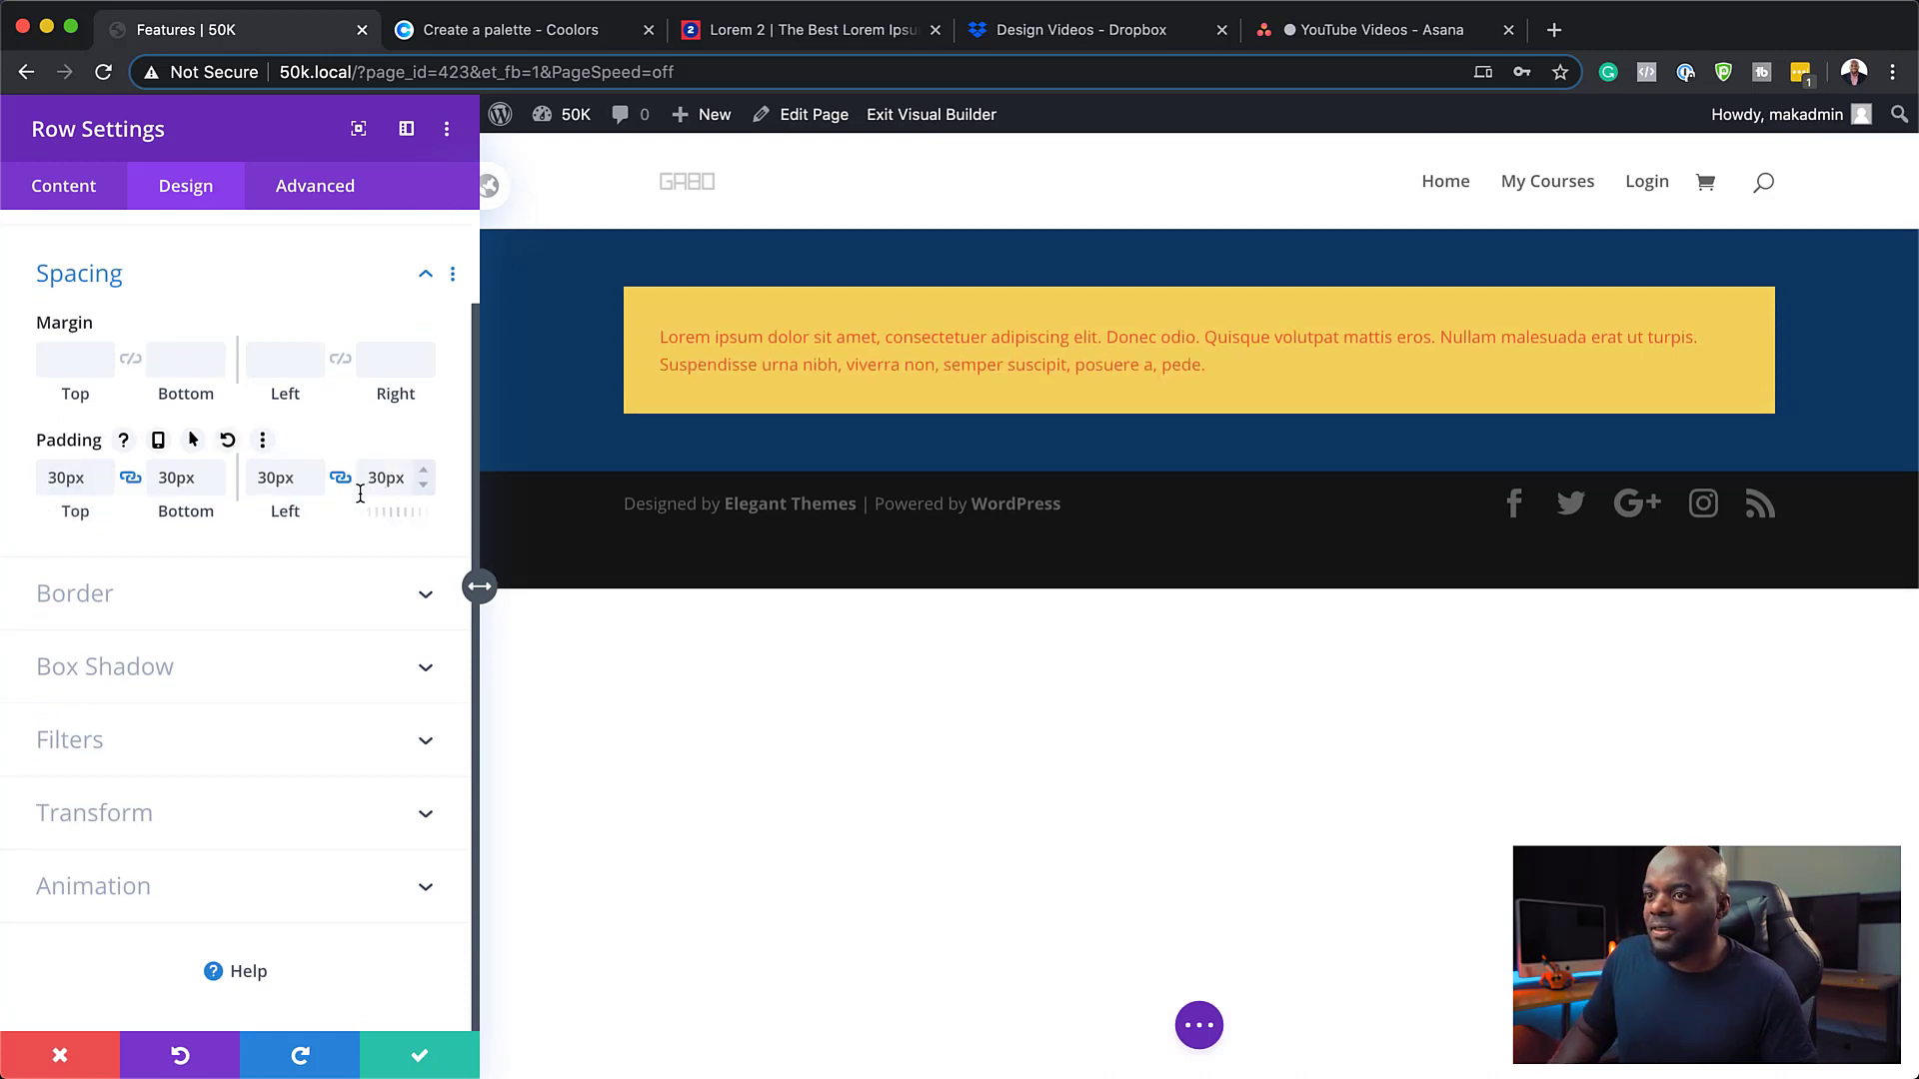
Round all four corners of the row by 6px and save the row settings
{"action": "left_click", "coordinate": [102, 597]}
{"action": "left_click", "coordinate": [96, 460]}
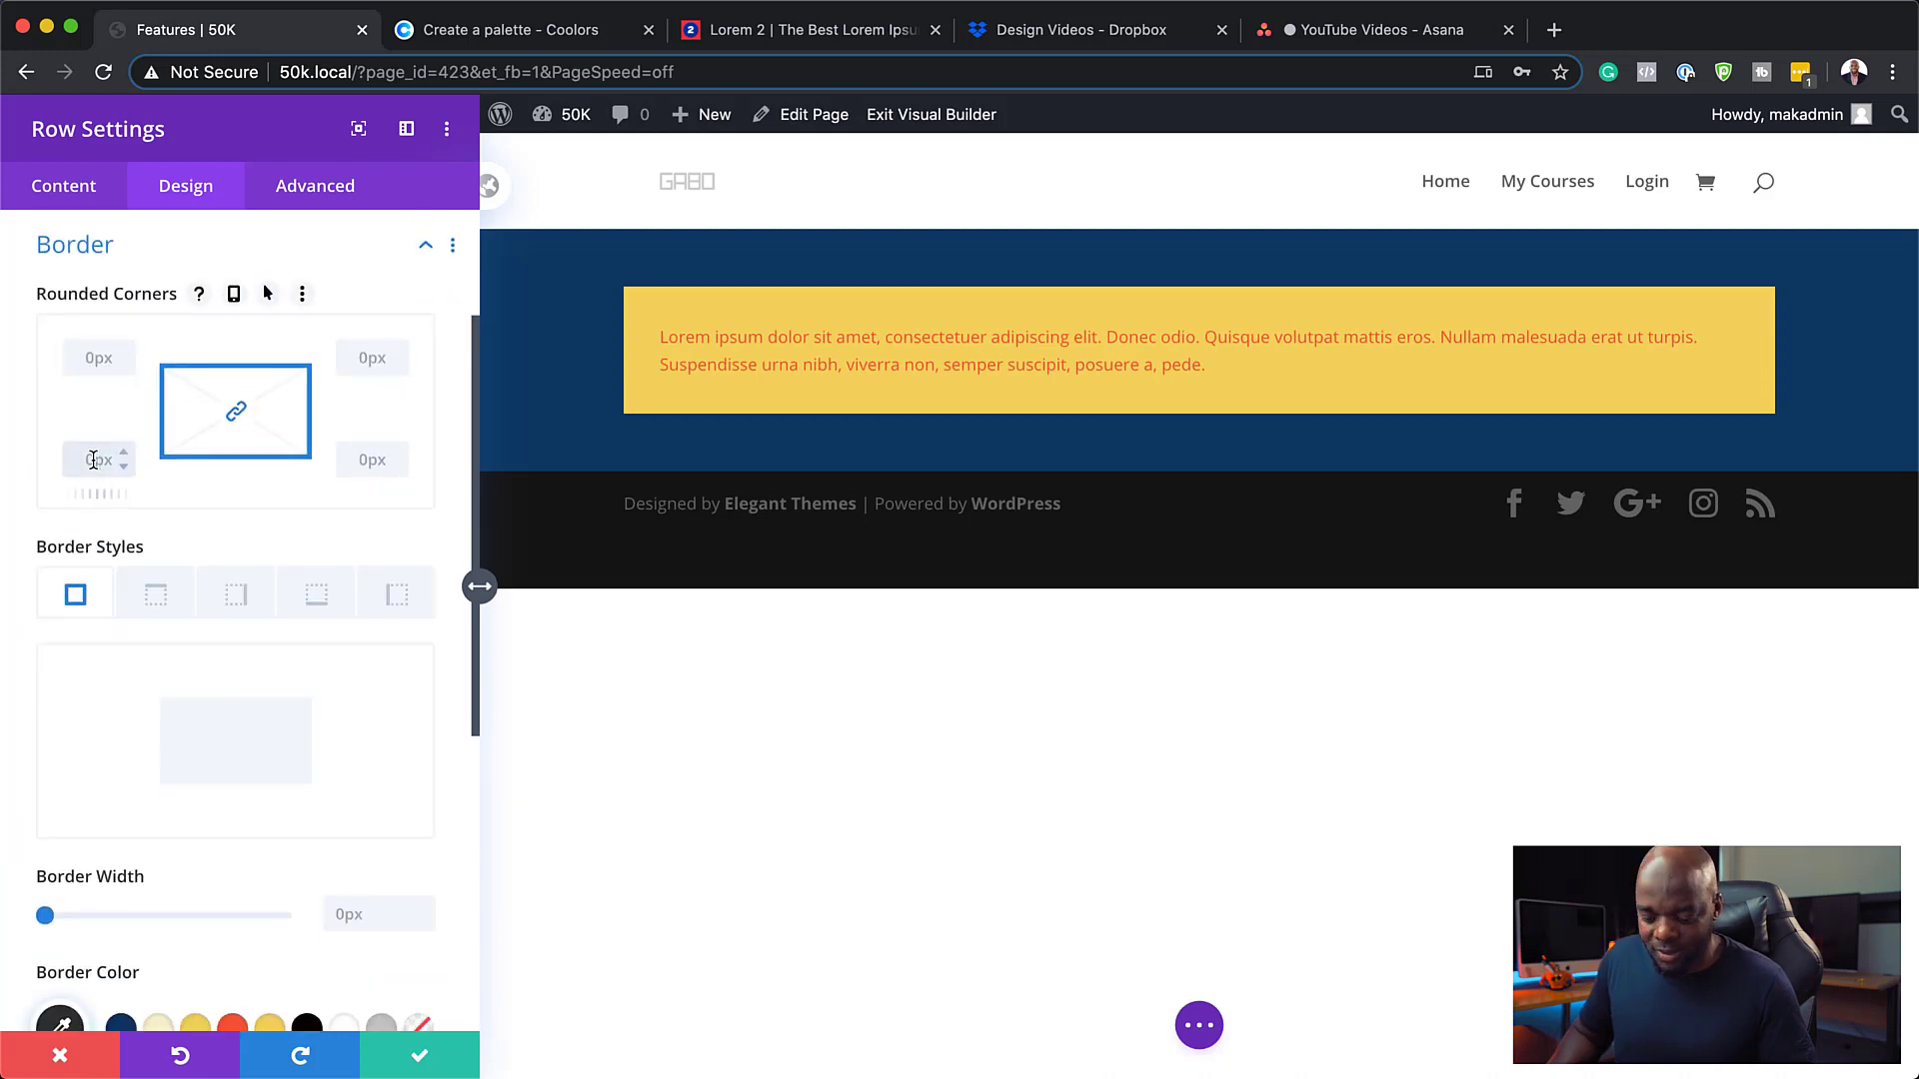
{"action": "type", "text": "6"}
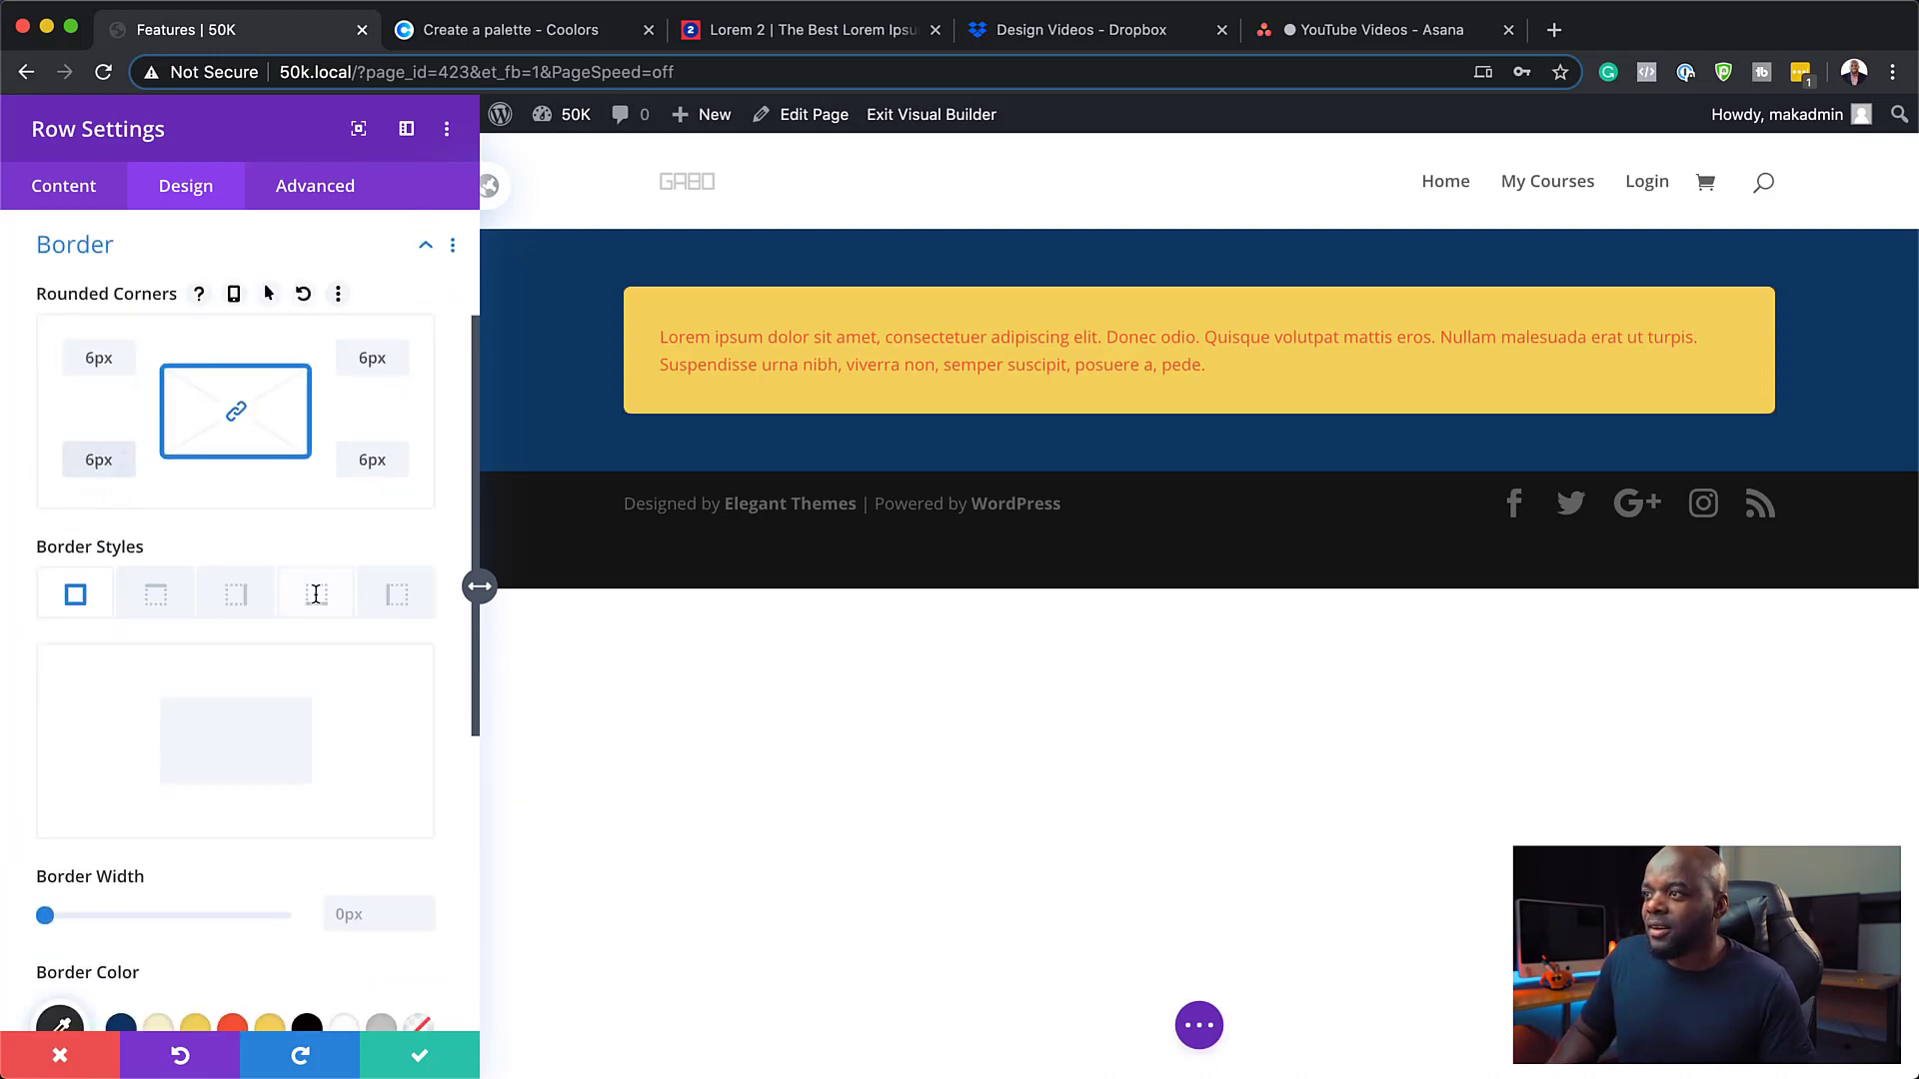
{"action": "left_click", "coordinate": [413, 1049]}
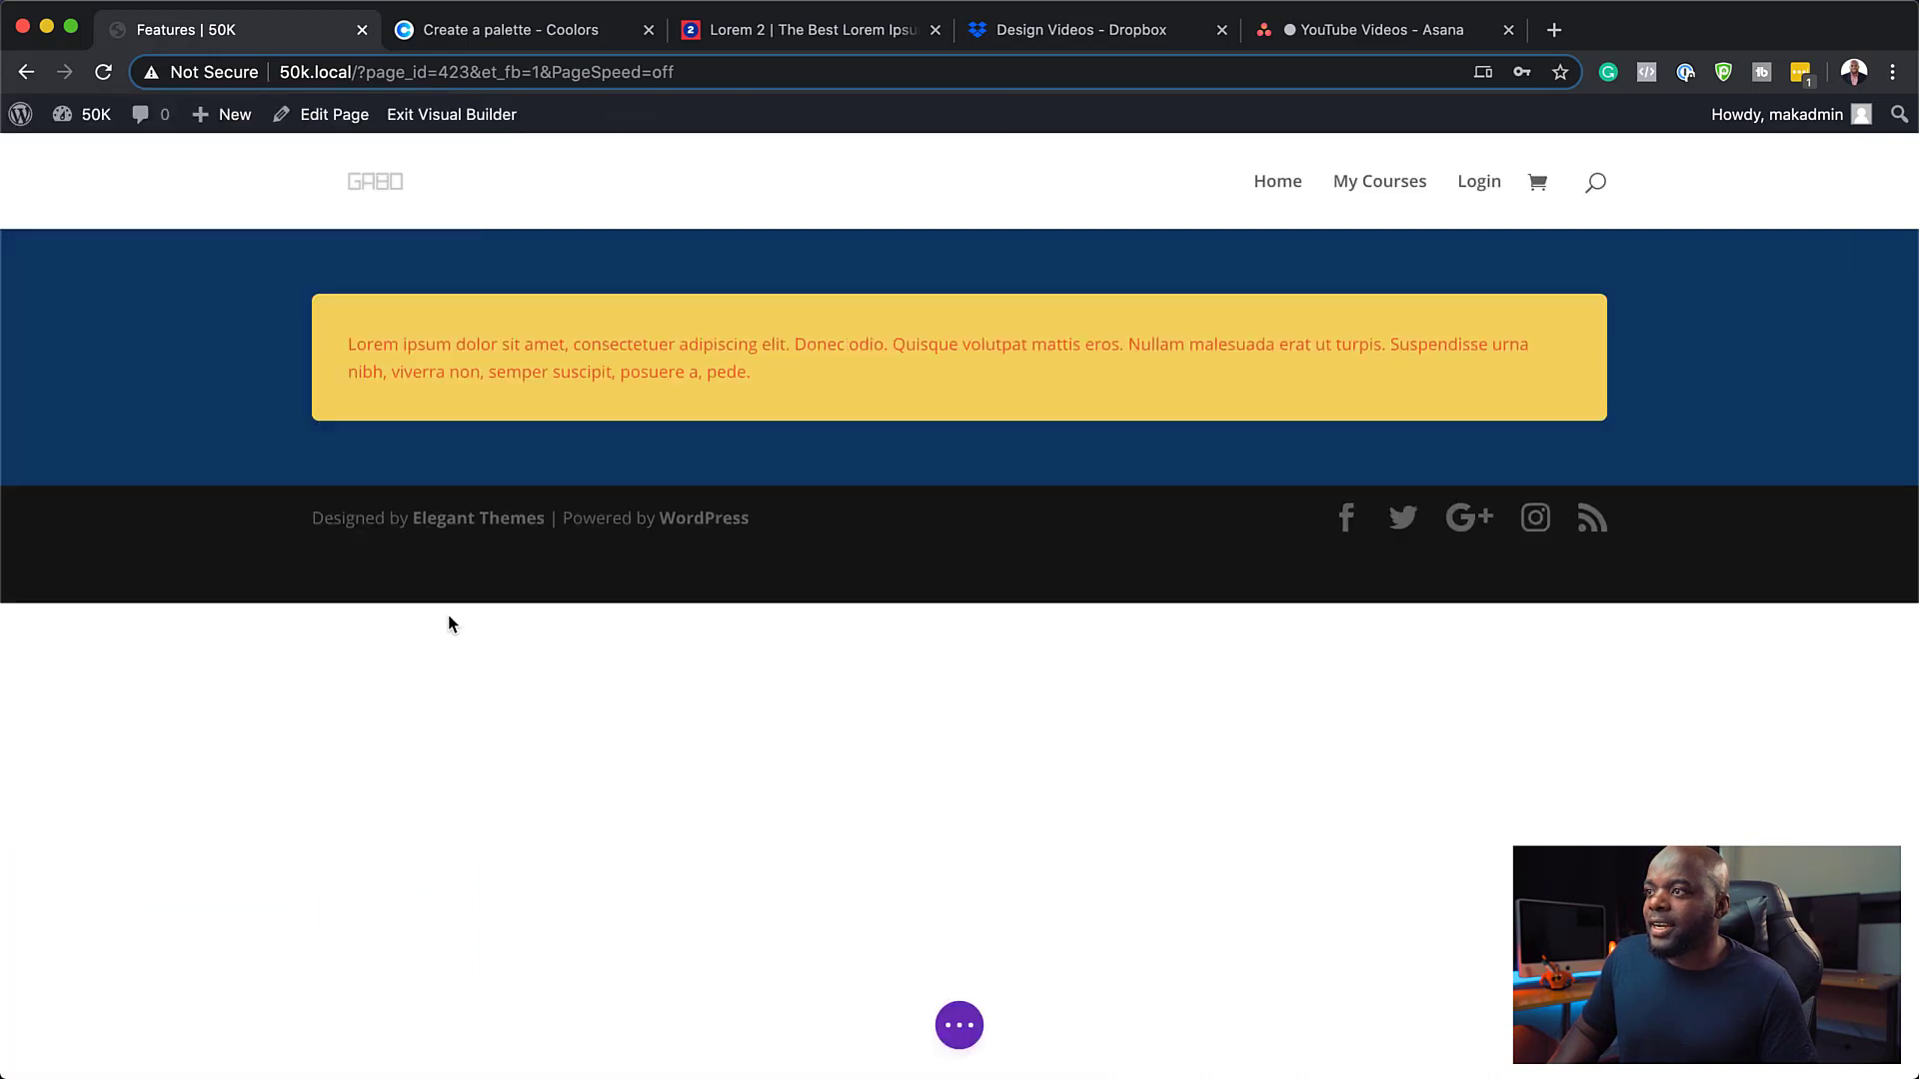
Open the lorem ipsum text module's design settings and try the saved black #0a0000, followed by the saved navy #0d3b66, as text color
{"action": "mouse_move", "coordinate": [917, 393]}
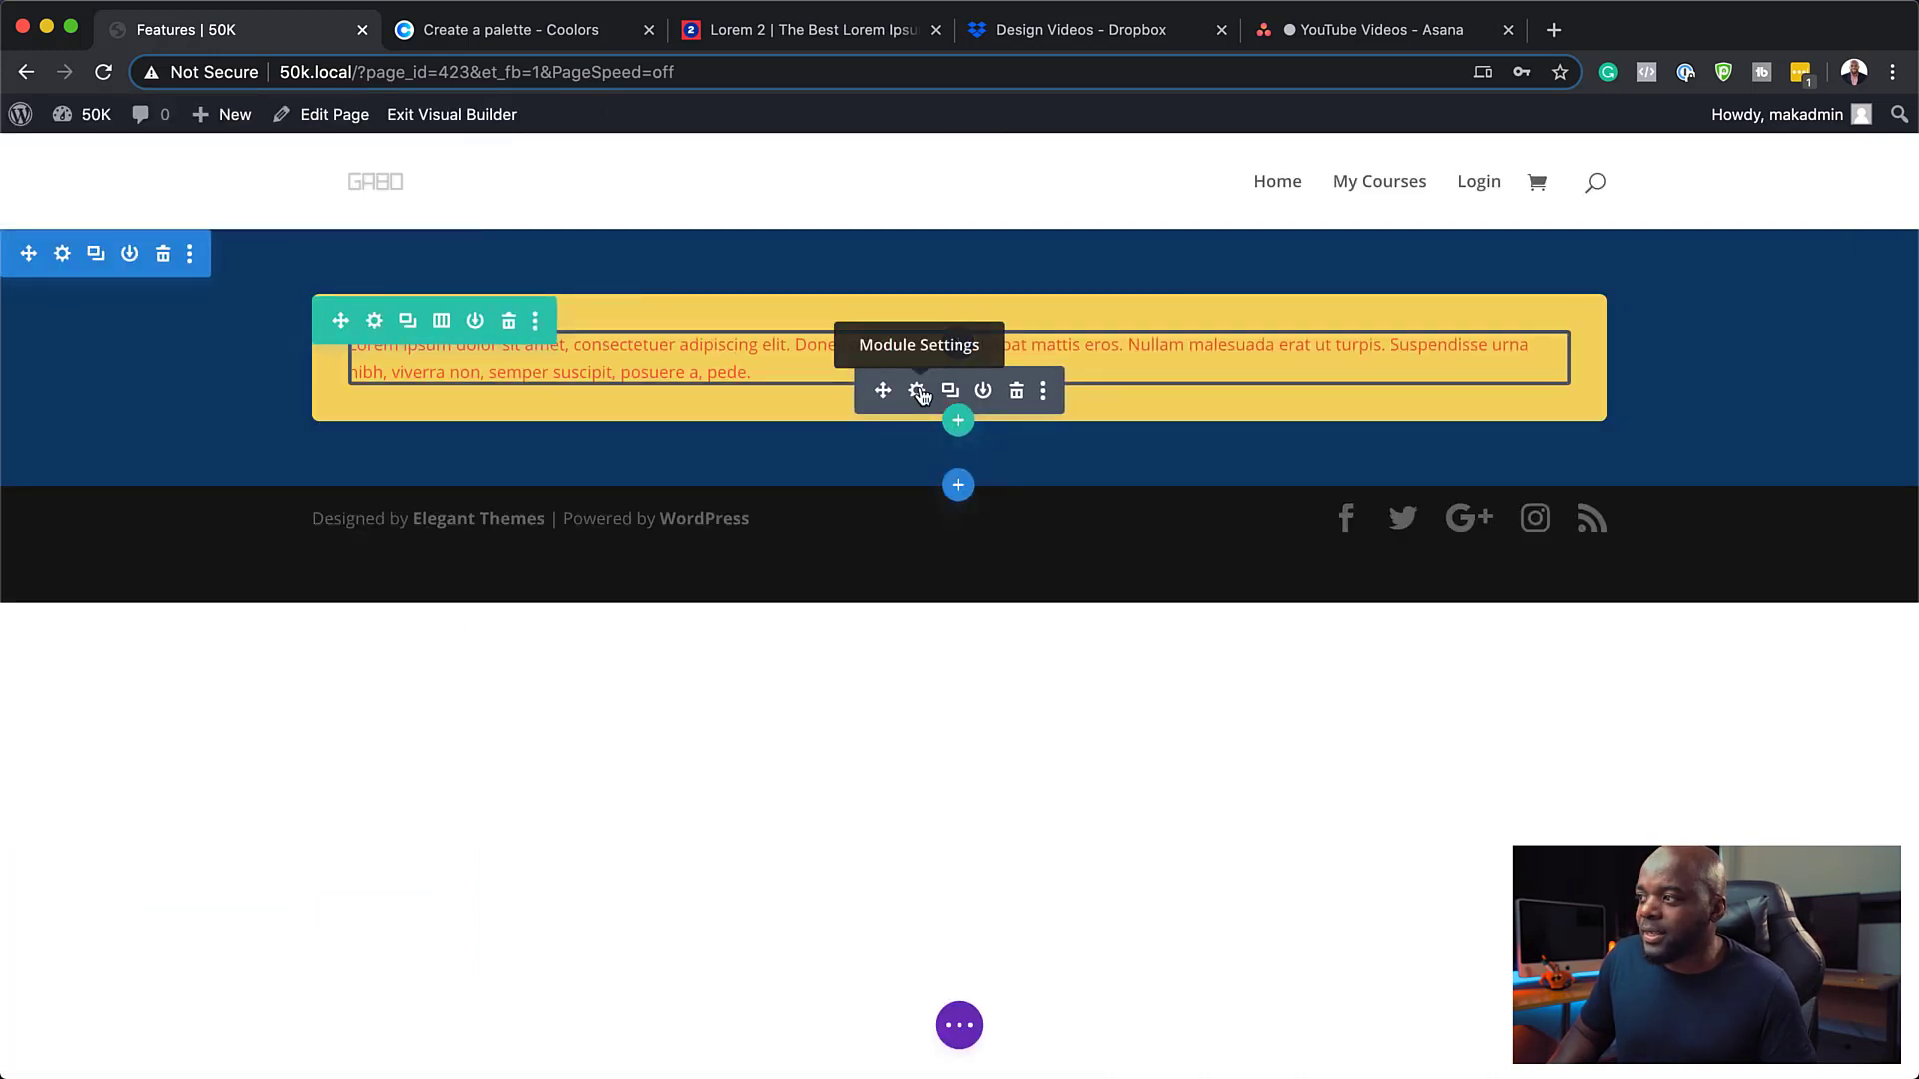
{"action": "left_click", "coordinate": [918, 391]}
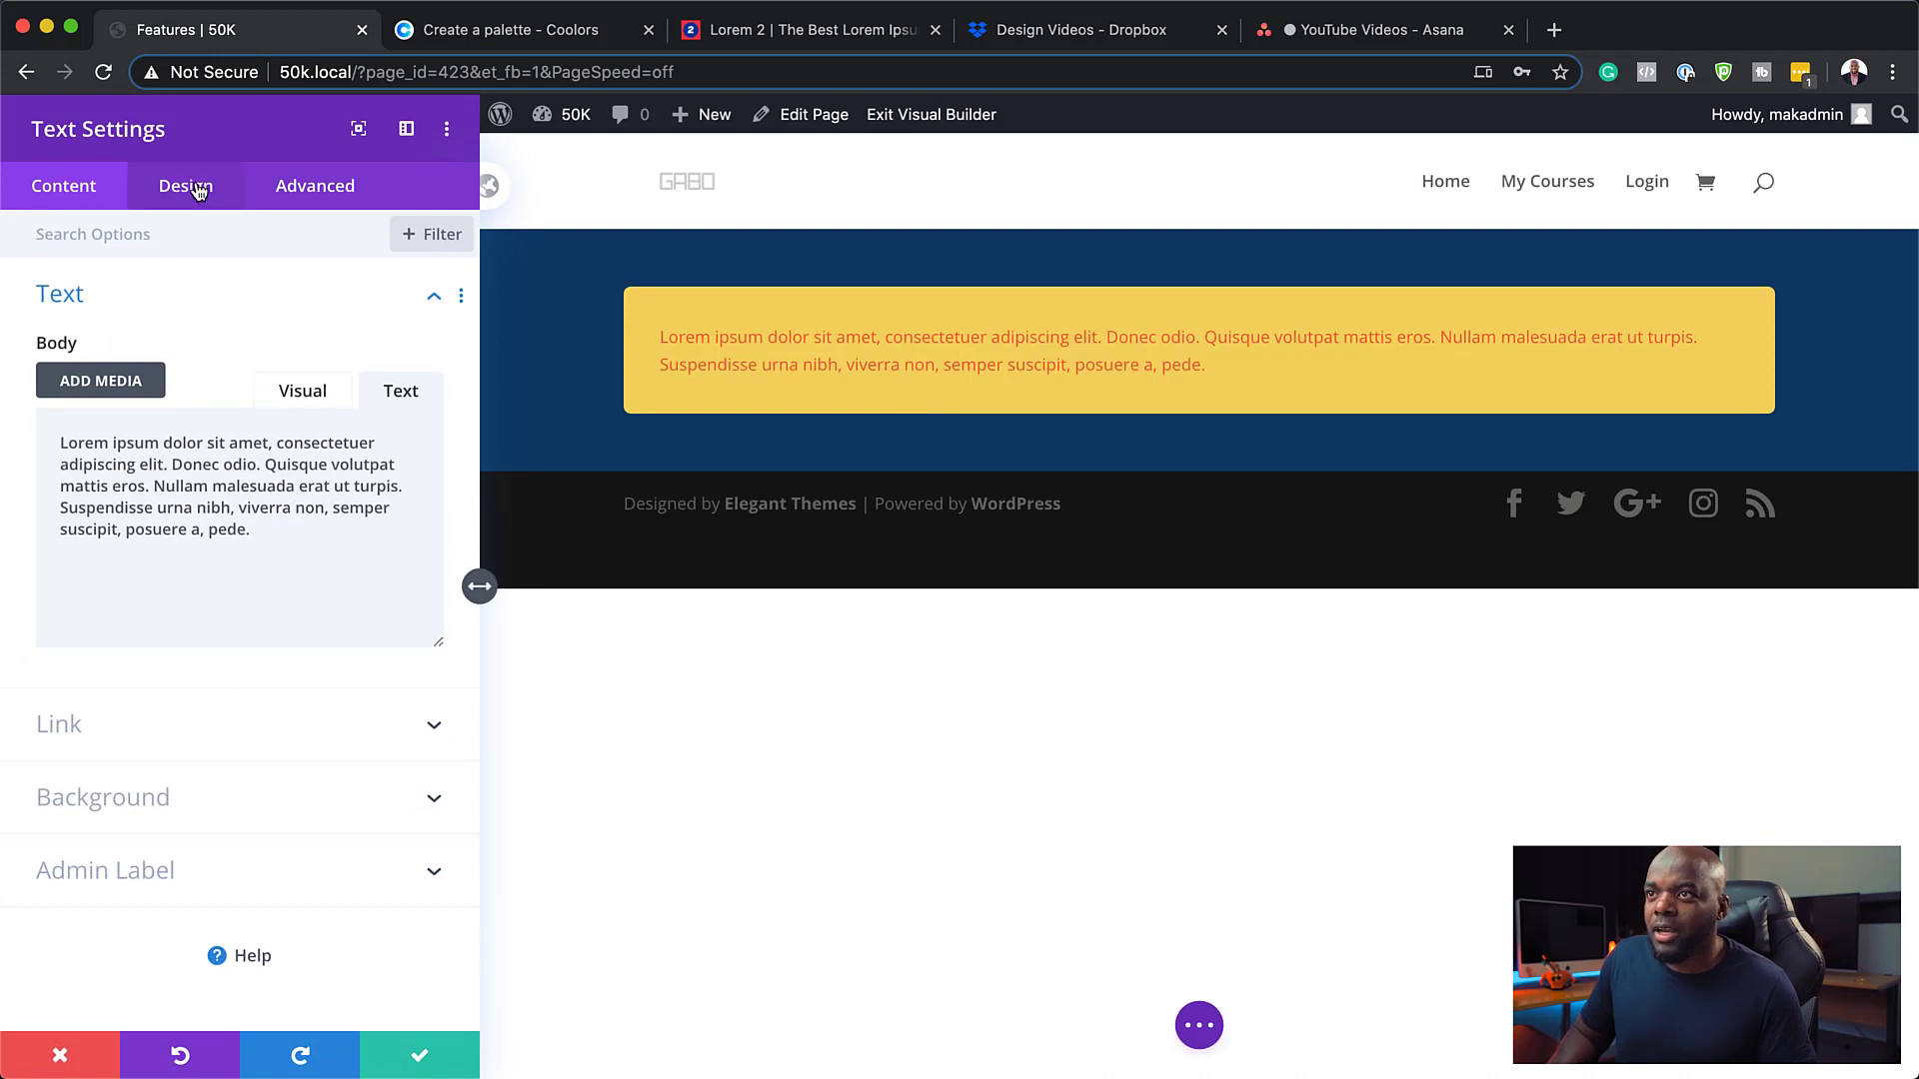
{"action": "left_click", "coordinate": [199, 190]}
{"action": "left_click", "coordinate": [86, 302]}
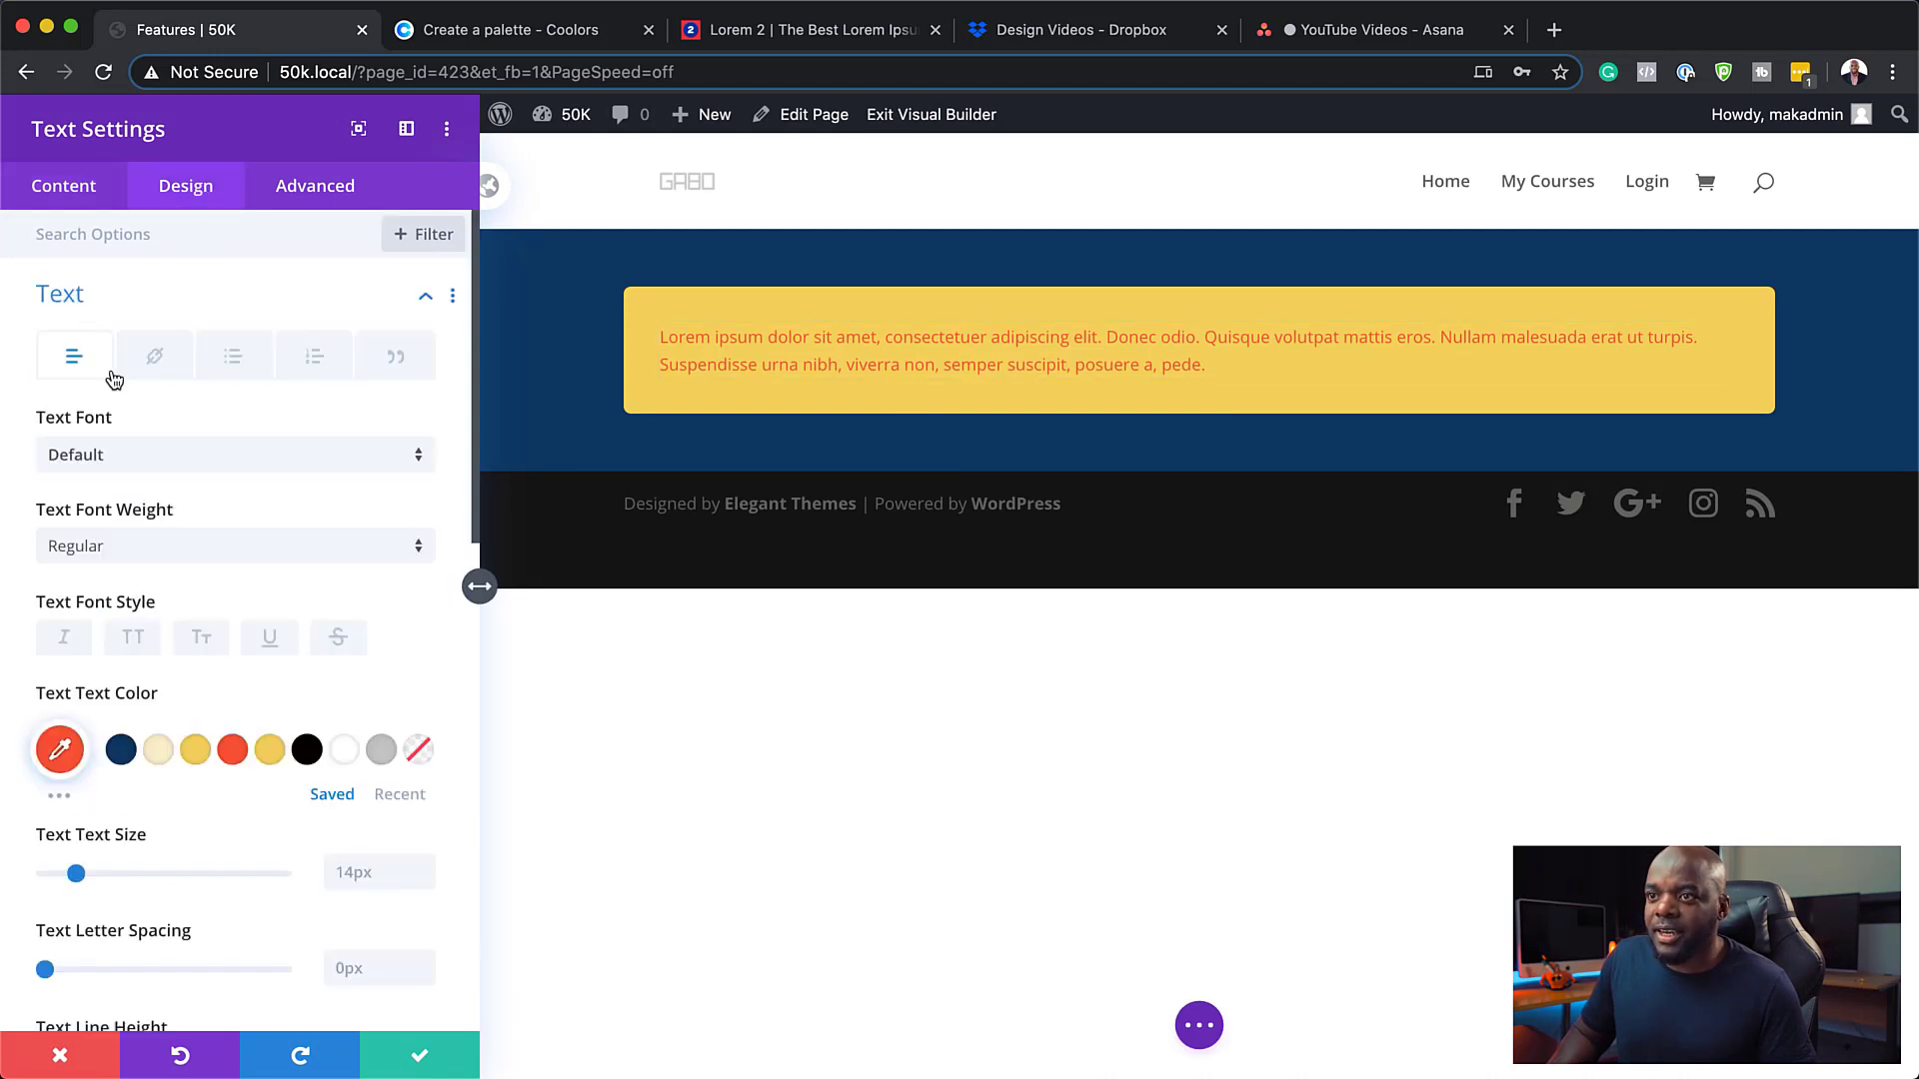
{"action": "left_click", "coordinate": [233, 756]}
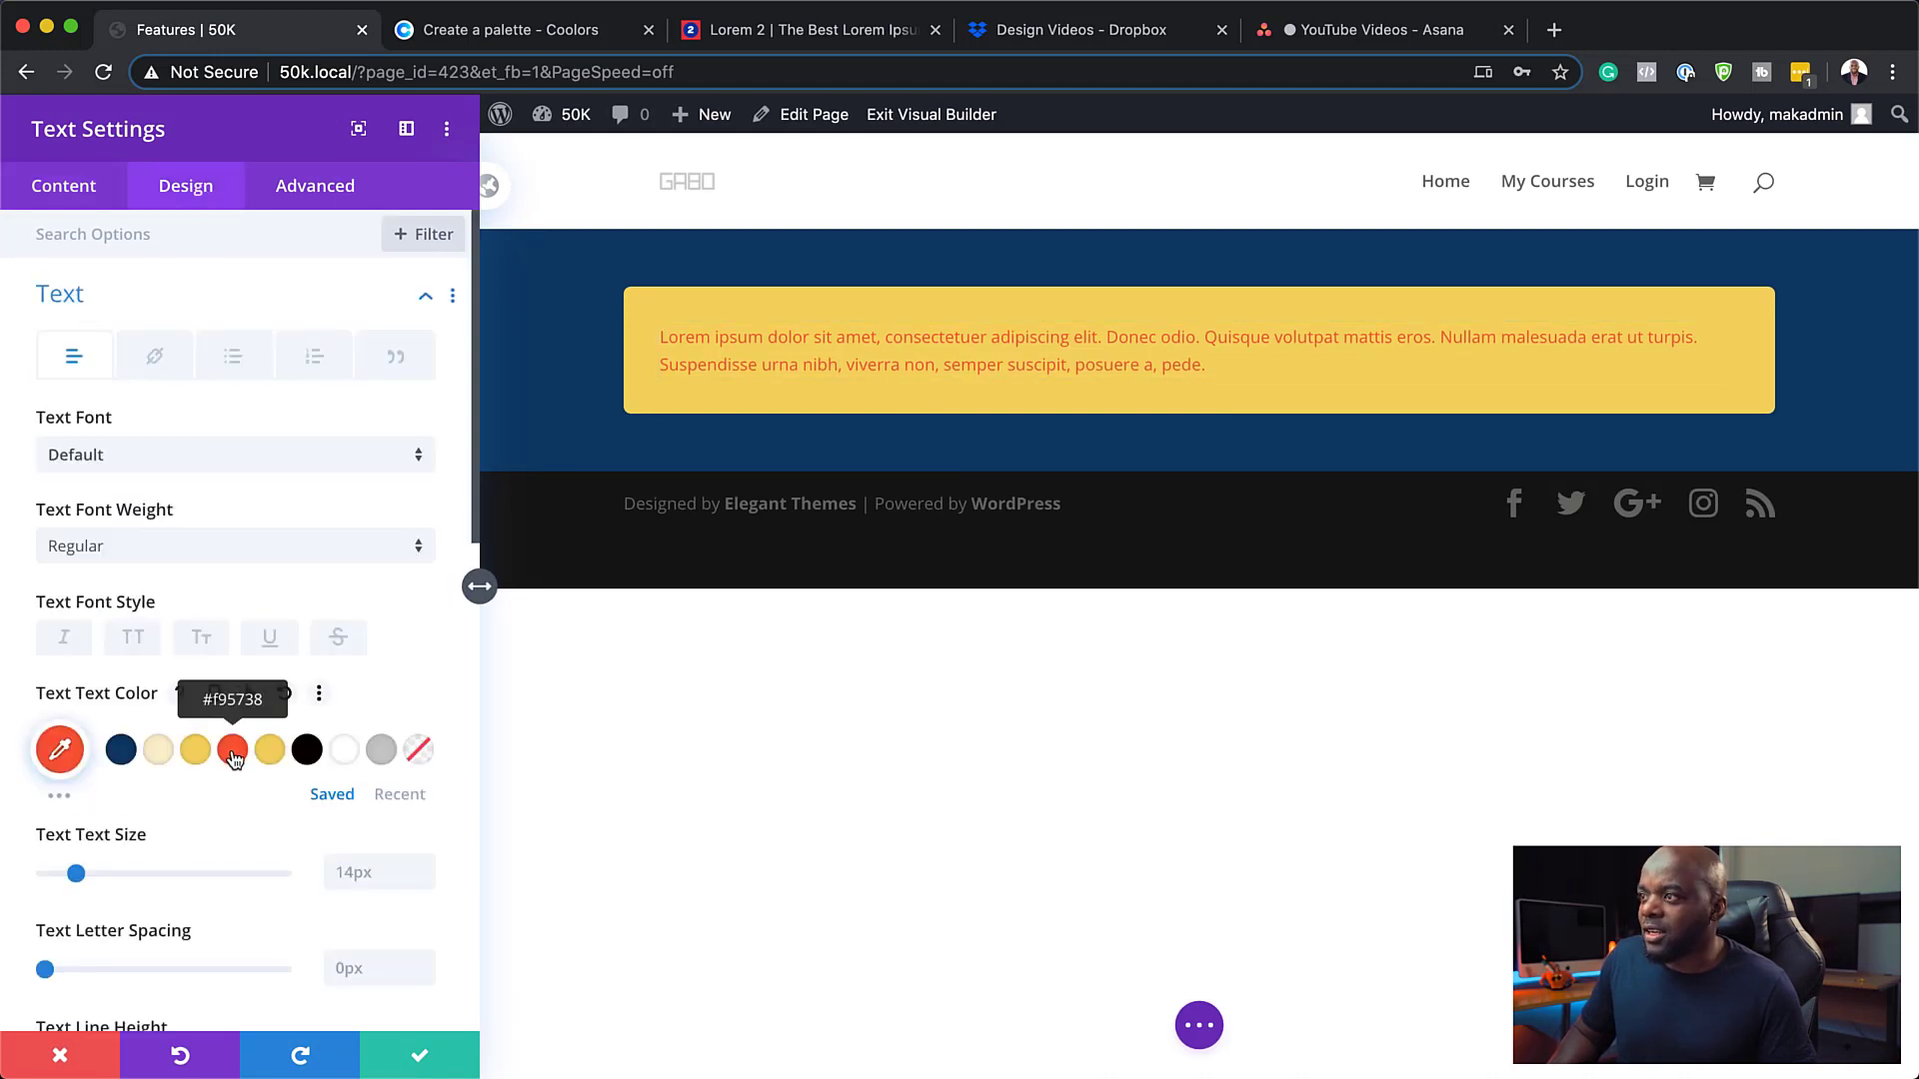
{"action": "left_click", "coordinate": [306, 751]}
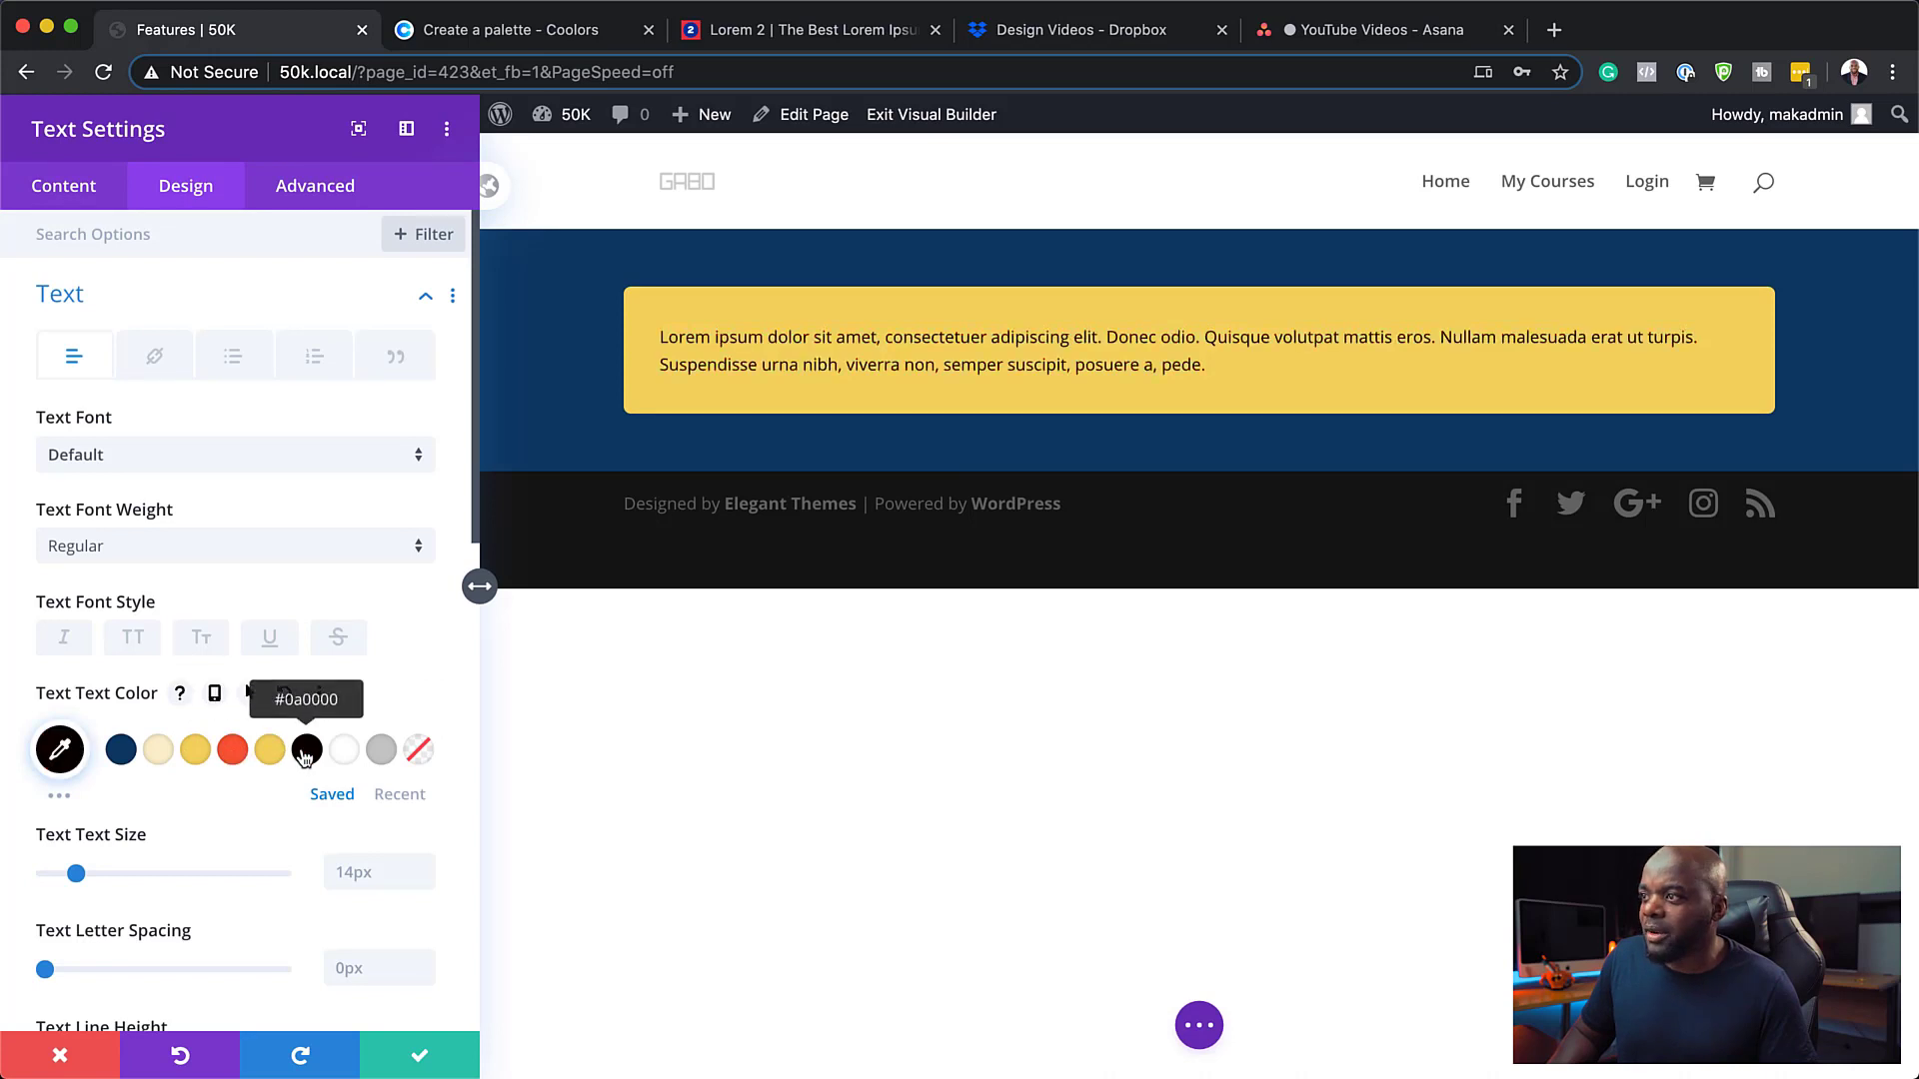
{"action": "left_click", "coordinate": [121, 756]}
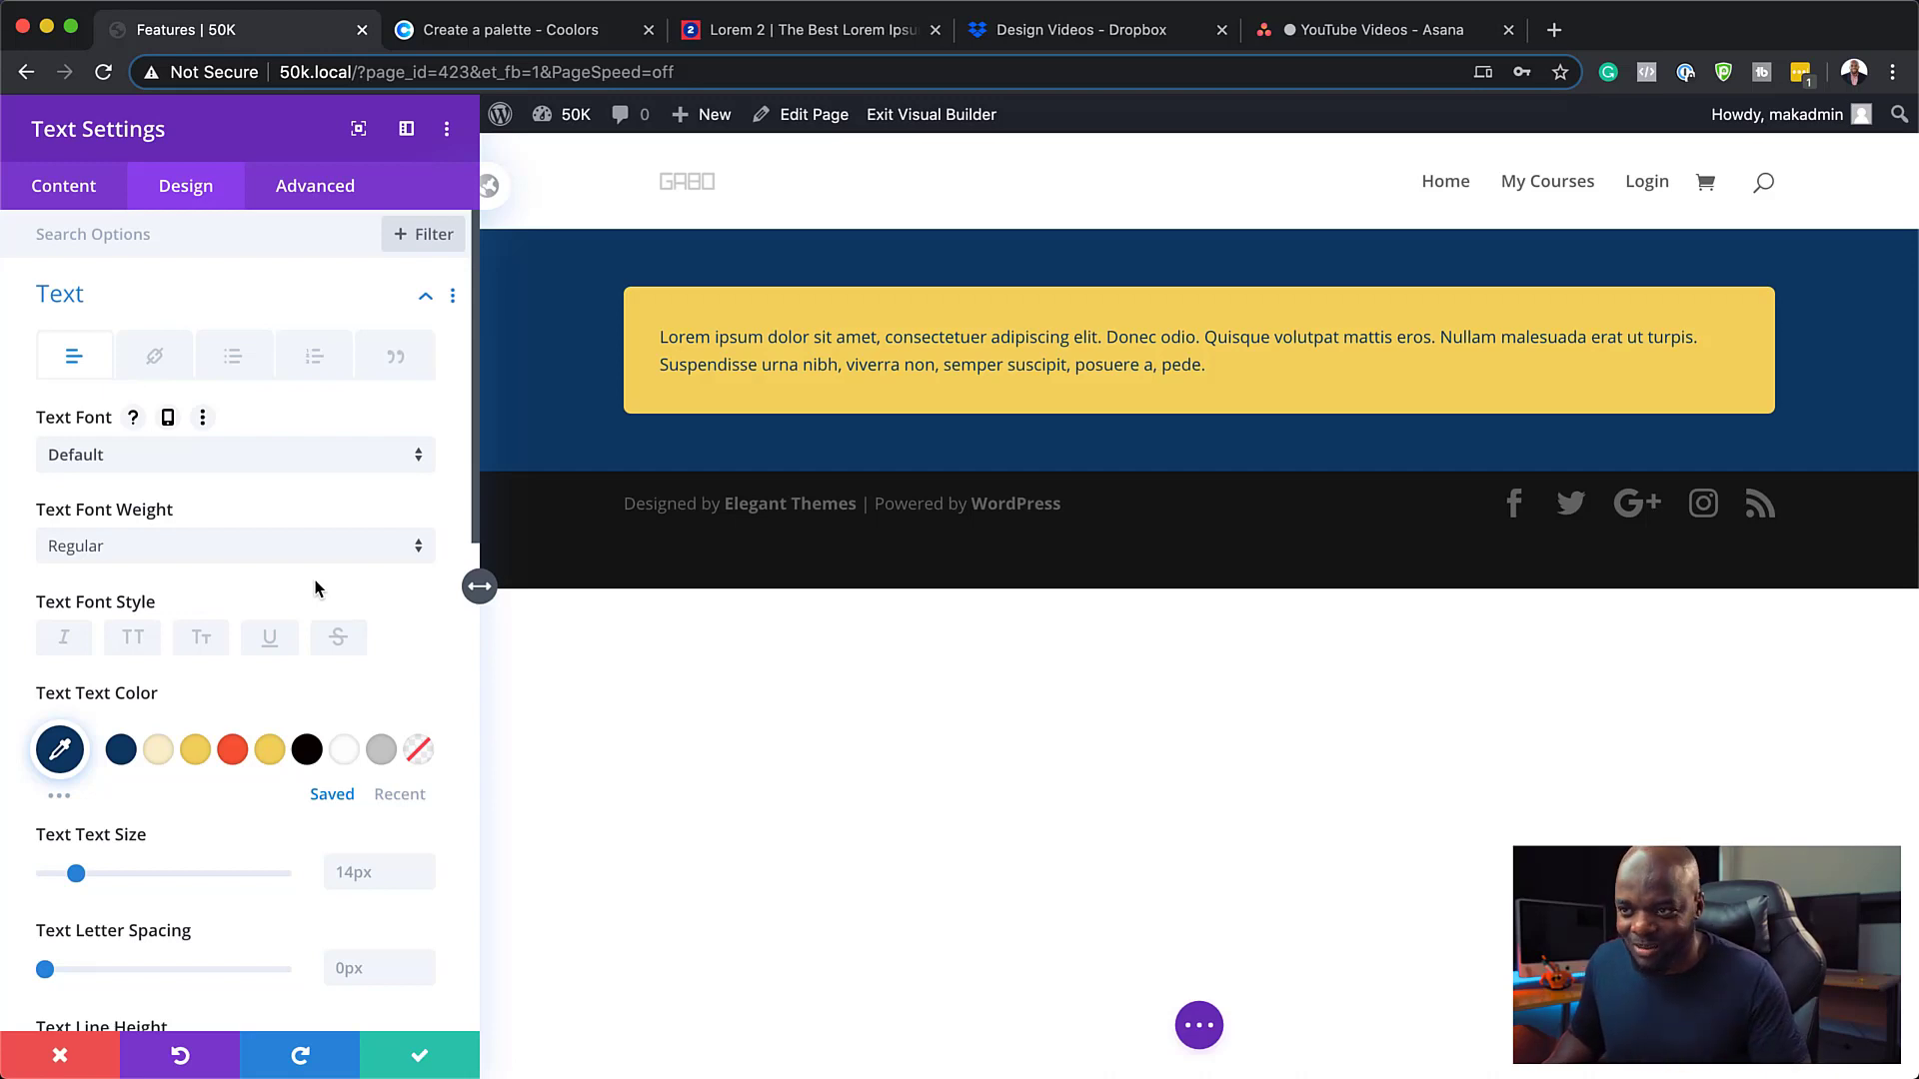
Expand the saved palette's related shades, try a dark brown as the text color and return it to navy
{"action": "left_click", "coordinate": [62, 796]}
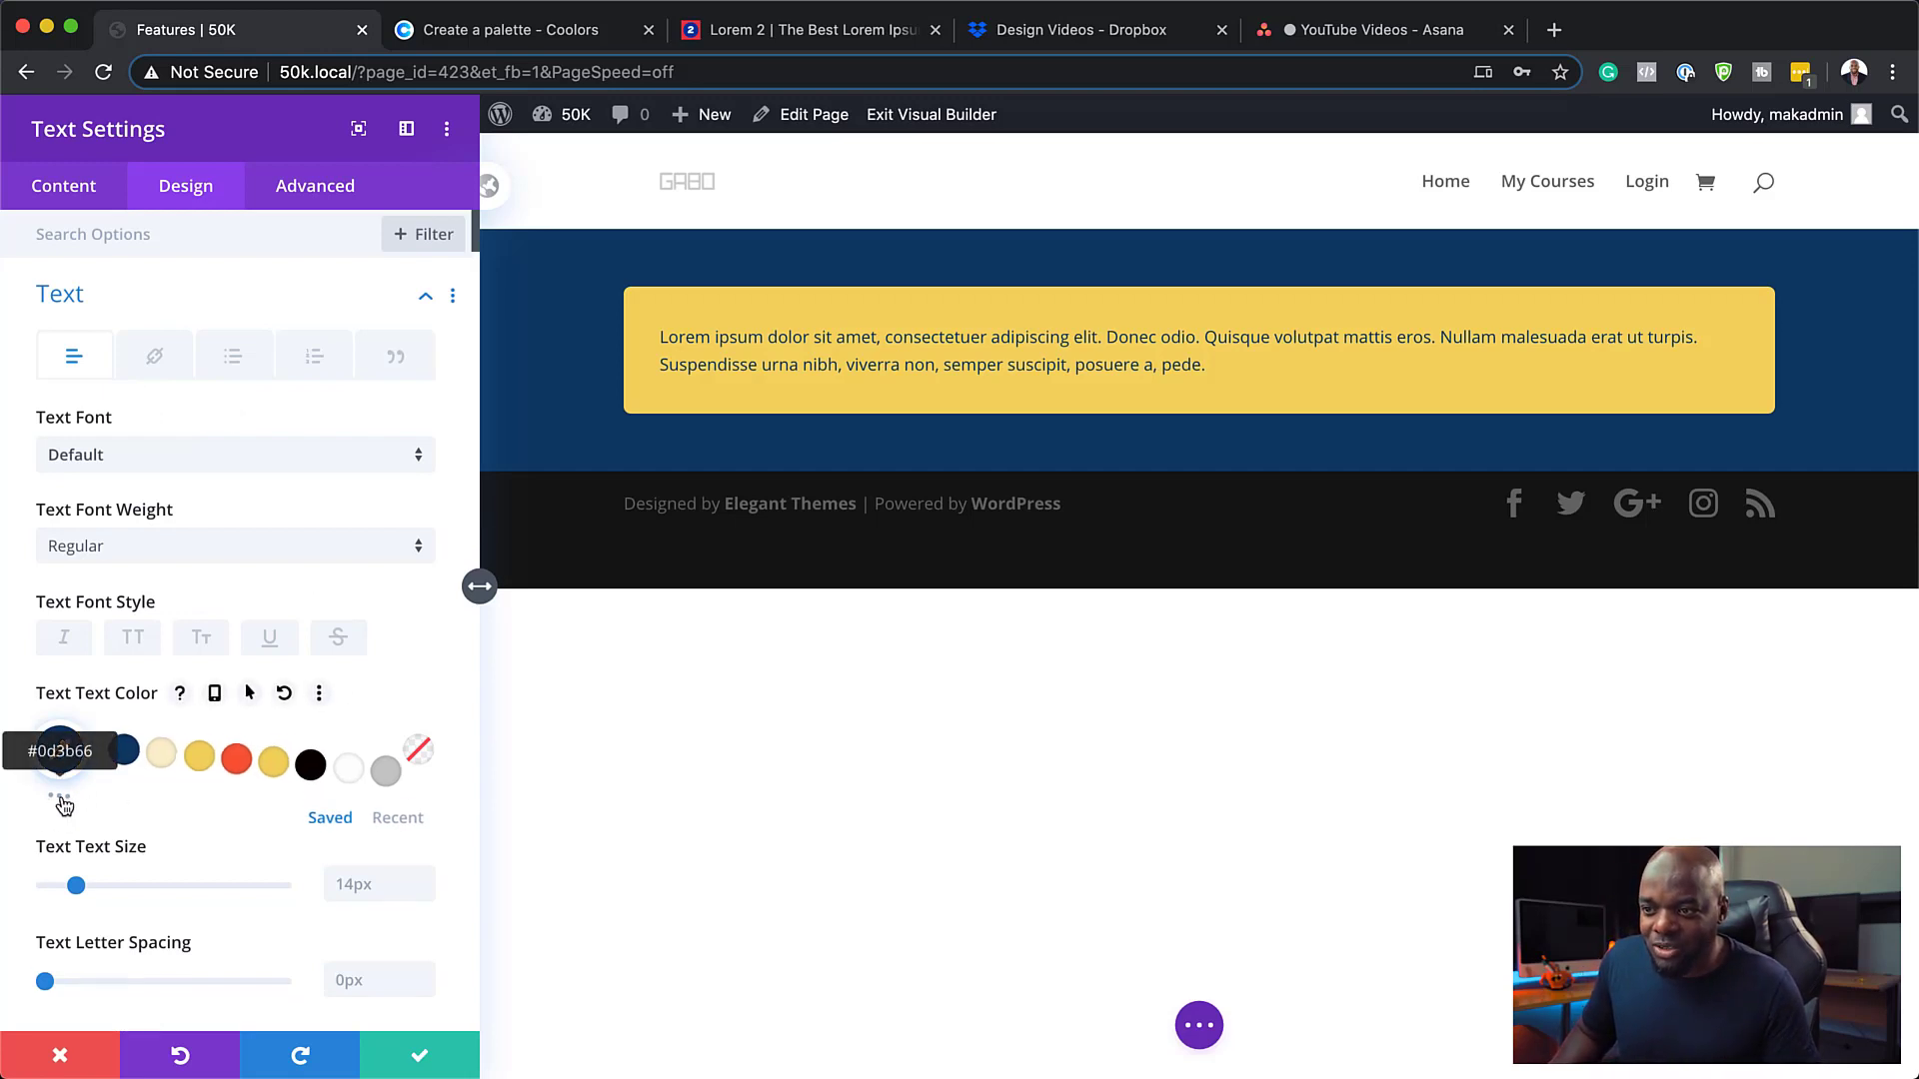
{"action": "scroll", "coordinate": [60, 805], "scroll_direction": "down", "scroll_amount": 2}
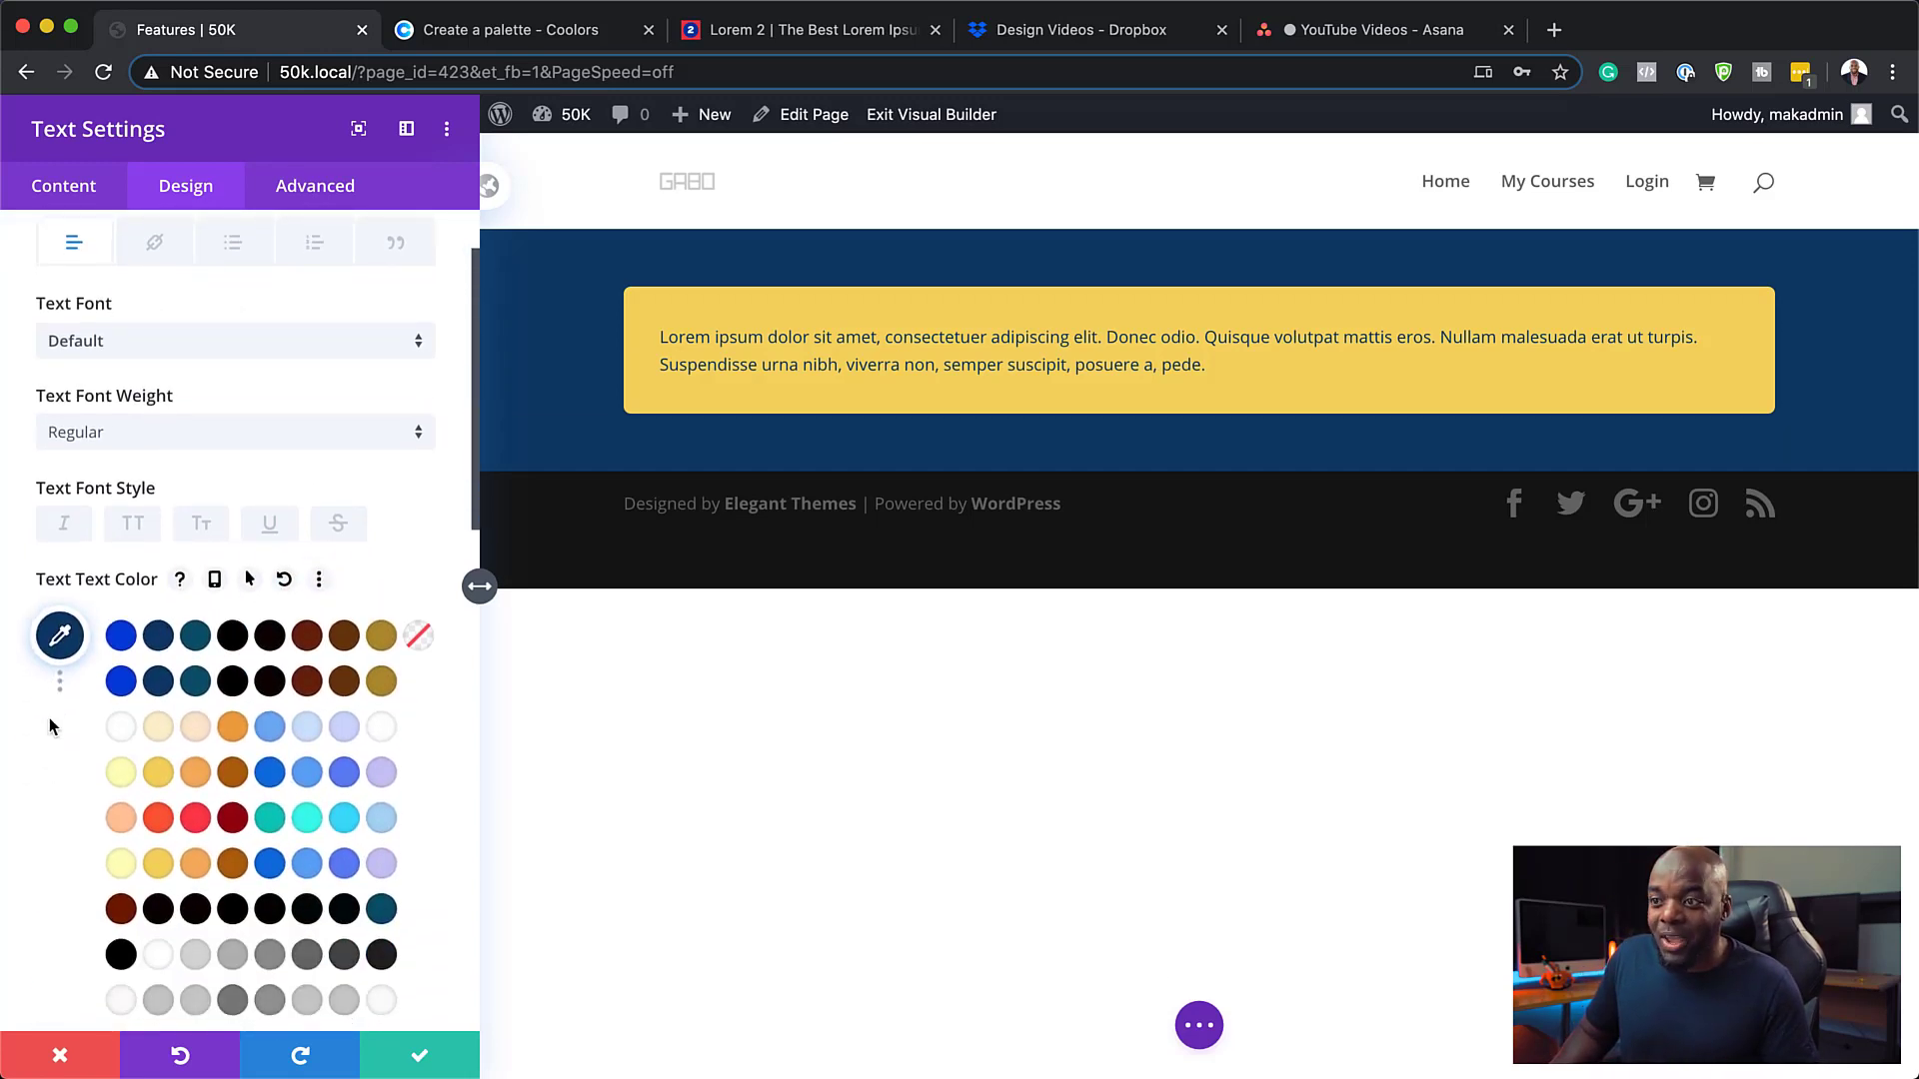
{"action": "scroll", "coordinate": [45, 797], "scroll_direction": "down", "scroll_amount": 1}
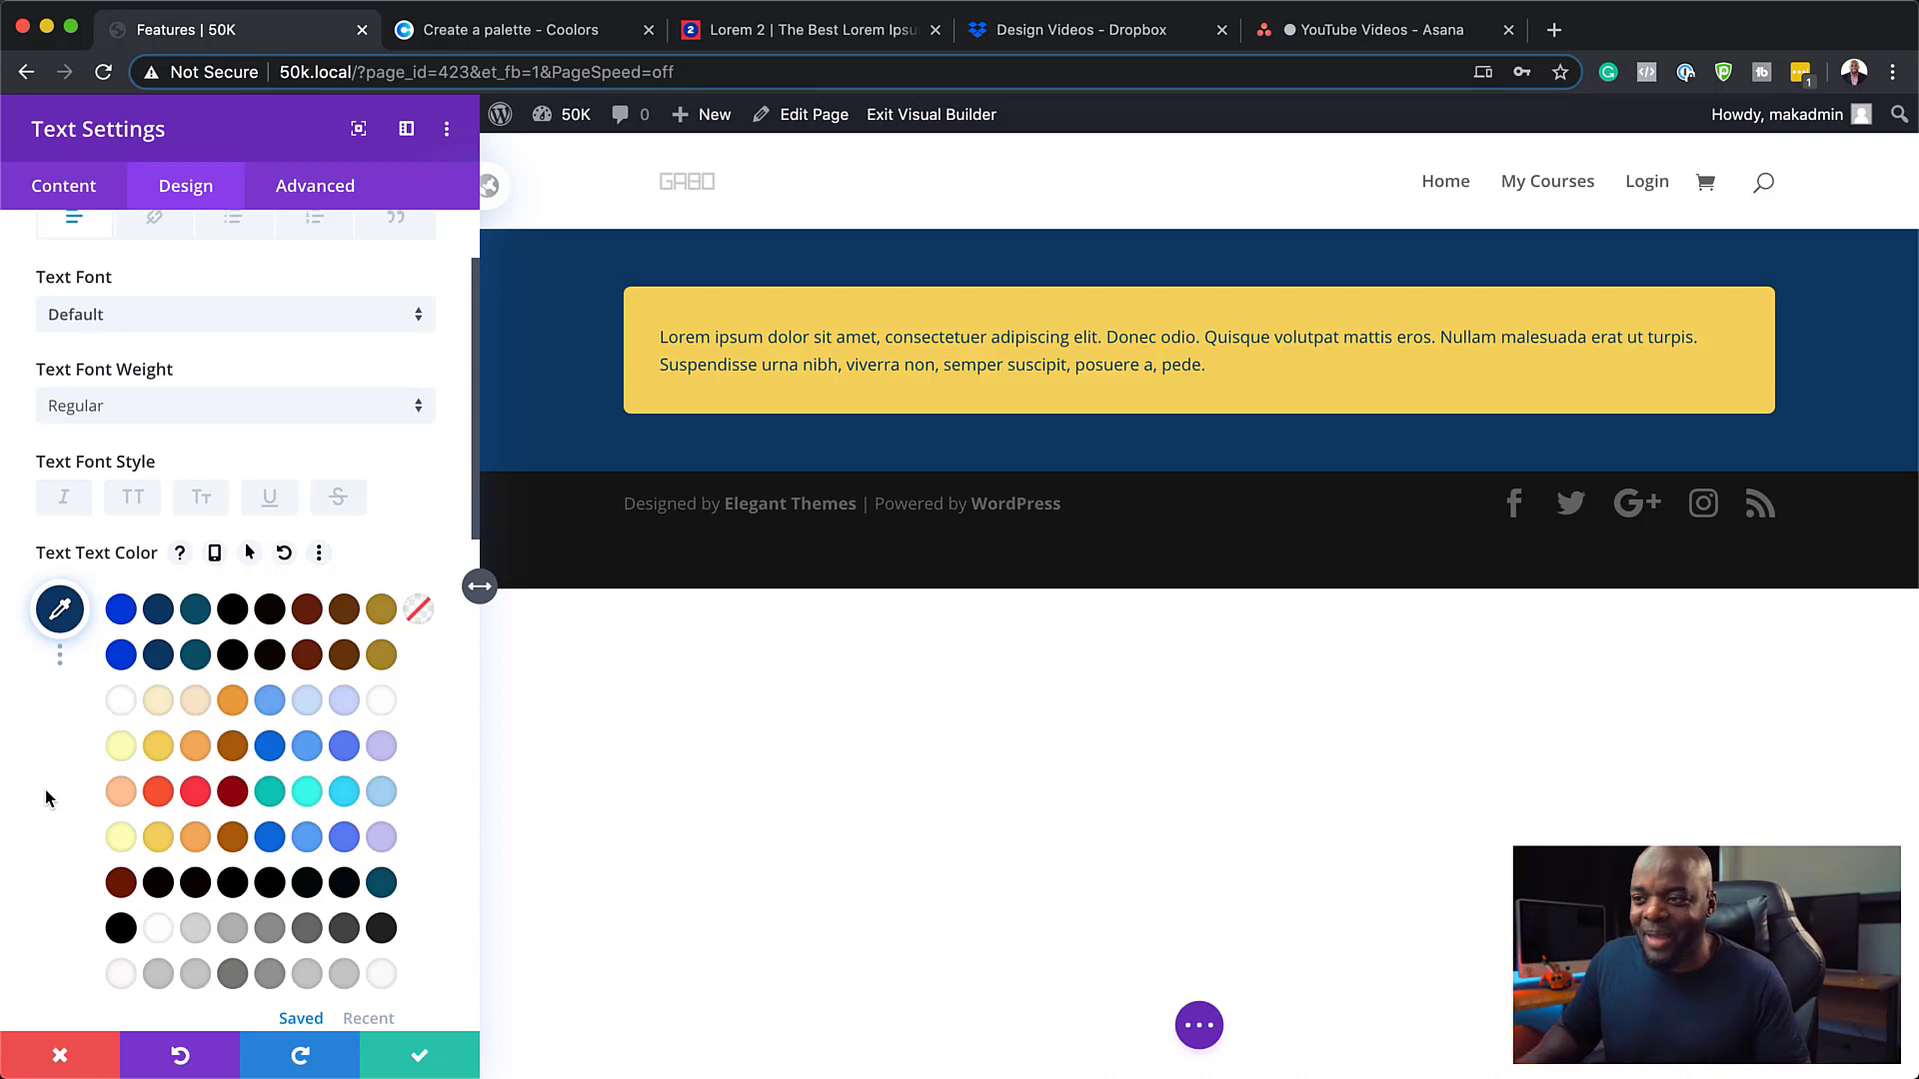
{"action": "left_click", "coordinate": [307, 608]}
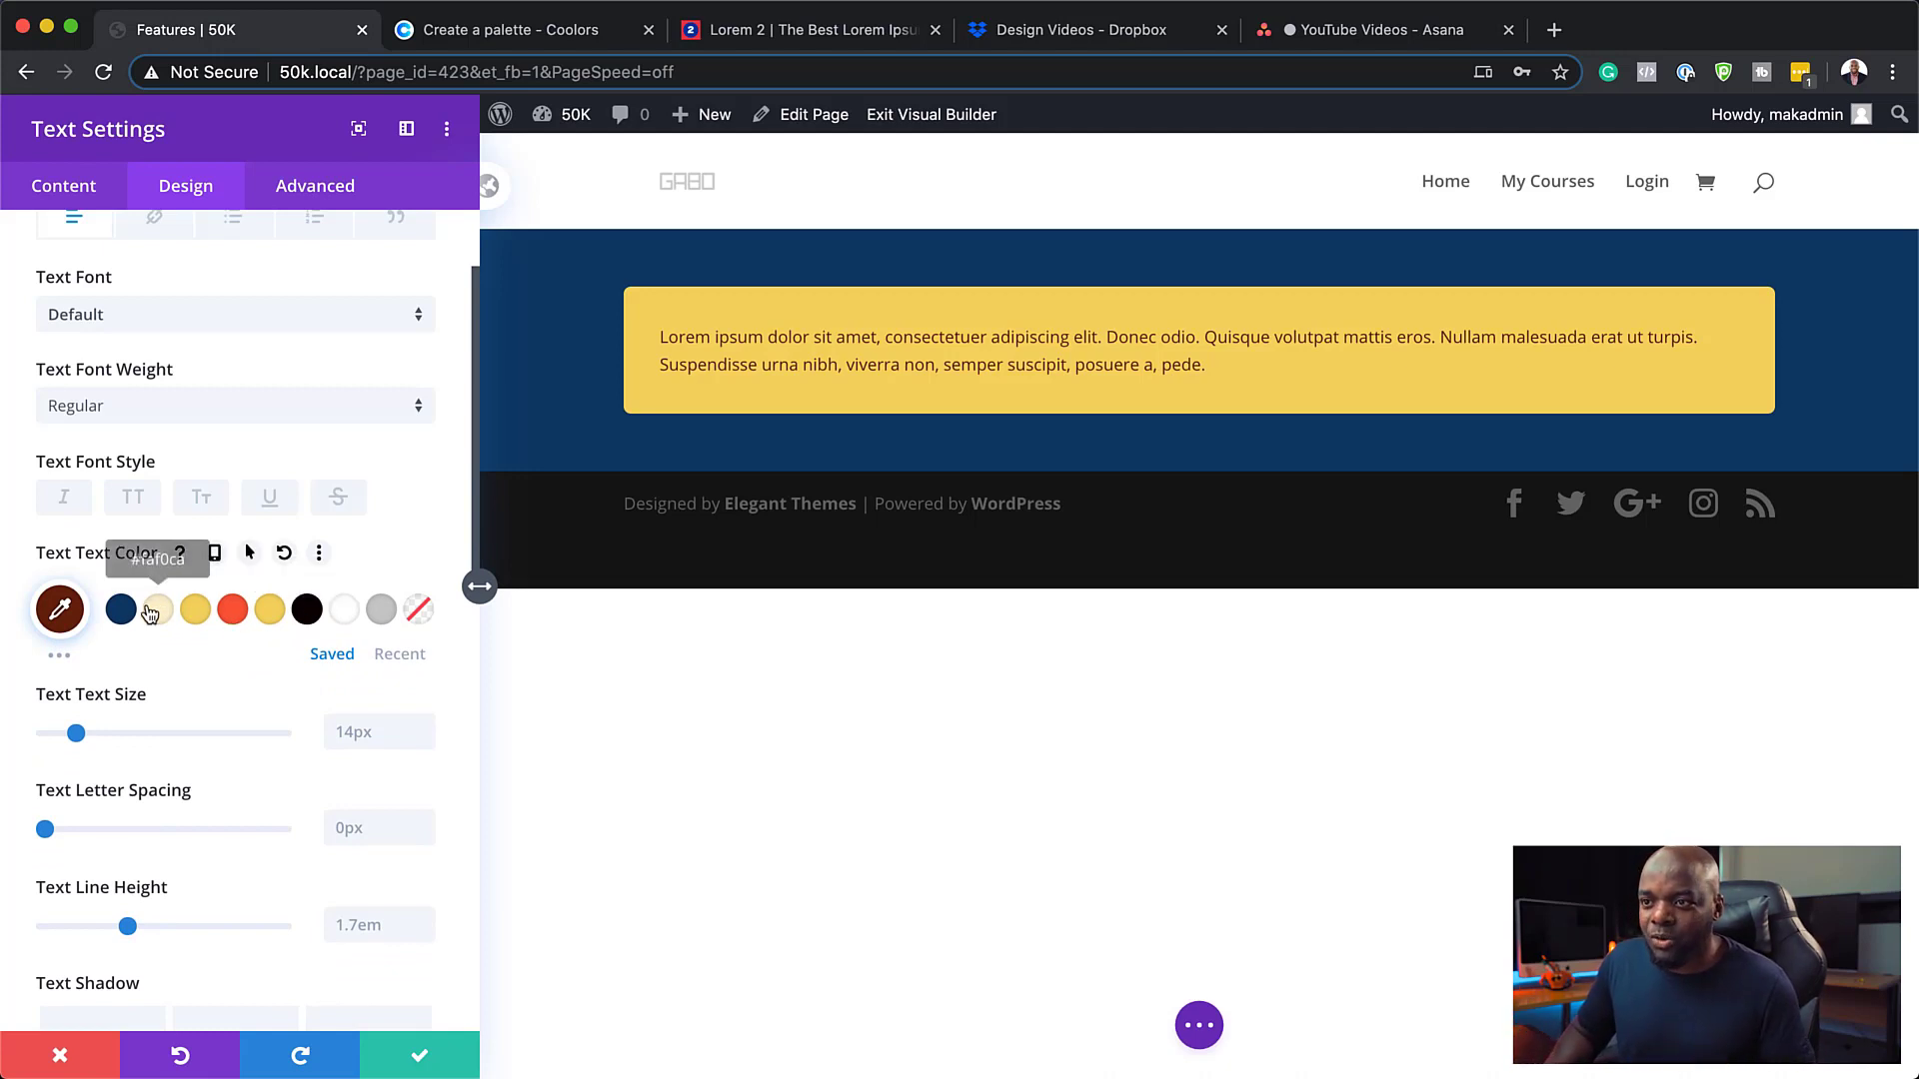
{"action": "mouse_move", "coordinate": [66, 661]}
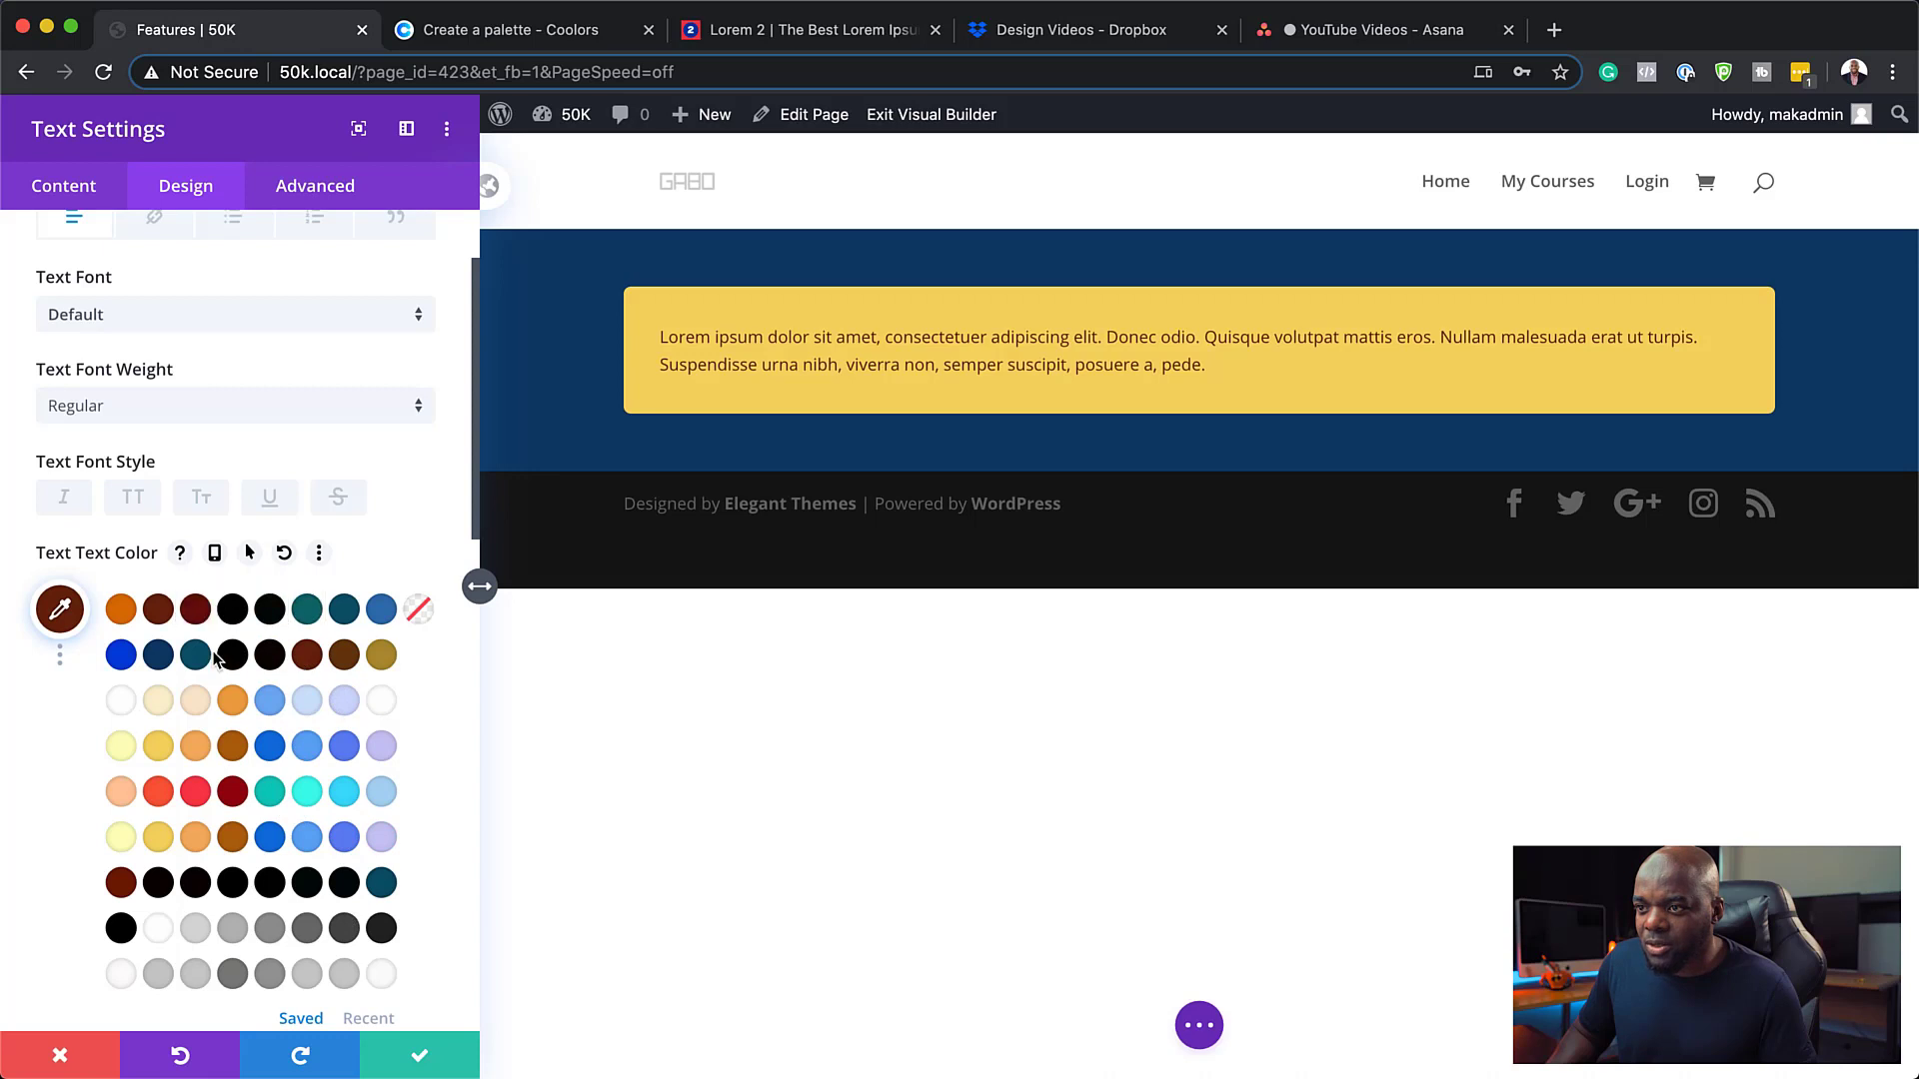
{"action": "left_click", "coordinate": [158, 655]}
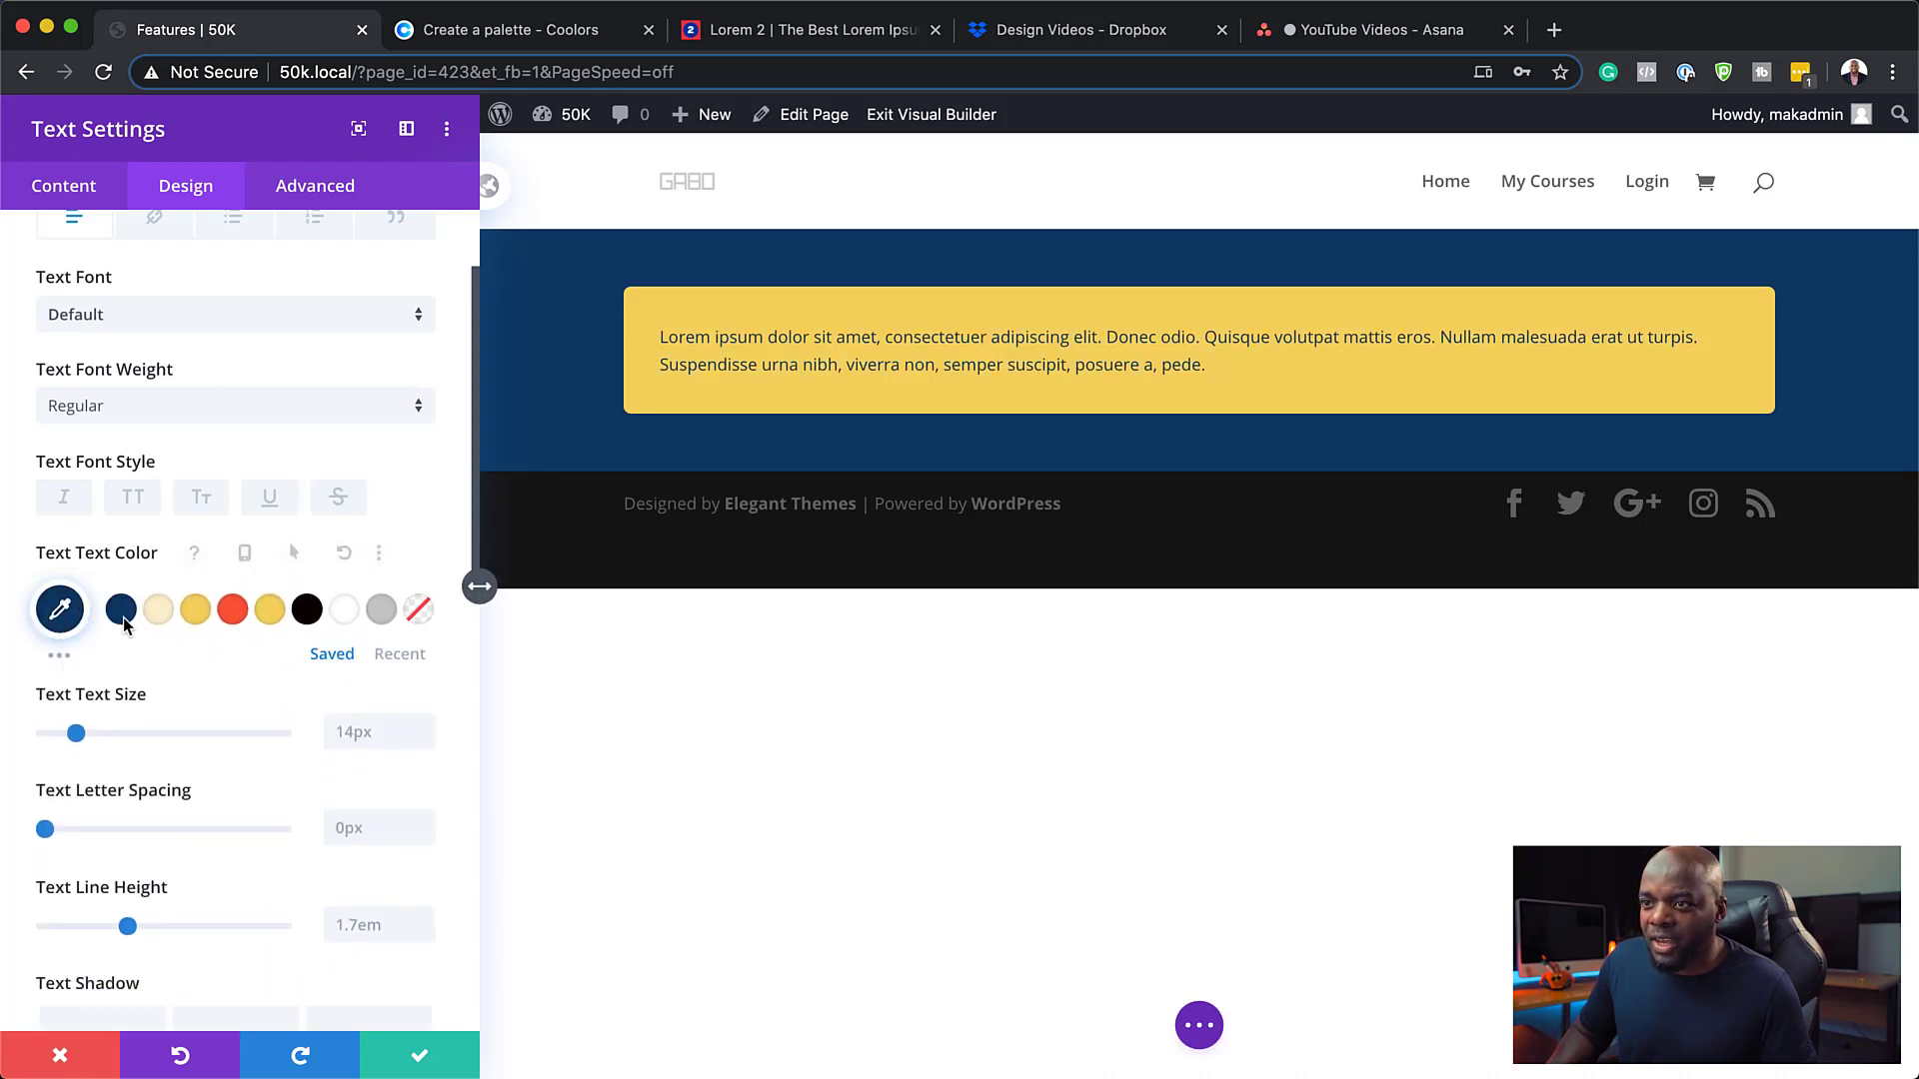
Set the text color to a dark red from the expanded related shades and save the text settings
{"action": "left_click", "coordinate": [62, 654]}
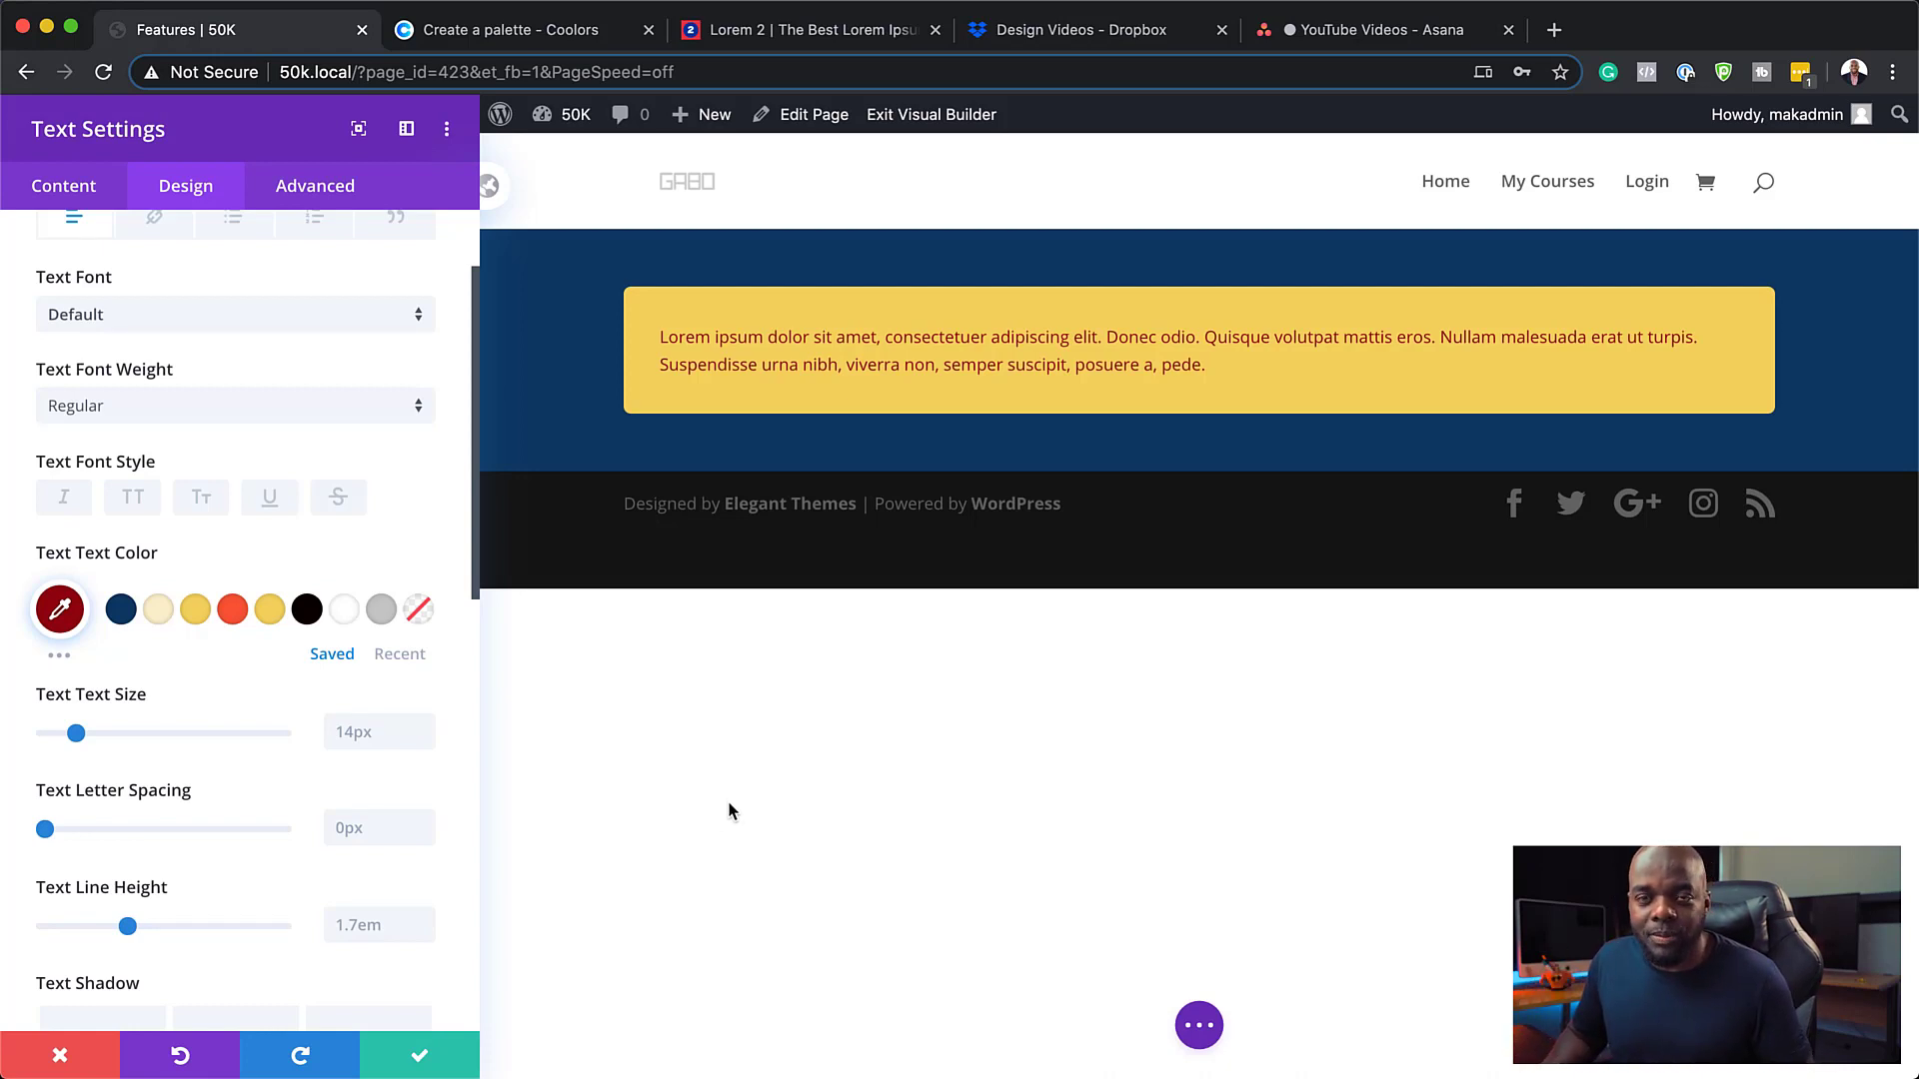
{"action": "left_click", "coordinate": [879, 362]}
{"action": "left_click", "coordinate": [728, 669]}
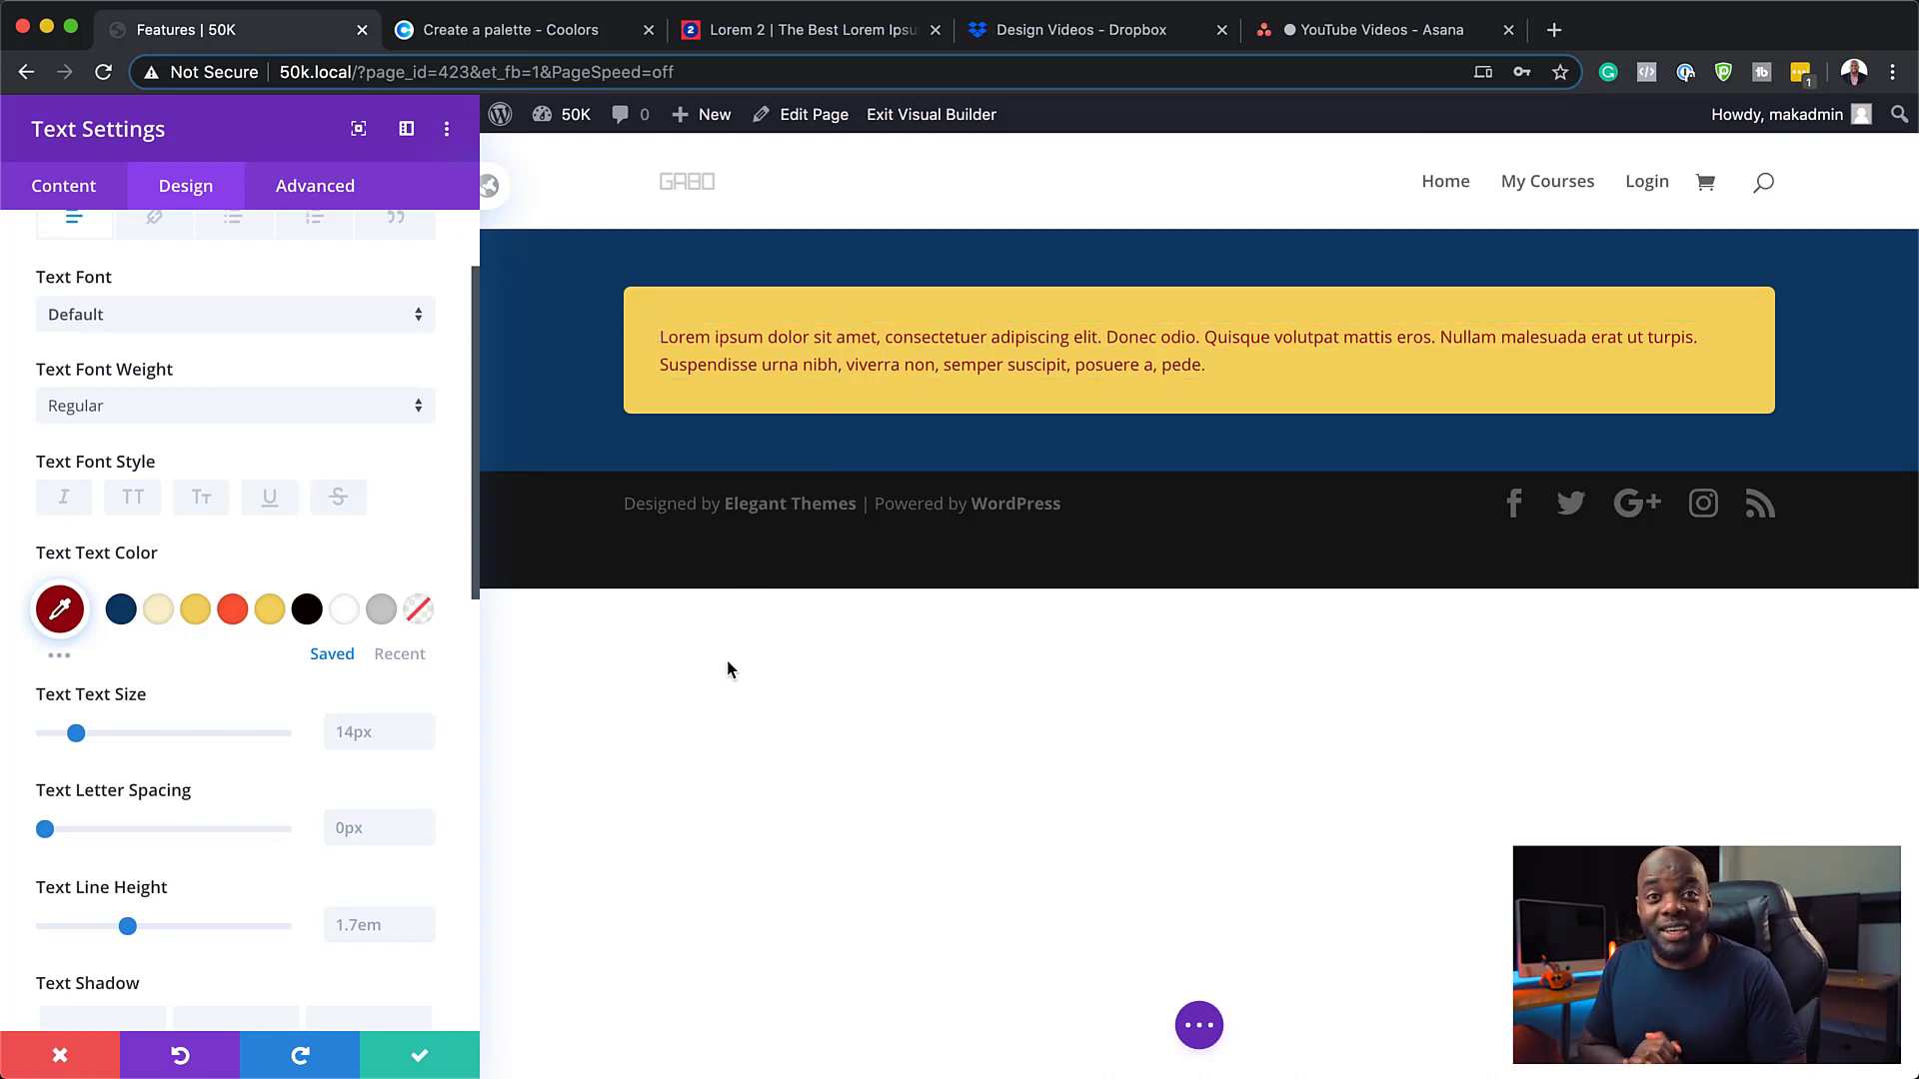
{"action": "left_click", "coordinate": [421, 1059]}
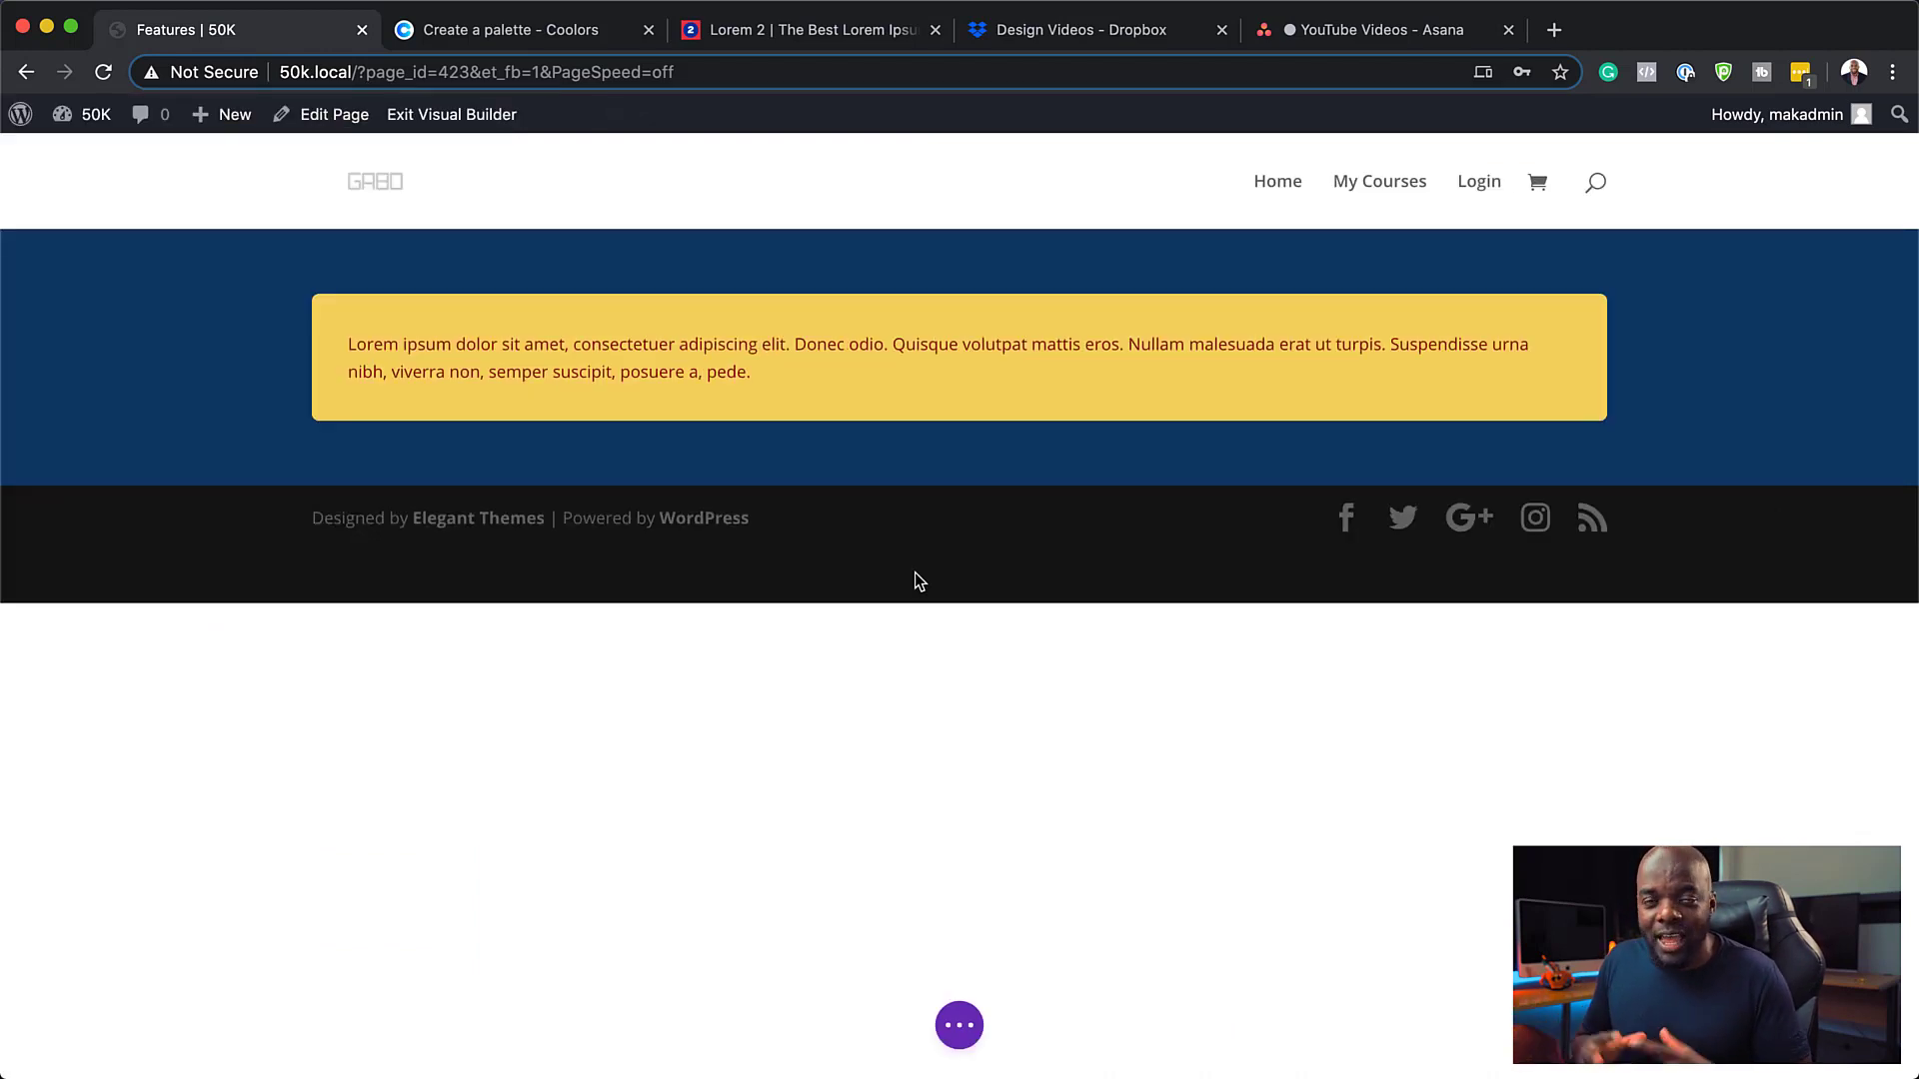
Add a regular section with a single-column row below the blue section and insert an Email Optin module in it
{"action": "left_click", "coordinate": [957, 488]}
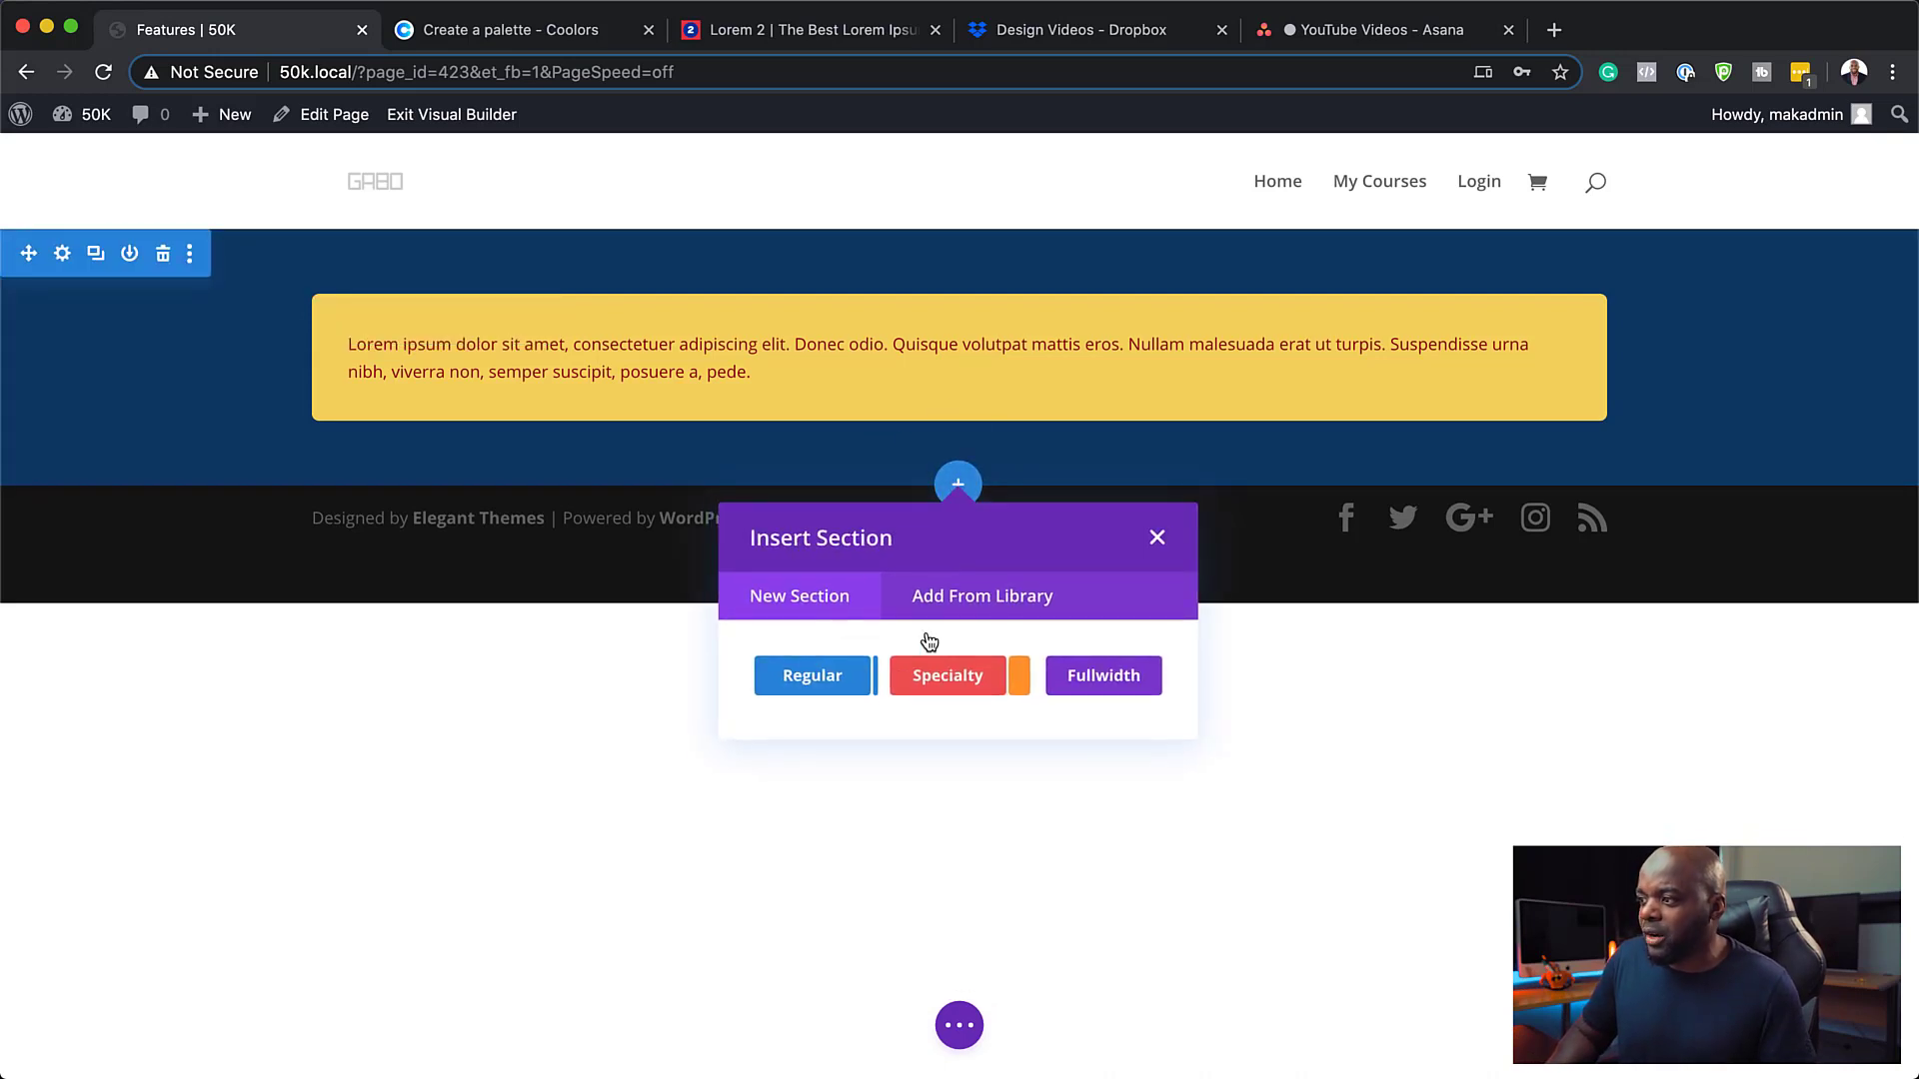
{"action": "left_click", "coordinate": [827, 686]}
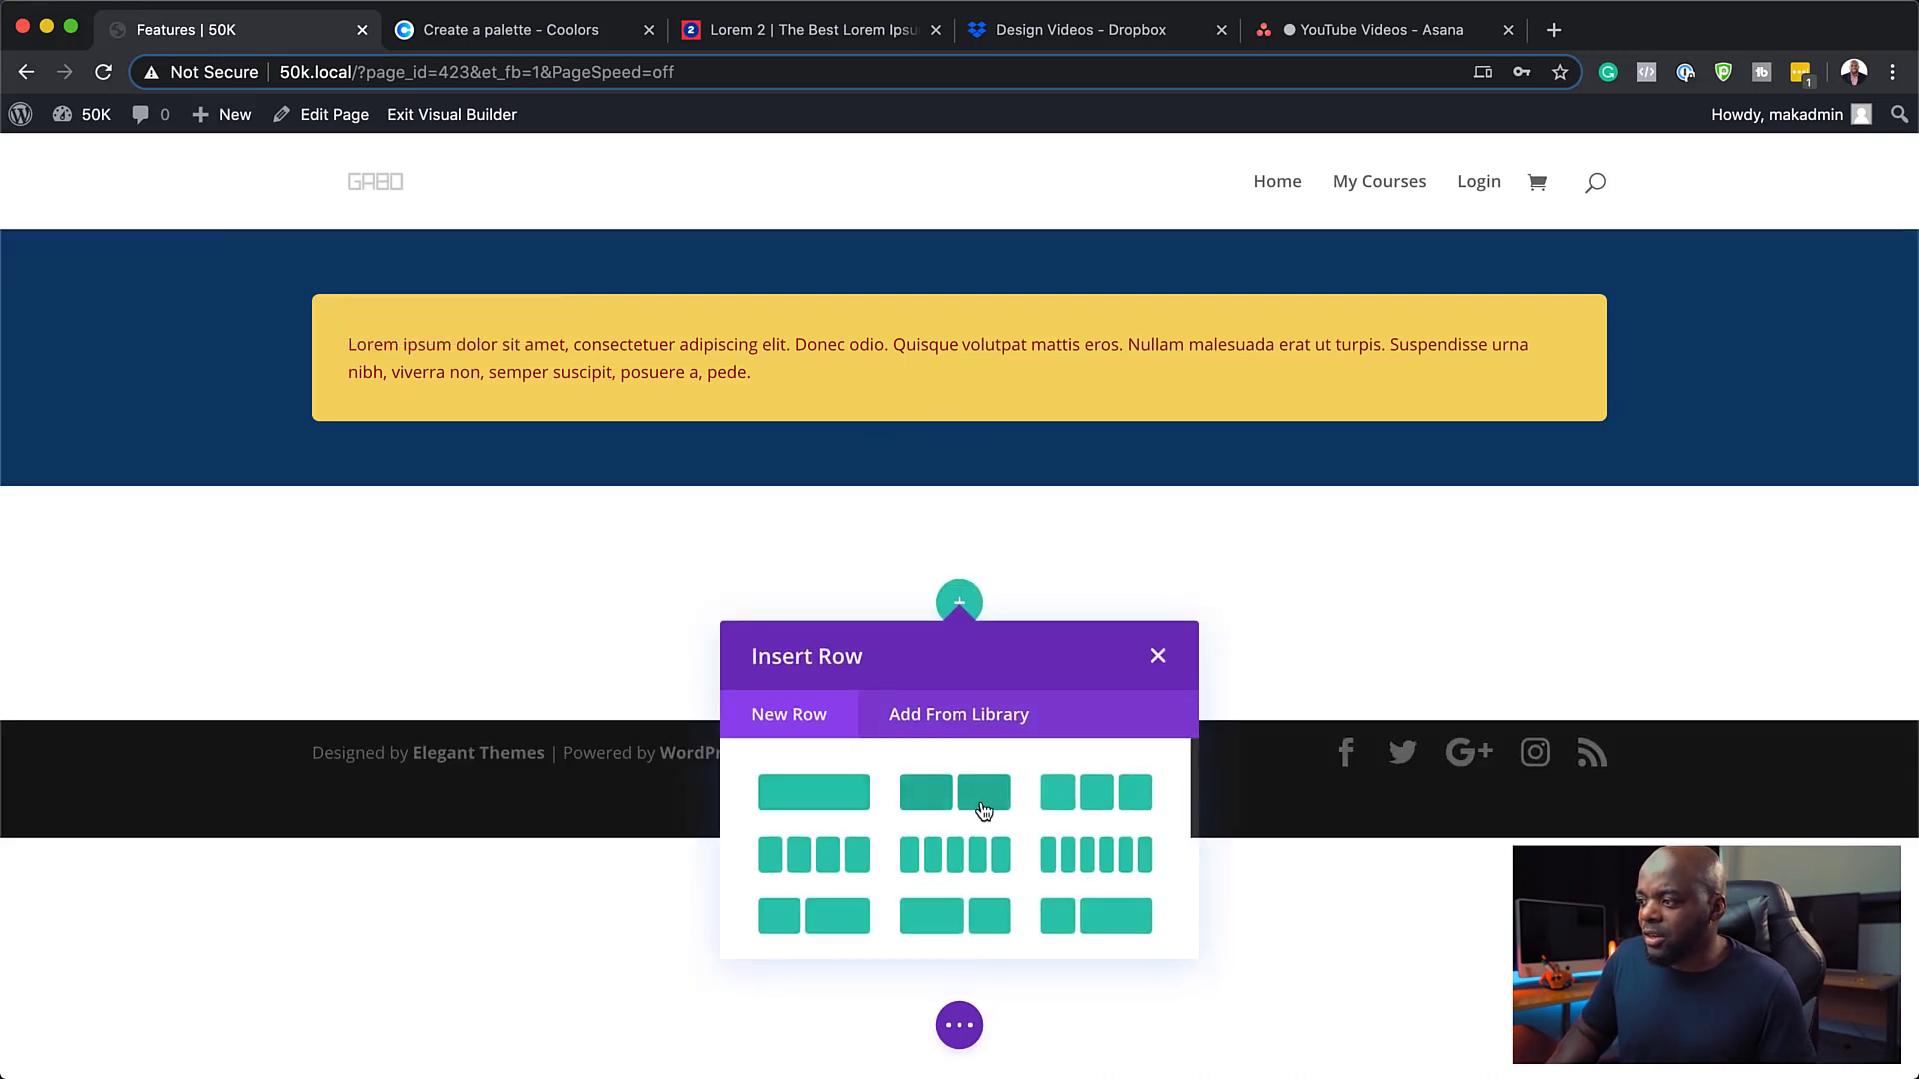
{"action": "left_click", "coordinate": [866, 795]}
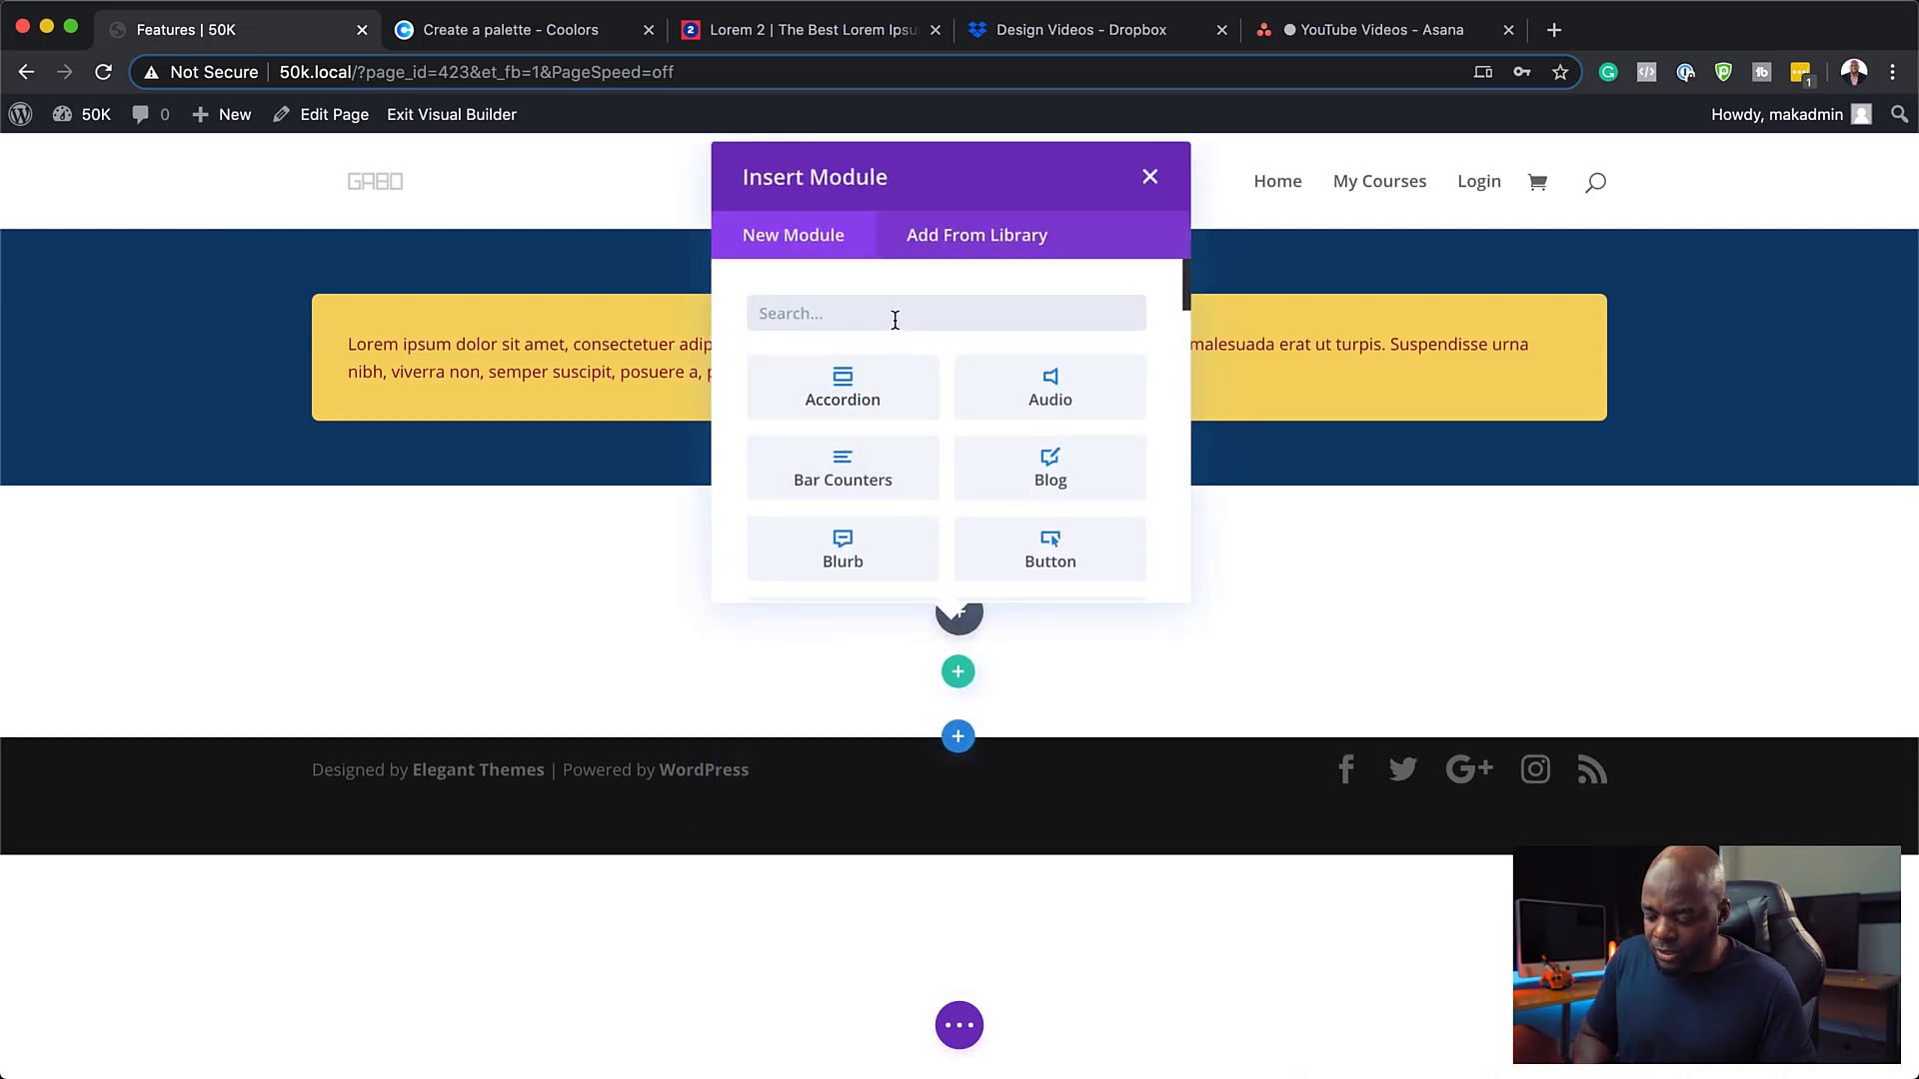
{"action": "type", "text": "opti"}
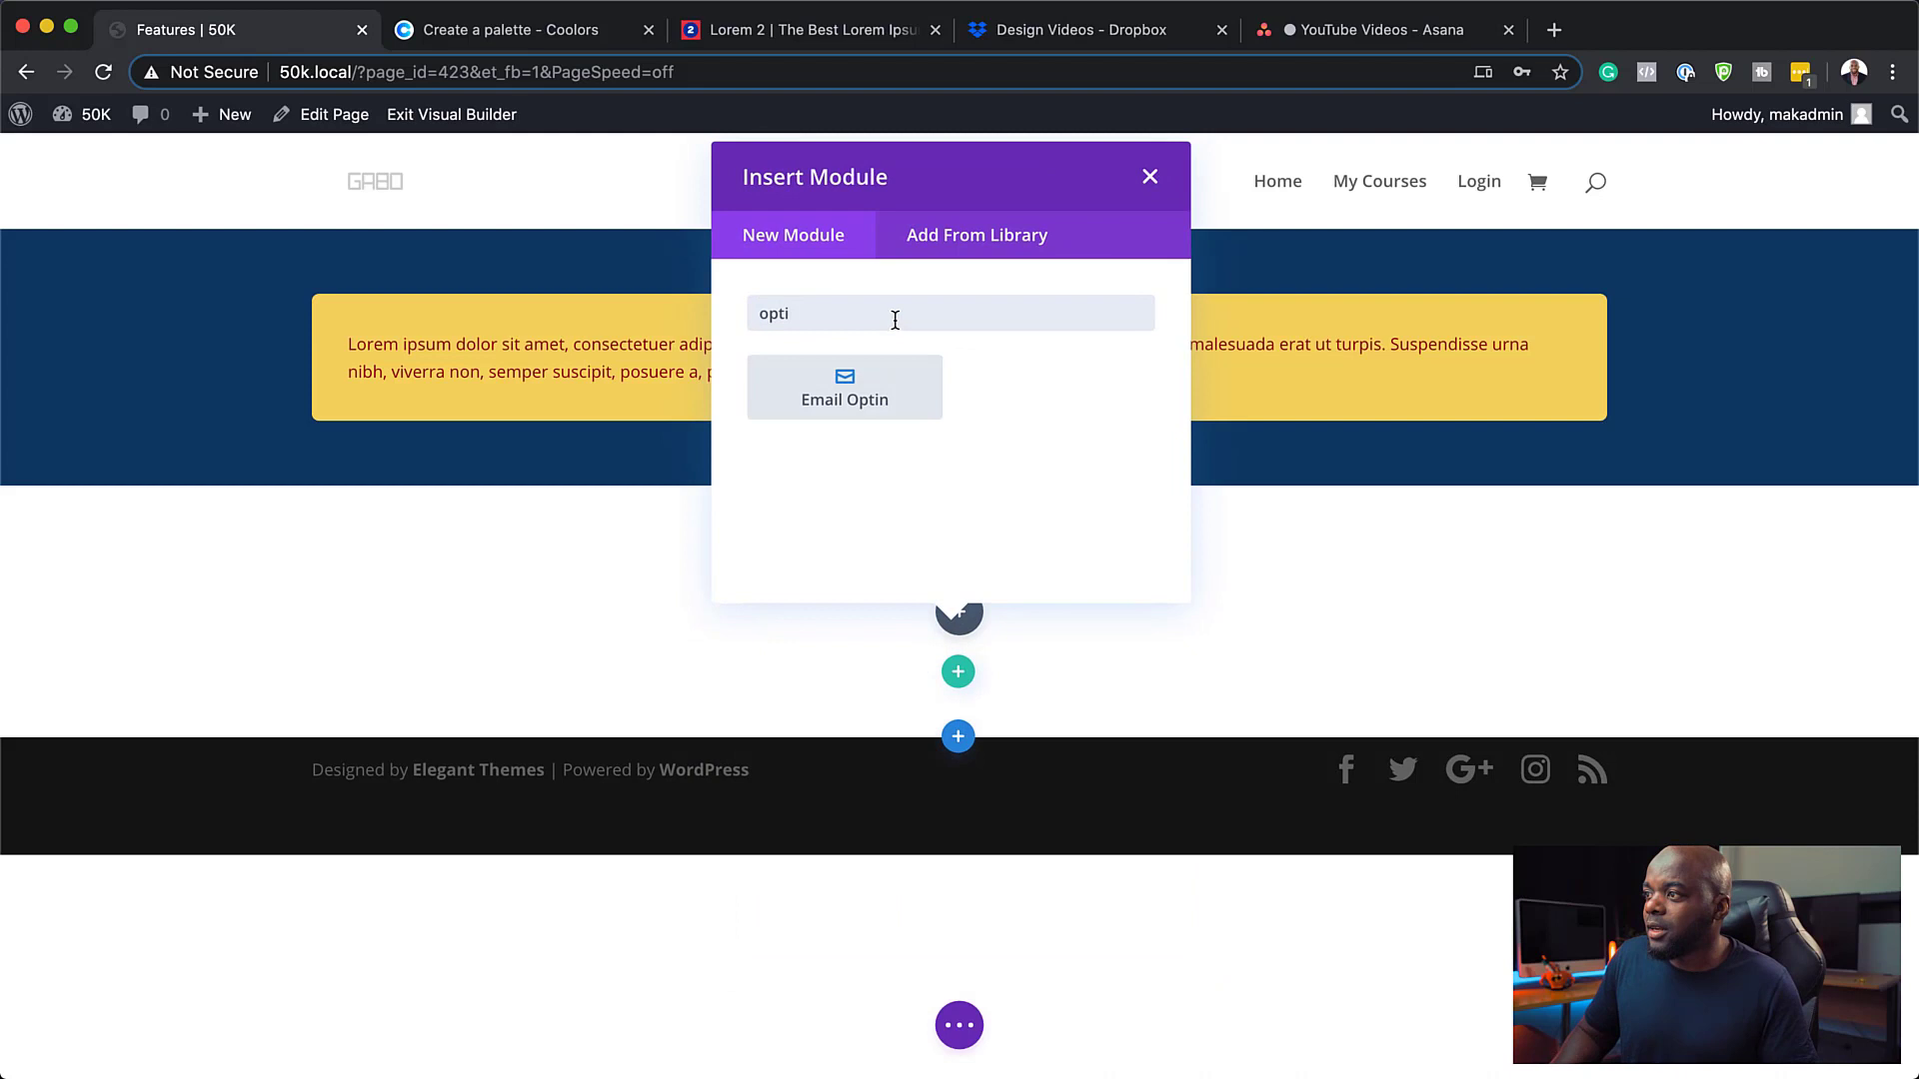
{"action": "left_click", "coordinate": [845, 398]}
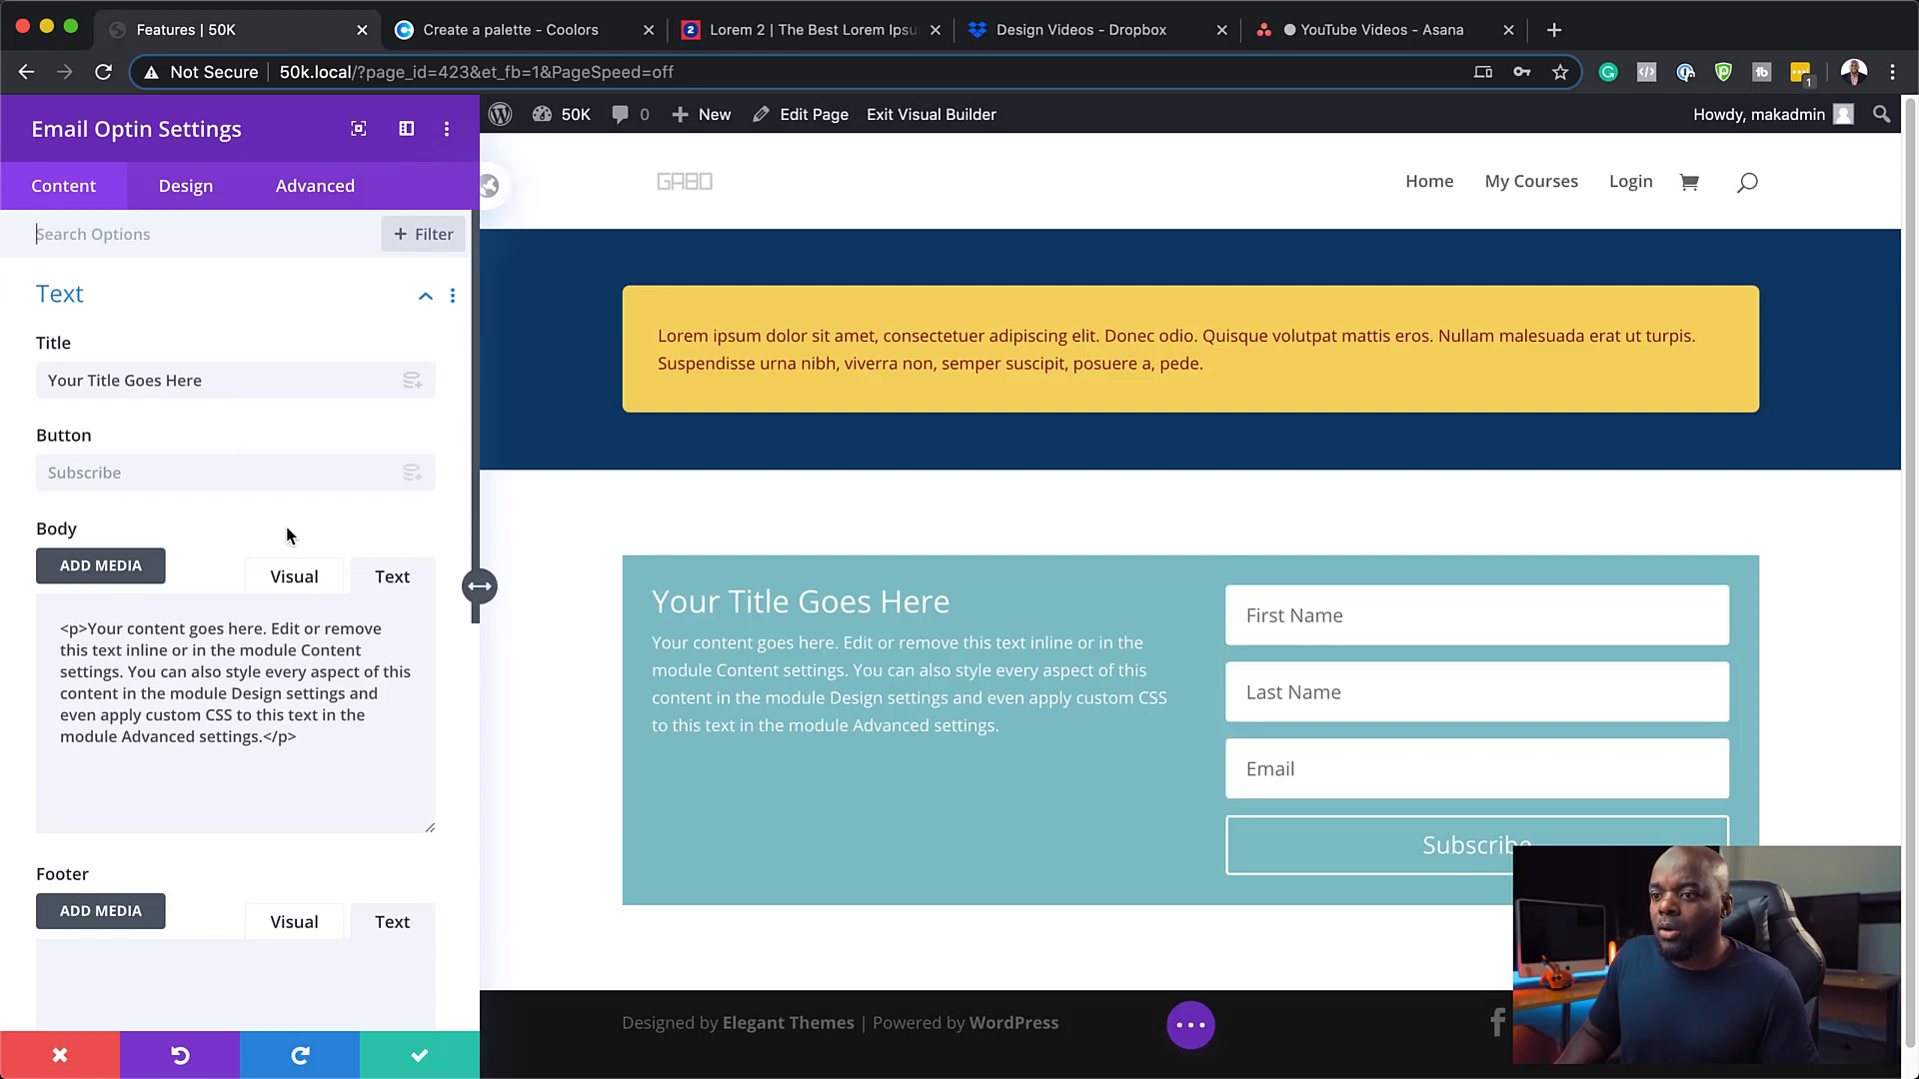
Set the Email Optin module's service provider to ConvertKit in its email account settings
{"action": "scroll", "coordinate": [287, 700], "scroll_direction": "down", "scroll_amount": 5}
{"action": "scroll", "coordinate": [289, 720], "scroll_direction": "down", "scroll_amount": 3}
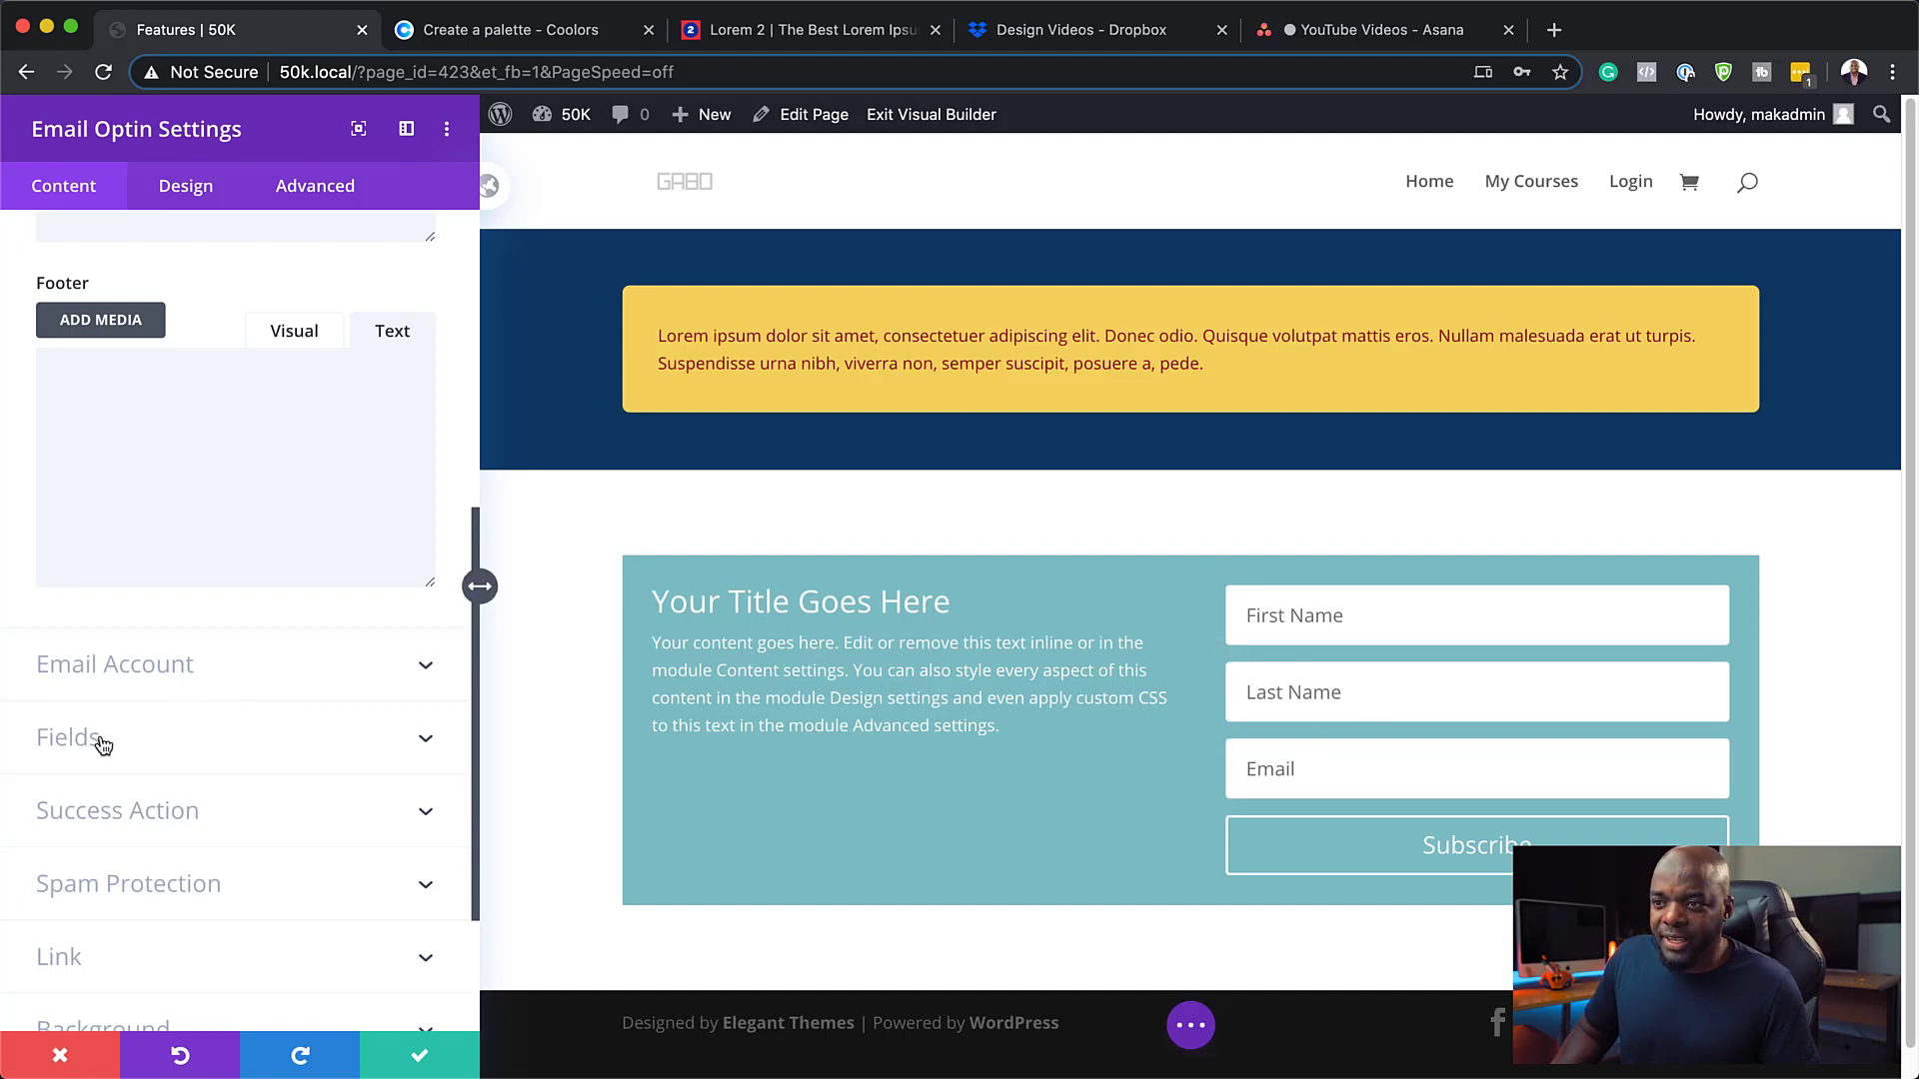
{"action": "left_click", "coordinate": [152, 668]}
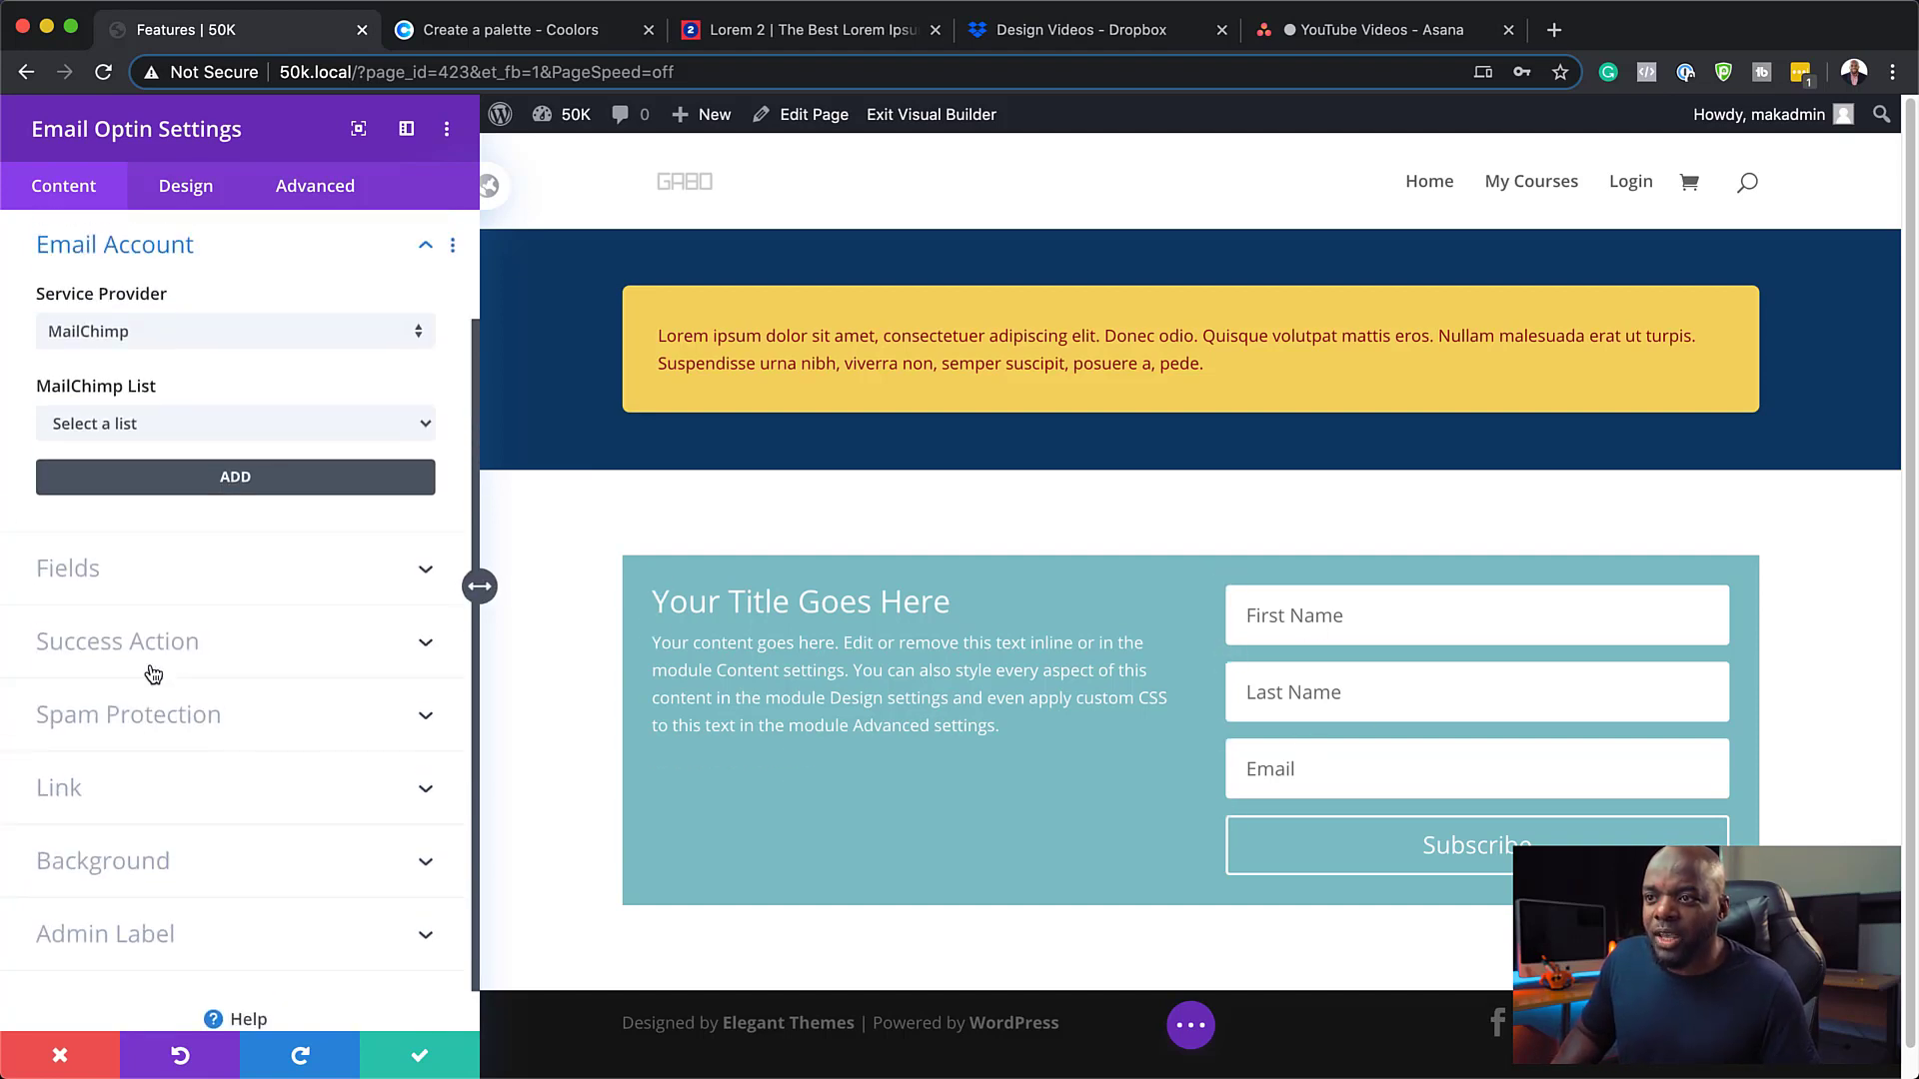
{"action": "left_click", "coordinate": [152, 331]}
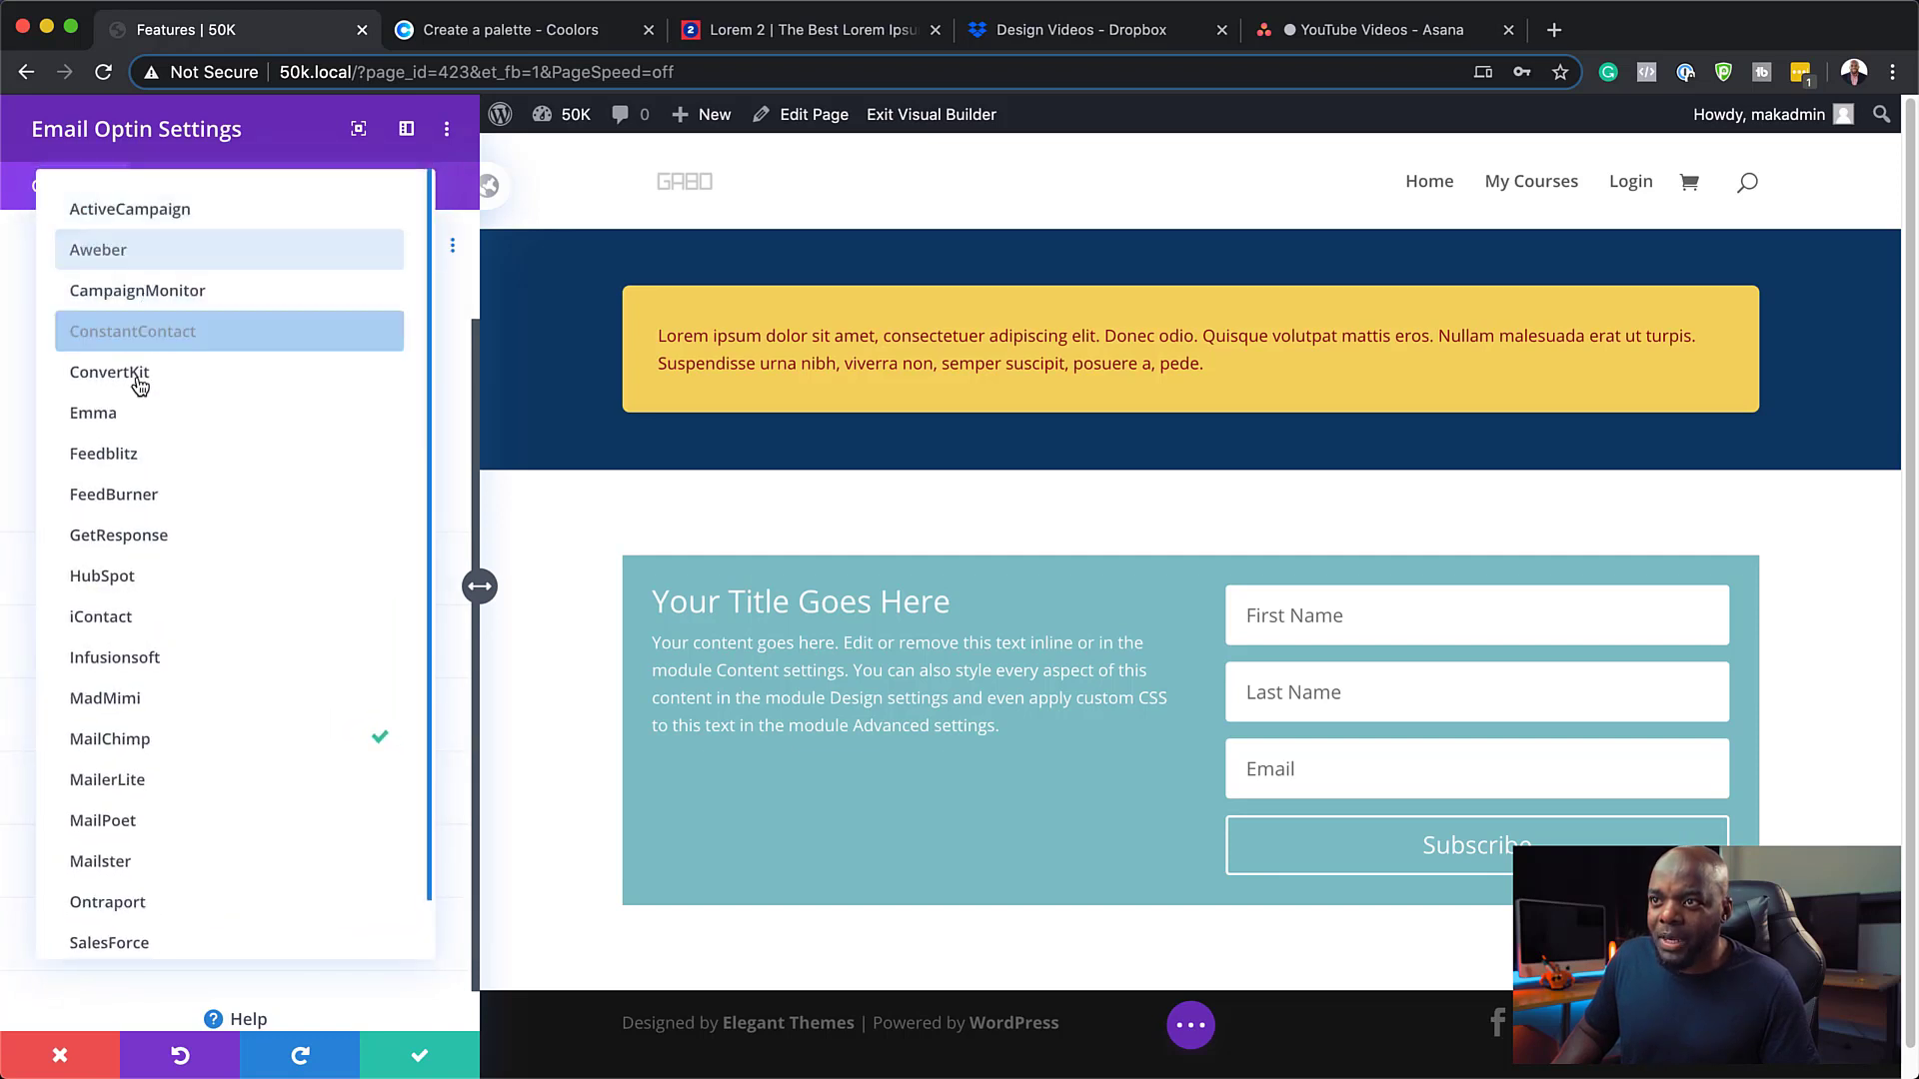
{"action": "scroll", "coordinate": [187, 917], "scroll_direction": "down", "scroll_amount": 1}
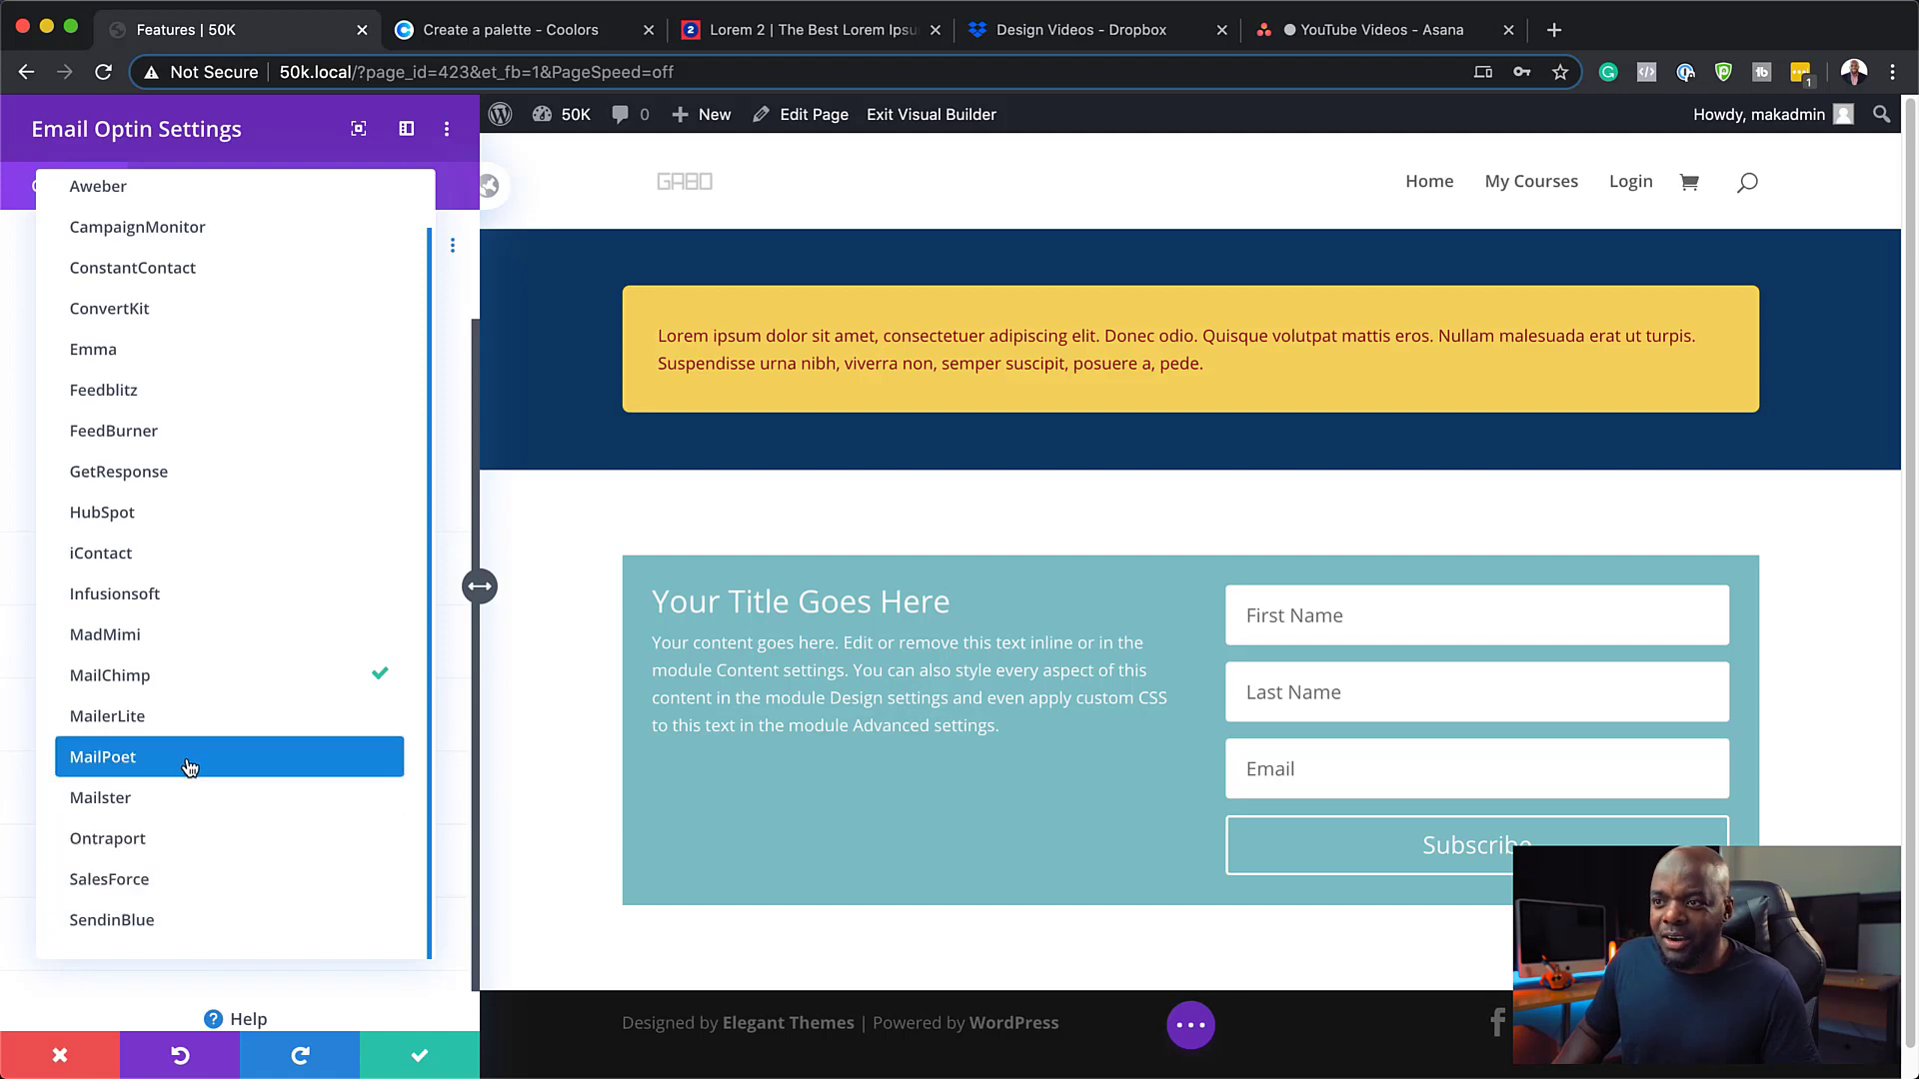
{"action": "scroll", "coordinate": [189, 766], "scroll_direction": "up", "scroll_amount": 1}
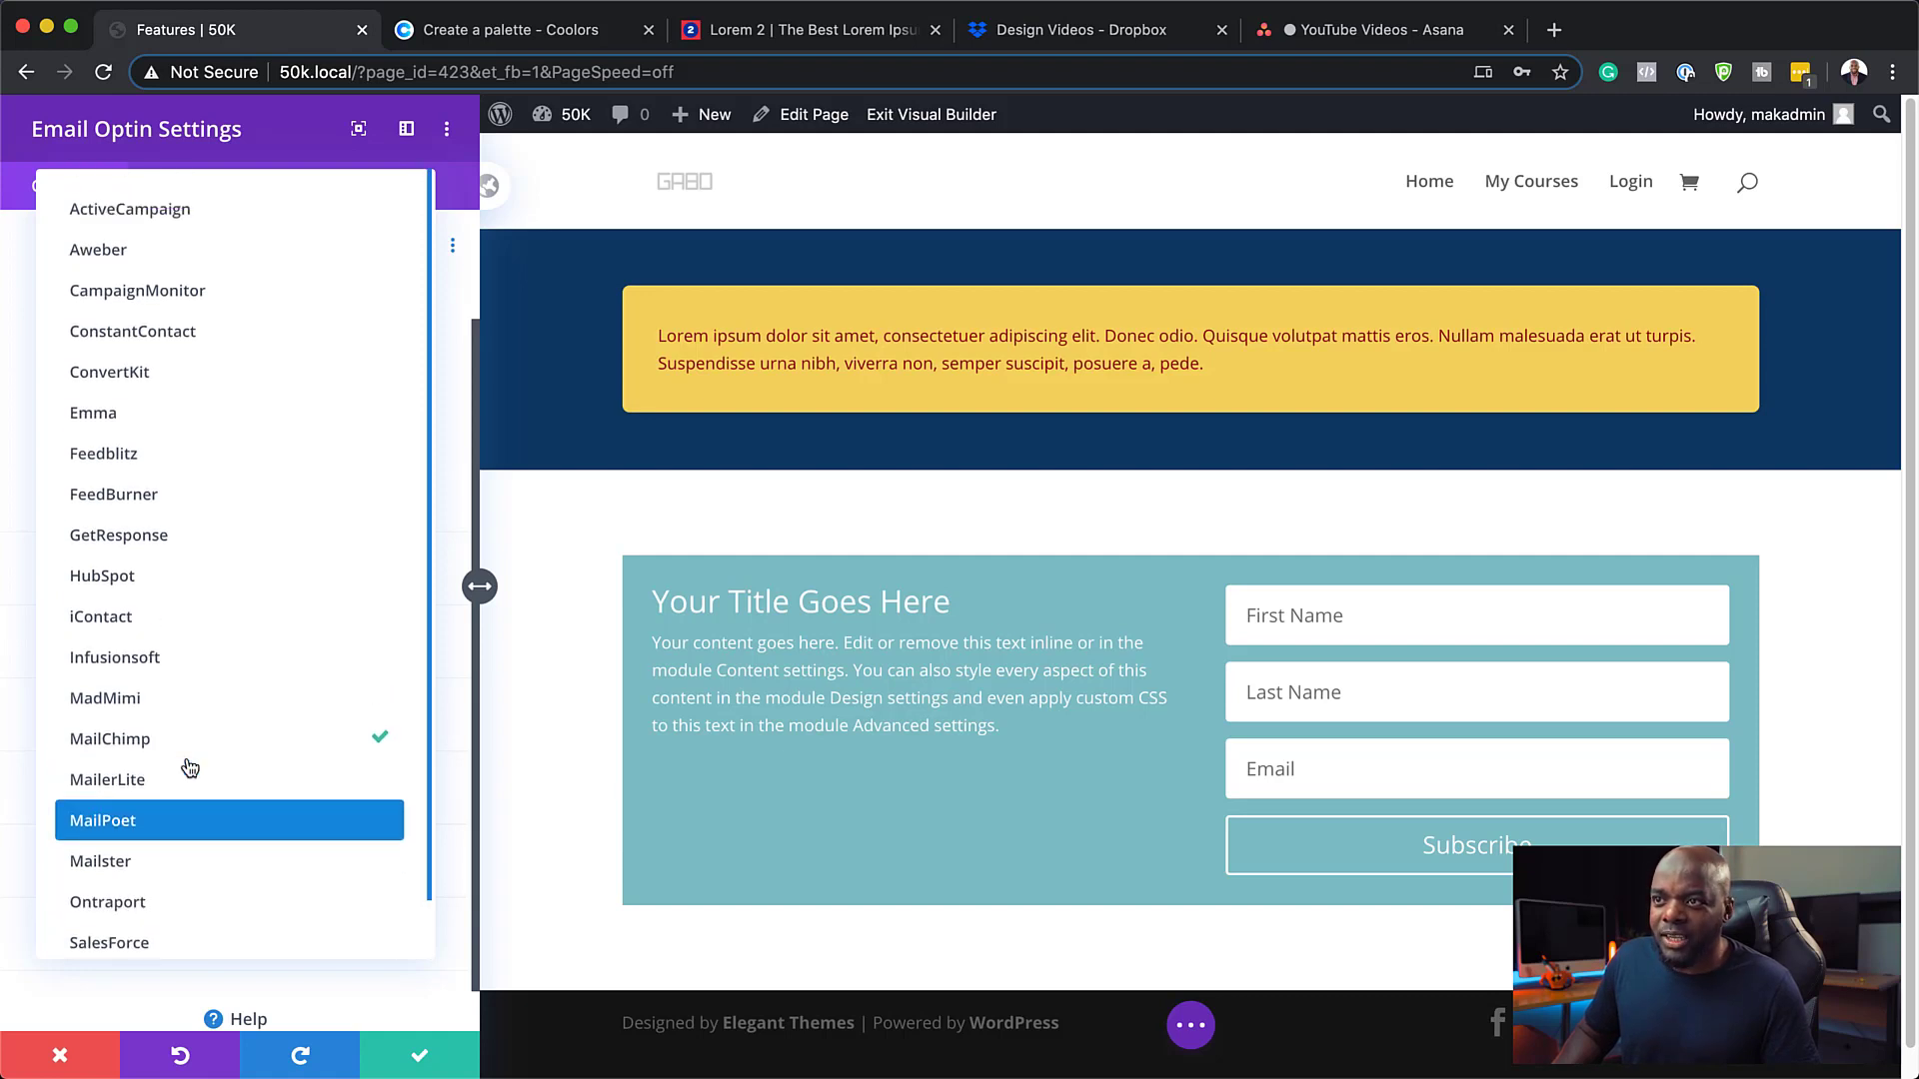
{"action": "left_click", "coordinate": [168, 387]}
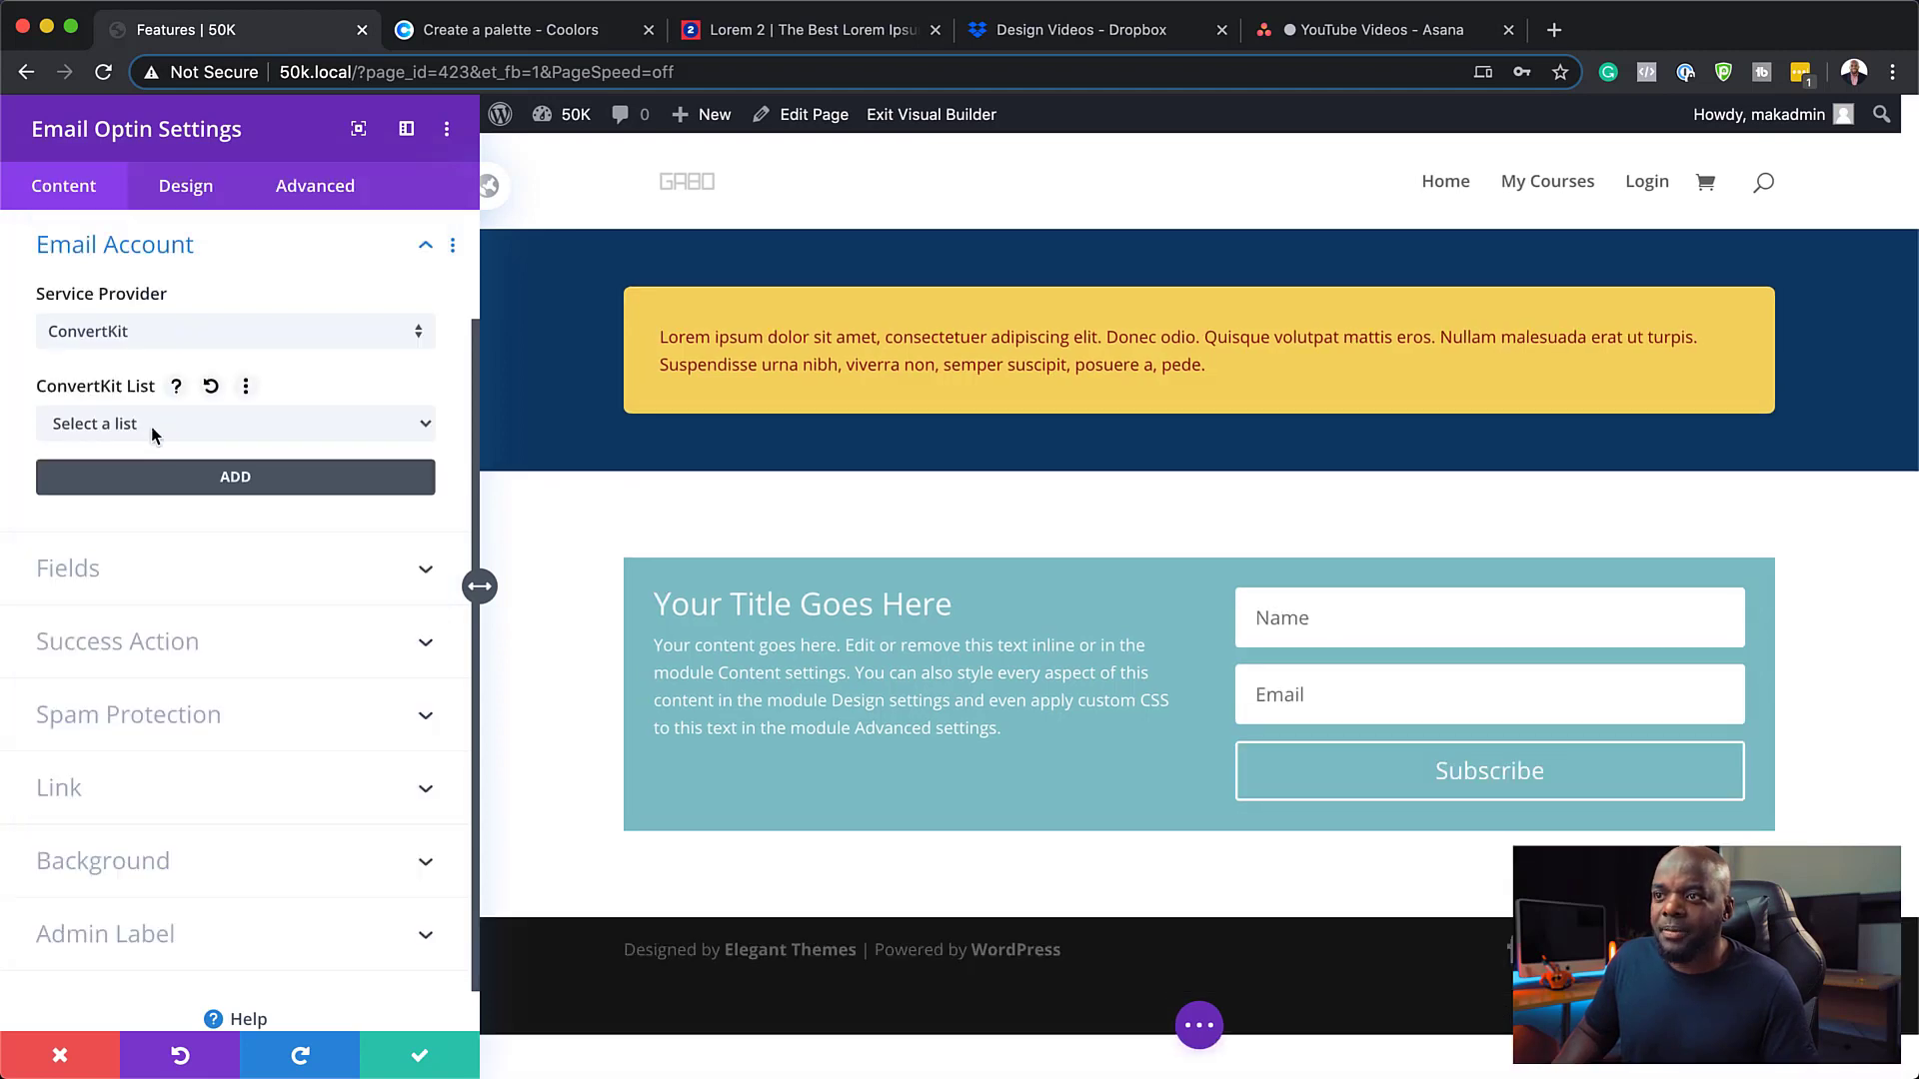
Examine the ConvertKit list choices and the Account Name, API Key and API Secret fields for a new account, and cancel adding it
{"action": "left_click", "coordinate": [152, 426]}
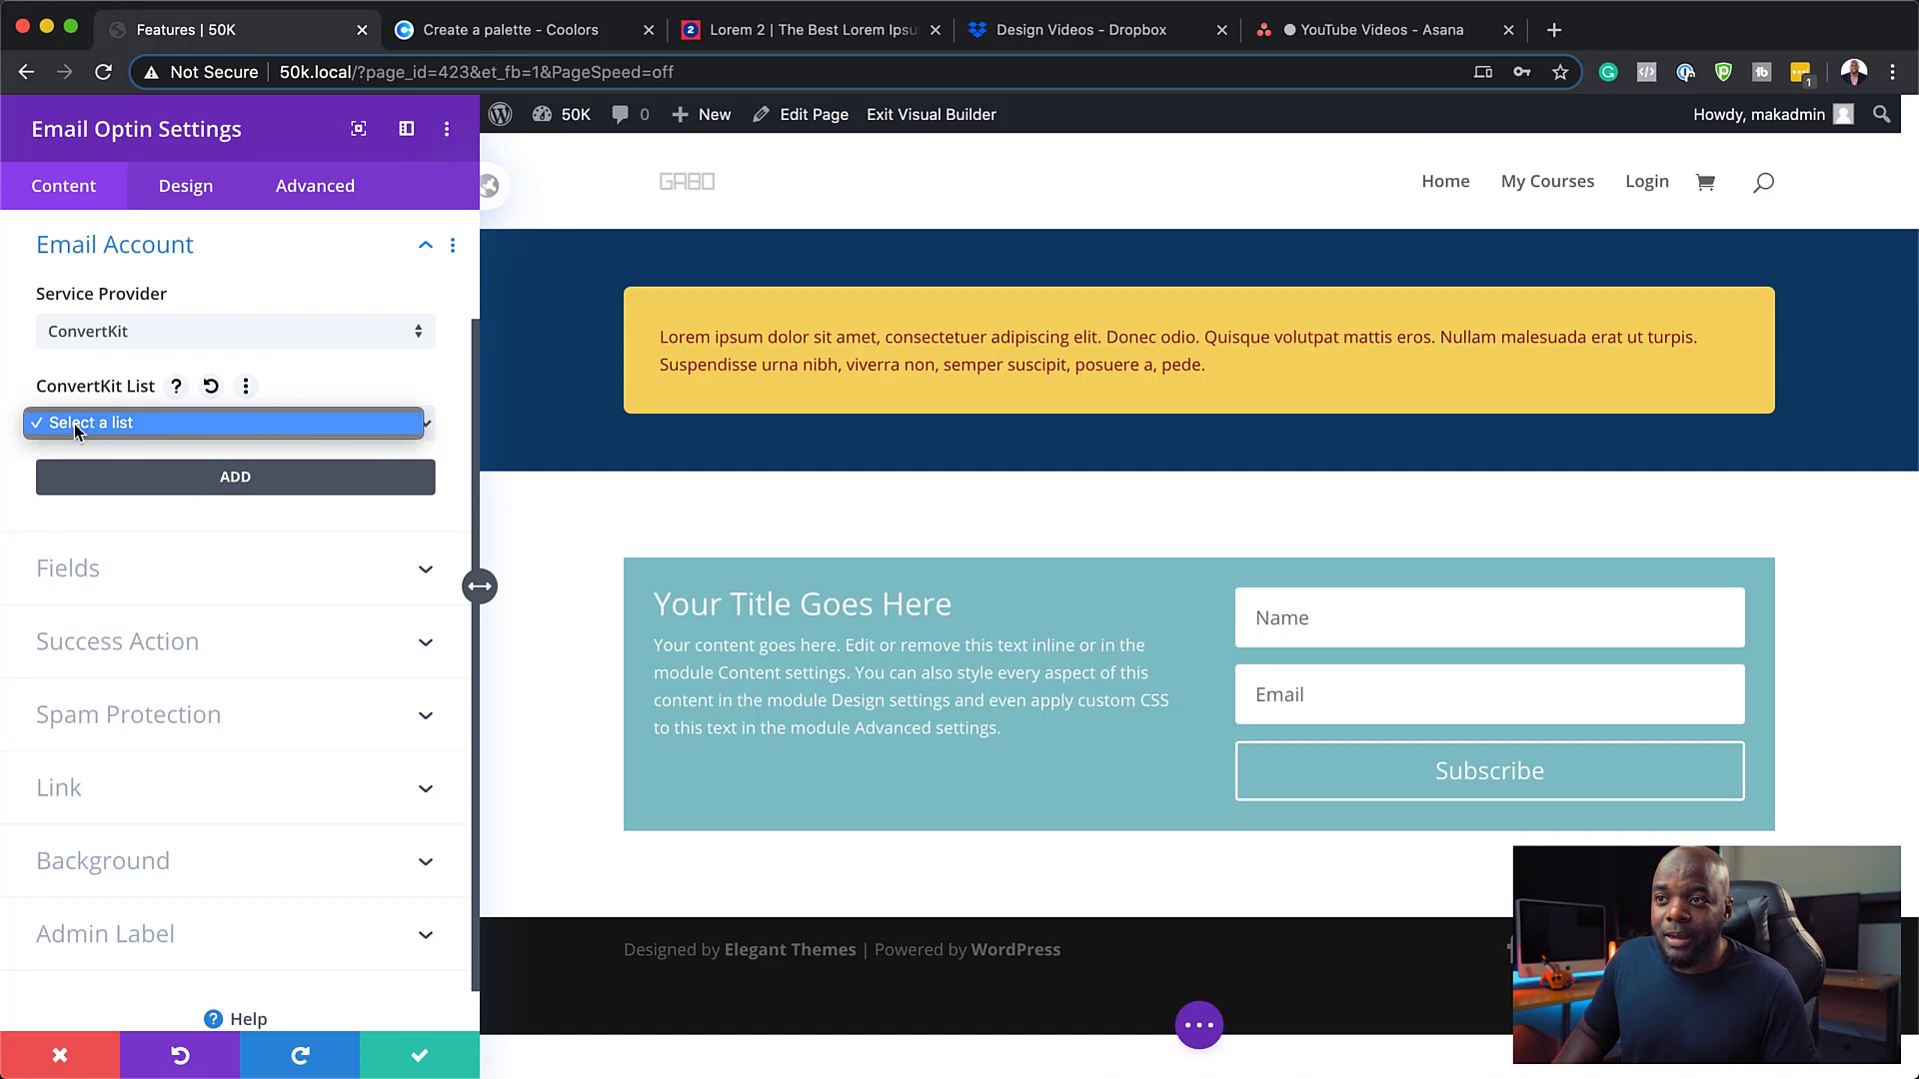
{"action": "left_click", "coordinate": [224, 481]}
{"action": "left_click", "coordinate": [231, 480]}
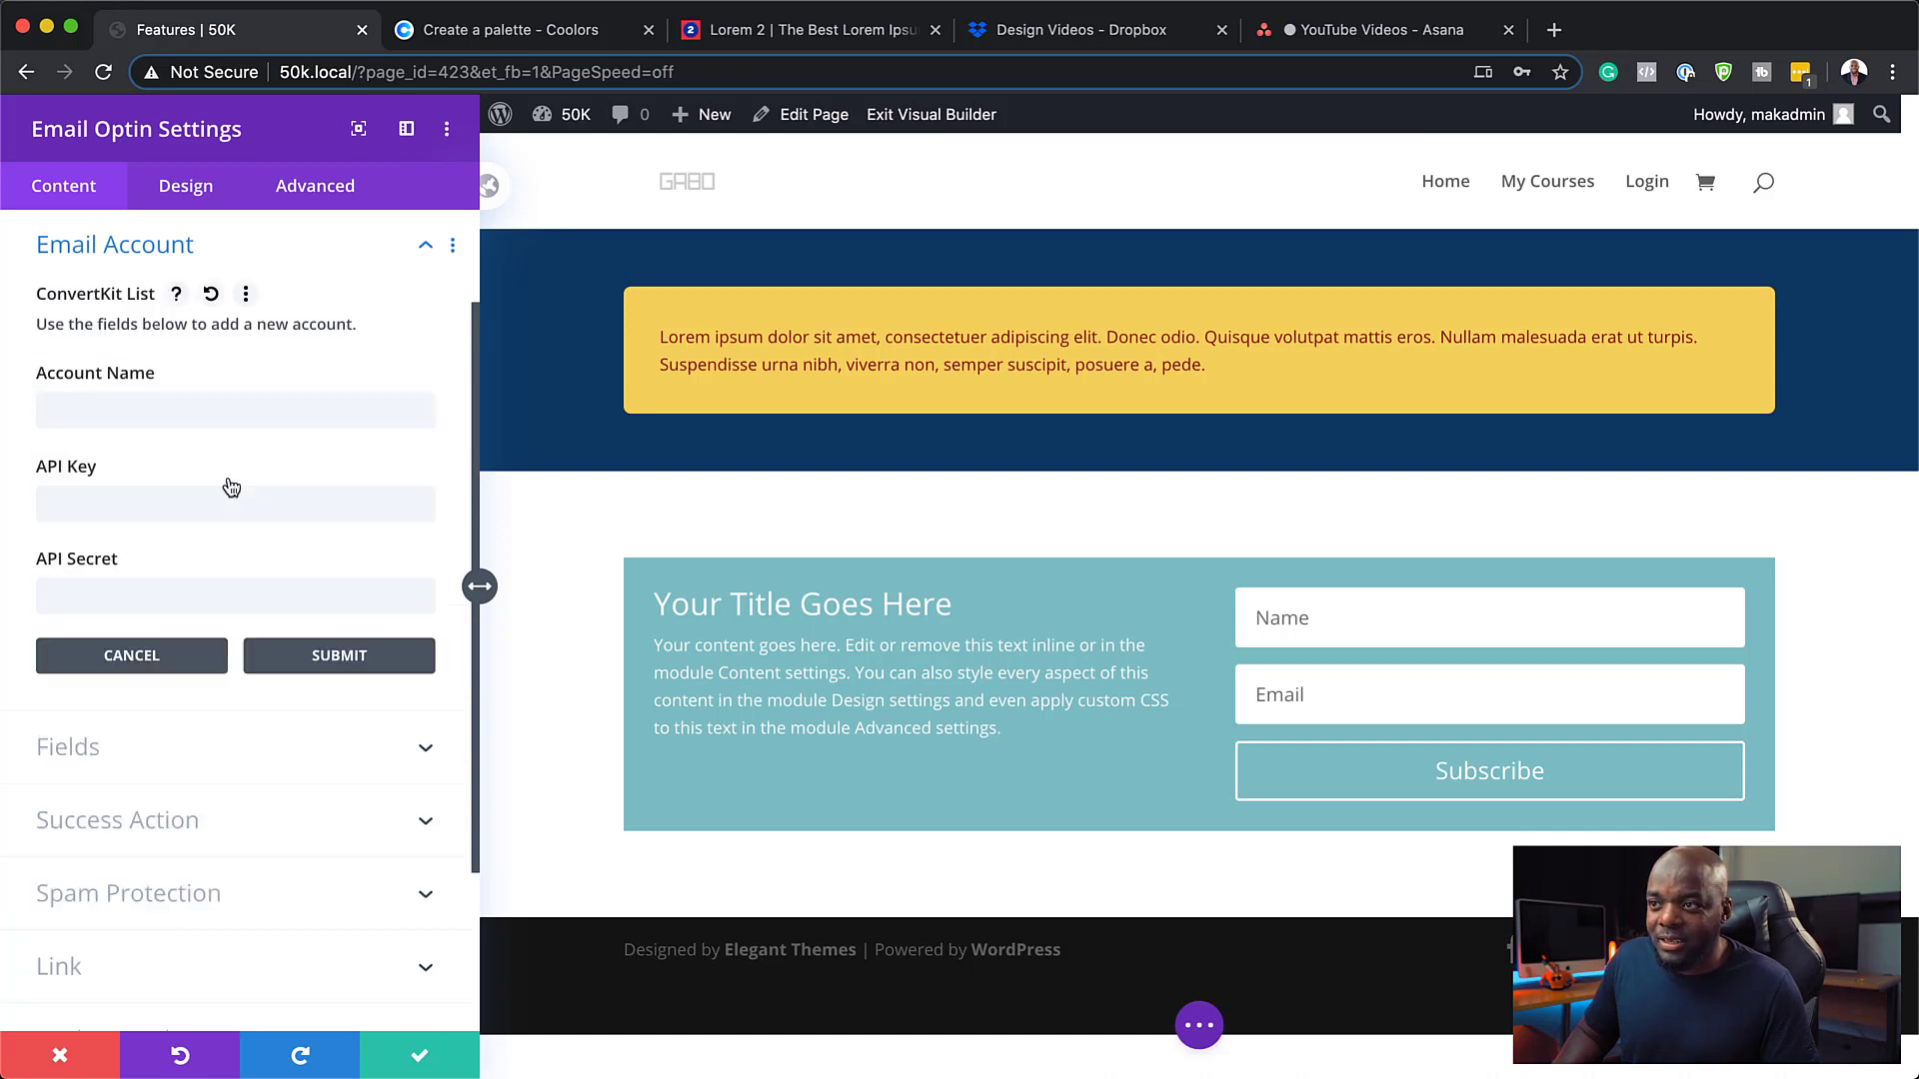
{"action": "left_click", "coordinate": [73, 412]}
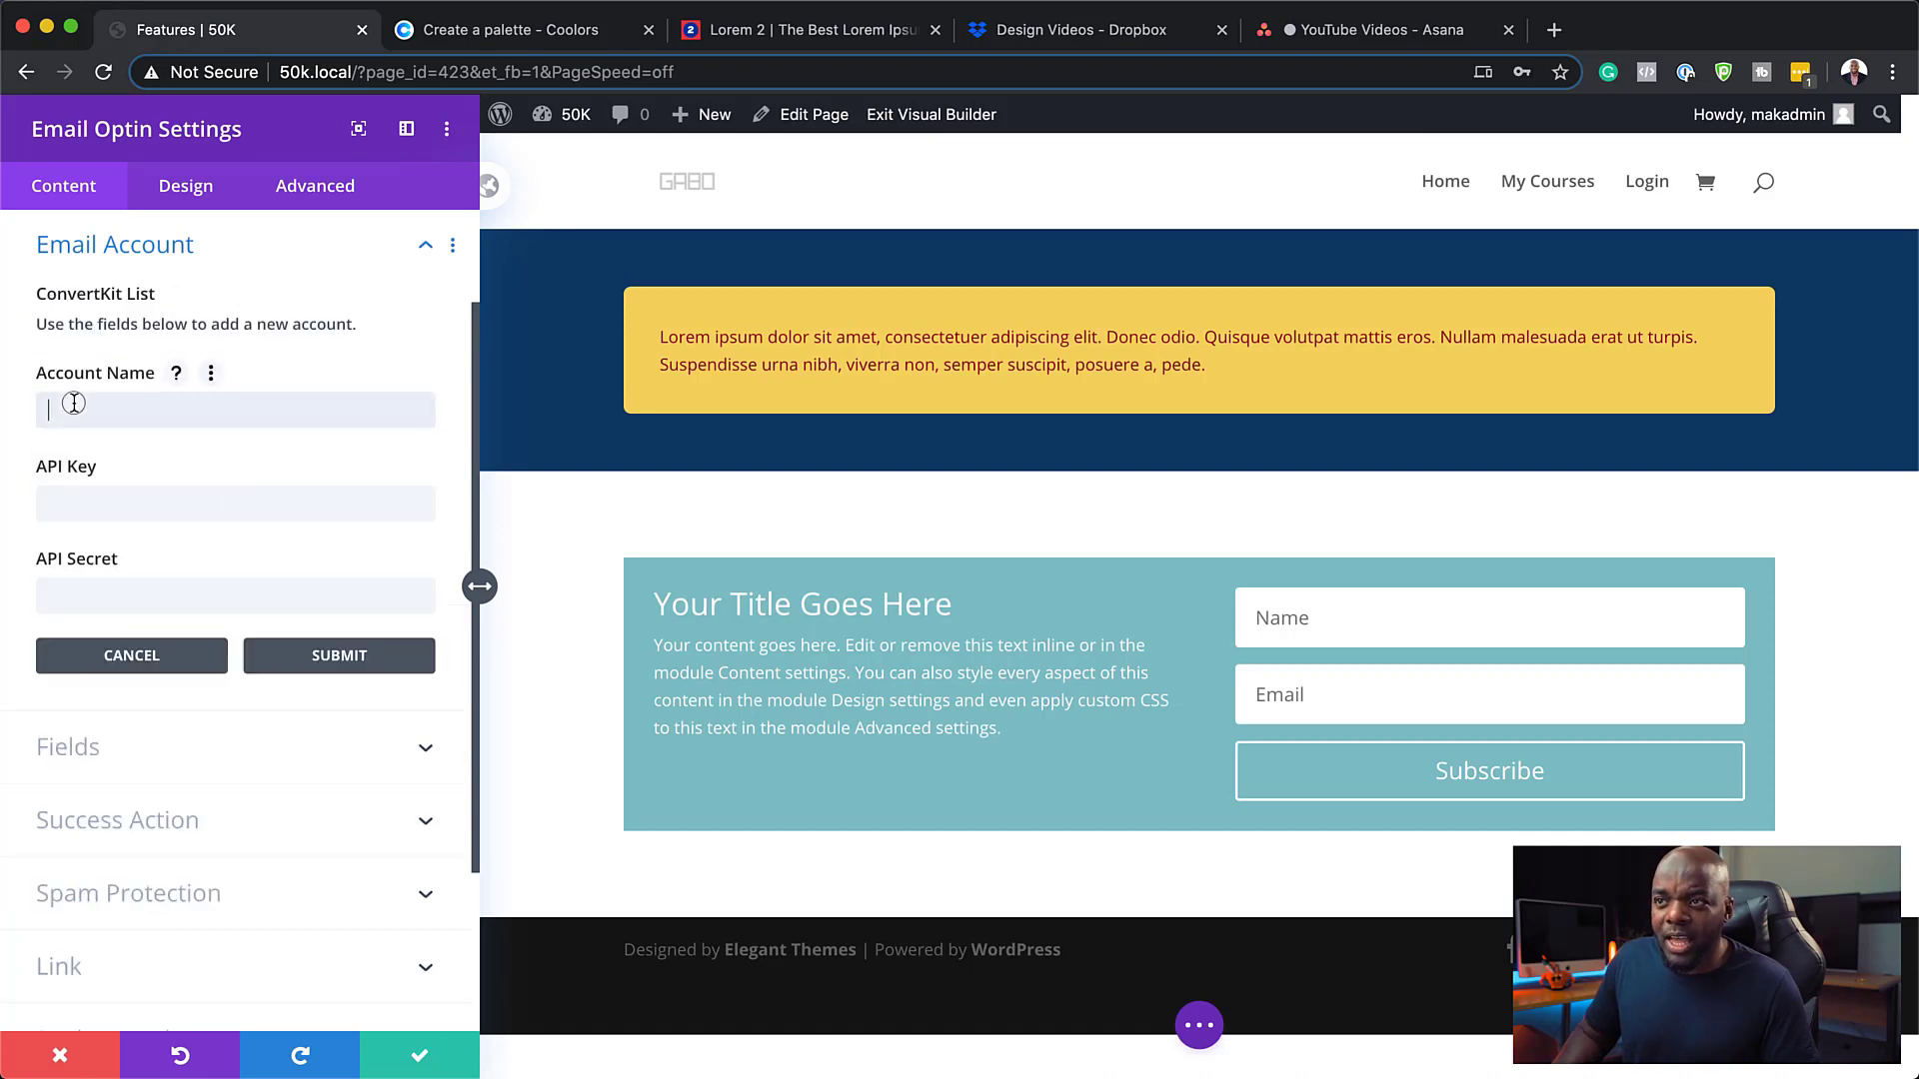
{"action": "left_click", "coordinate": [91, 494]}
{"action": "left_click", "coordinate": [18, 488]}
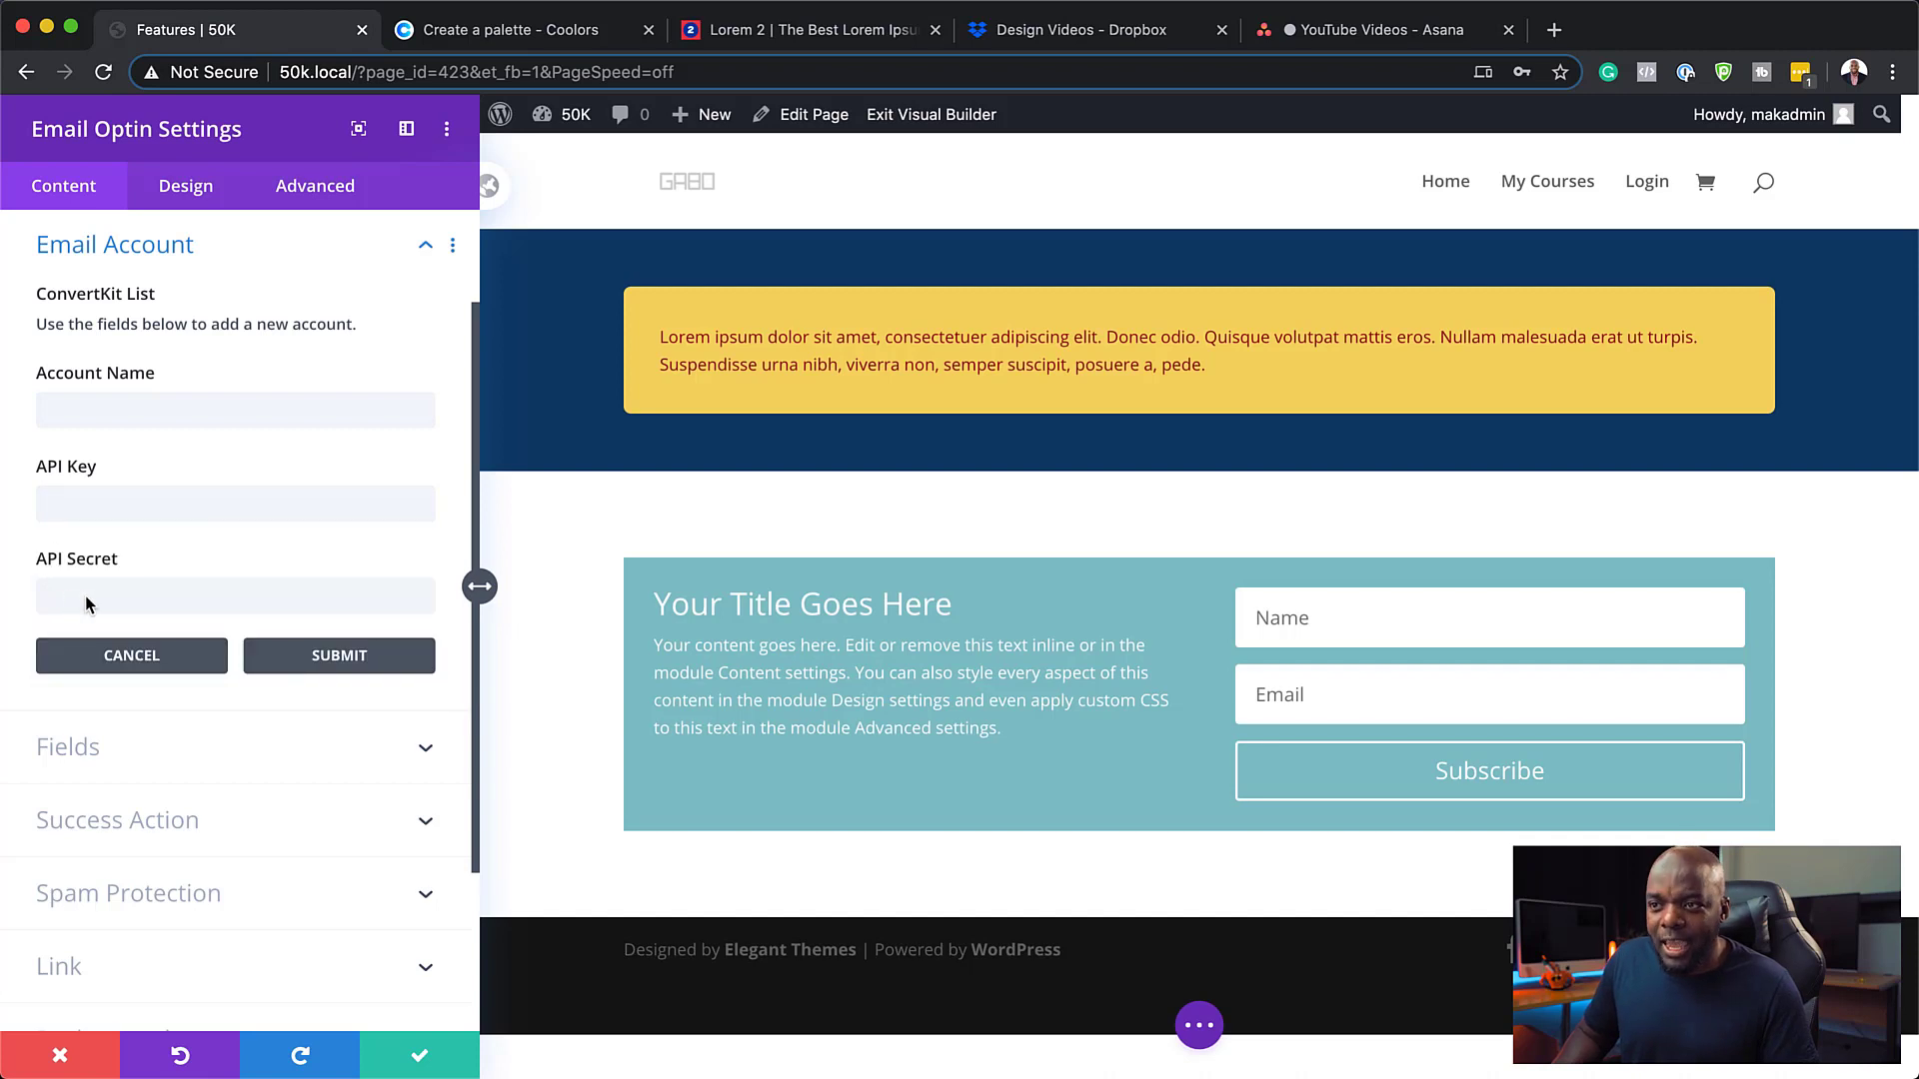
{"action": "left_click", "coordinate": [314, 661]}
{"action": "left_click", "coordinate": [131, 660]}
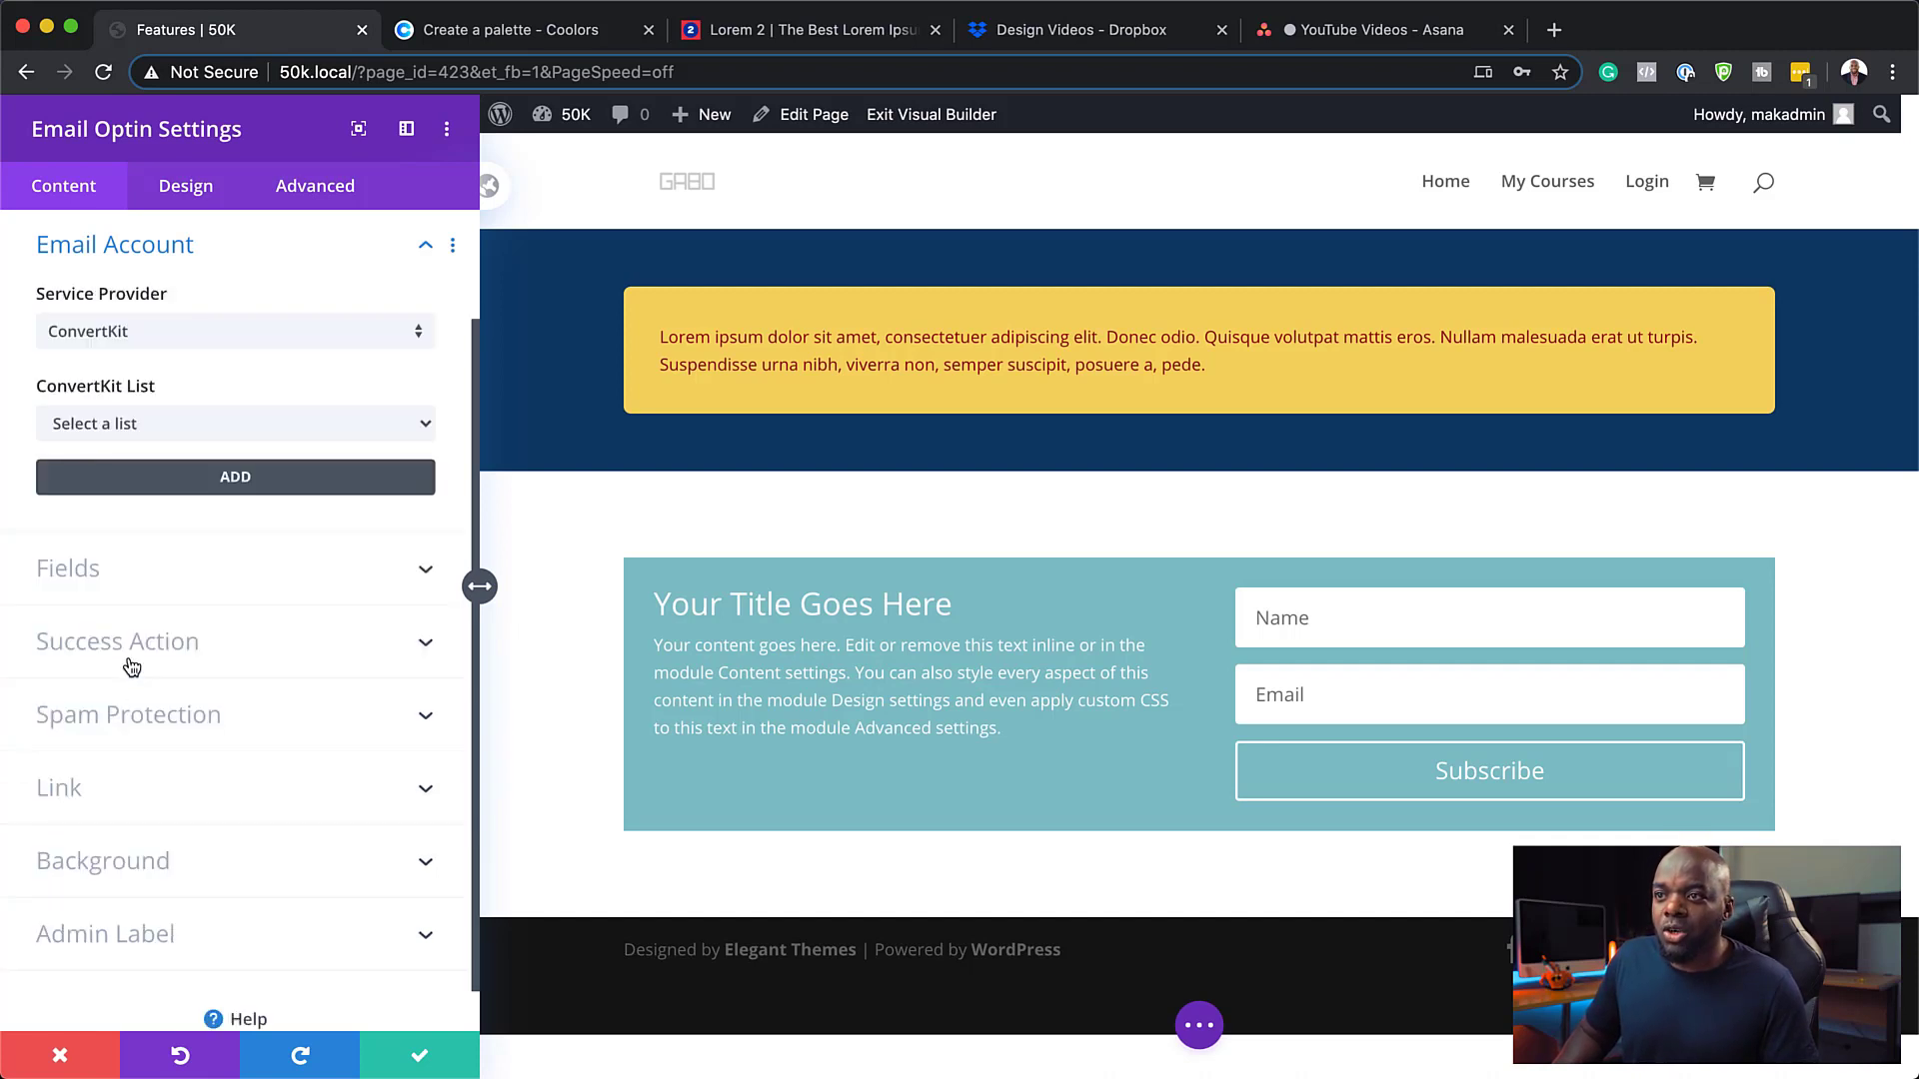
Check the ConvertKit list choices again and save the Email Optin settings
{"action": "left_click", "coordinate": [132, 424]}
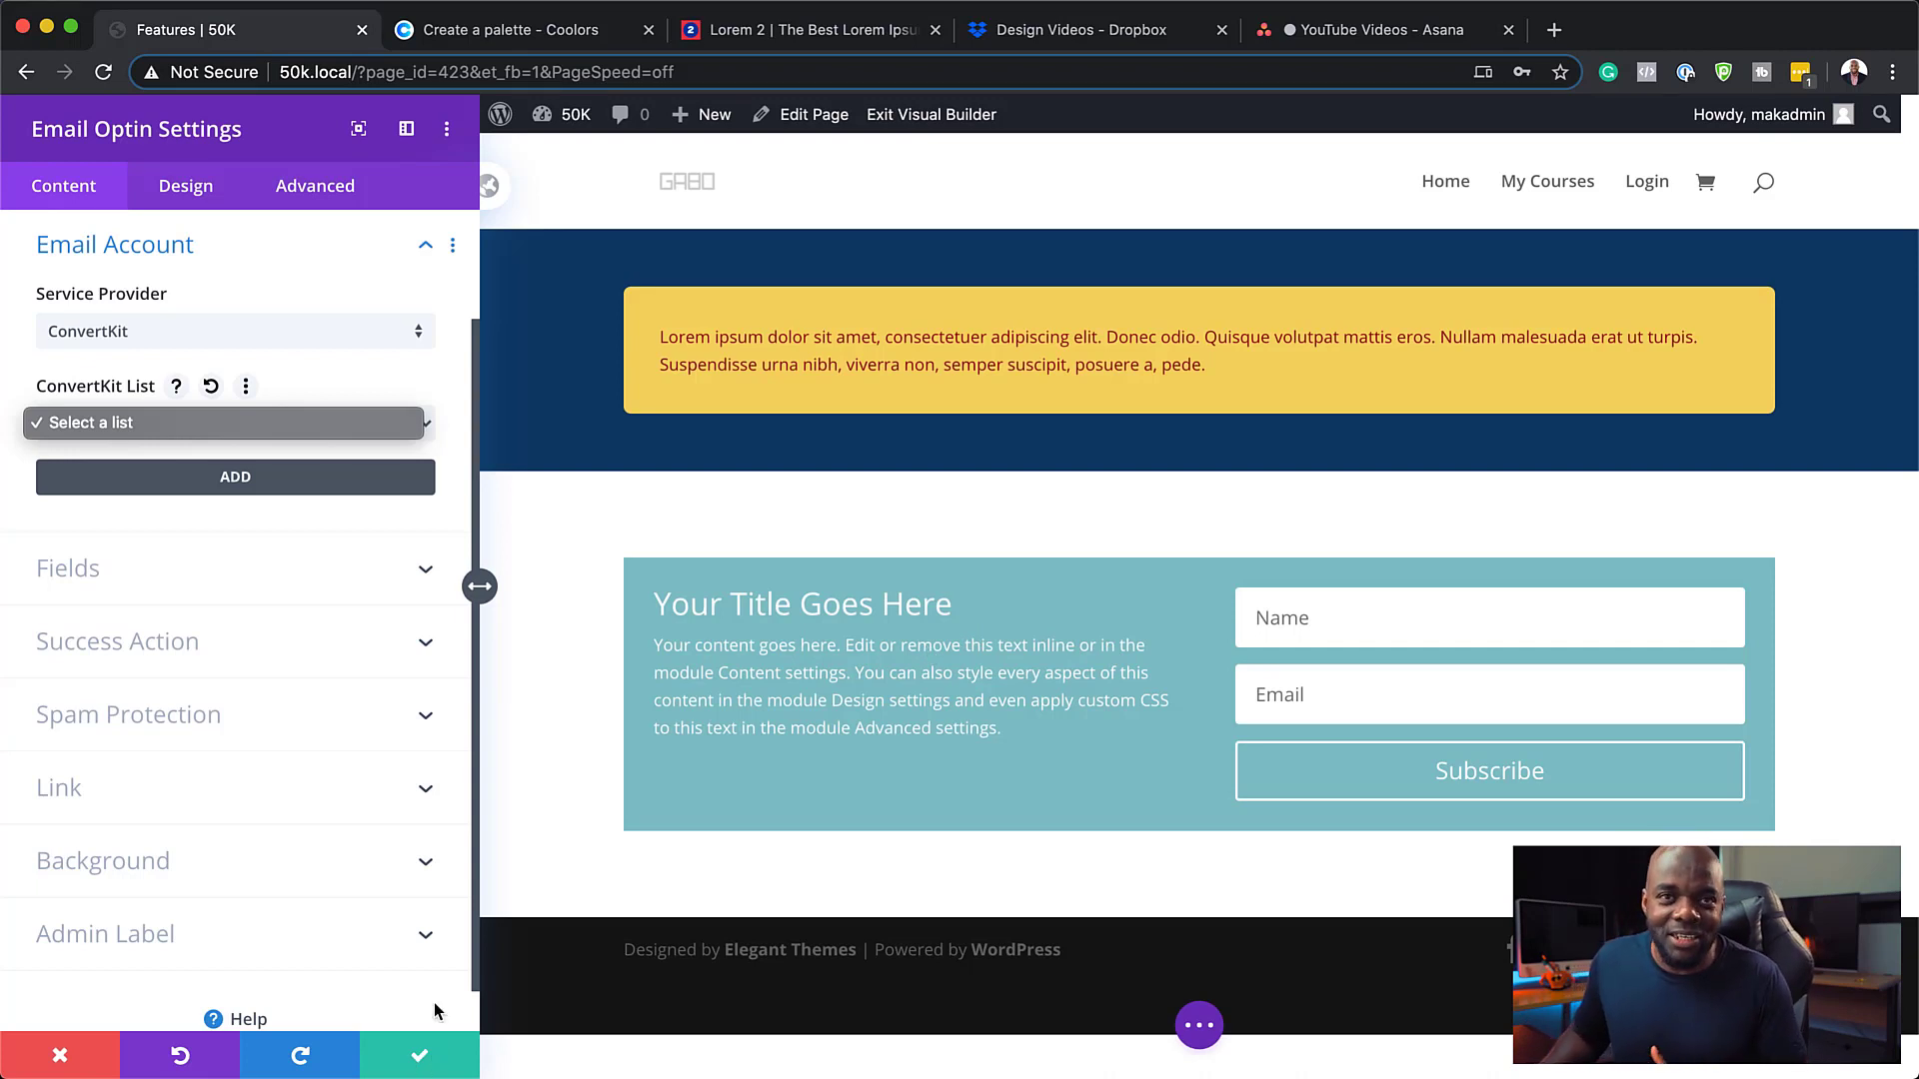
{"action": "left_click", "coordinate": [419, 1055]}
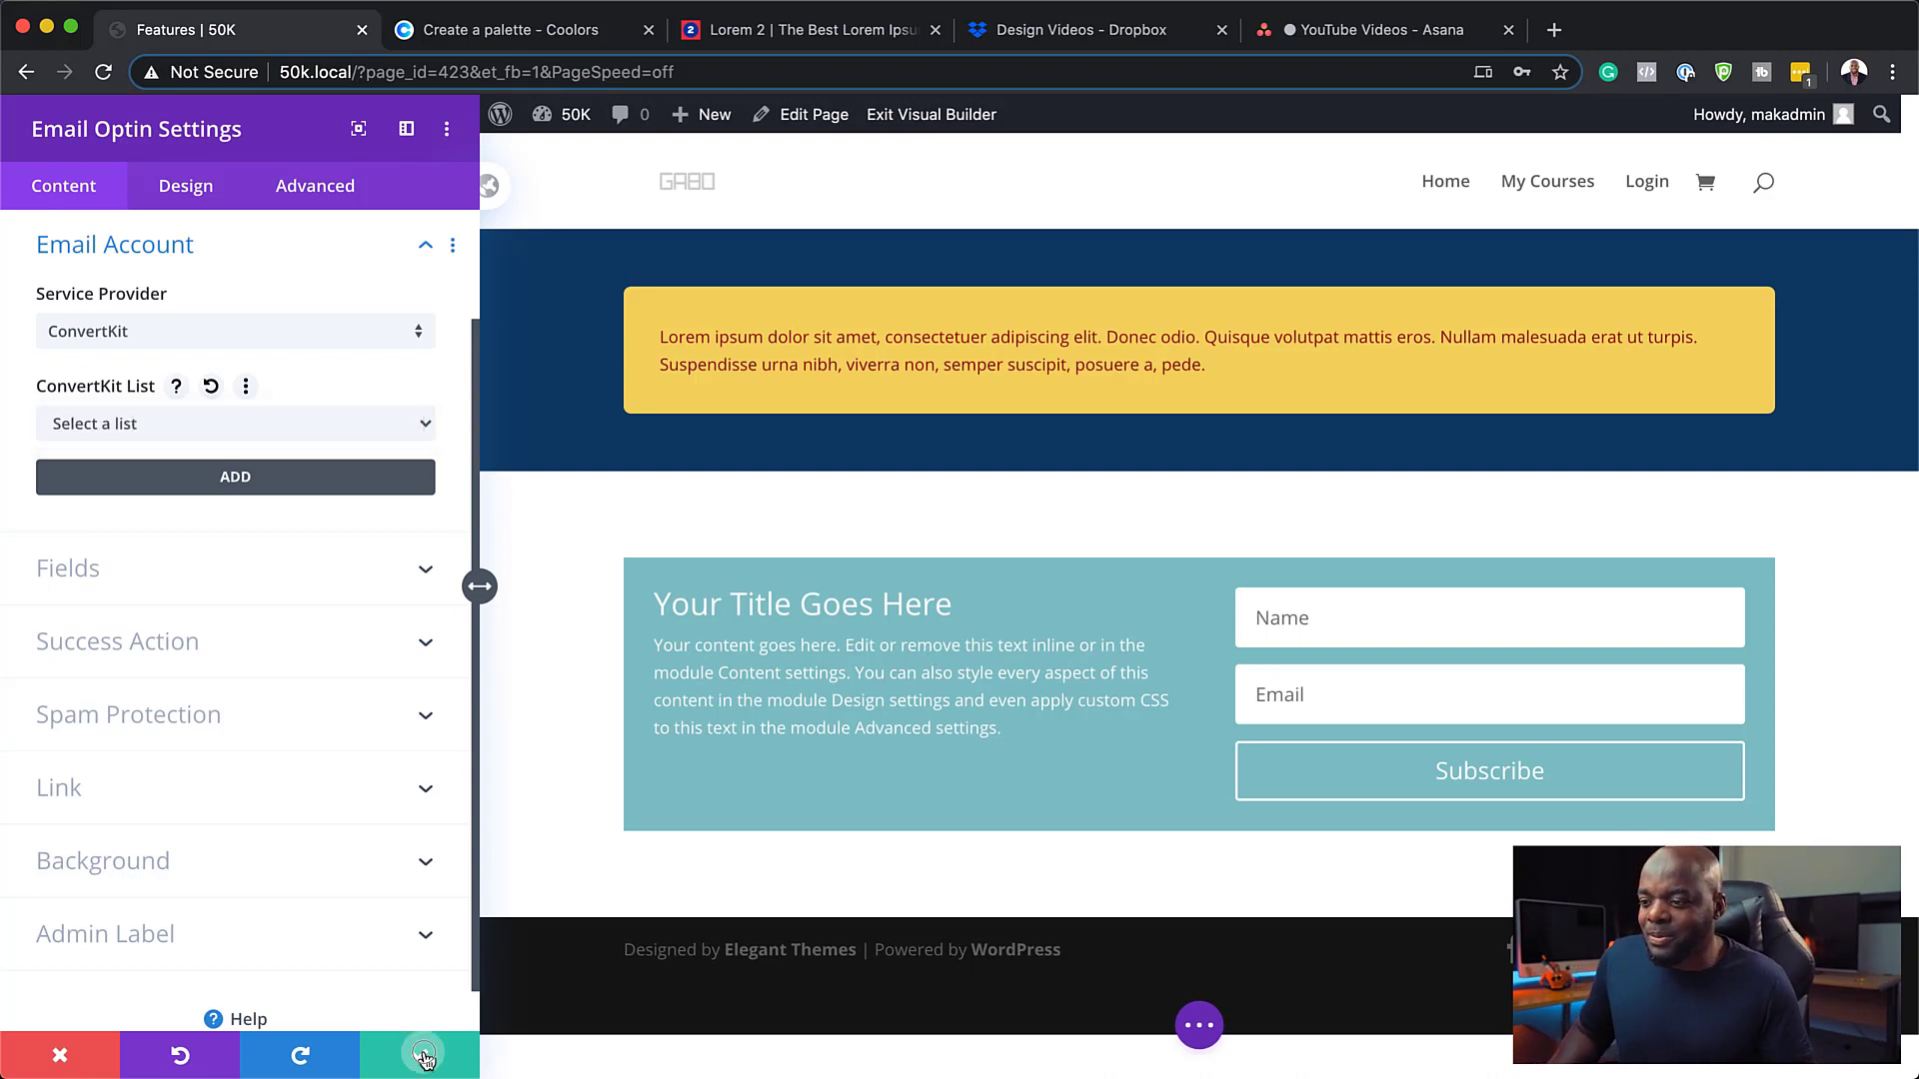
{"action": "left_click", "coordinate": [420, 1055]}
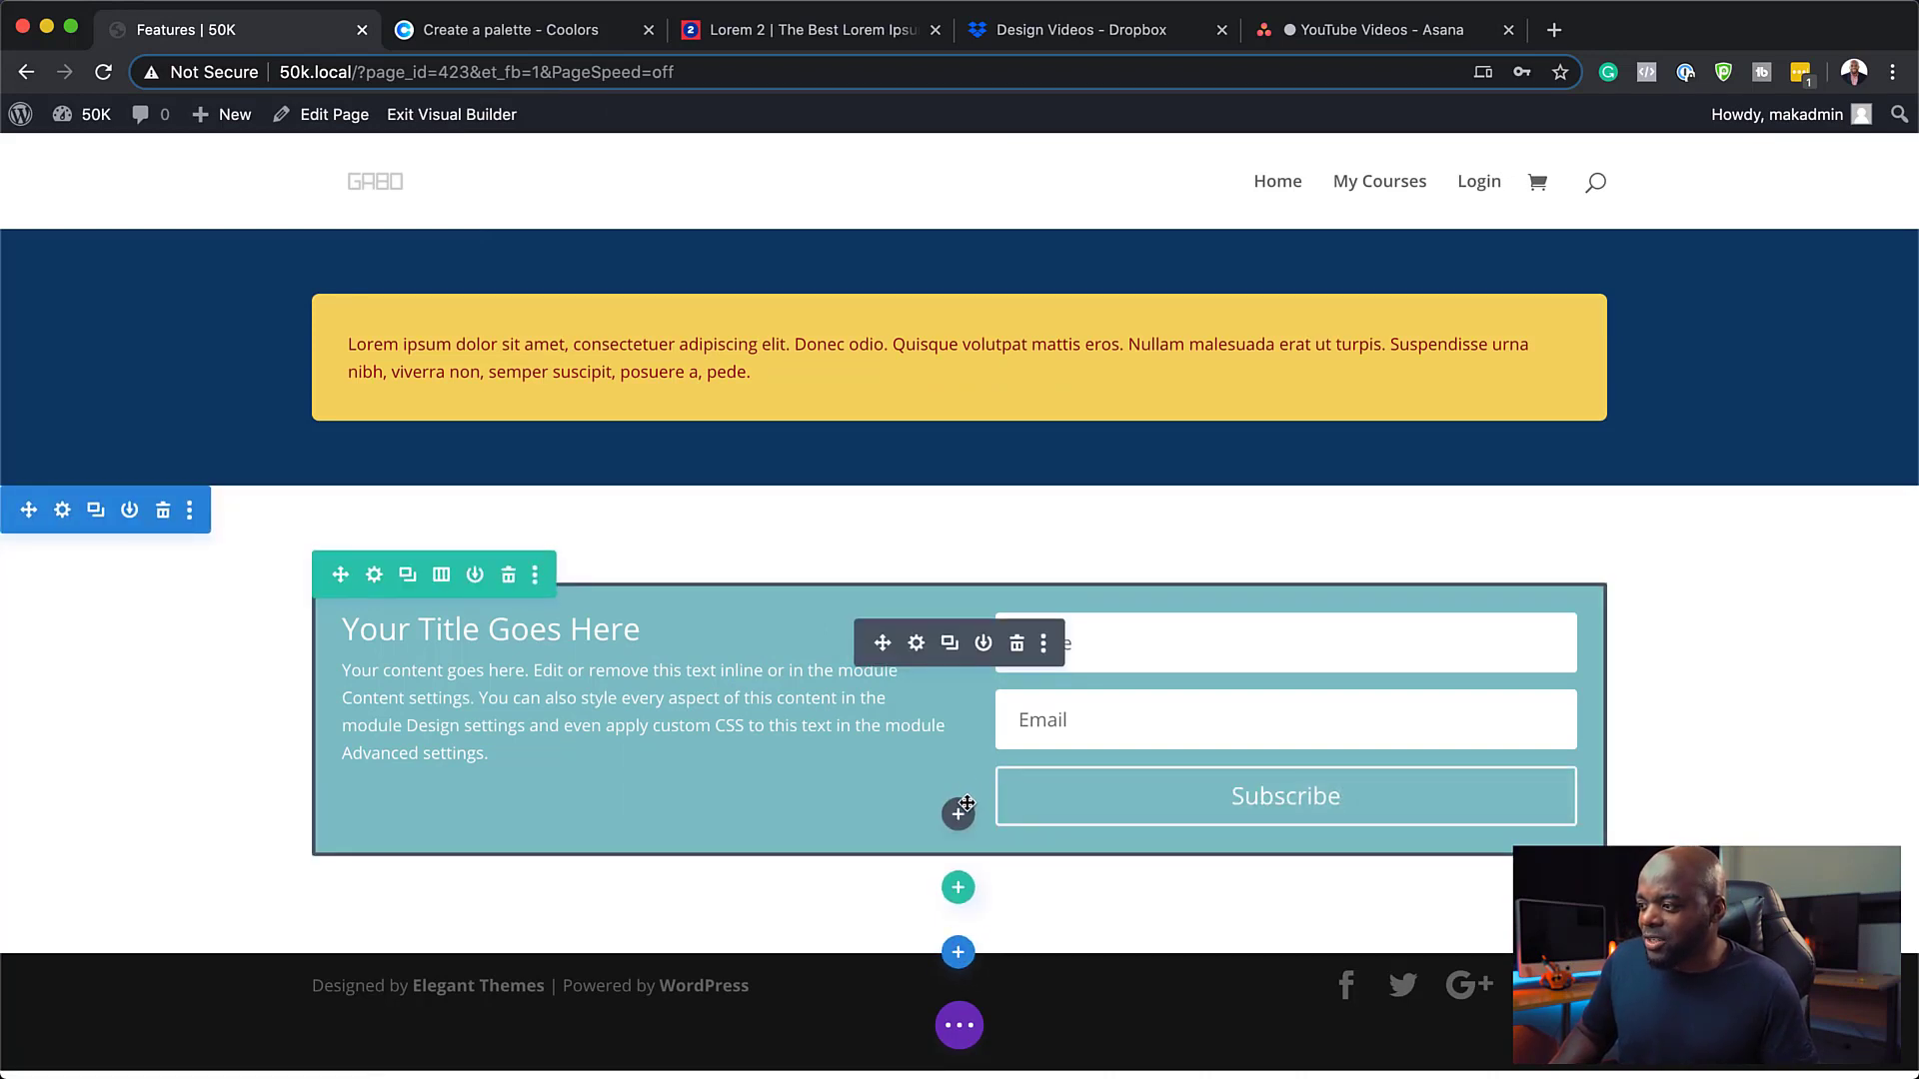
Insert a Text module directly below the Email Optin module
{"action": "left_click", "coordinate": [954, 814]}
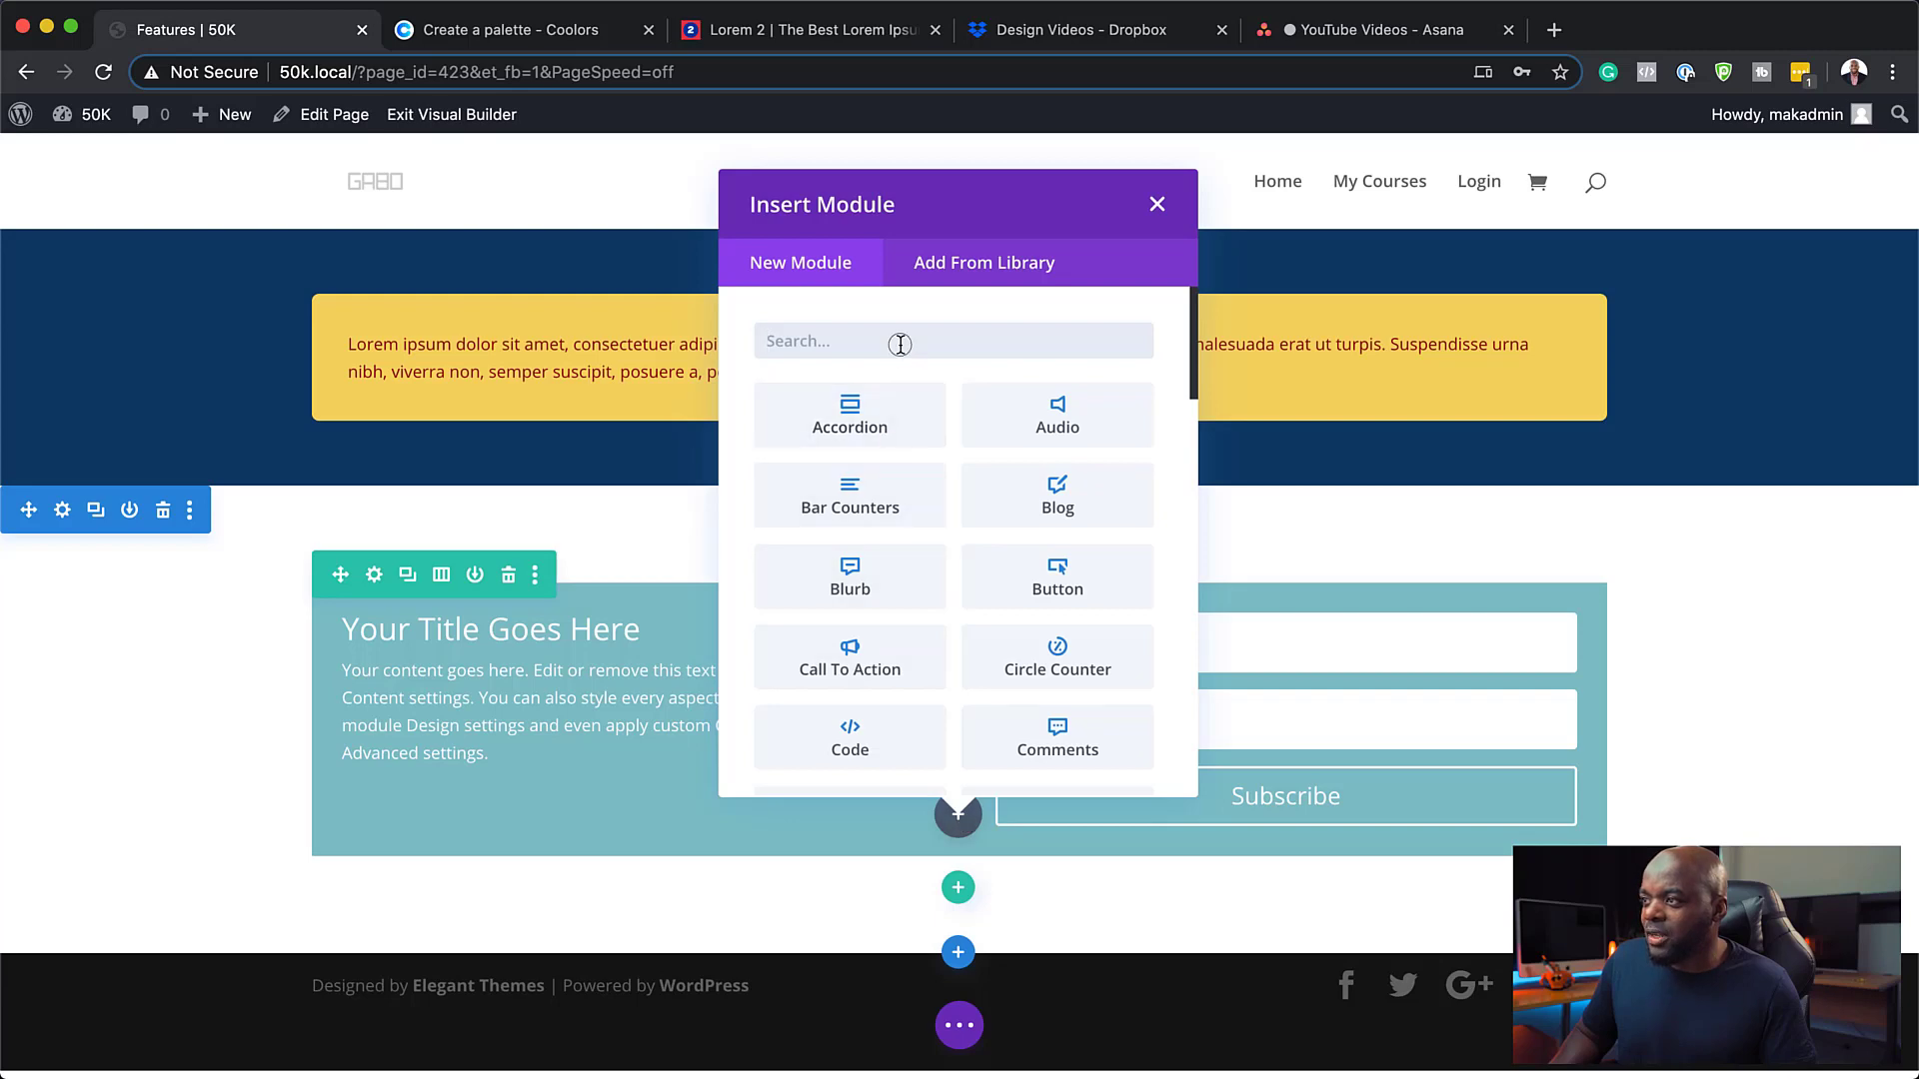
{"action": "type", "text": "text"}
{"action": "left_click", "coordinate": [879, 422]}
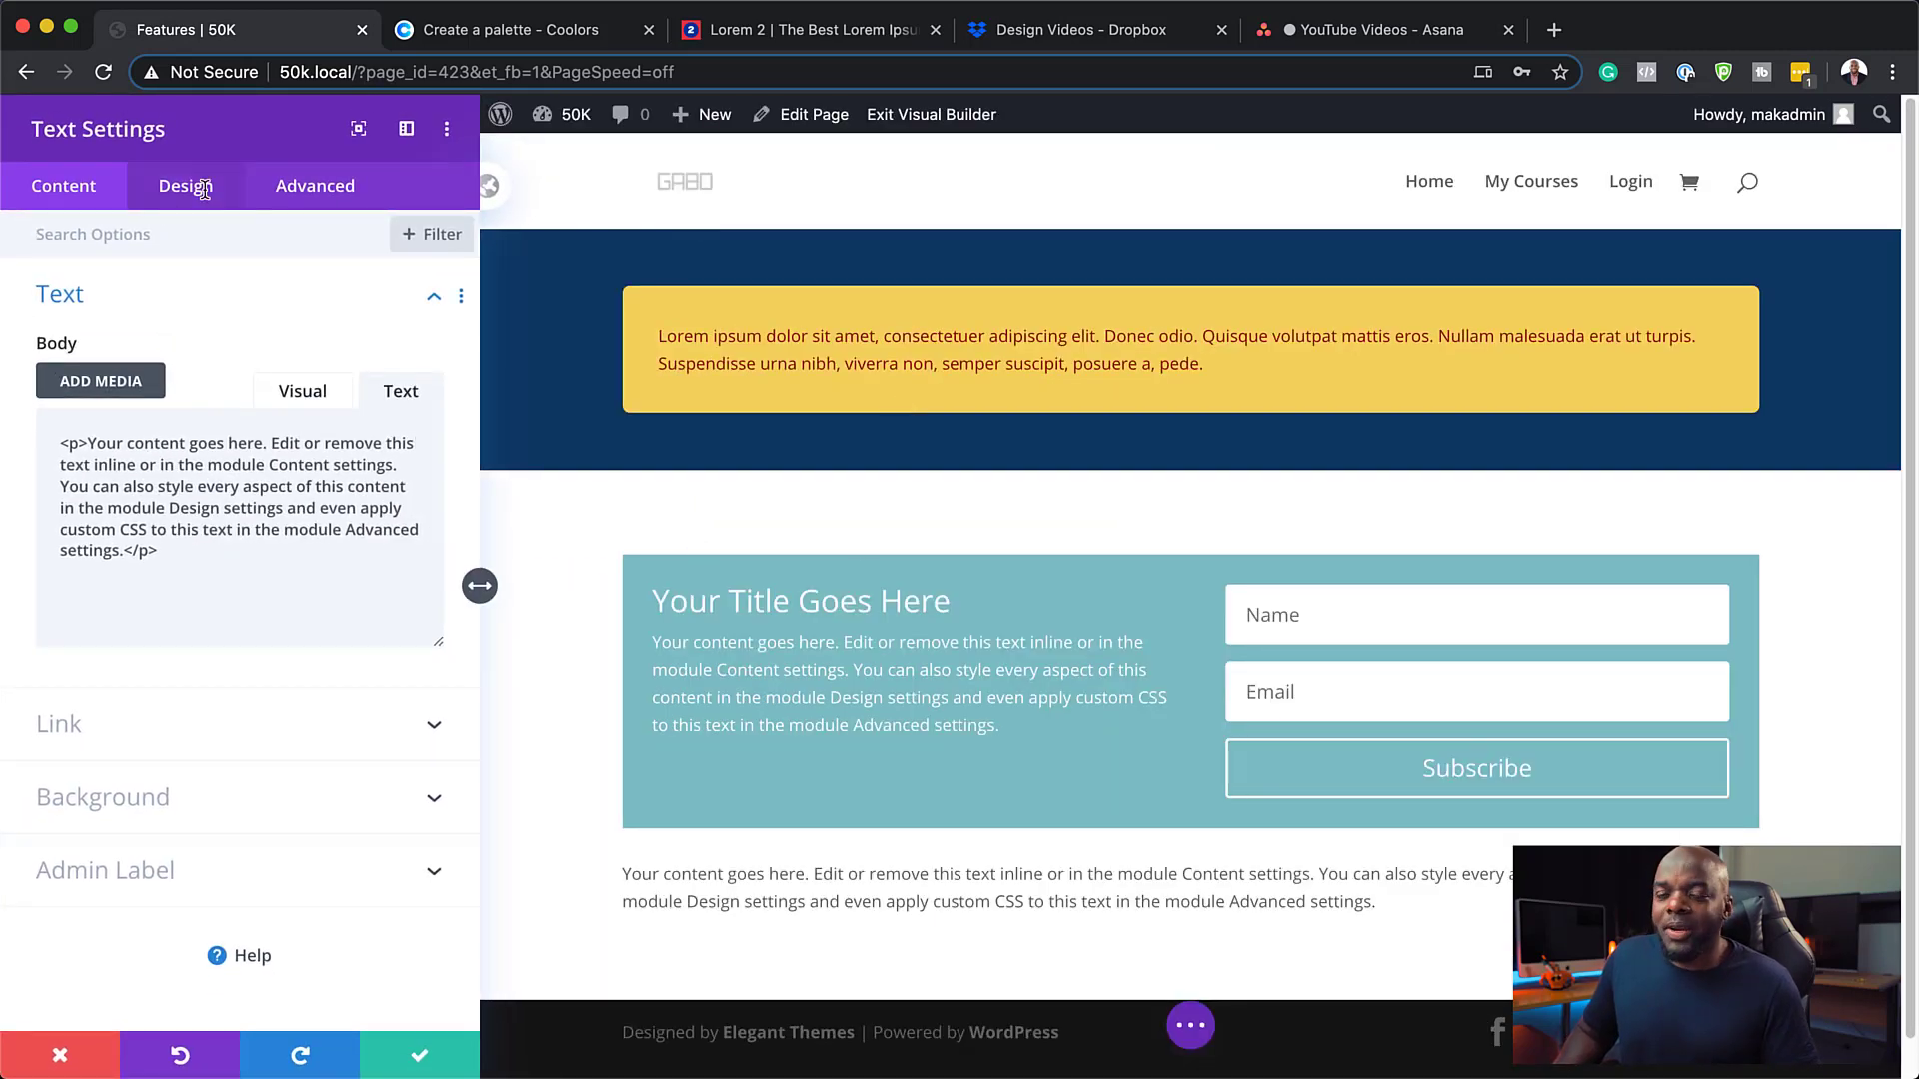
Set the new Text module's text font to Advent Pro and its font weight to Bold
{"action": "left_click", "coordinate": [206, 197]}
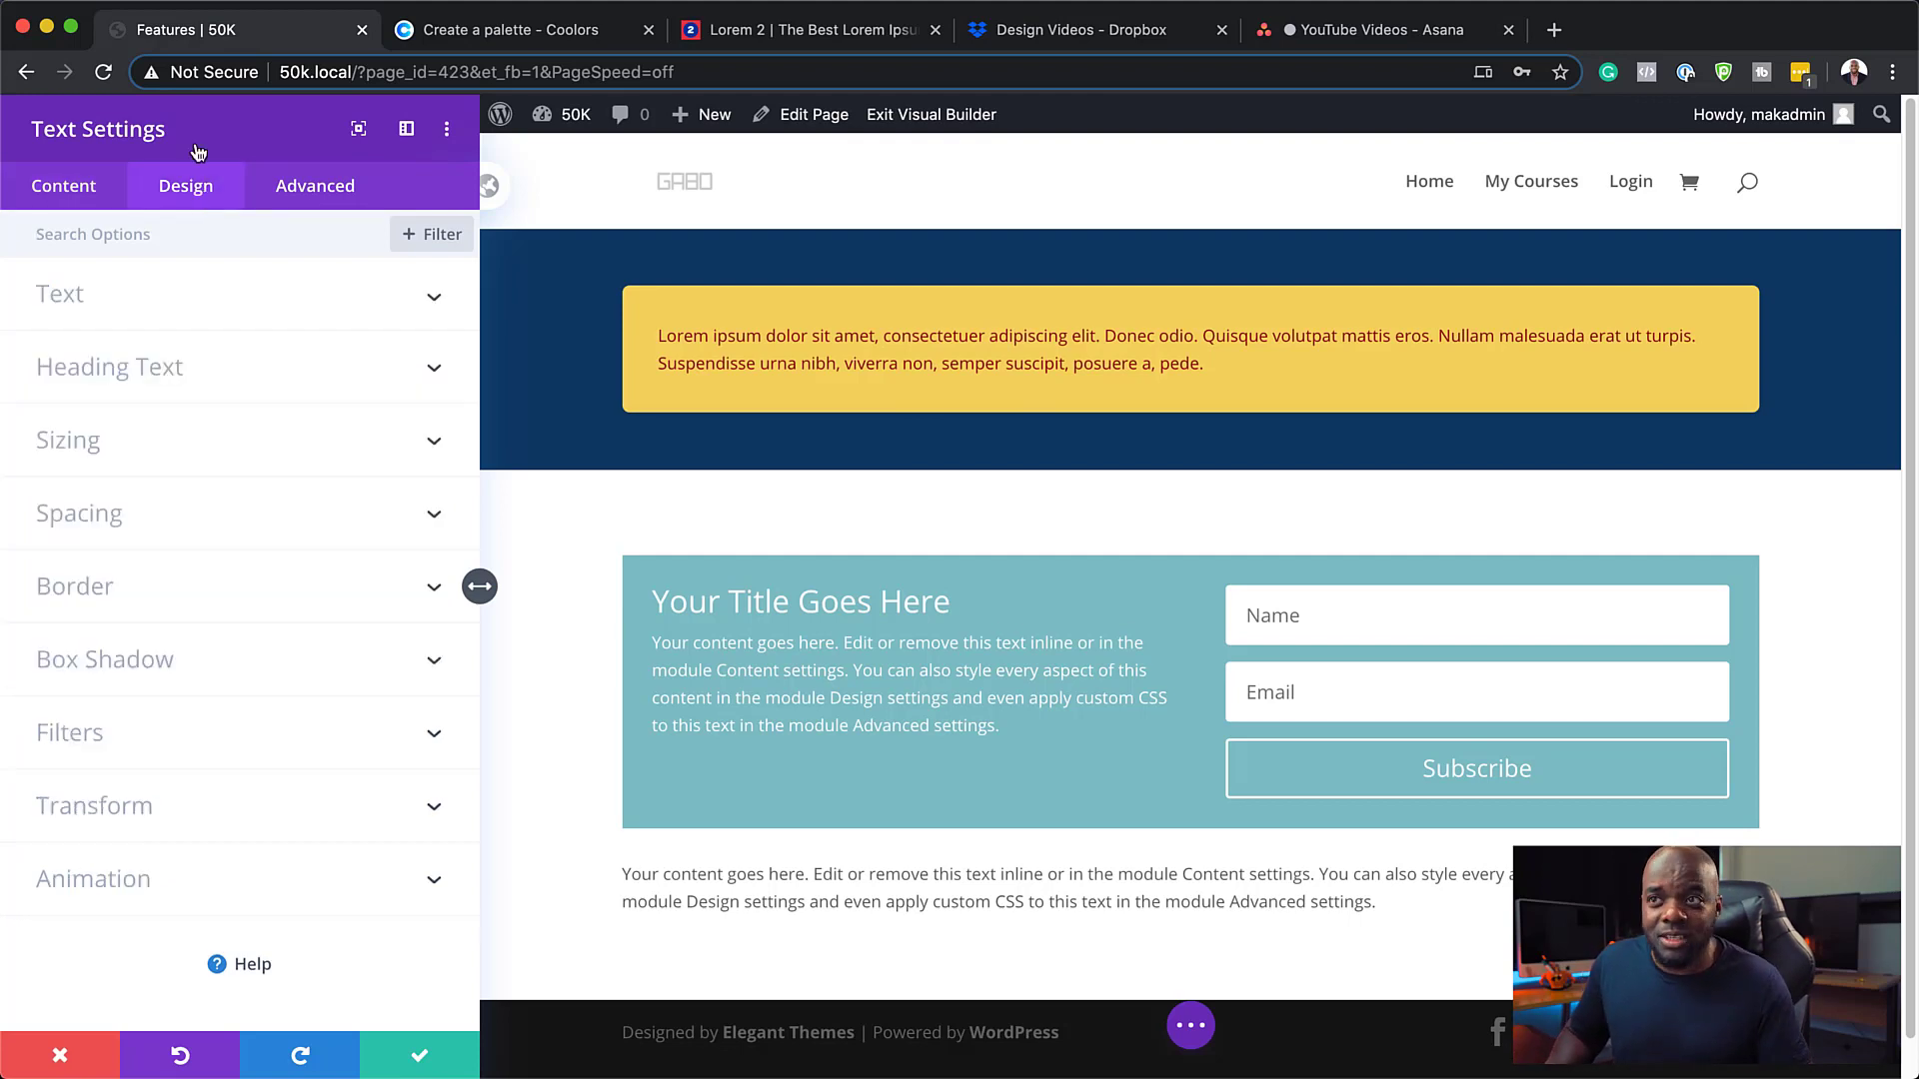
{"action": "left_click", "coordinate": [244, 296]}
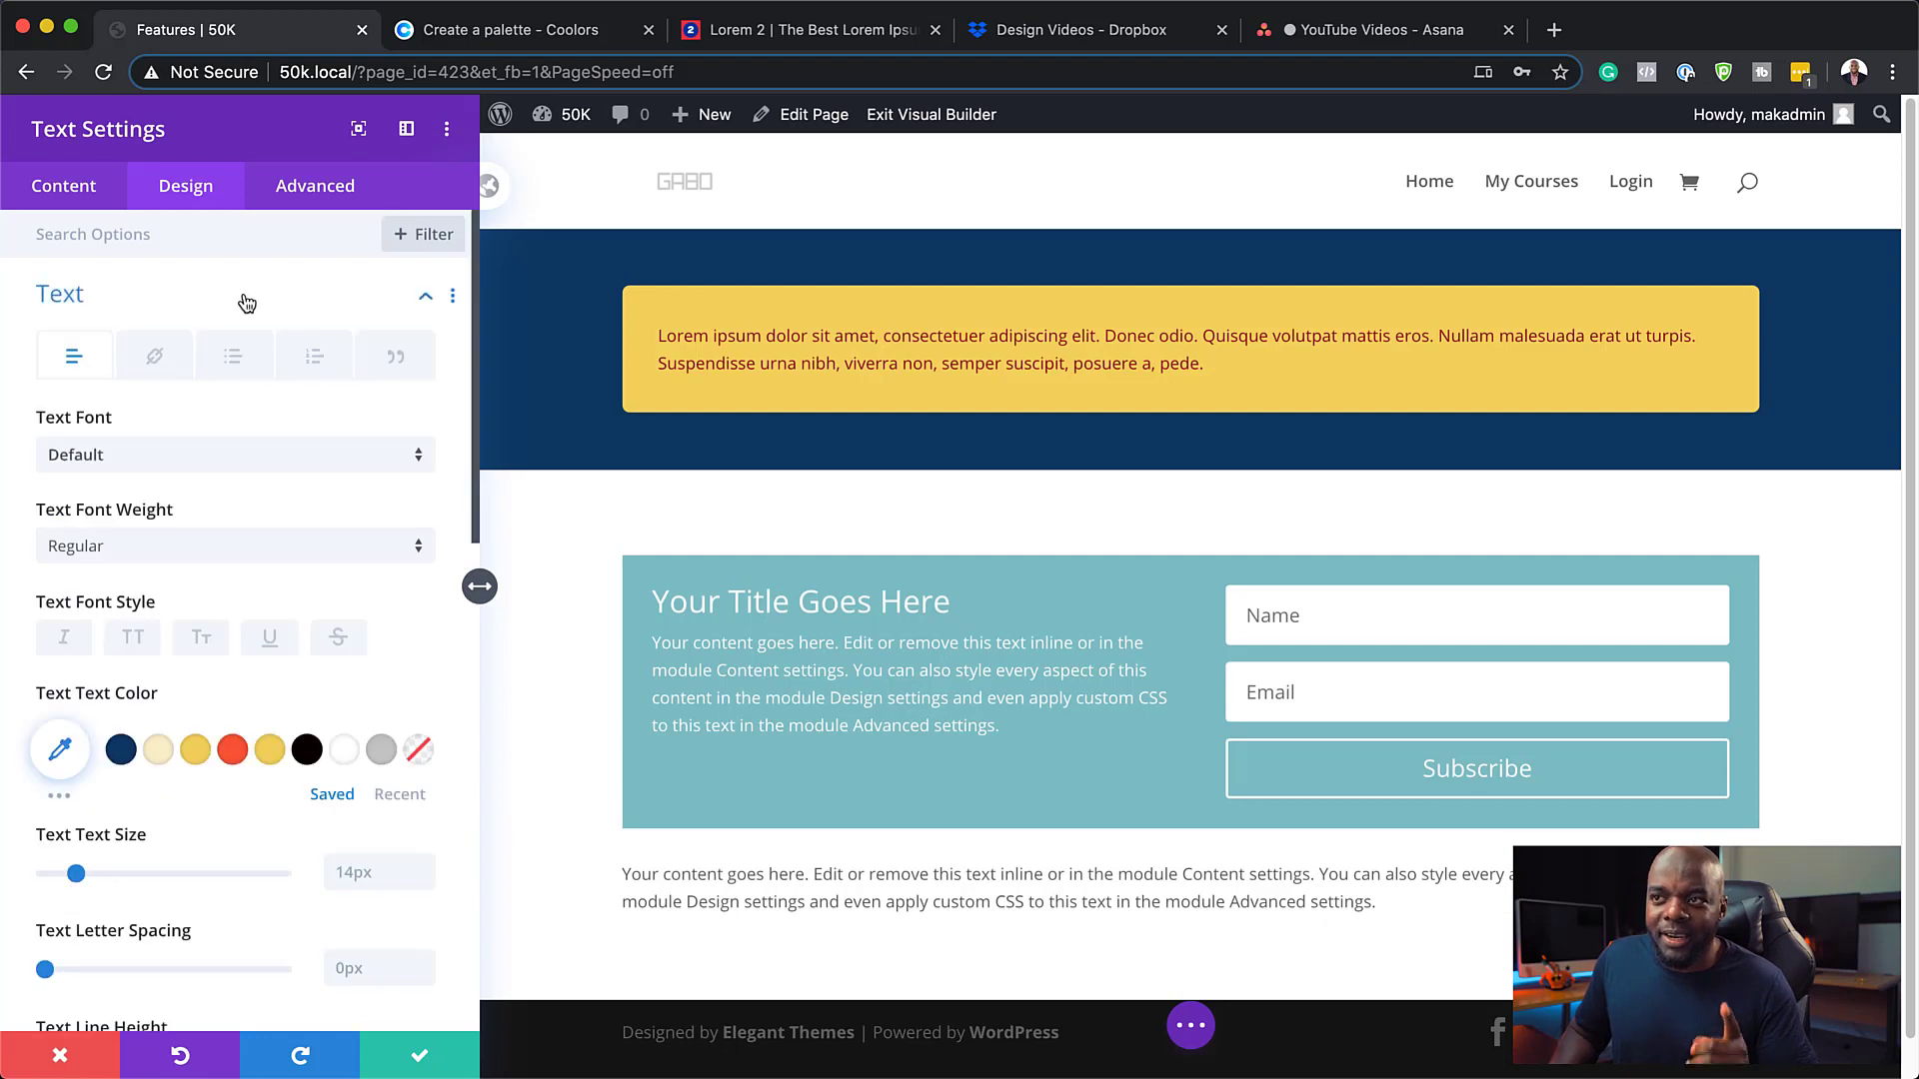
{"action": "left_click", "coordinate": [150, 458]}
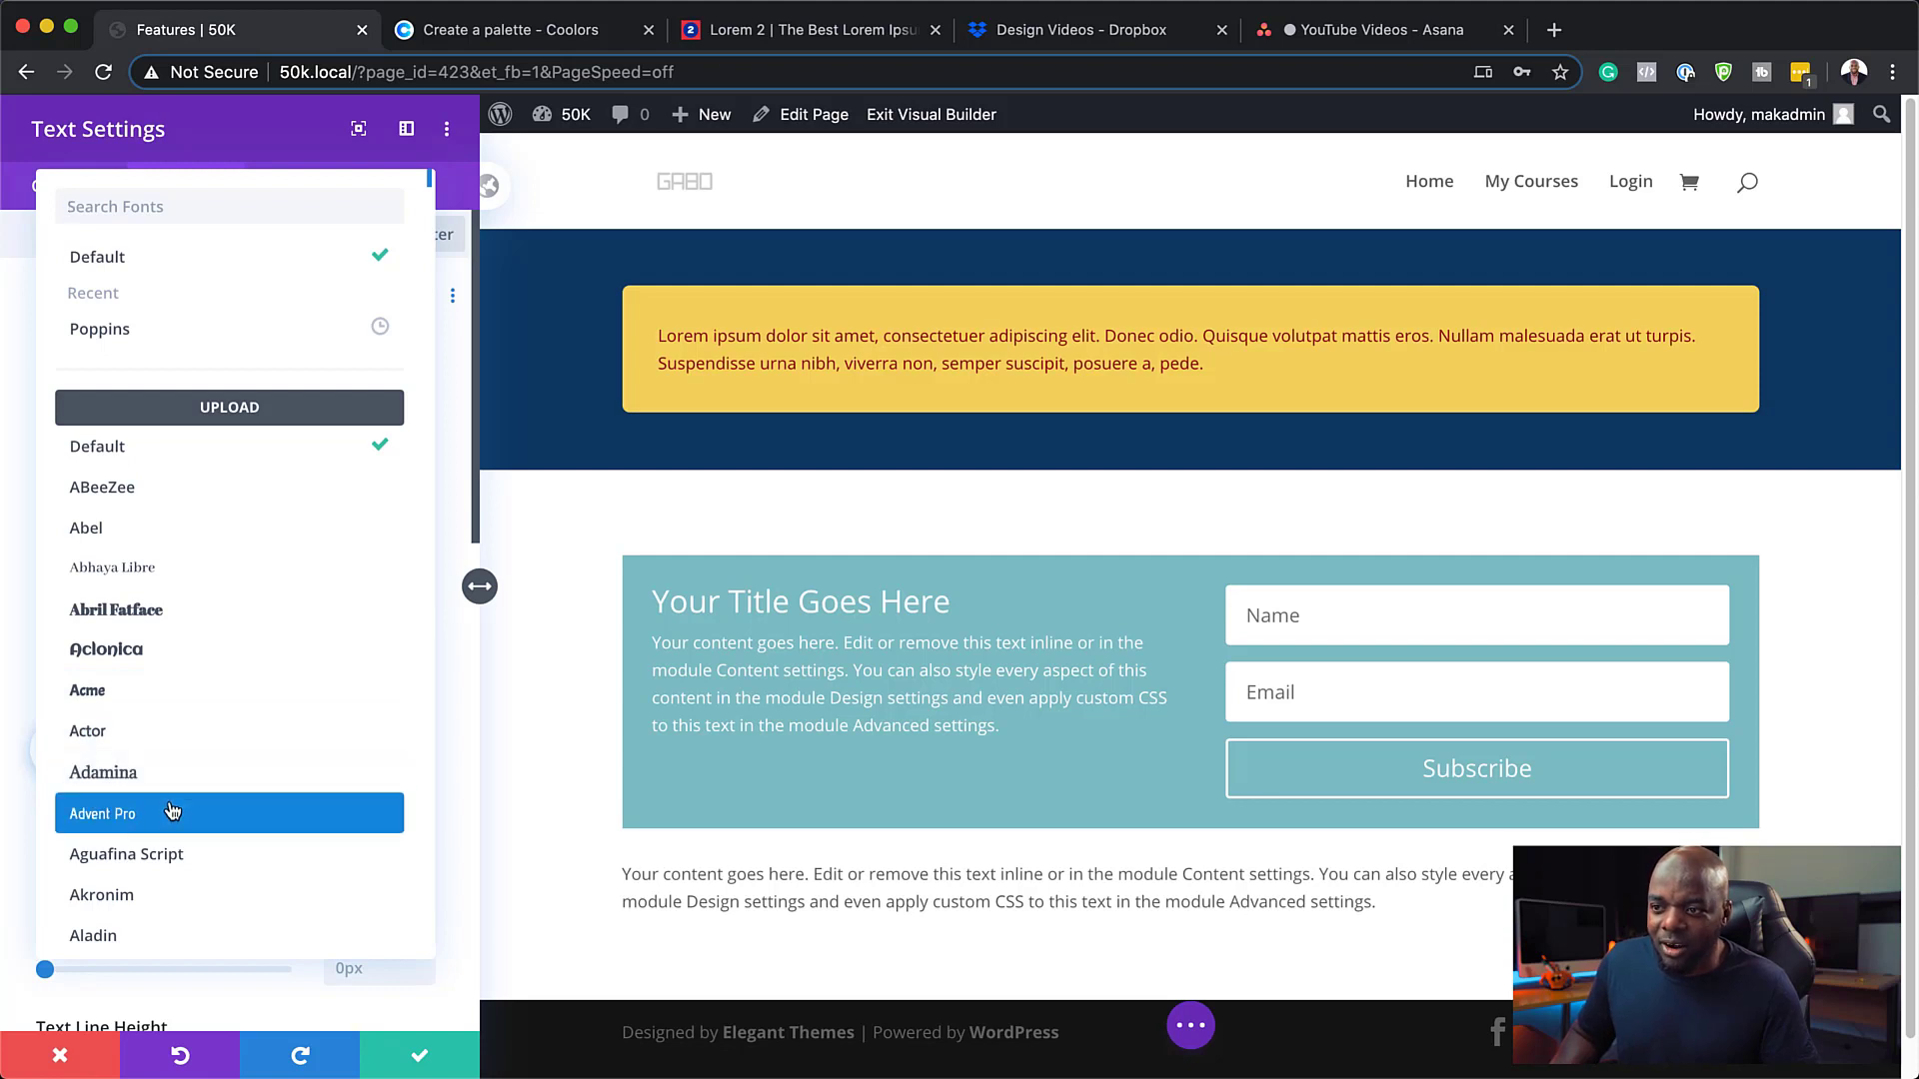
{"action": "scroll", "coordinate": [155, 811], "scroll_direction": "down", "scroll_amount": 1}
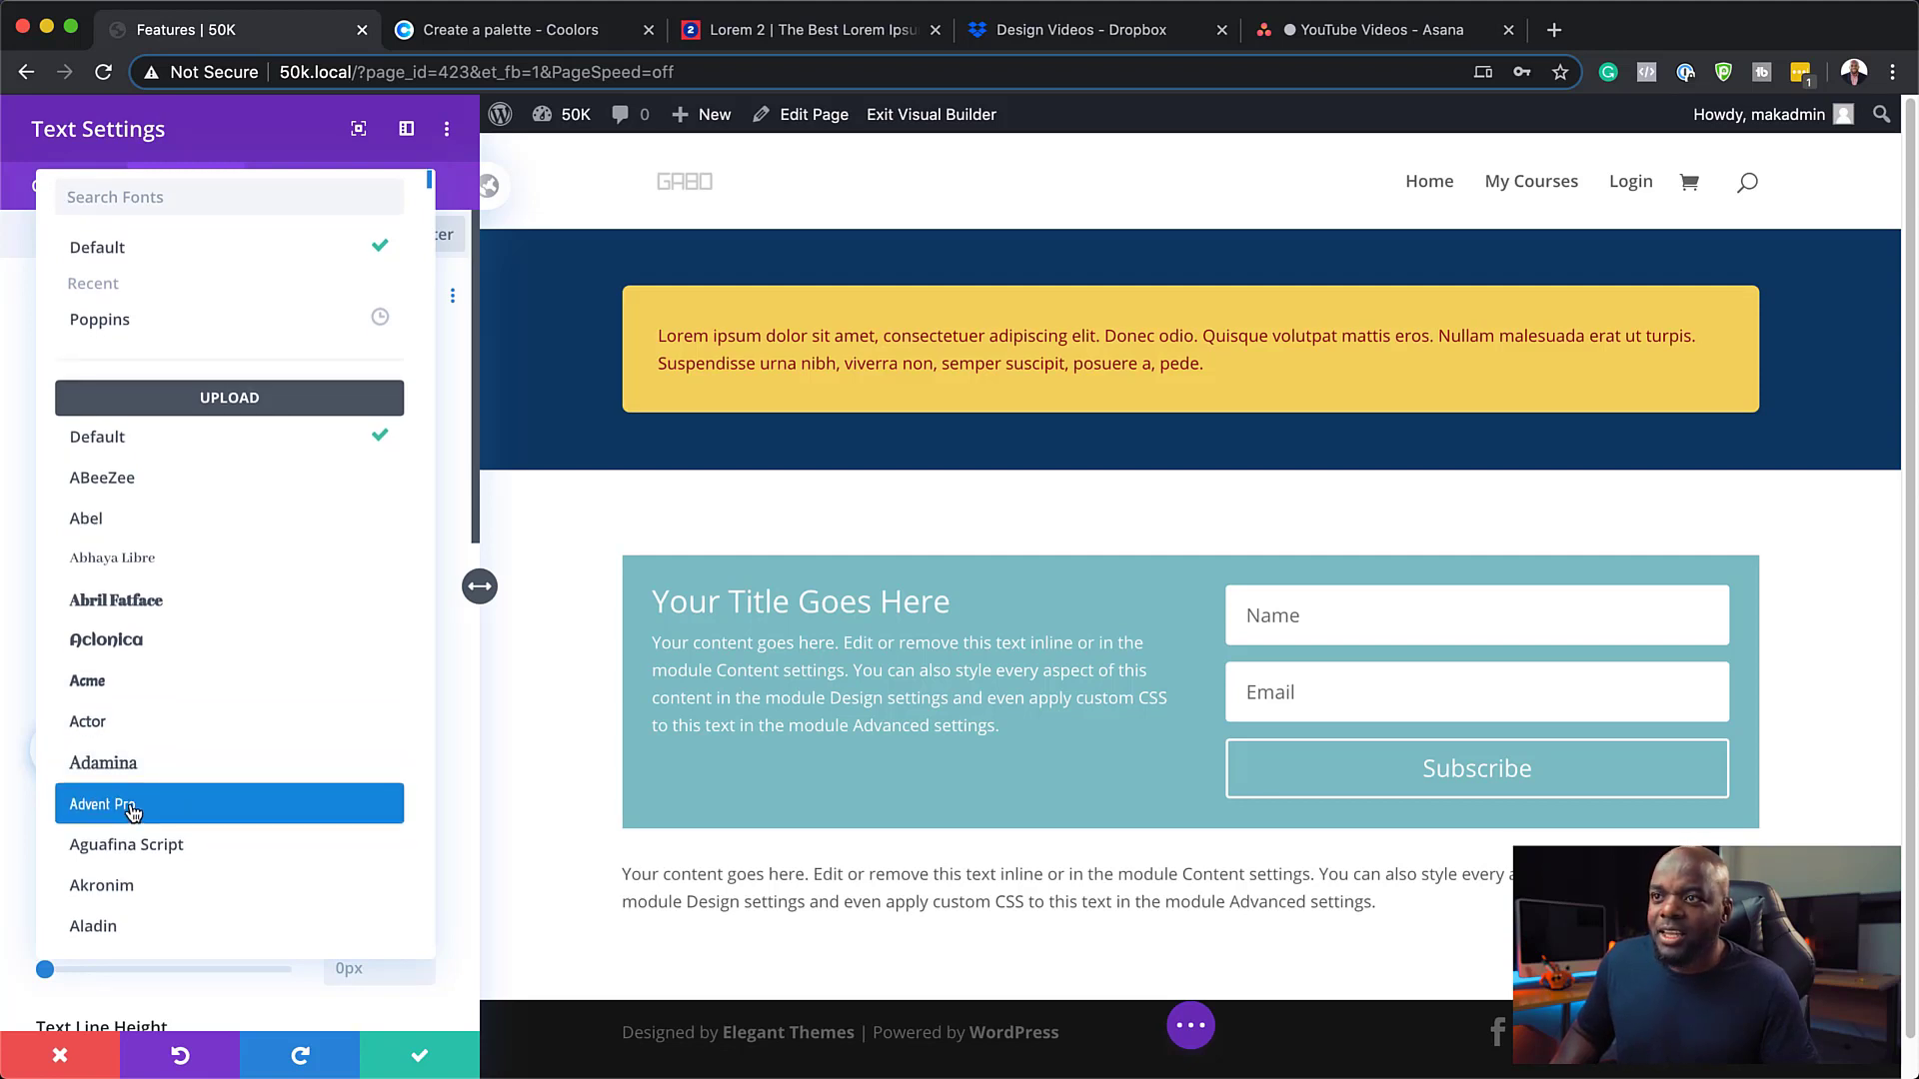
{"action": "left_click", "coordinate": [133, 812]}
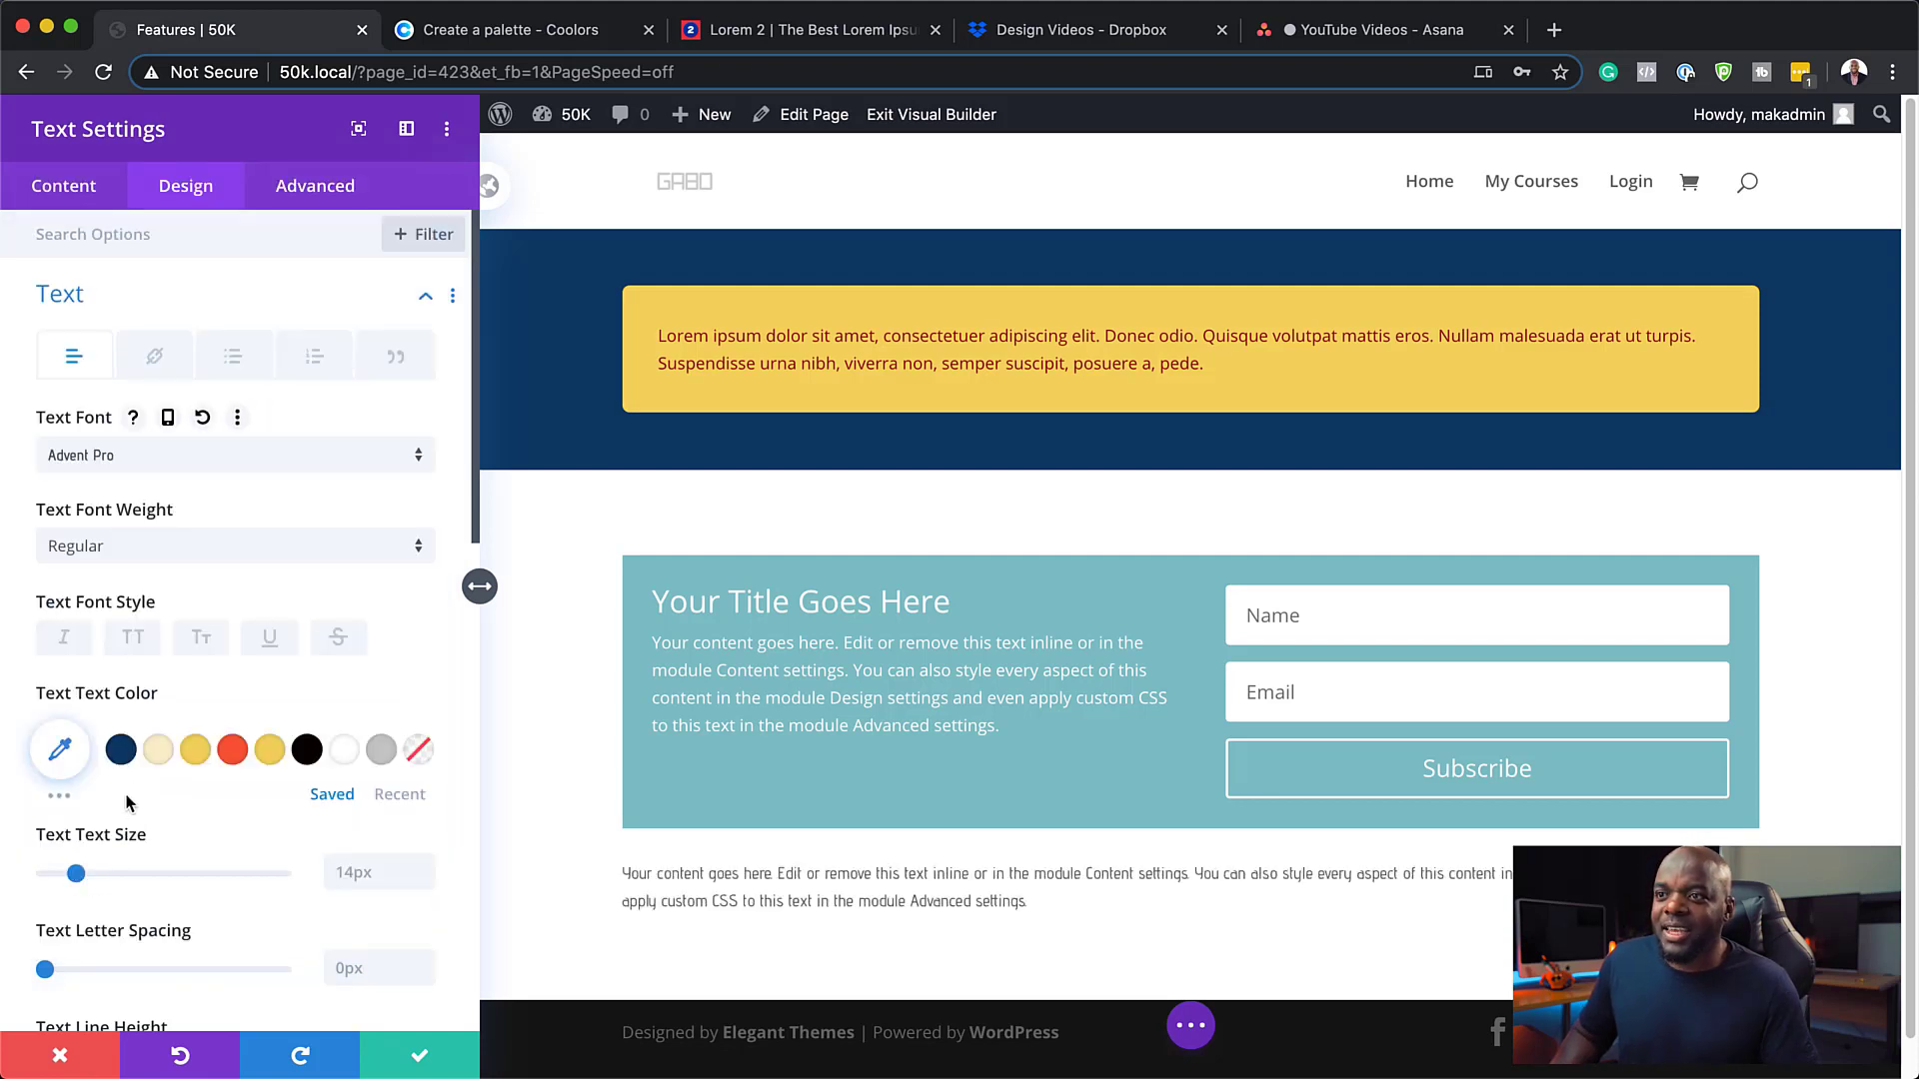
{"action": "left_click", "coordinate": [128, 545]}
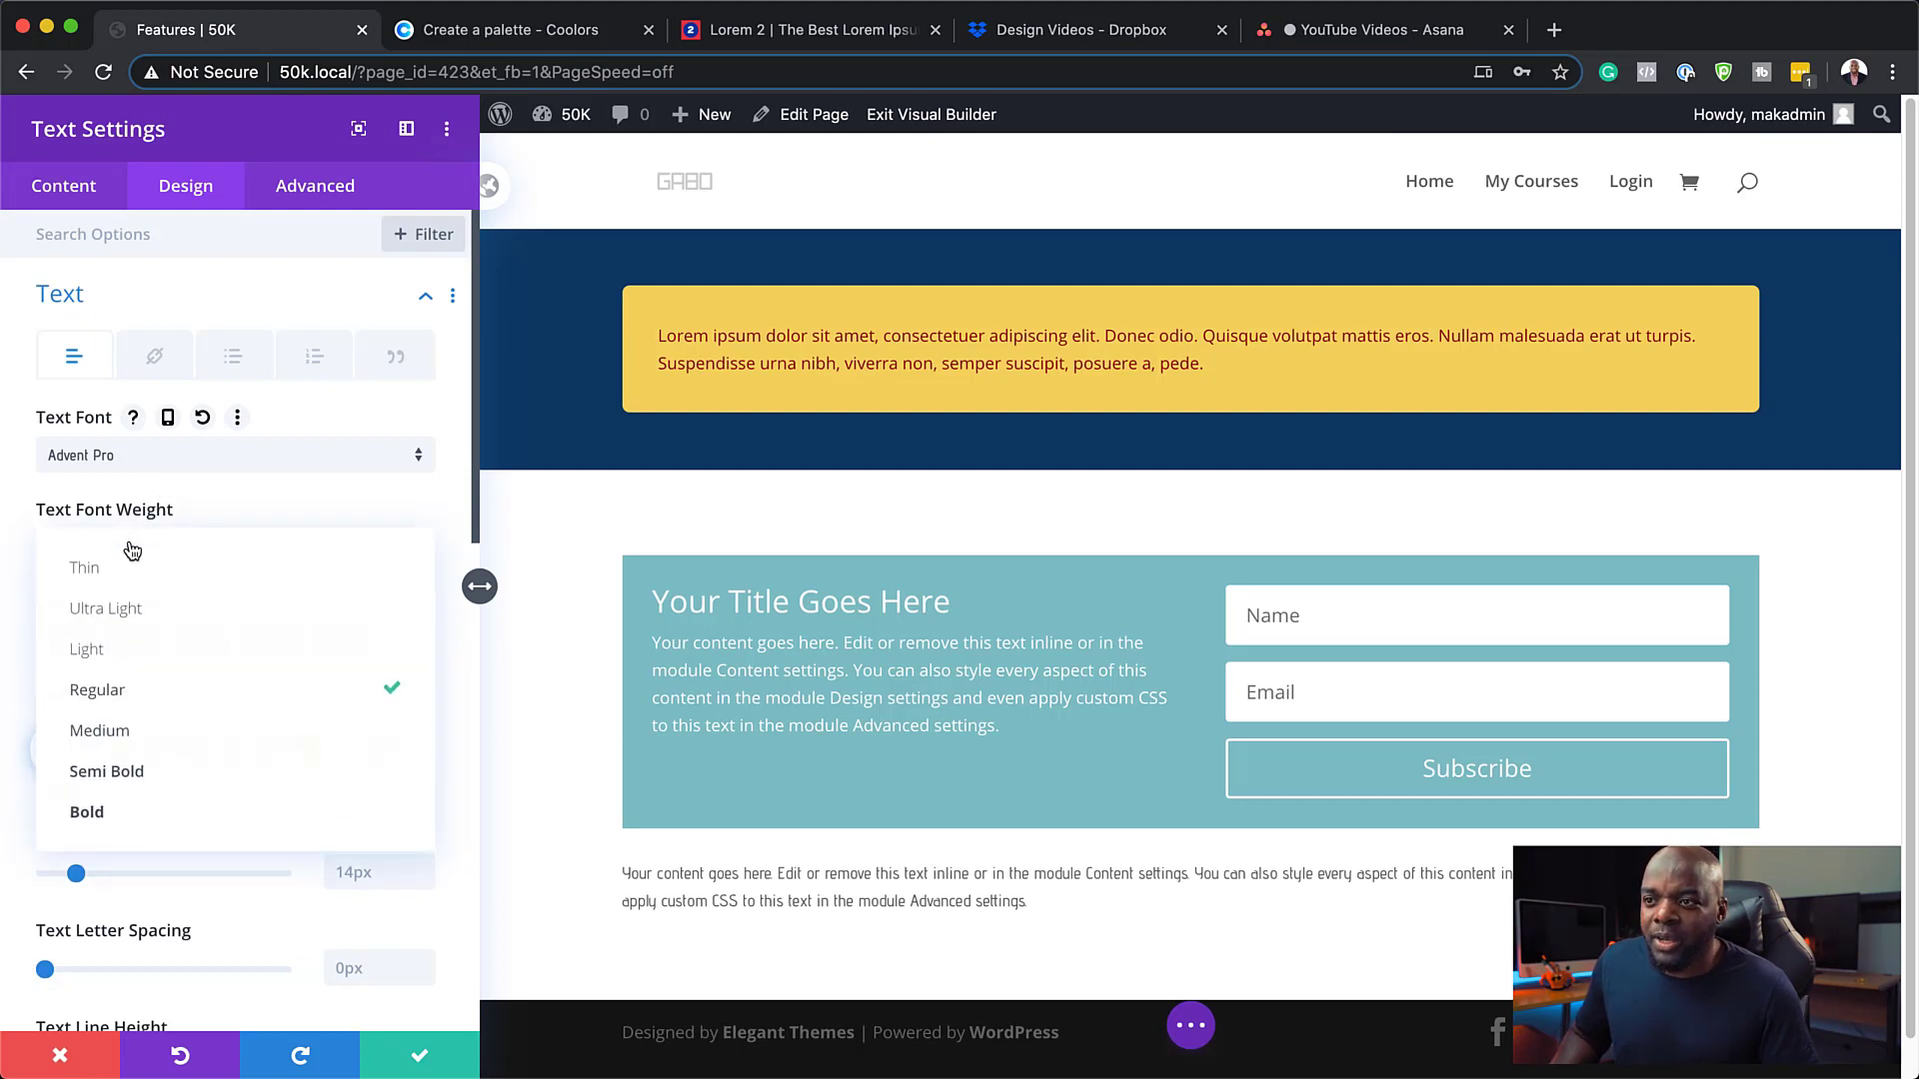
{"action": "left_click", "coordinate": [168, 815]}
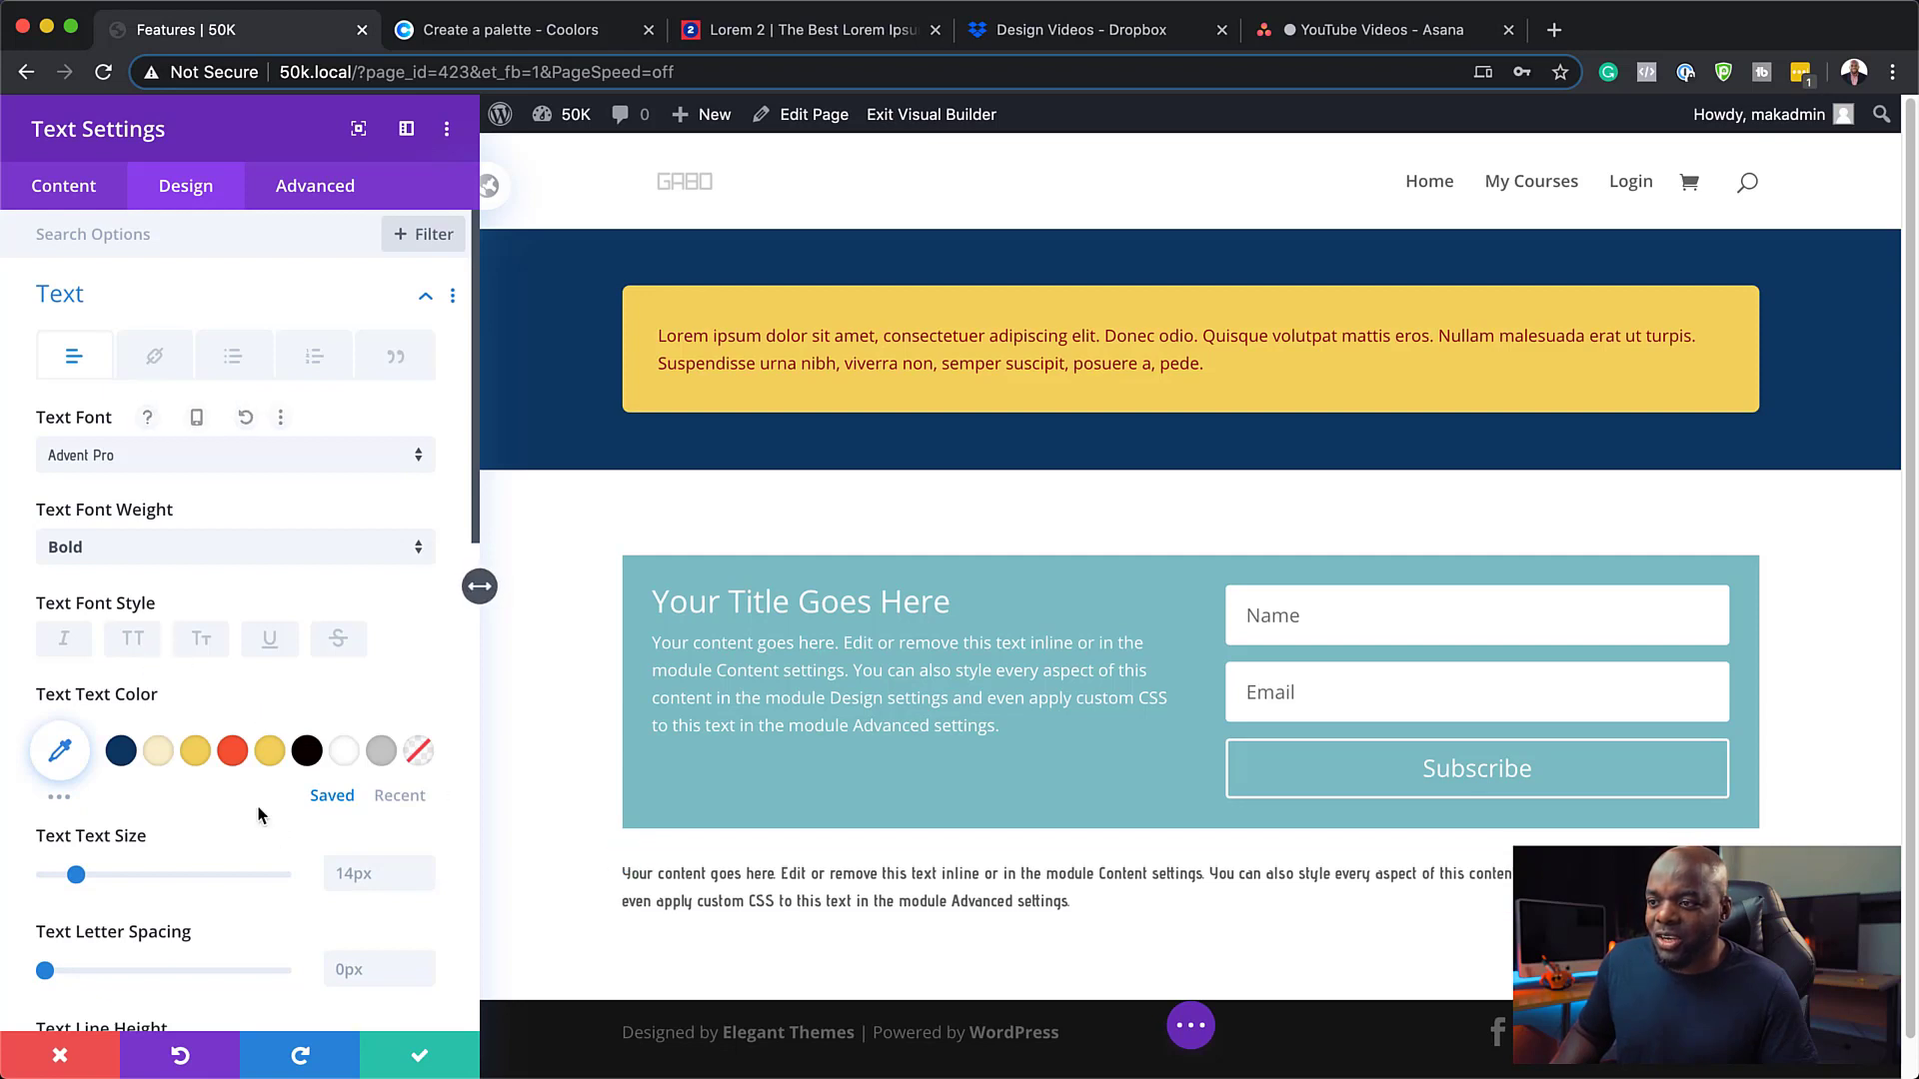
Increase the Text module's text size to 21px
{"action": "left_click", "coordinate": [423, 866]}
{"action": "left_click", "coordinate": [423, 865]}
{"action": "left_click", "coordinate": [423, 866]}
{"action": "left_click", "coordinate": [422, 866]}
{"action": "left_click", "coordinate": [423, 865]}
{"action": "left_click", "coordinate": [423, 866]}
{"action": "left_click", "coordinate": [423, 866]}
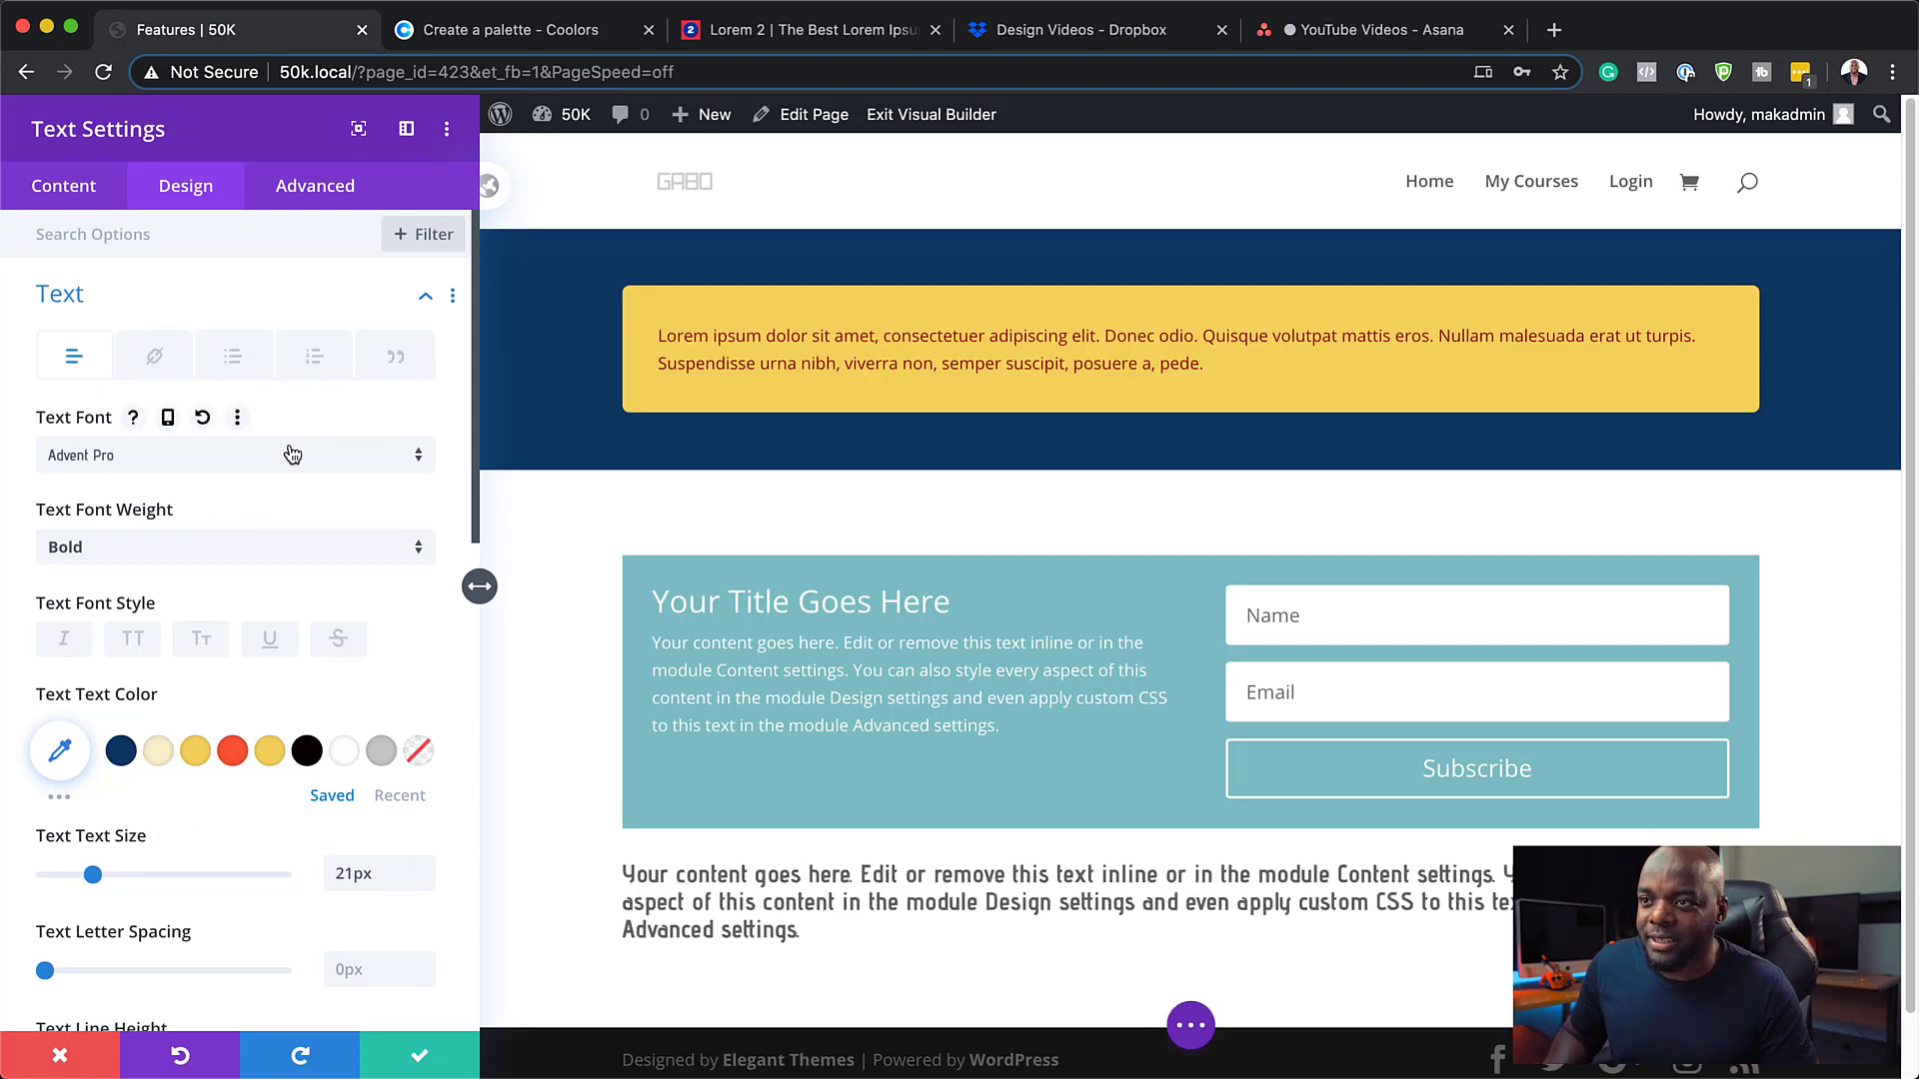
Examine the Upload Font options for adding a custom text font, and close them without uploading
{"action": "left_click", "coordinate": [167, 457]}
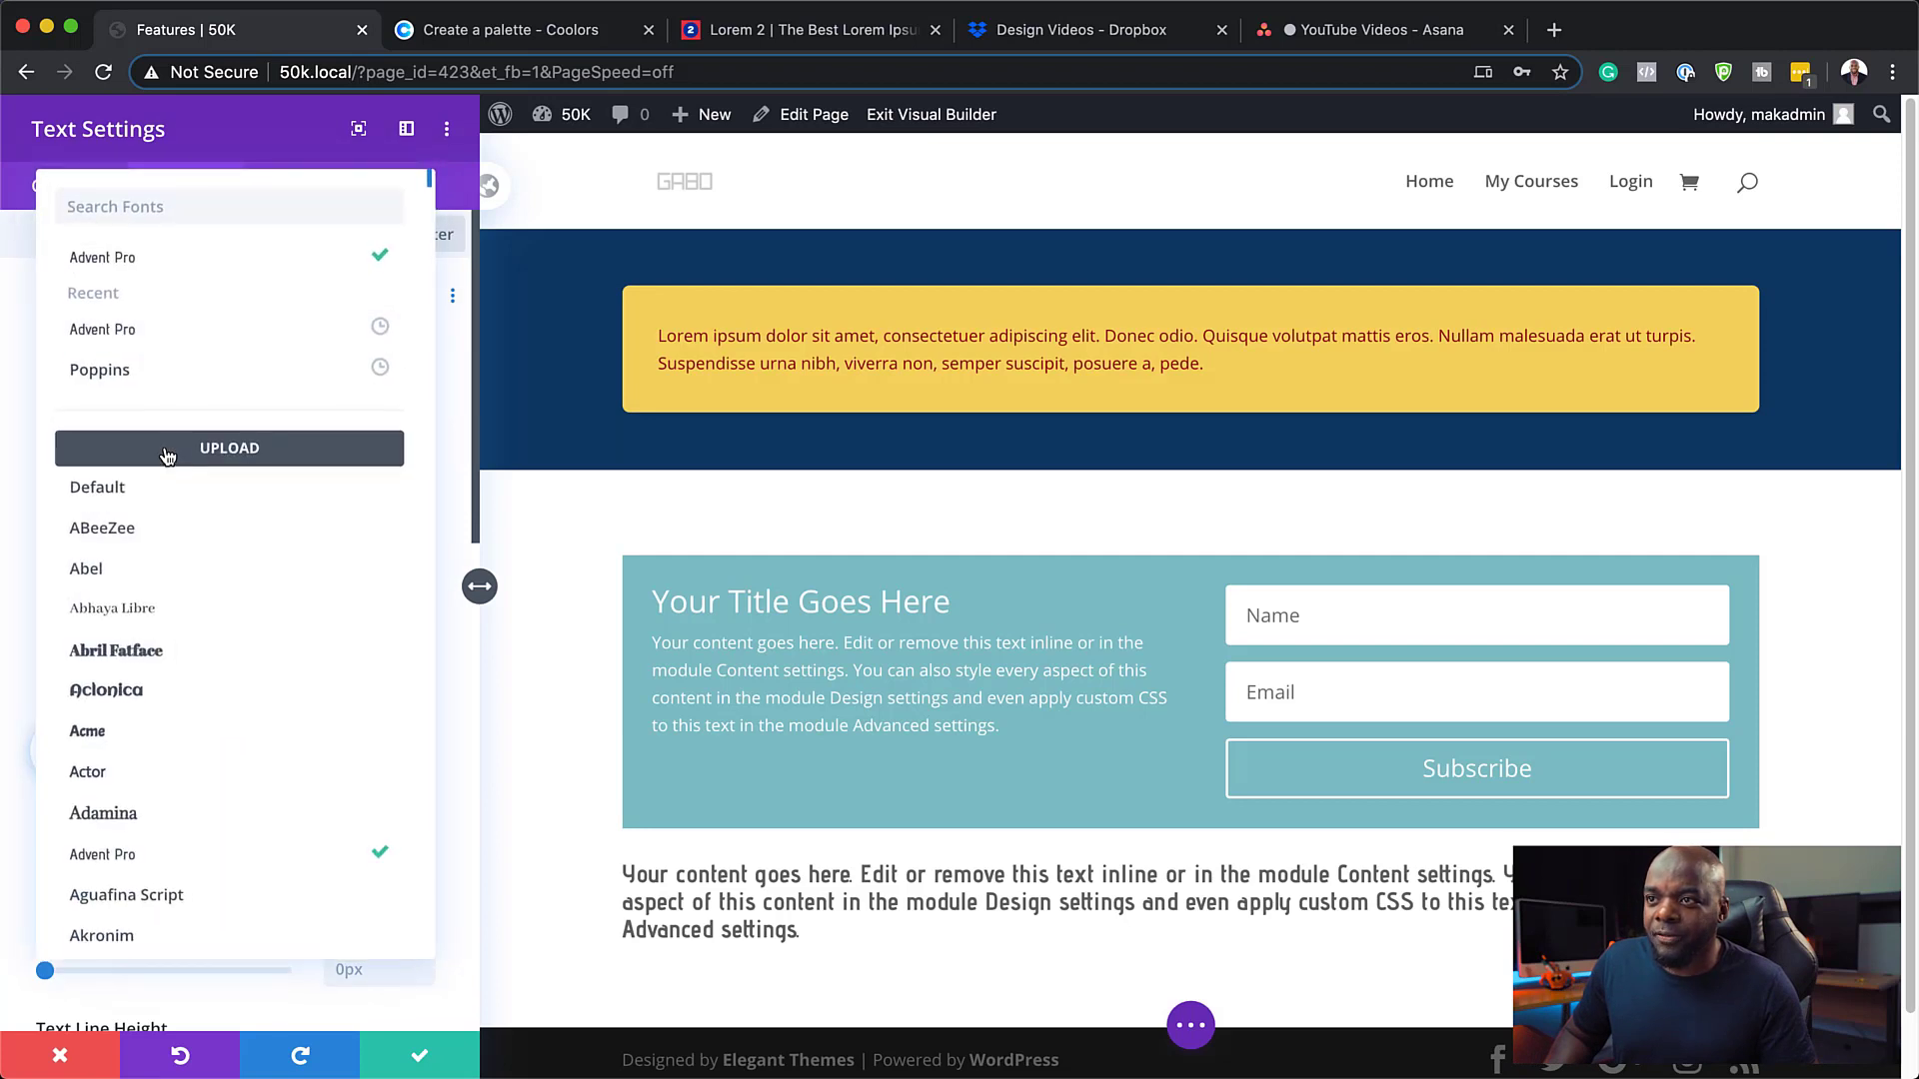
{"action": "left_click", "coordinate": [249, 452]}
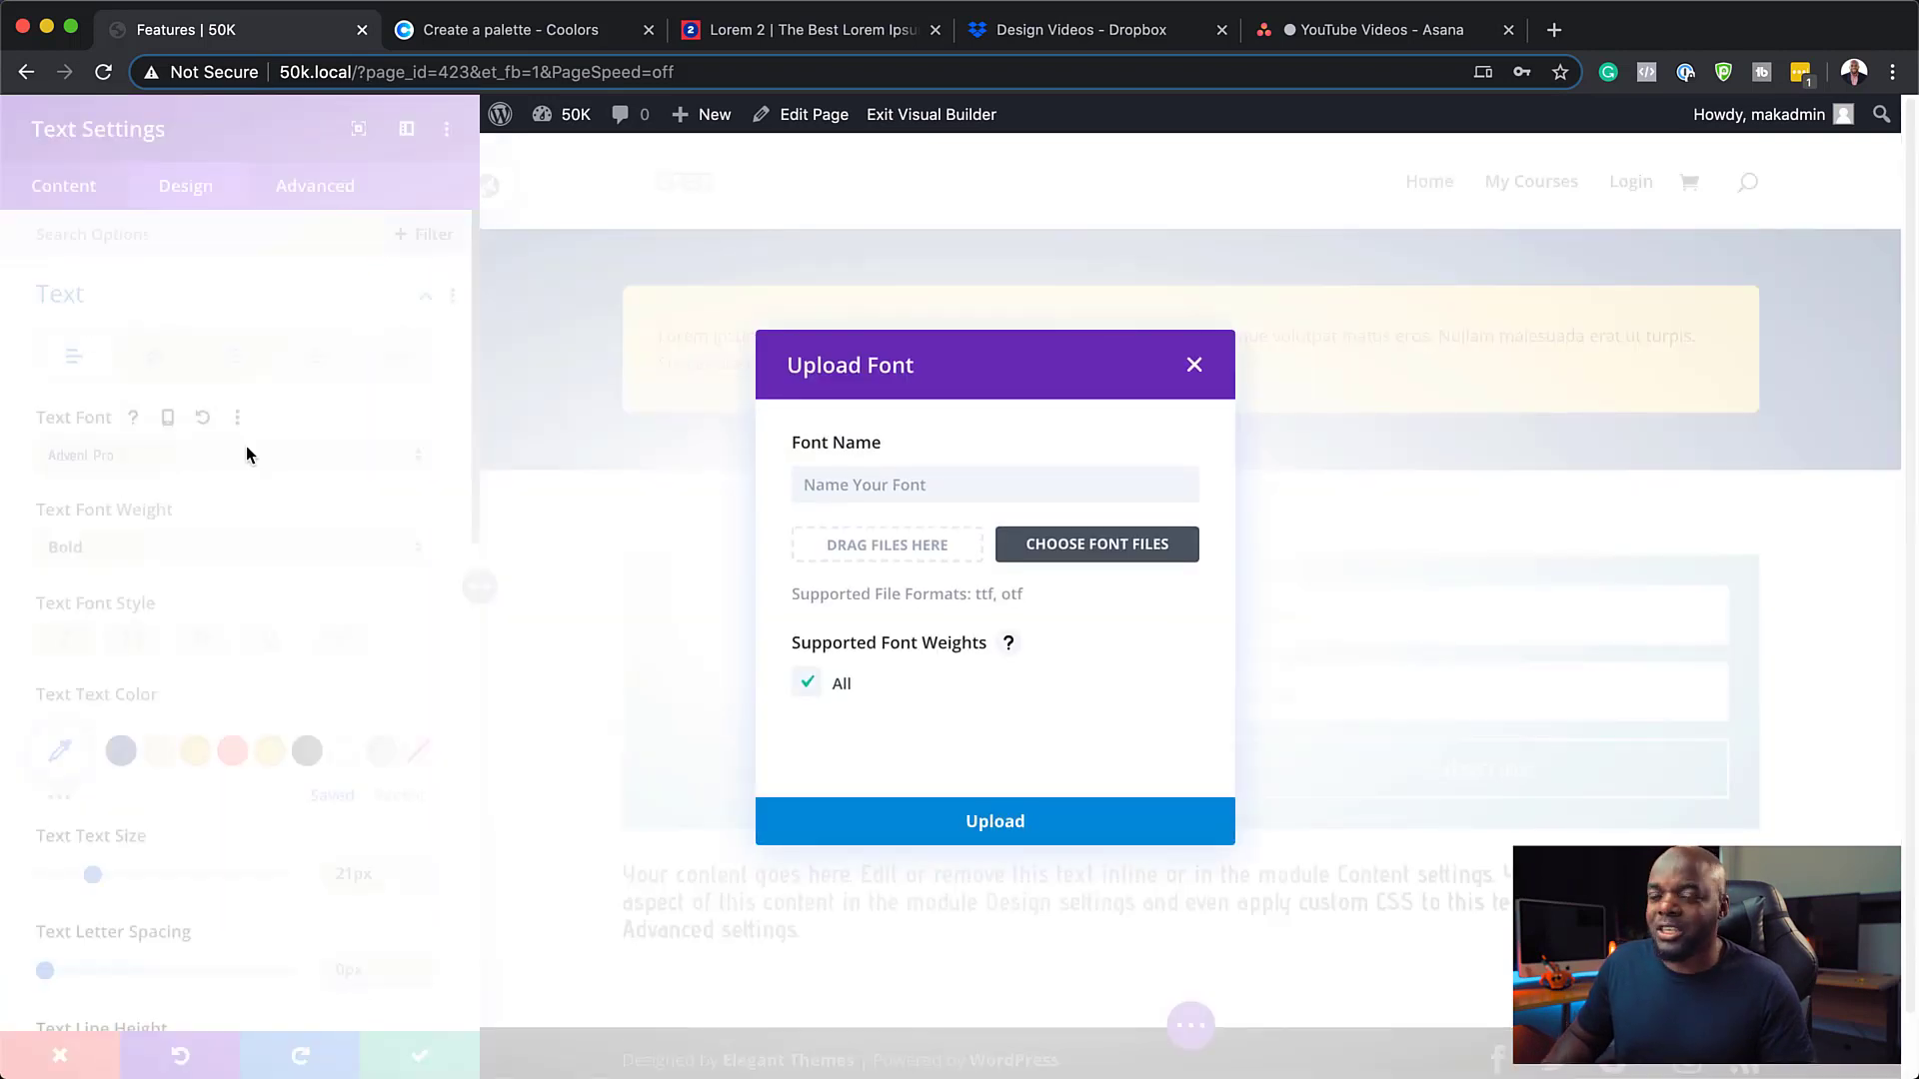
{"action": "left_click", "coordinate": [968, 489]}
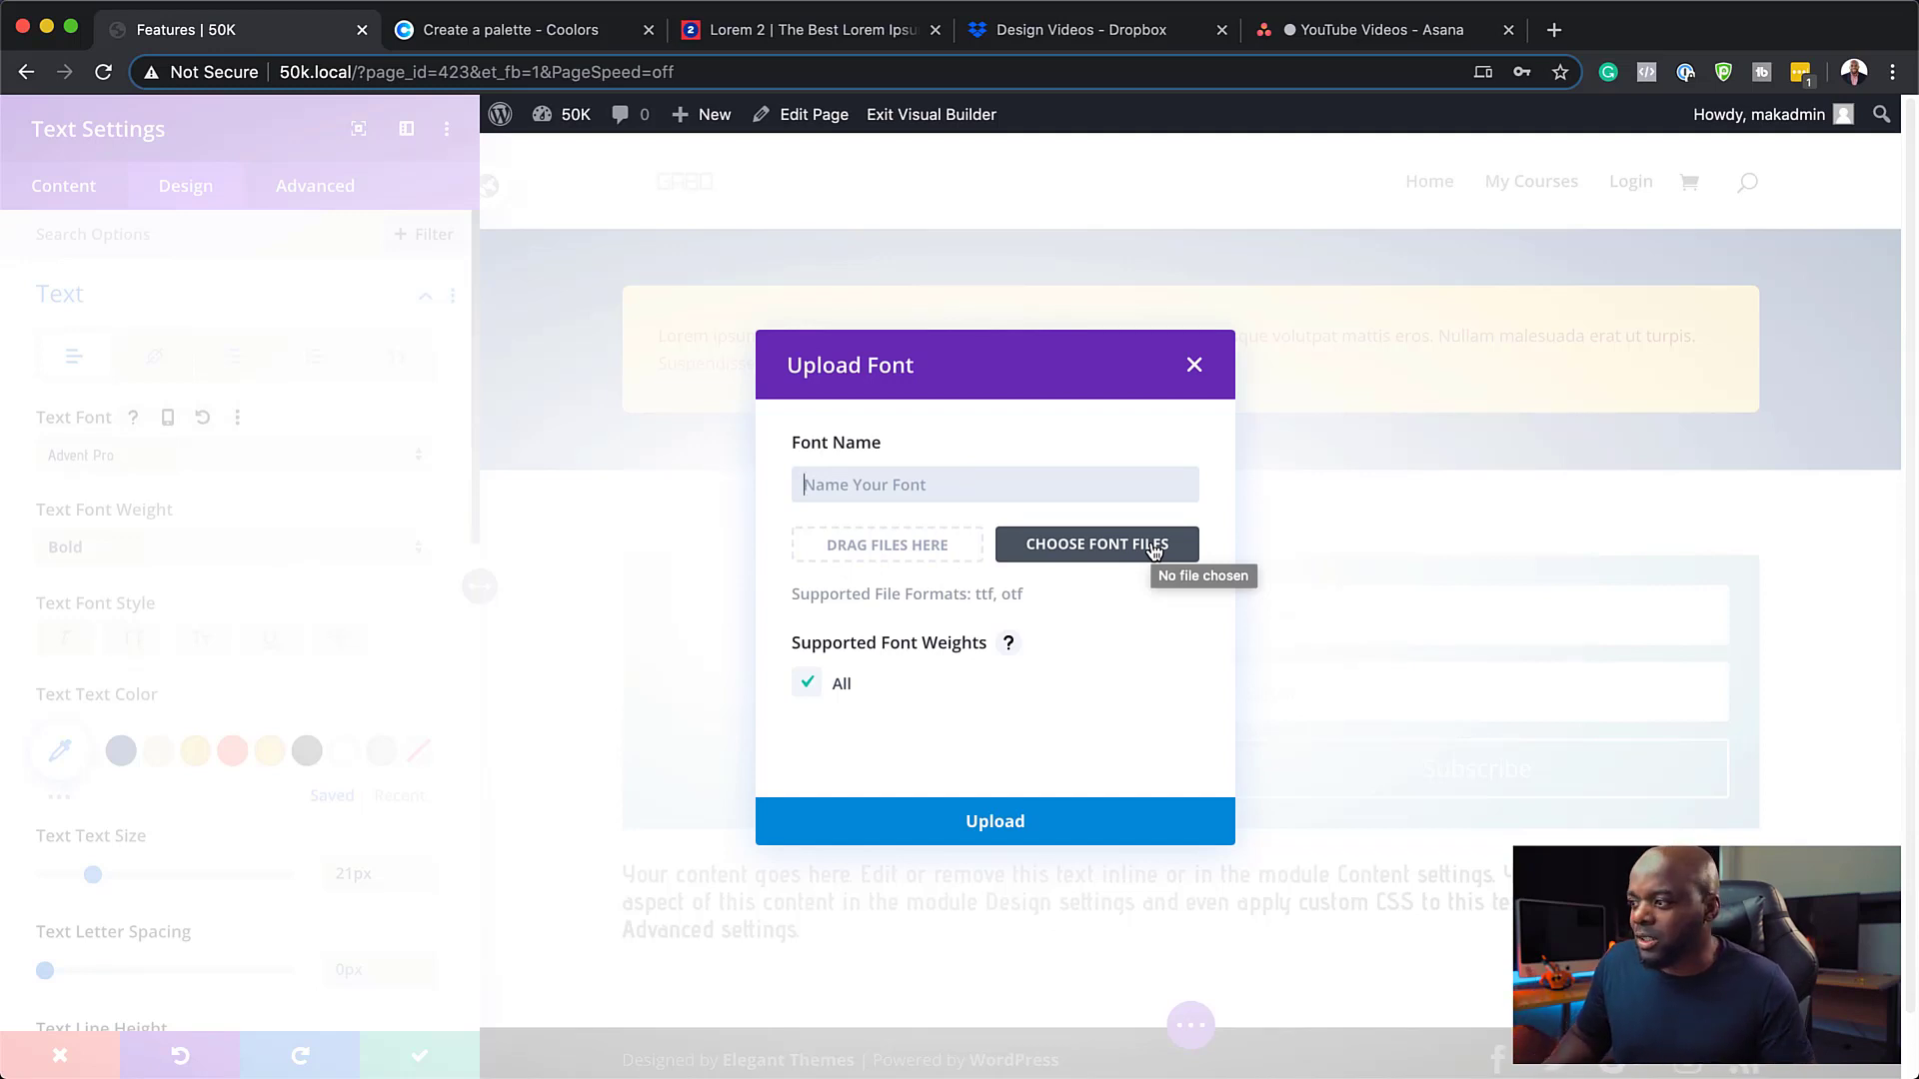
{"action": "left_click", "coordinate": [687, 692]}
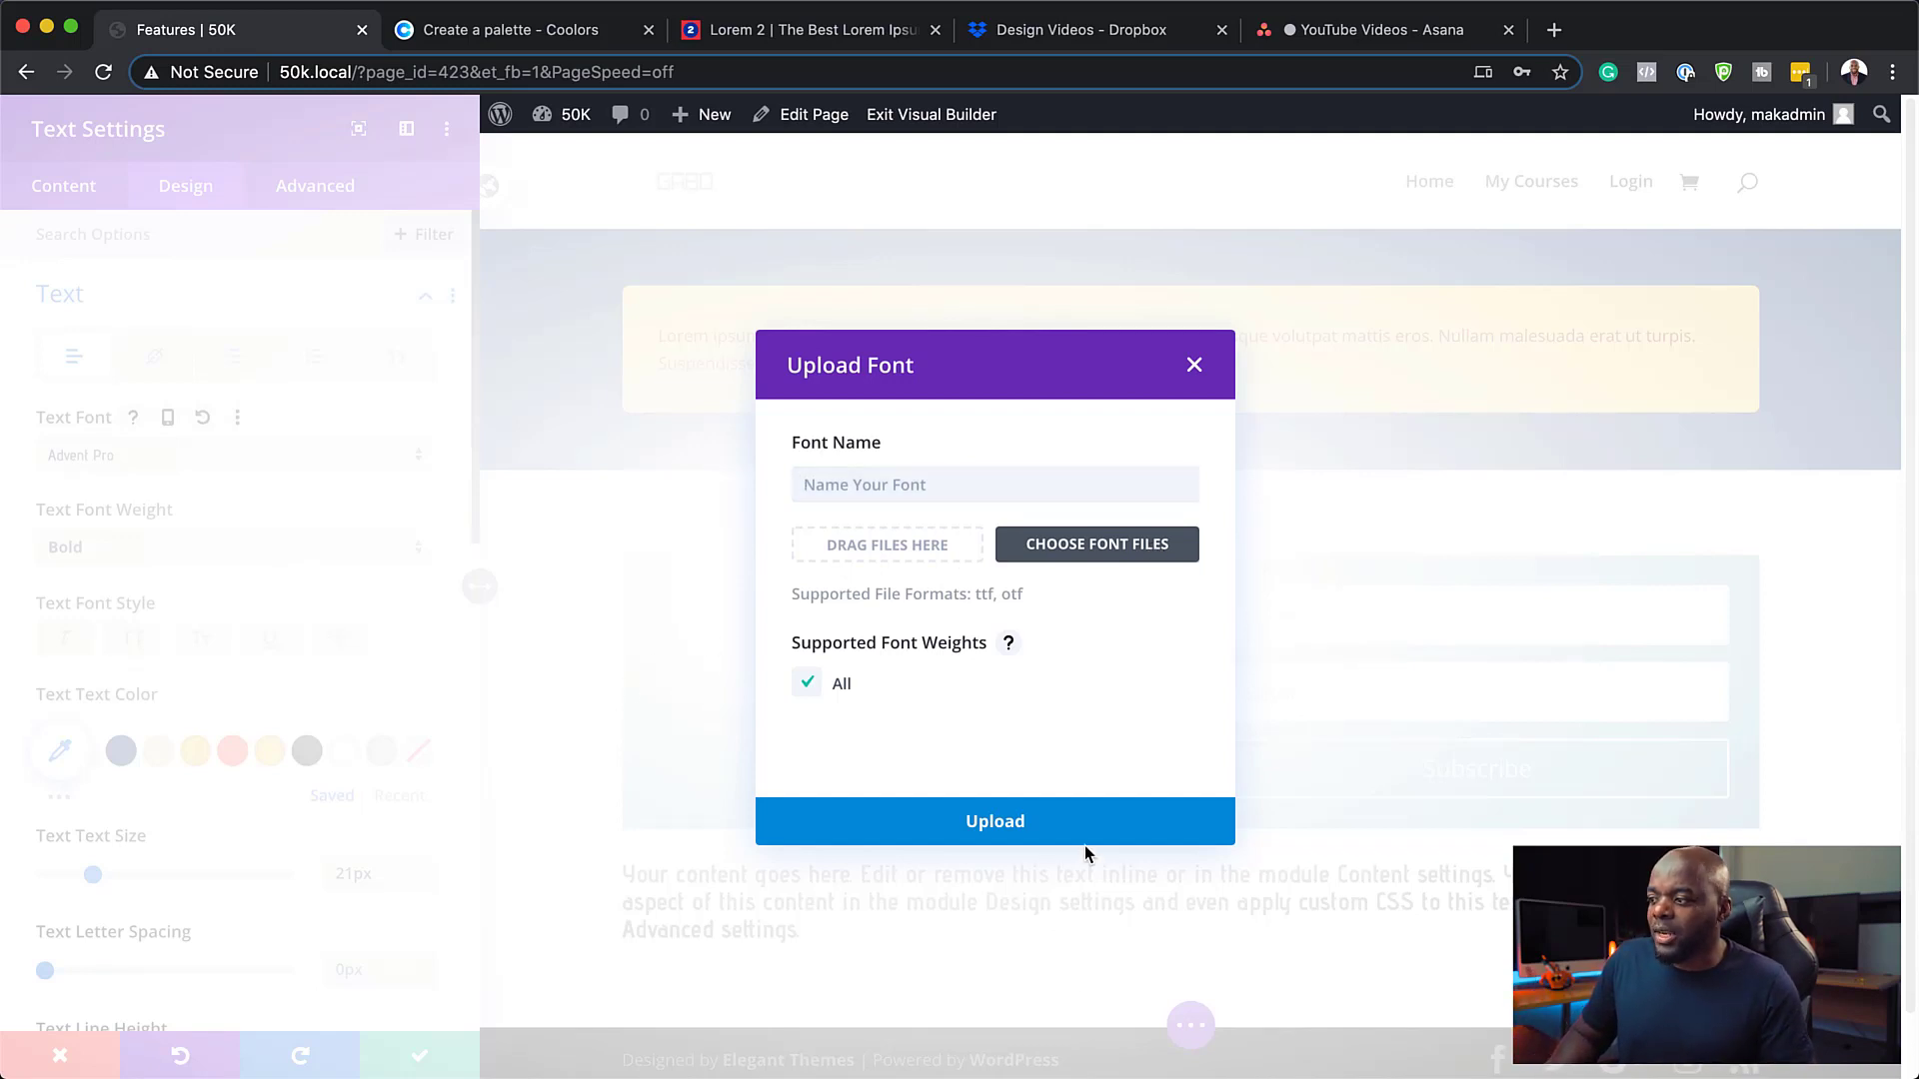
{"action": "left_click", "coordinate": [1196, 365]}
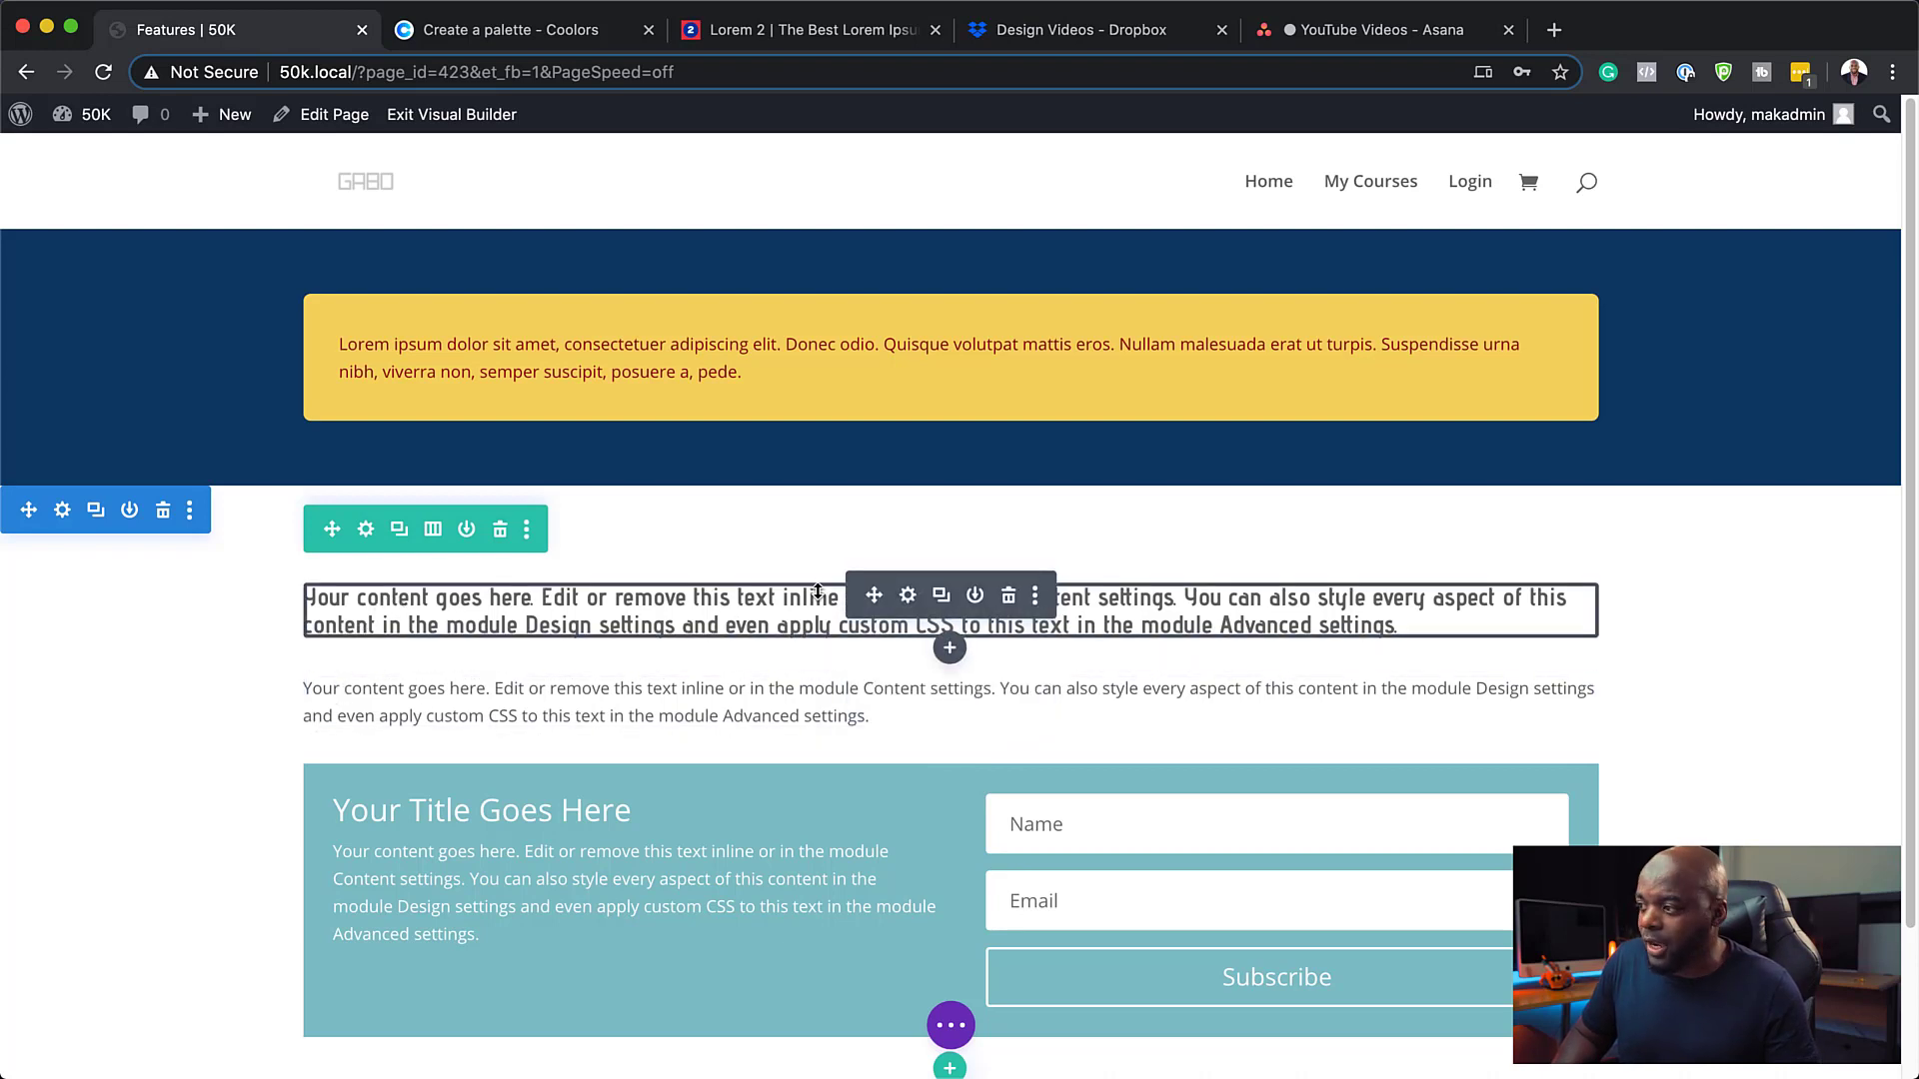
Extend the bold Advent Pro text module's styles to all texts throughout This Section
{"action": "right_click", "coordinate": [924, 611]}
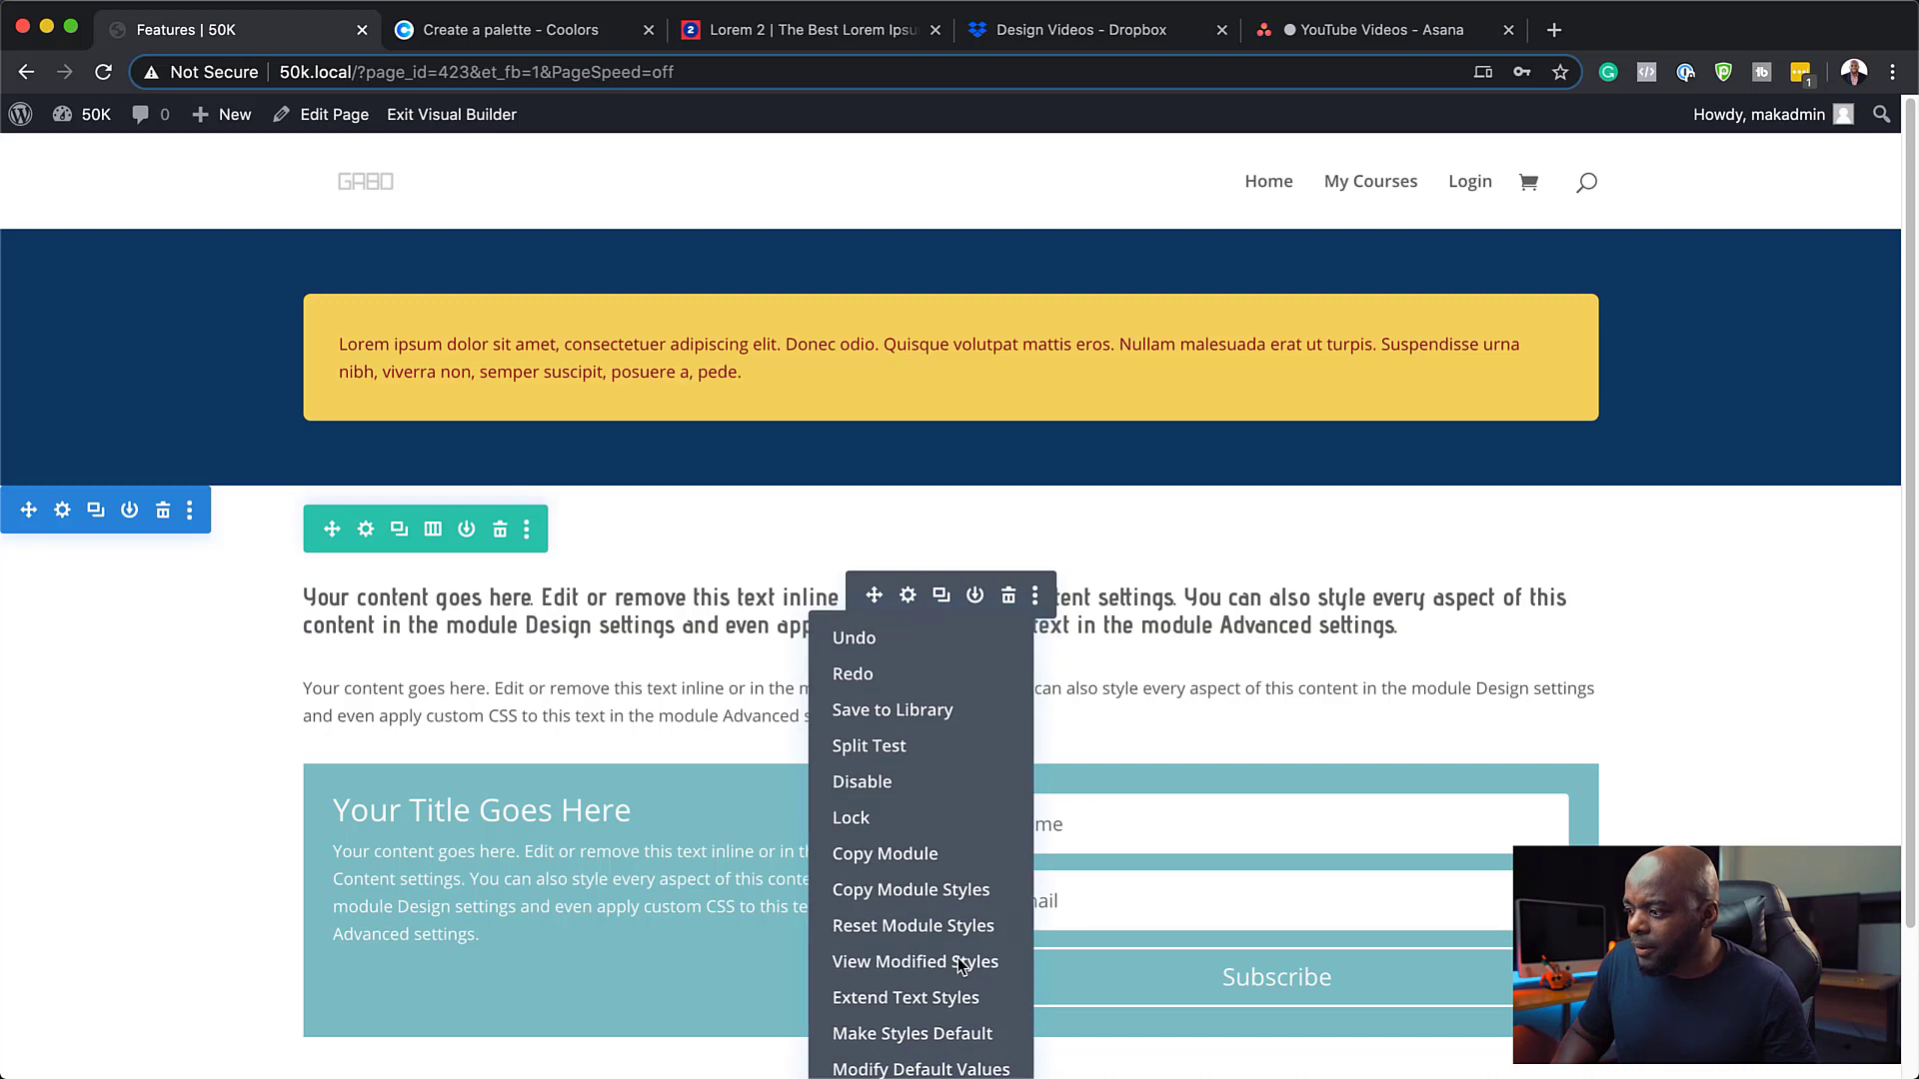
{"action": "left_click", "coordinate": [943, 1006]}
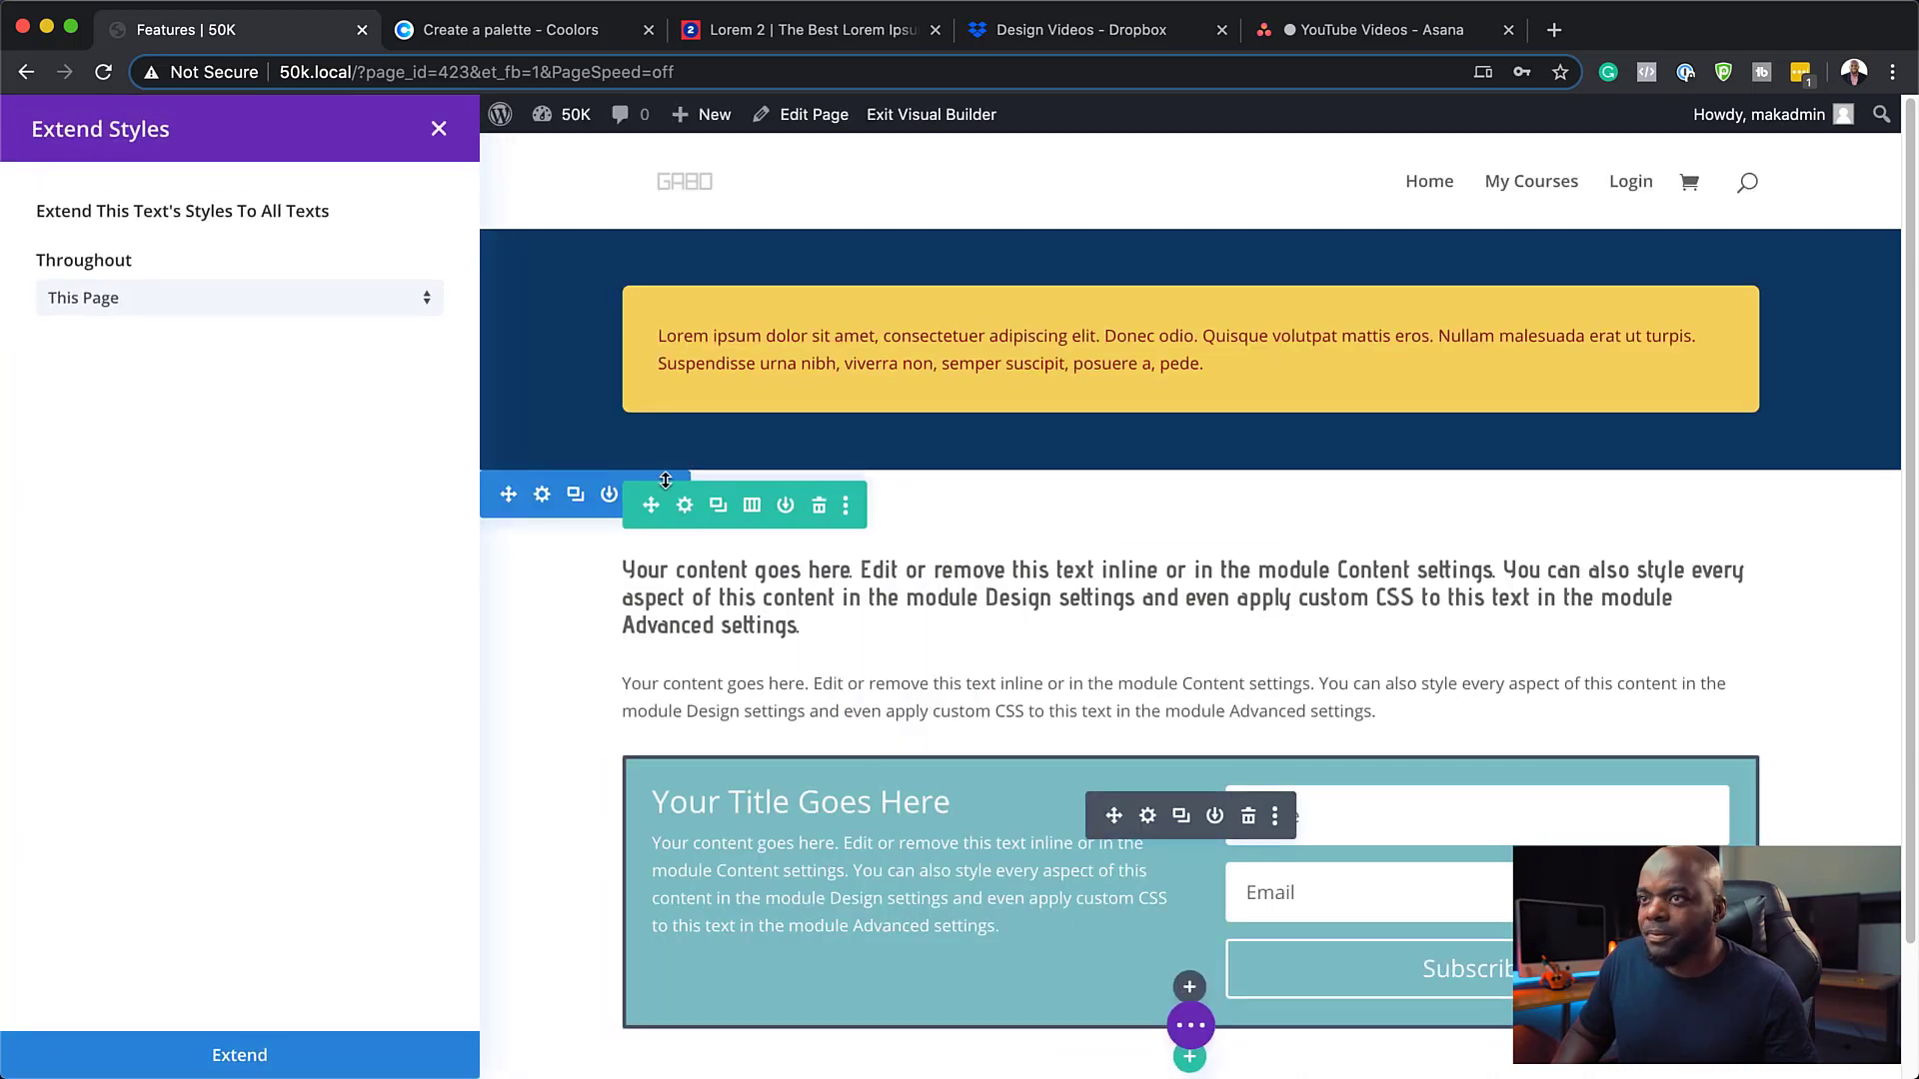
{"action": "left_click", "coordinate": [228, 300]}
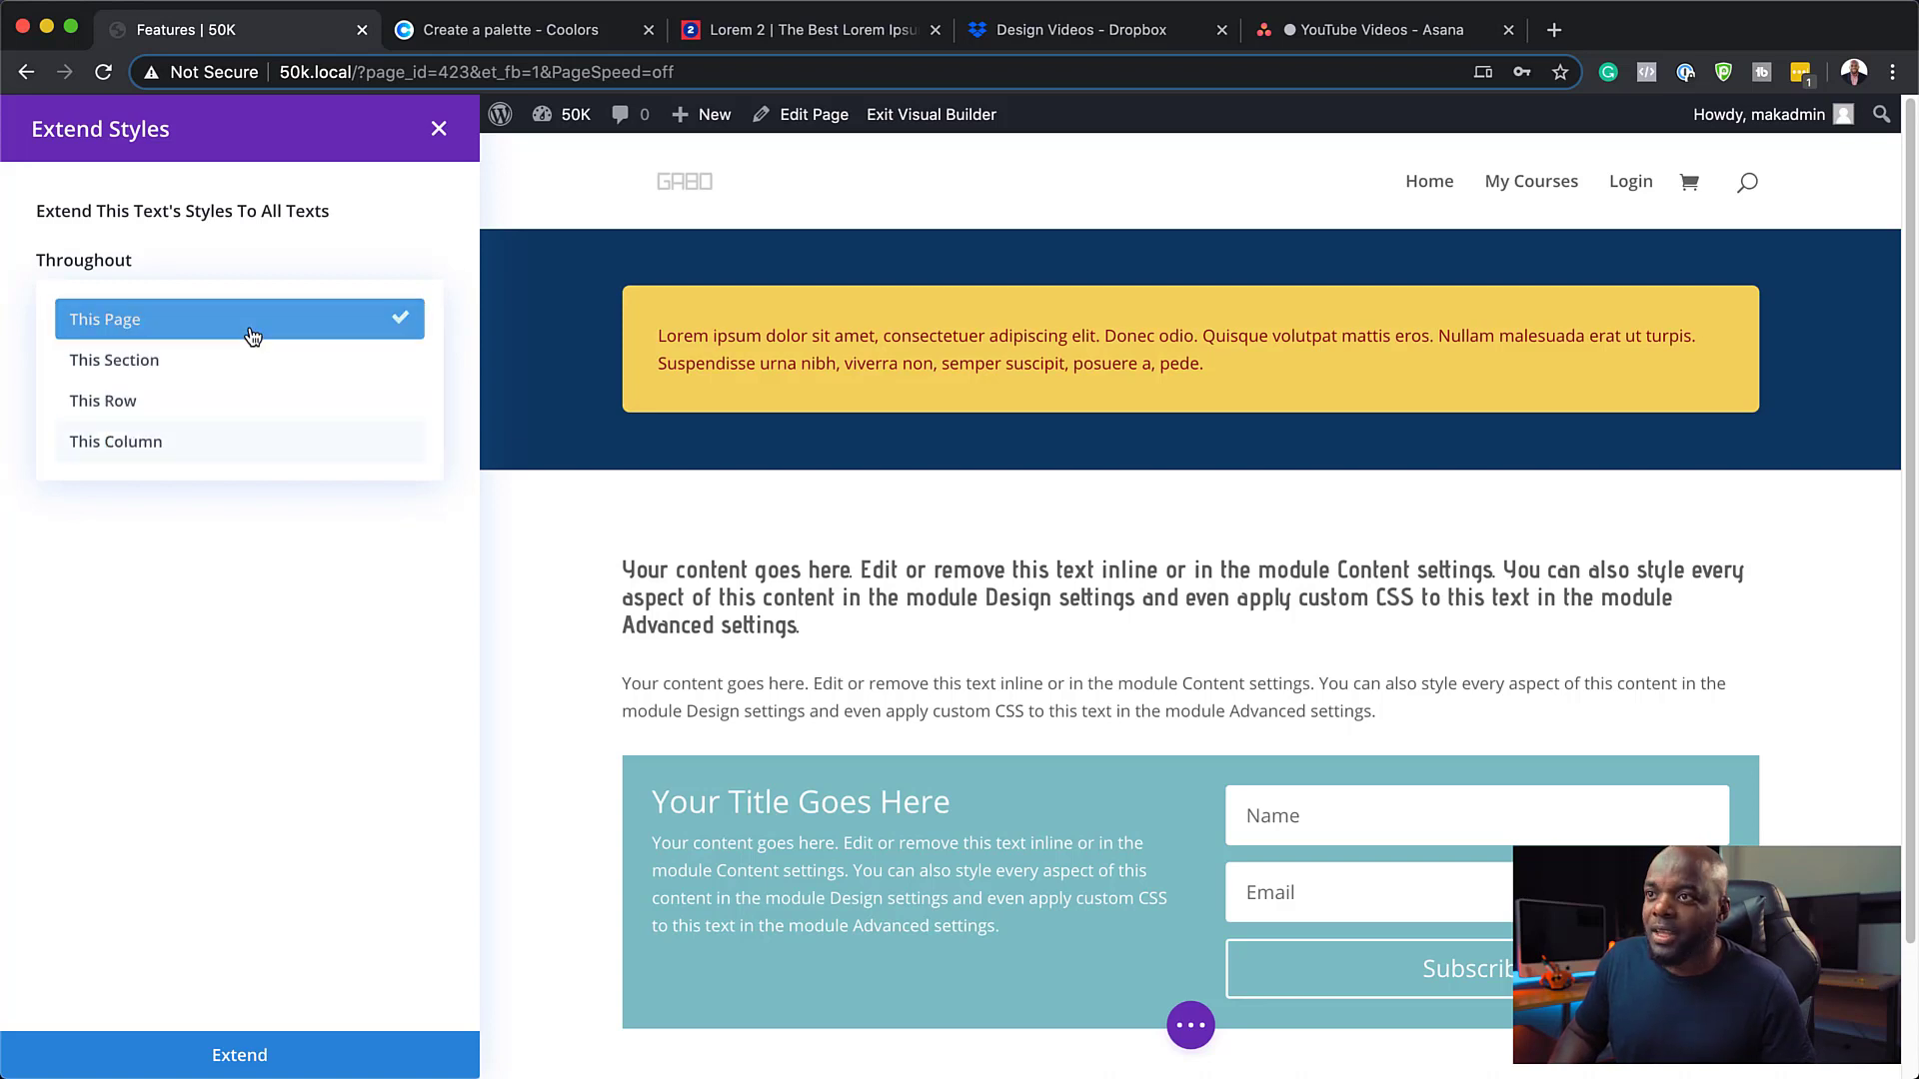
{"action": "left_click", "coordinate": [200, 362]}
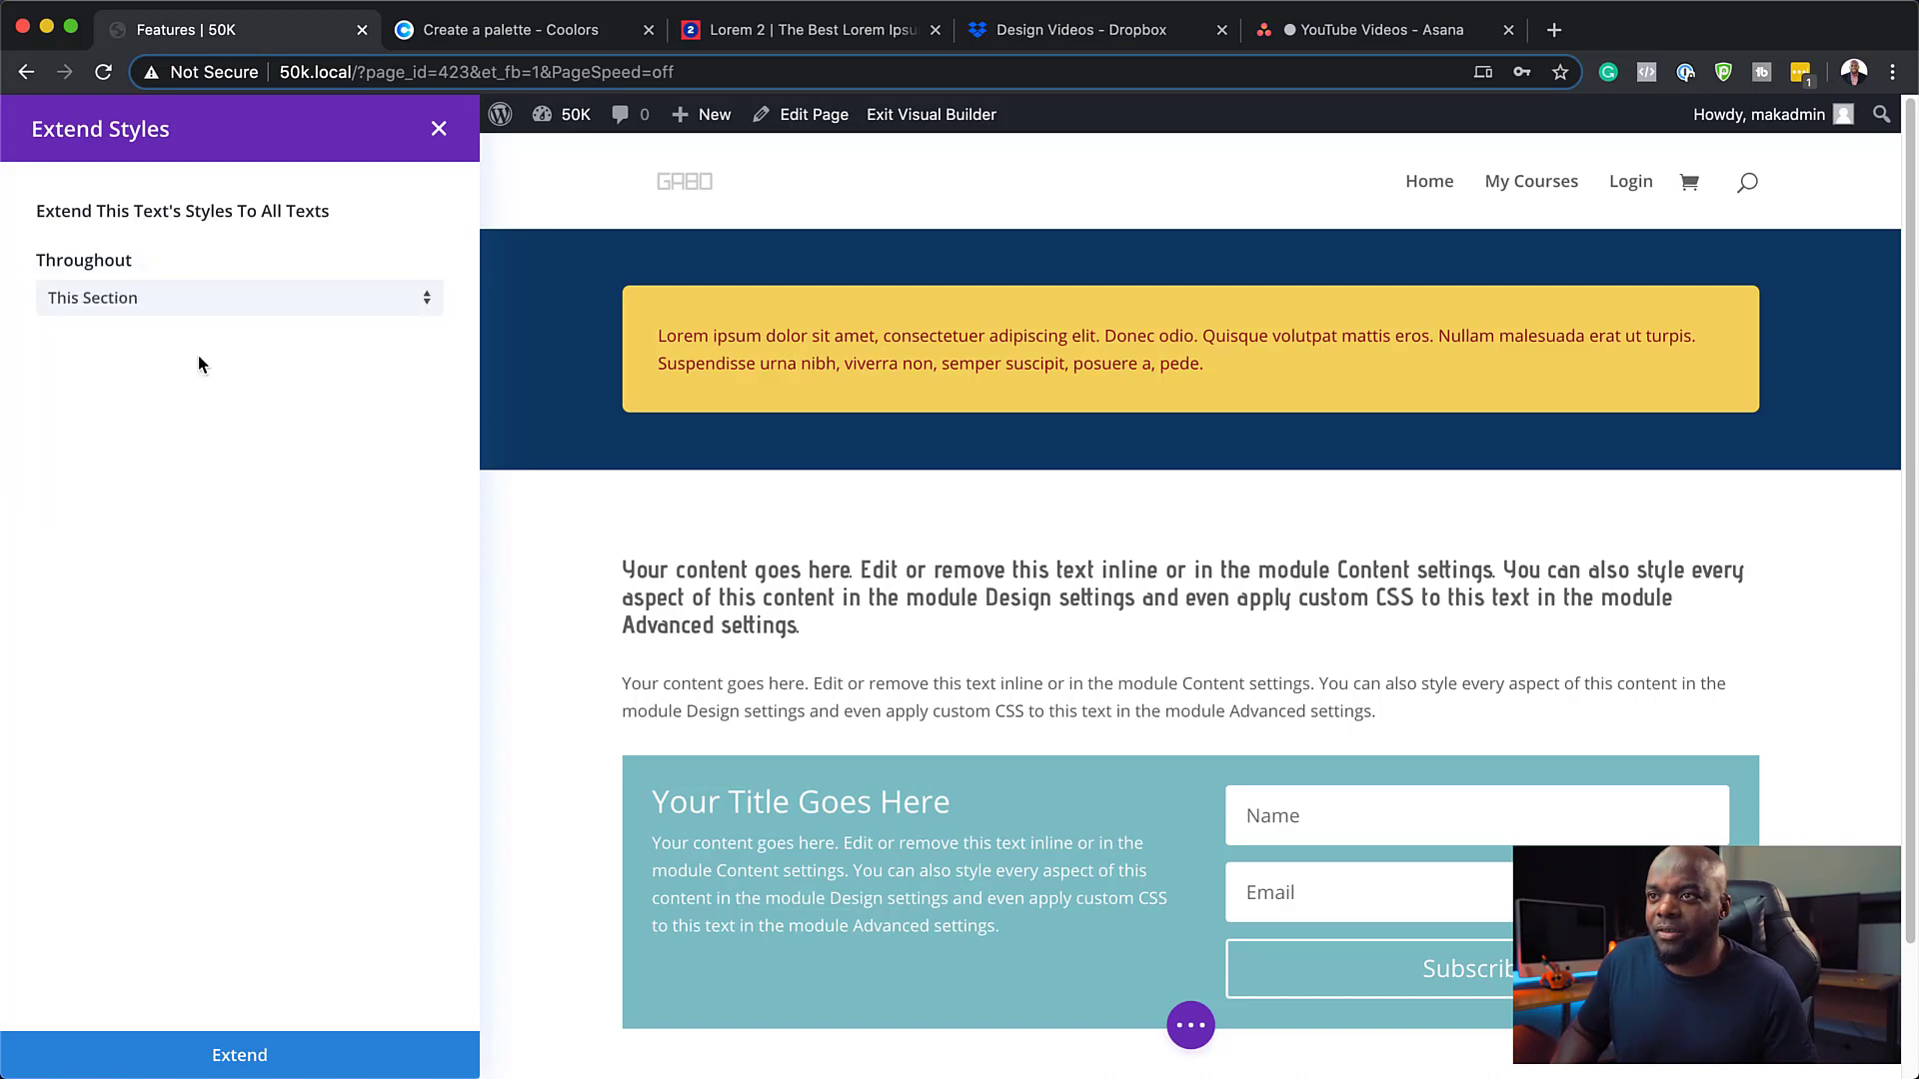
{"action": "left_click", "coordinate": [240, 1054]}
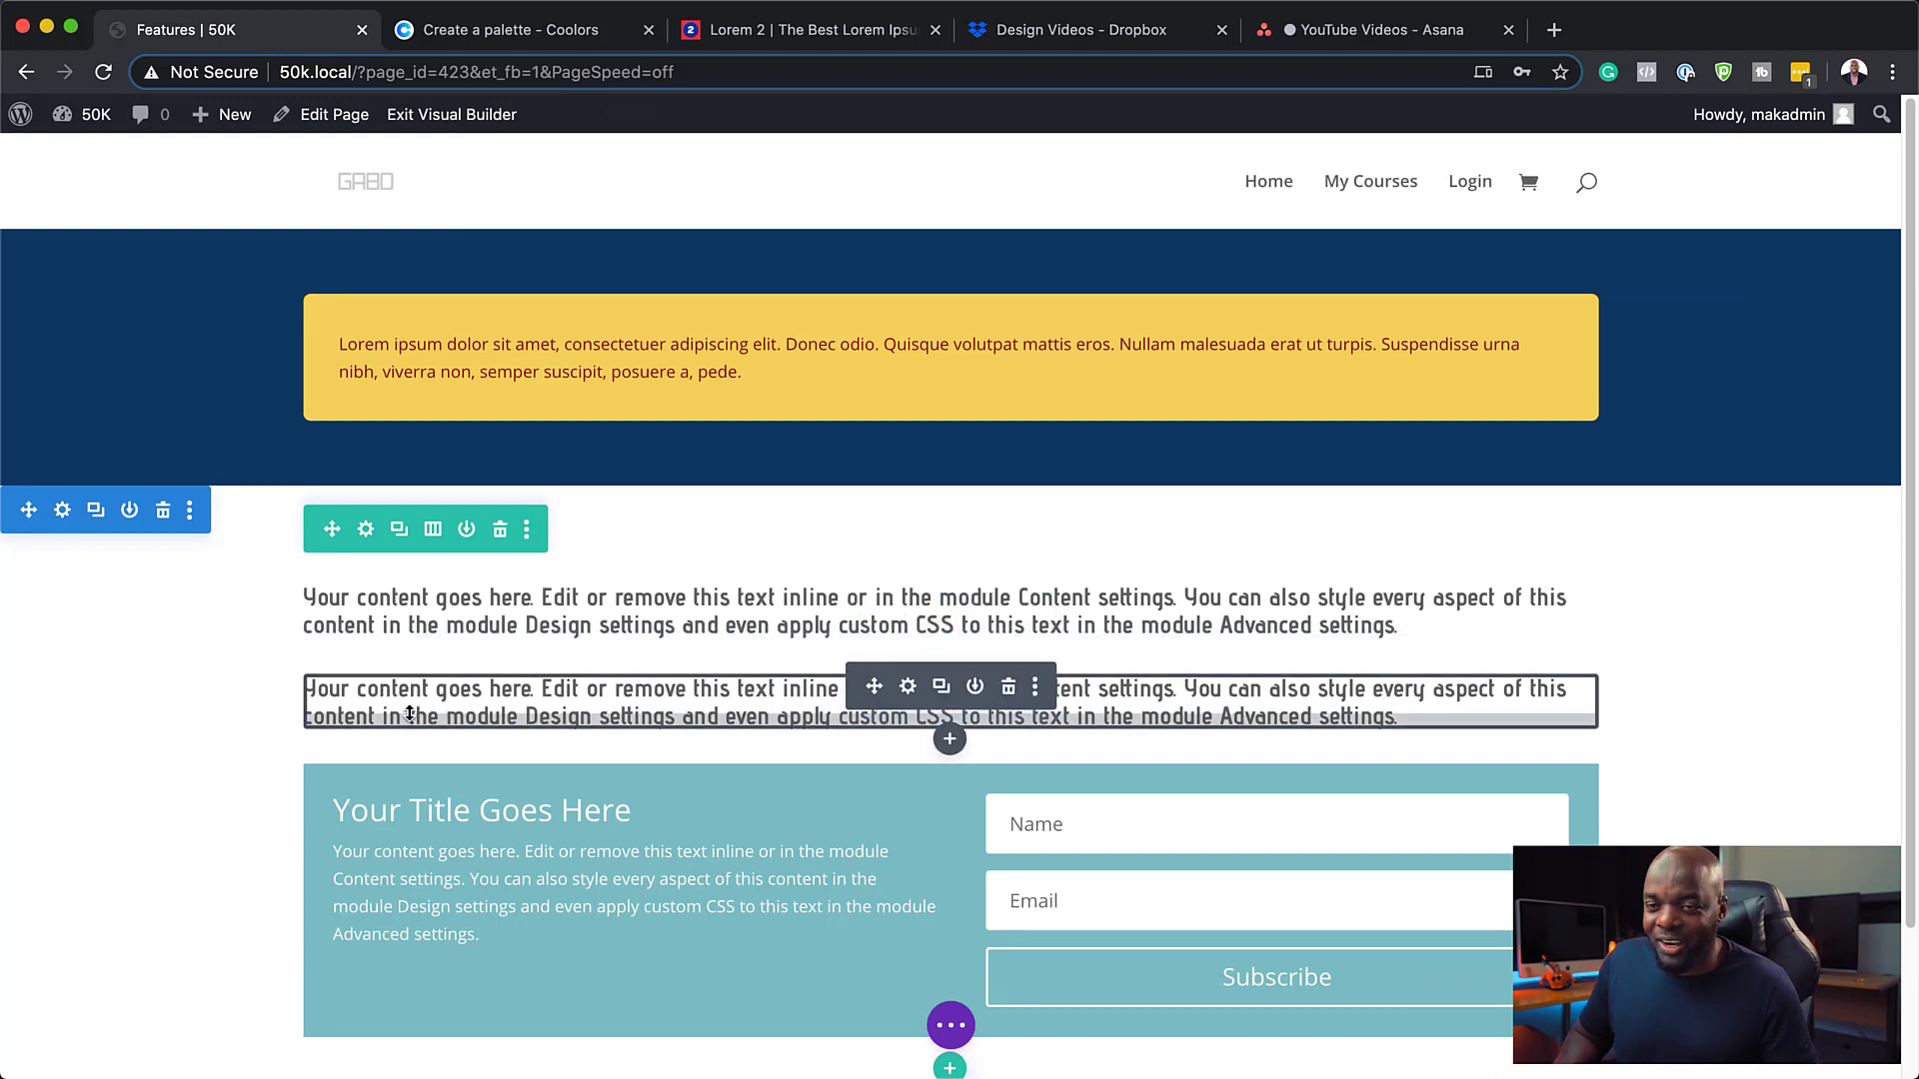
Extend the second text module's styles to all texts throughout This Page
{"action": "right_click", "coordinate": [887, 697]}
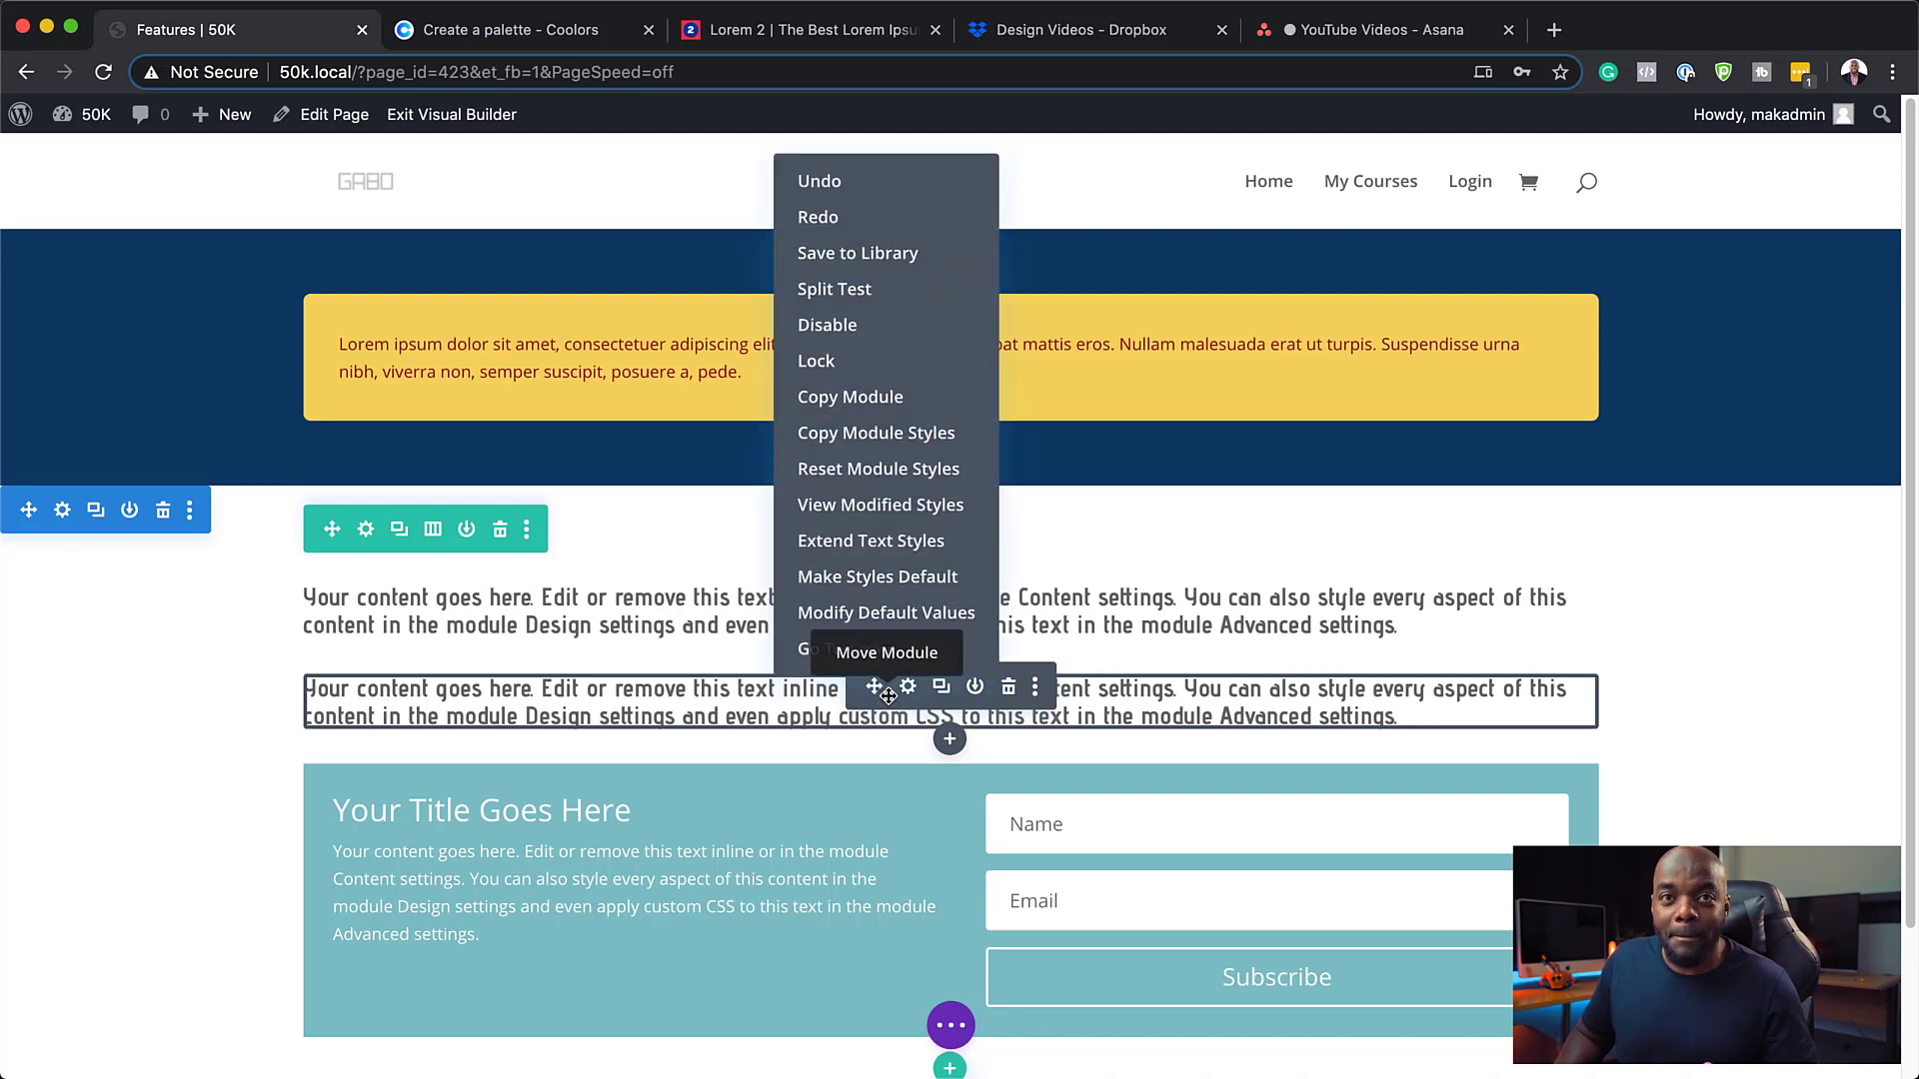
{"action": "left_click", "coordinate": [891, 550]}
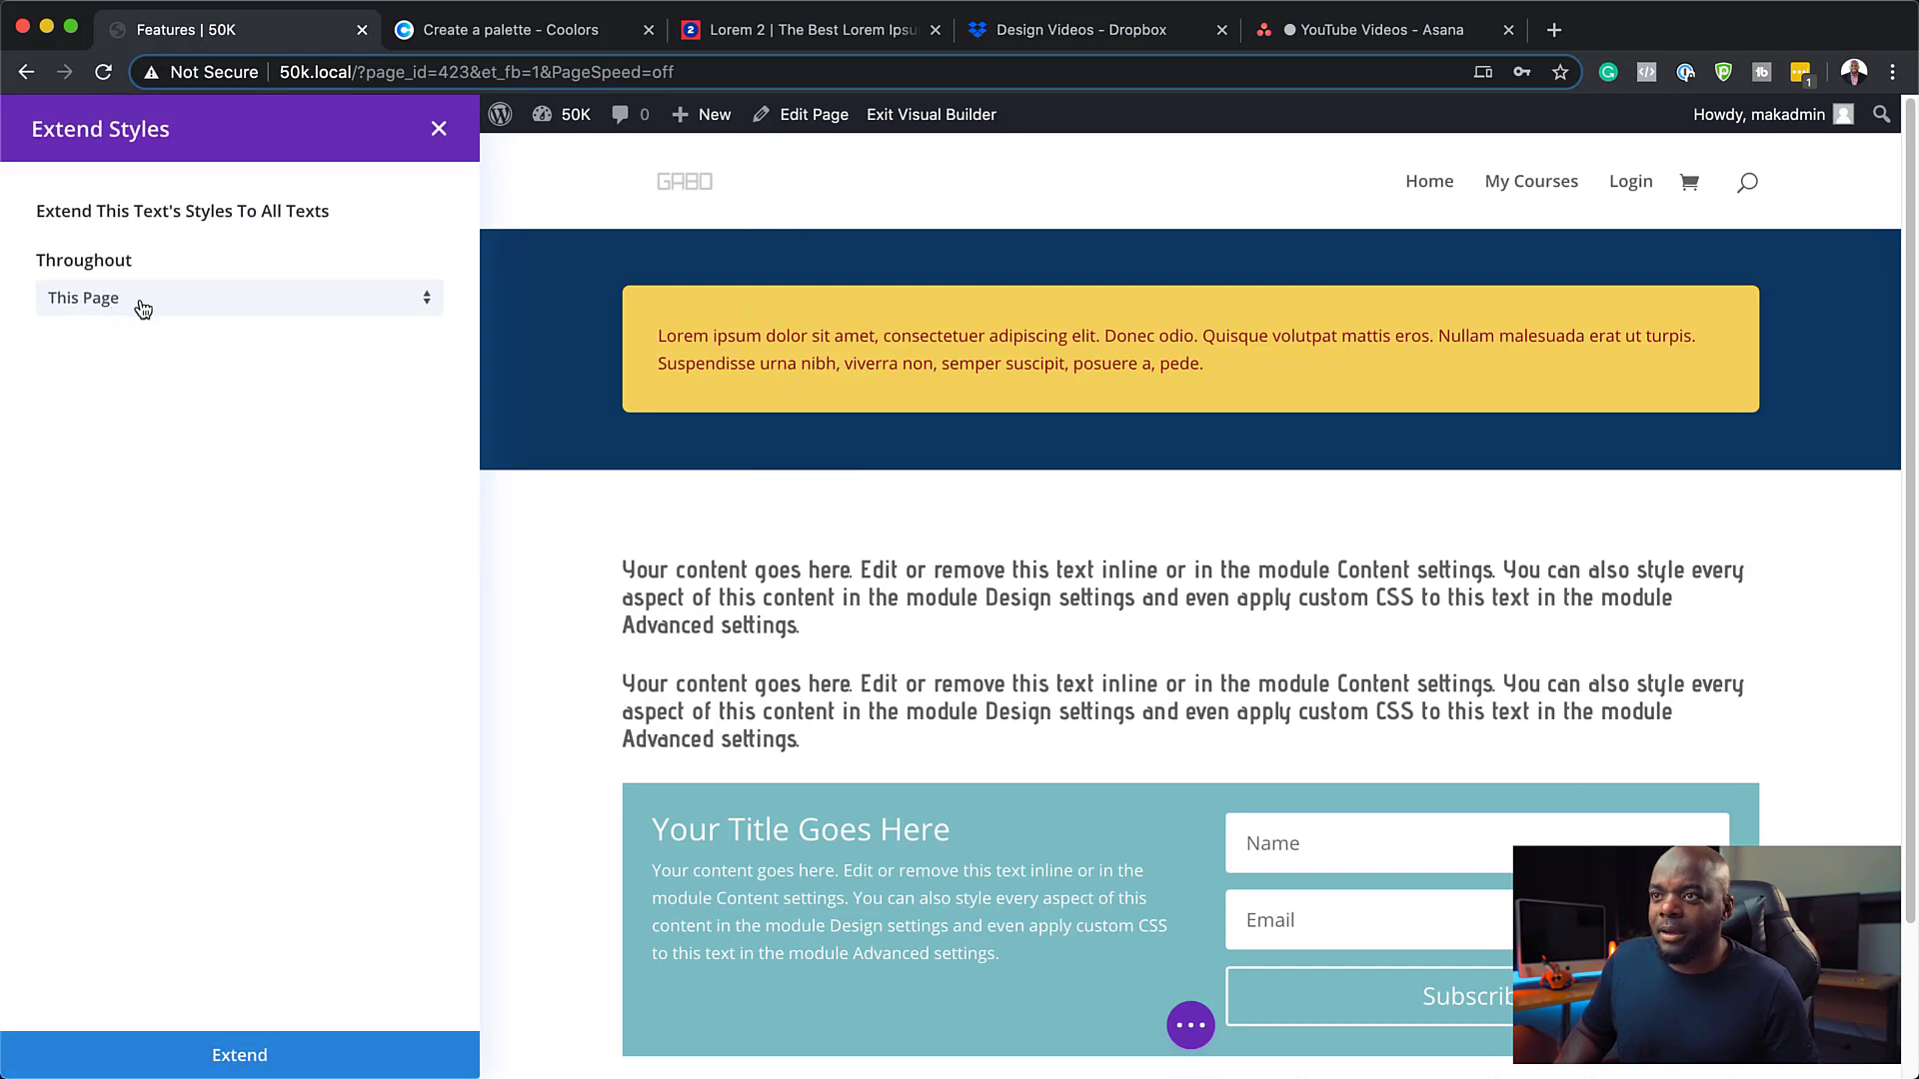
{"action": "left_click", "coordinate": [240, 1057]}
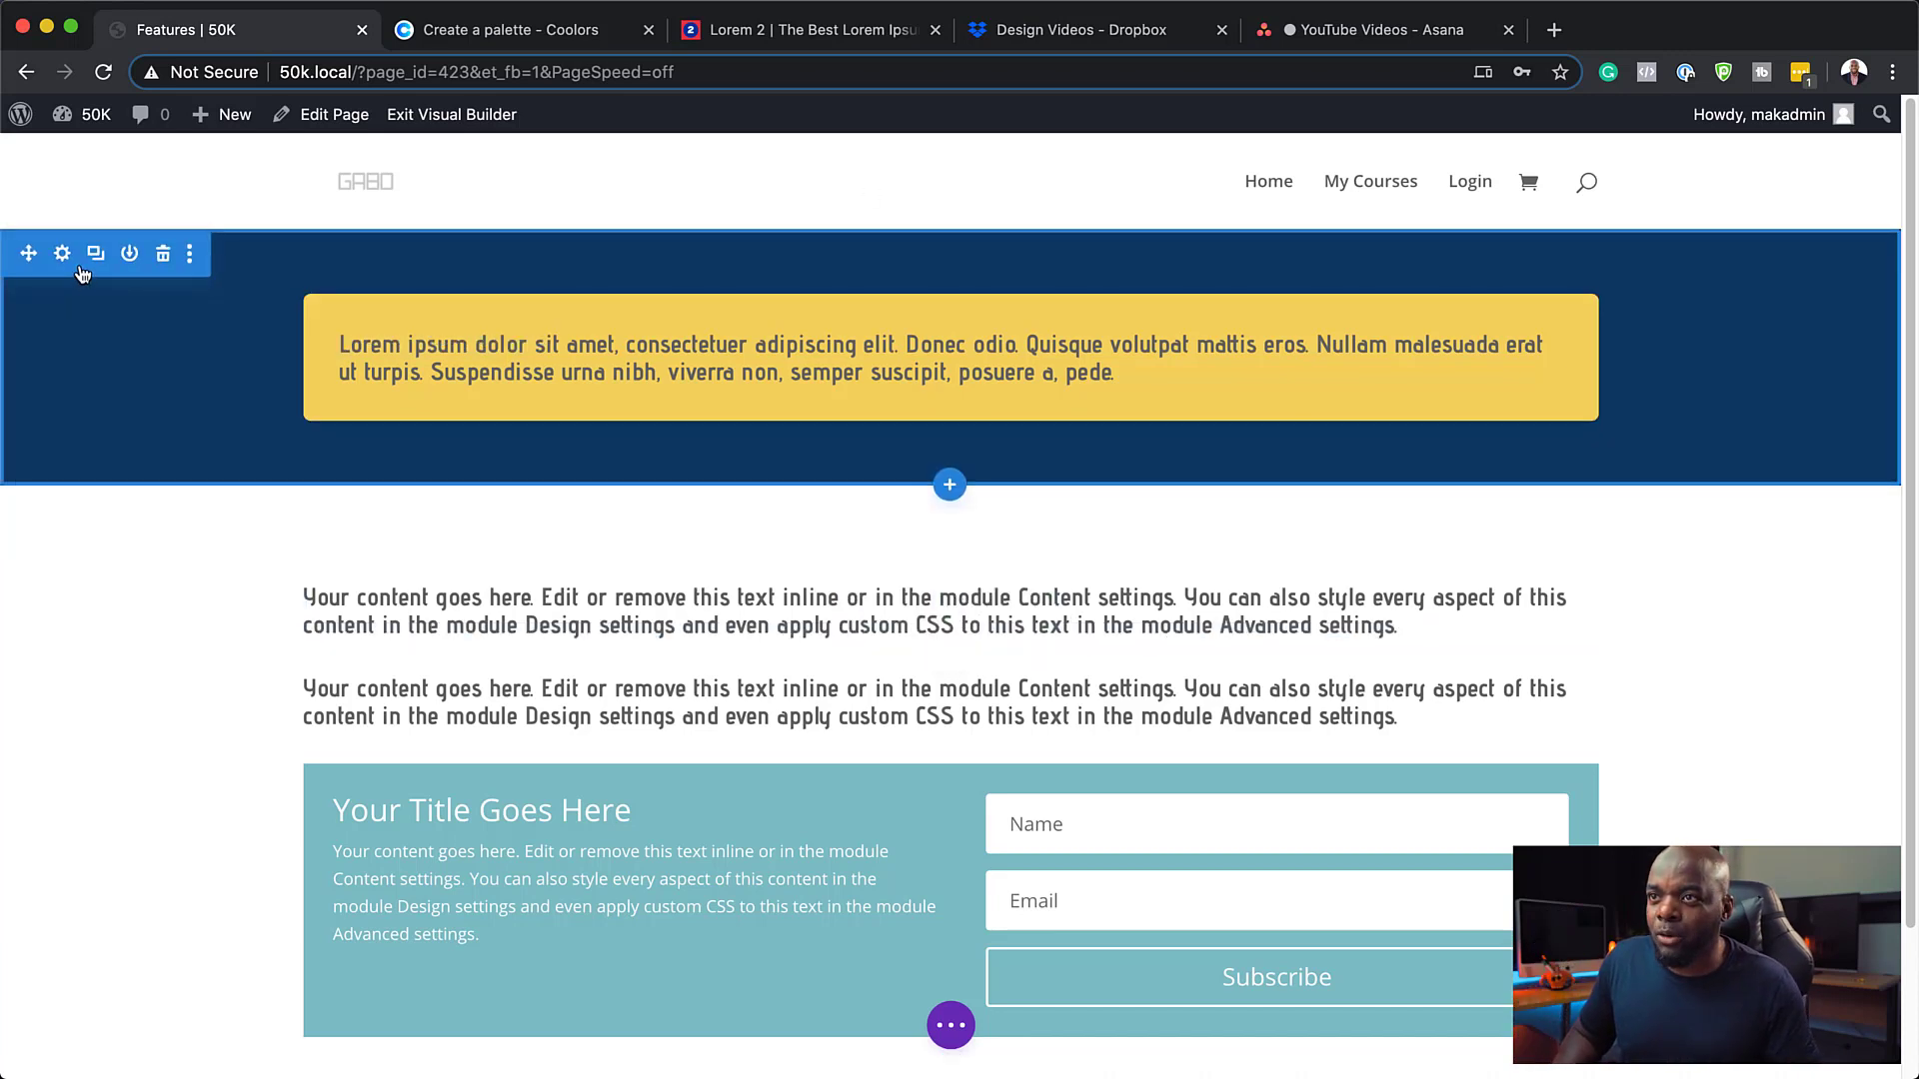
Try extending the blue section's styles to all sections throughout This Page, and undo the change
{"action": "right_click", "coordinate": [81, 264]}
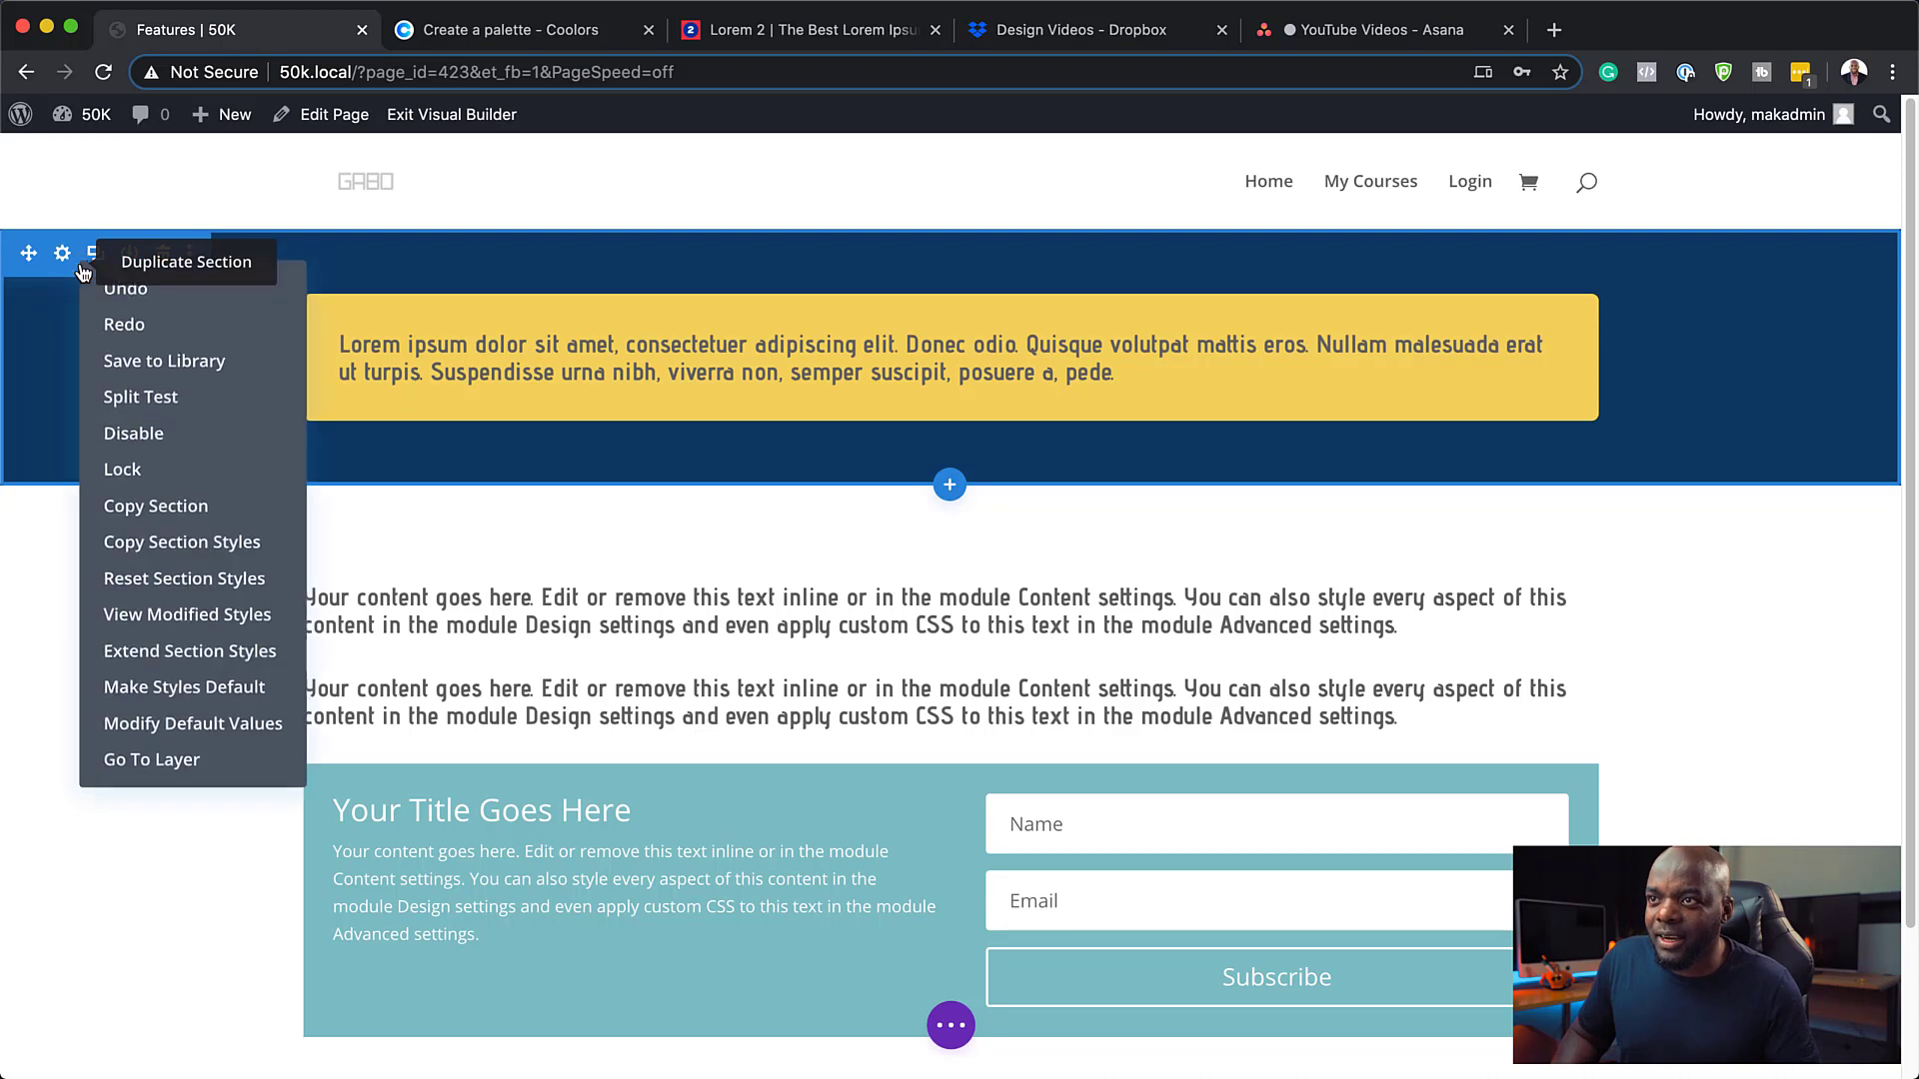
{"action": "left_click", "coordinate": [225, 660]}
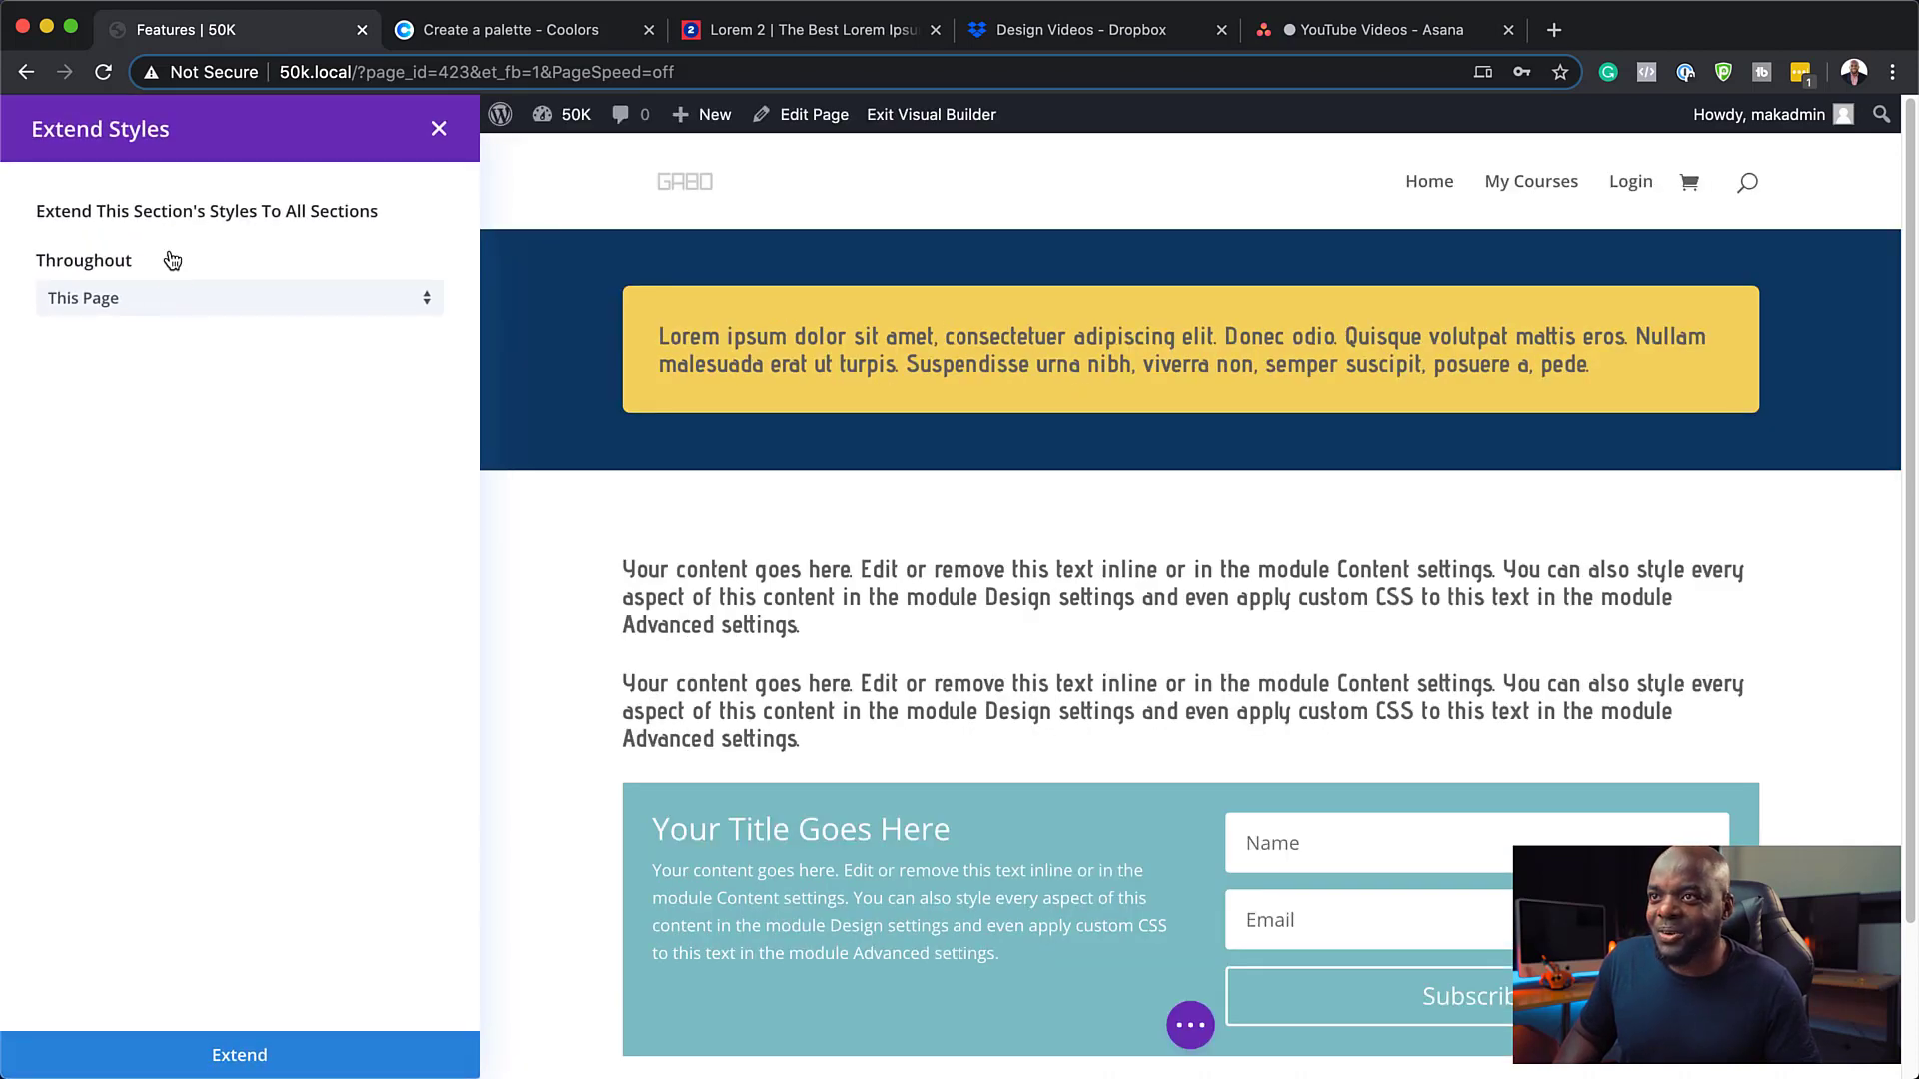
{"action": "left_click", "coordinate": [262, 1057]}
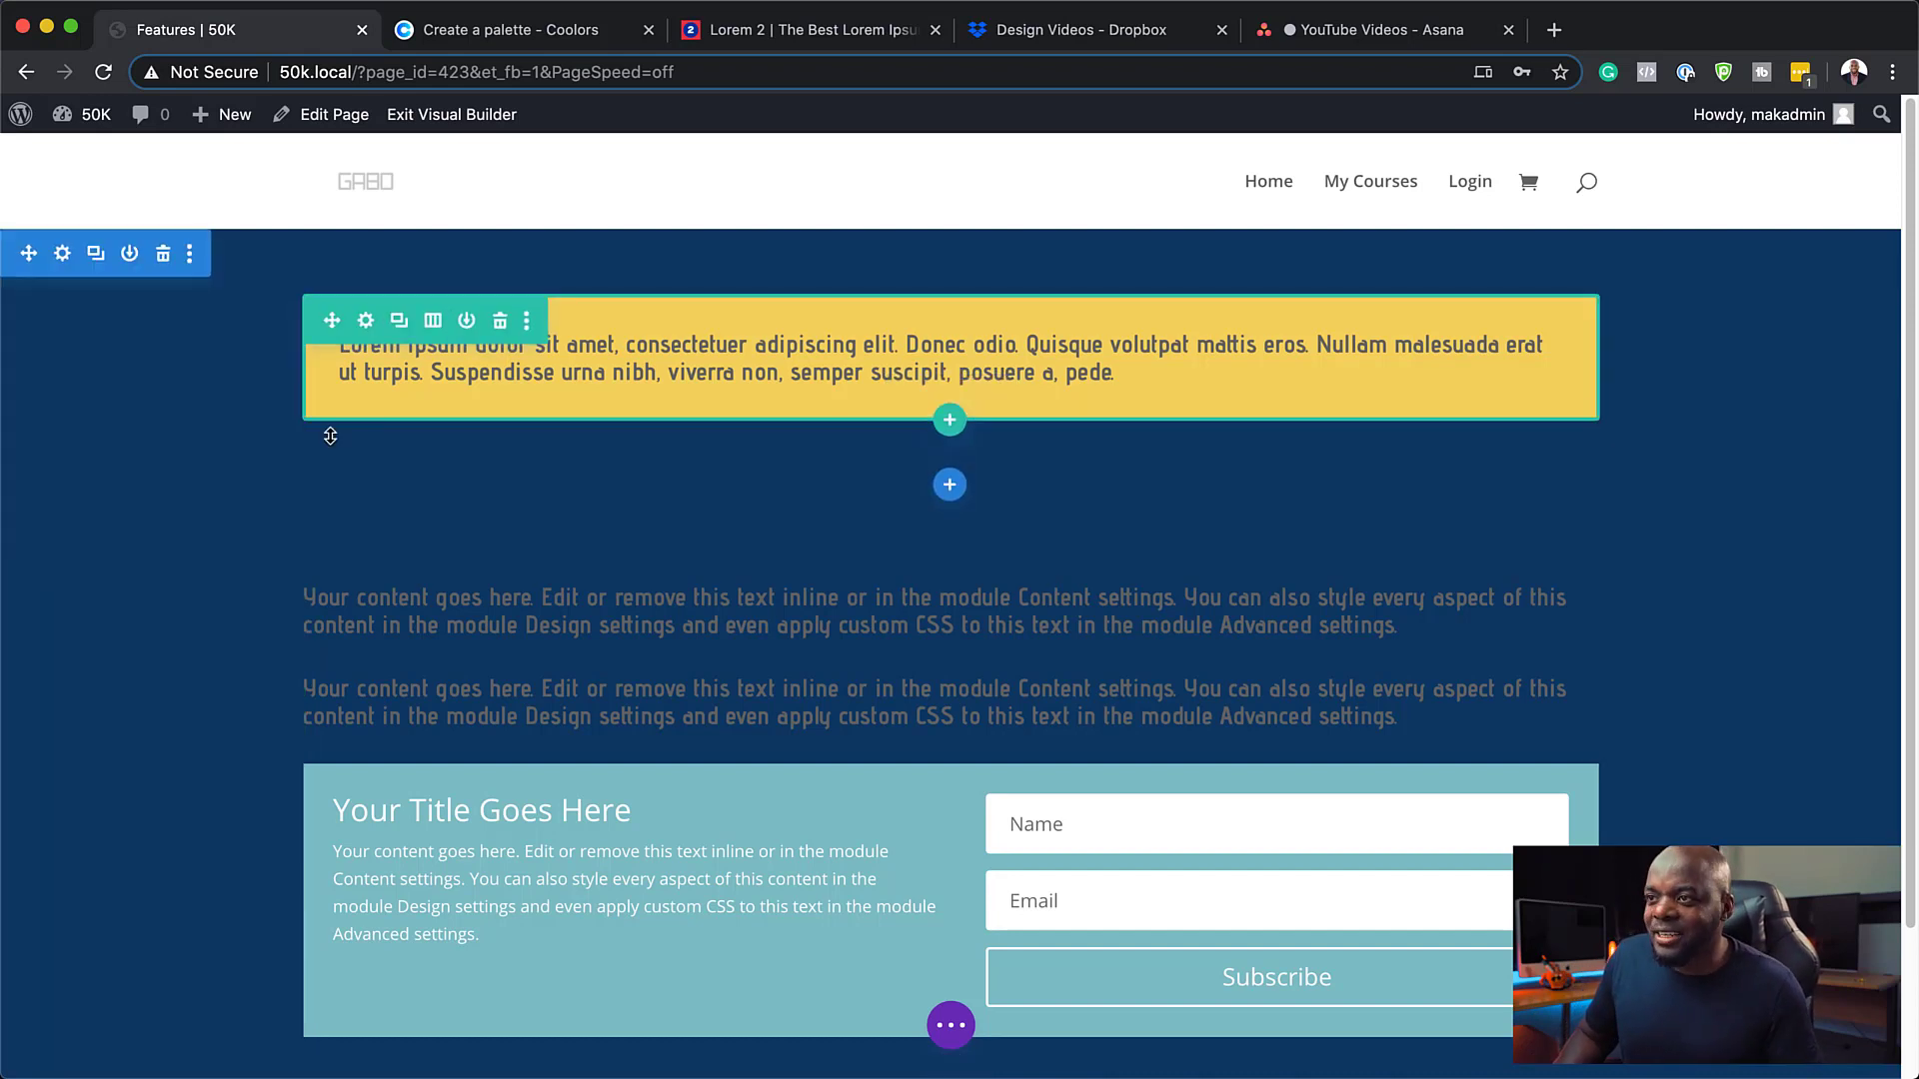
{"action": "key", "text": "super+z"}
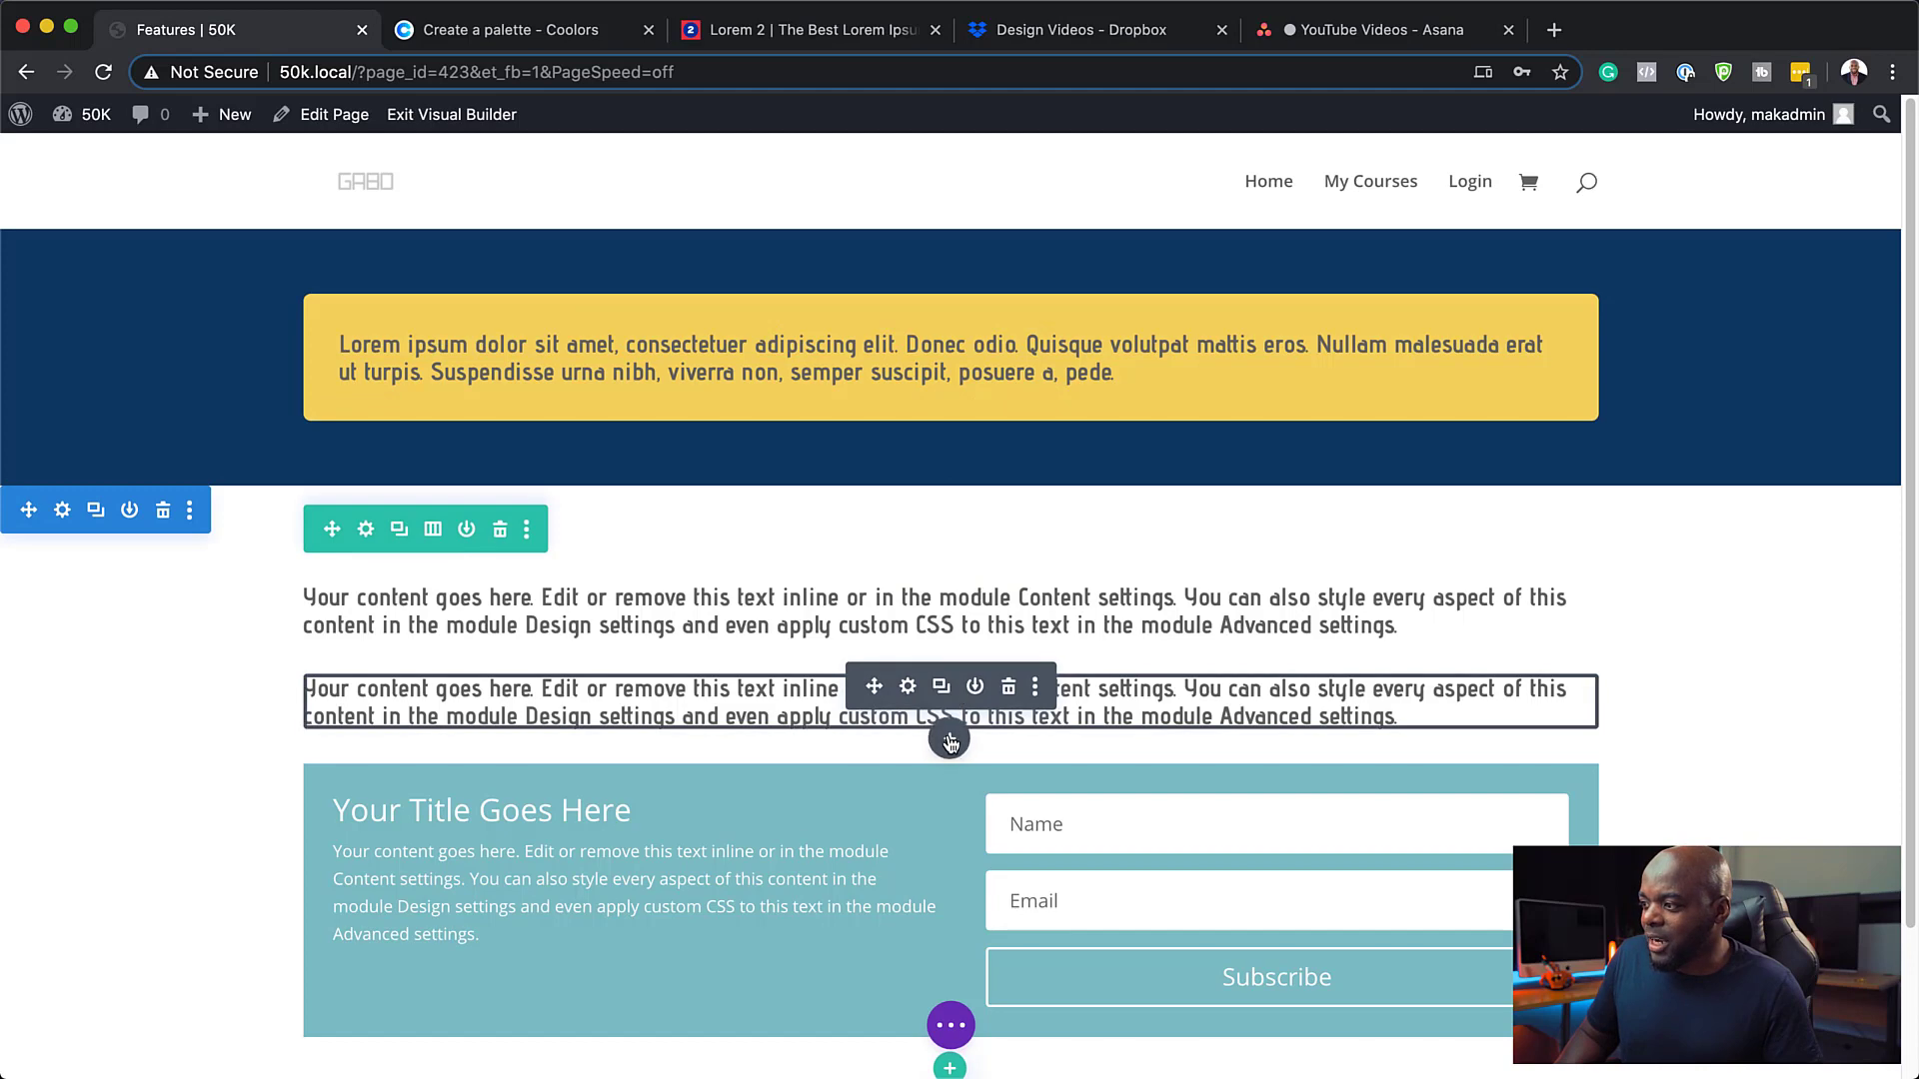
Insert an Image module between the second text module and the Email Optin module
{"action": "left_click", "coordinate": [949, 741]}
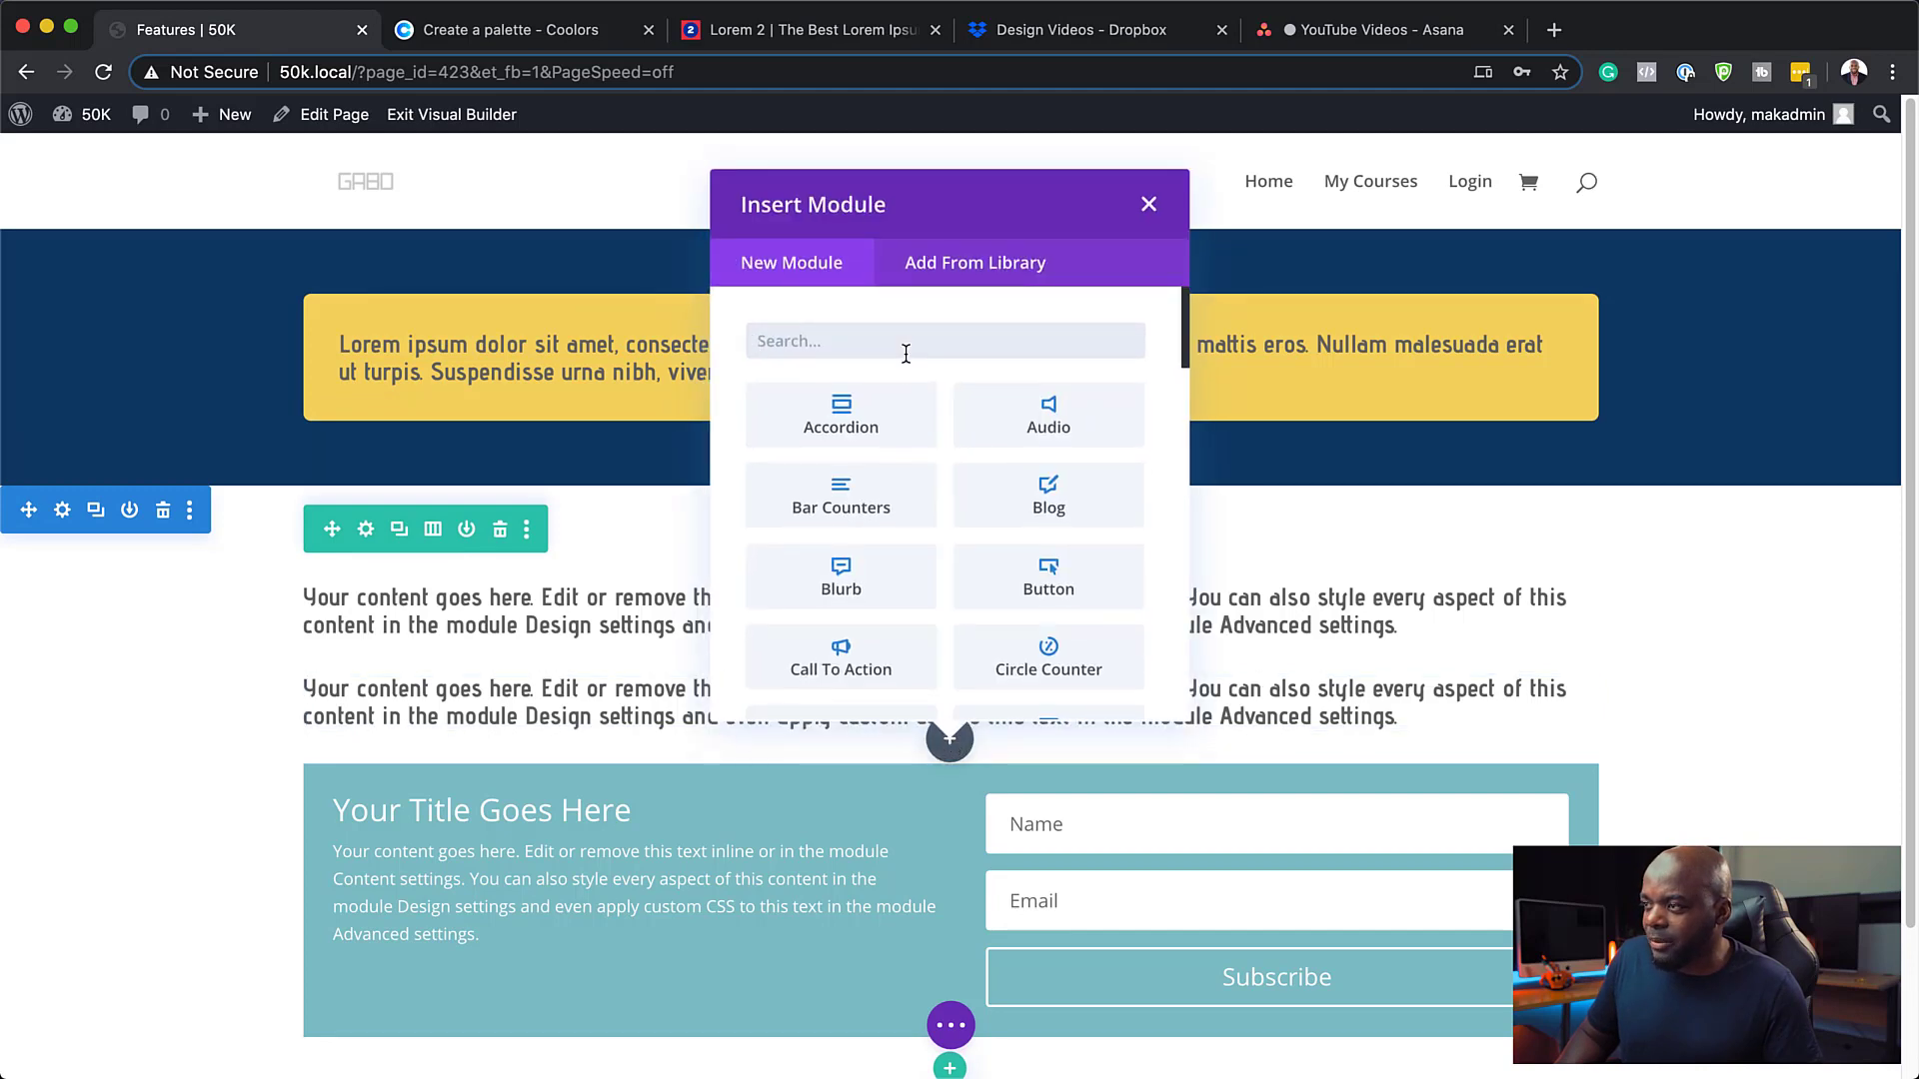
{"action": "type", "text": "image"}
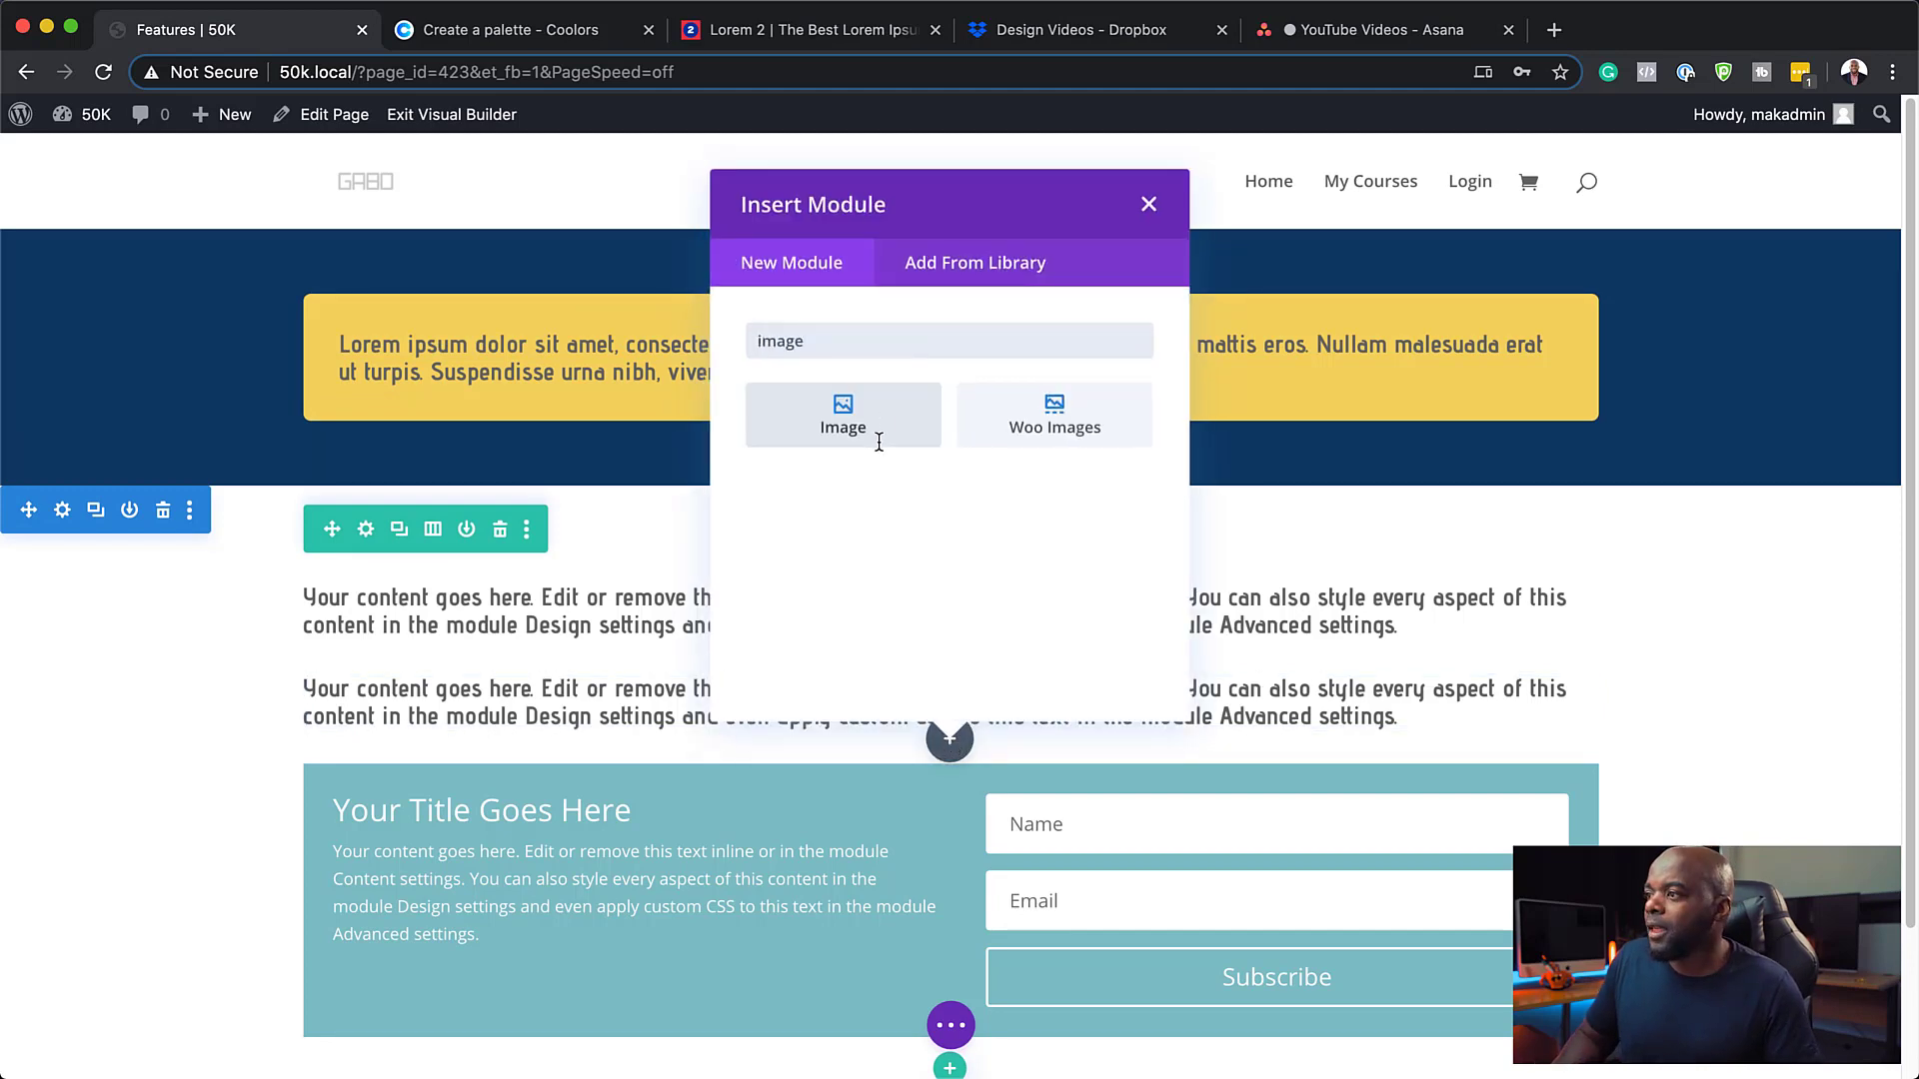
{"action": "left_click", "coordinate": [879, 443]}
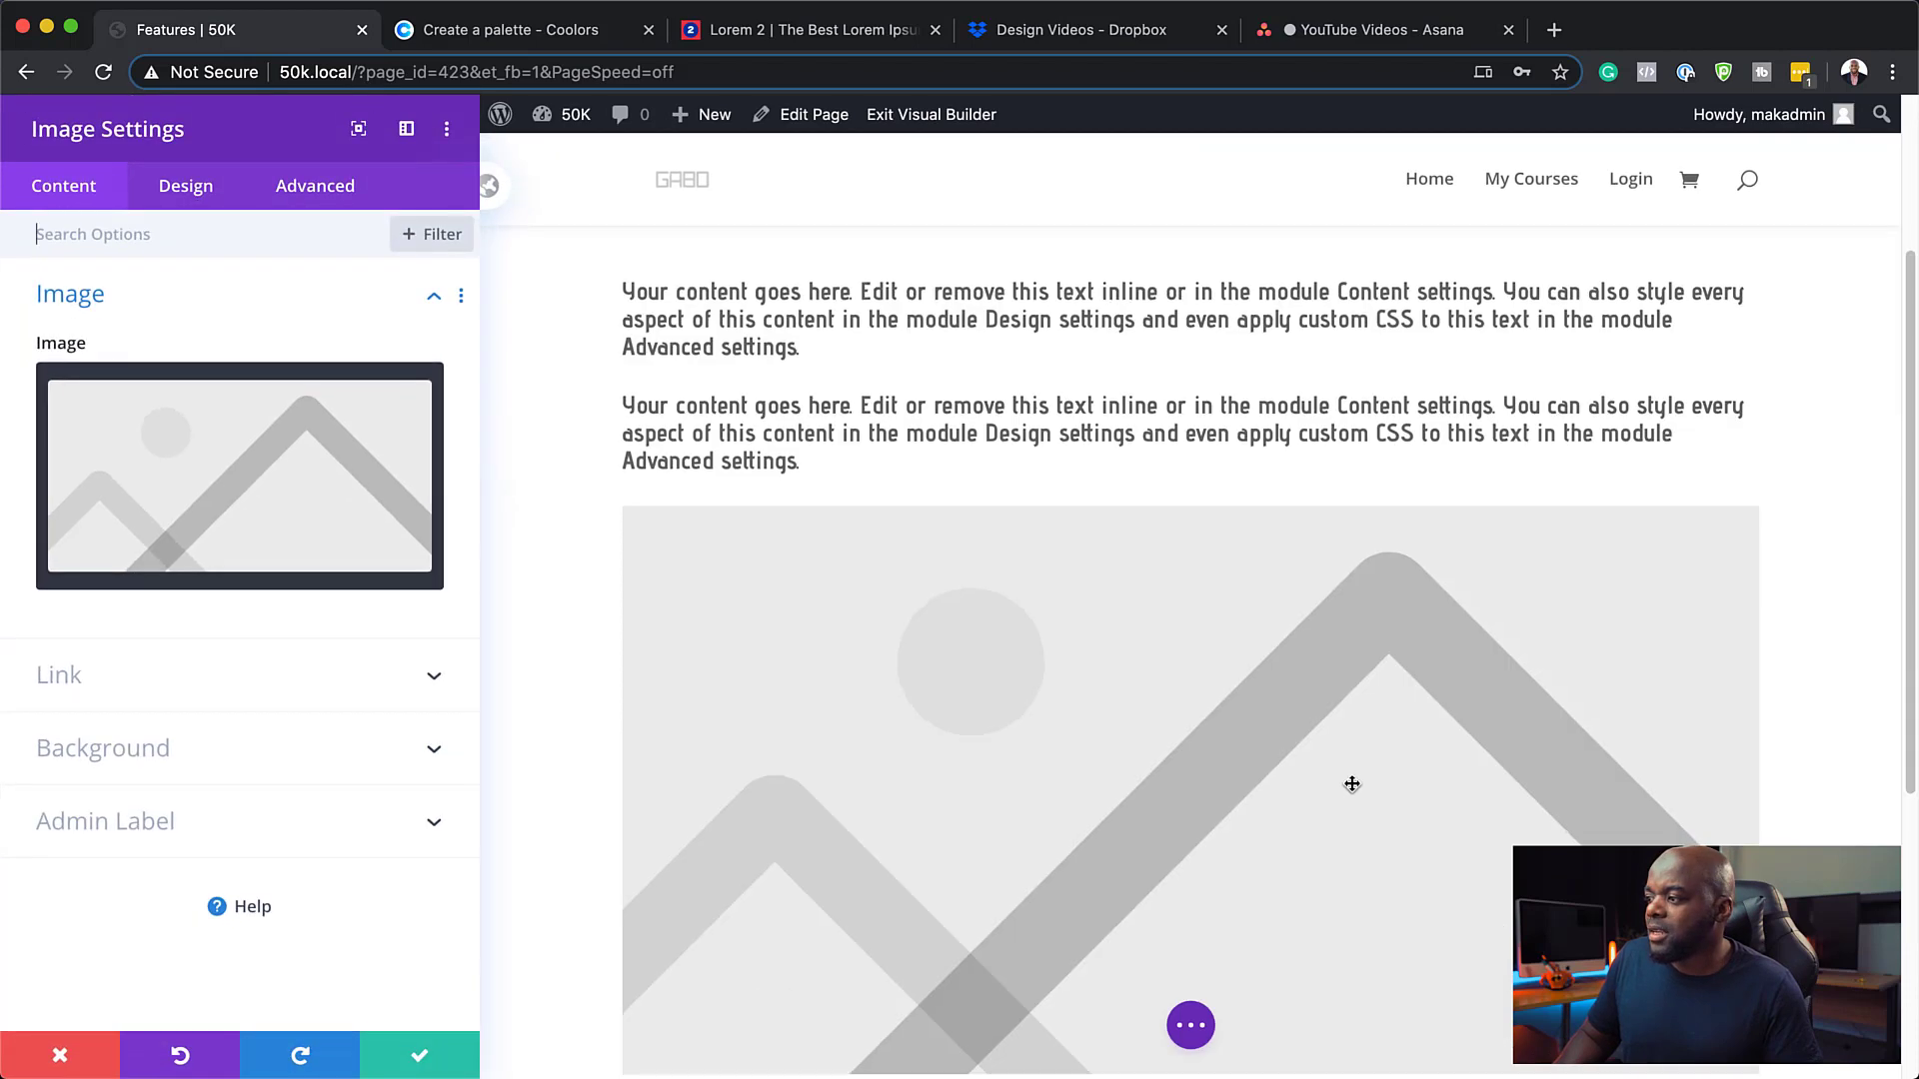
Replace the Image module's placeholder with men-2425121_1920-1.jpg from the Media Library
{"action": "scroll", "coordinate": [1353, 784], "scroll_direction": "down", "scroll_amount": 2}
{"action": "left_click", "coordinate": [236, 475]}
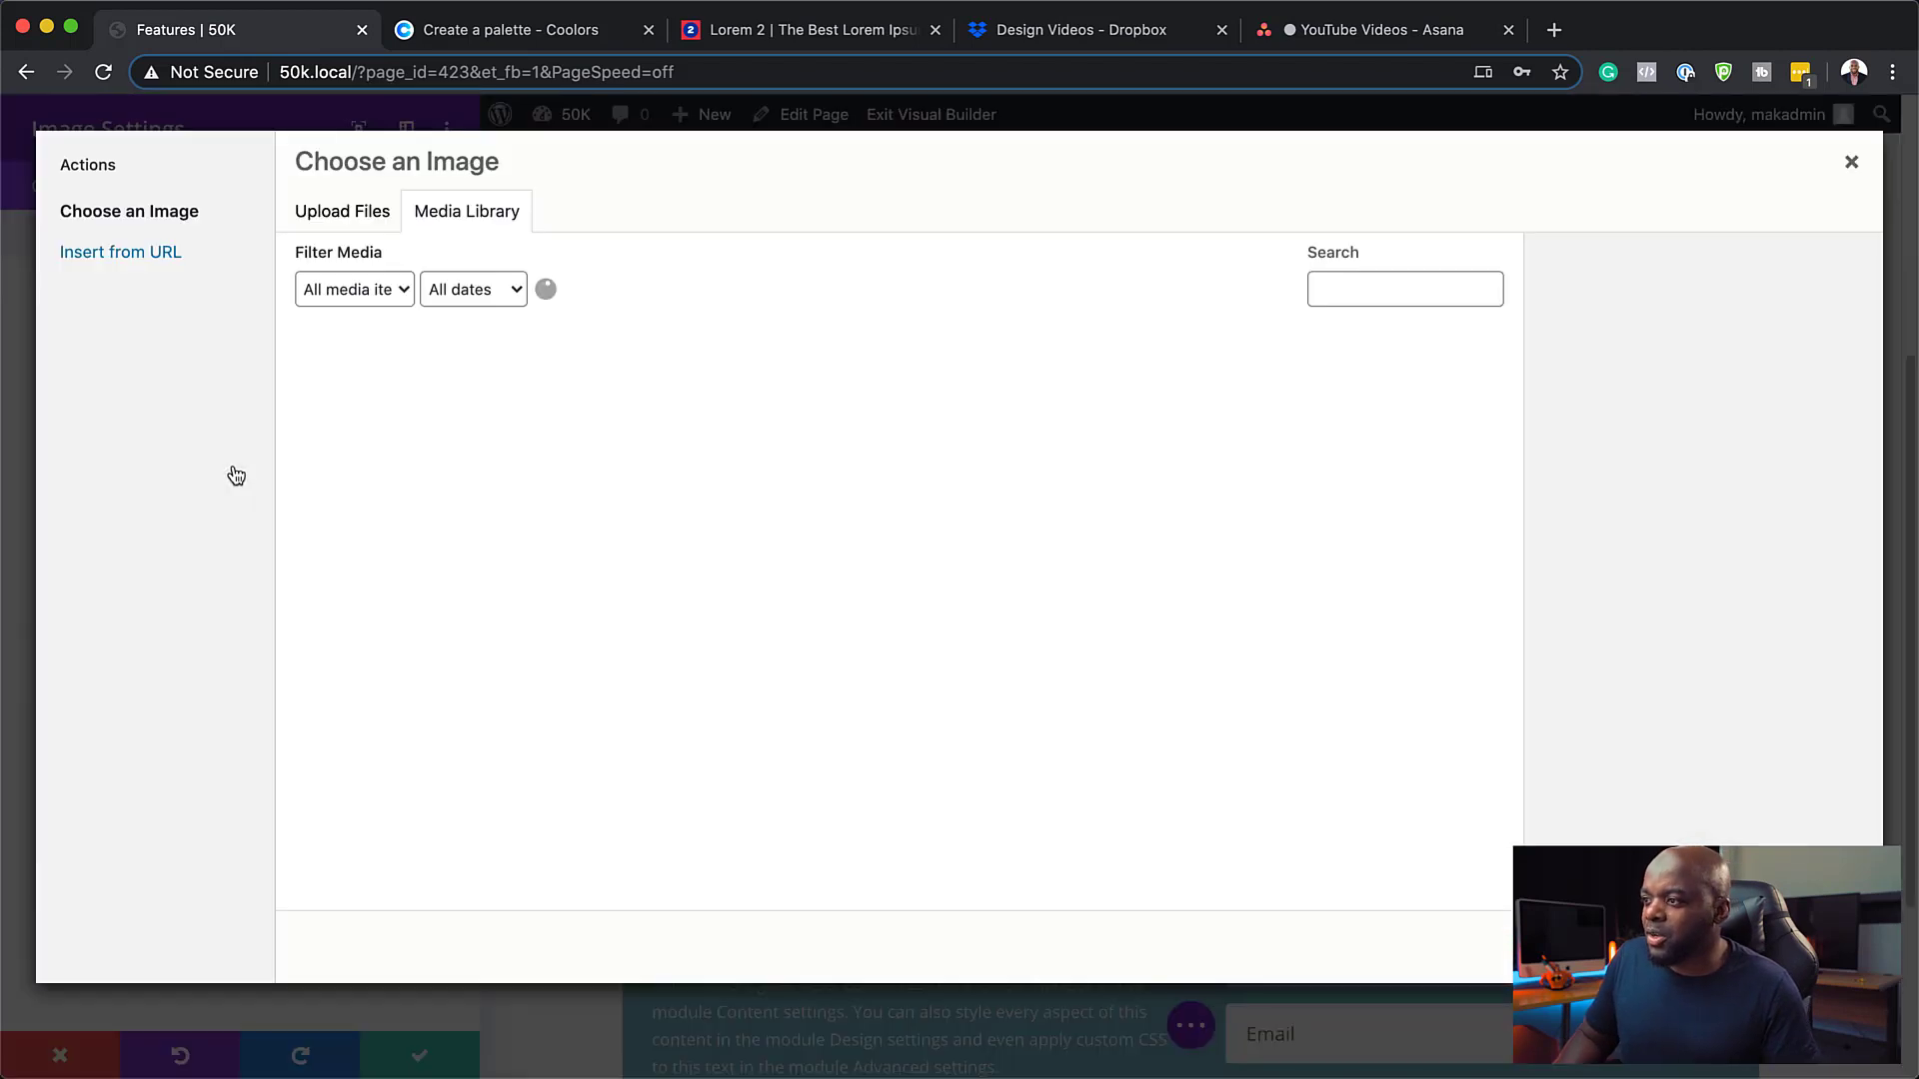
{"action": "scroll", "coordinate": [1045, 707], "scroll_direction": "down", "scroll_amount": 8}
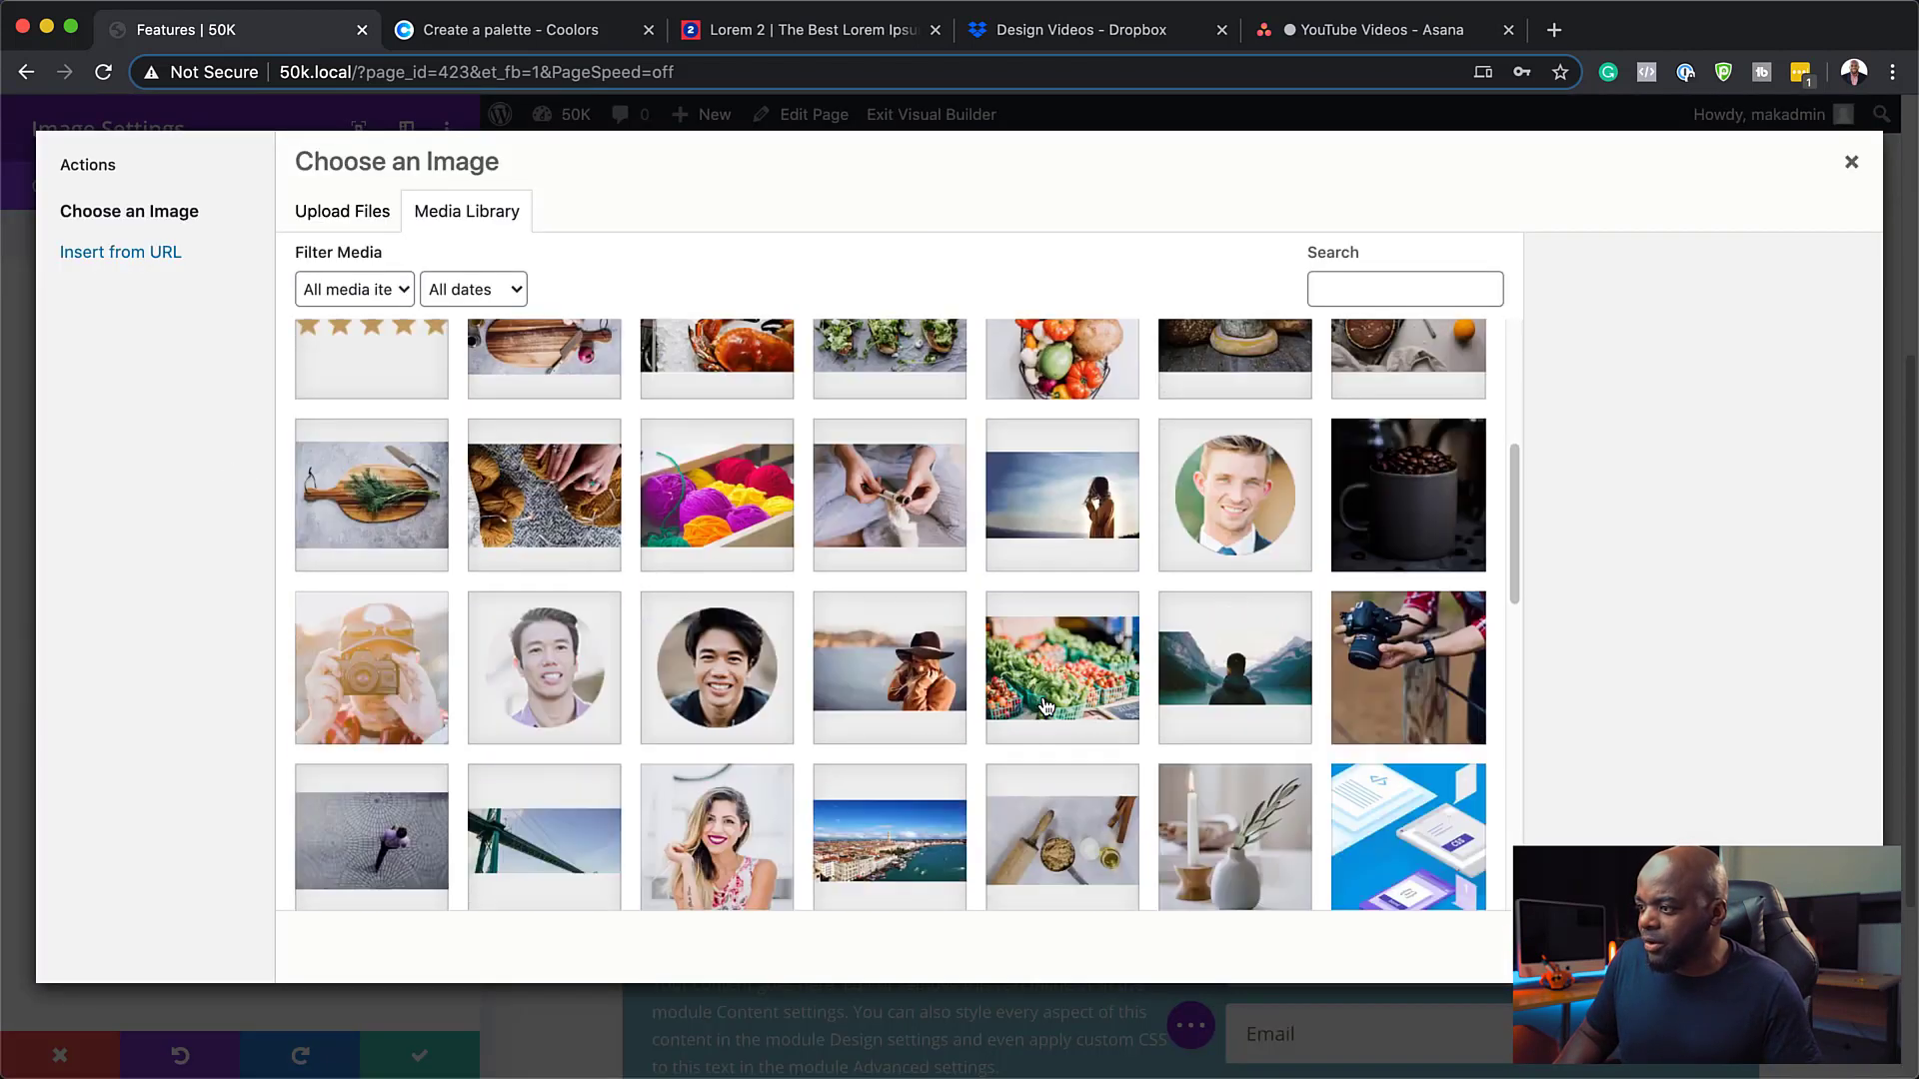
{"action": "scroll", "coordinate": [1048, 706], "scroll_direction": "down", "scroll_amount": 5}
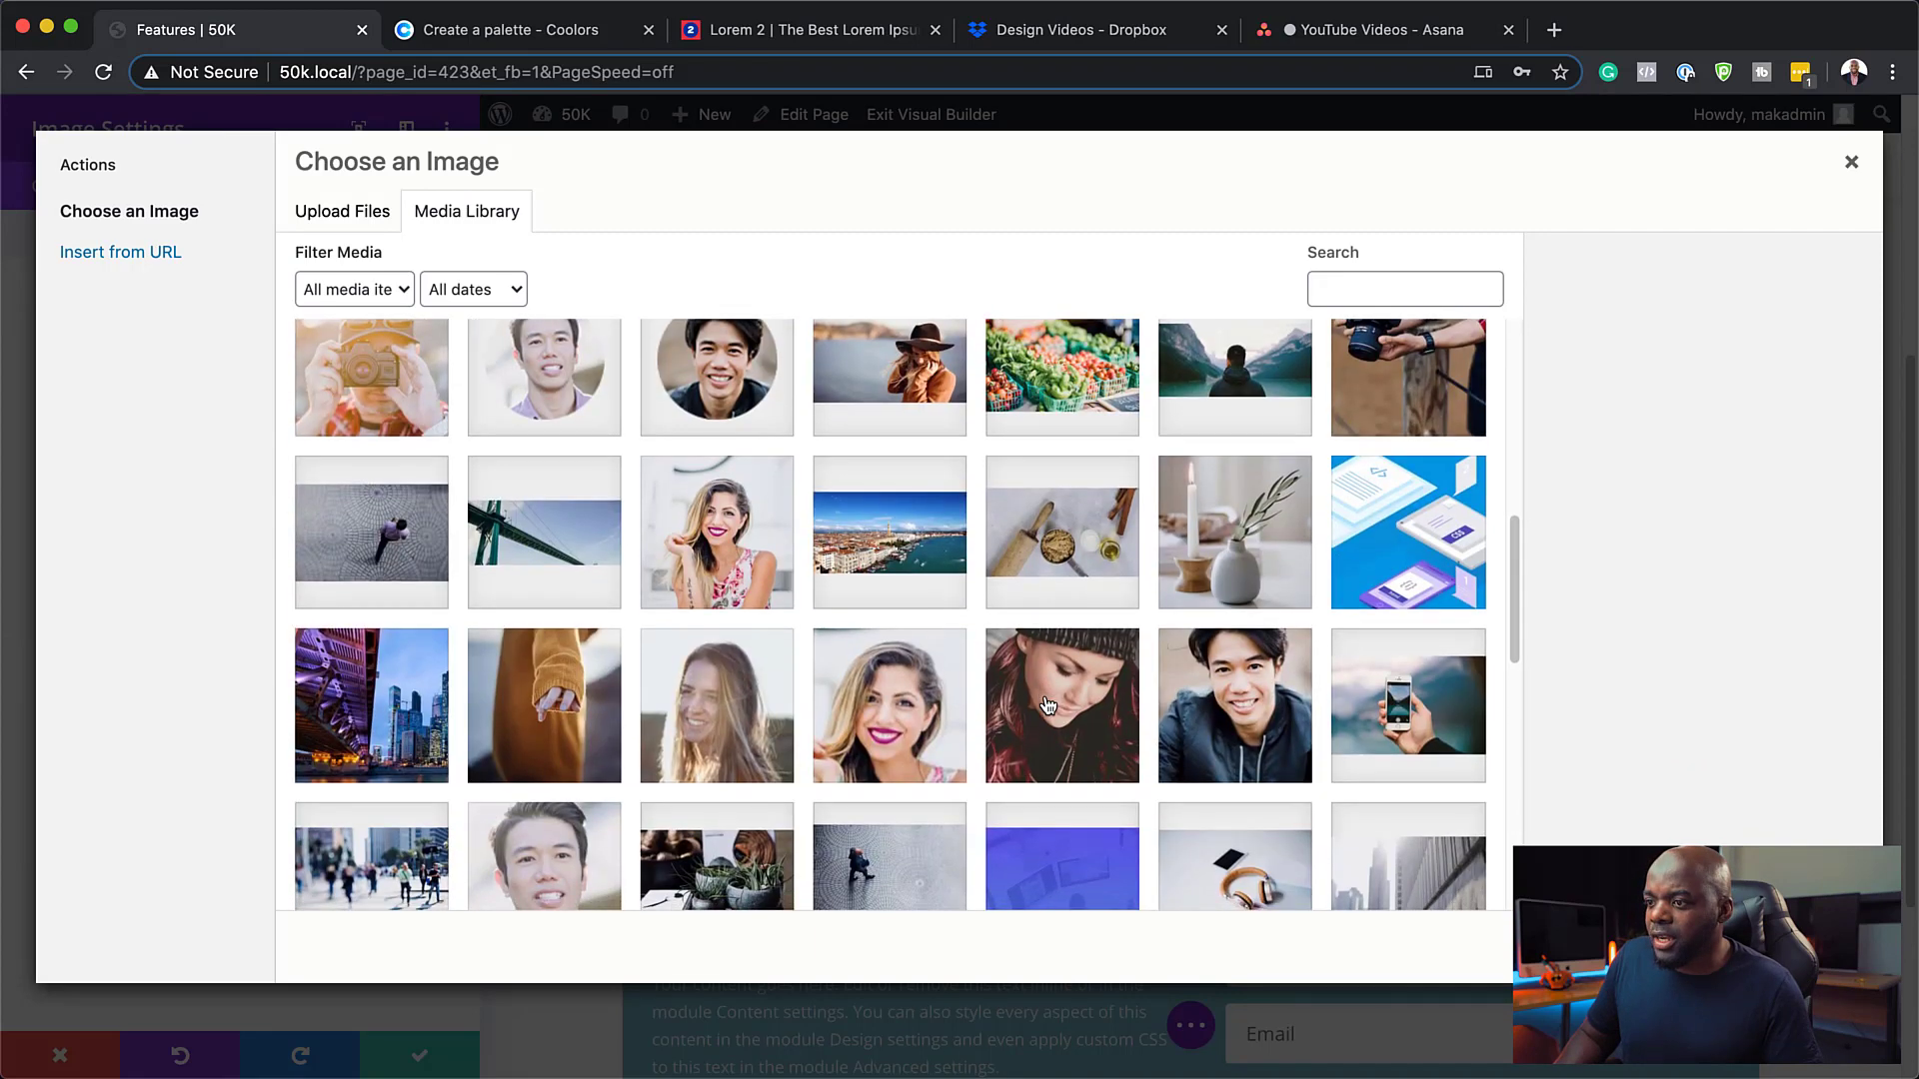
{"action": "scroll", "coordinate": [1049, 706], "scroll_direction": "down", "scroll_amount": 12}
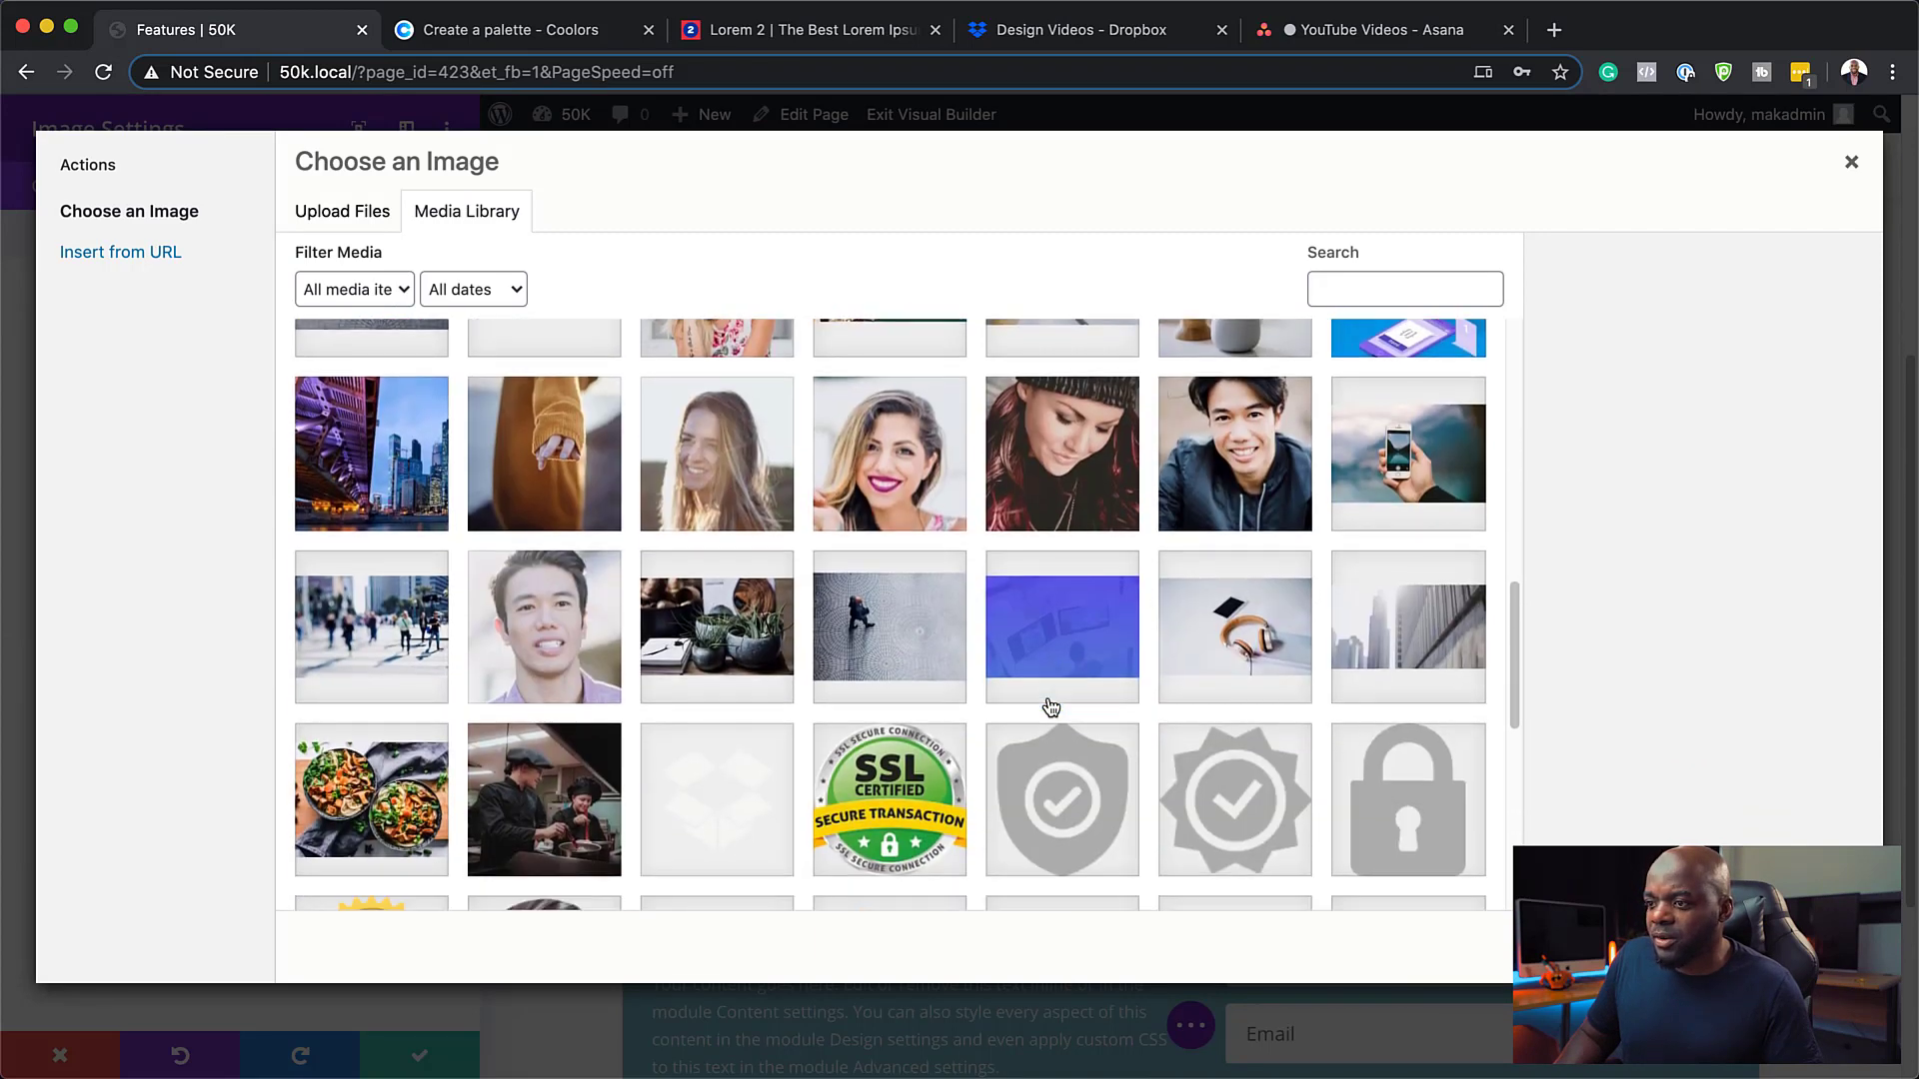
{"action": "left_click", "coordinate": [416, 656]}
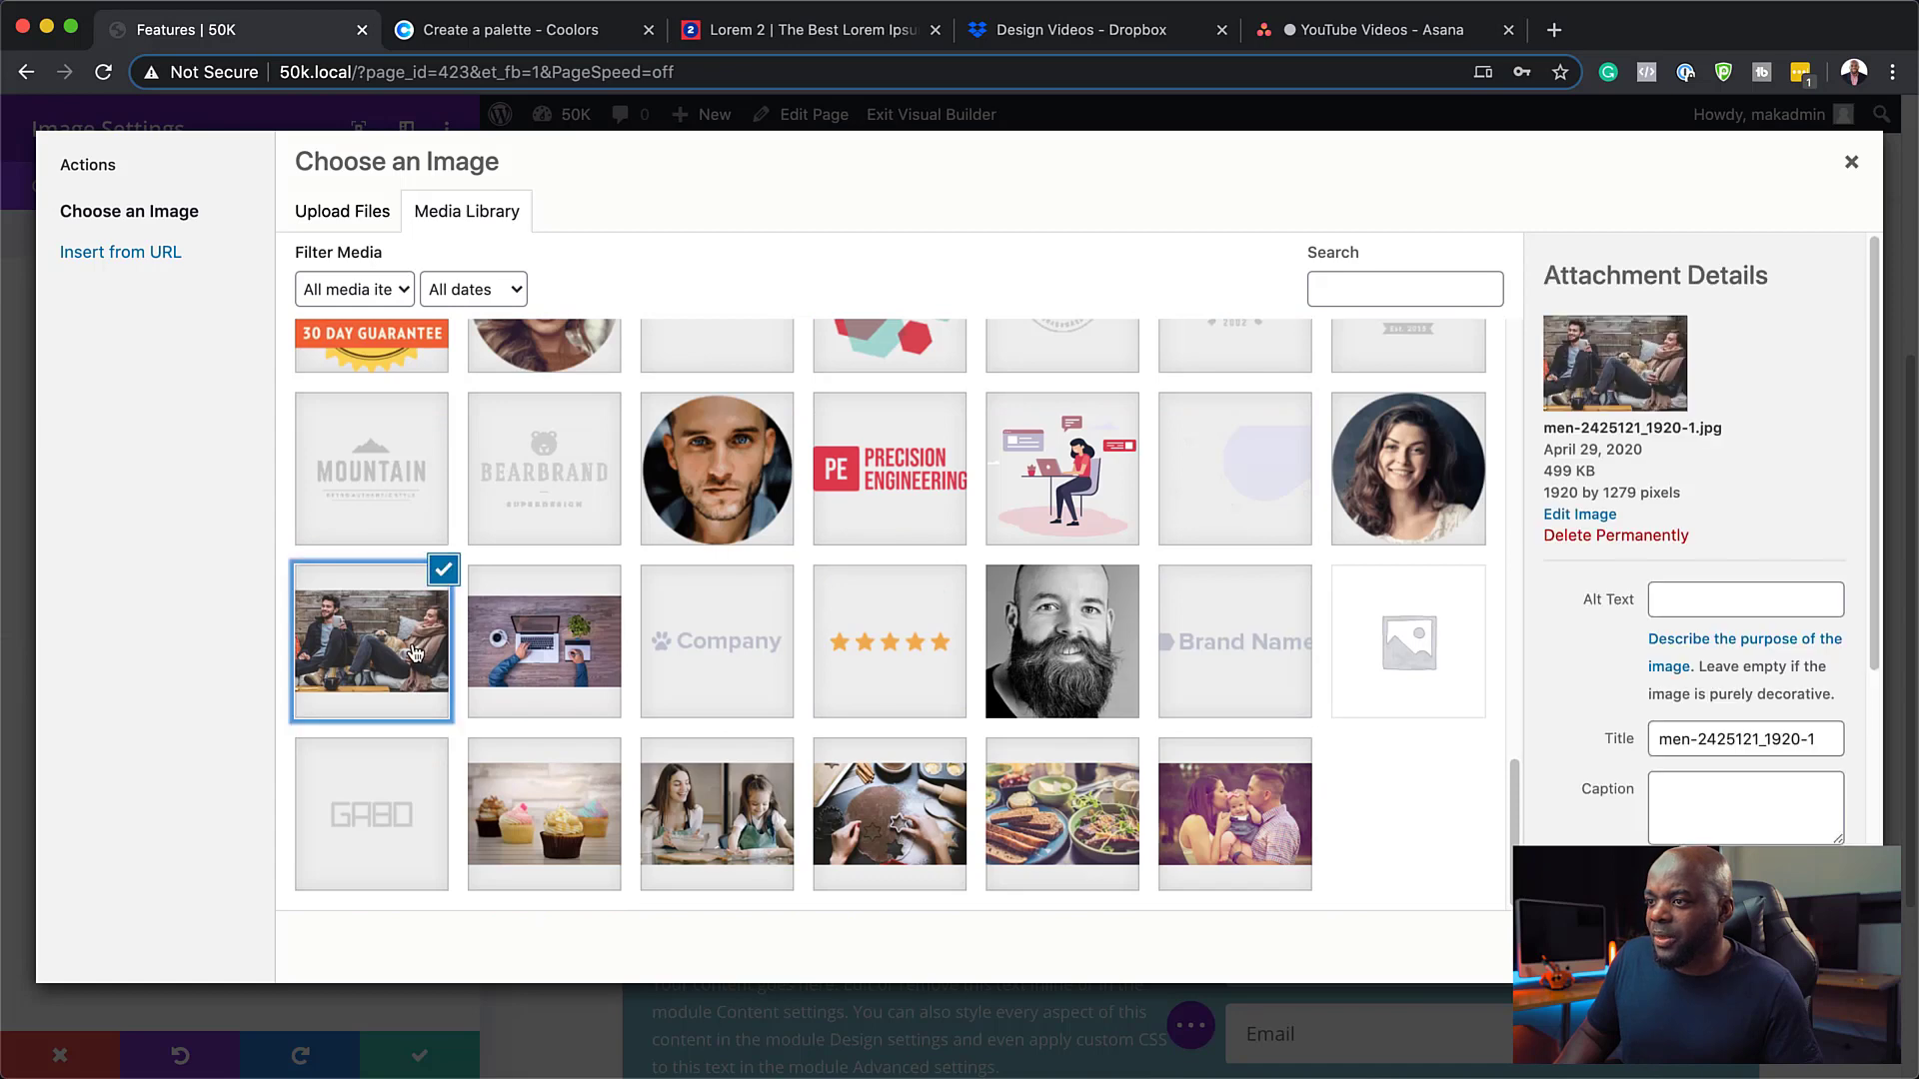
{"action": "left_click", "coordinate": [1787, 947]}
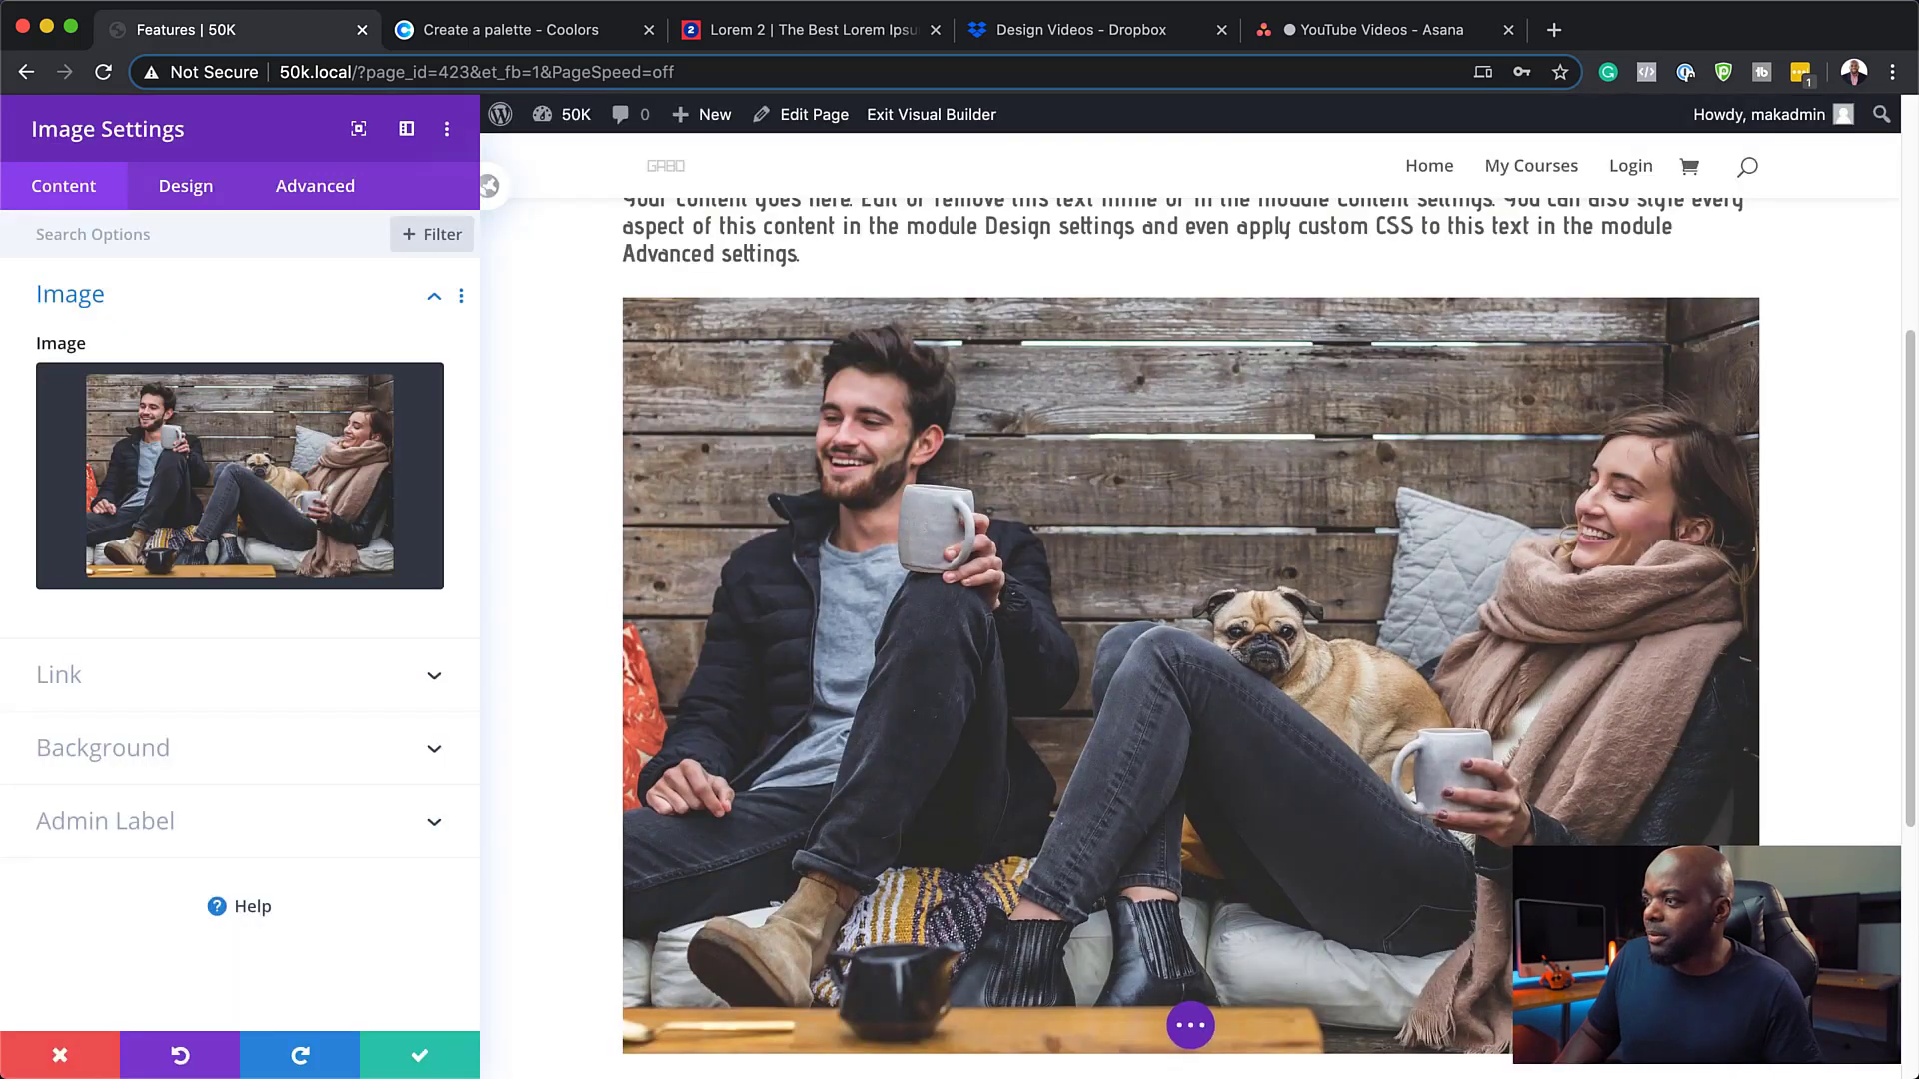
In the image's filters, set the saturation to 0%, the brightness to 88% and the contrast to 128%
{"action": "left_click", "coordinate": [186, 187]}
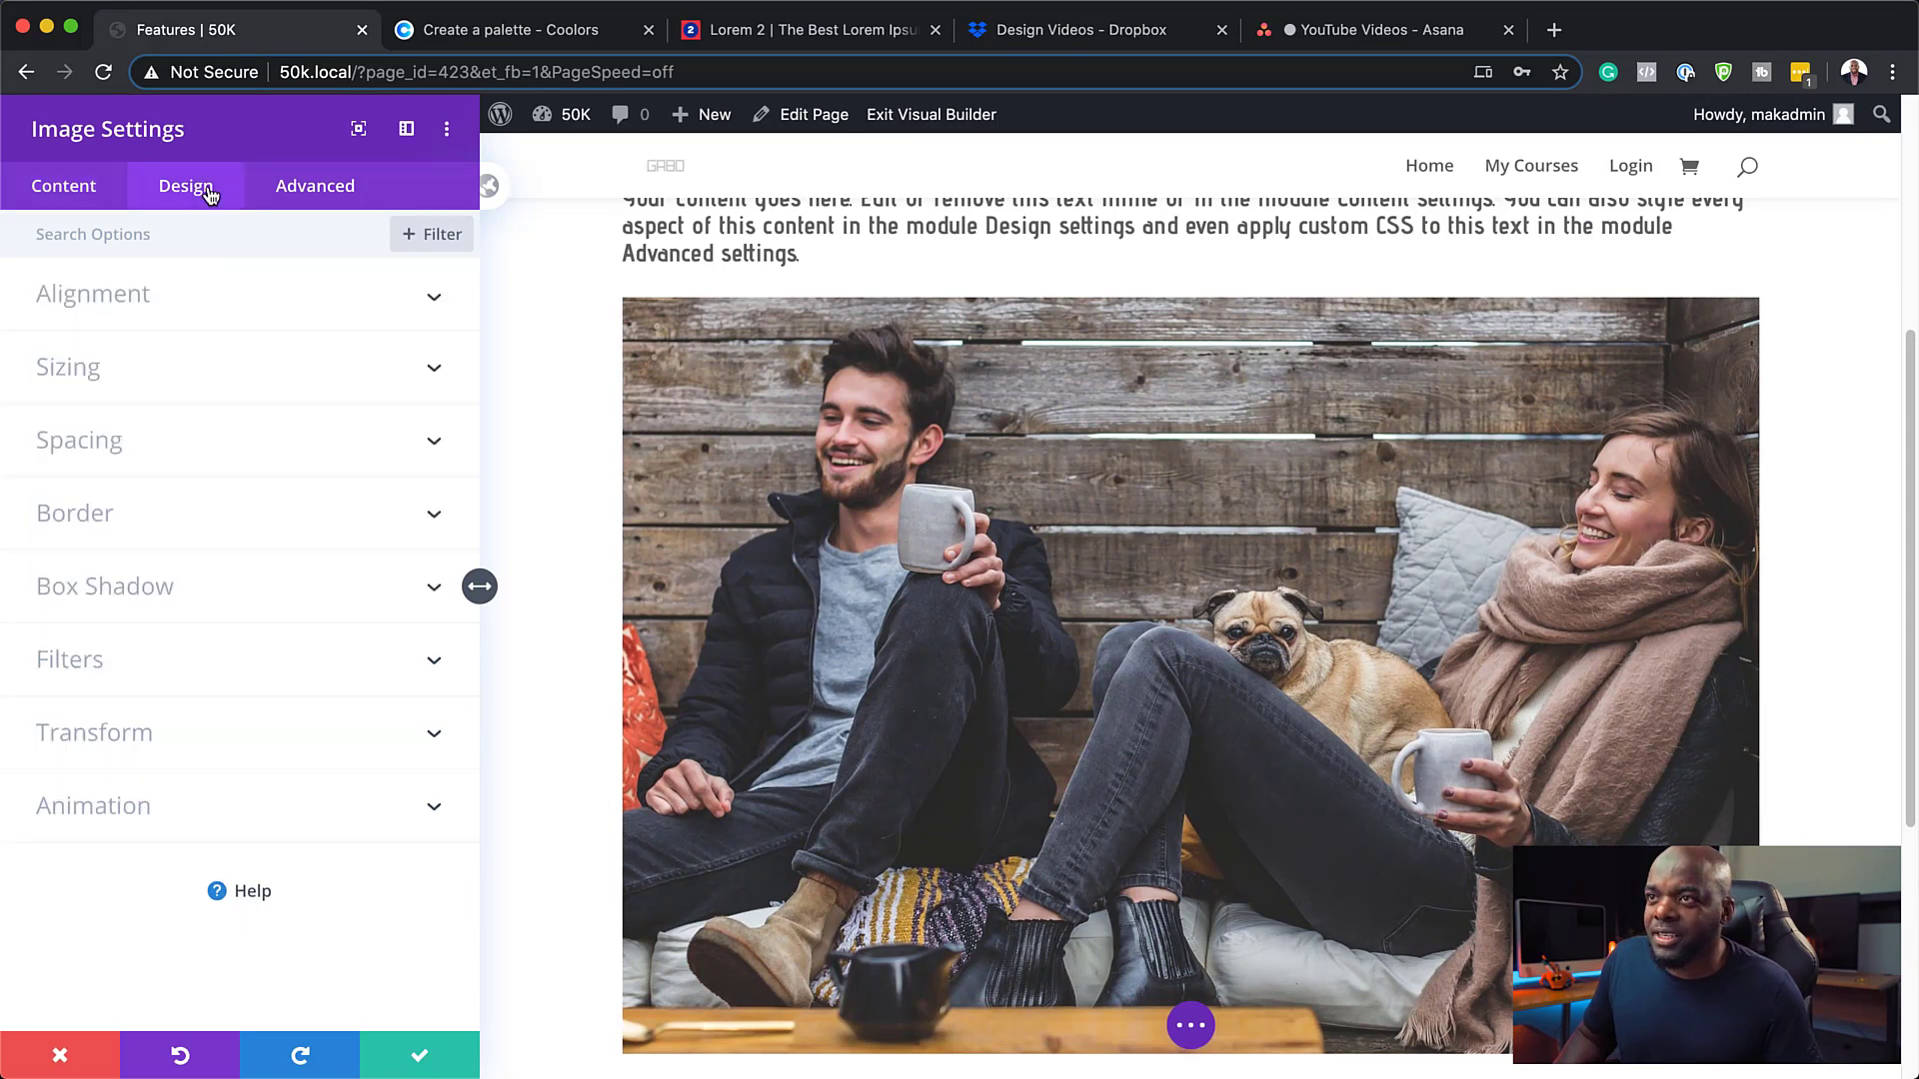
{"action": "left_click", "coordinate": [137, 661]}
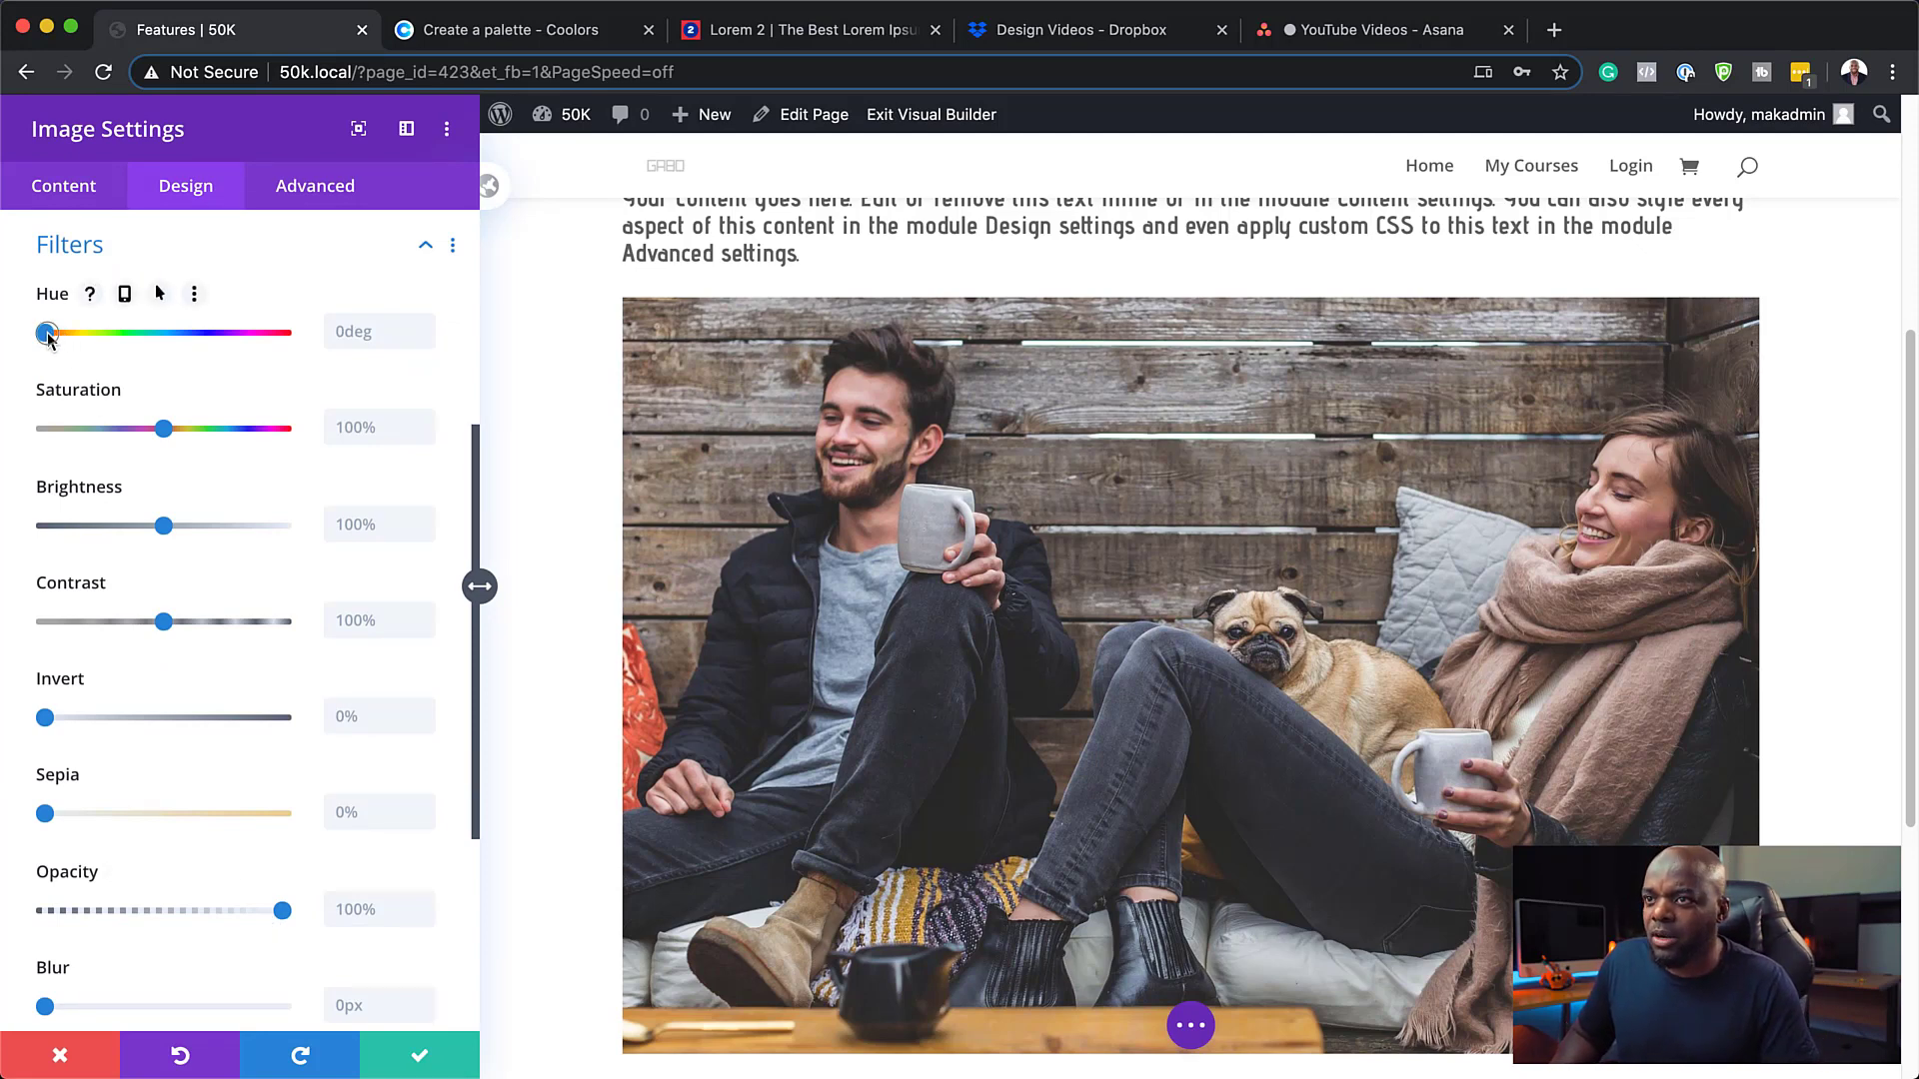
{"action": "mouse_move", "coordinate": [47, 335]}
{"action": "left_mouse_down"}
{"action": "mouse_move", "coordinate": [205, 345]}
{"action": "mouse_move", "coordinate": [12, 338]}
{"action": "left_mouse_up"}
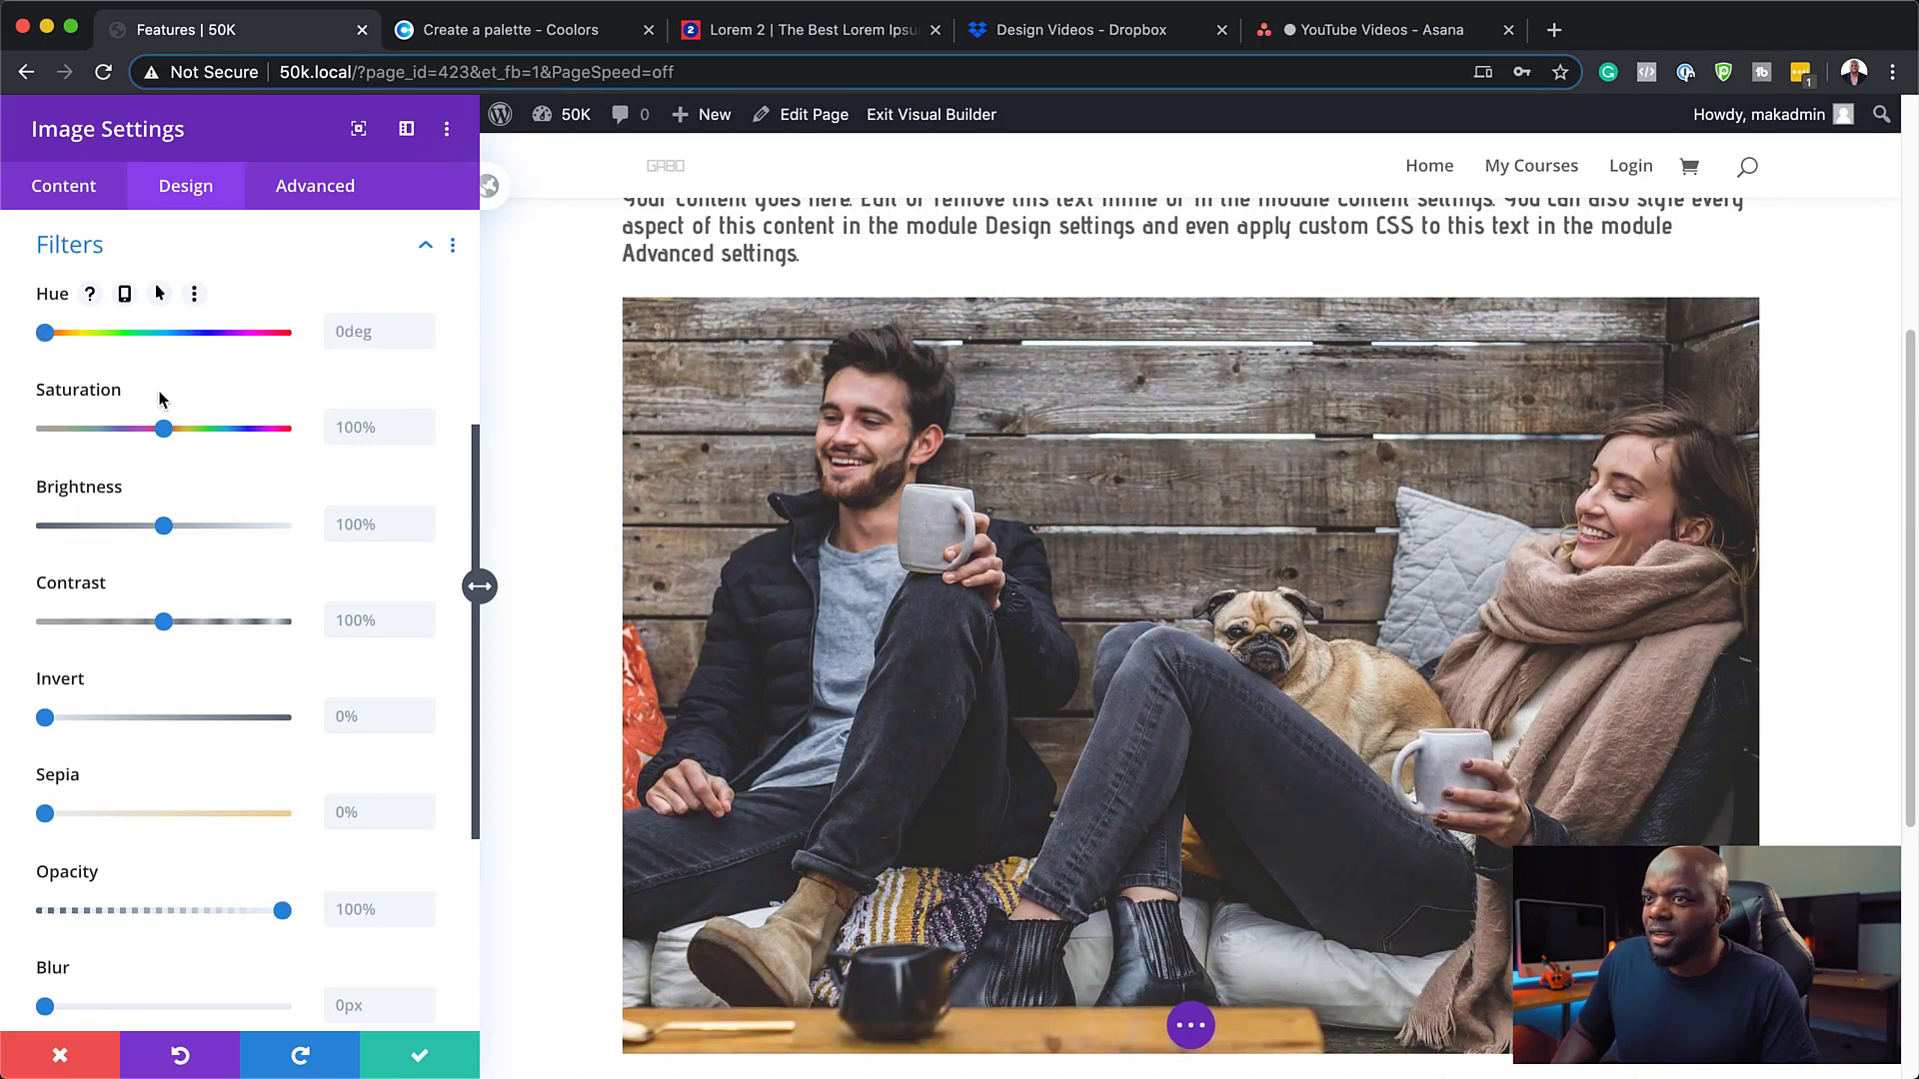
{"action": "left_click_drag", "start_coordinate": [164, 429], "coordinate": [40, 430]}
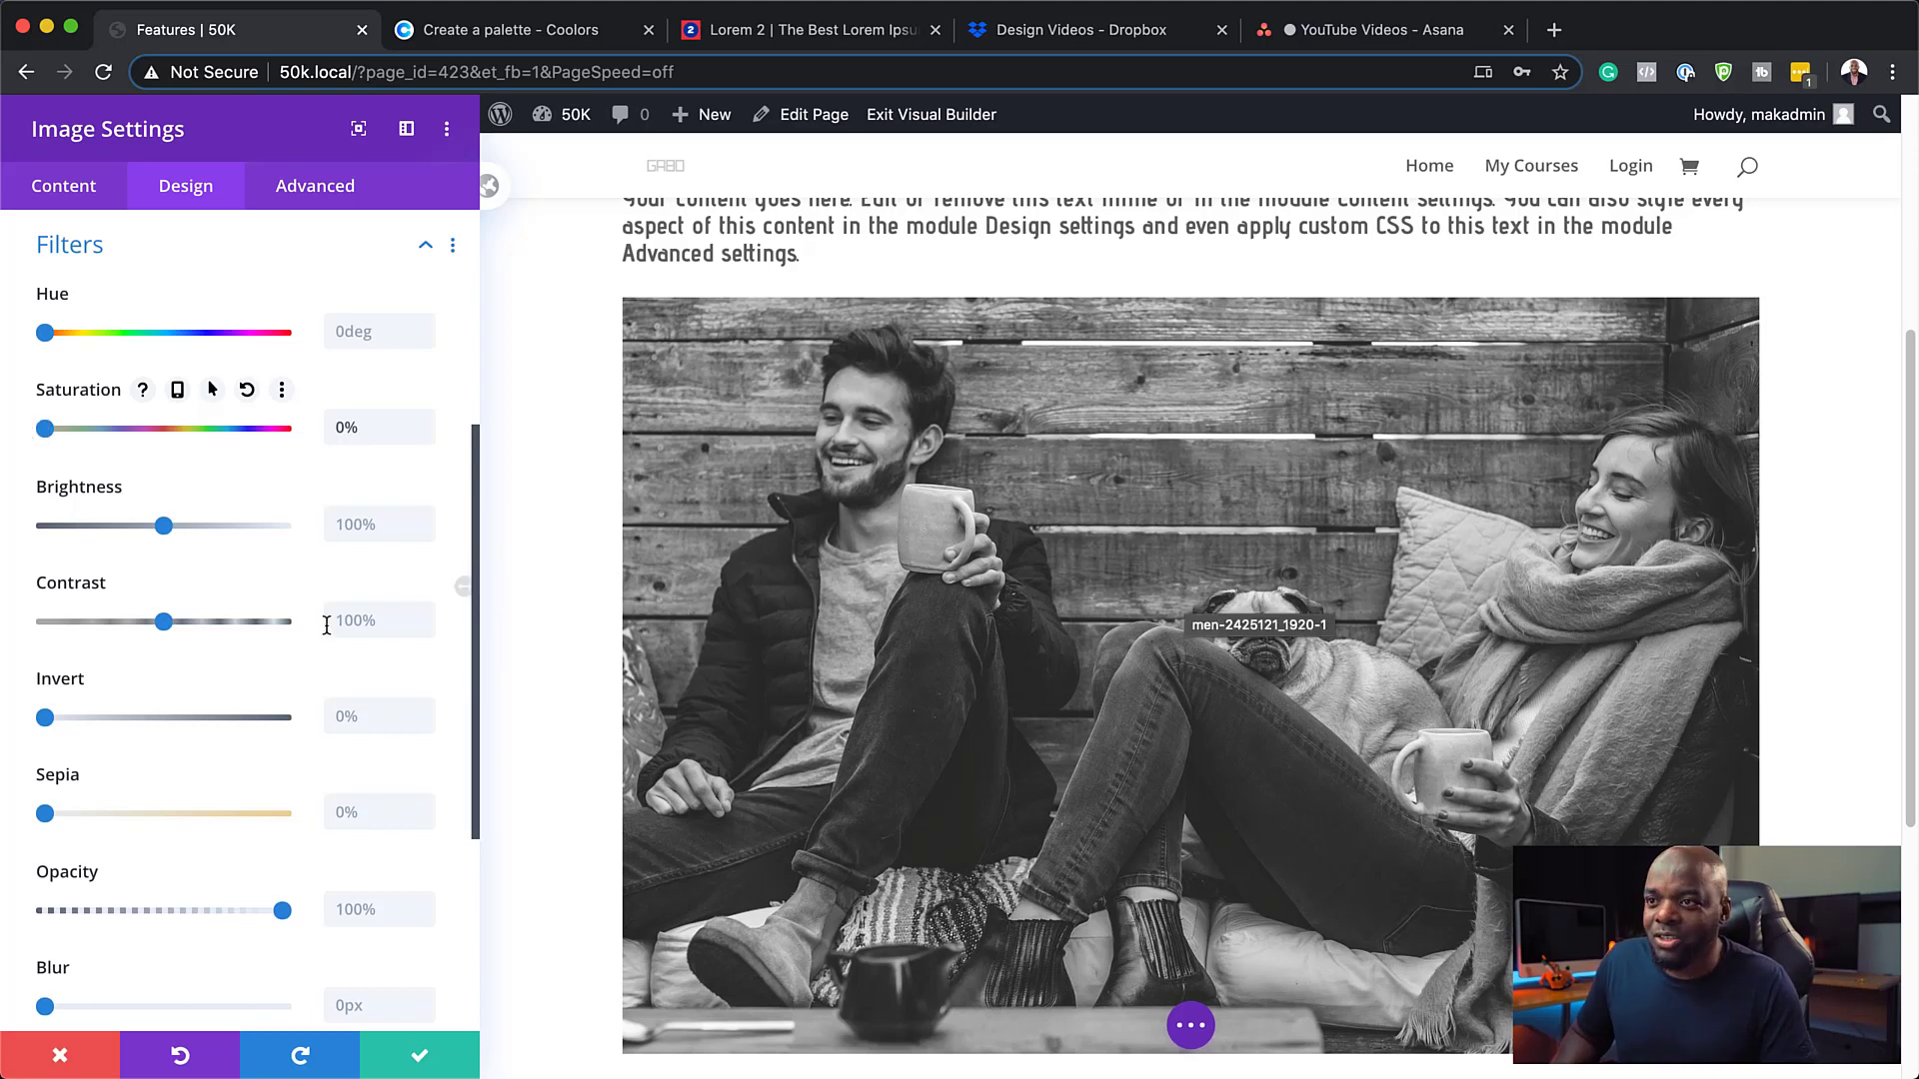
{"action": "mouse_move", "coordinate": [161, 530]}
{"action": "left_mouse_down"}
{"action": "mouse_move", "coordinate": [120, 531]}
{"action": "mouse_move", "coordinate": [203, 539]}
{"action": "mouse_move", "coordinate": [150, 544]}
{"action": "left_mouse_up"}
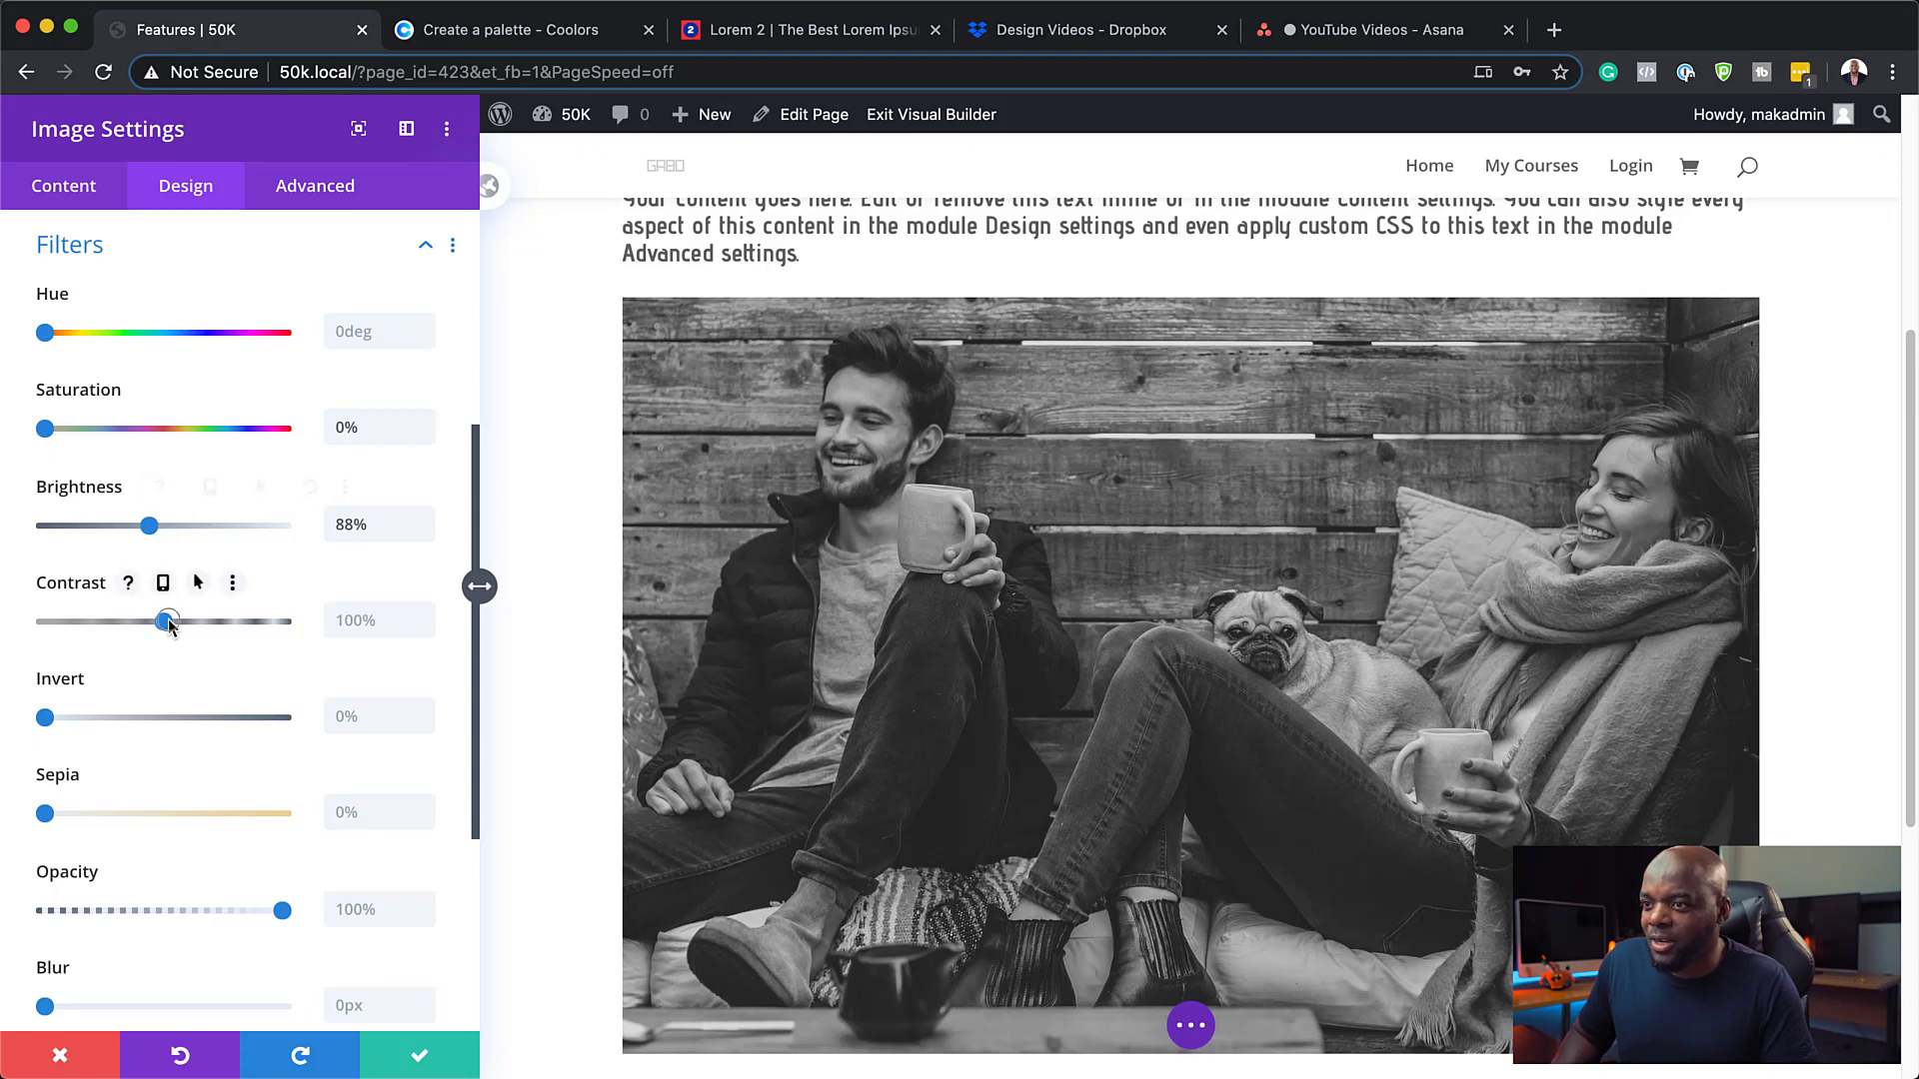
{"action": "mouse_move", "coordinate": [164, 623]}
{"action": "left_mouse_down"}
{"action": "mouse_move", "coordinate": [129, 625]}
{"action": "mouse_move", "coordinate": [195, 632]}
{"action": "left_mouse_up"}
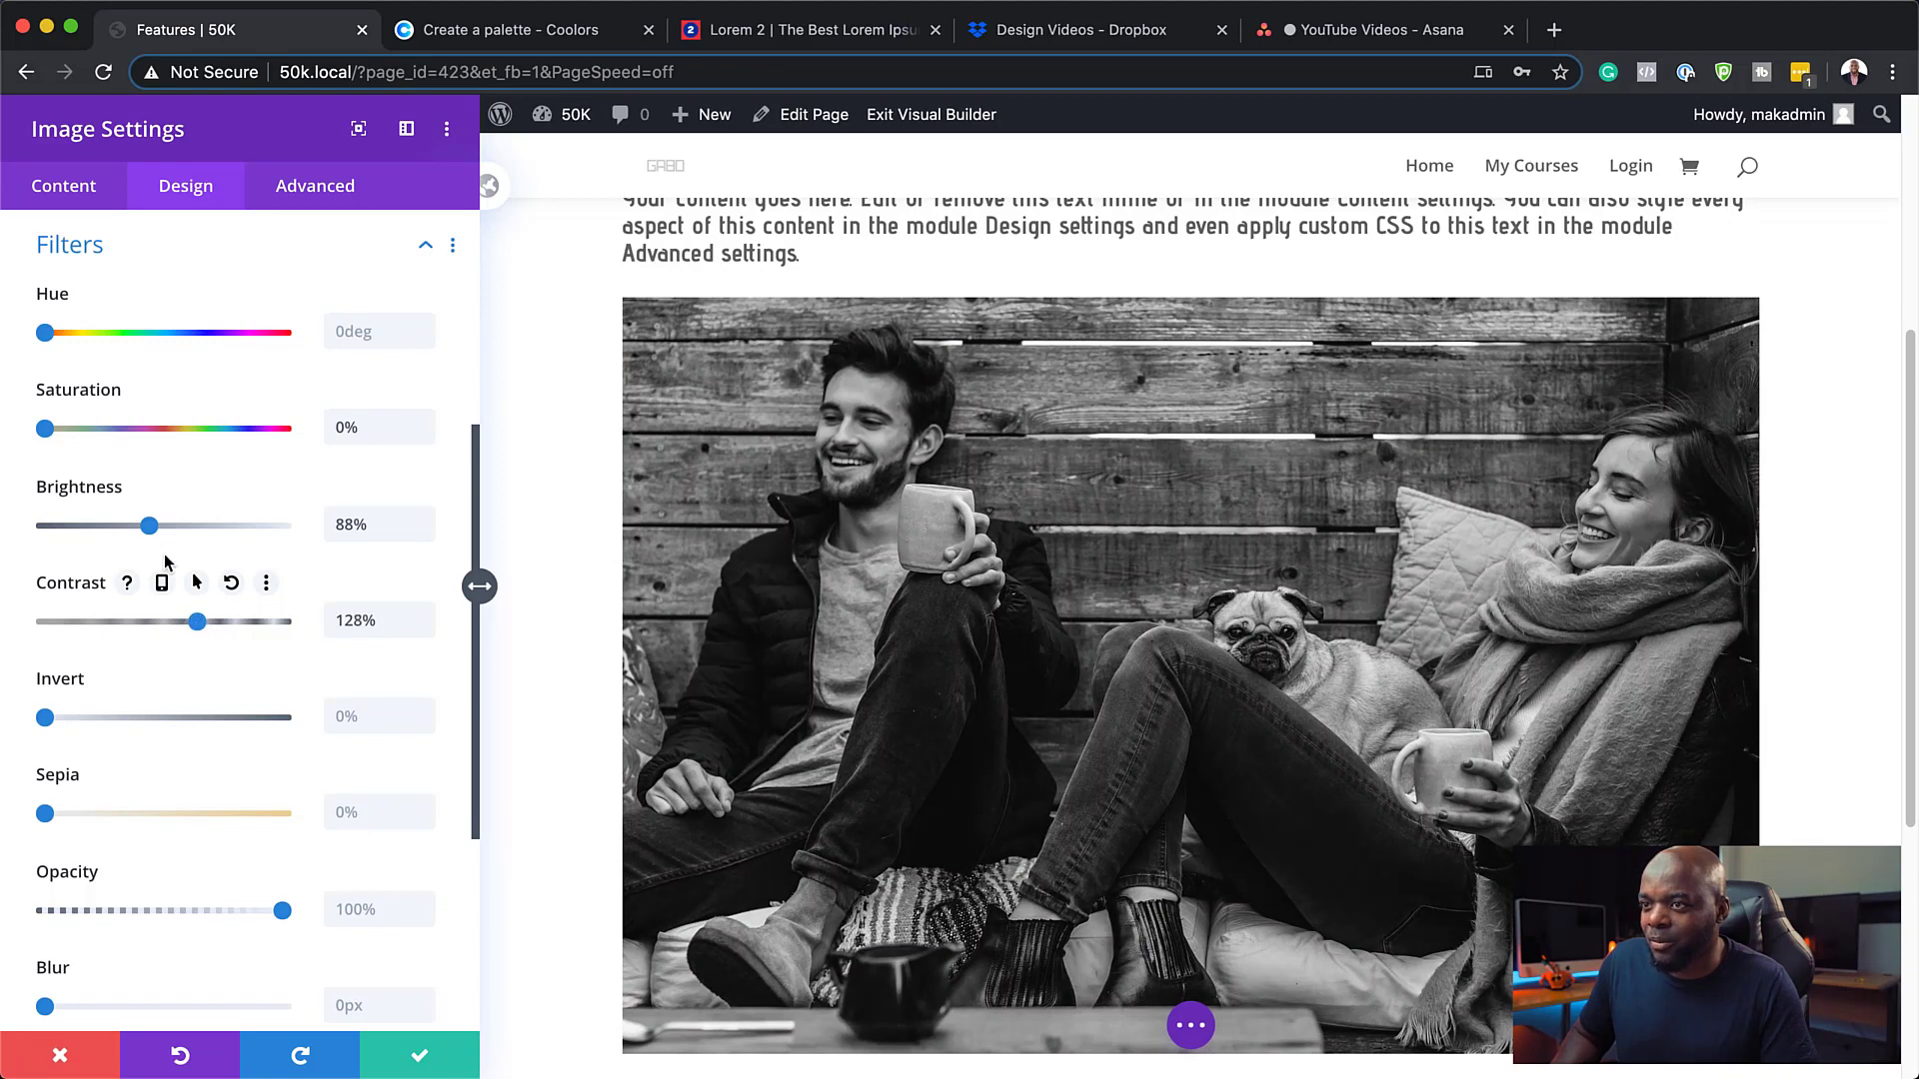
Try a brightness of 106%, and reset the image's brightness and saturation filters to their defaults
{"action": "left_click_drag", "start_coordinate": [149, 527], "coordinate": [172, 534]}
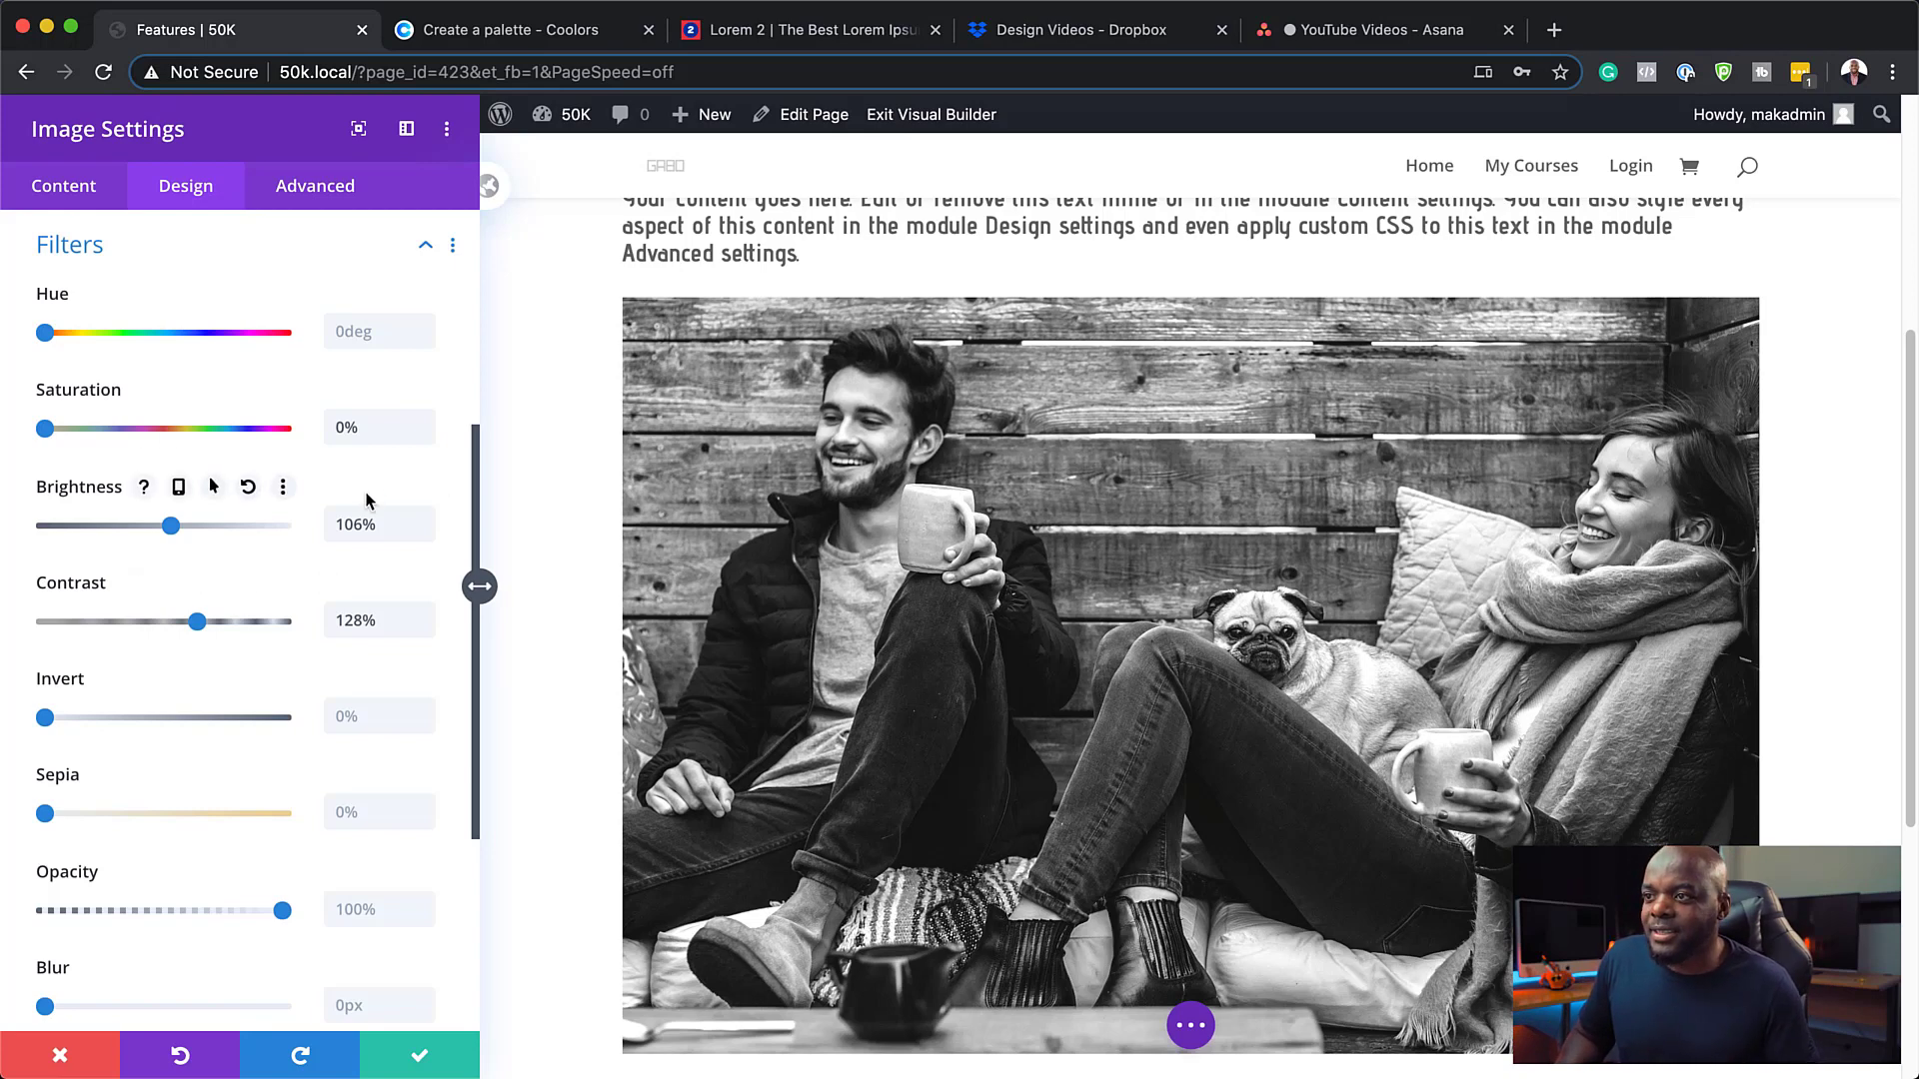
{"action": "left_click", "coordinate": [249, 486]}
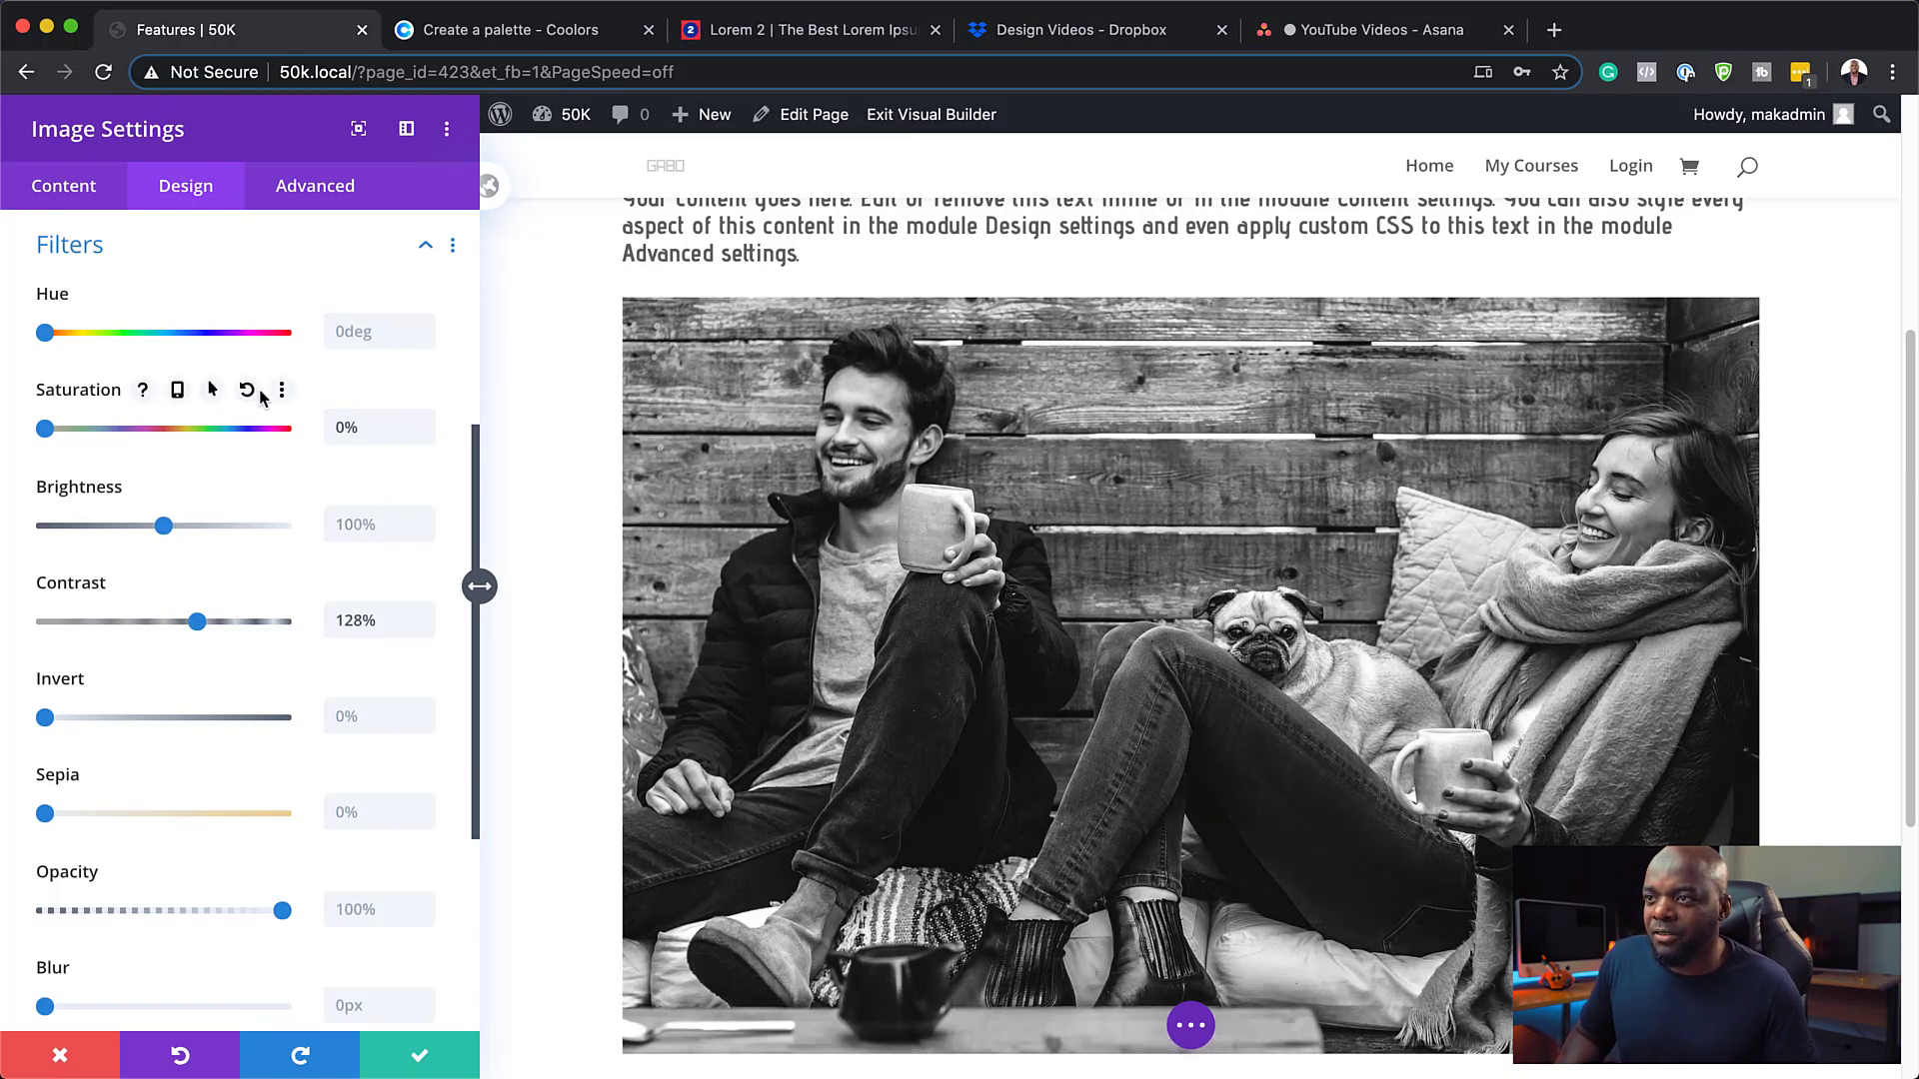
{"action": "left_click", "coordinate": [248, 392]}
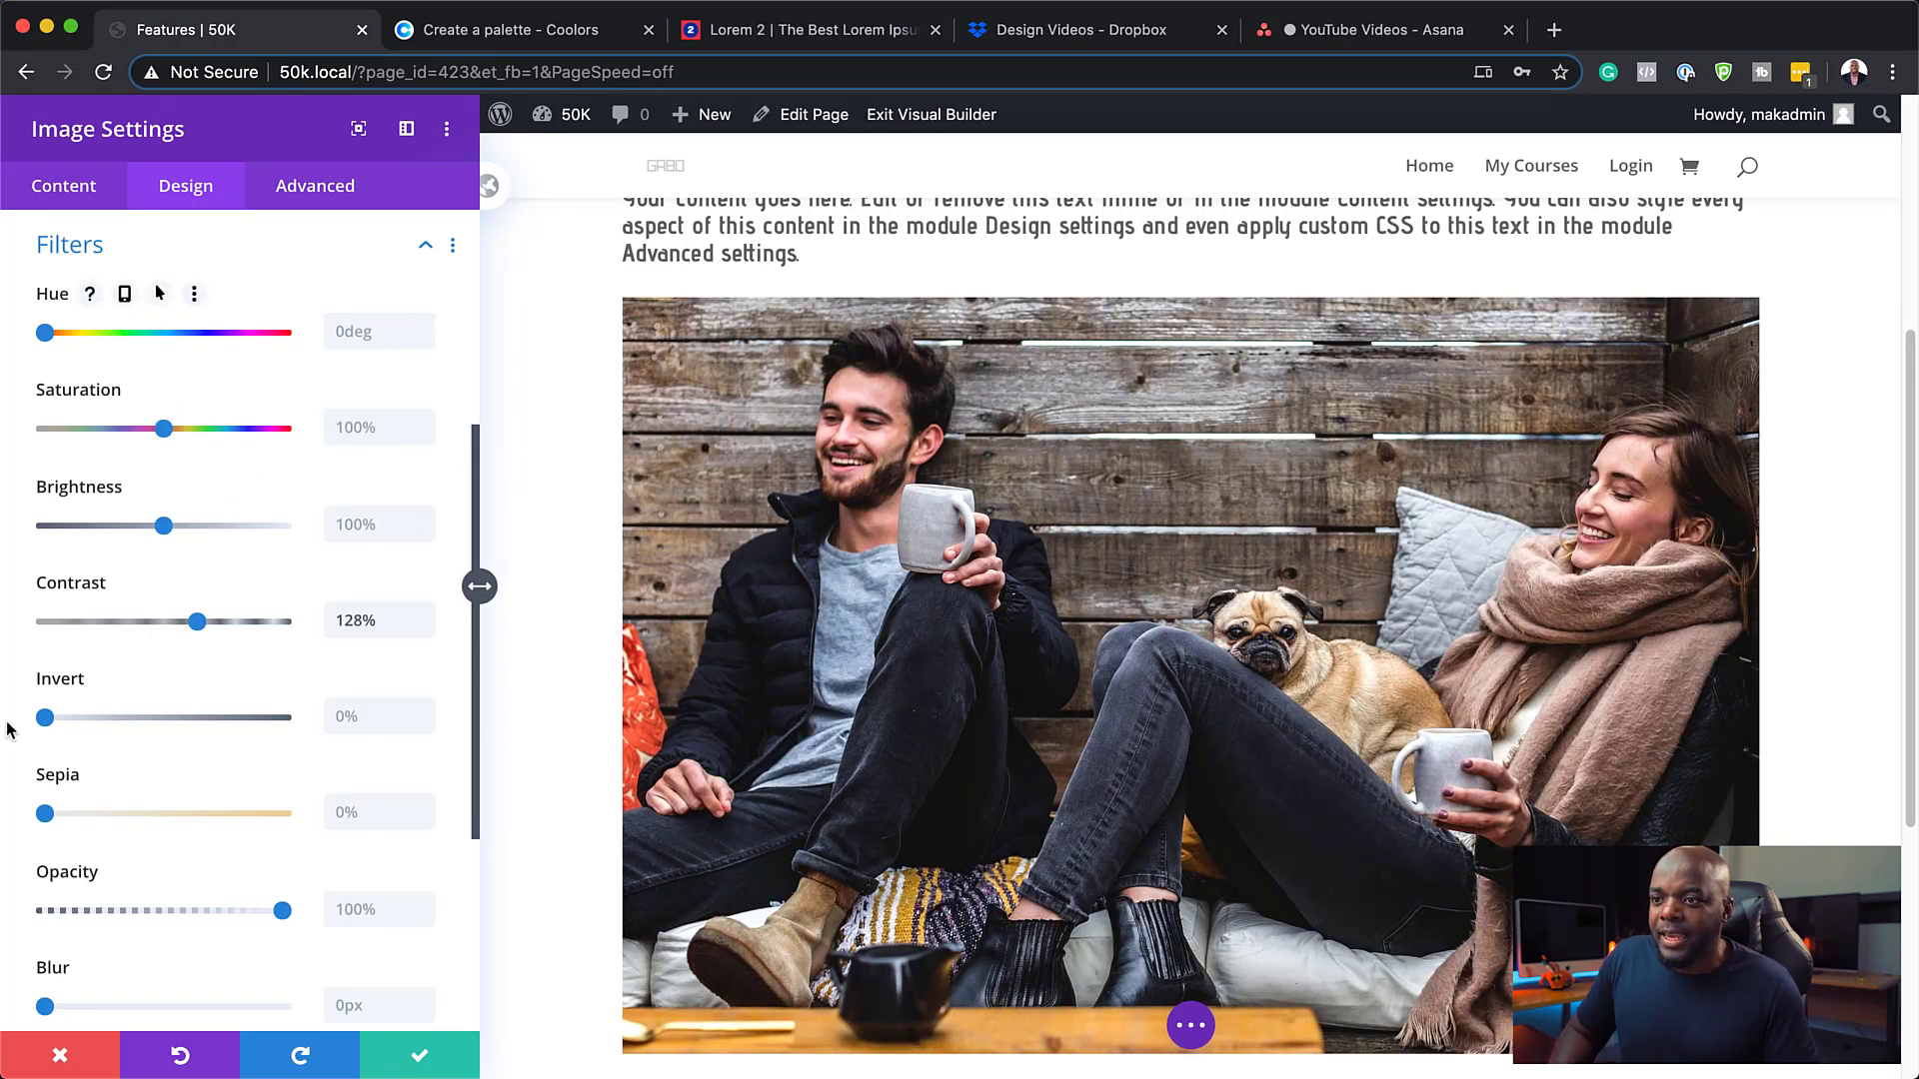
Try an invert filter of 83% on the image, and return it to 0%
{"action": "left_click_drag", "start_coordinate": [45, 719], "coordinate": [241, 750]}
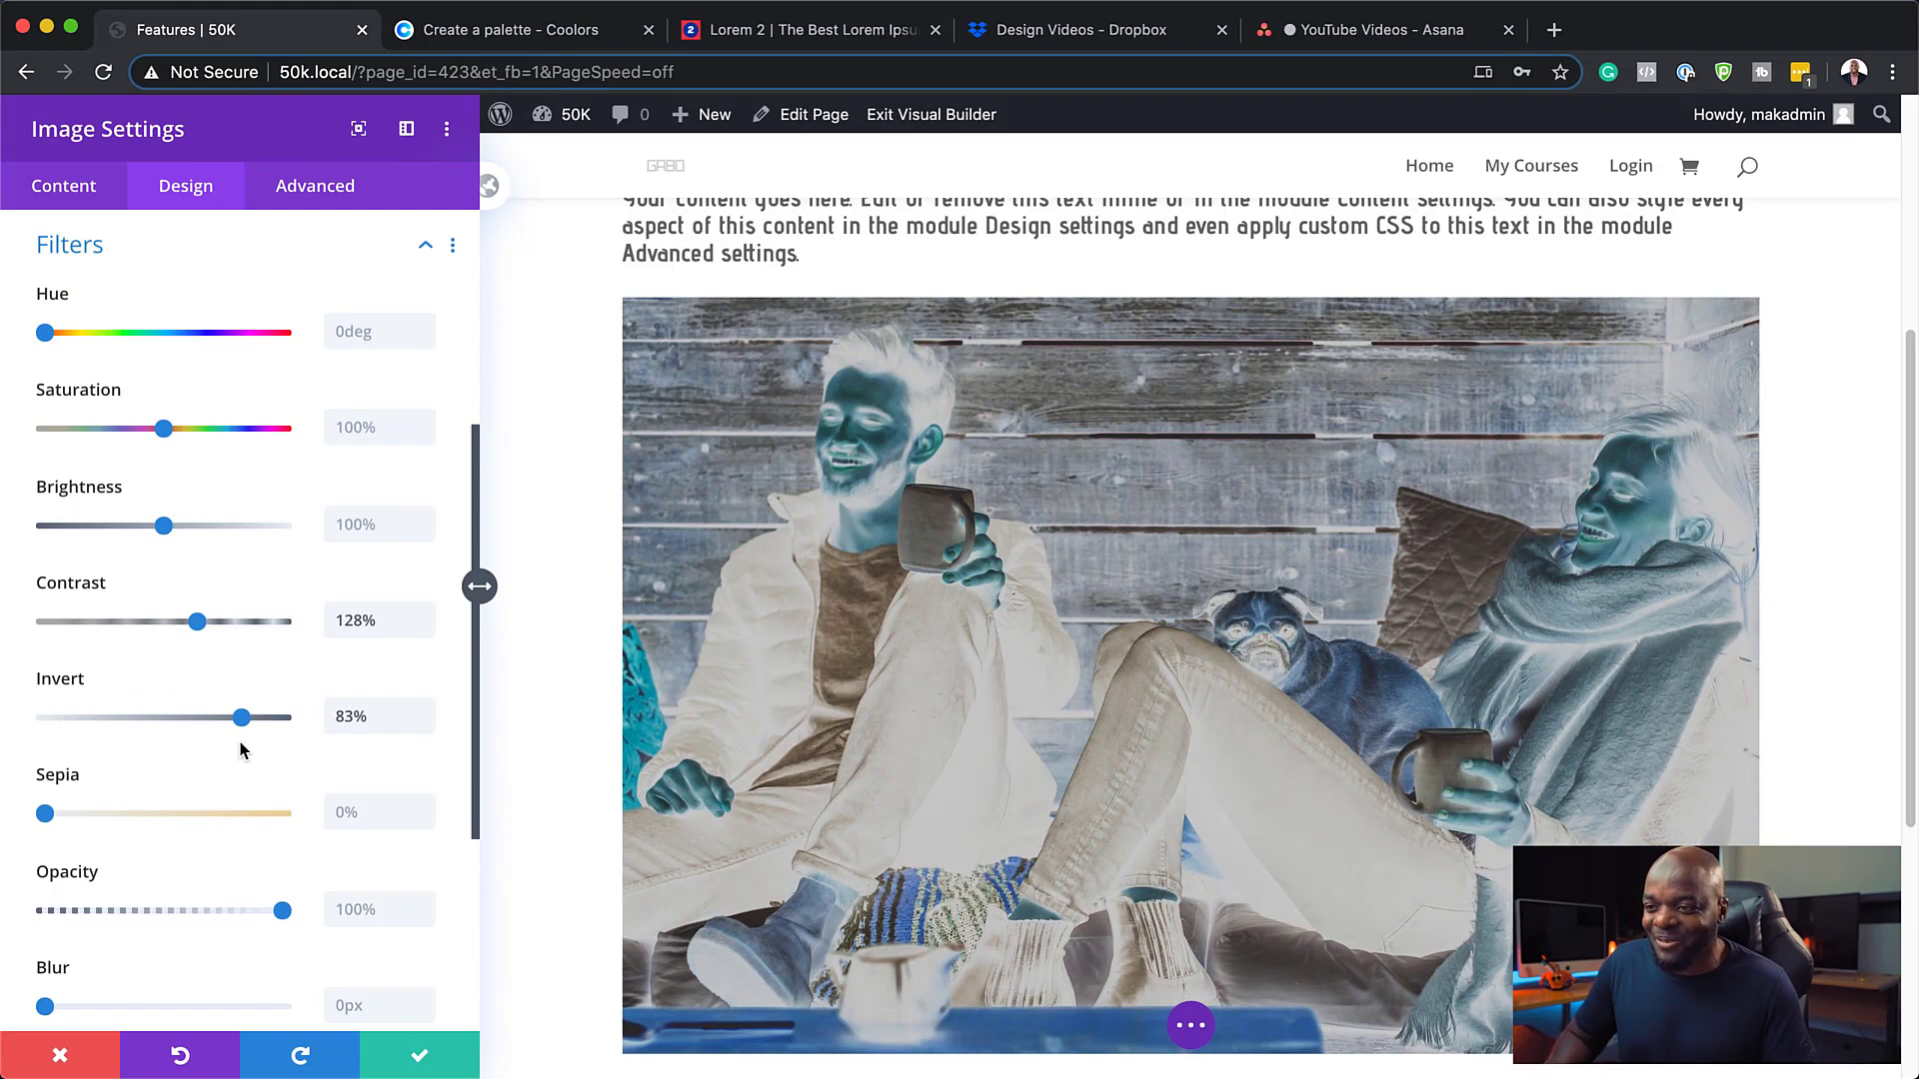
{"action": "left_click_drag", "start_coordinate": [242, 718], "coordinate": [32, 716]}
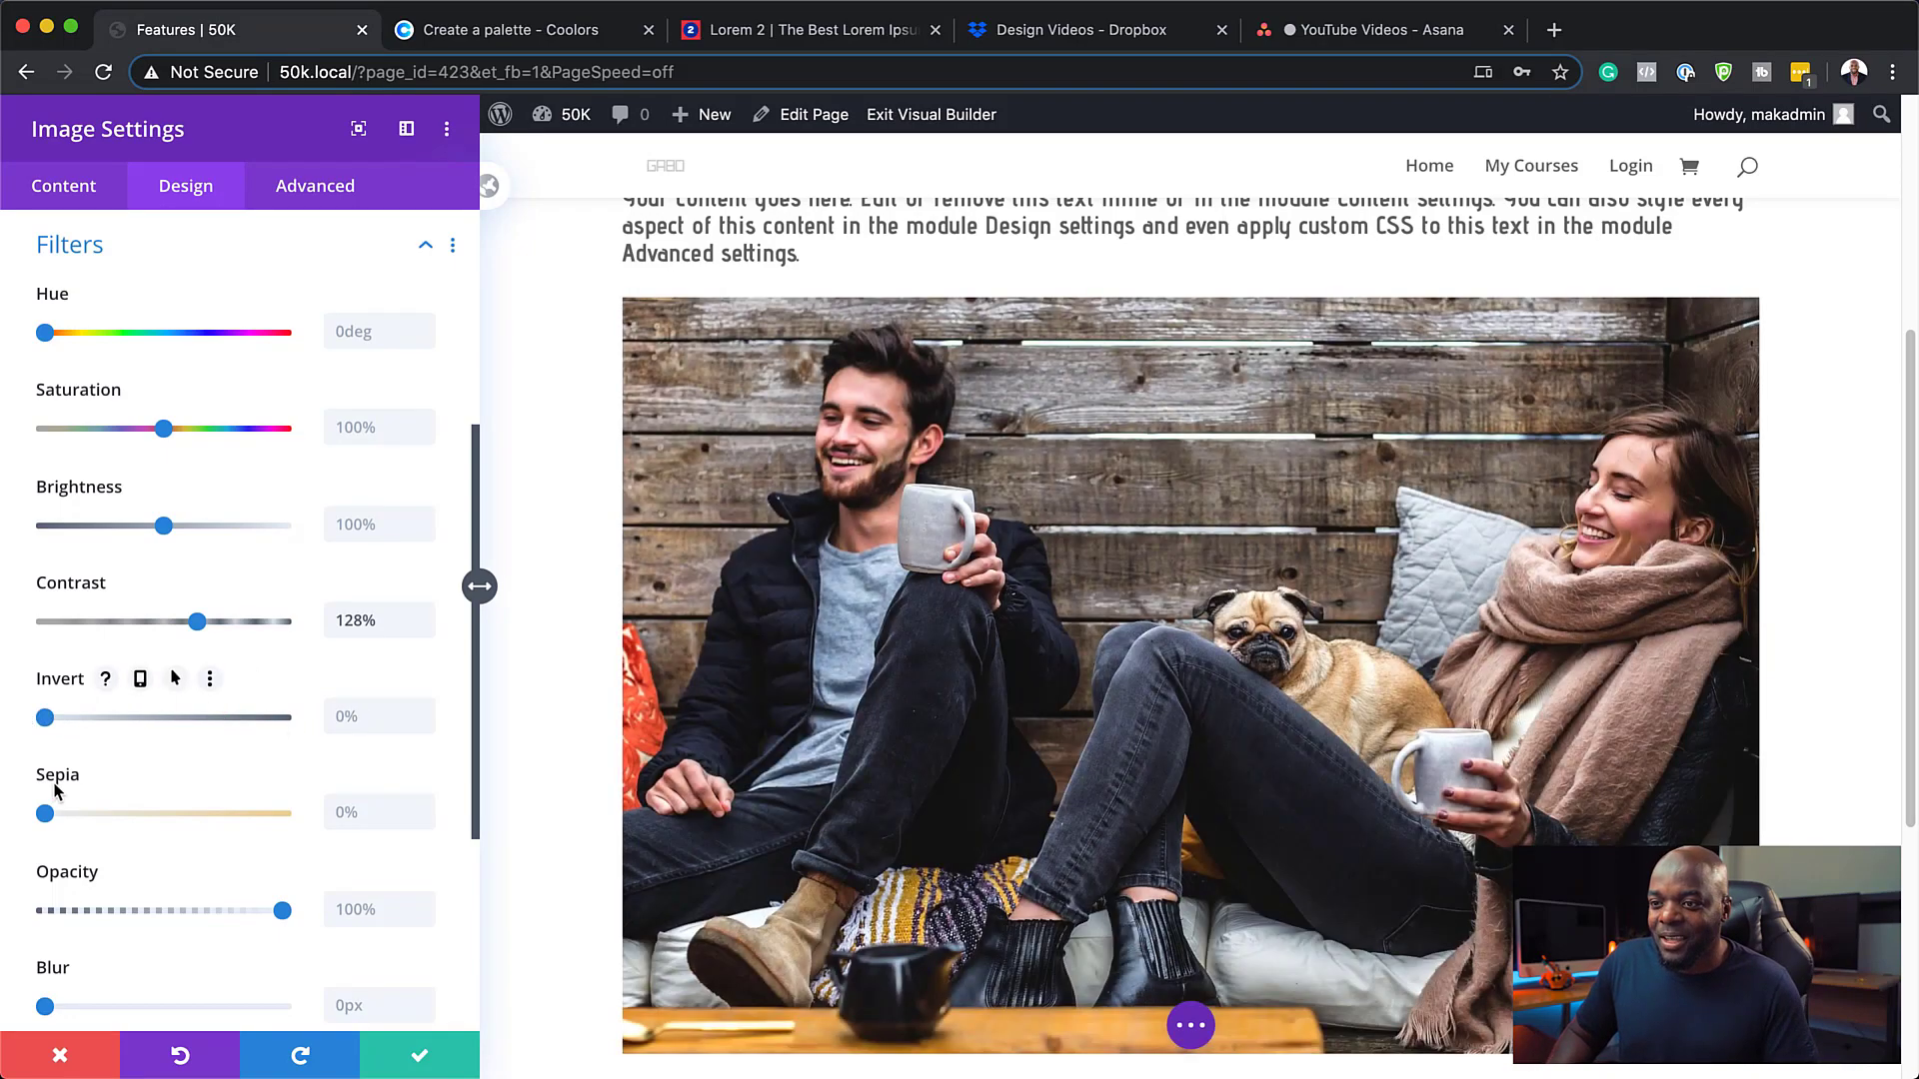
Set the image's sepia filter to 59% and its opacity to 11%
{"action": "left_click_drag", "start_coordinate": [50, 820], "coordinate": [202, 831]}
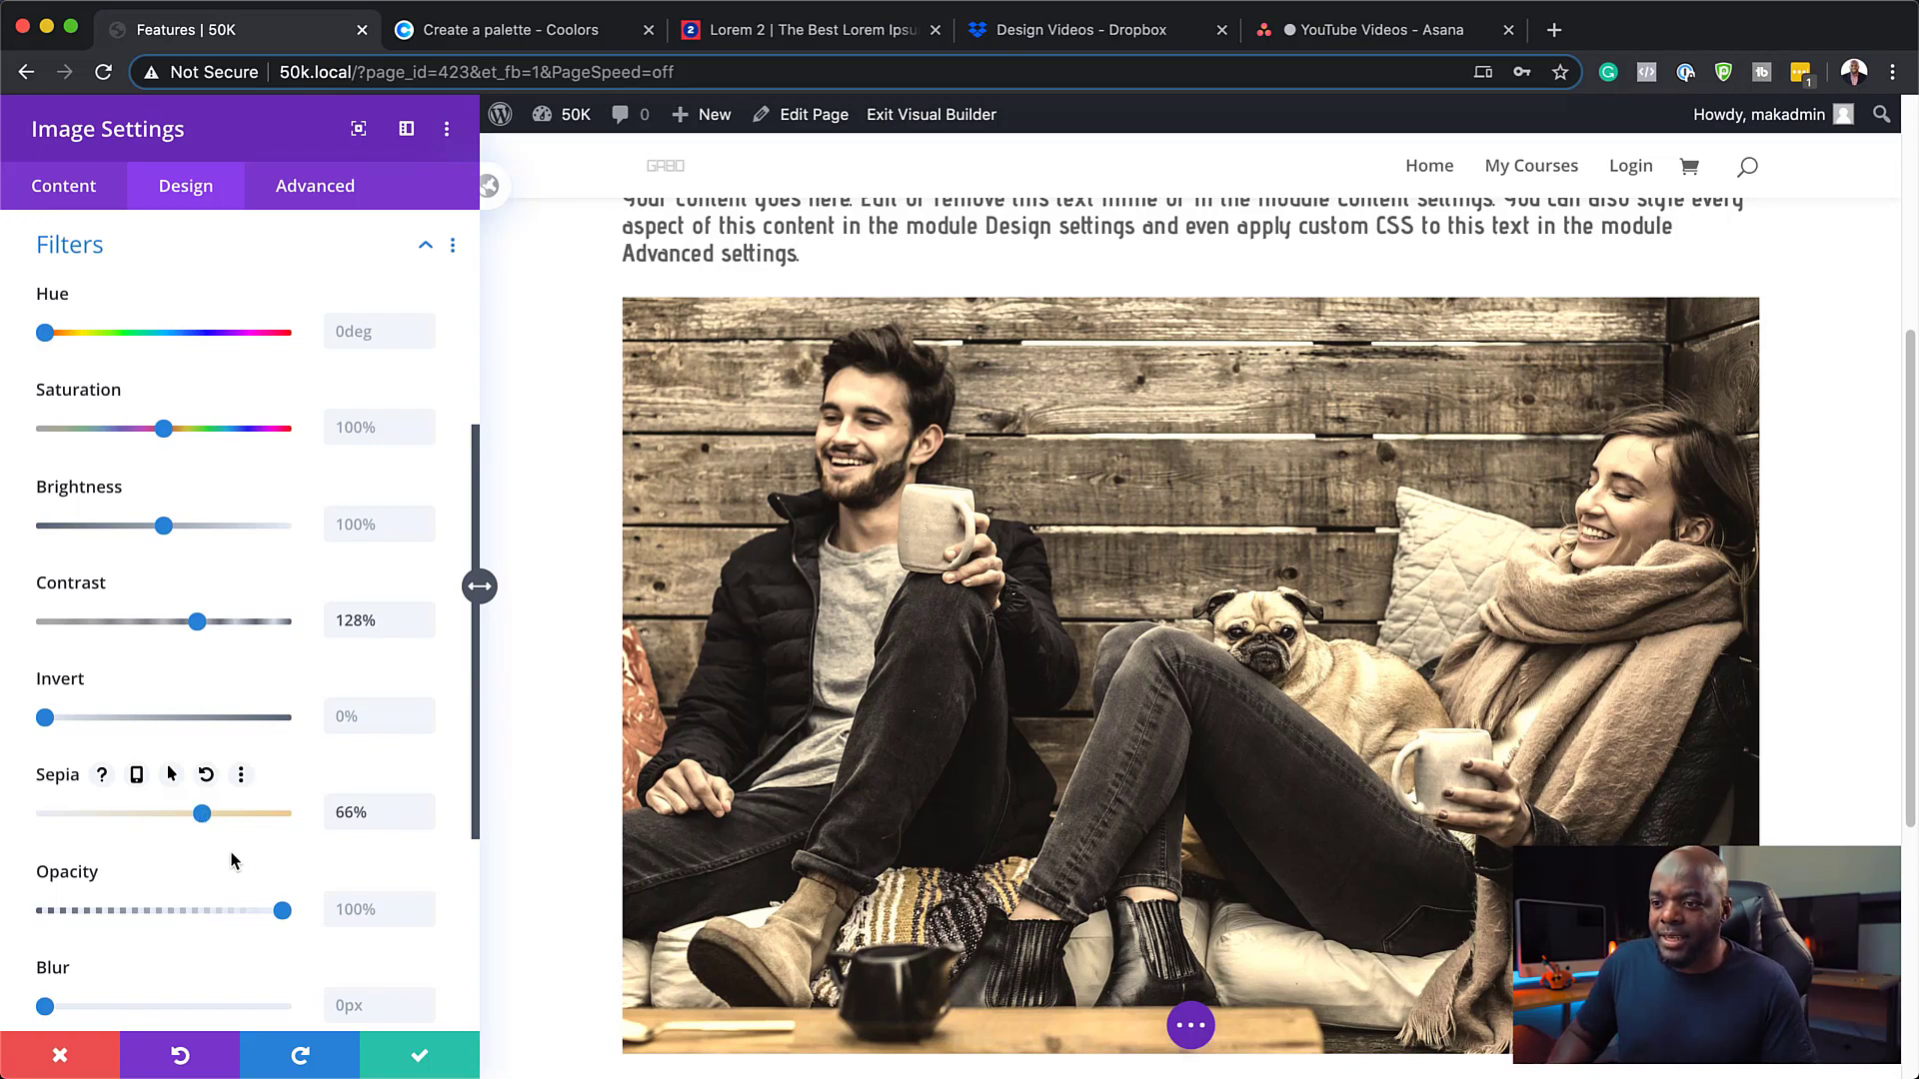
{"action": "left_click_drag", "start_coordinate": [198, 811], "coordinate": [186, 813]}
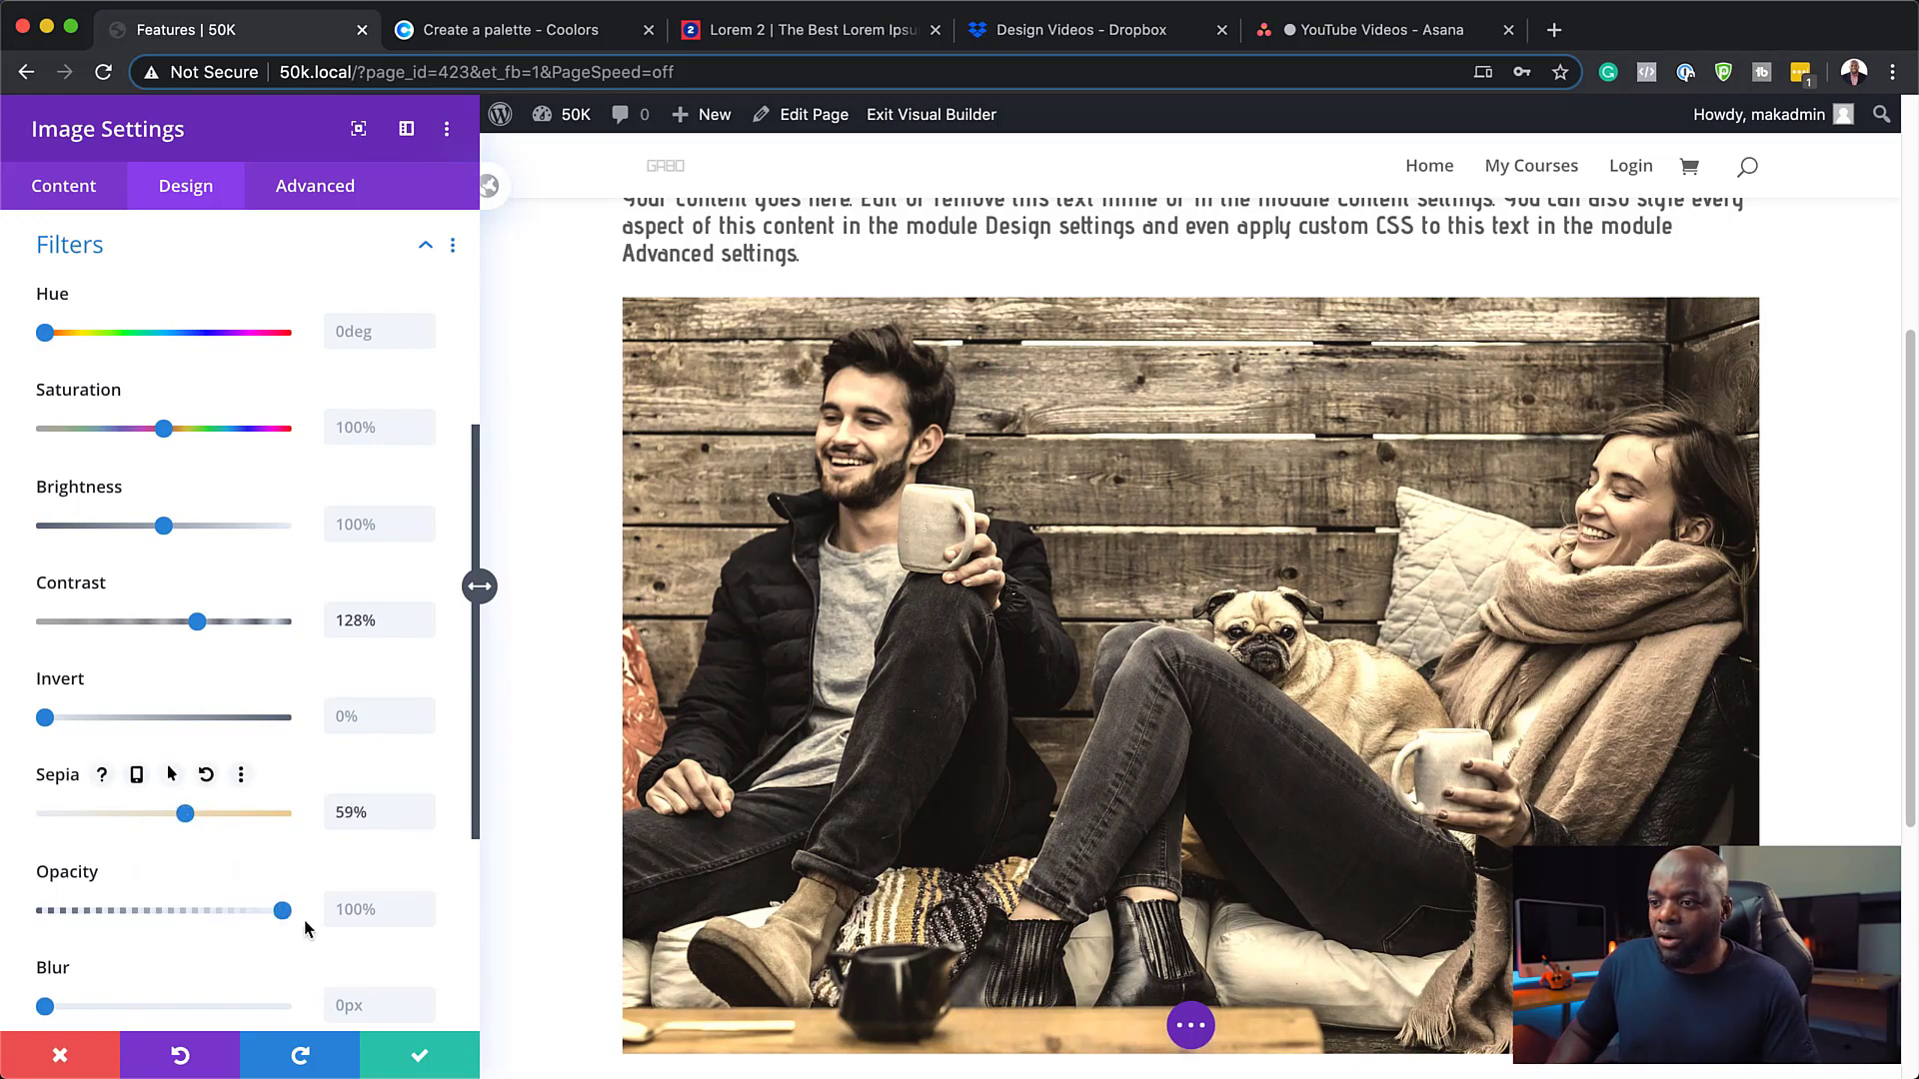
{"action": "left_click_drag", "start_coordinate": [286, 911], "coordinate": [87, 913]}
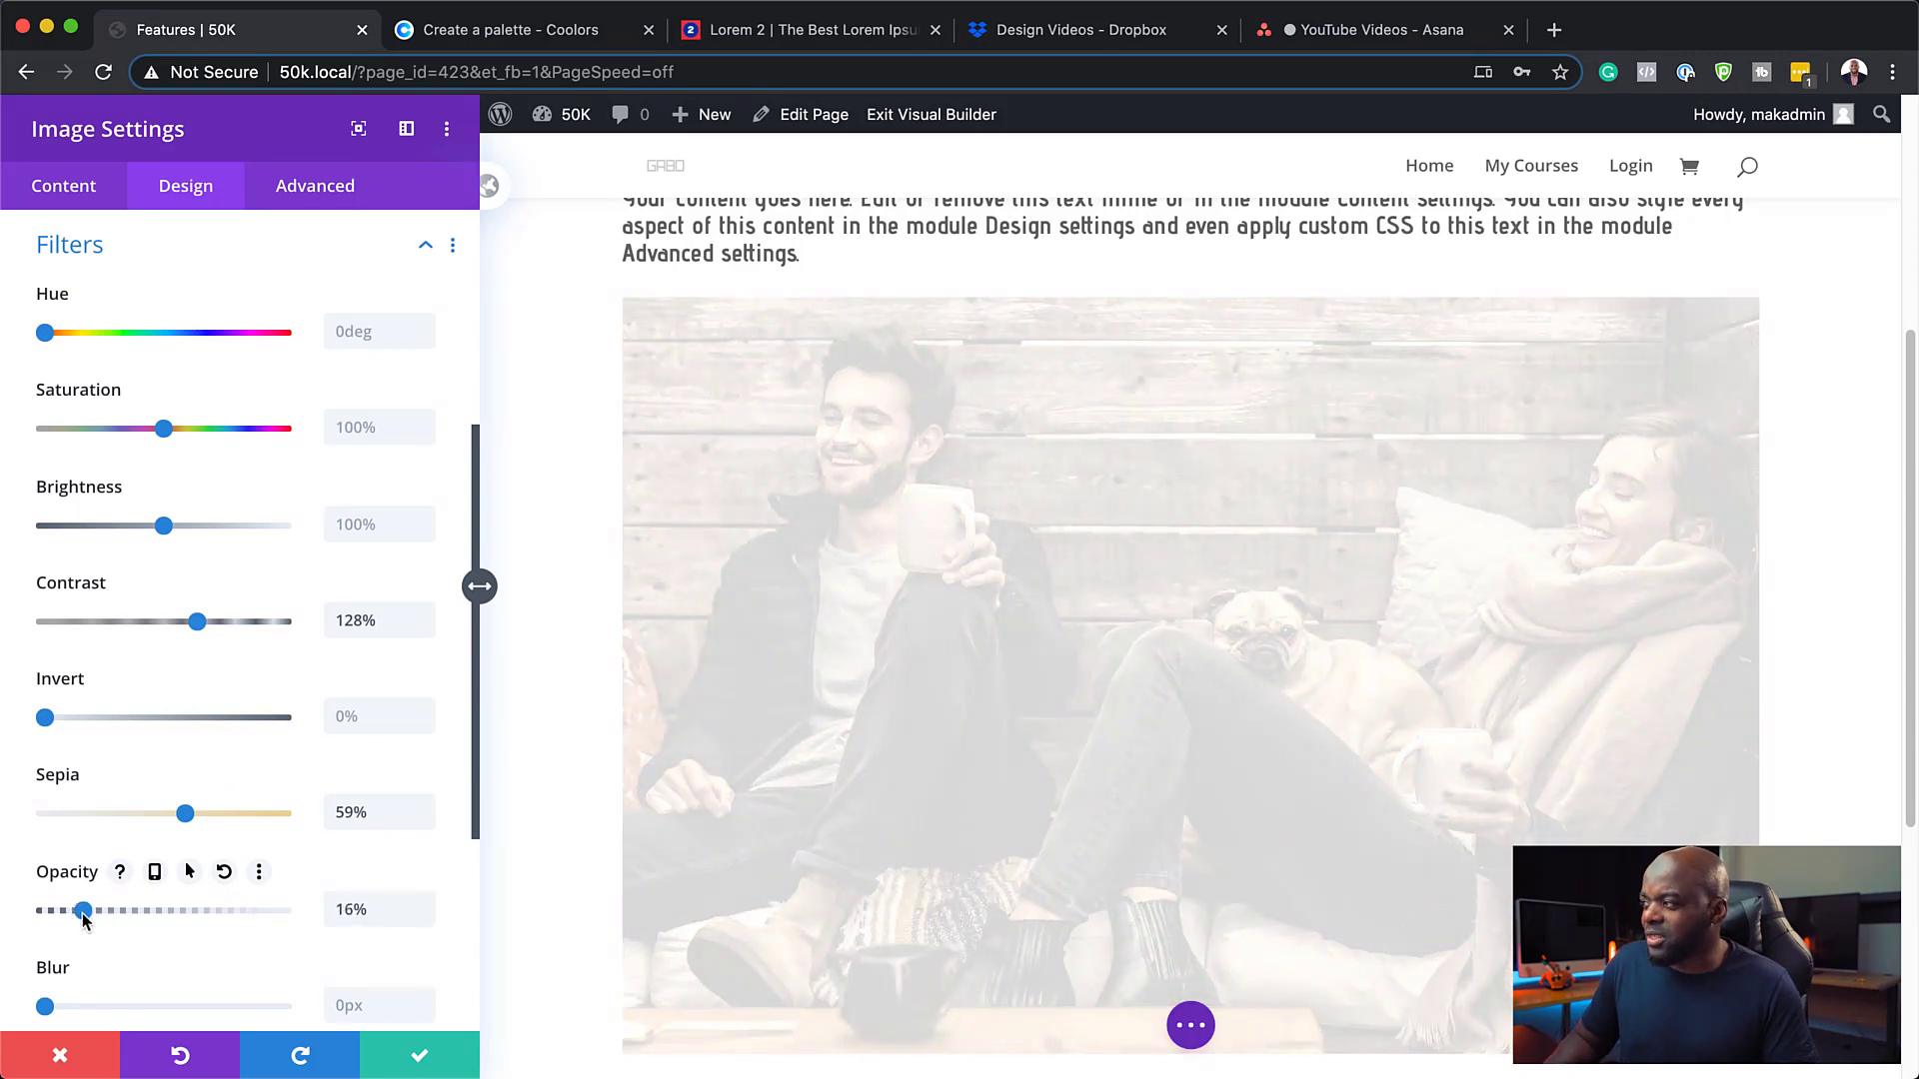
{"action": "left_click_drag", "start_coordinate": [84, 911], "coordinate": [71, 912]}
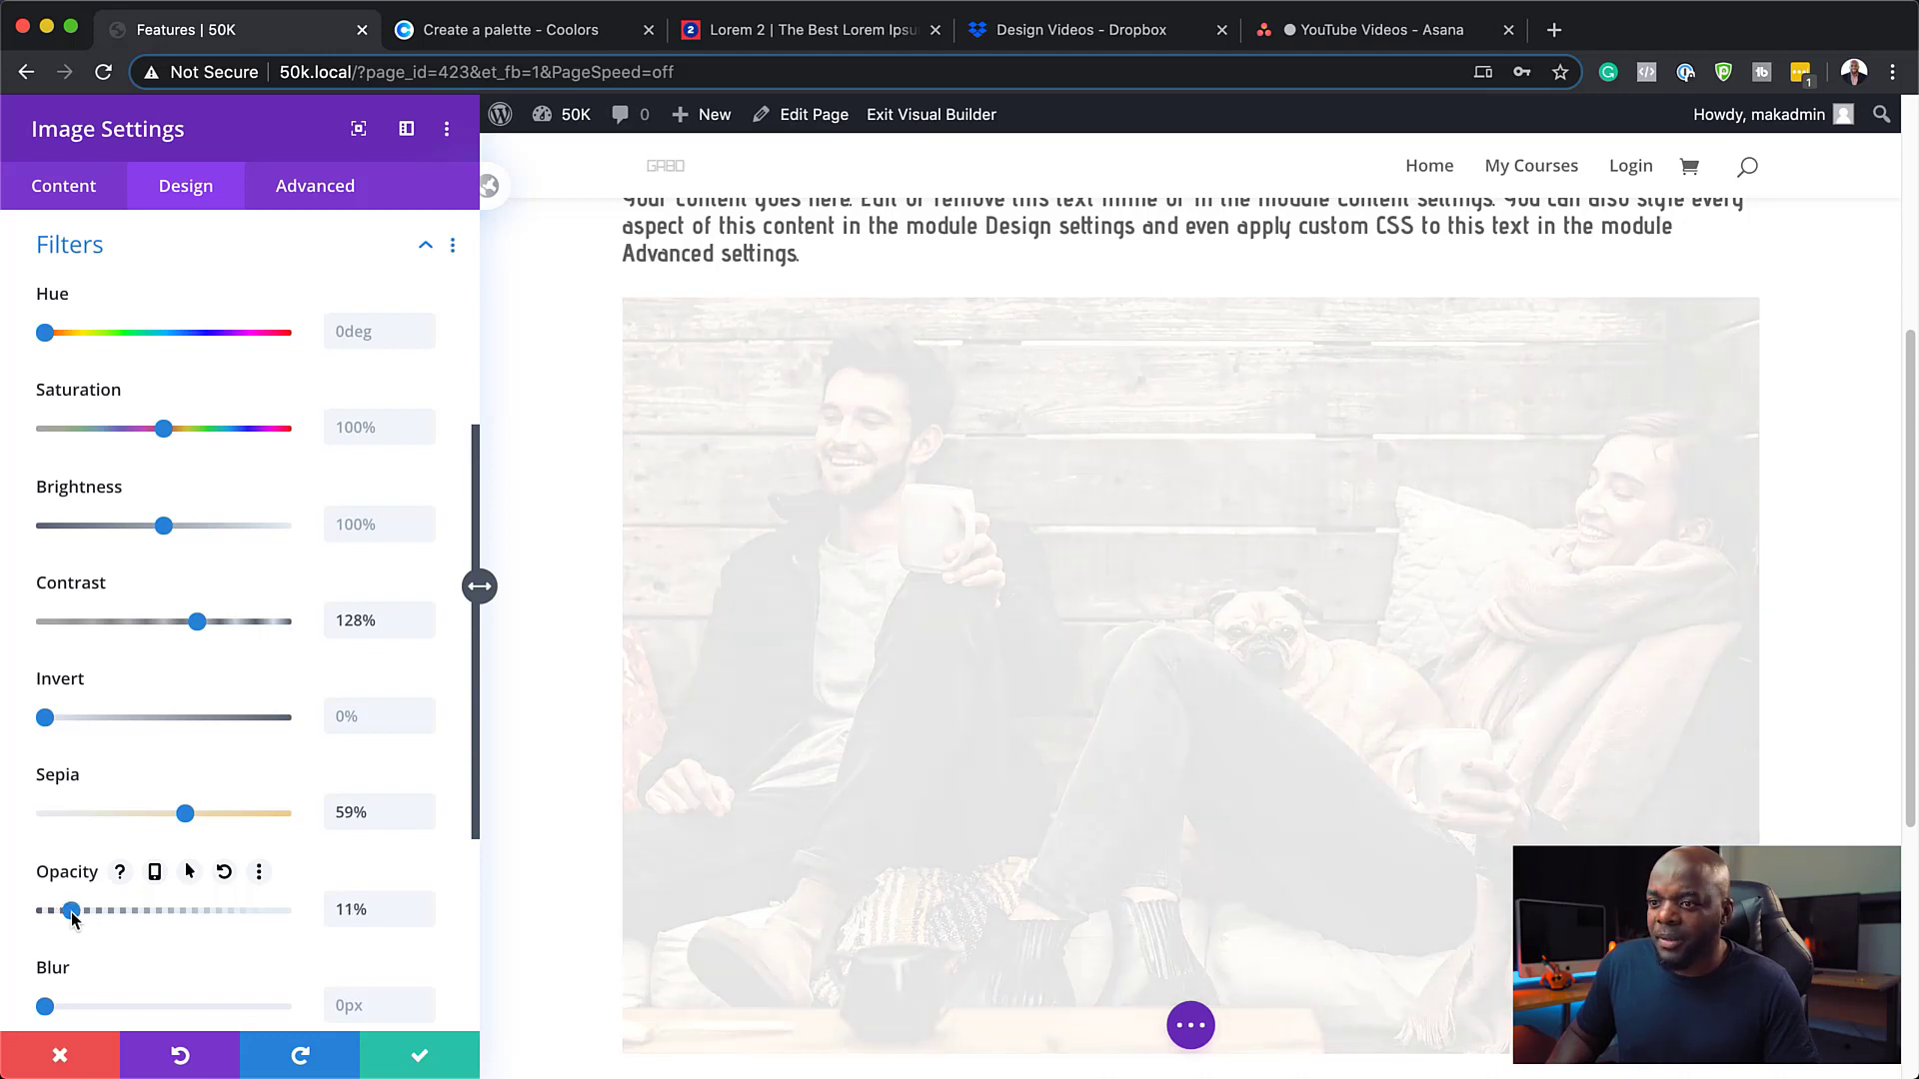
Enable a hover state for the image's opacity, set it to 100%, and compare it with the desktop state
{"action": "left_click", "coordinate": [190, 873]}
{"action": "left_click", "coordinate": [315, 928]}
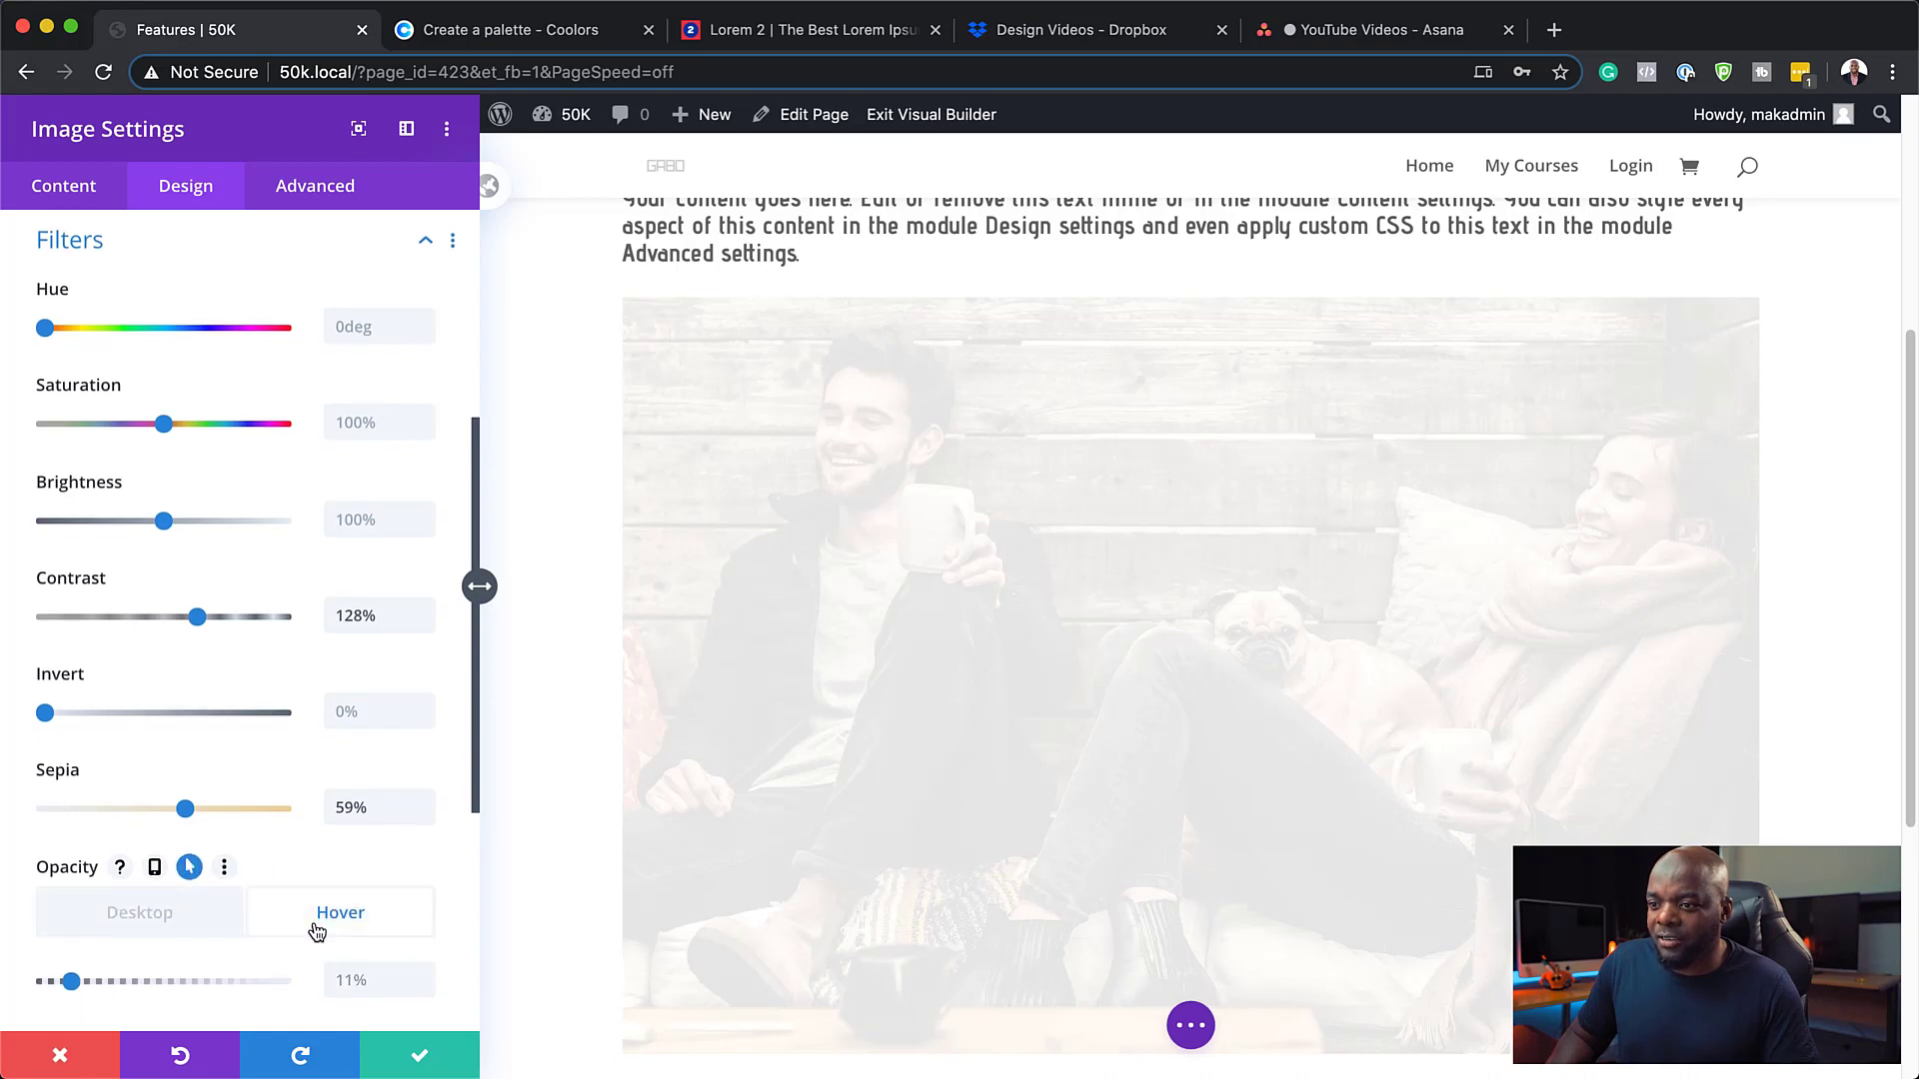
{"action": "scroll", "coordinate": [316, 929], "scroll_direction": "down", "scroll_amount": 3}
{"action": "left_click_drag", "start_coordinate": [71, 837], "coordinate": [309, 861]}
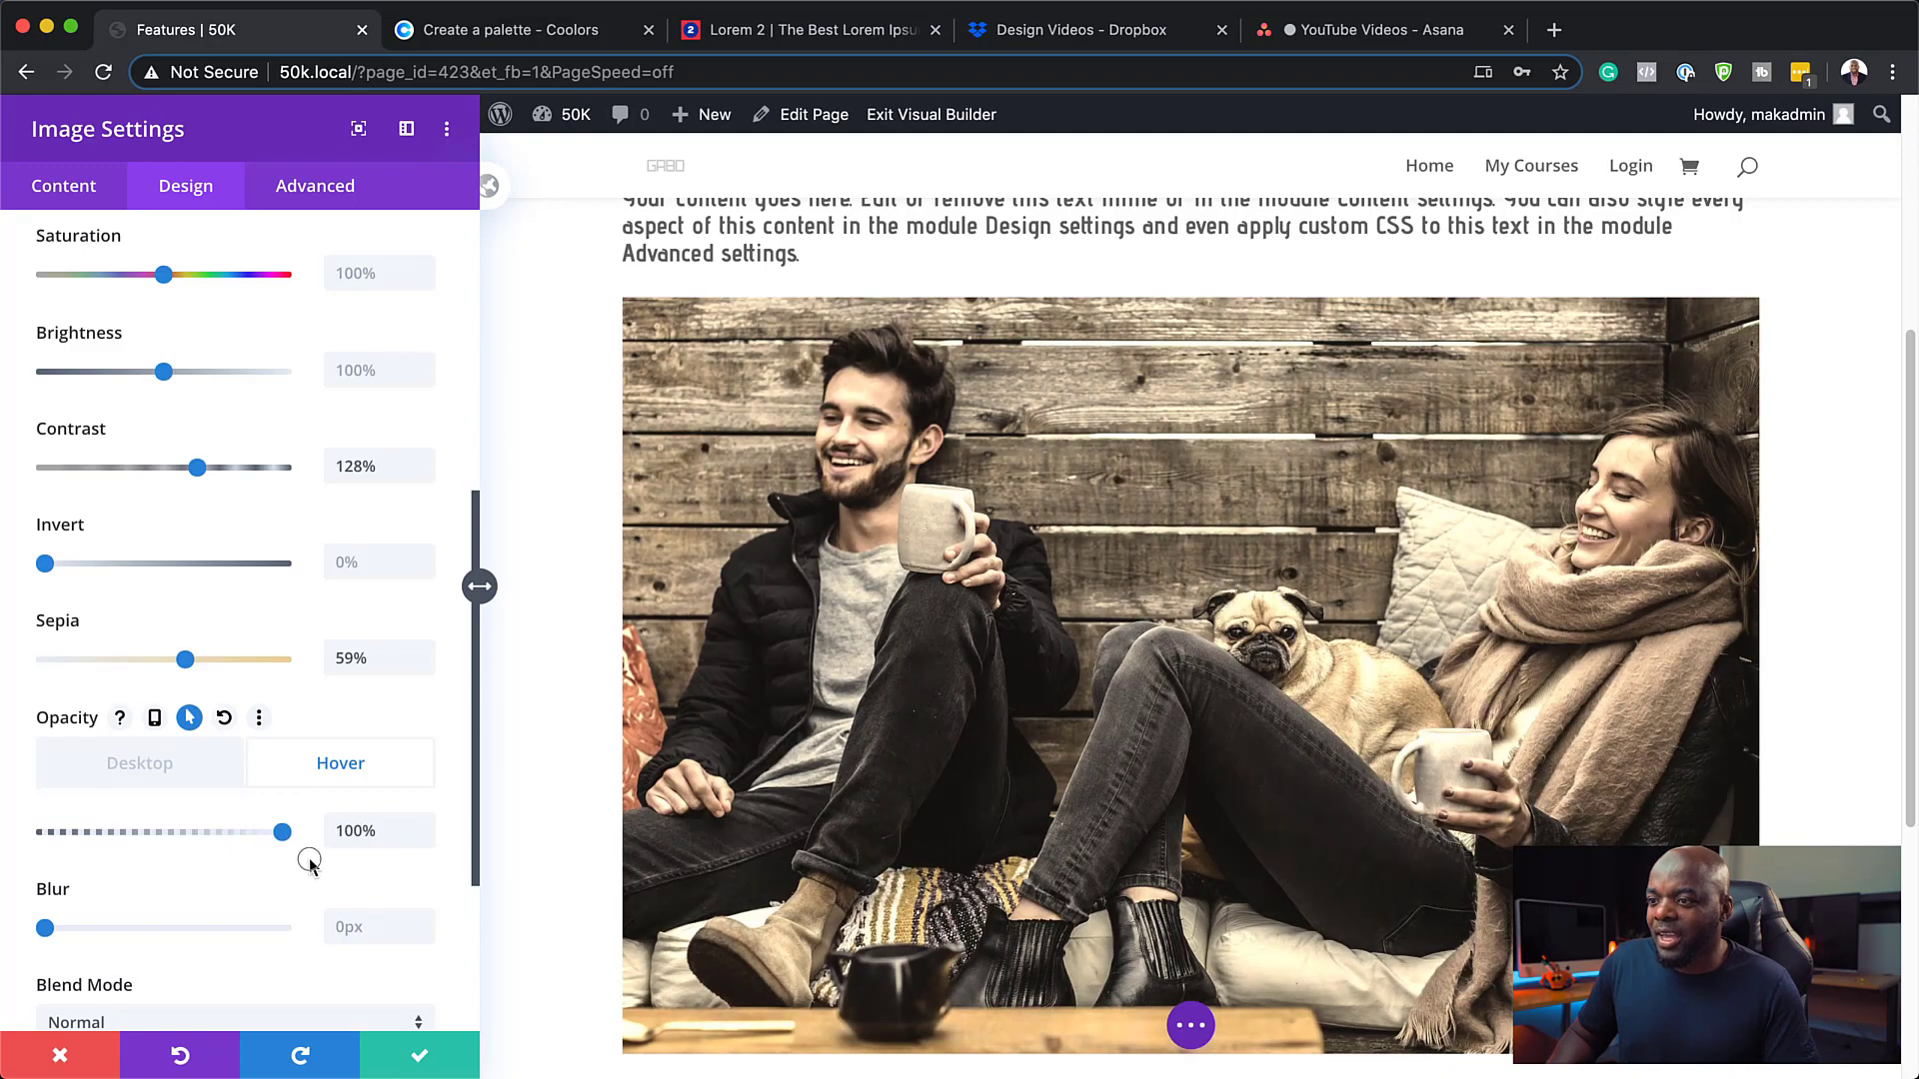
{"action": "left_click", "coordinate": [155, 765]}
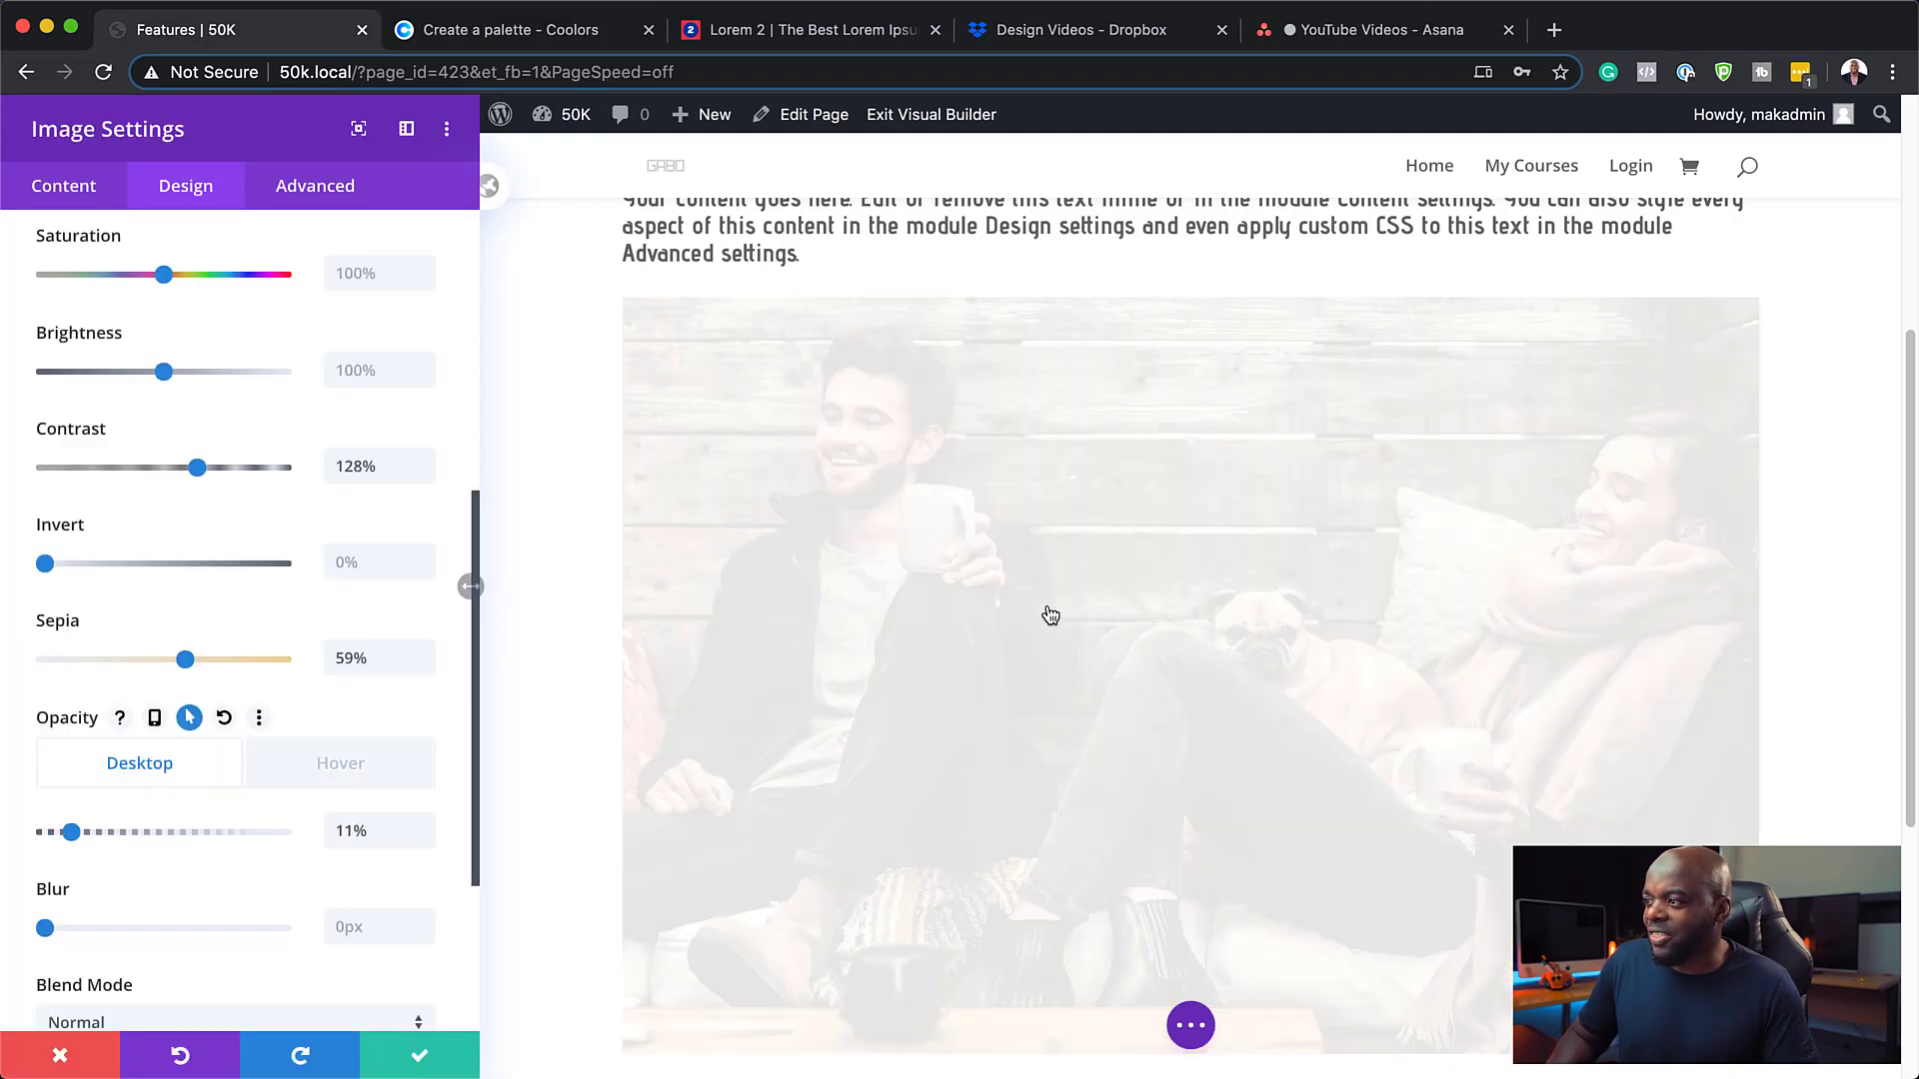
{"action": "left_click", "coordinate": [365, 766]}
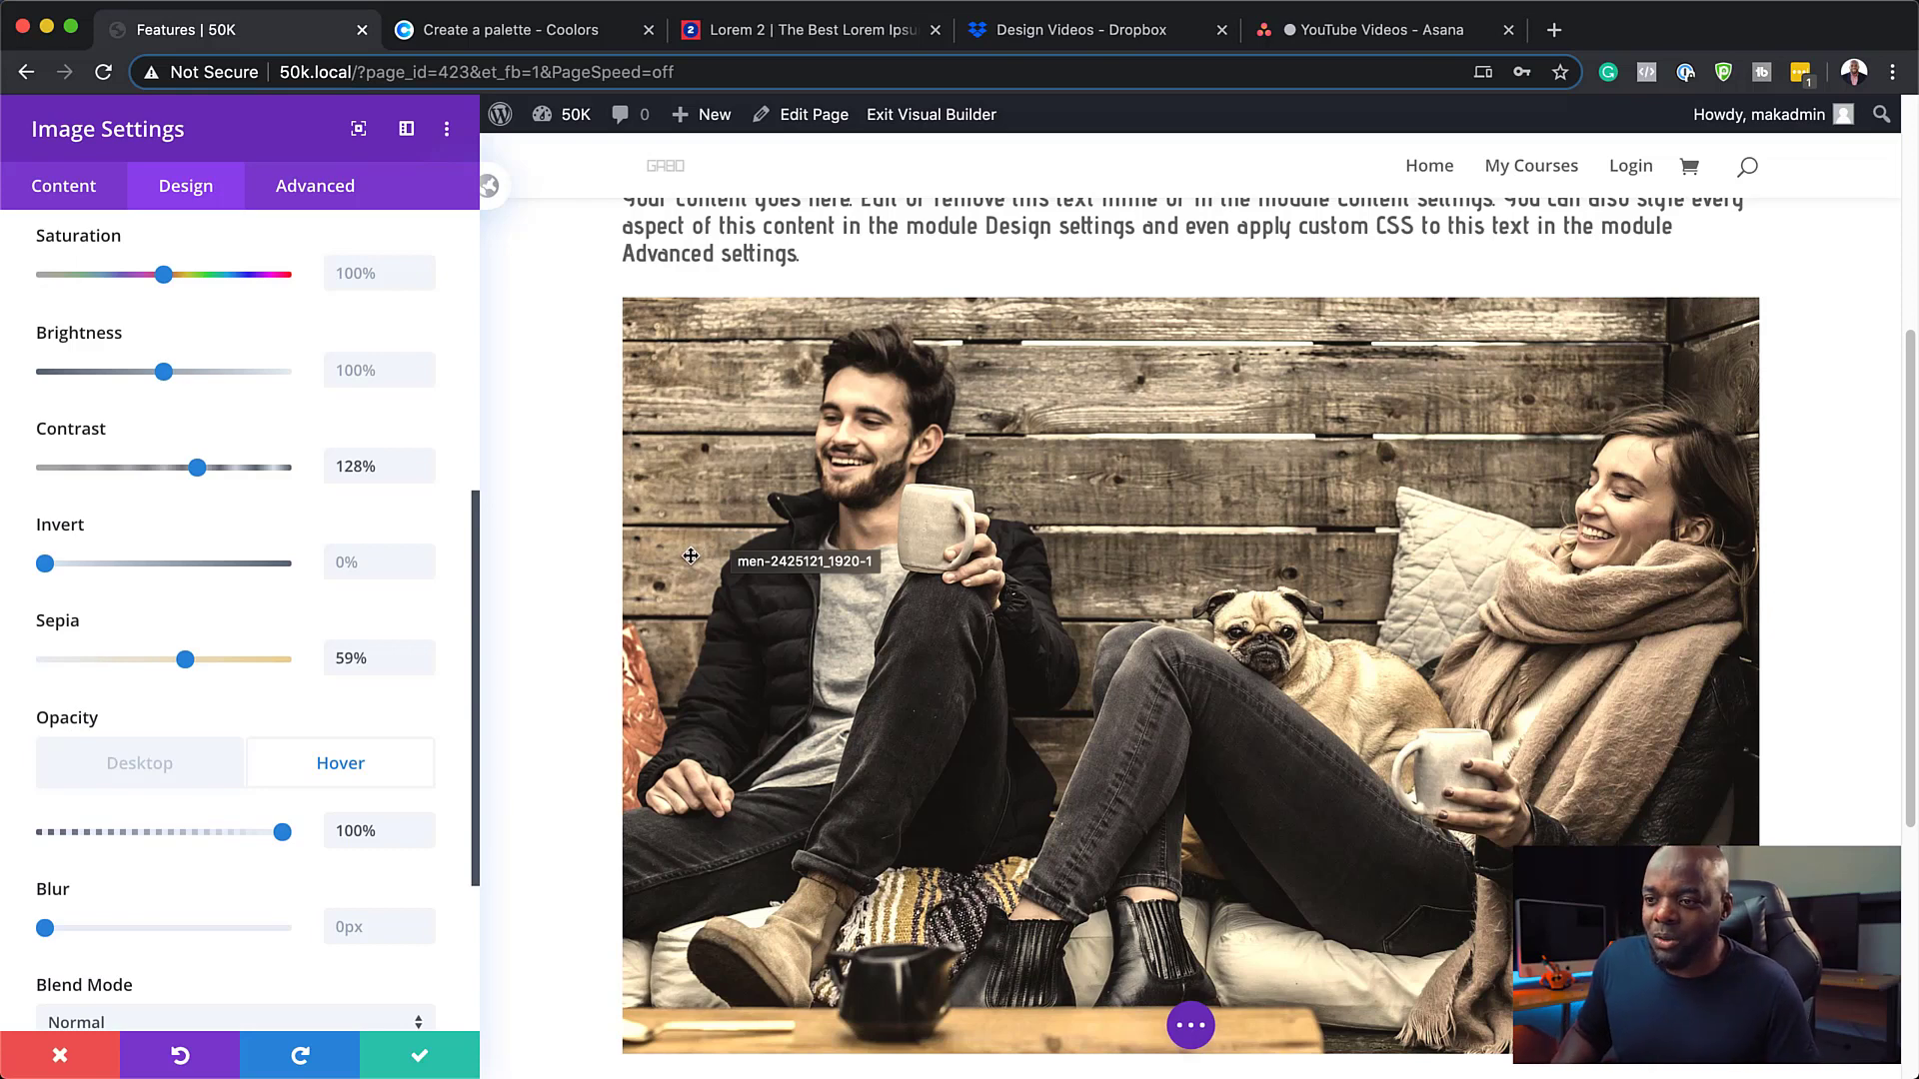
Try the Screen blend mode on the image, and set the blend mode to Difference
{"action": "scroll", "coordinate": [130, 868], "scroll_direction": "down", "scroll_amount": 3}
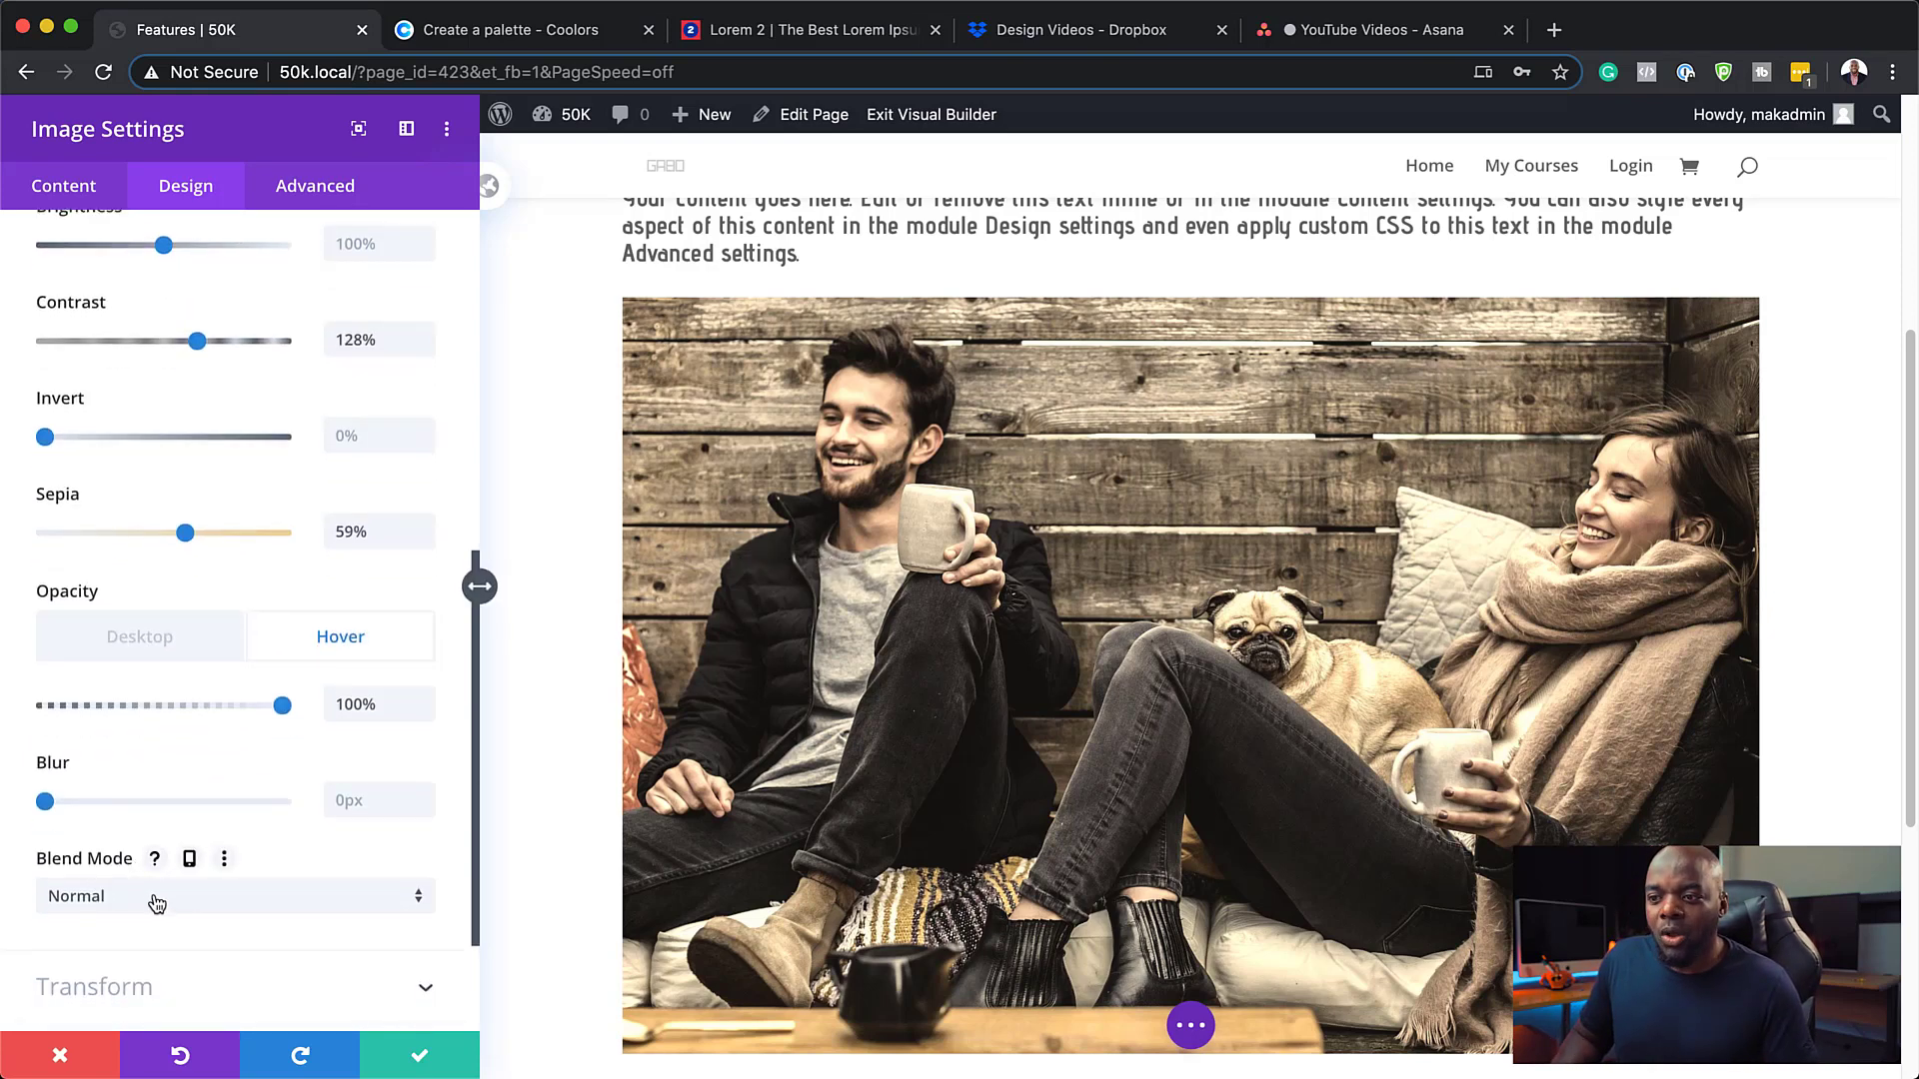
{"action": "left_click", "coordinate": [152, 897]}
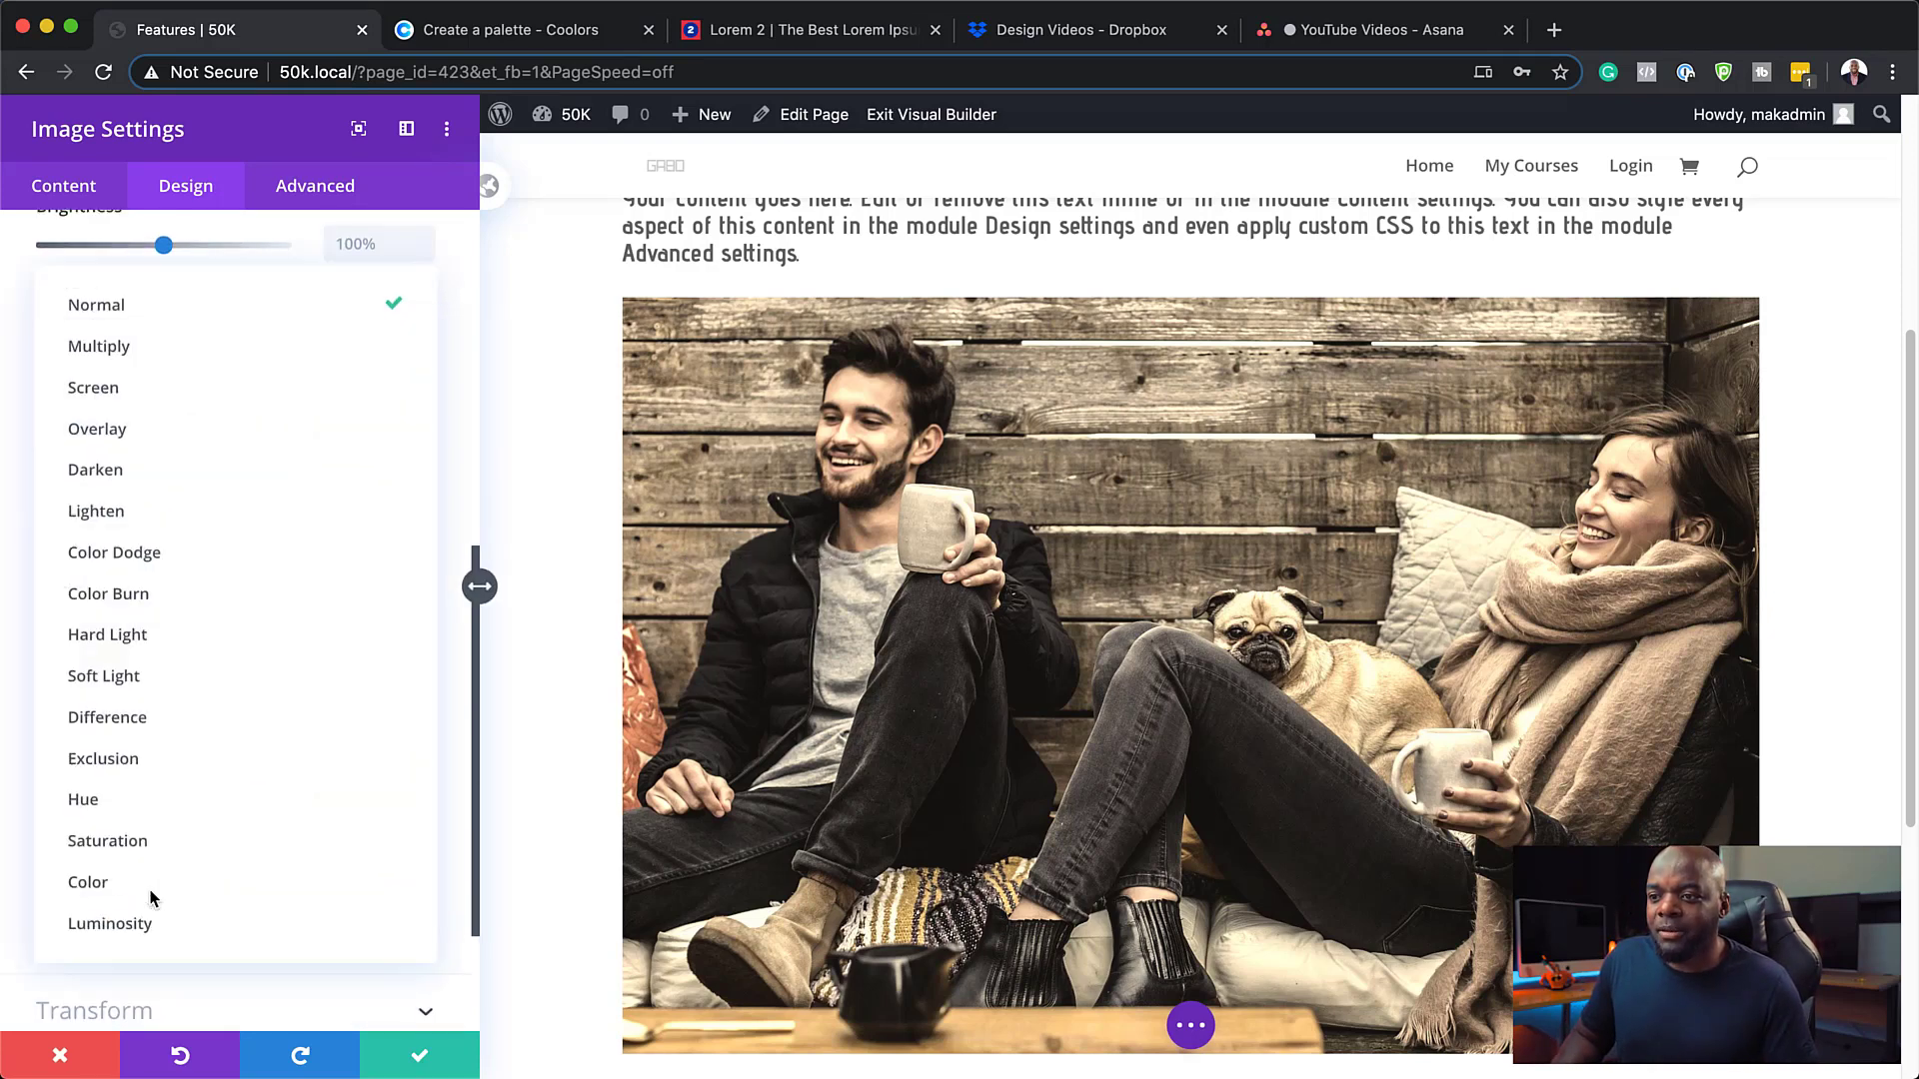
{"action": "left_click", "coordinate": [150, 390]}
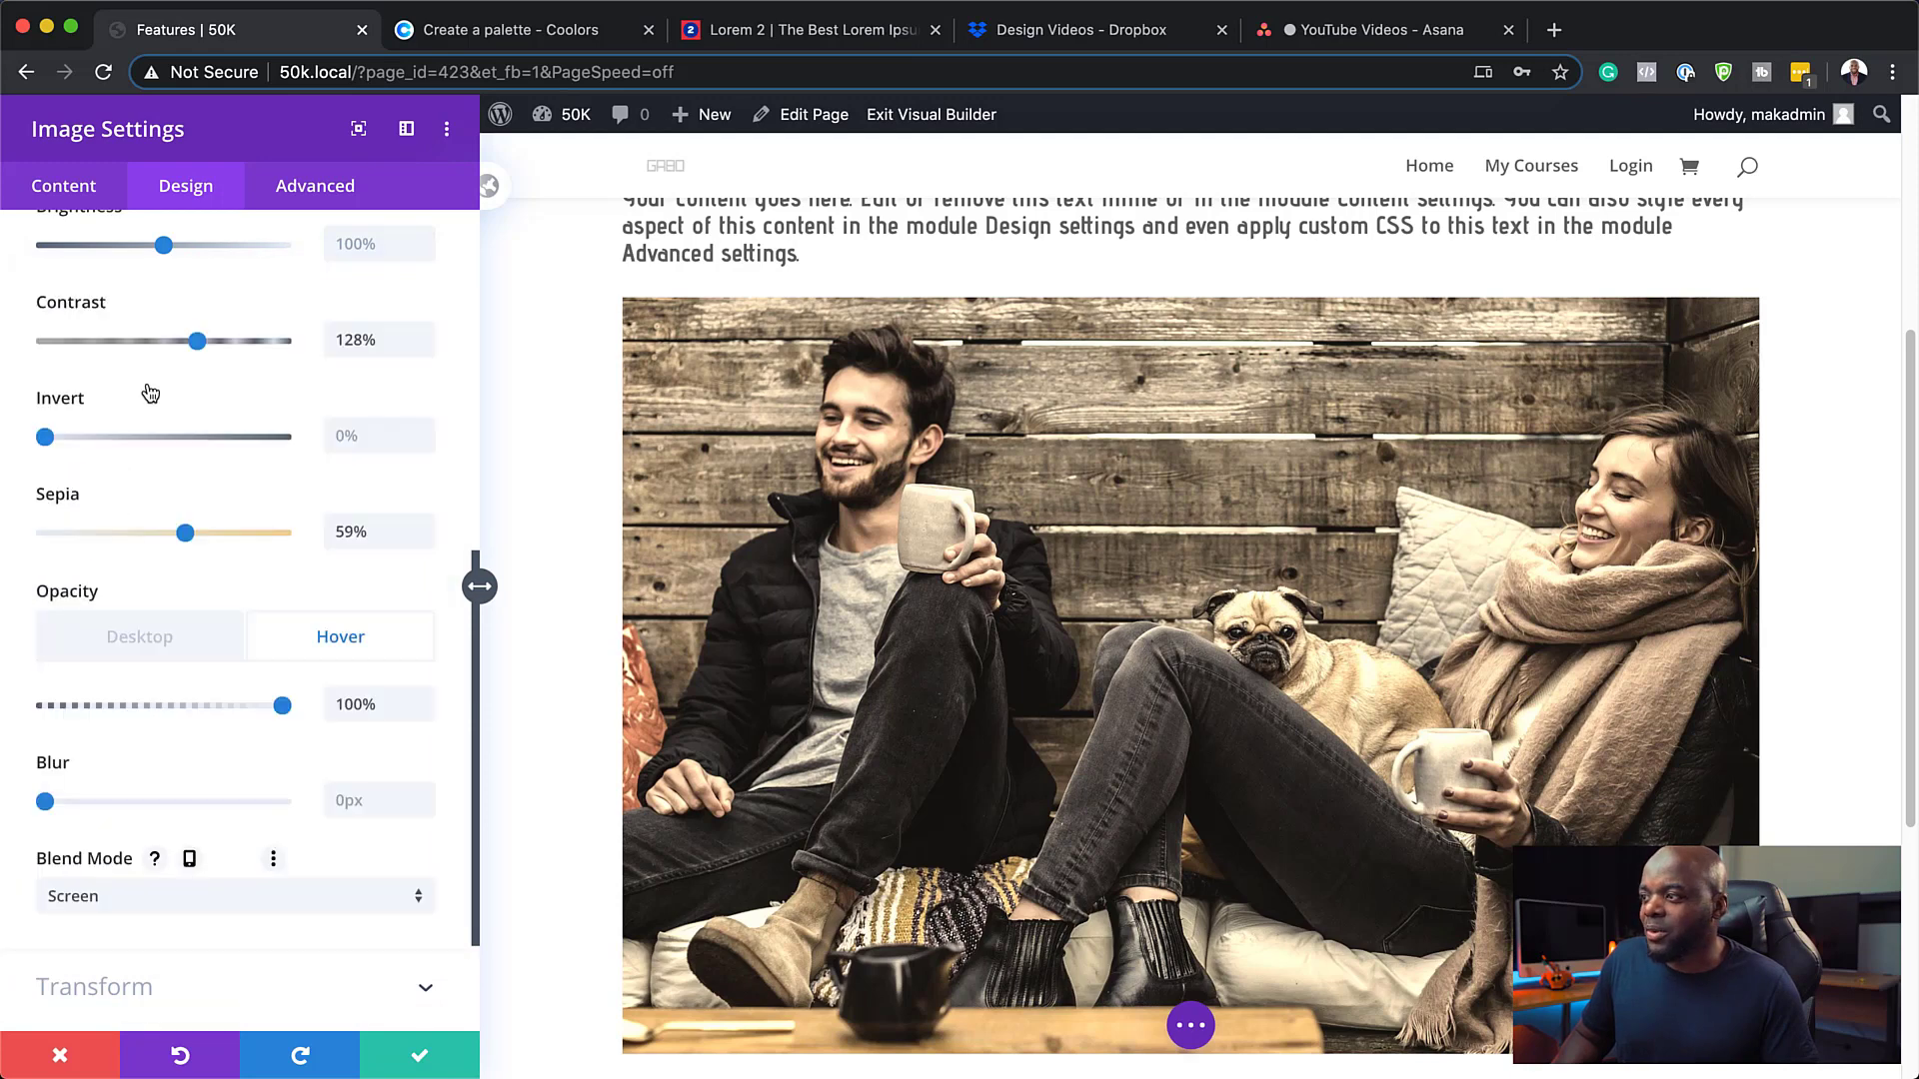
{"action": "left_click", "coordinate": [180, 893]}
{"action": "left_click", "coordinate": [163, 715]}
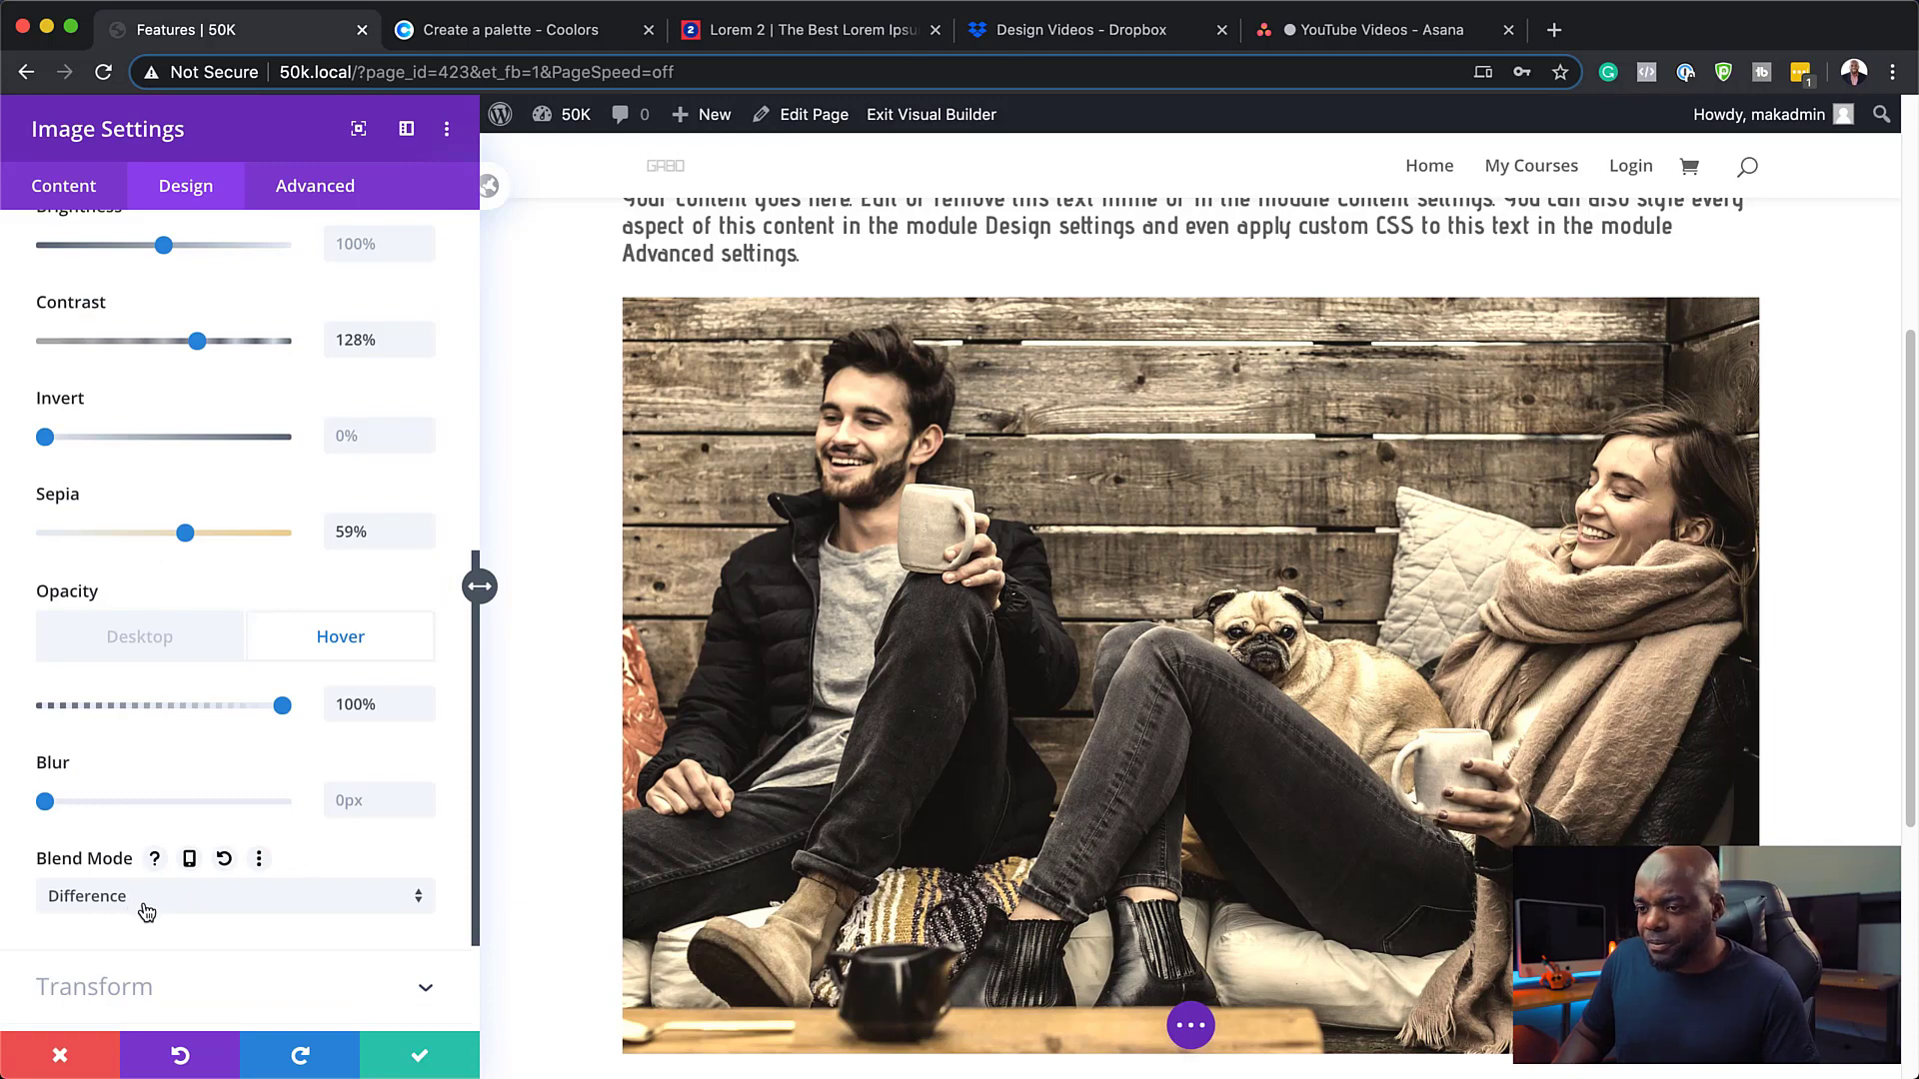
Try a 3px blur on the image, compare its desktop and hover states, and reset the blur
{"action": "mouse_move", "coordinate": [45, 802]}
{"action": "left_mouse_down"}
{"action": "mouse_move", "coordinate": [107, 810]}
{"action": "mouse_move", "coordinate": [59, 814]}
{"action": "left_mouse_up"}
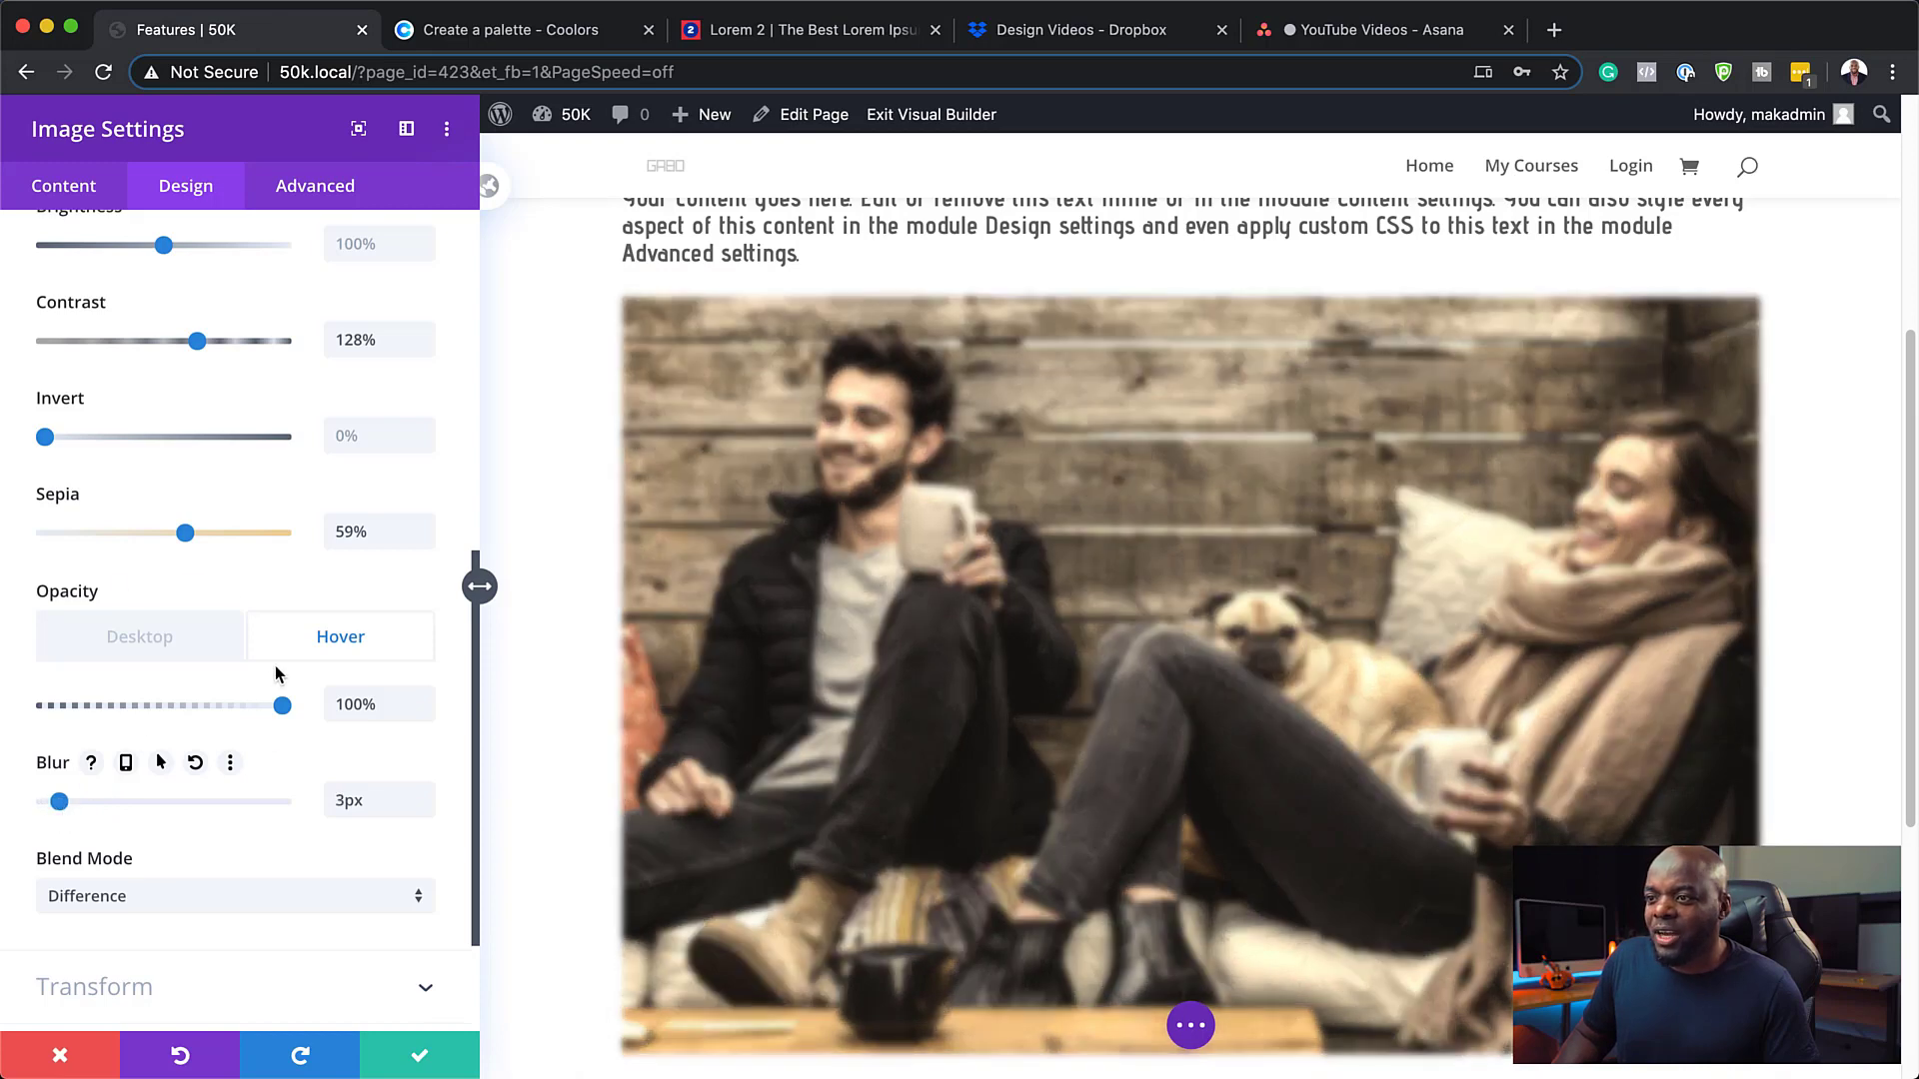
{"action": "left_click", "coordinate": [156, 644]}
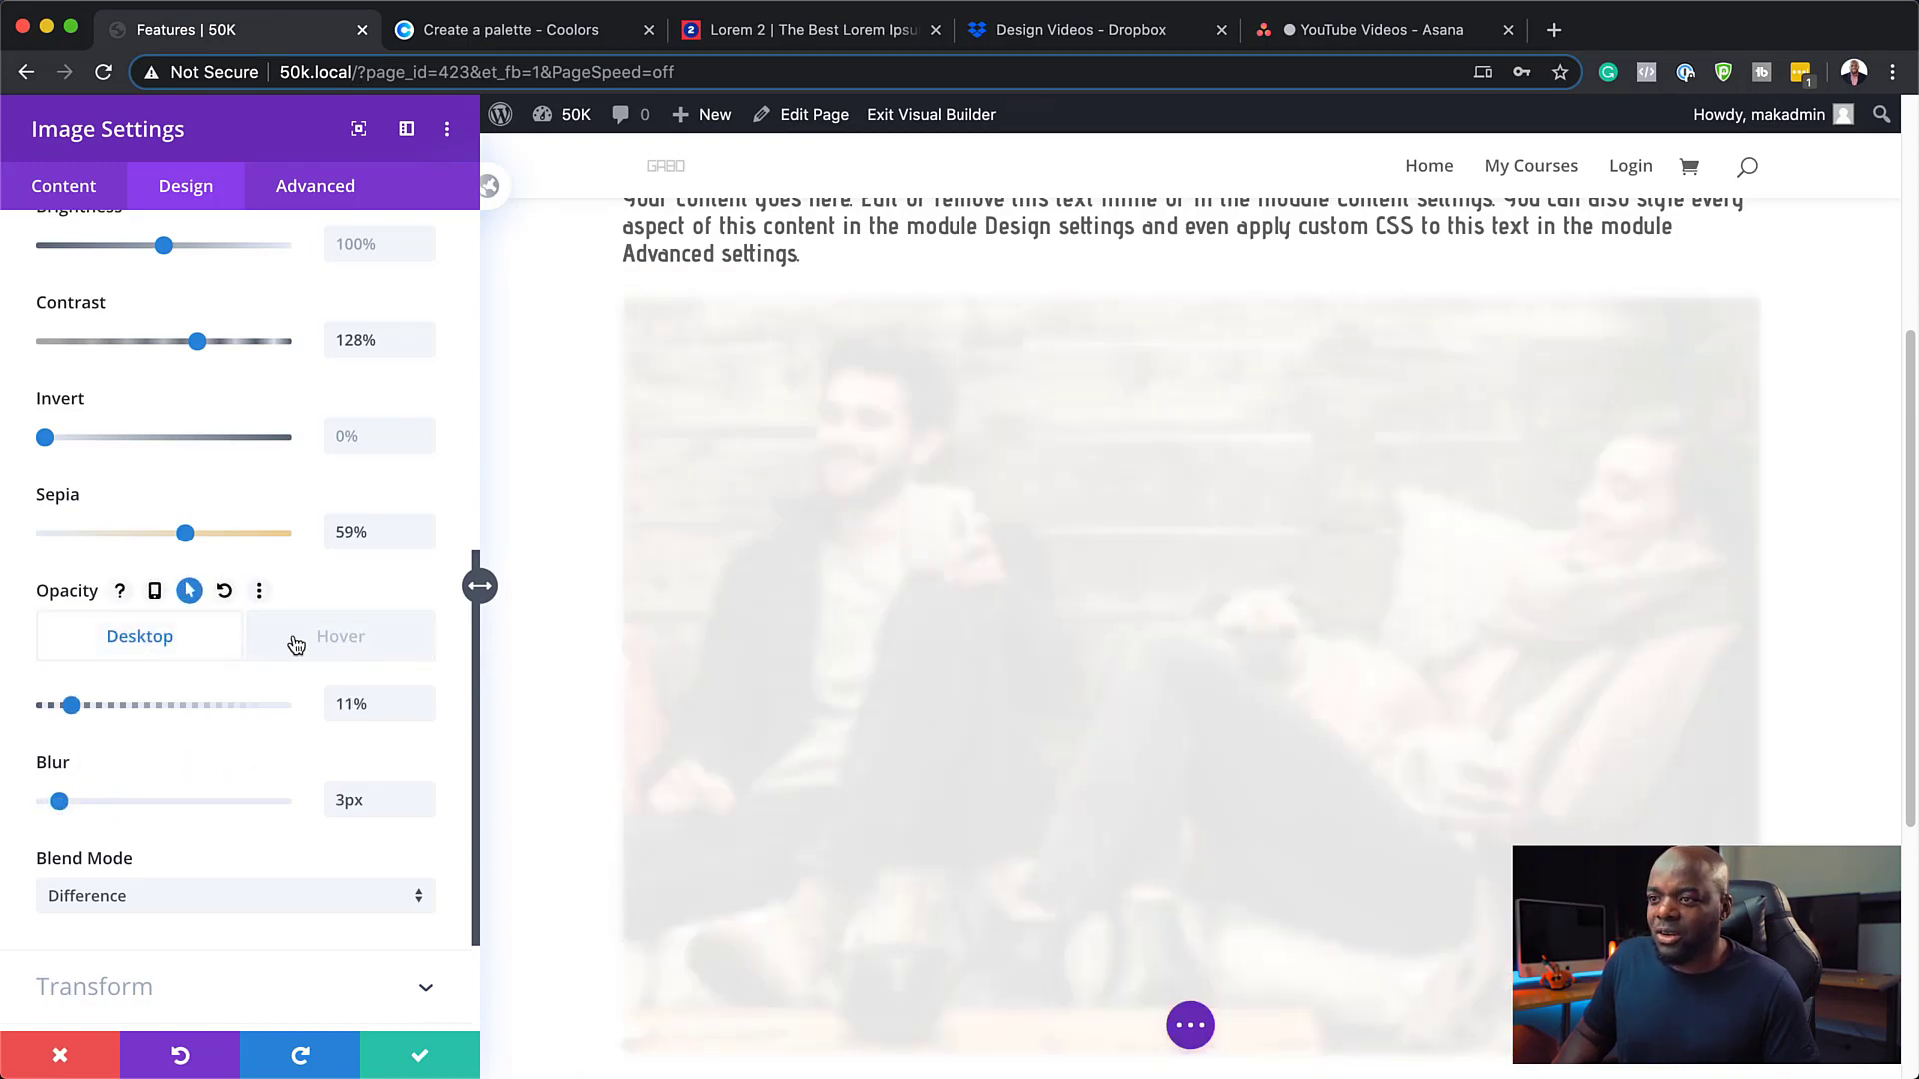
{"action": "left_click", "coordinate": [334, 647]}
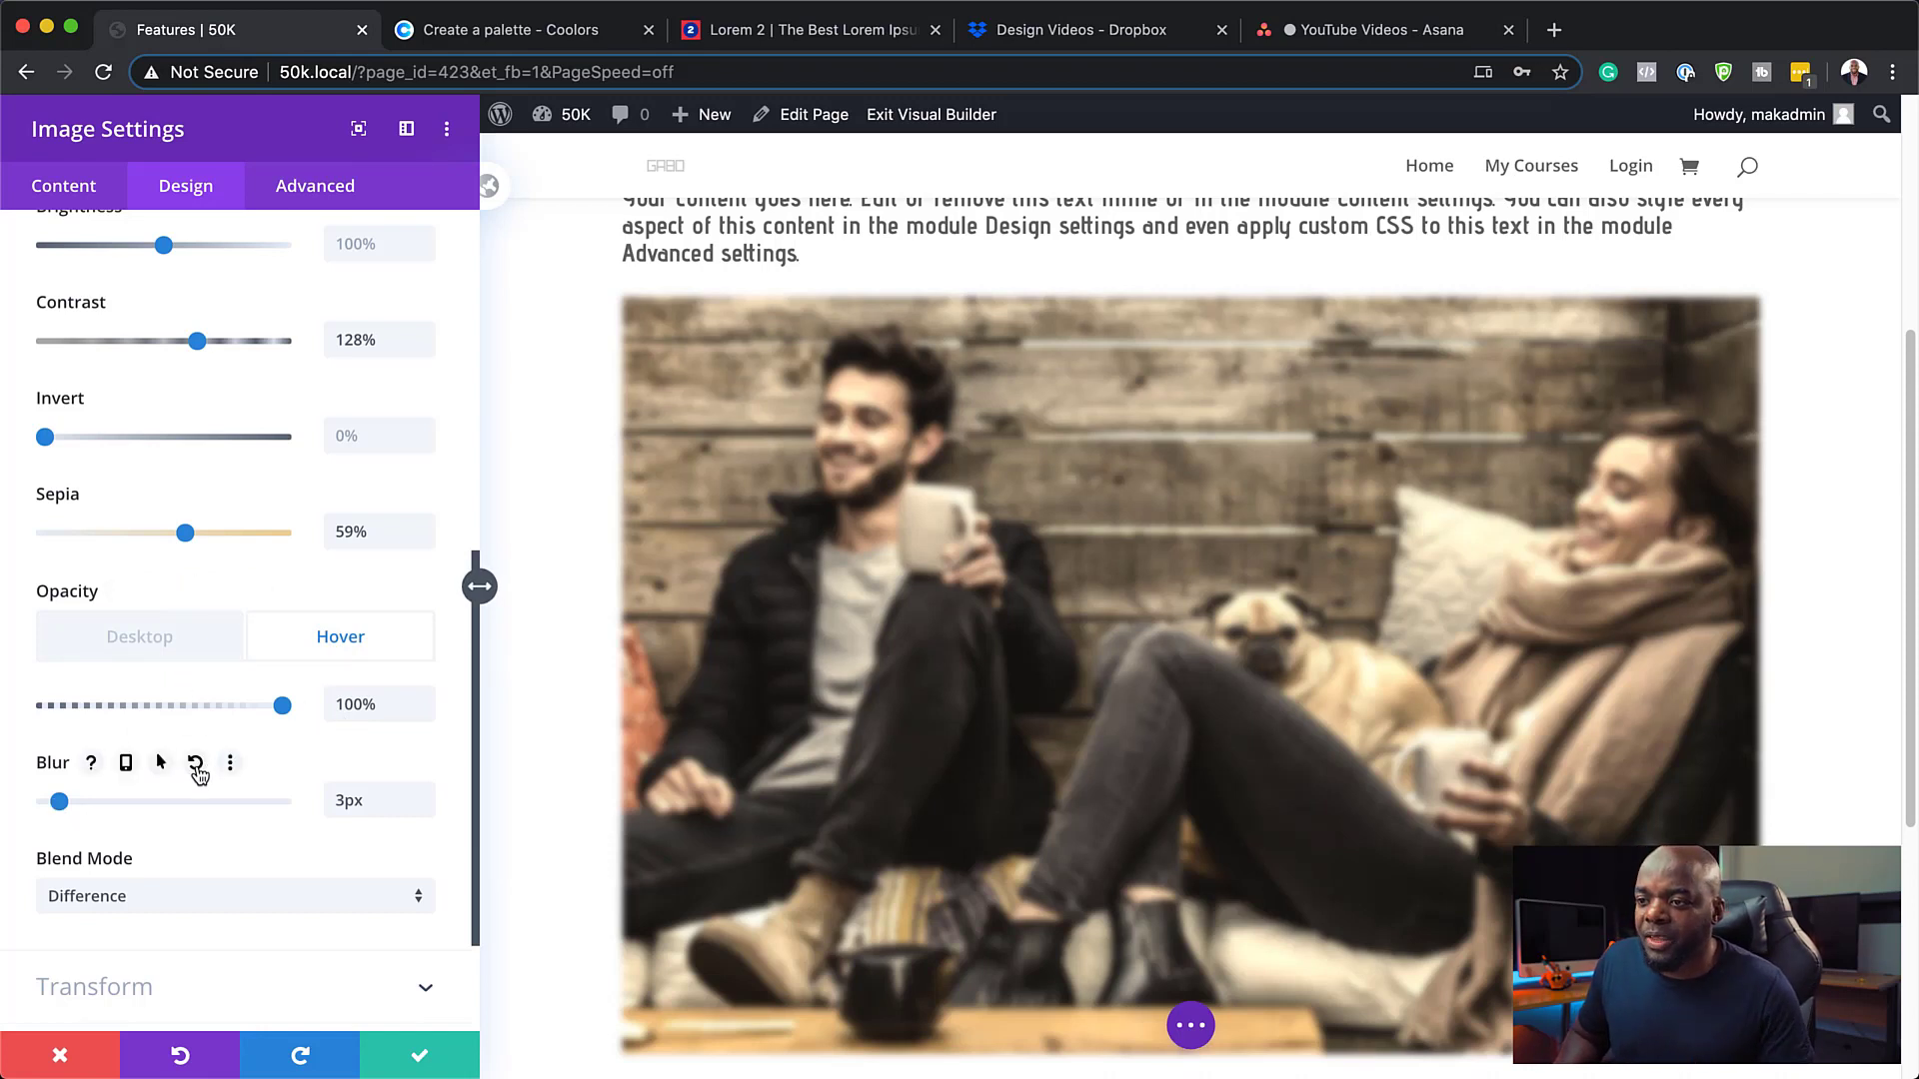
{"action": "left_click", "coordinate": [195, 765]}
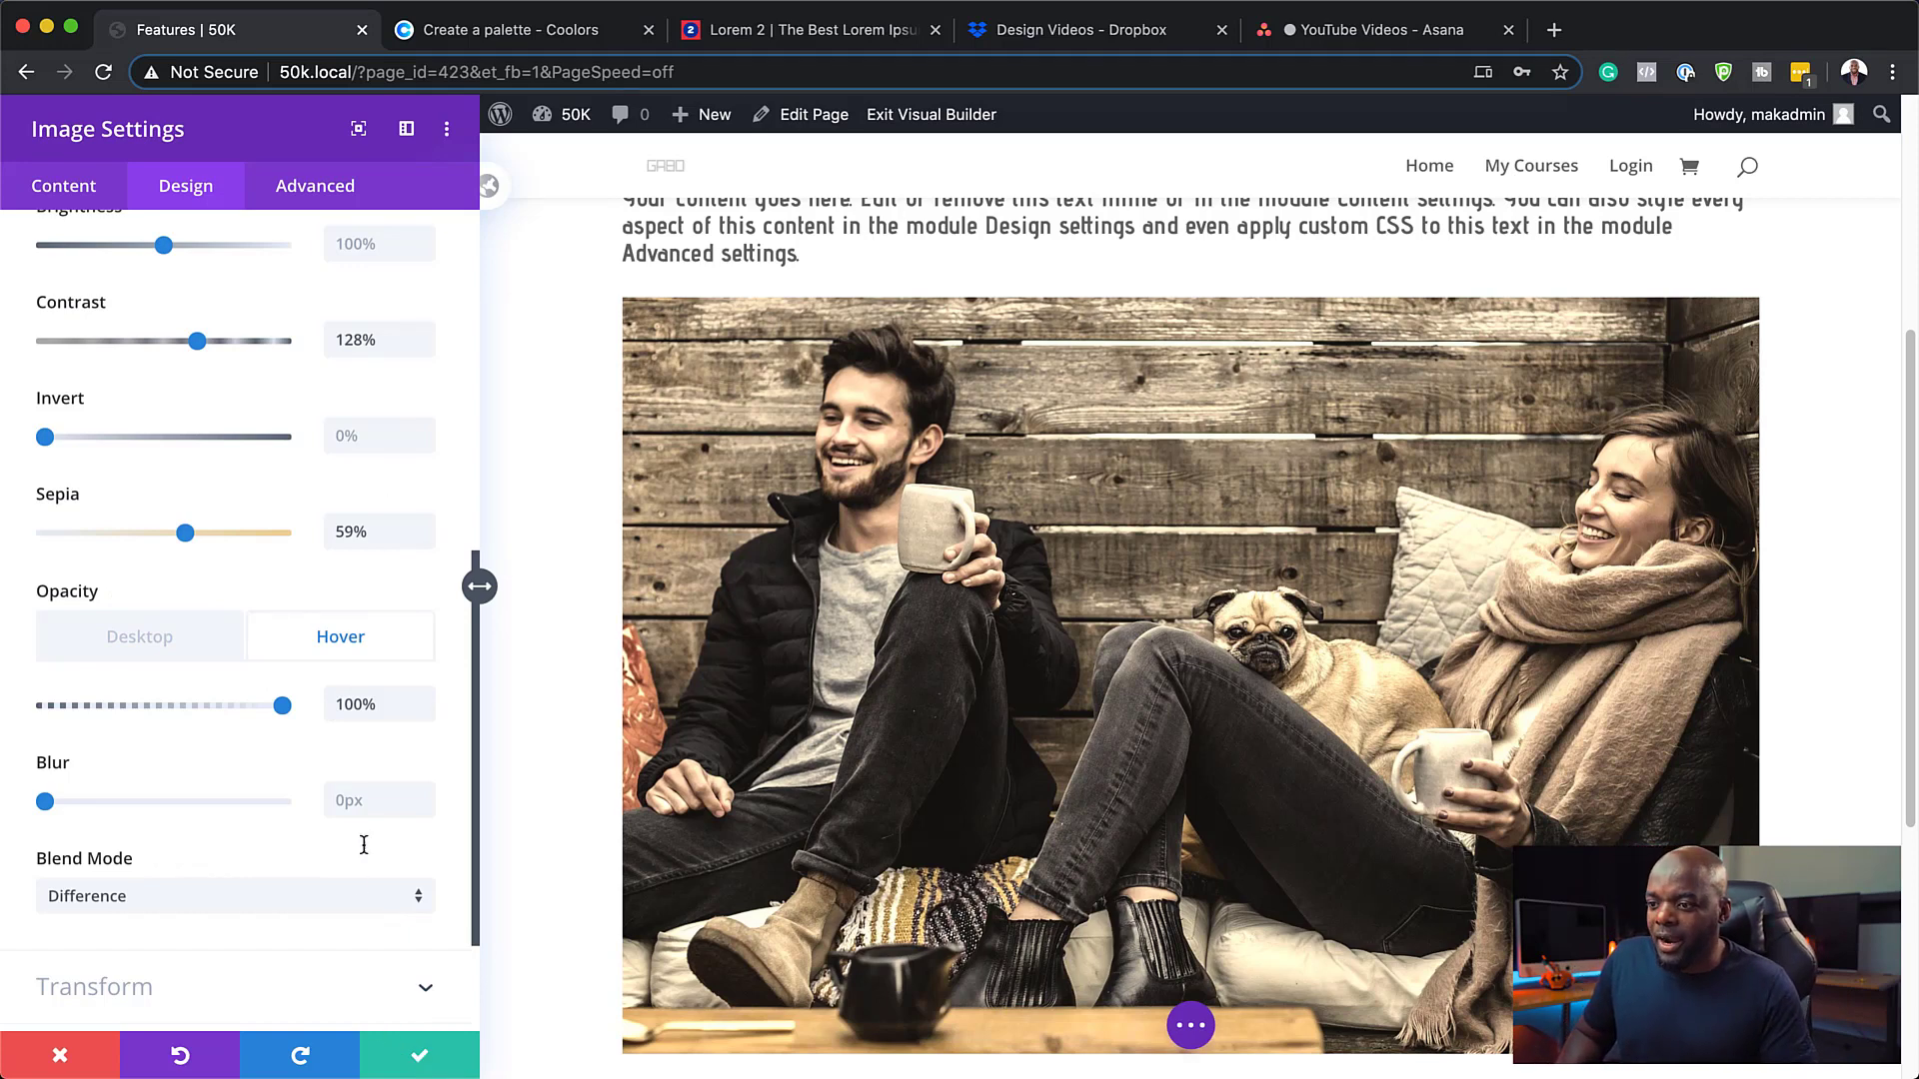
Open the image's fading in and out scroll effect settings and check how the image scrolls on the page
{"action": "scroll", "coordinate": [363, 900], "scroll_direction": "down", "scroll_amount": 3}
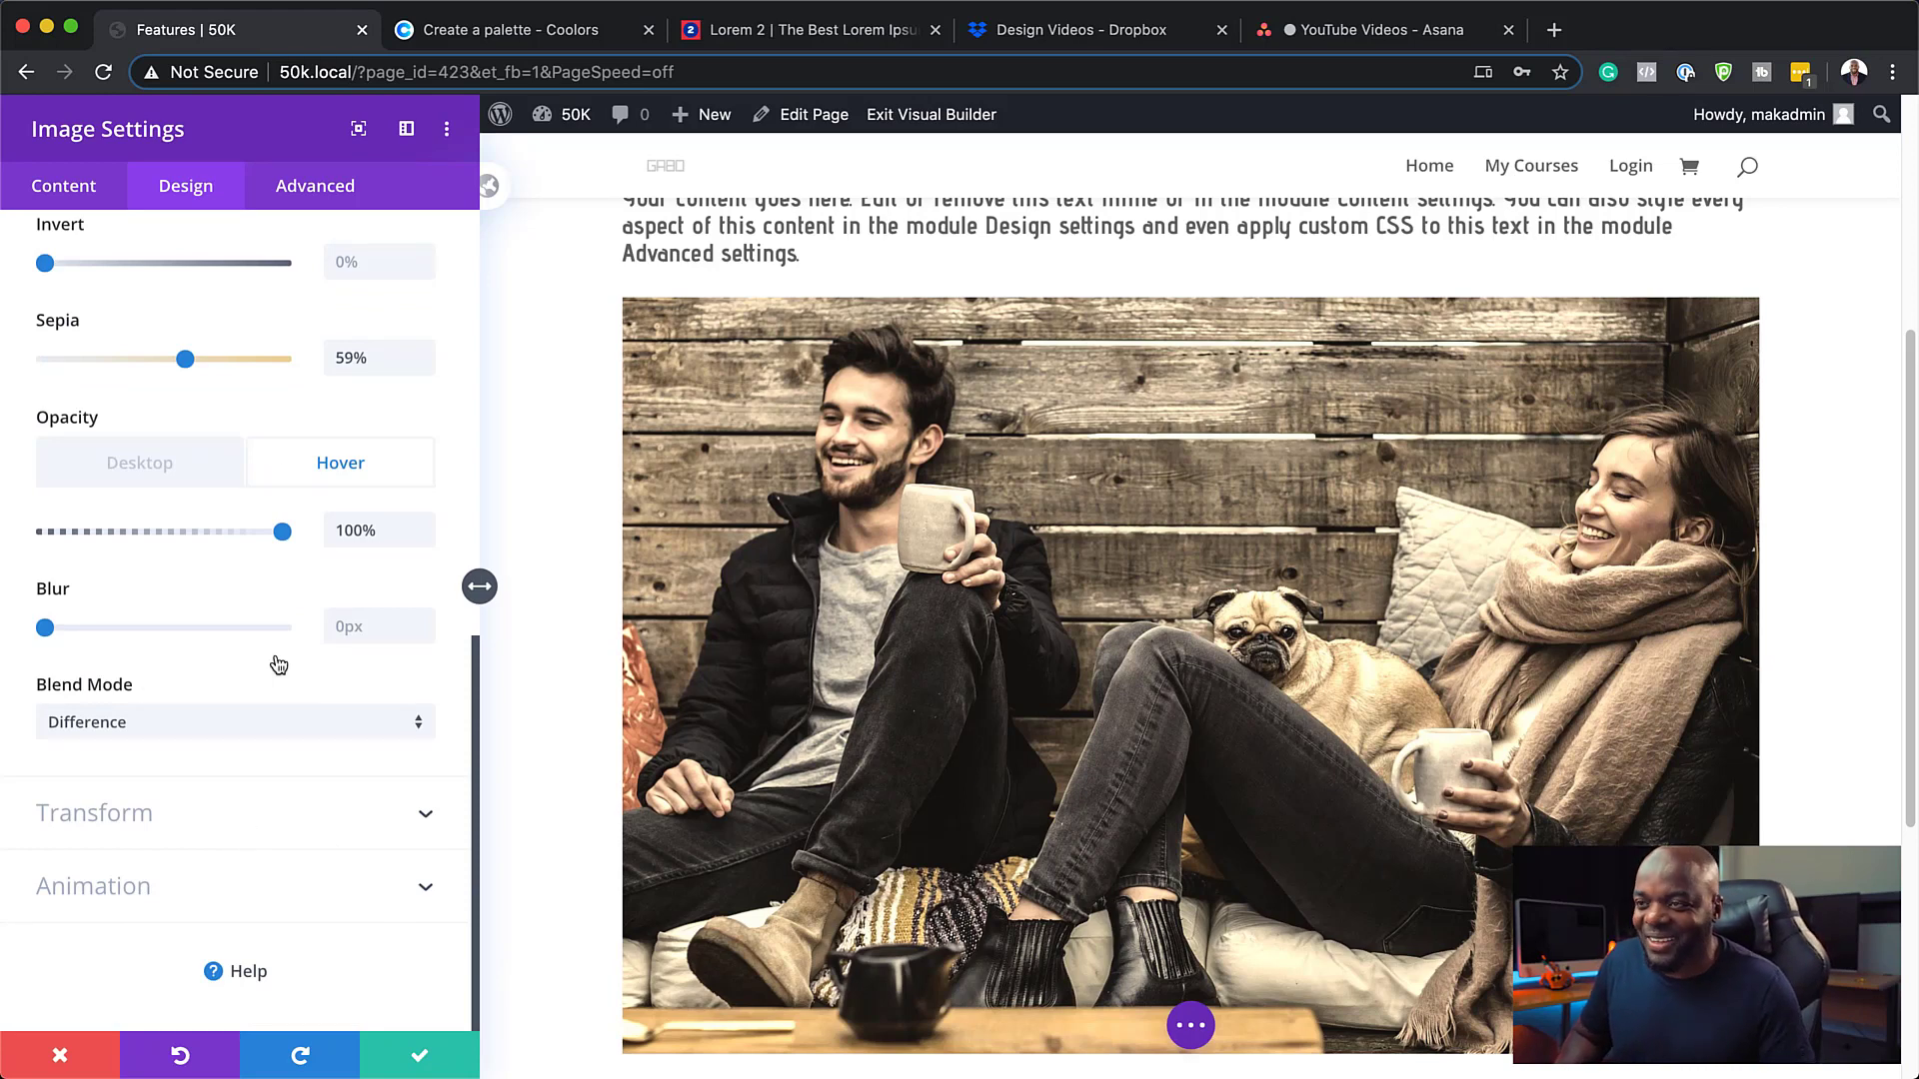
{"action": "left_click", "coordinate": [322, 193]}
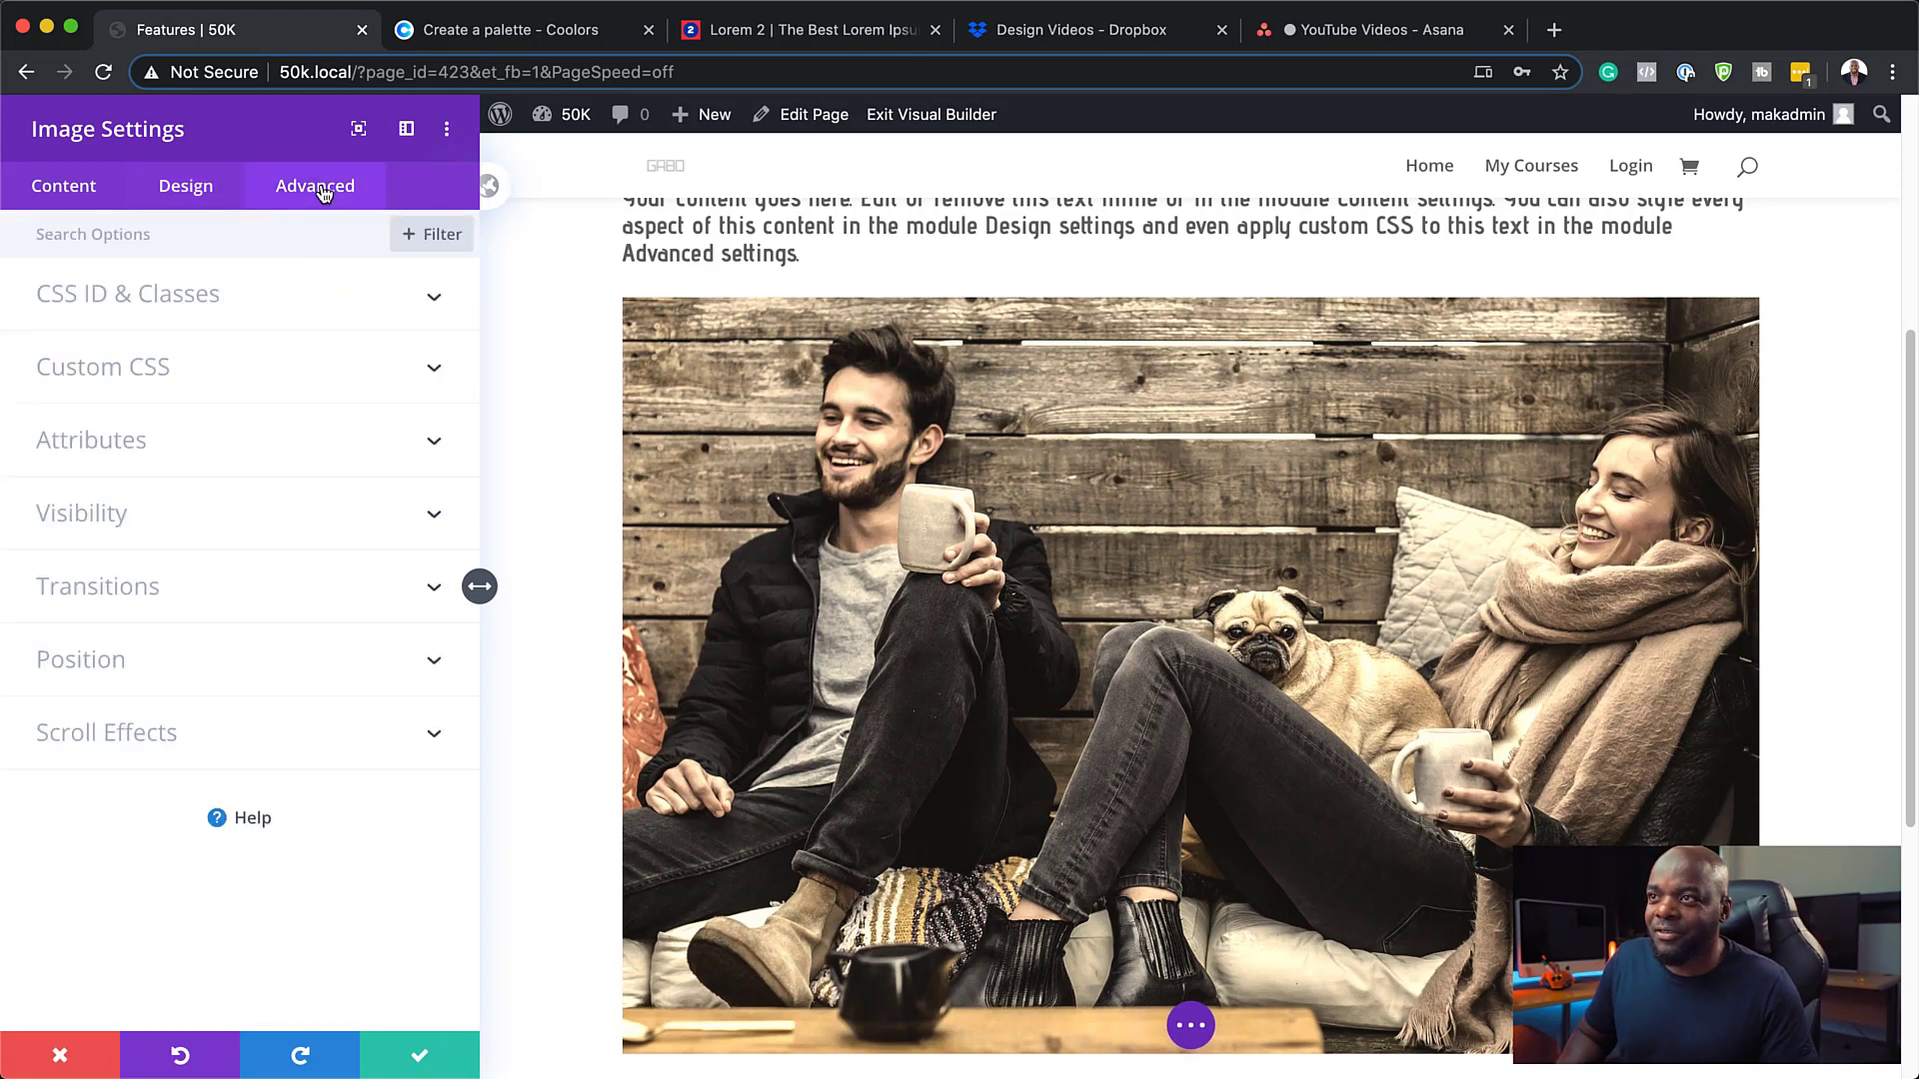
{"action": "left_click", "coordinate": [164, 748]}
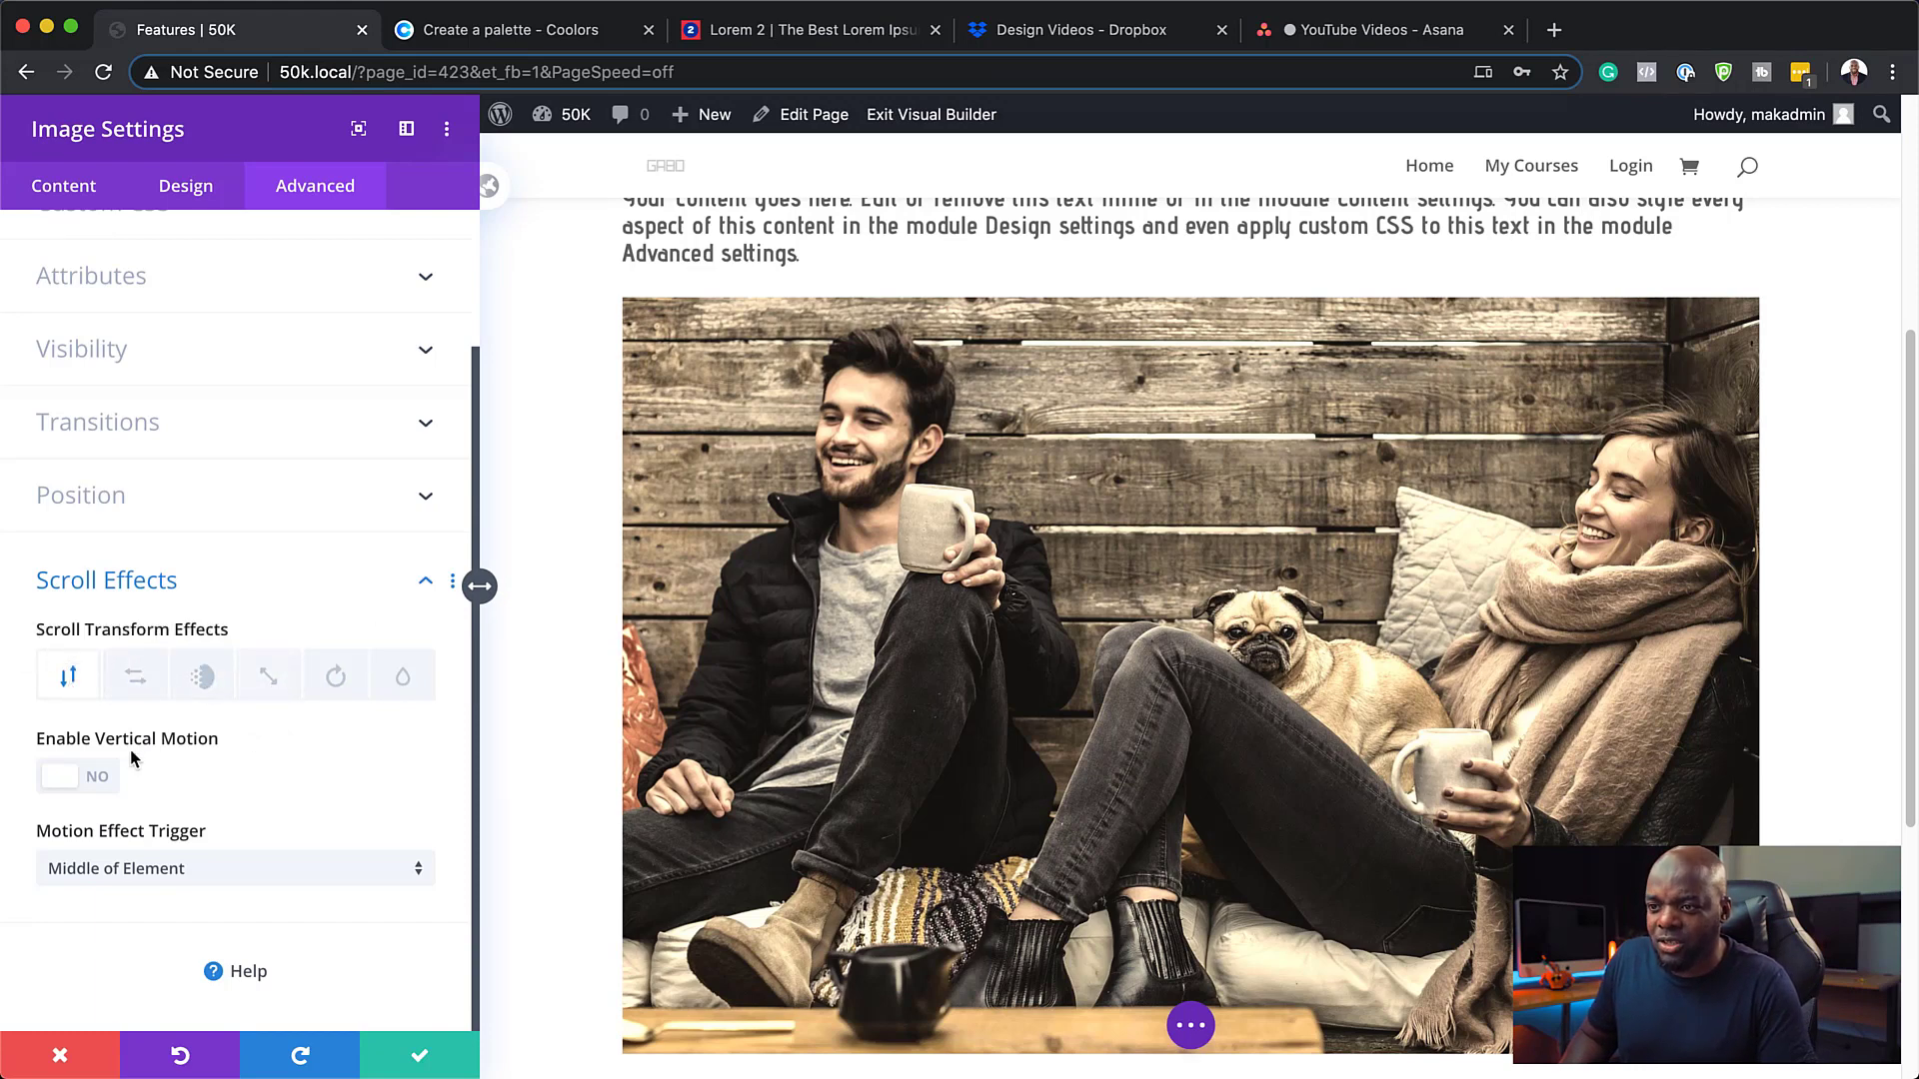
{"action": "left_click", "coordinate": [203, 679]}
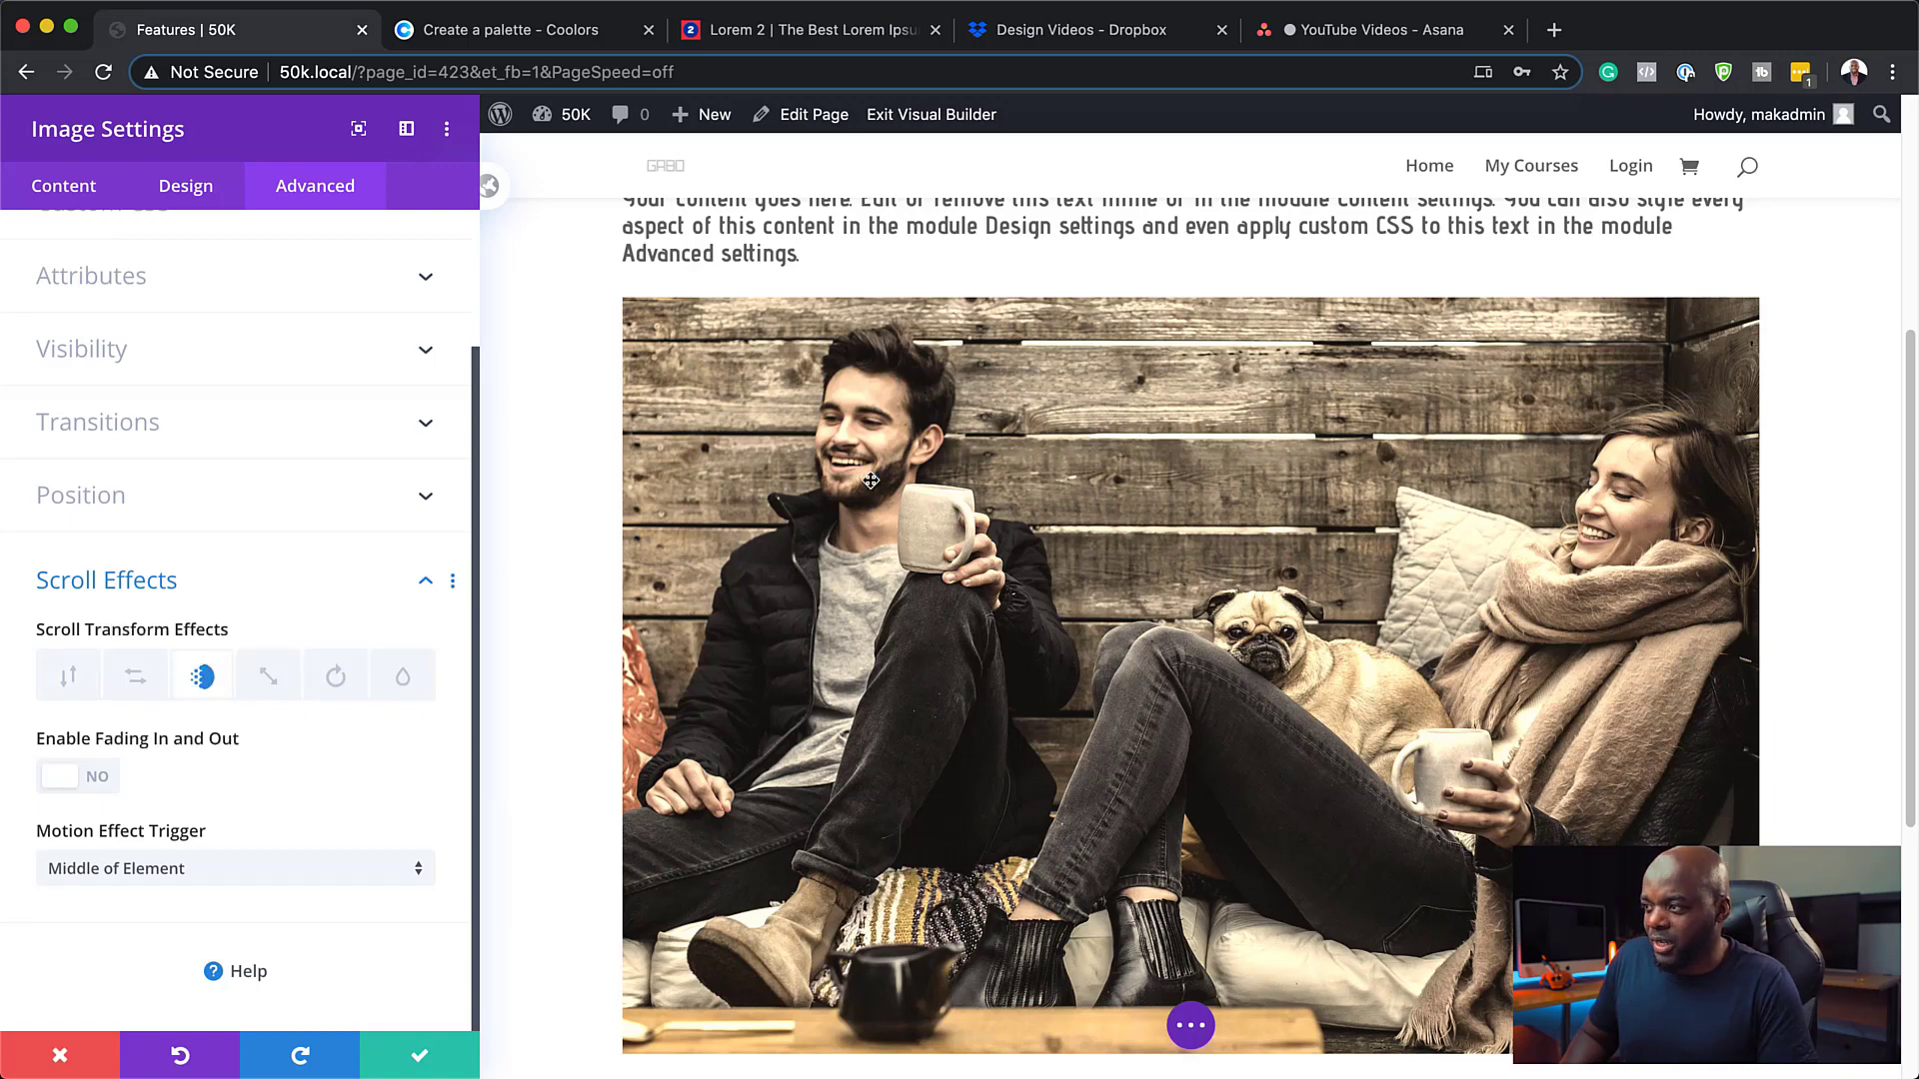
{"action": "scroll", "coordinate": [1052, 831], "scroll_direction": "down", "scroll_amount": 5}
{"action": "scroll", "coordinate": [1052, 831], "scroll_direction": "up", "scroll_amount": 8}
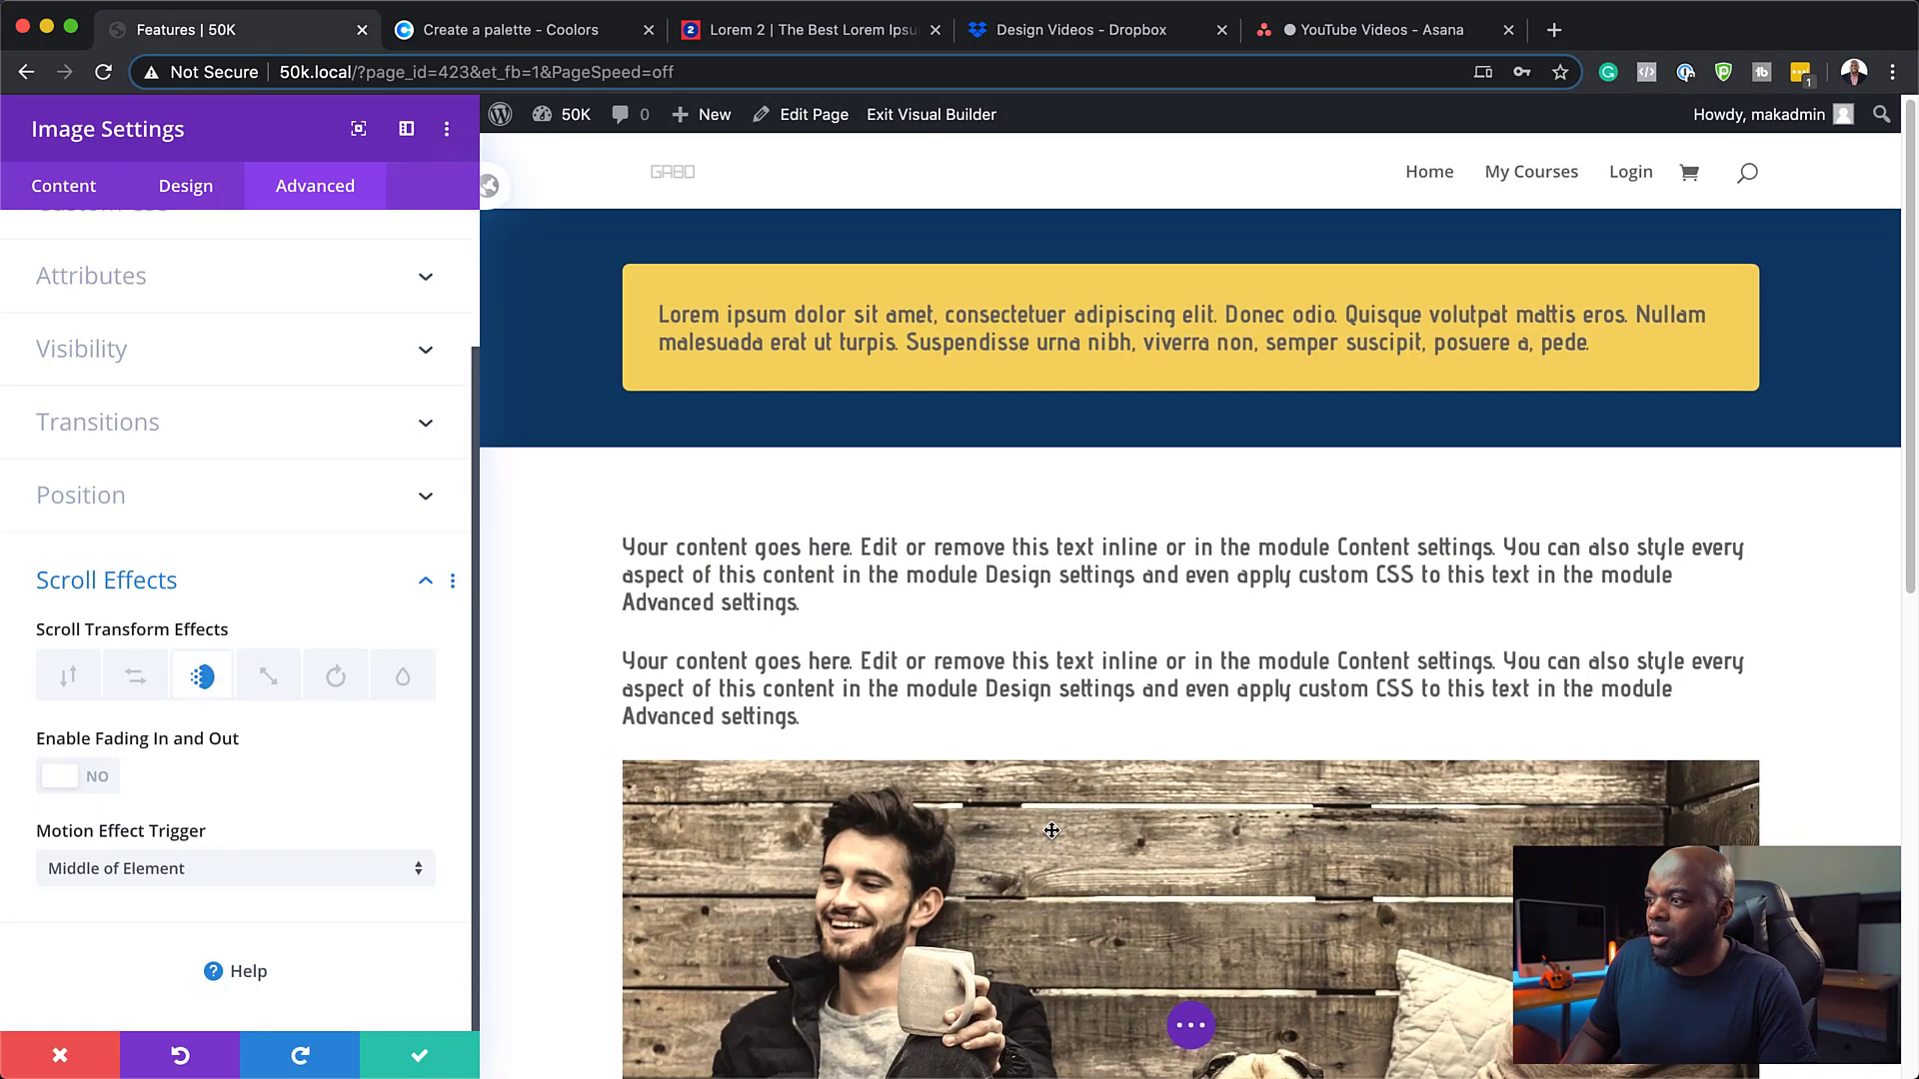
{"action": "scroll", "coordinate": [1051, 831], "scroll_direction": "down", "scroll_amount": 8}
{"action": "scroll", "coordinate": [1053, 826], "scroll_direction": "up", "scroll_amount": 2}
{"action": "scroll", "coordinate": [1054, 827], "scroll_direction": "up", "scroll_amount": 2}
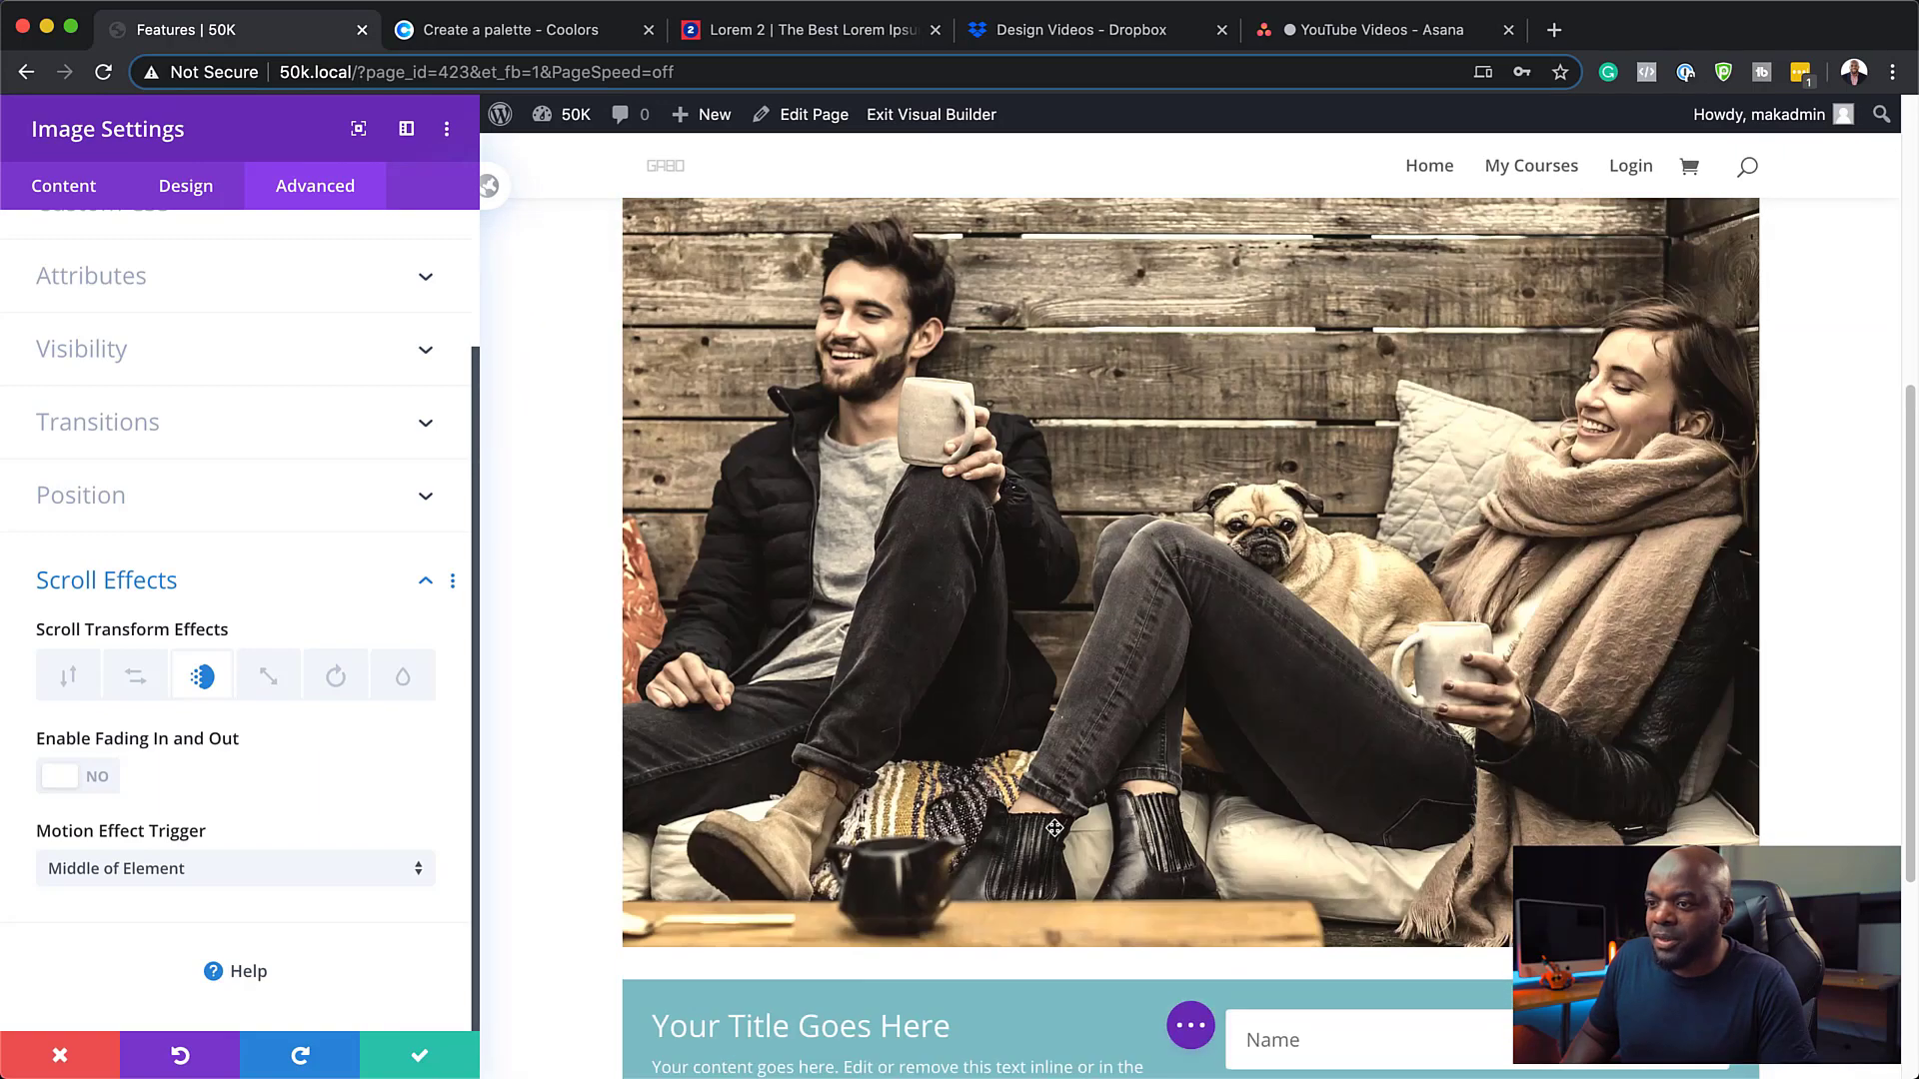
Enable fading in and out for the image, set its mid-opacity range to 24%–70% of the viewport, and preview the scroll
{"action": "left_click", "coordinate": [97, 785]}
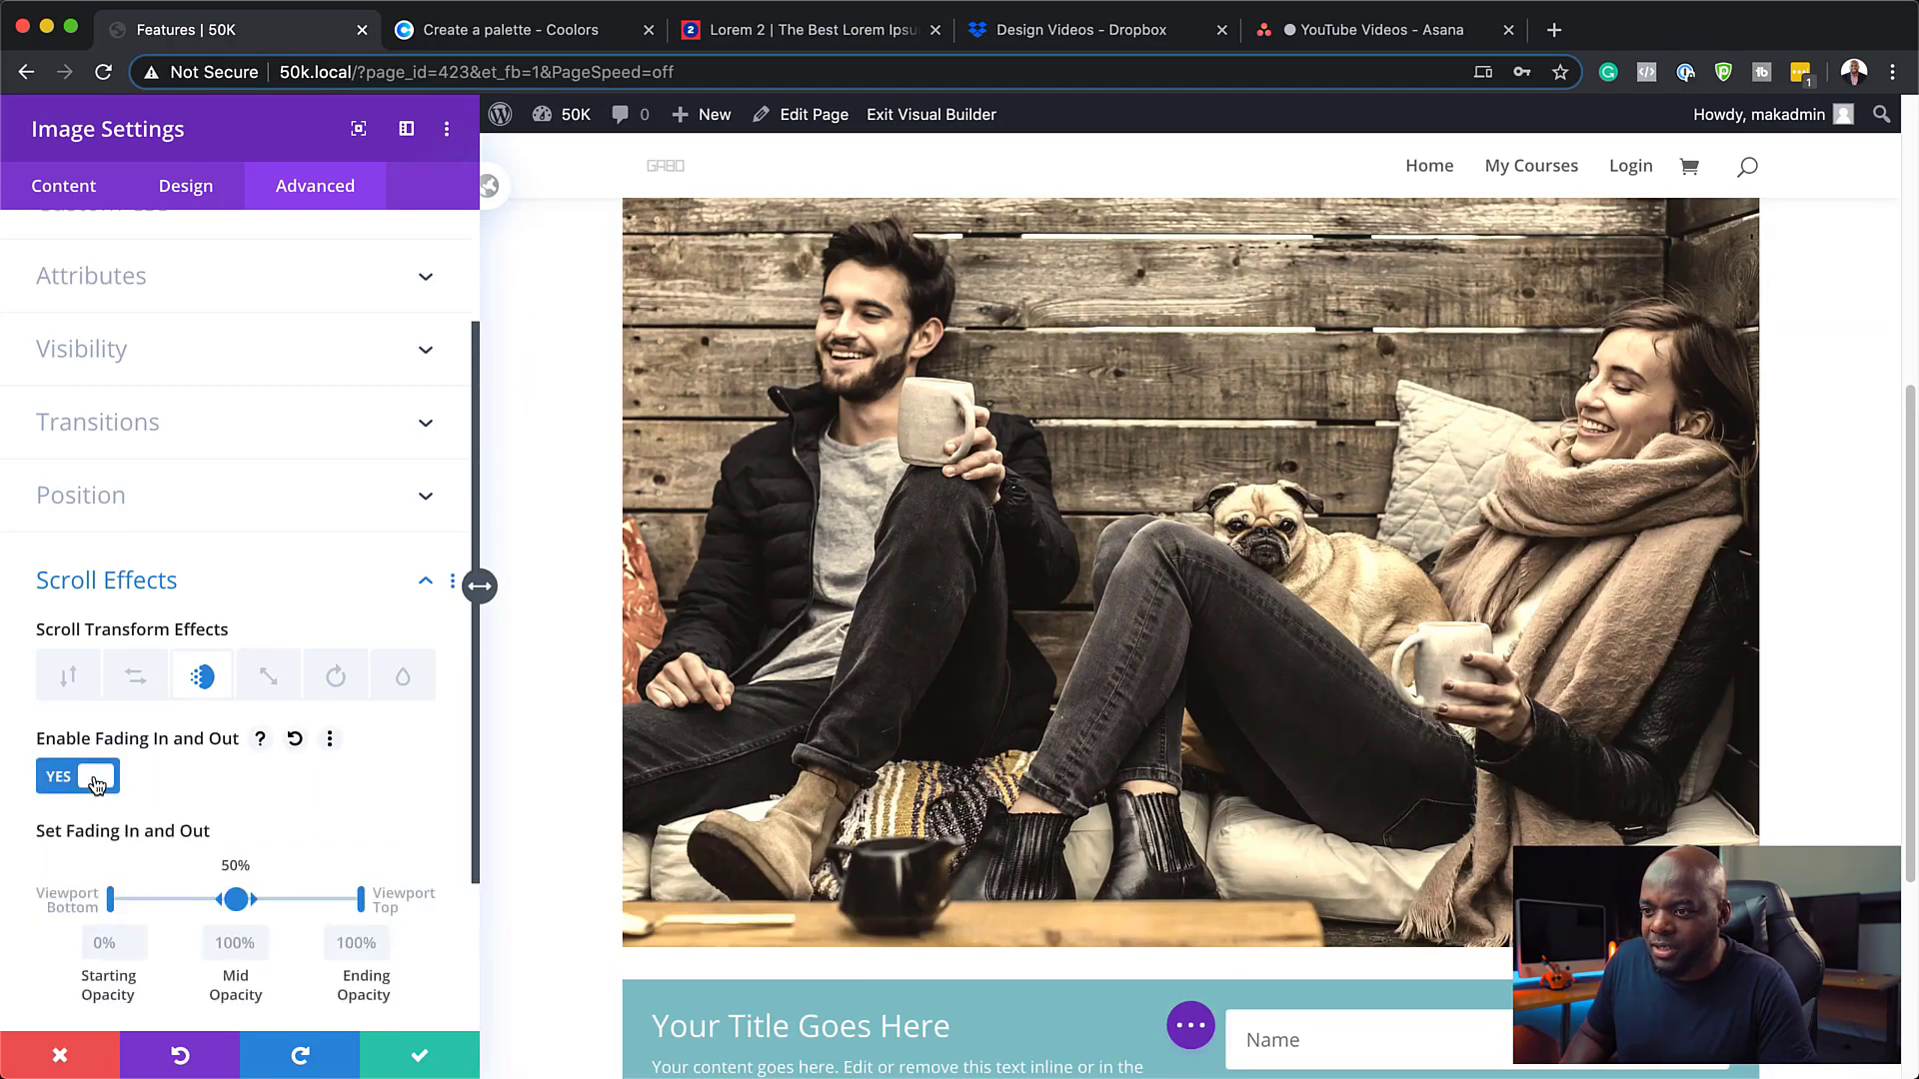
{"action": "scroll", "coordinate": [425, 814], "scroll_direction": "down", "scroll_amount": 3}
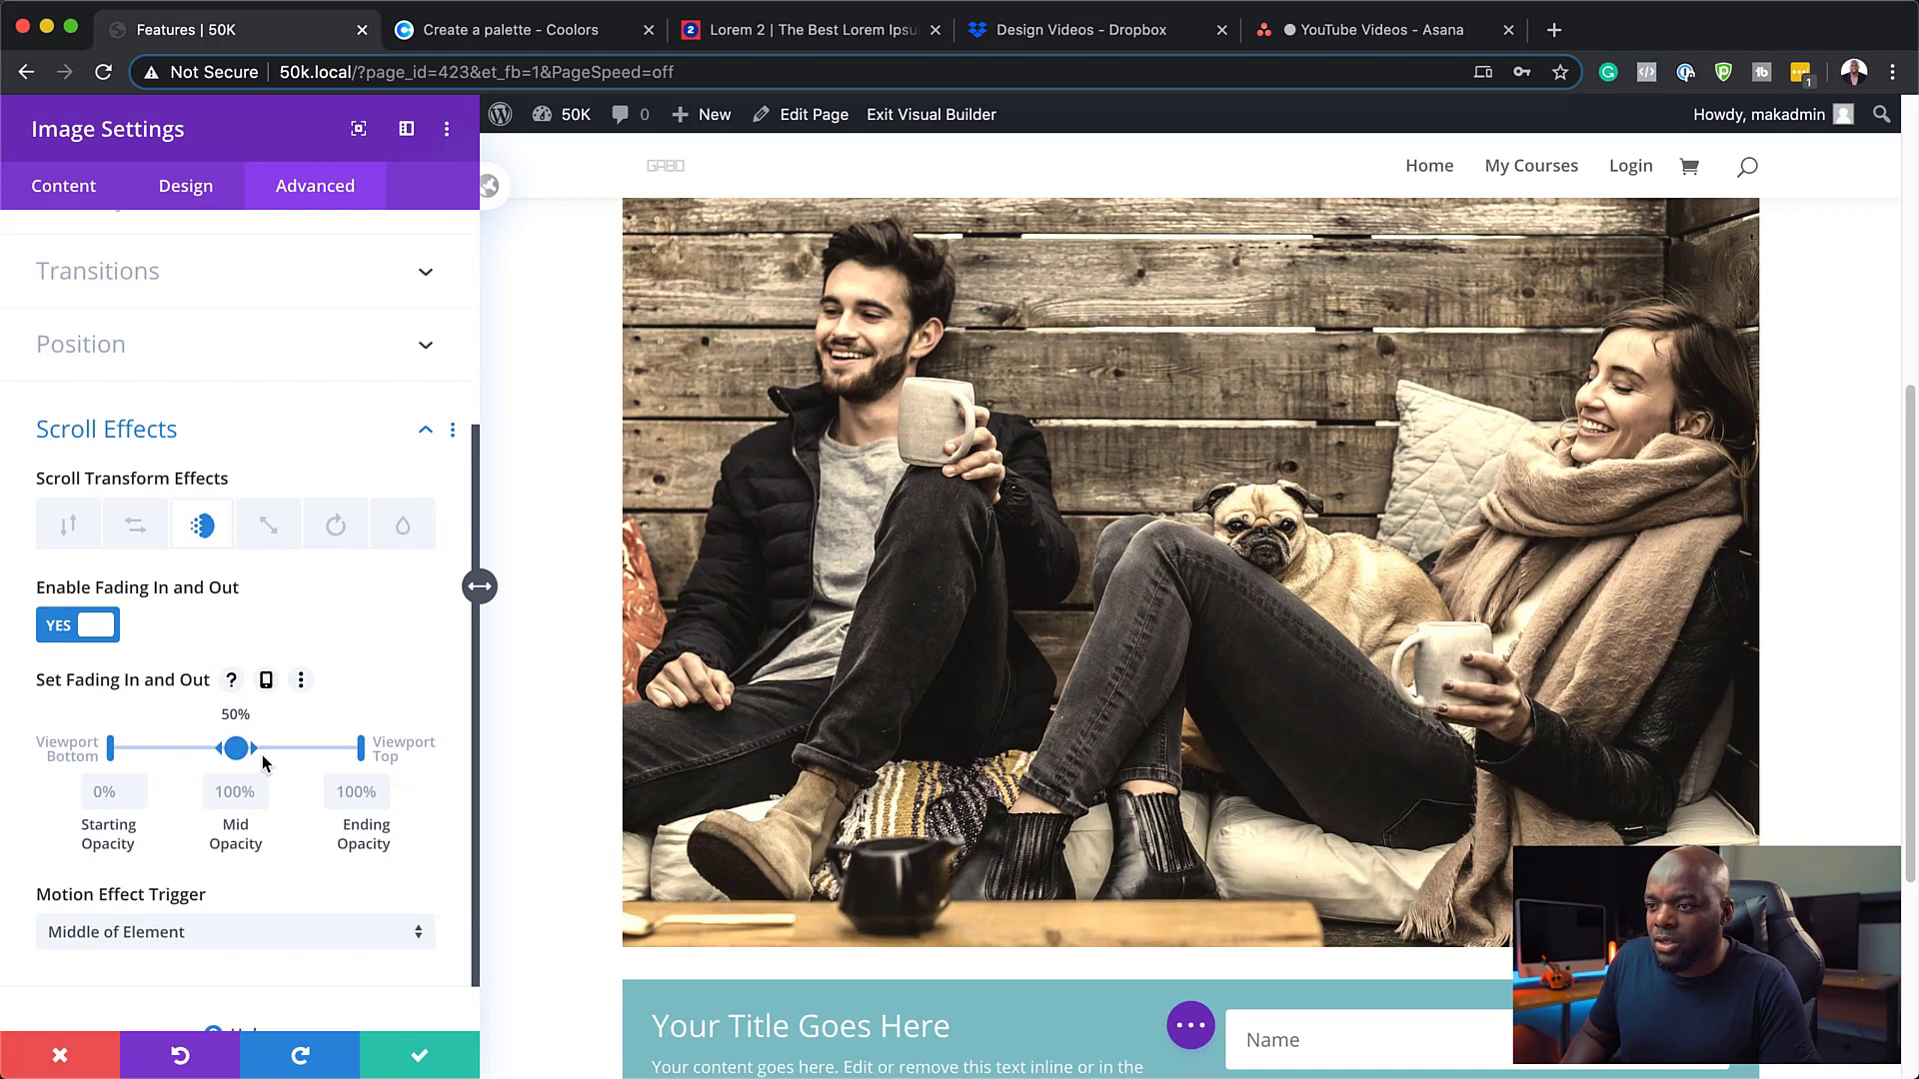
{"action": "left_click_drag", "start_coordinate": [255, 748], "coordinate": [169, 751]}
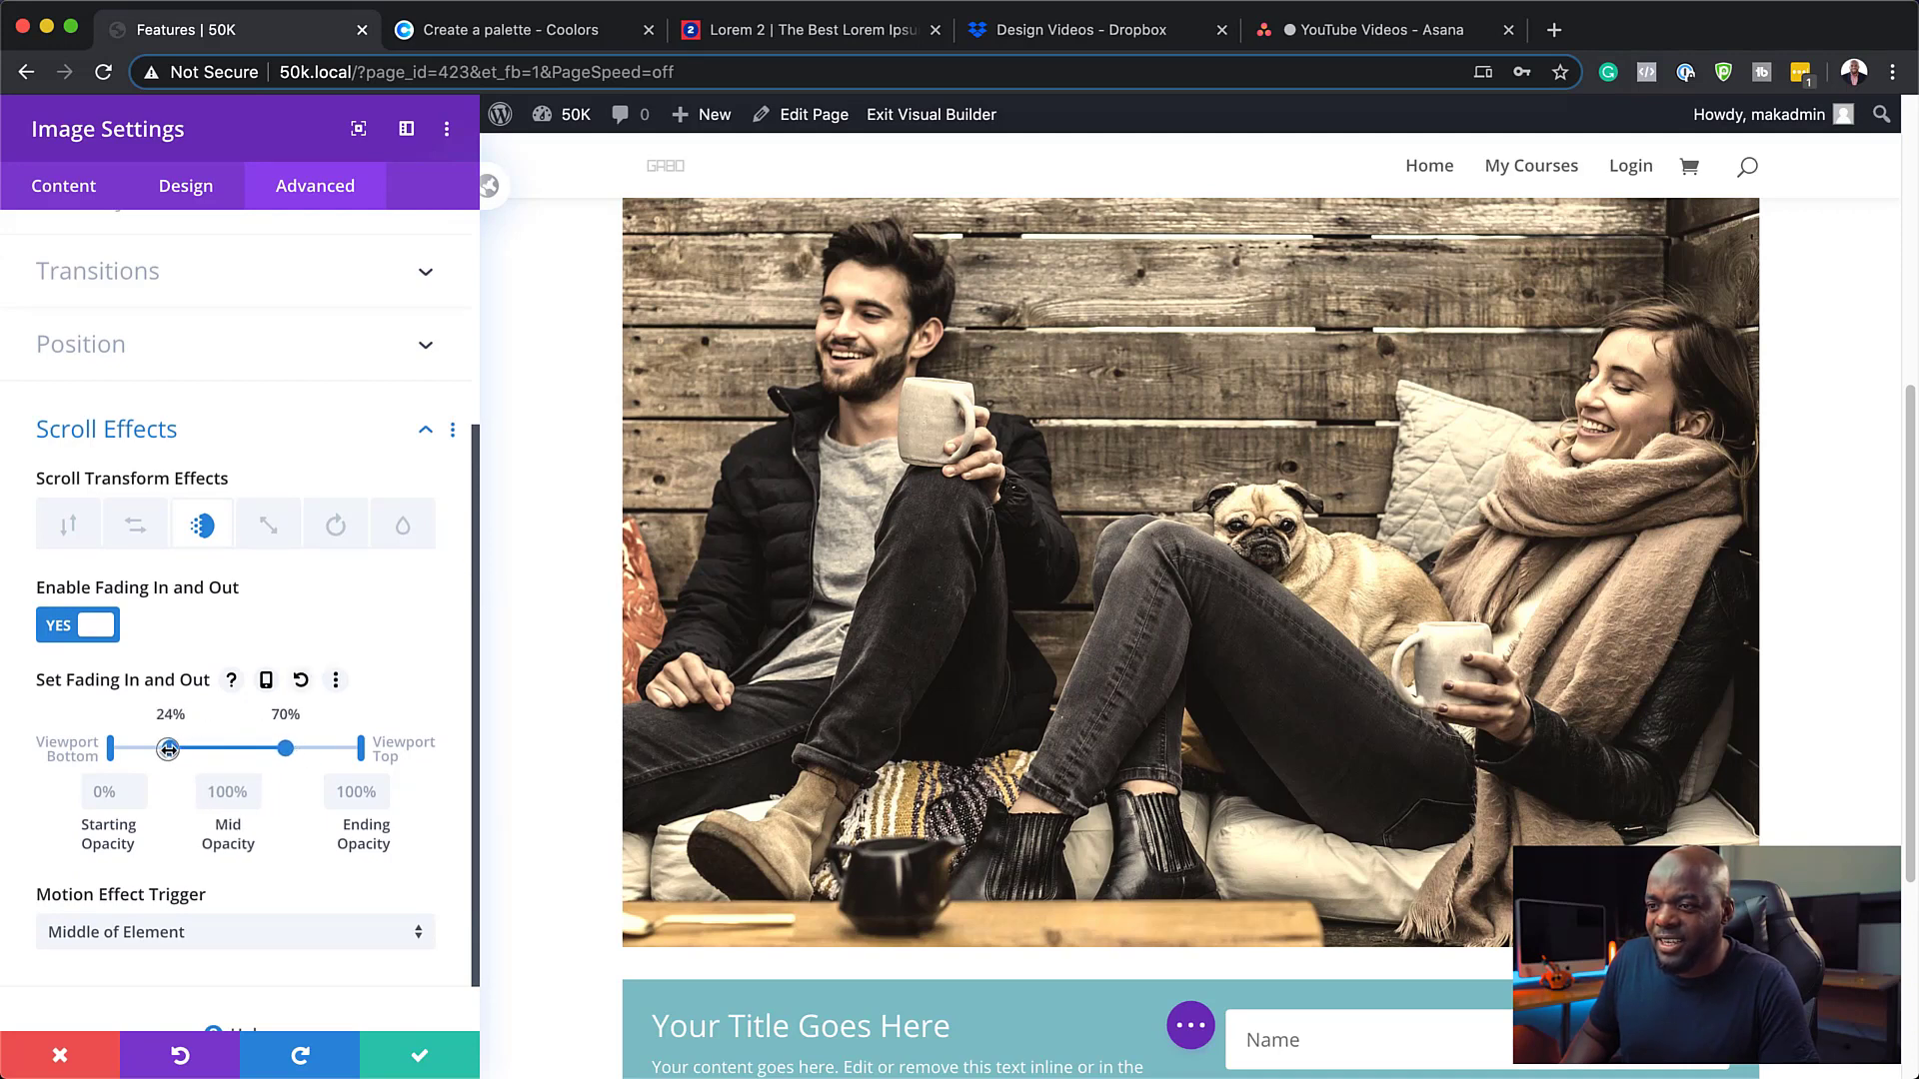
{"action": "scroll", "coordinate": [1149, 693], "scroll_direction": "down", "scroll_amount": 4}
{"action": "scroll", "coordinate": [1149, 694], "scroll_direction": "up", "scroll_amount": 5}
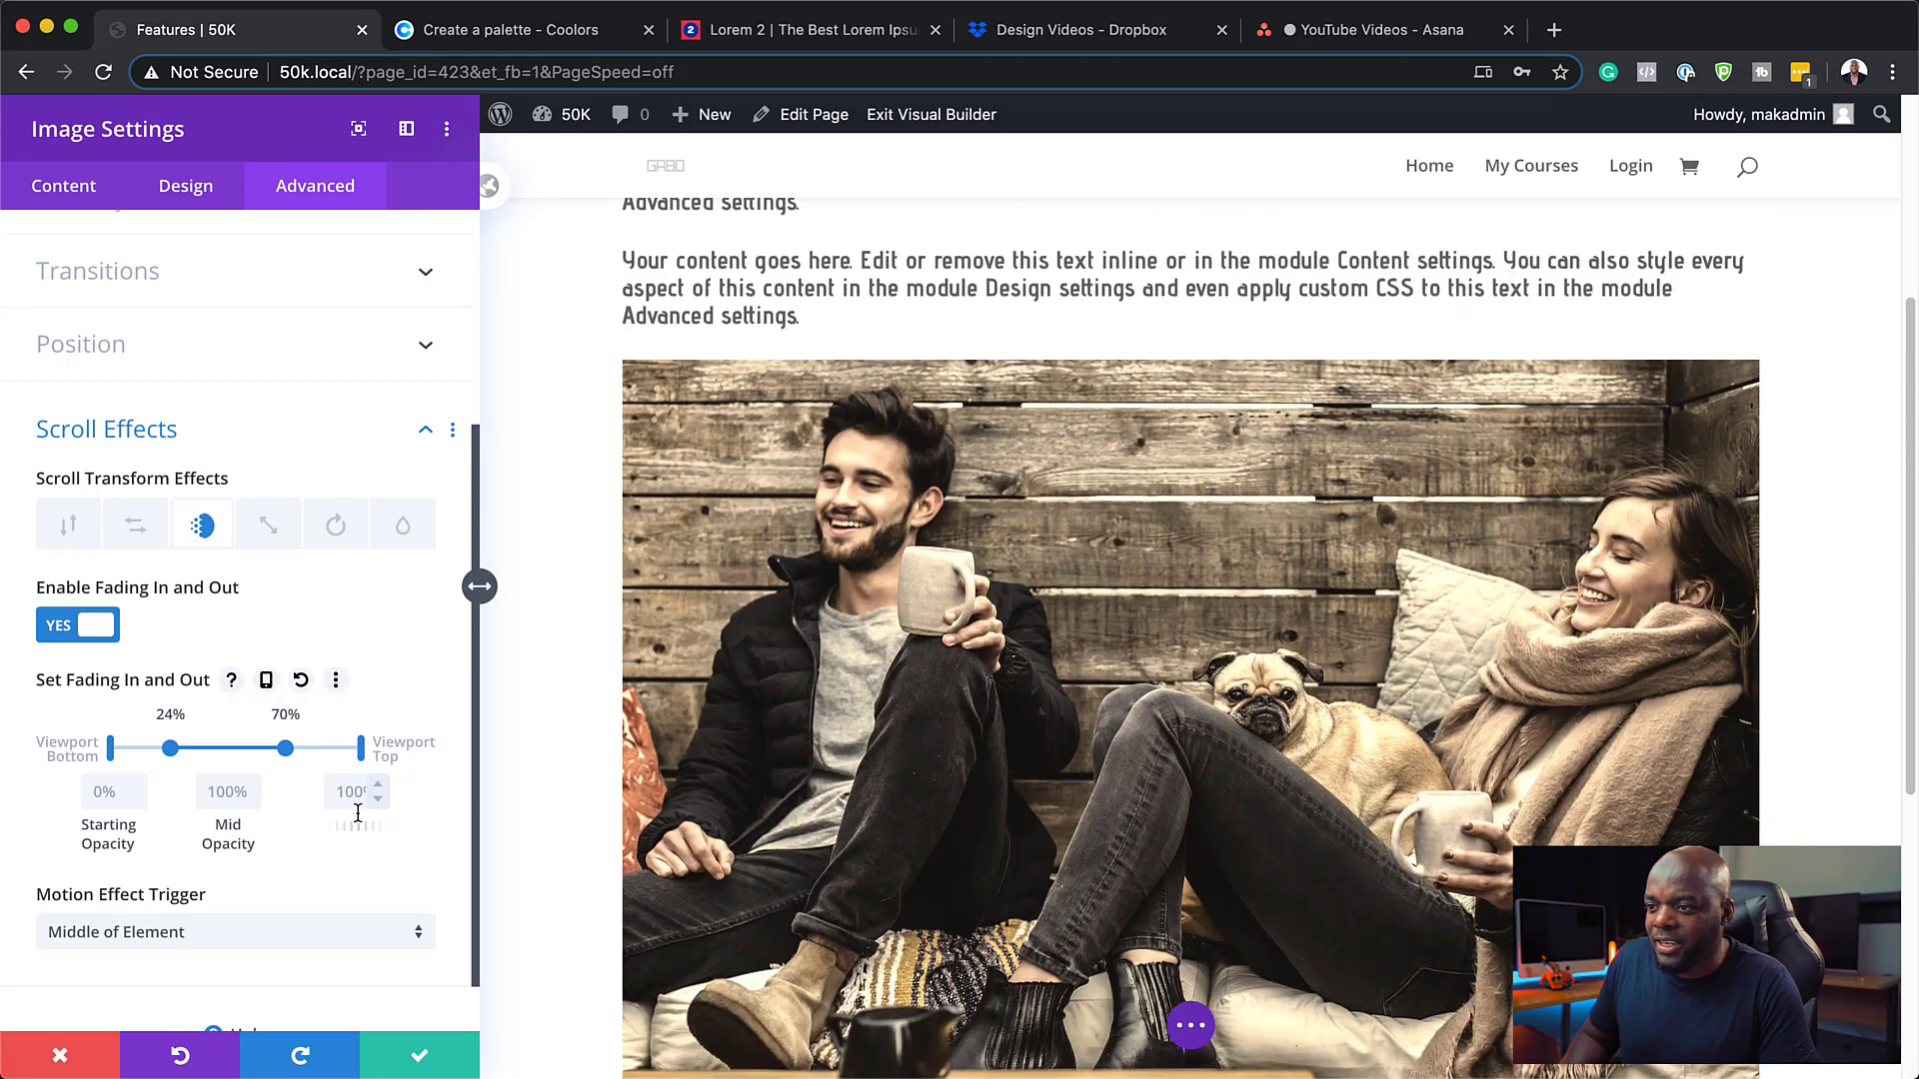
Set the image's ending opacity to 0% and preview the fade by scrolling through the page
{"action": "left_click_drag", "start_coordinate": [360, 825], "coordinate": [250, 828]}
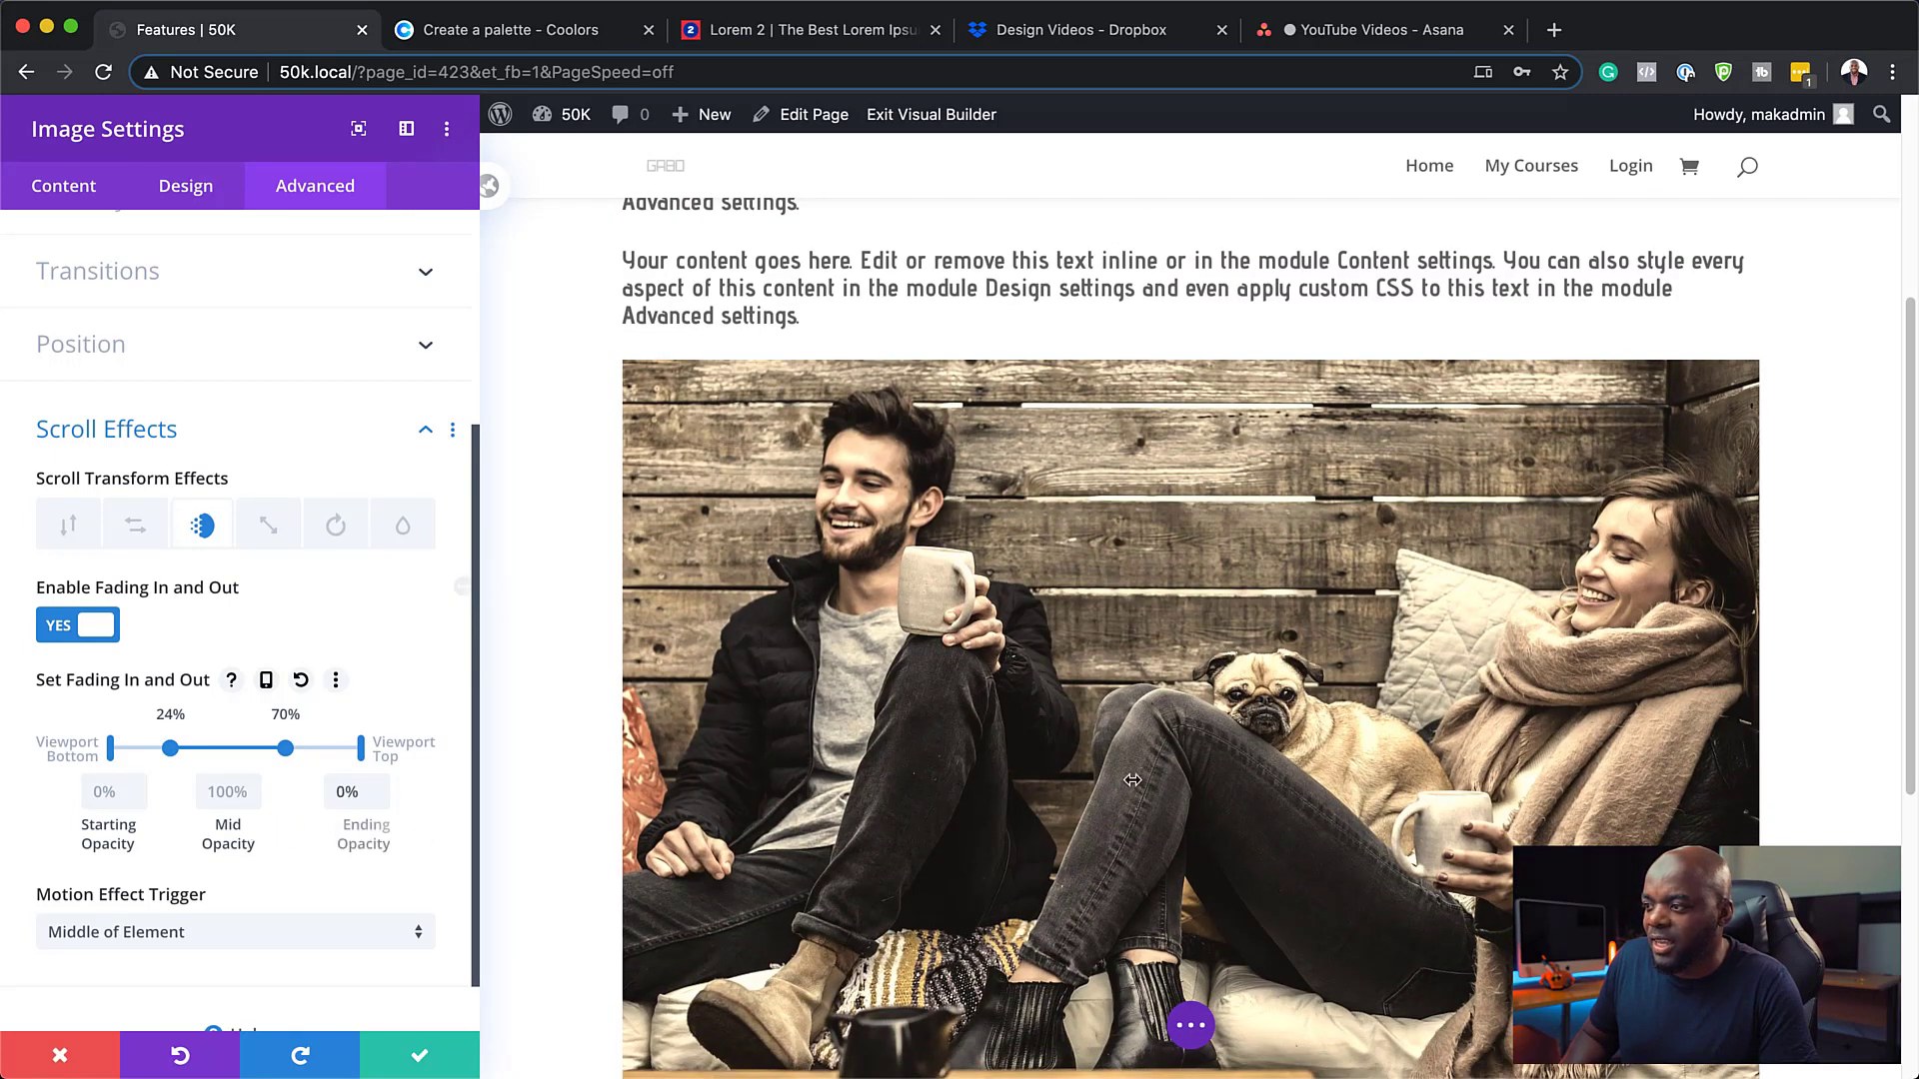
{"action": "scroll", "coordinate": [1166, 767], "scroll_direction": "down", "scroll_amount": 2}
{"action": "scroll", "coordinate": [1165, 768], "scroll_direction": "down", "scroll_amount": 5}
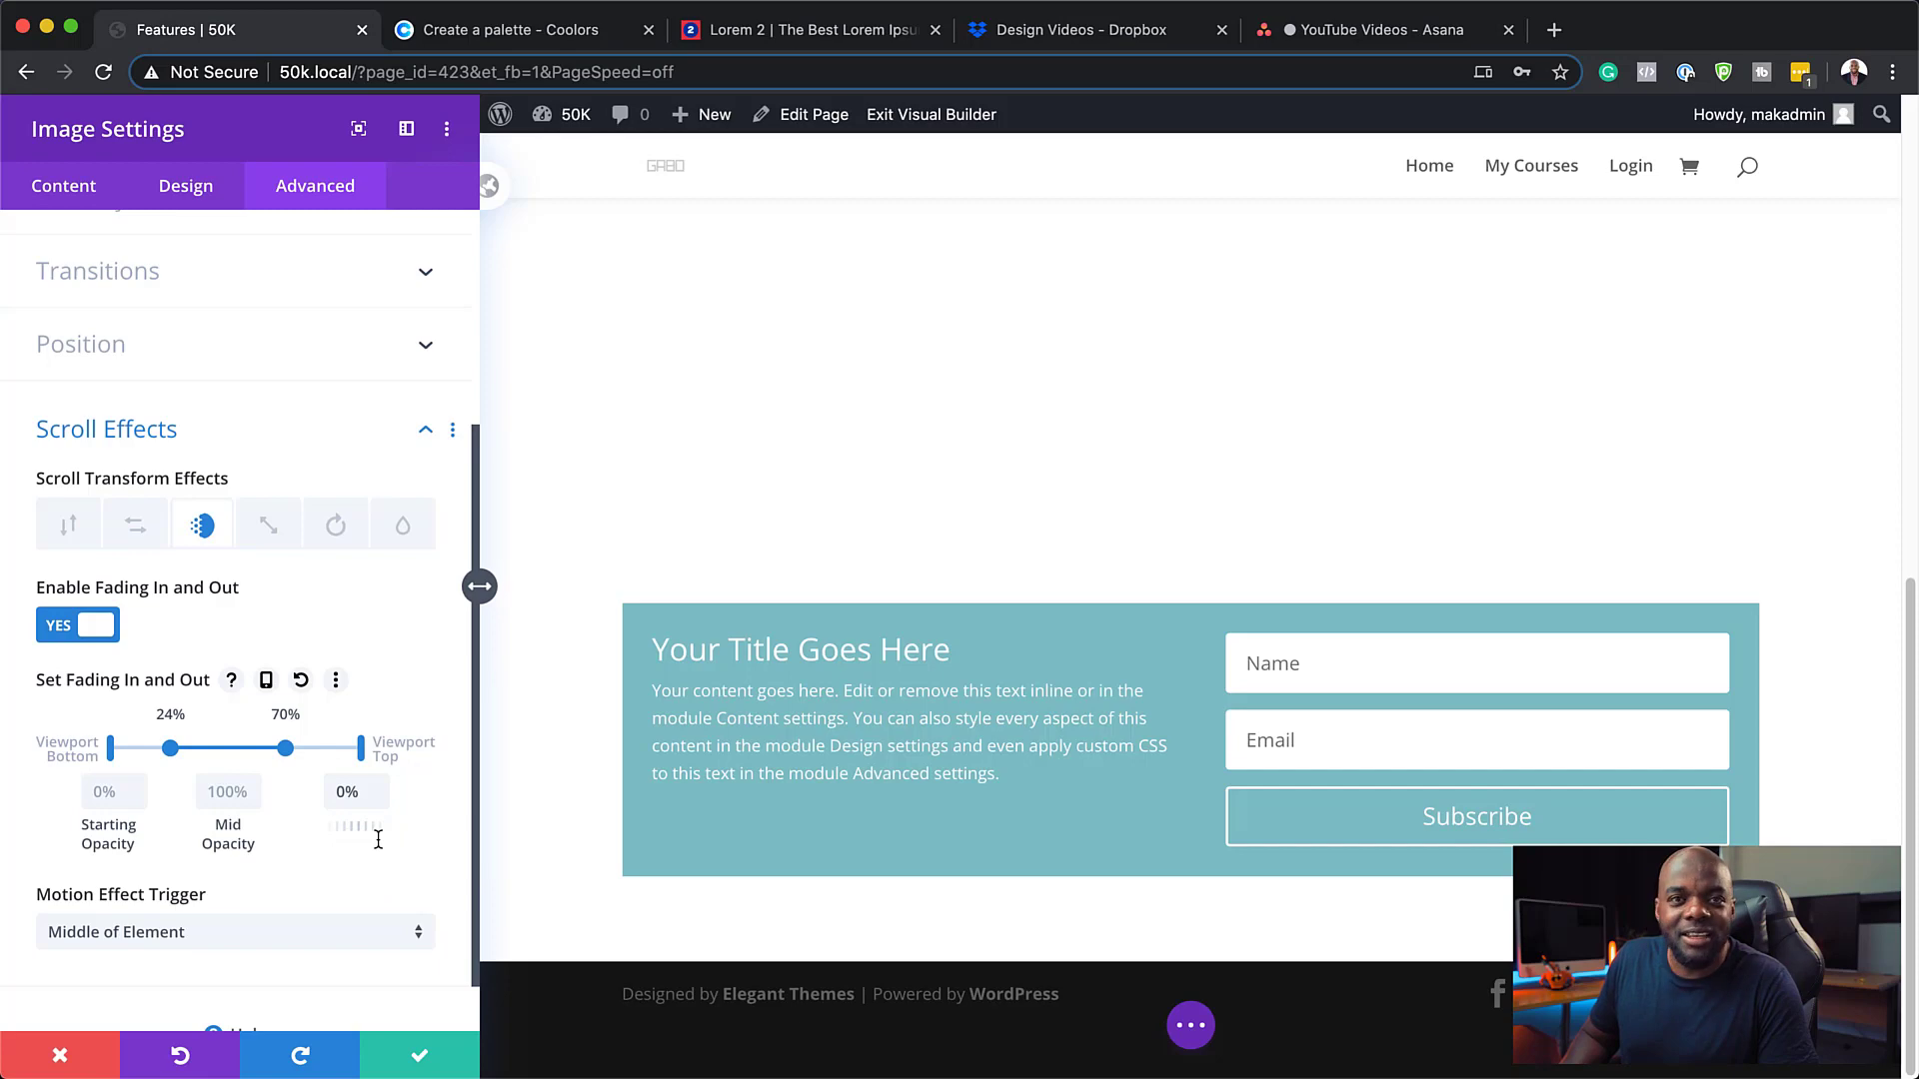
{"action": "scroll", "coordinate": [1250, 506], "scroll_direction": "up", "scroll_amount": 10}
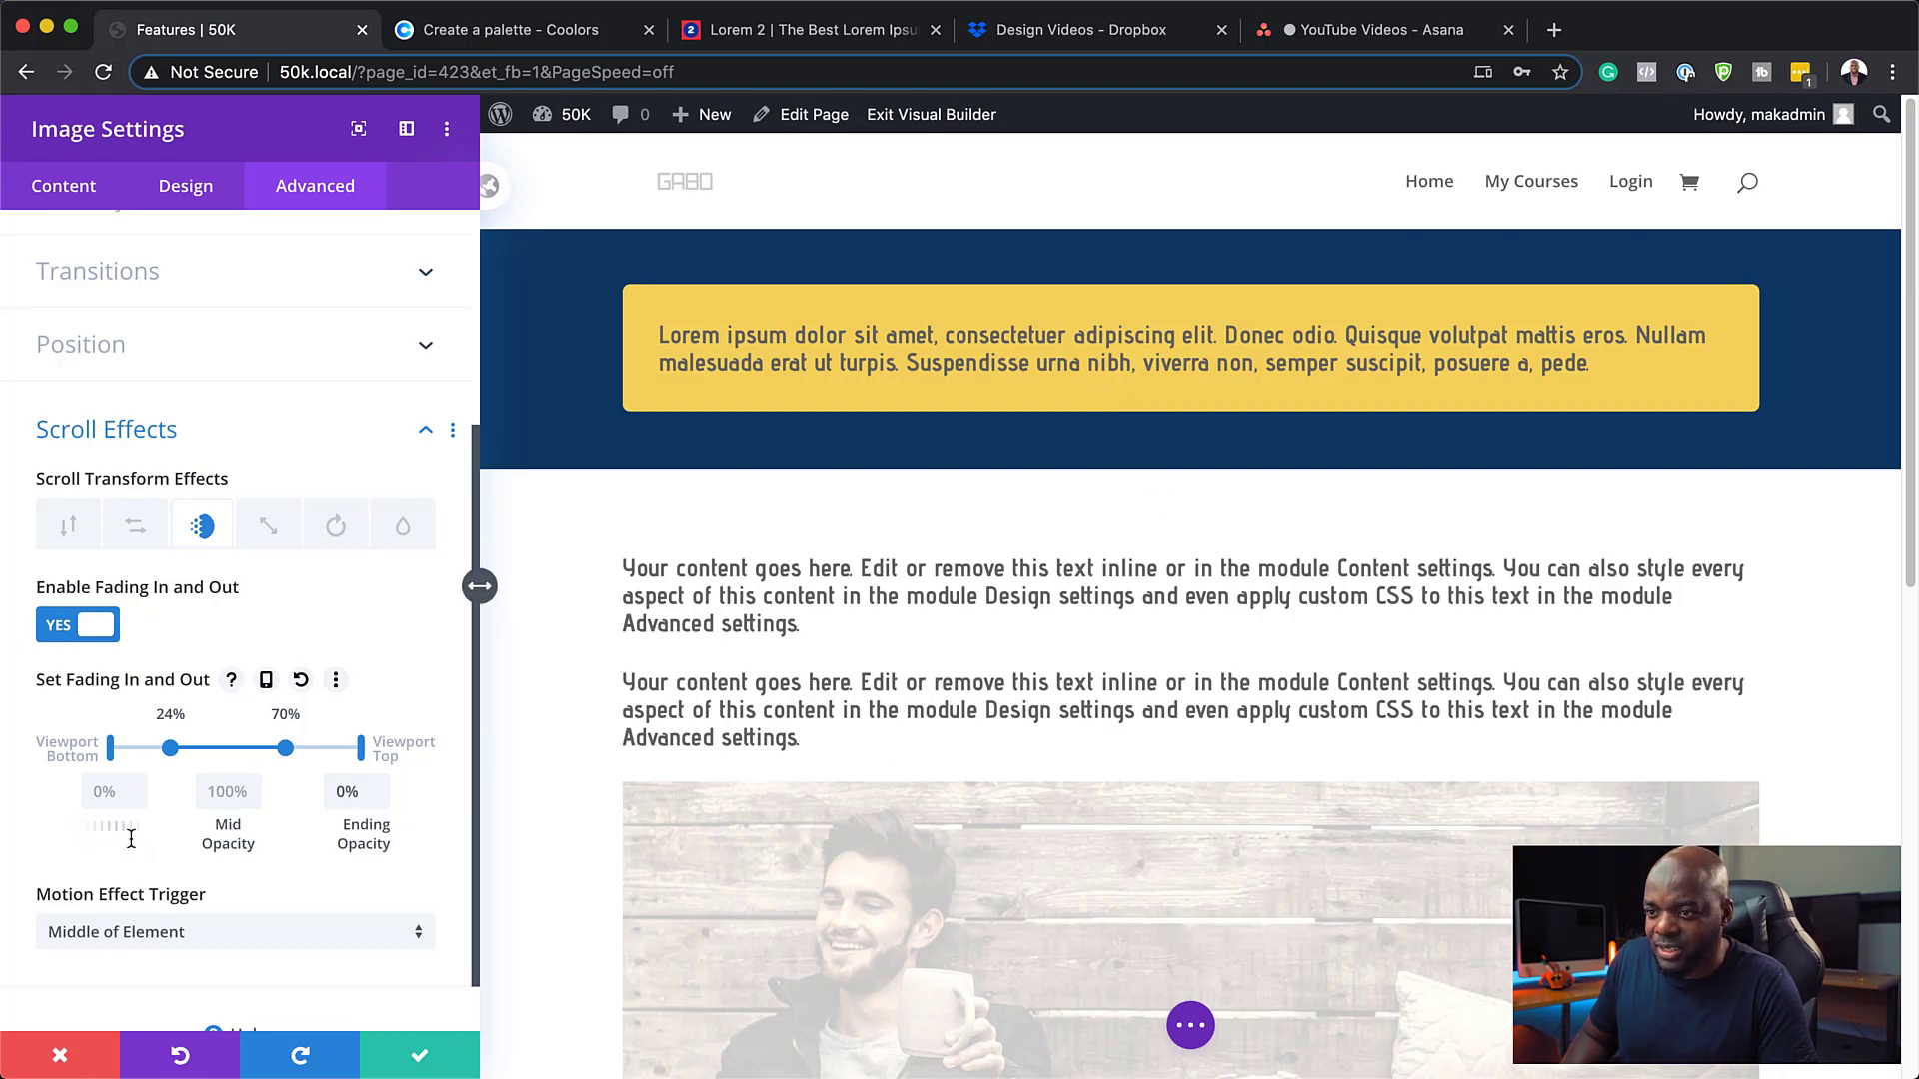
Set the image's starting opacity to 34% and preview the fade down to the page's end
{"action": "left_click_drag", "start_coordinate": [113, 828], "coordinate": [131, 827]}
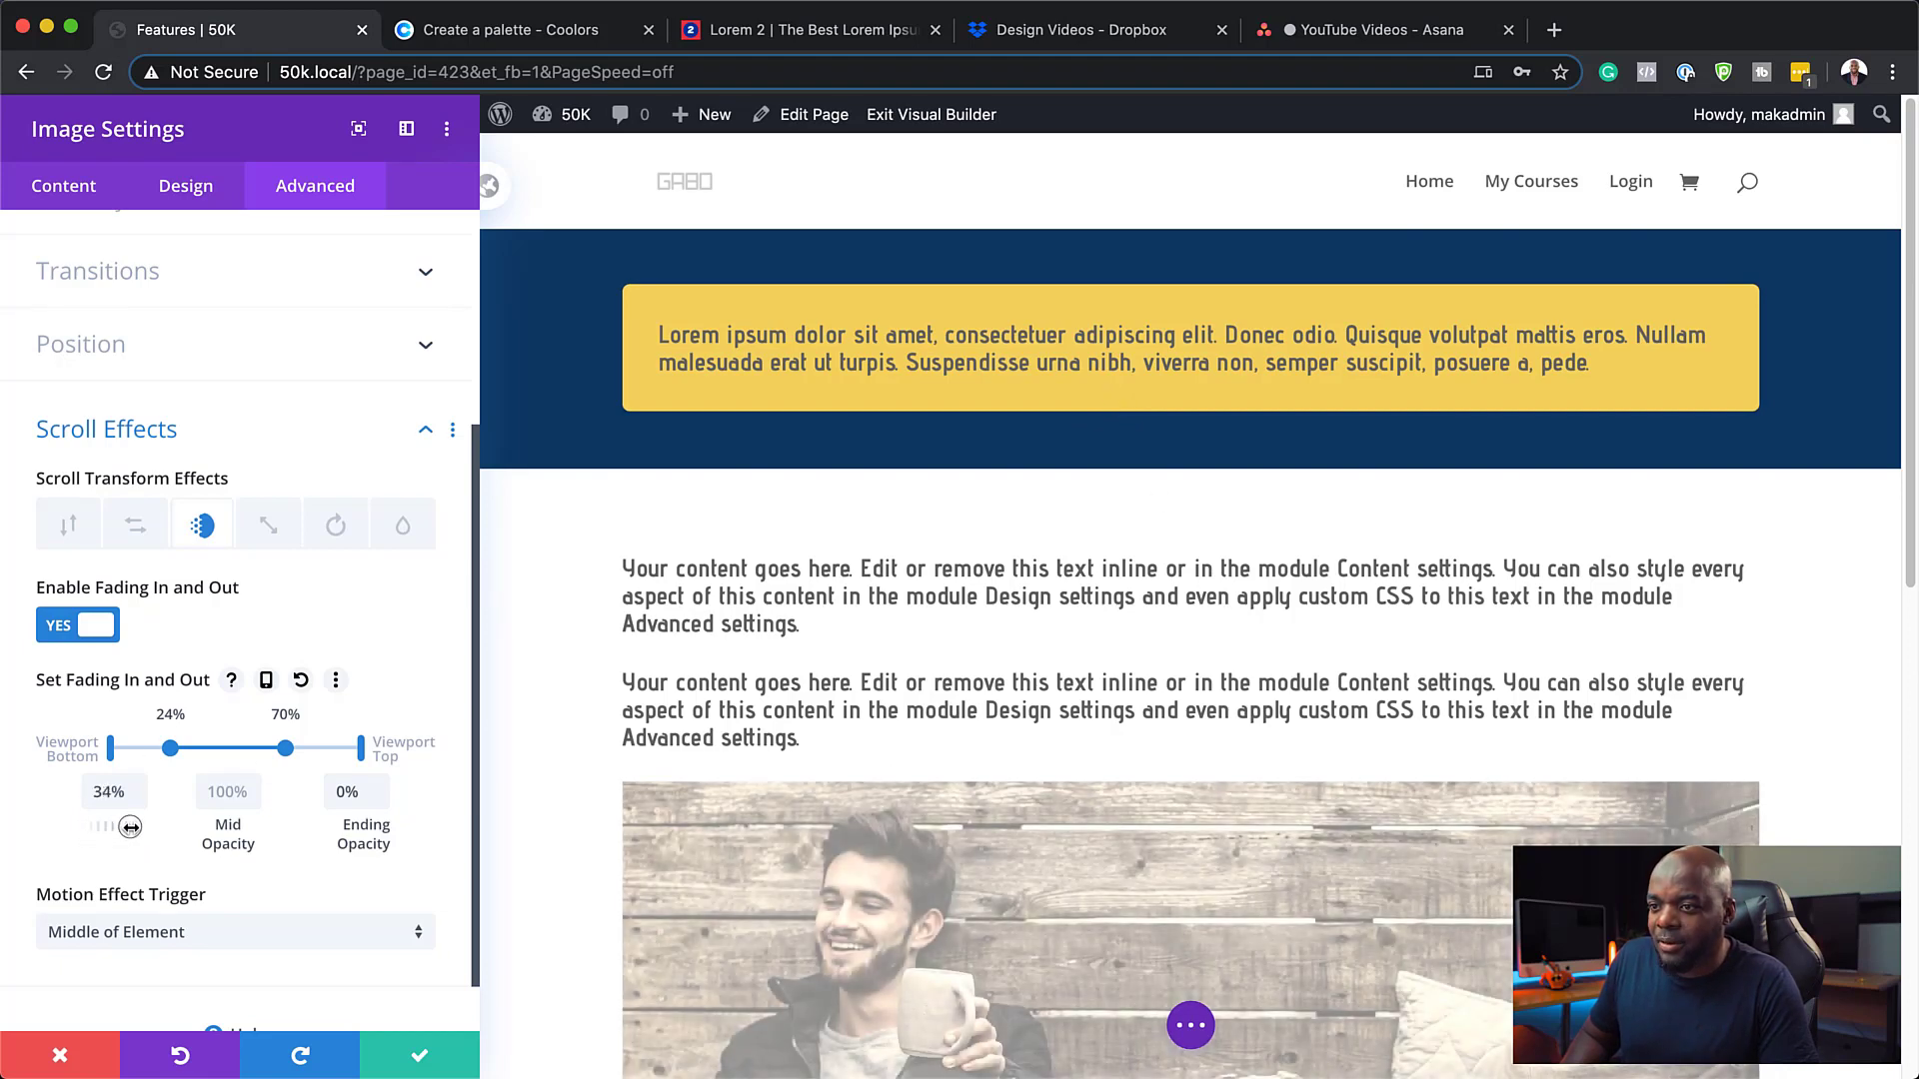
{"action": "scroll", "coordinate": [1224, 614], "scroll_direction": "down", "scroll_amount": 3}
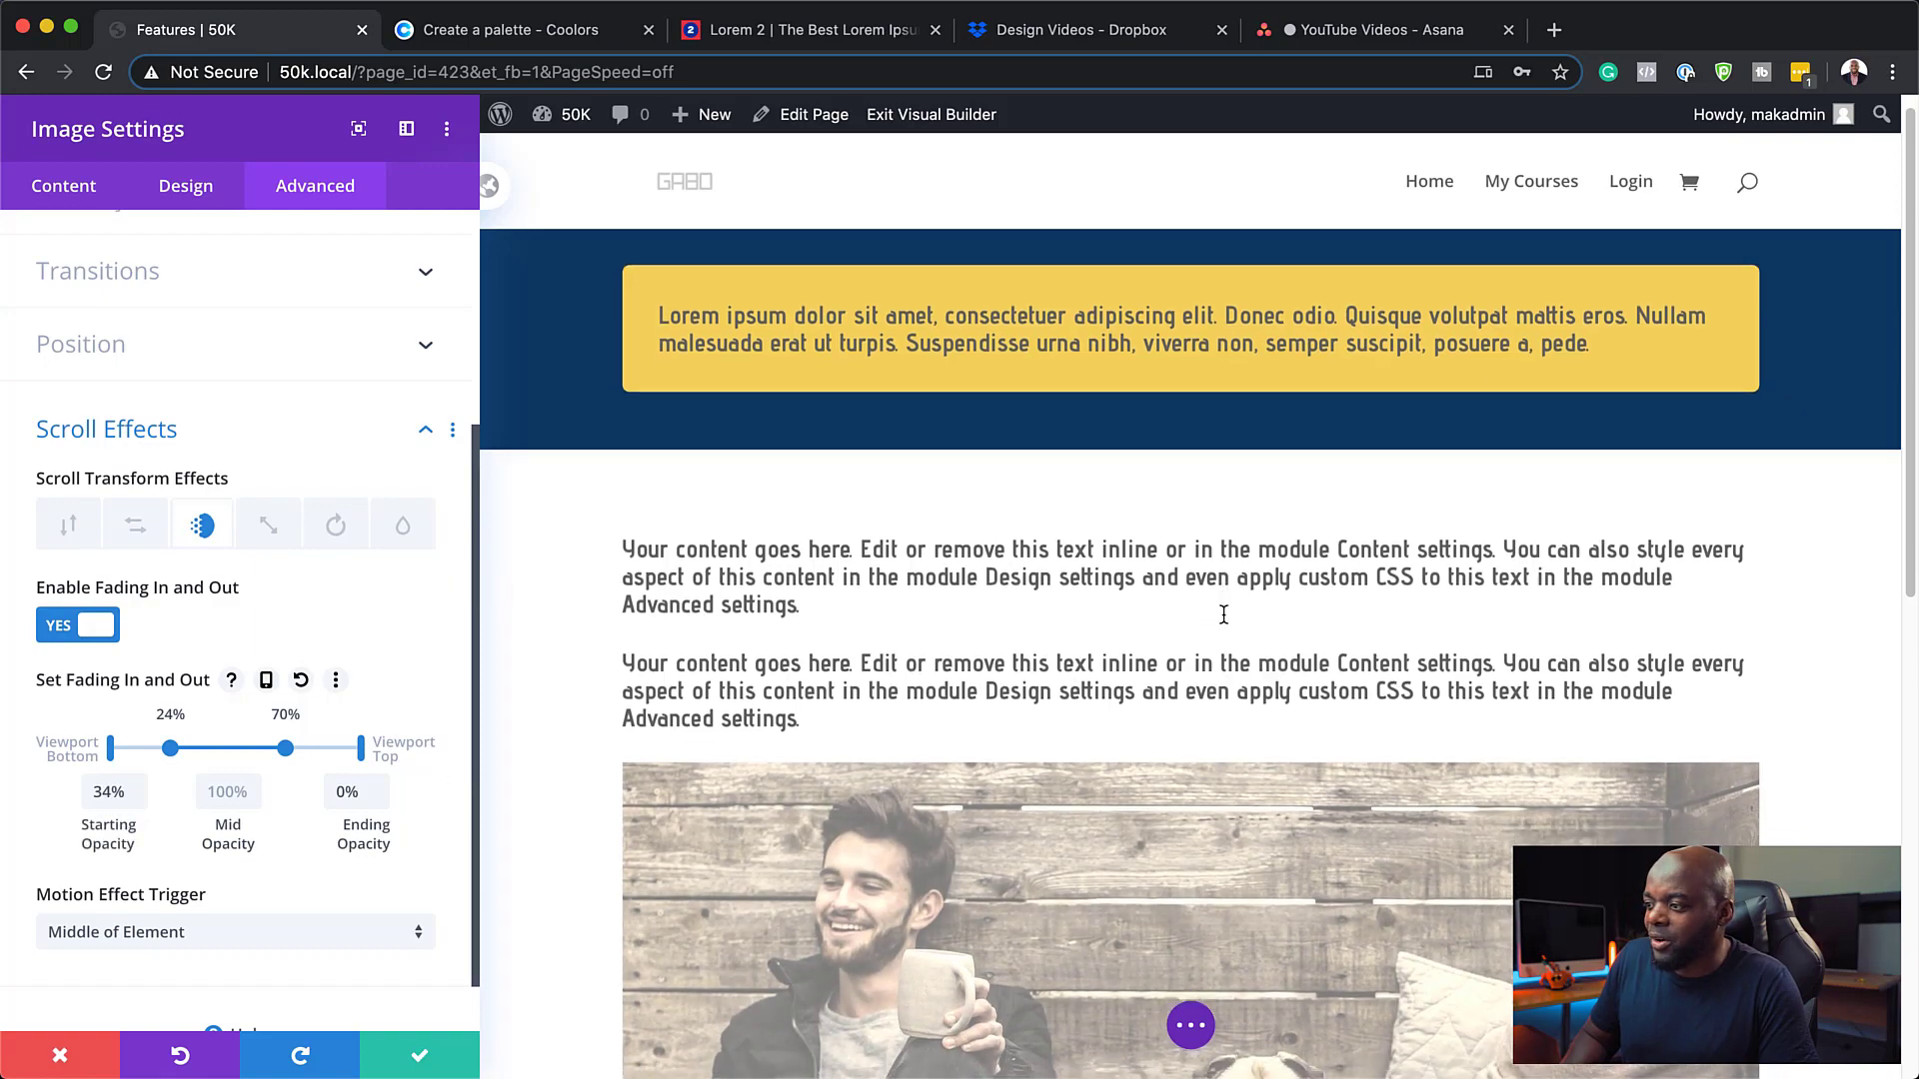
{"action": "scroll", "coordinate": [1223, 614], "scroll_direction": "down", "scroll_amount": 5}
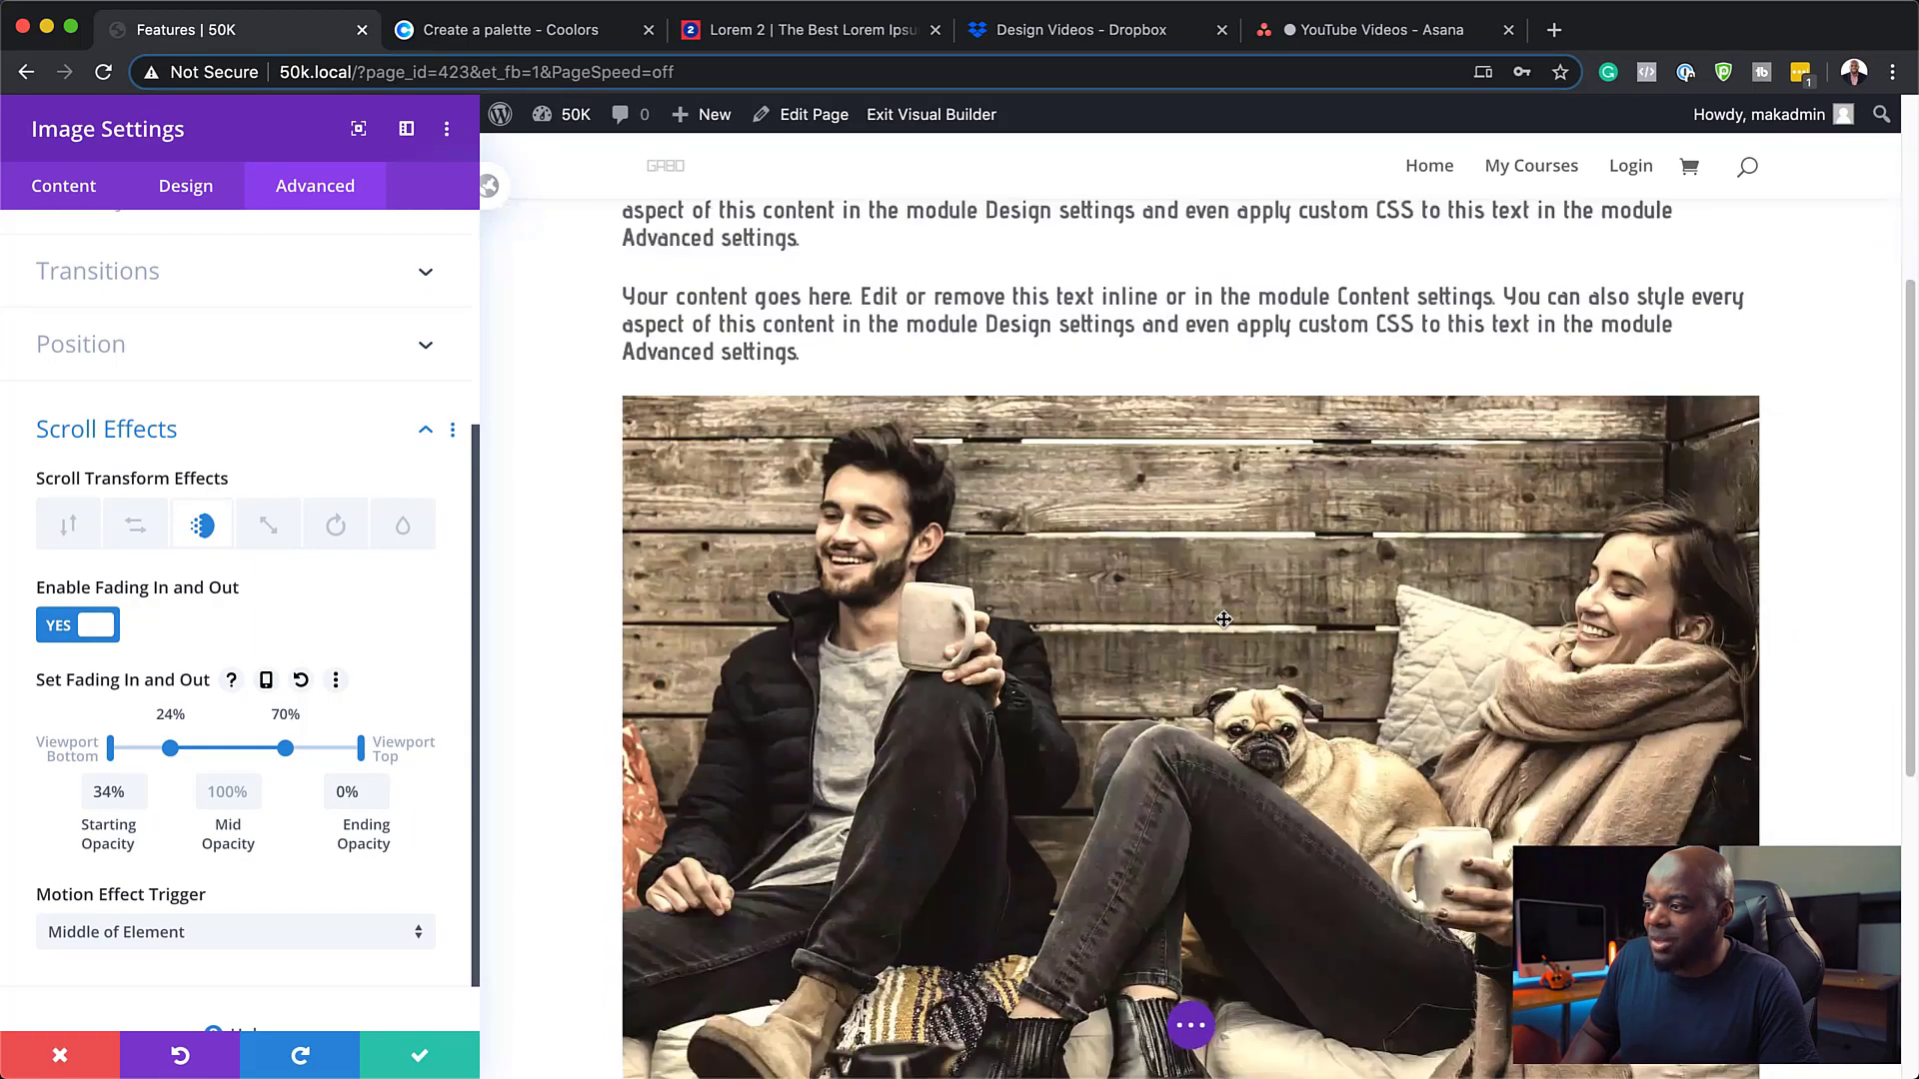
{"action": "scroll", "coordinate": [1223, 620], "scroll_direction": "down", "scroll_amount": 6}
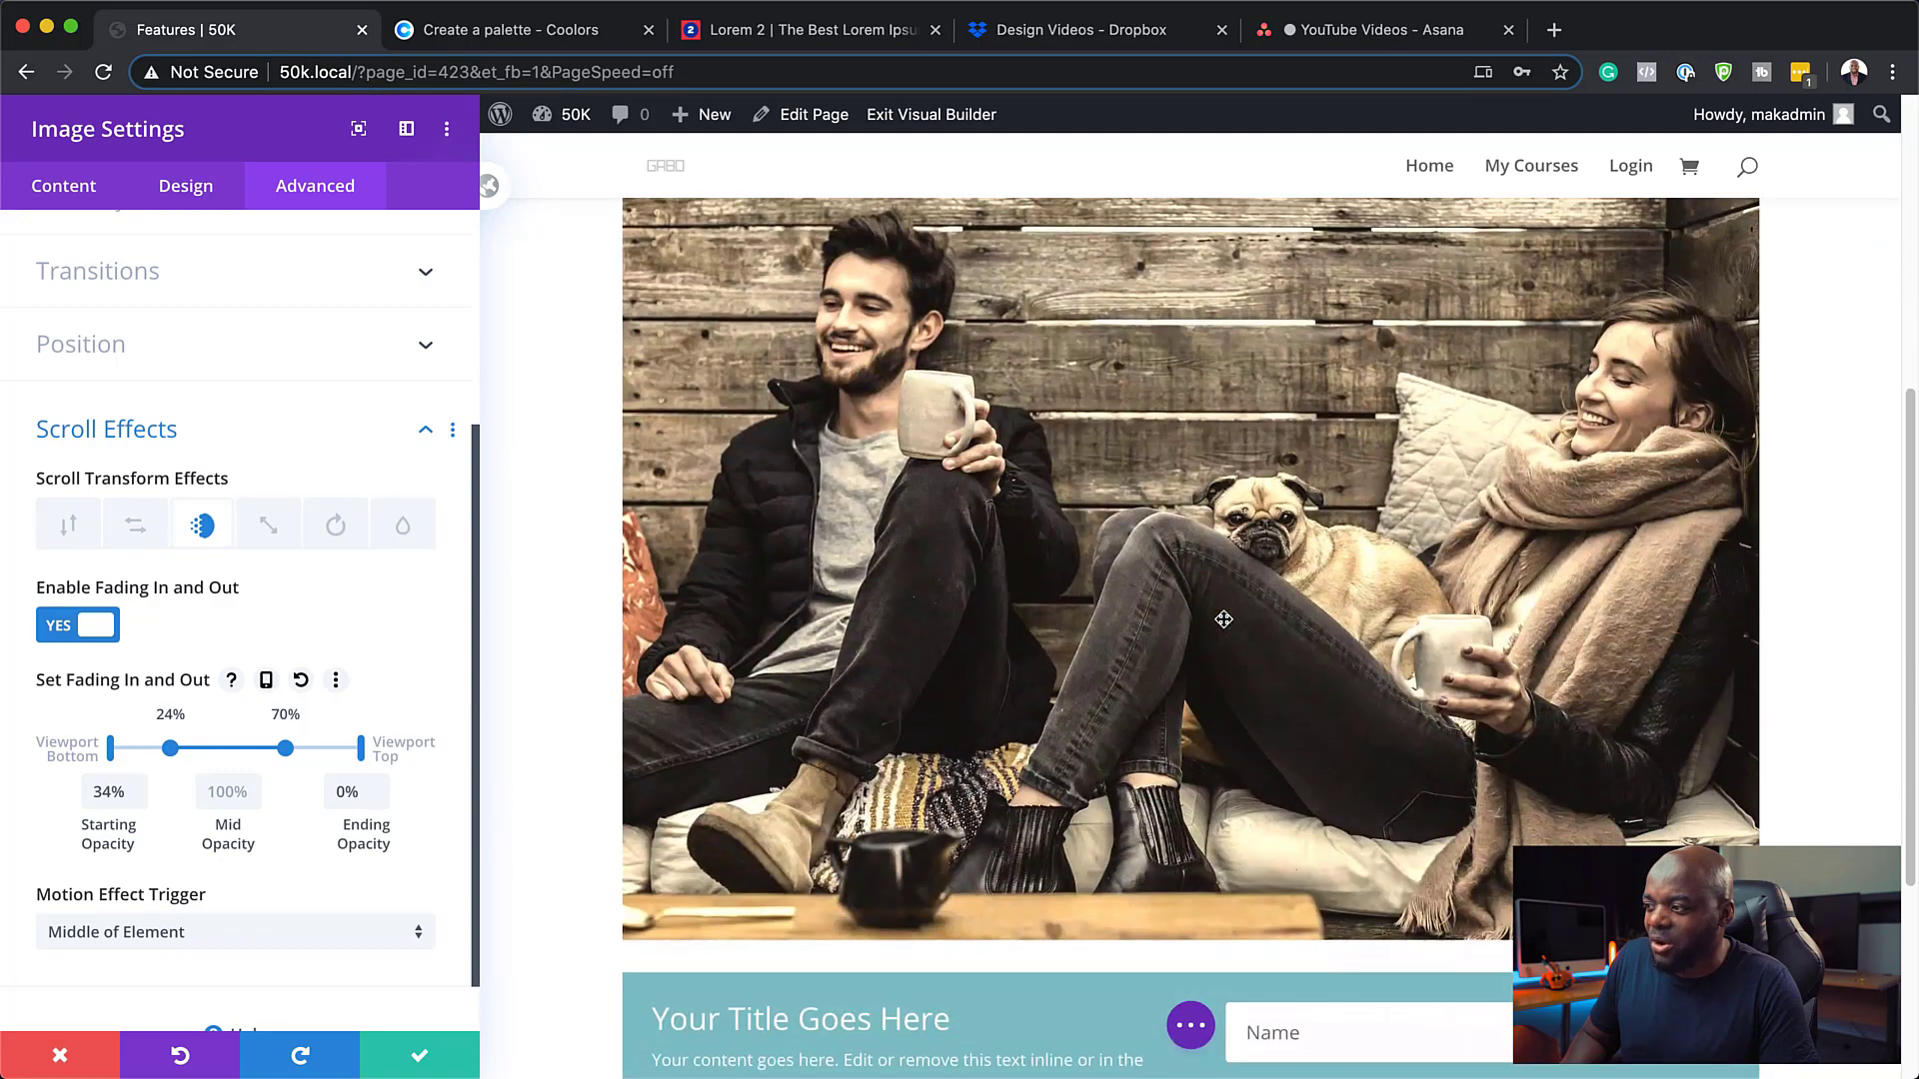
{"action": "scroll", "coordinate": [1223, 619], "scroll_direction": "down", "scroll_amount": 4}
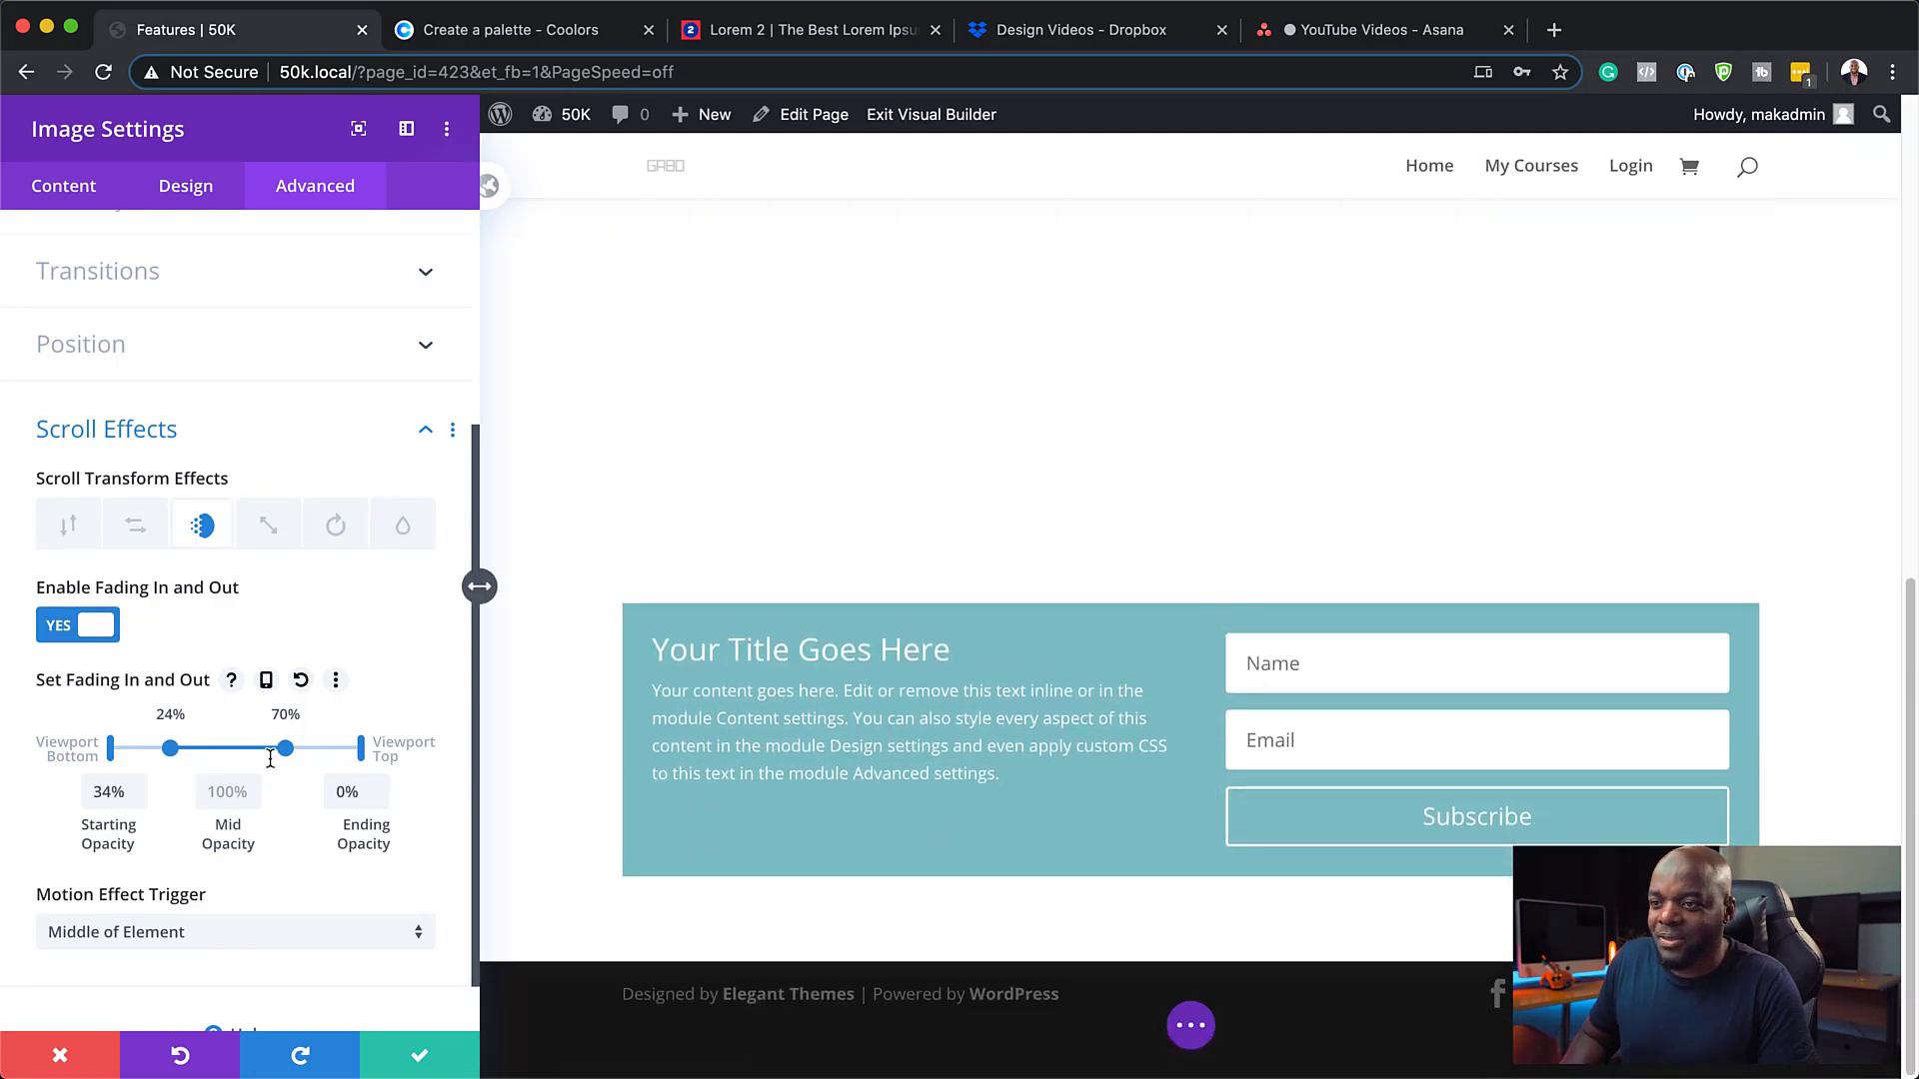
Narrow the fade's mid-opacity range to 35%–48% of the viewport and preview the image while scrolling
{"action": "mouse_move", "coordinate": [172, 749]}
{"action": "left_mouse_down"}
{"action": "mouse_move", "coordinate": [278, 750]}
{"action": "mouse_move", "coordinate": [198, 749]}
{"action": "left_mouse_up"}
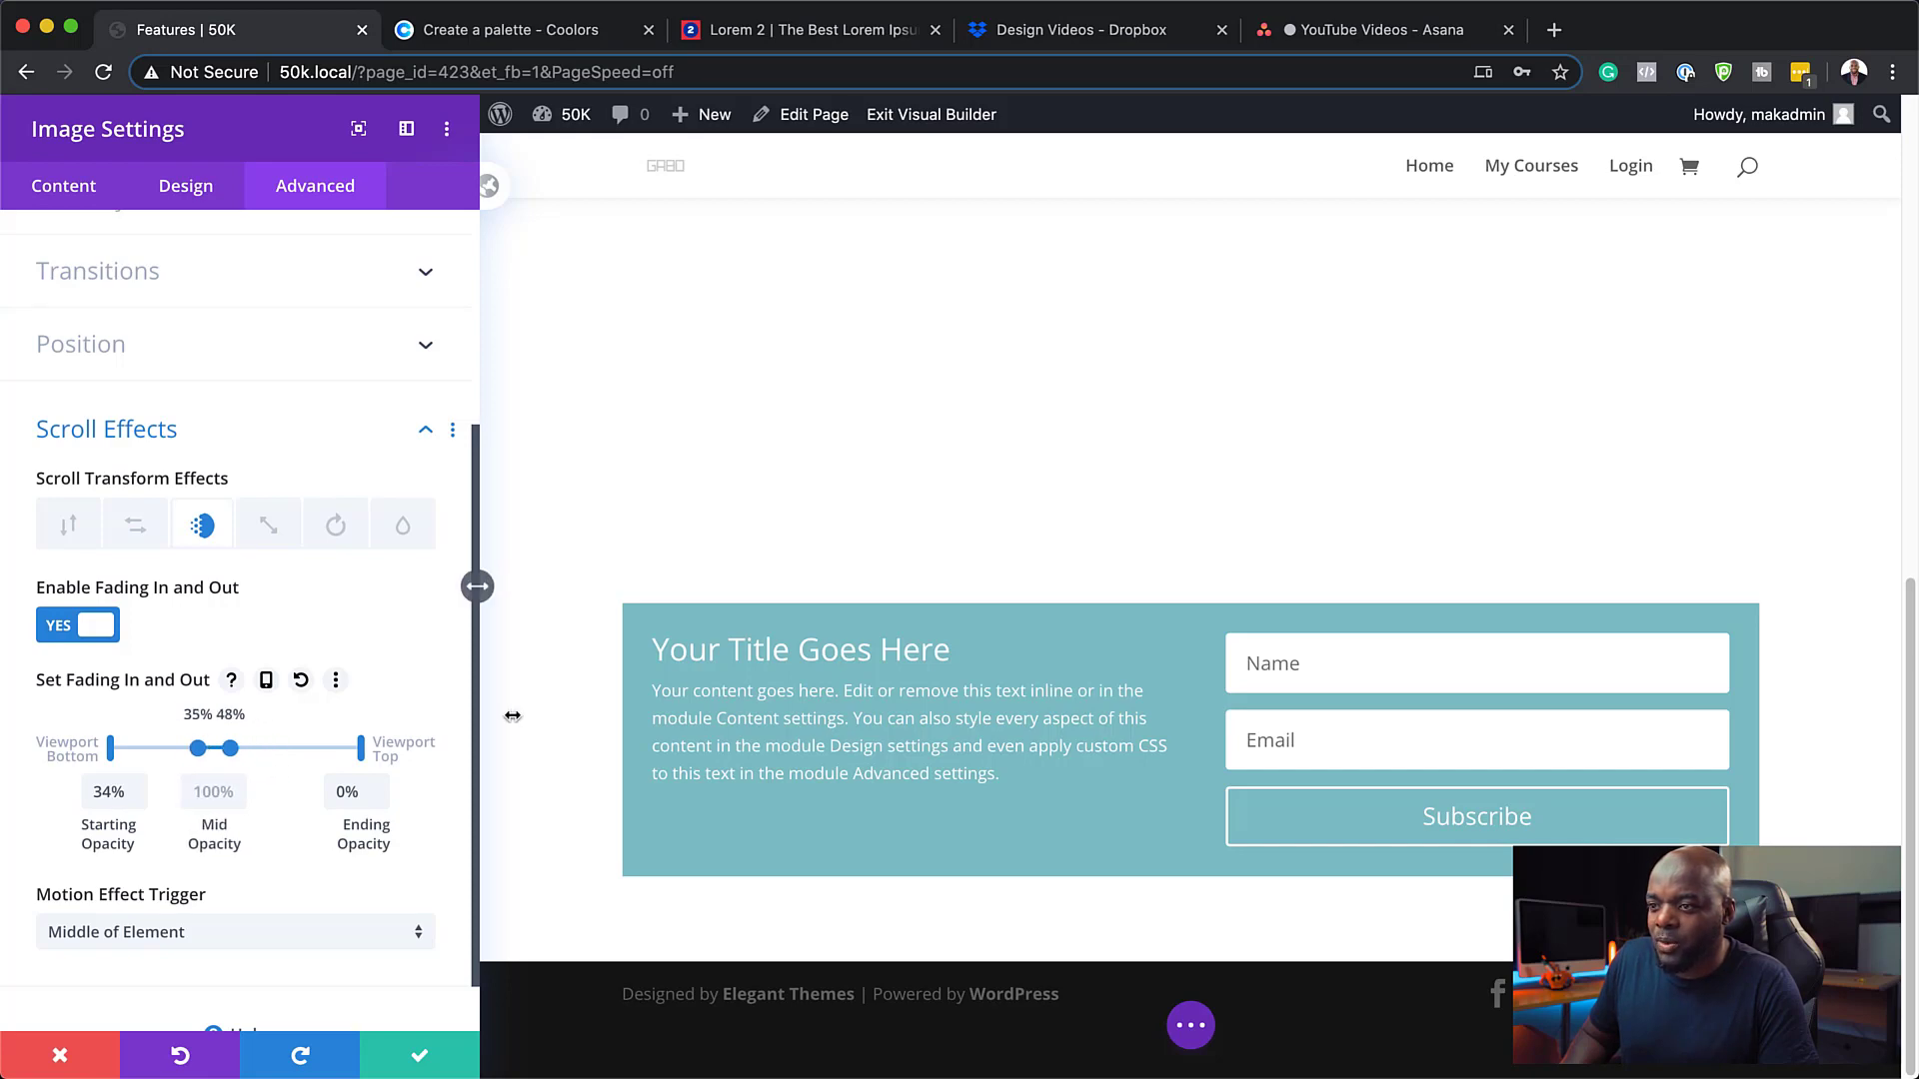
{"action": "scroll", "coordinate": [1002, 619], "scroll_direction": "up", "scroll_amount": 10}
{"action": "scroll", "coordinate": [1003, 618], "scroll_direction": "down", "scroll_amount": 5}
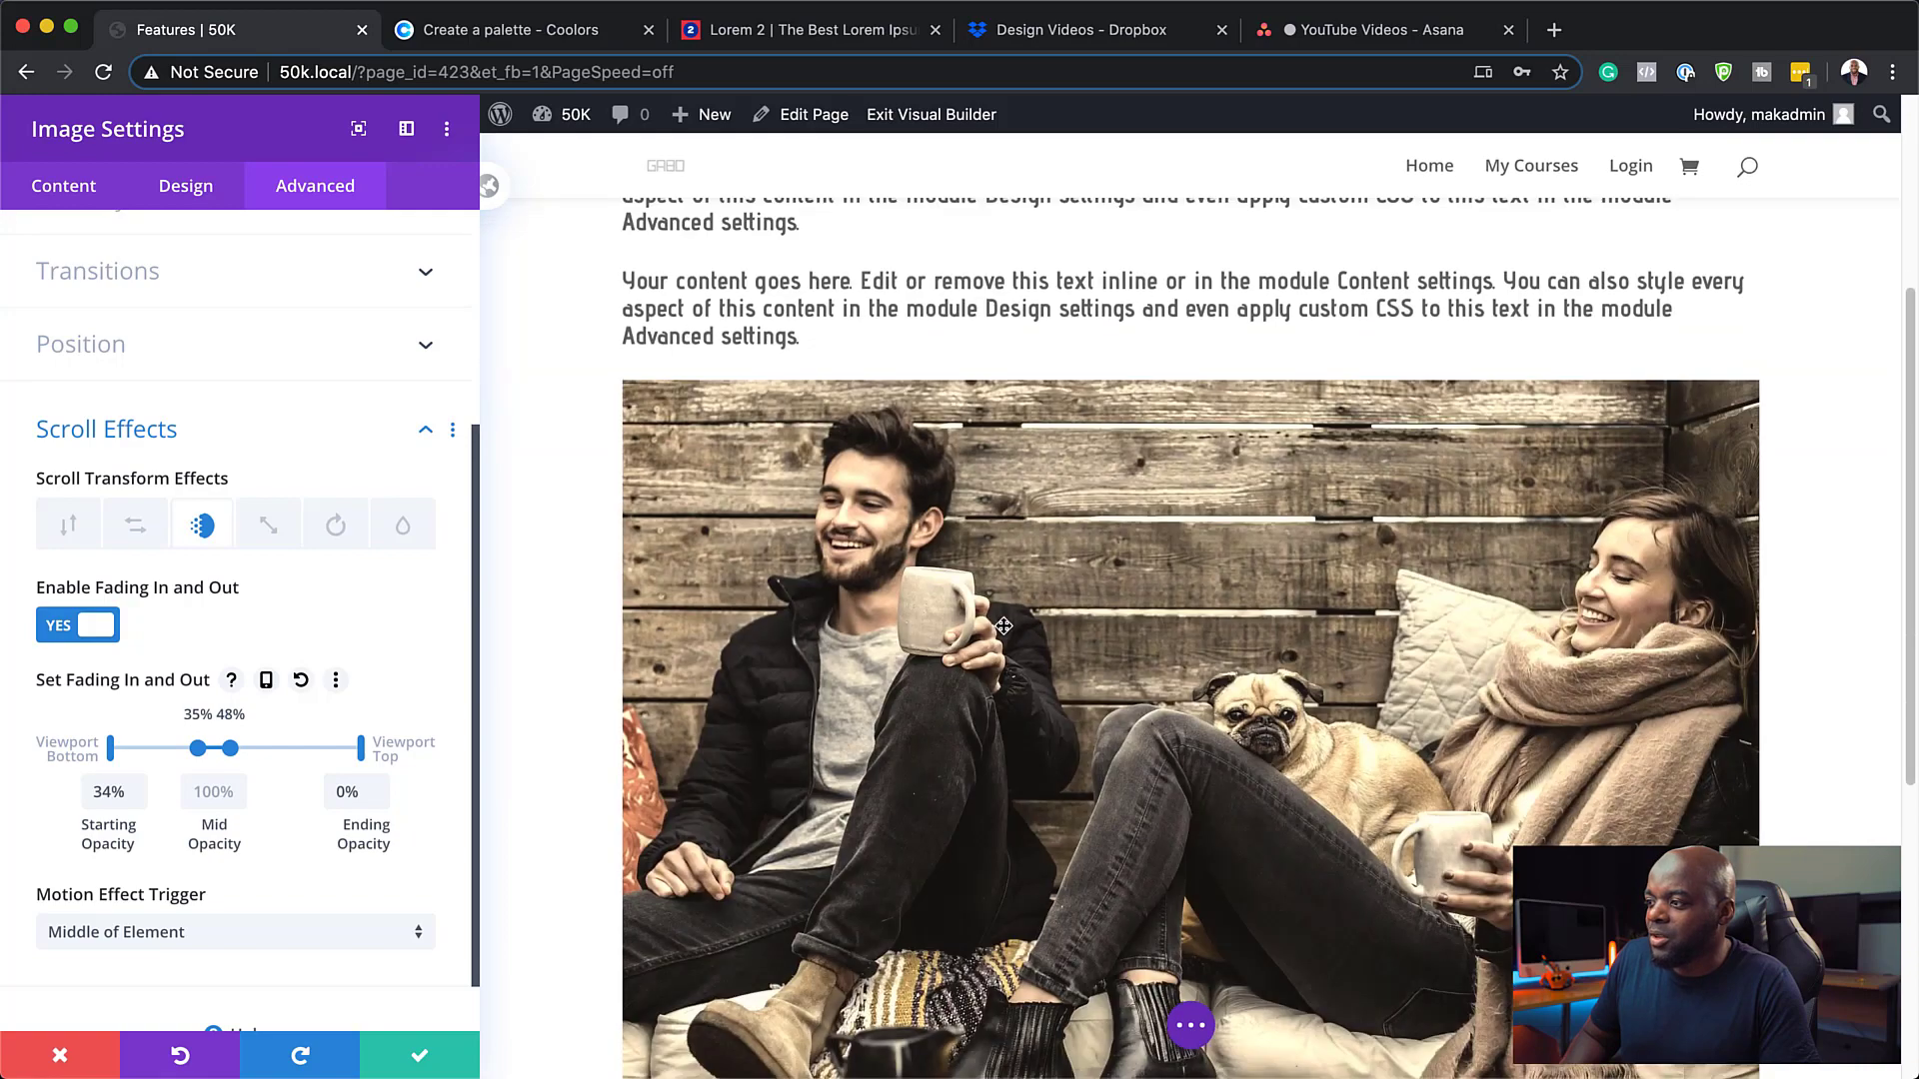
{"action": "scroll", "coordinate": [1004, 627], "scroll_direction": "down", "scroll_amount": 3}
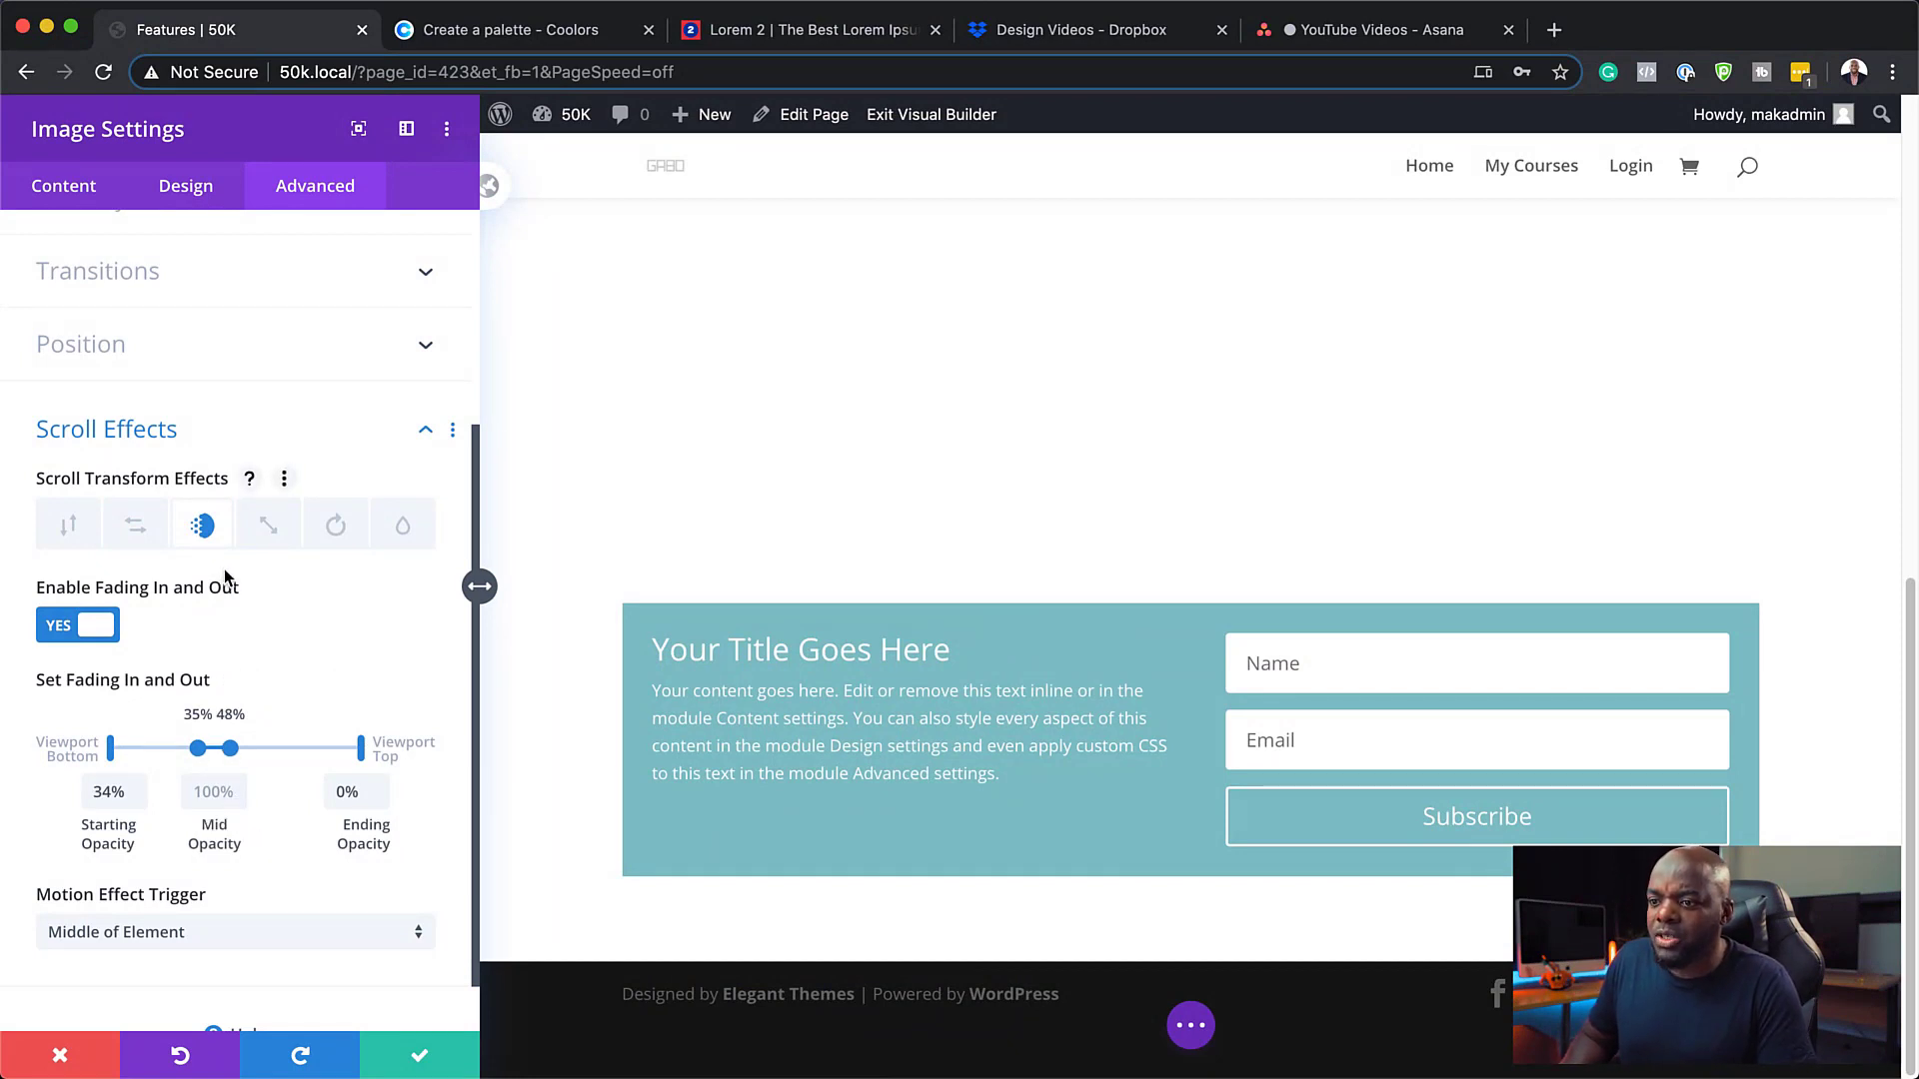
Enable scaling up and down for the image with 60% starting and ending scale, and preview the effect while scrolling
{"action": "left_click", "coordinate": [271, 525]}
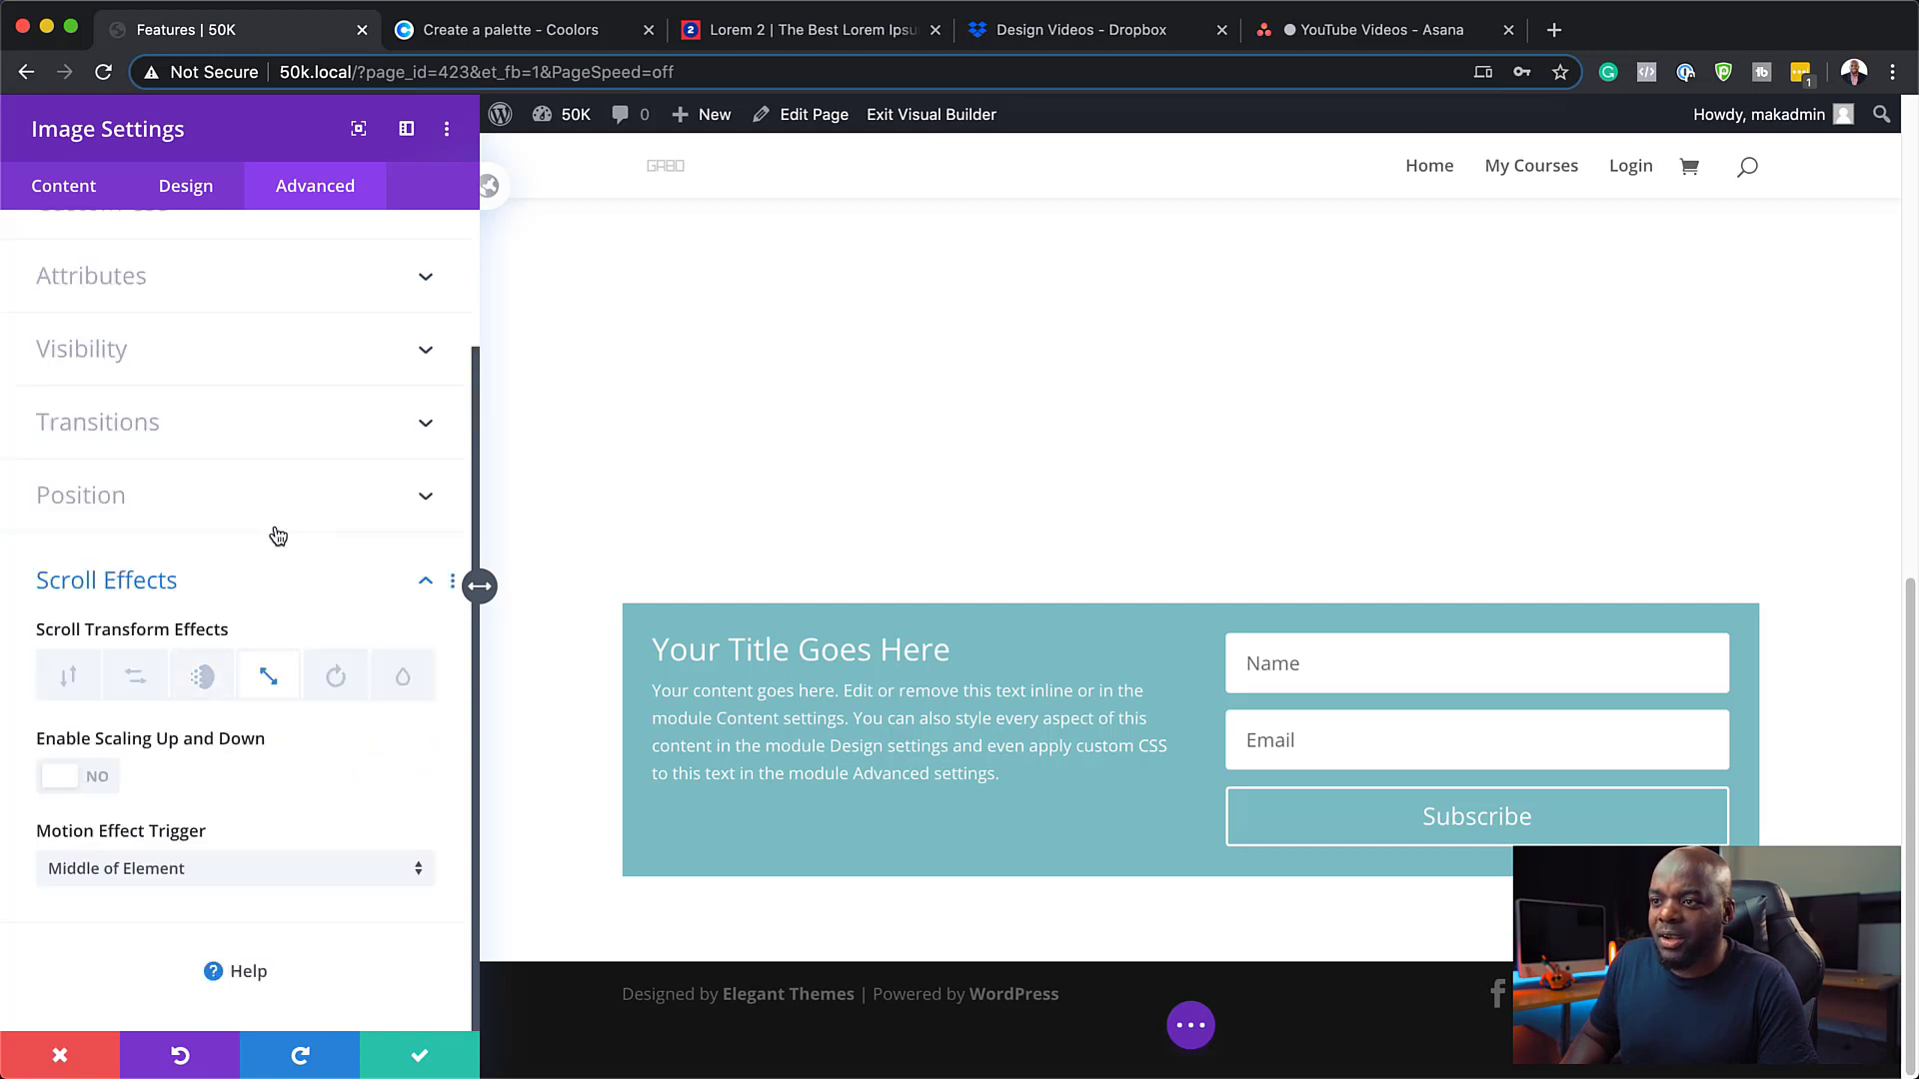
{"action": "left_click", "coordinate": [88, 779]}
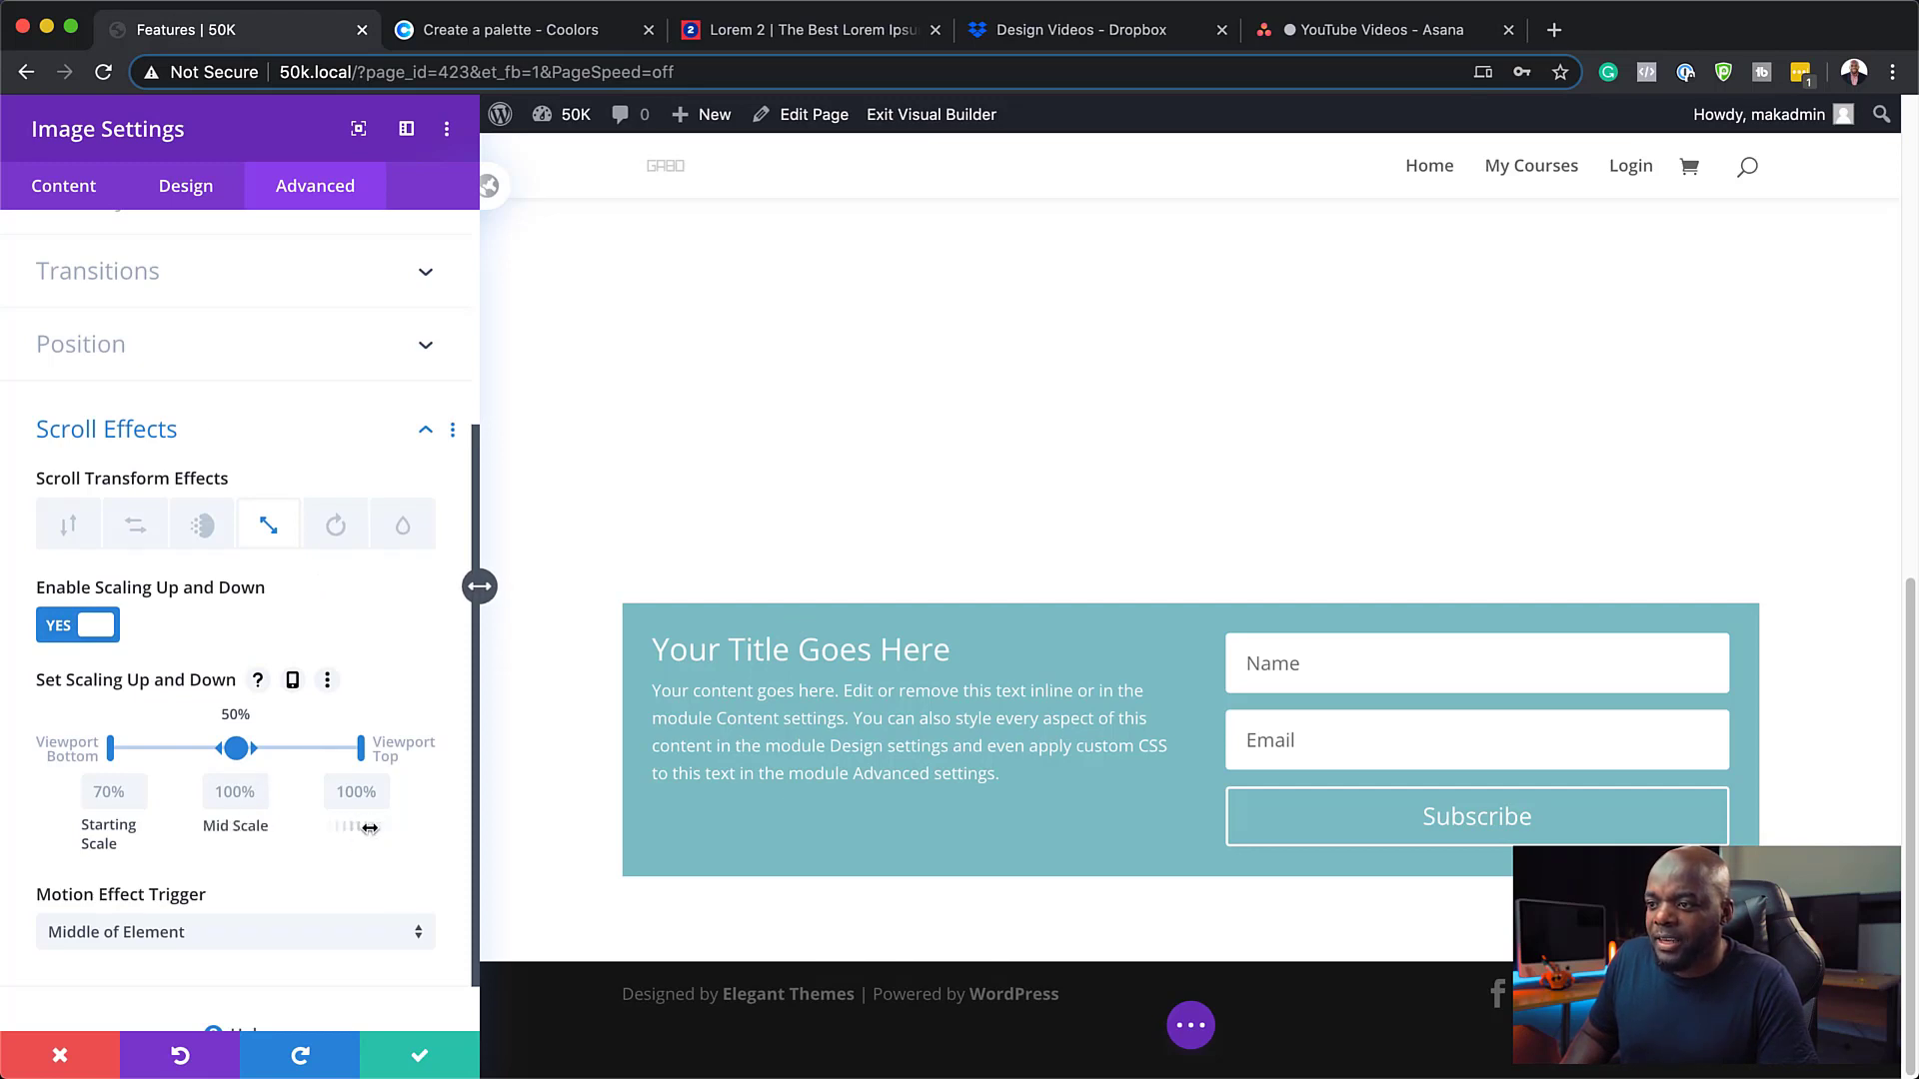
{"action": "left_click_drag", "start_coordinate": [367, 830], "coordinate": [342, 831]}
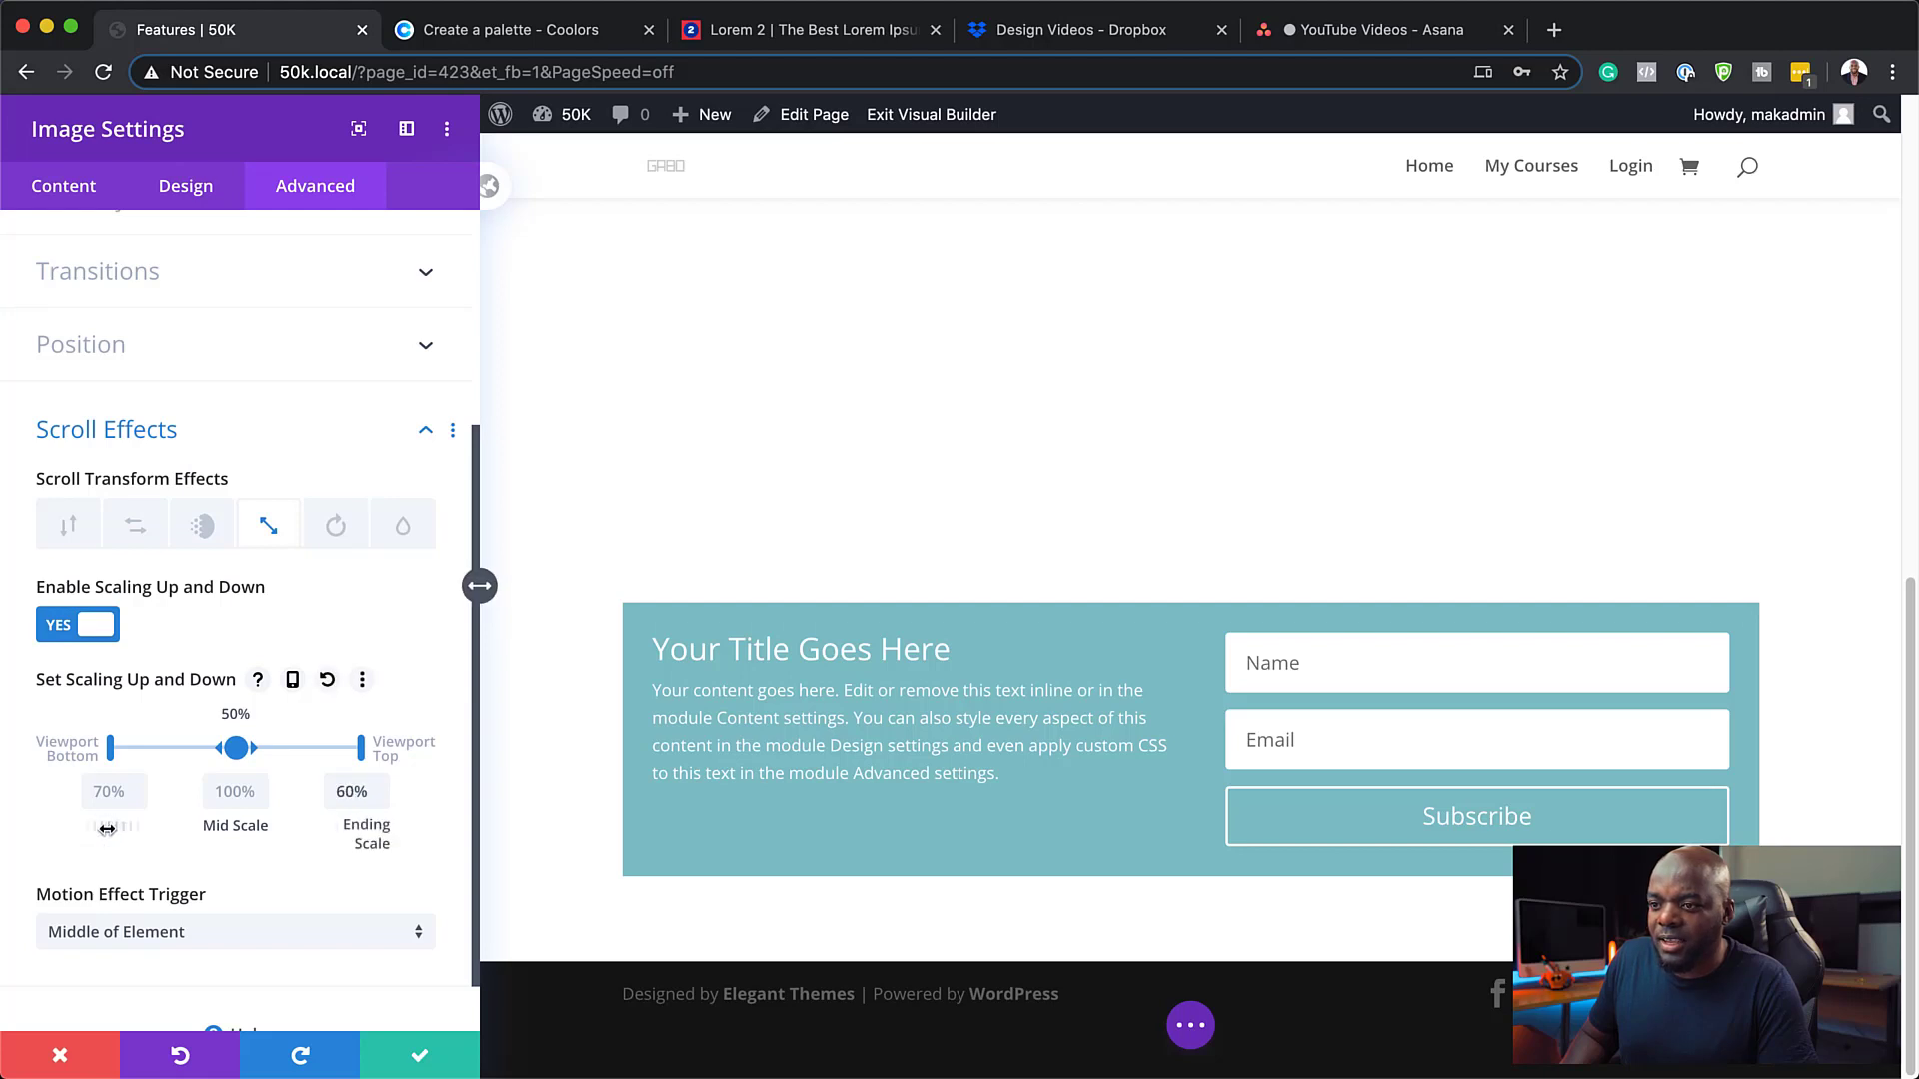
{"action": "left_click", "coordinate": [112, 797]}
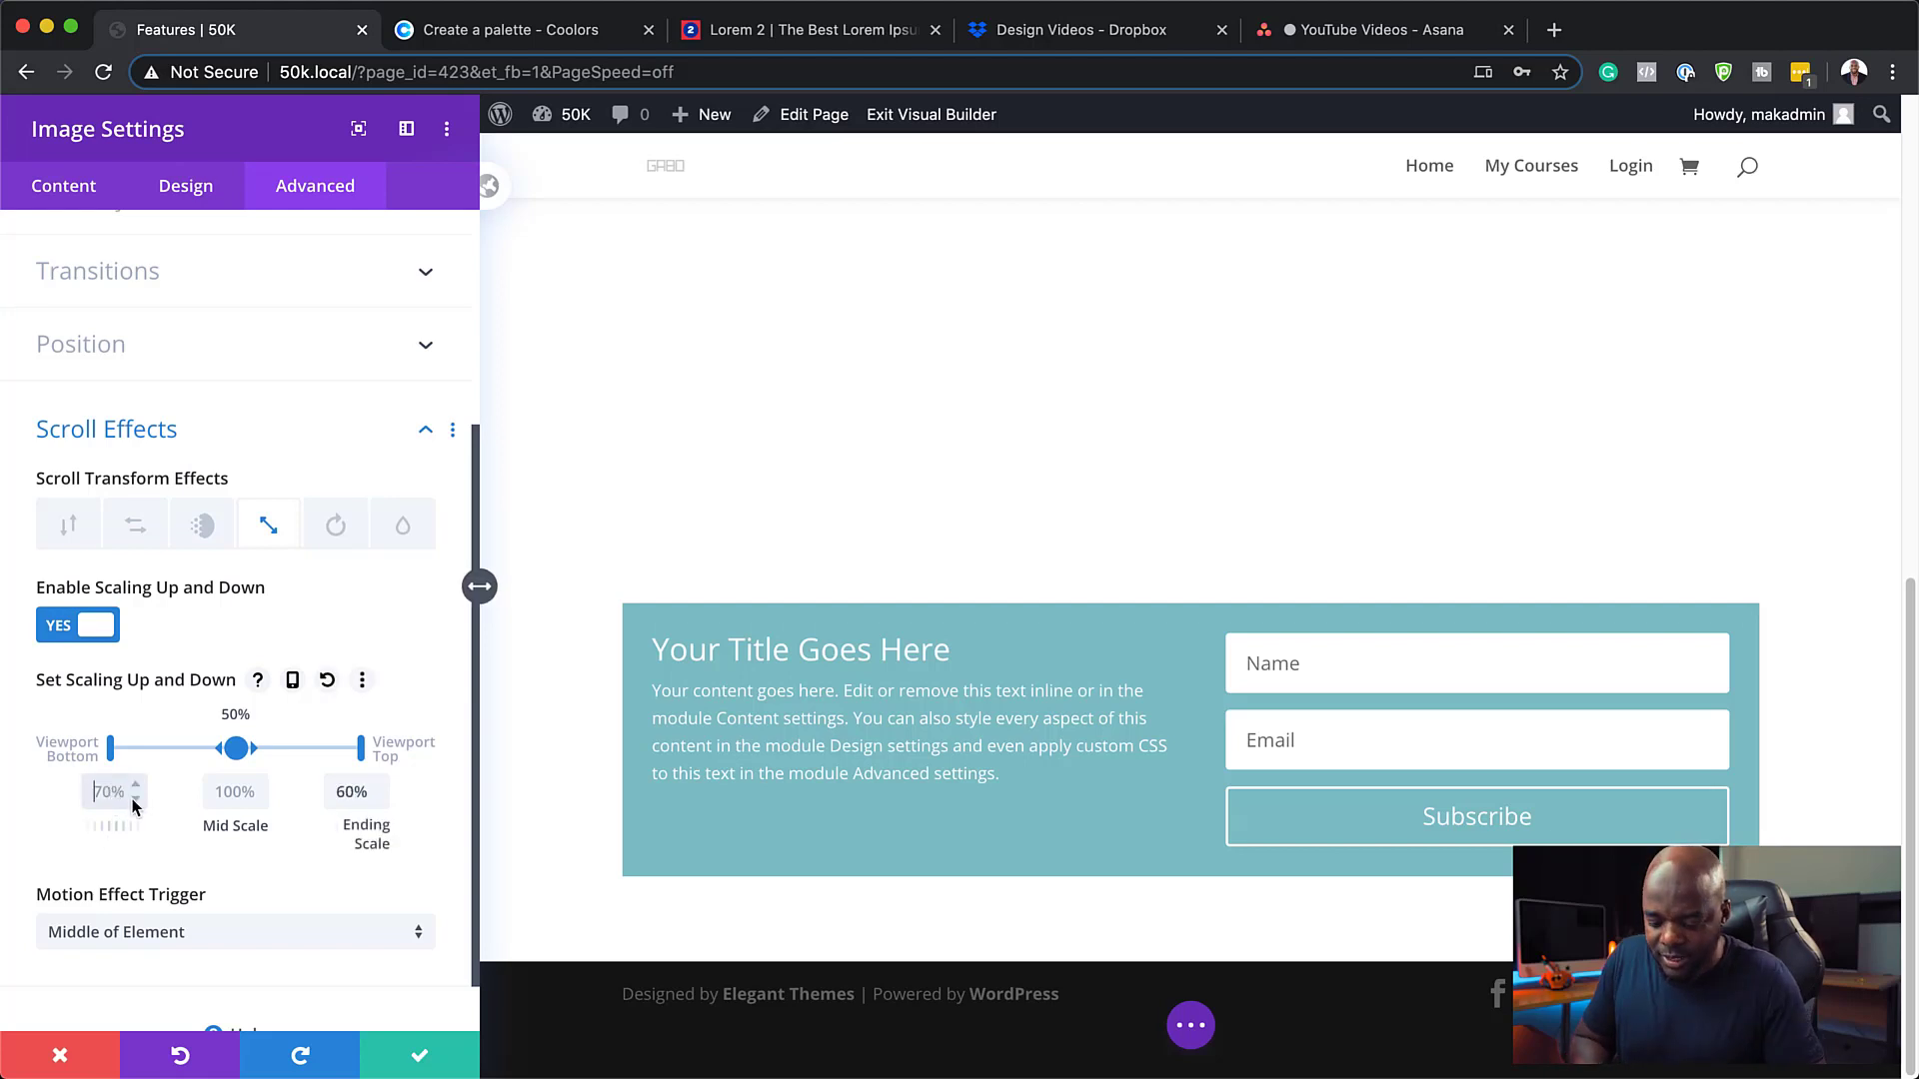
{"action": "type", "text": "60"}
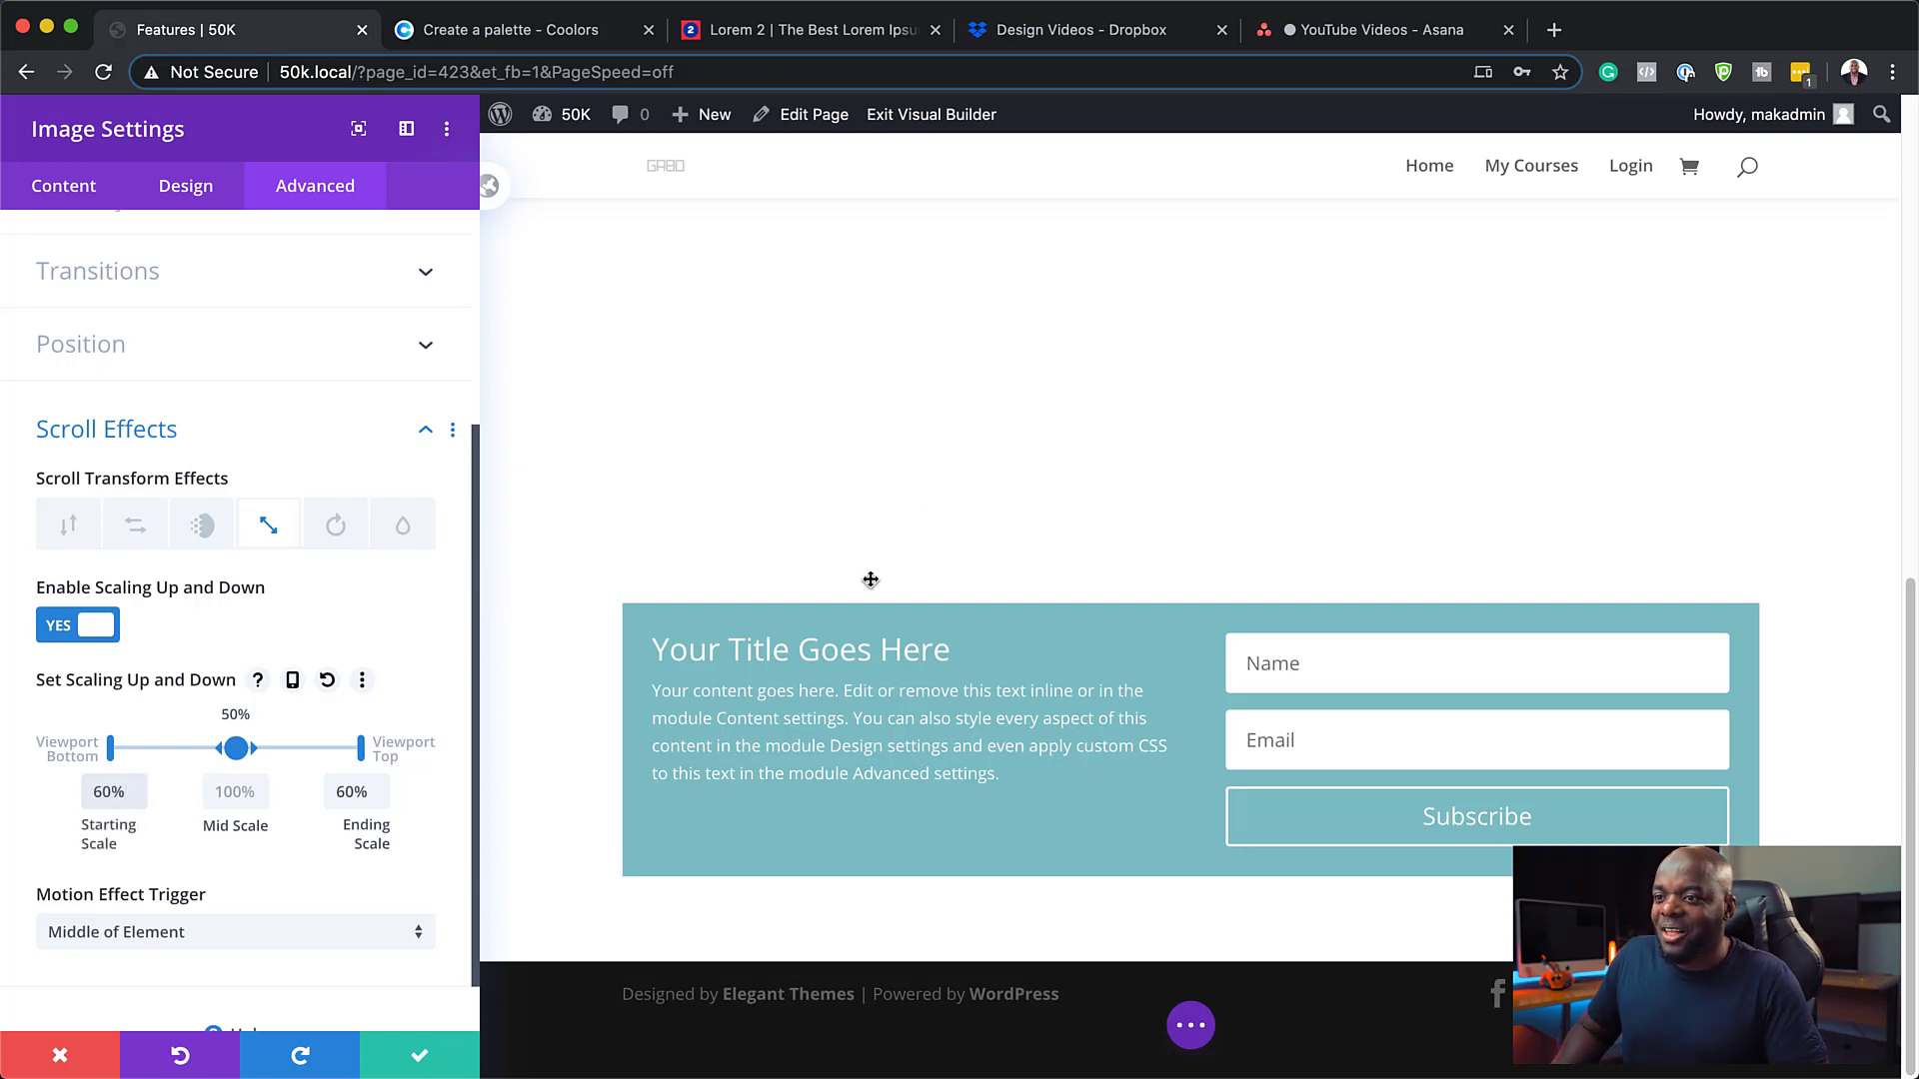
{"action": "scroll", "coordinate": [1249, 440], "scroll_direction": "up", "scroll_amount": 10}
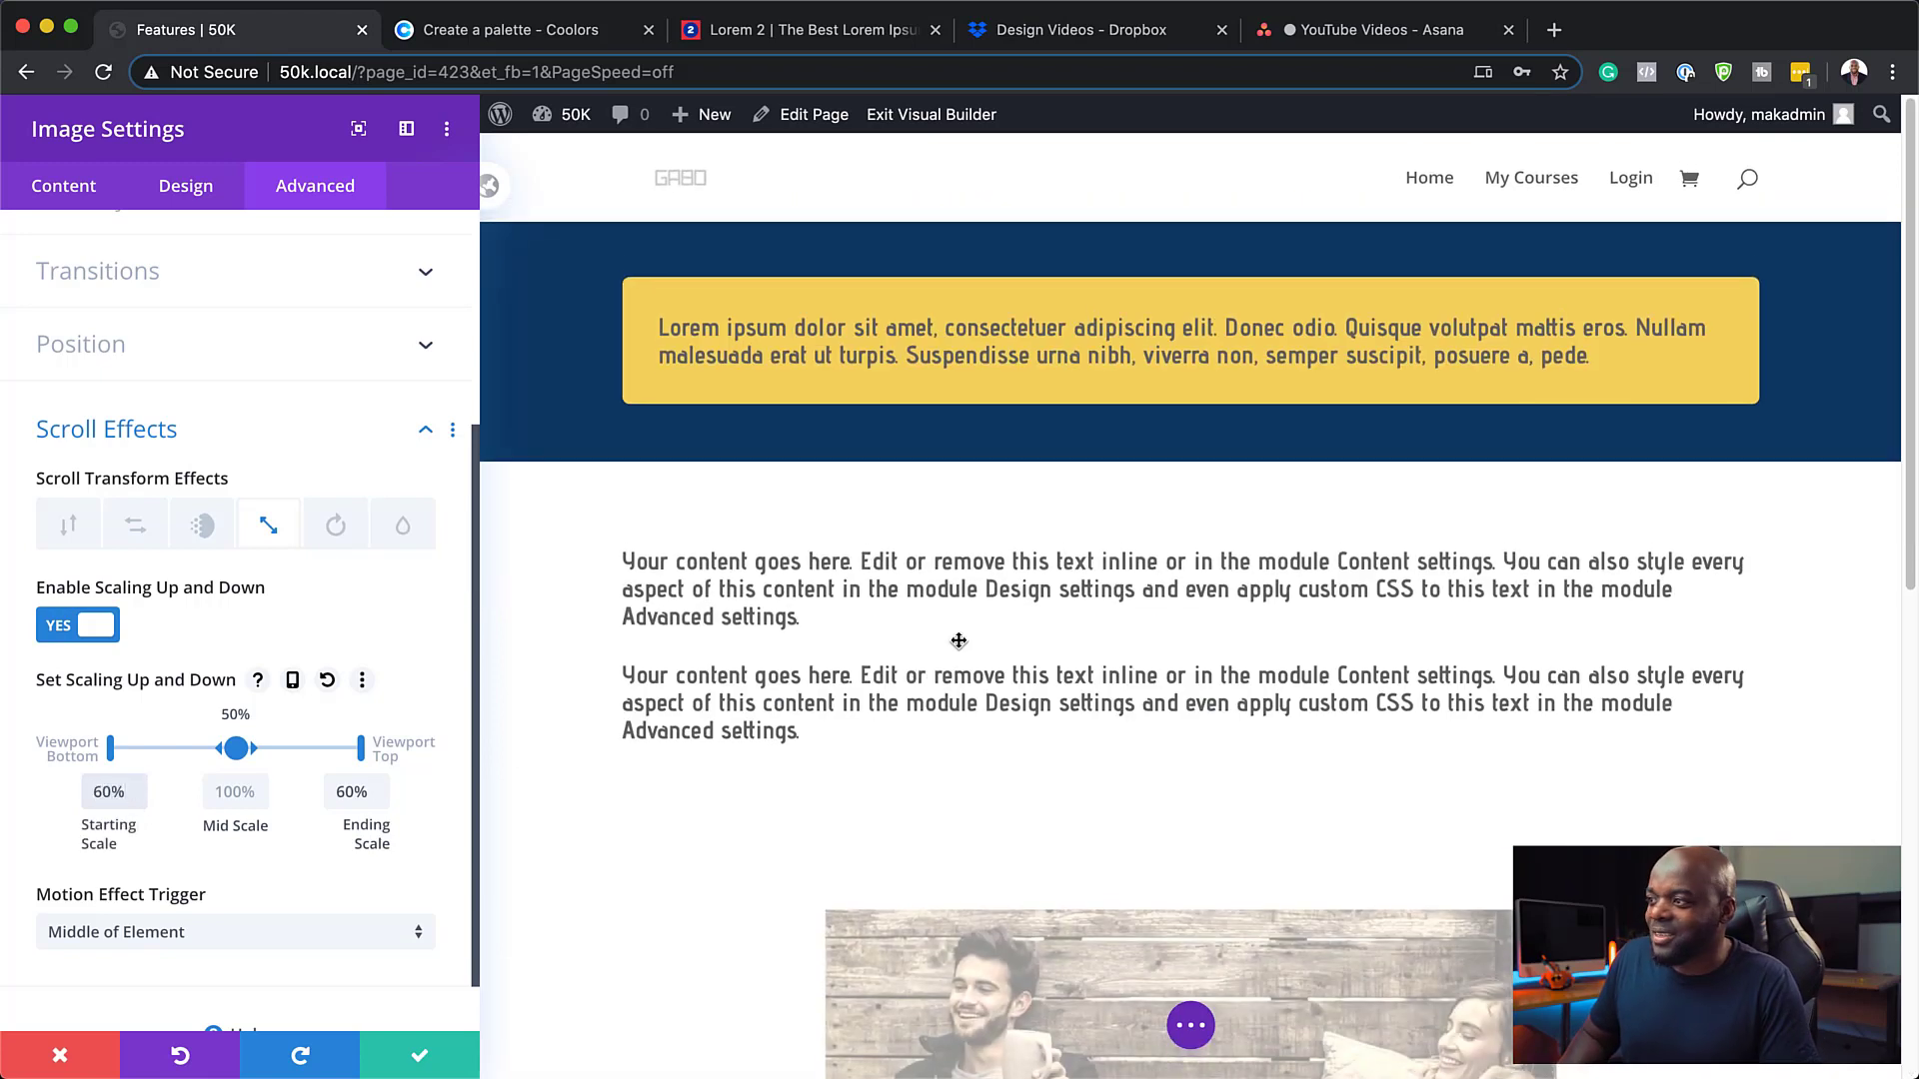
{"action": "scroll", "coordinate": [1105, 504], "scroll_direction": "down", "scroll_amount": 2}
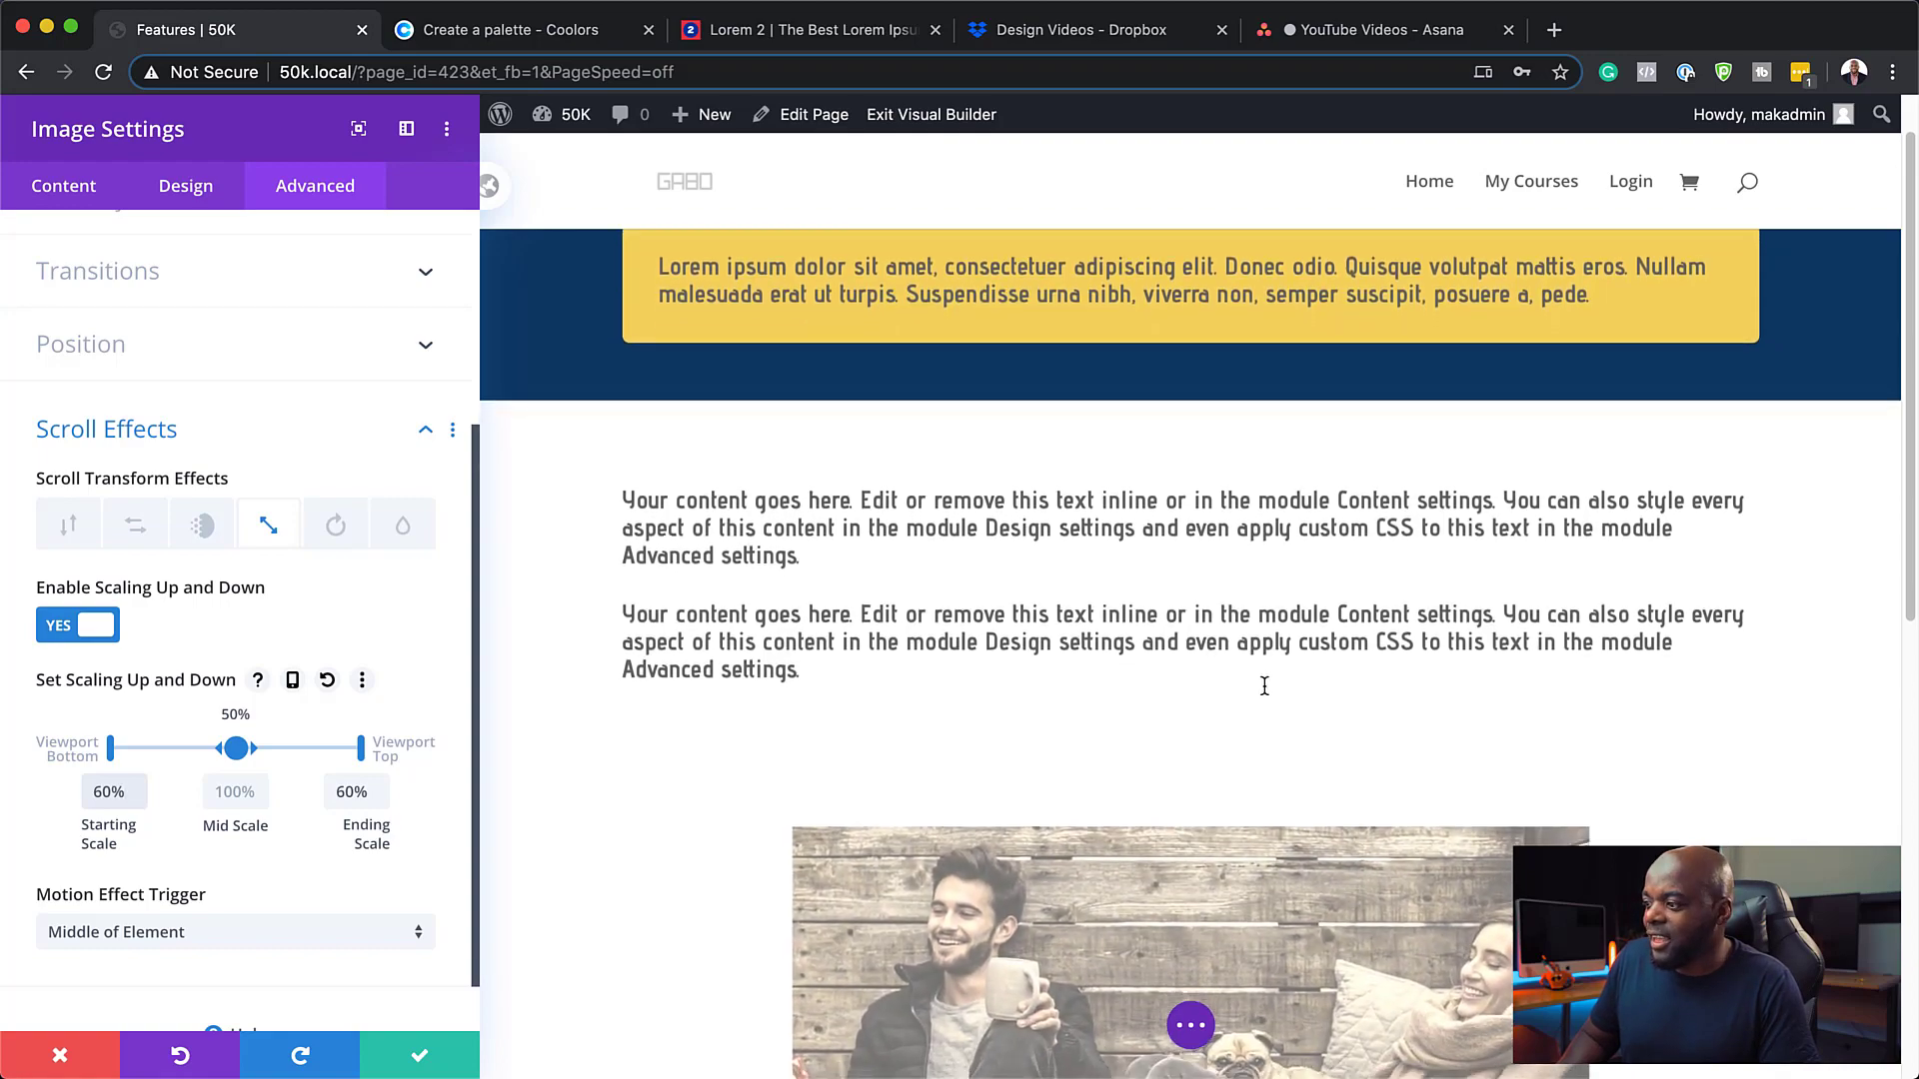
{"action": "scroll", "coordinate": [1261, 689], "scroll_direction": "down", "scroll_amount": 5}
{"action": "scroll", "coordinate": [1262, 686], "scroll_direction": "down", "scroll_amount": 8}
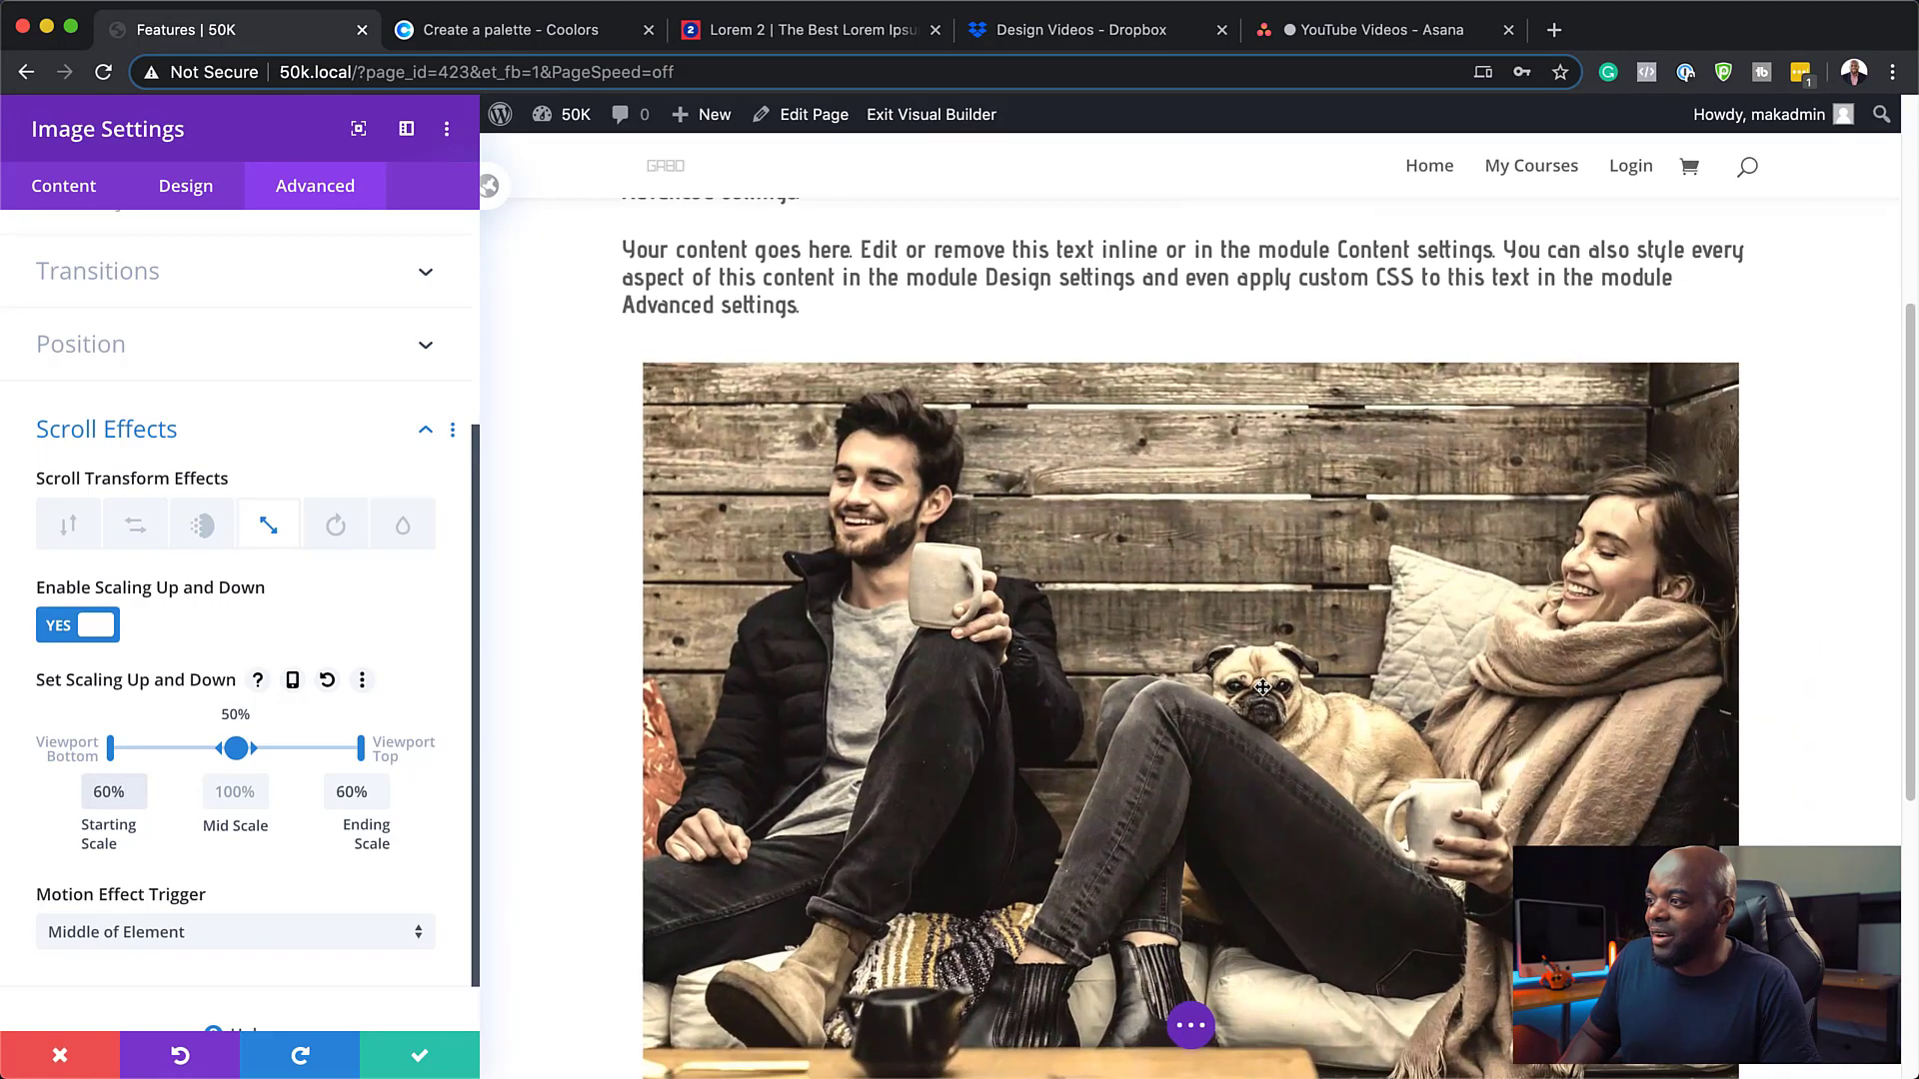
{"action": "scroll", "coordinate": [1261, 687], "scroll_direction": "down", "scroll_amount": 8}
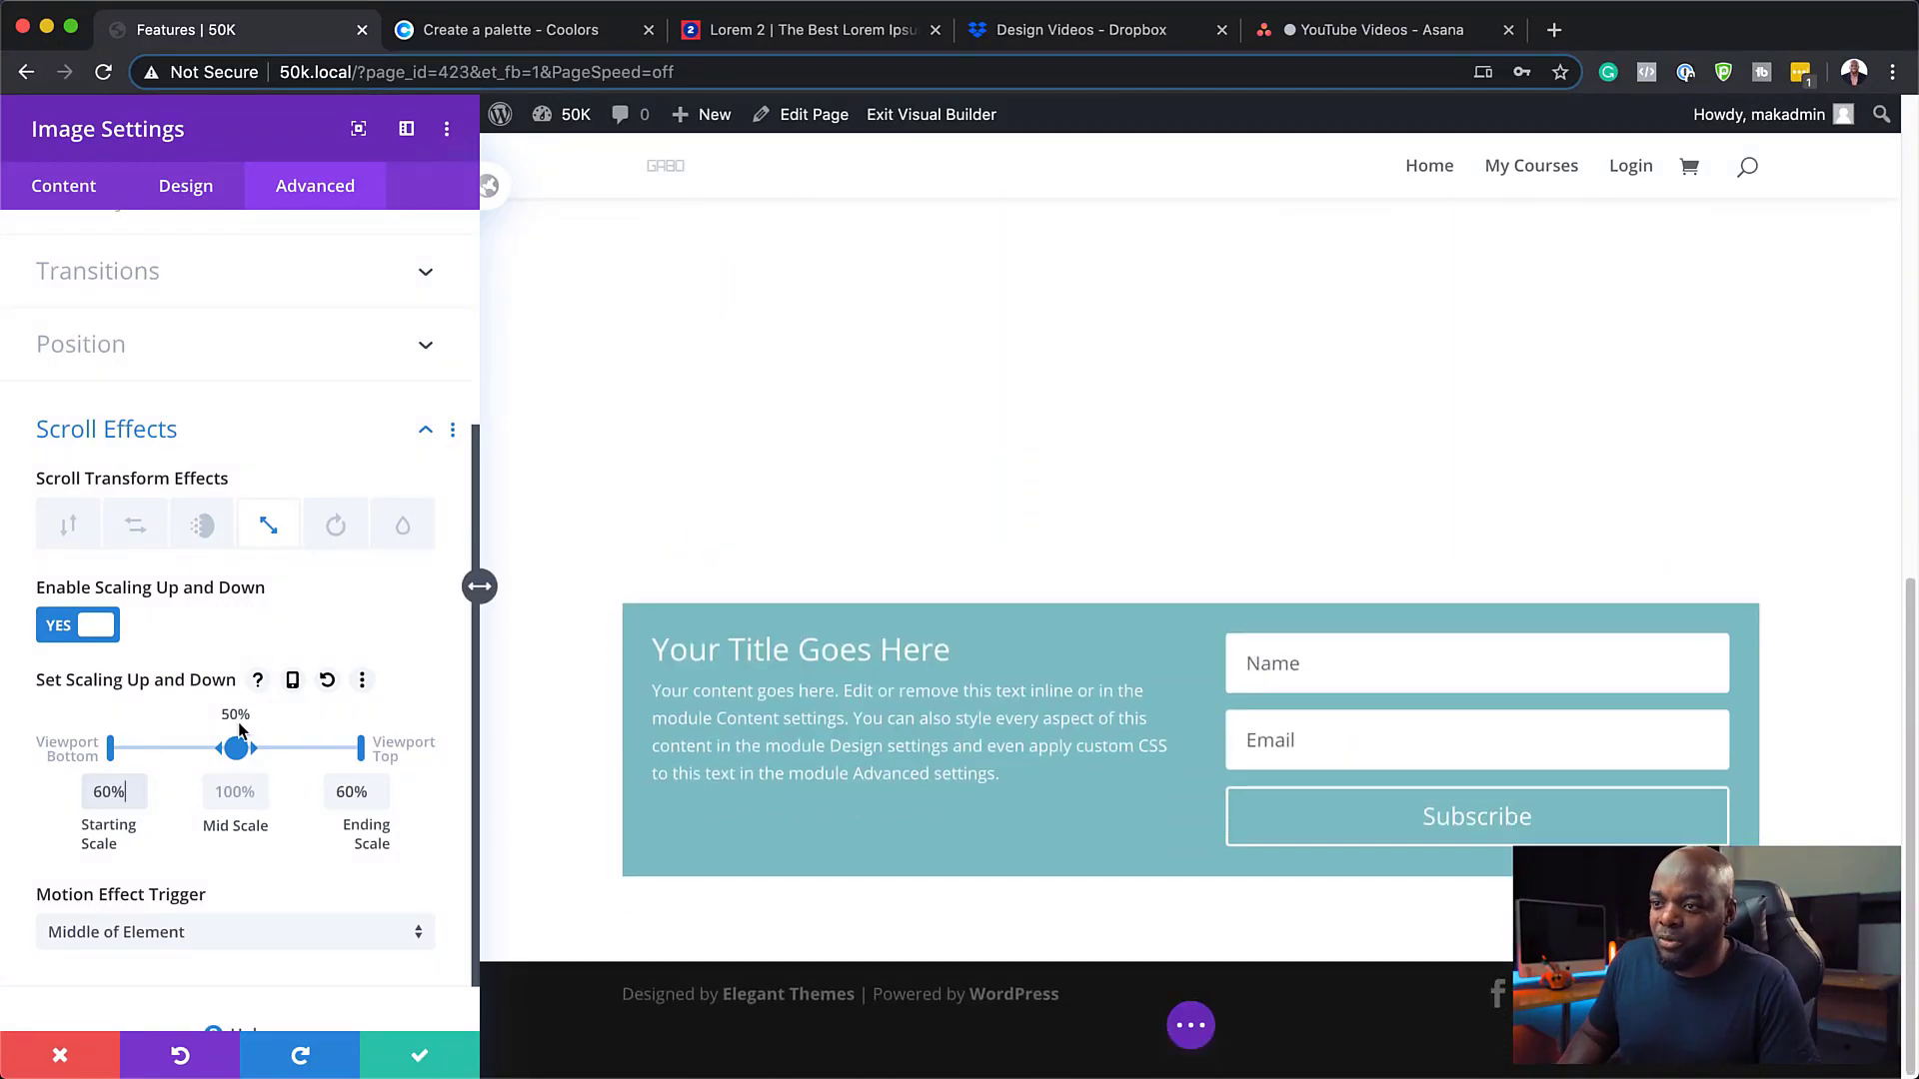
Set the scaling effect's mid-scale range to 39%–66% of the viewport, preview the scroll, and save the image settings
{"action": "mouse_move", "coordinate": [256, 755]}
{"action": "left_mouse_down"}
{"action": "mouse_move", "coordinate": [208, 750]}
{"action": "mouse_move", "coordinate": [276, 752]}
{"action": "left_mouse_up"}
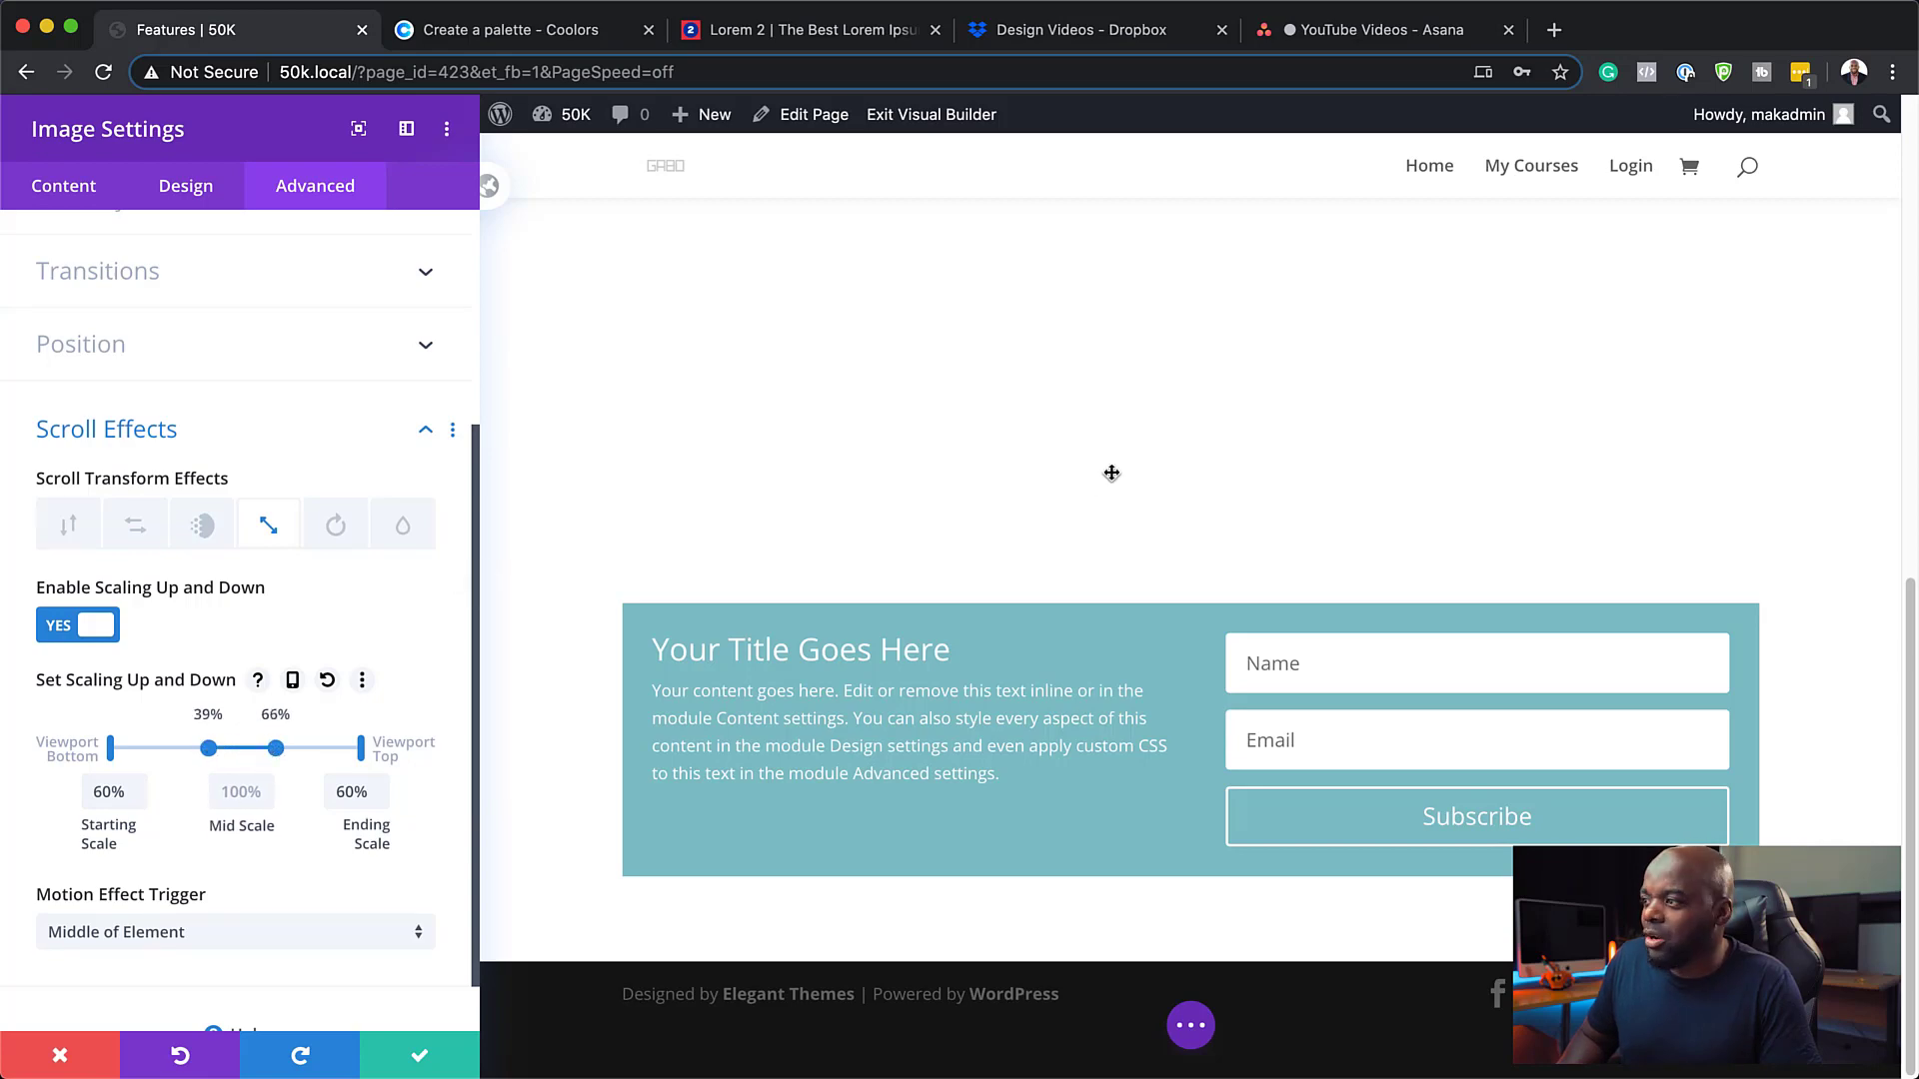
{"action": "scroll", "coordinate": [1111, 473], "scroll_direction": "up", "scroll_amount": 10}
{"action": "scroll", "coordinate": [1111, 473], "scroll_direction": "down", "scroll_amount": 5}
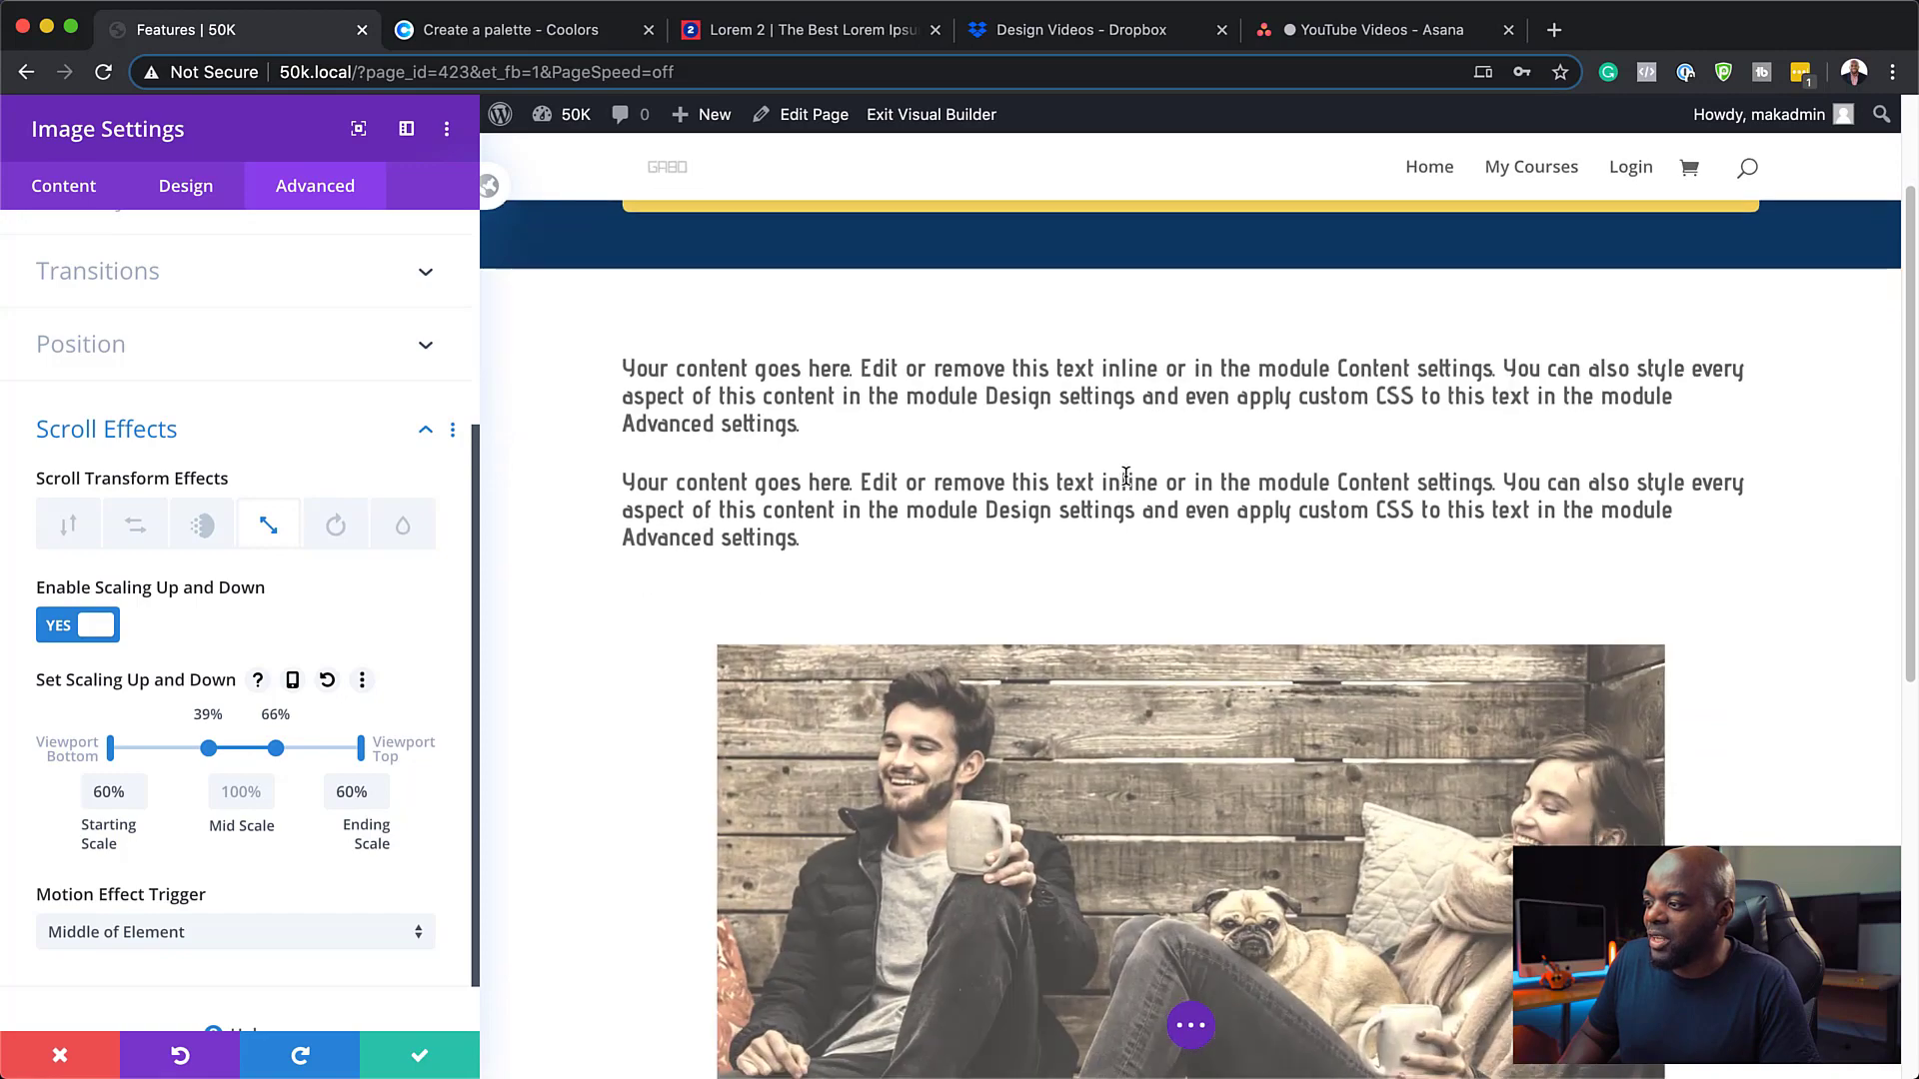
{"action": "scroll", "coordinate": [1125, 476], "scroll_direction": "down", "scroll_amount": 6}
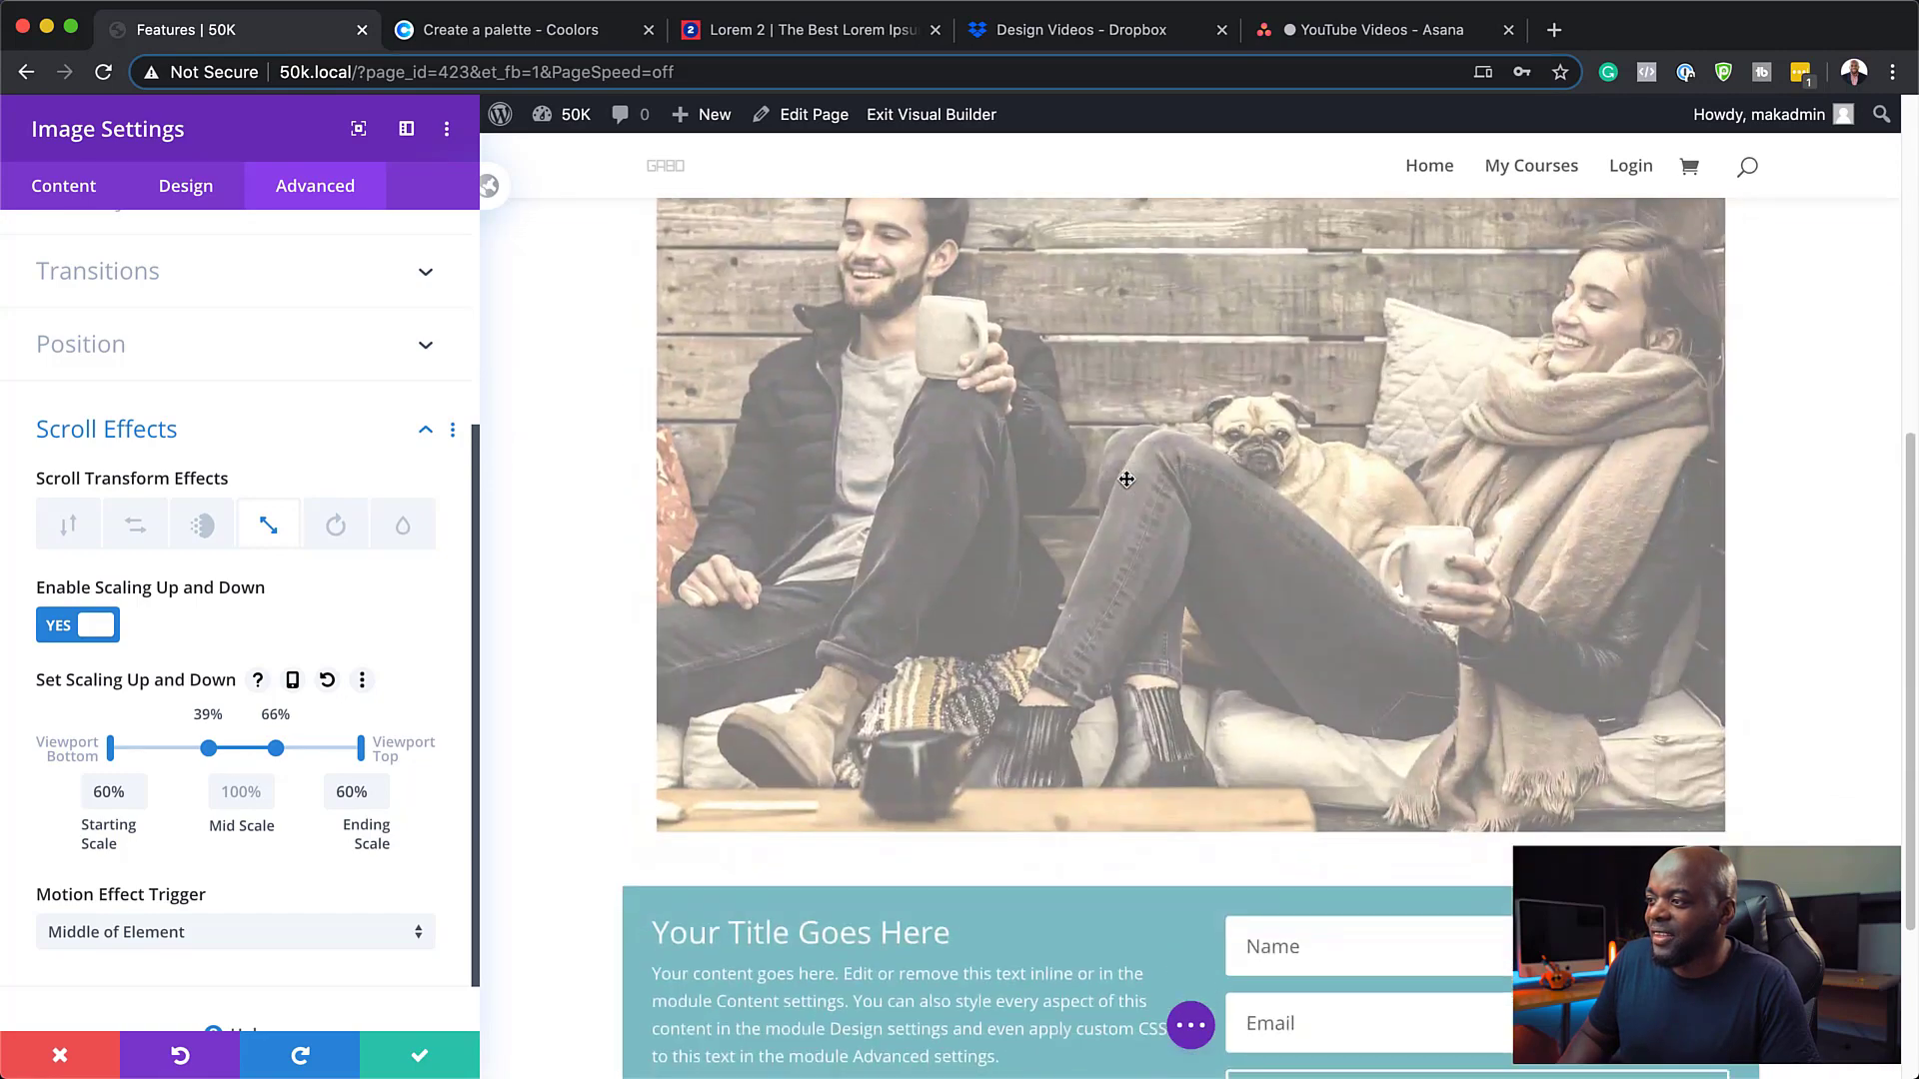
{"action": "scroll", "coordinate": [1125, 483], "scroll_direction": "down", "scroll_amount": 2}
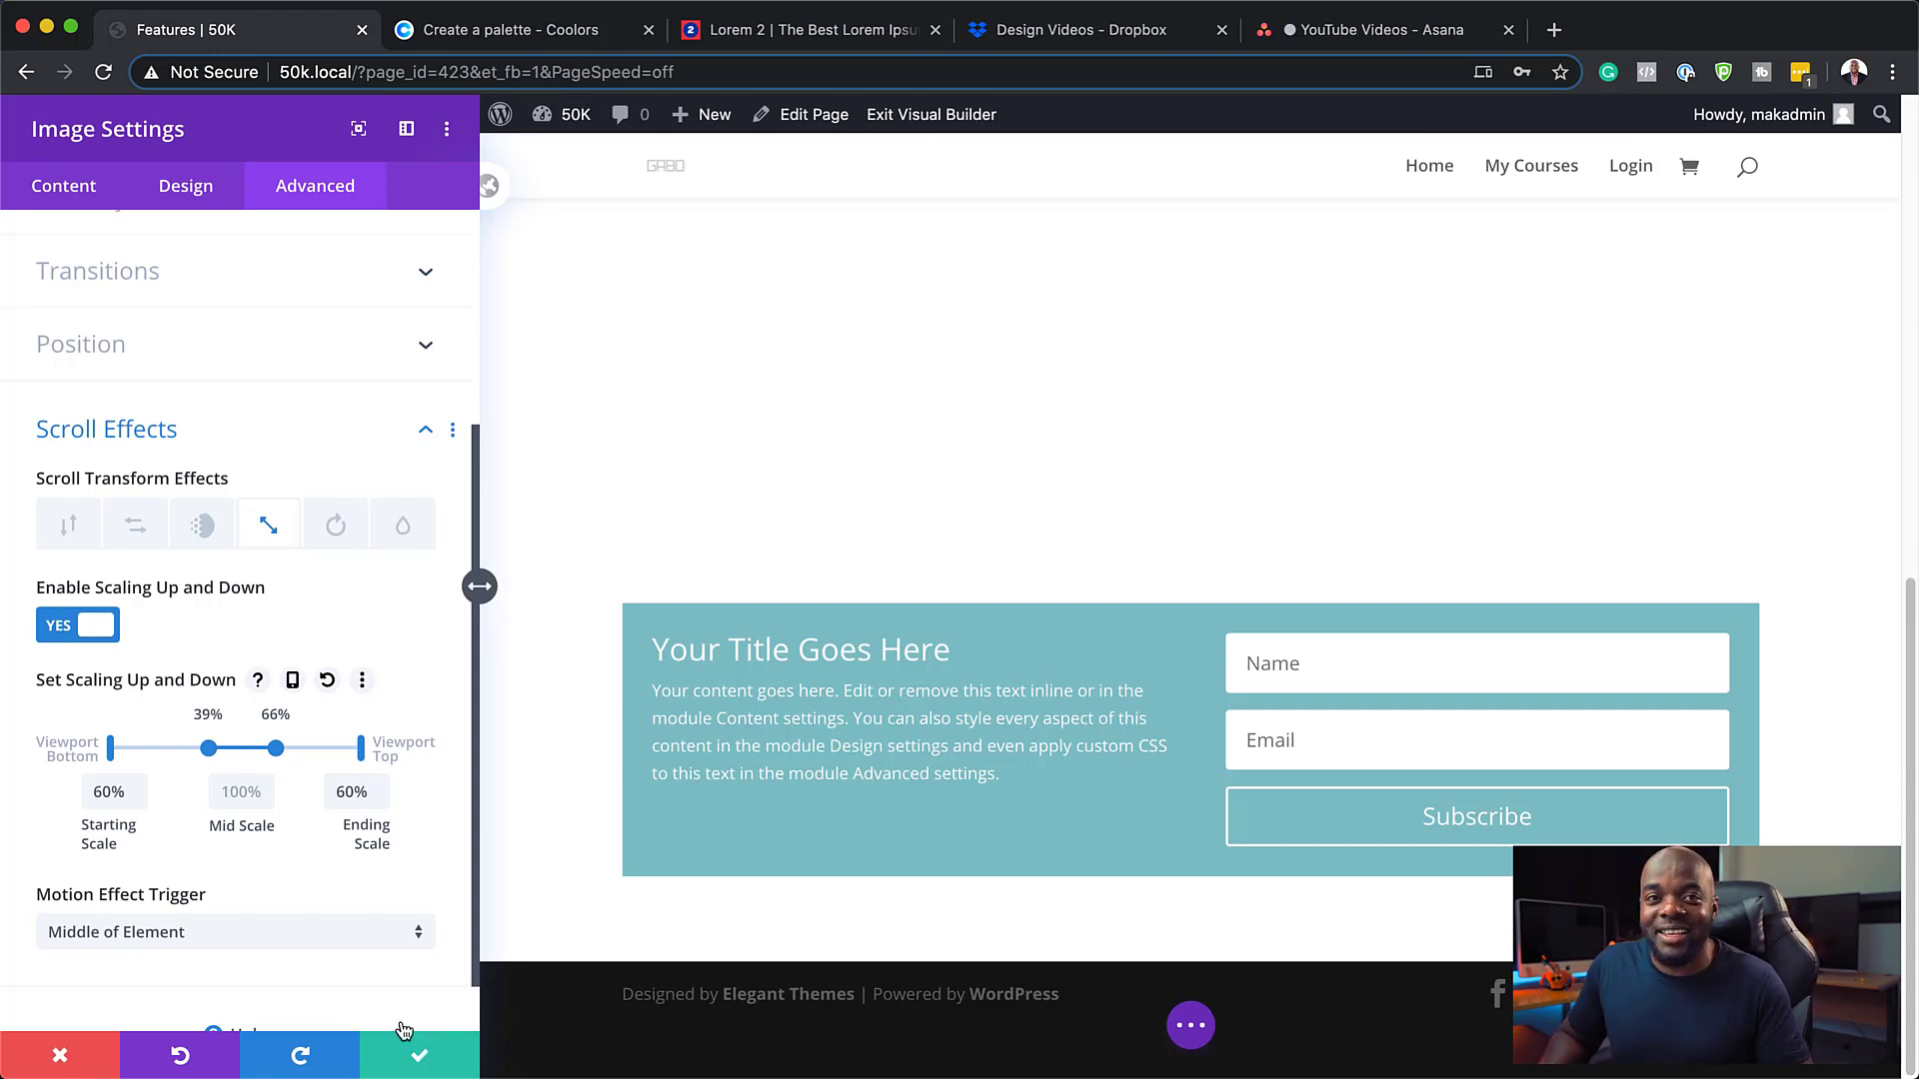
{"action": "left_click", "coordinate": [425, 1057]}
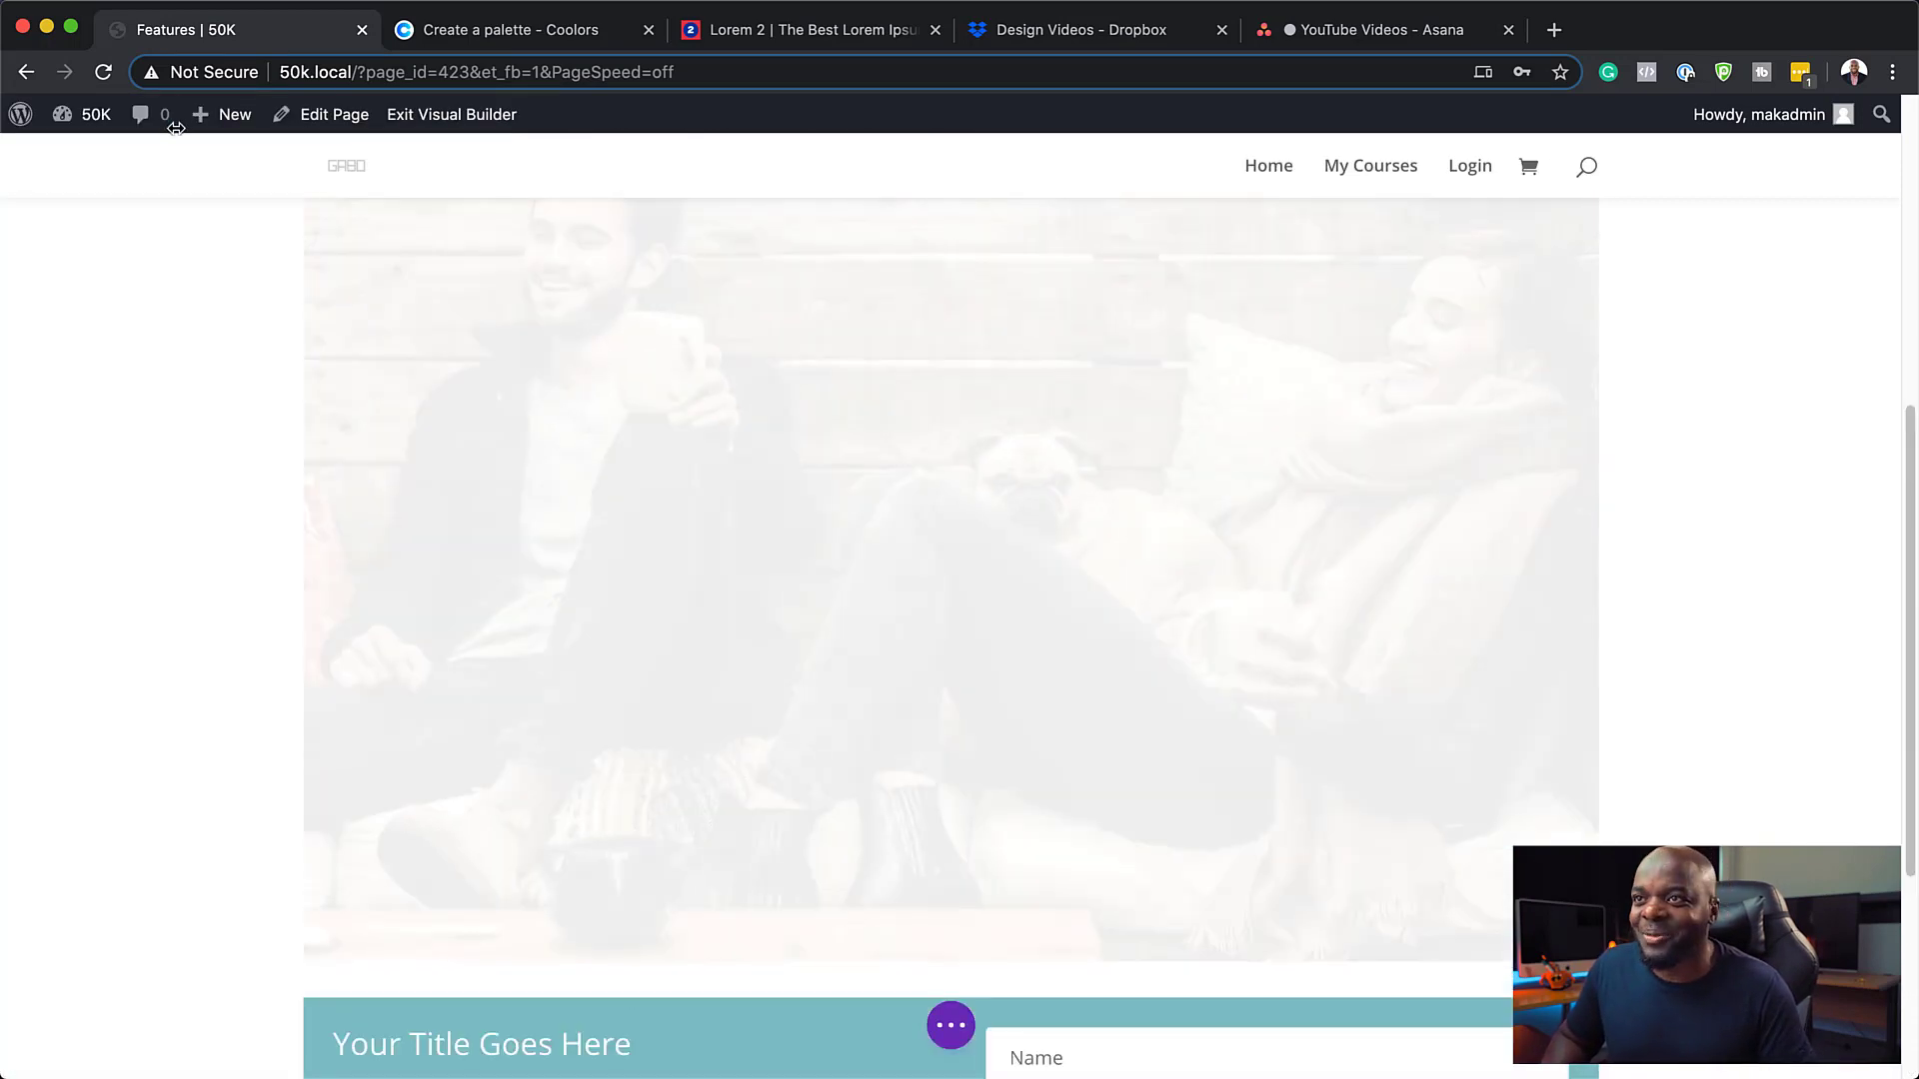
Leave the Features page for the dashboard, discarding unsaved builder changes, and open the Divi Theme Builder
{"action": "mouse_move", "coordinate": [117, 122]}
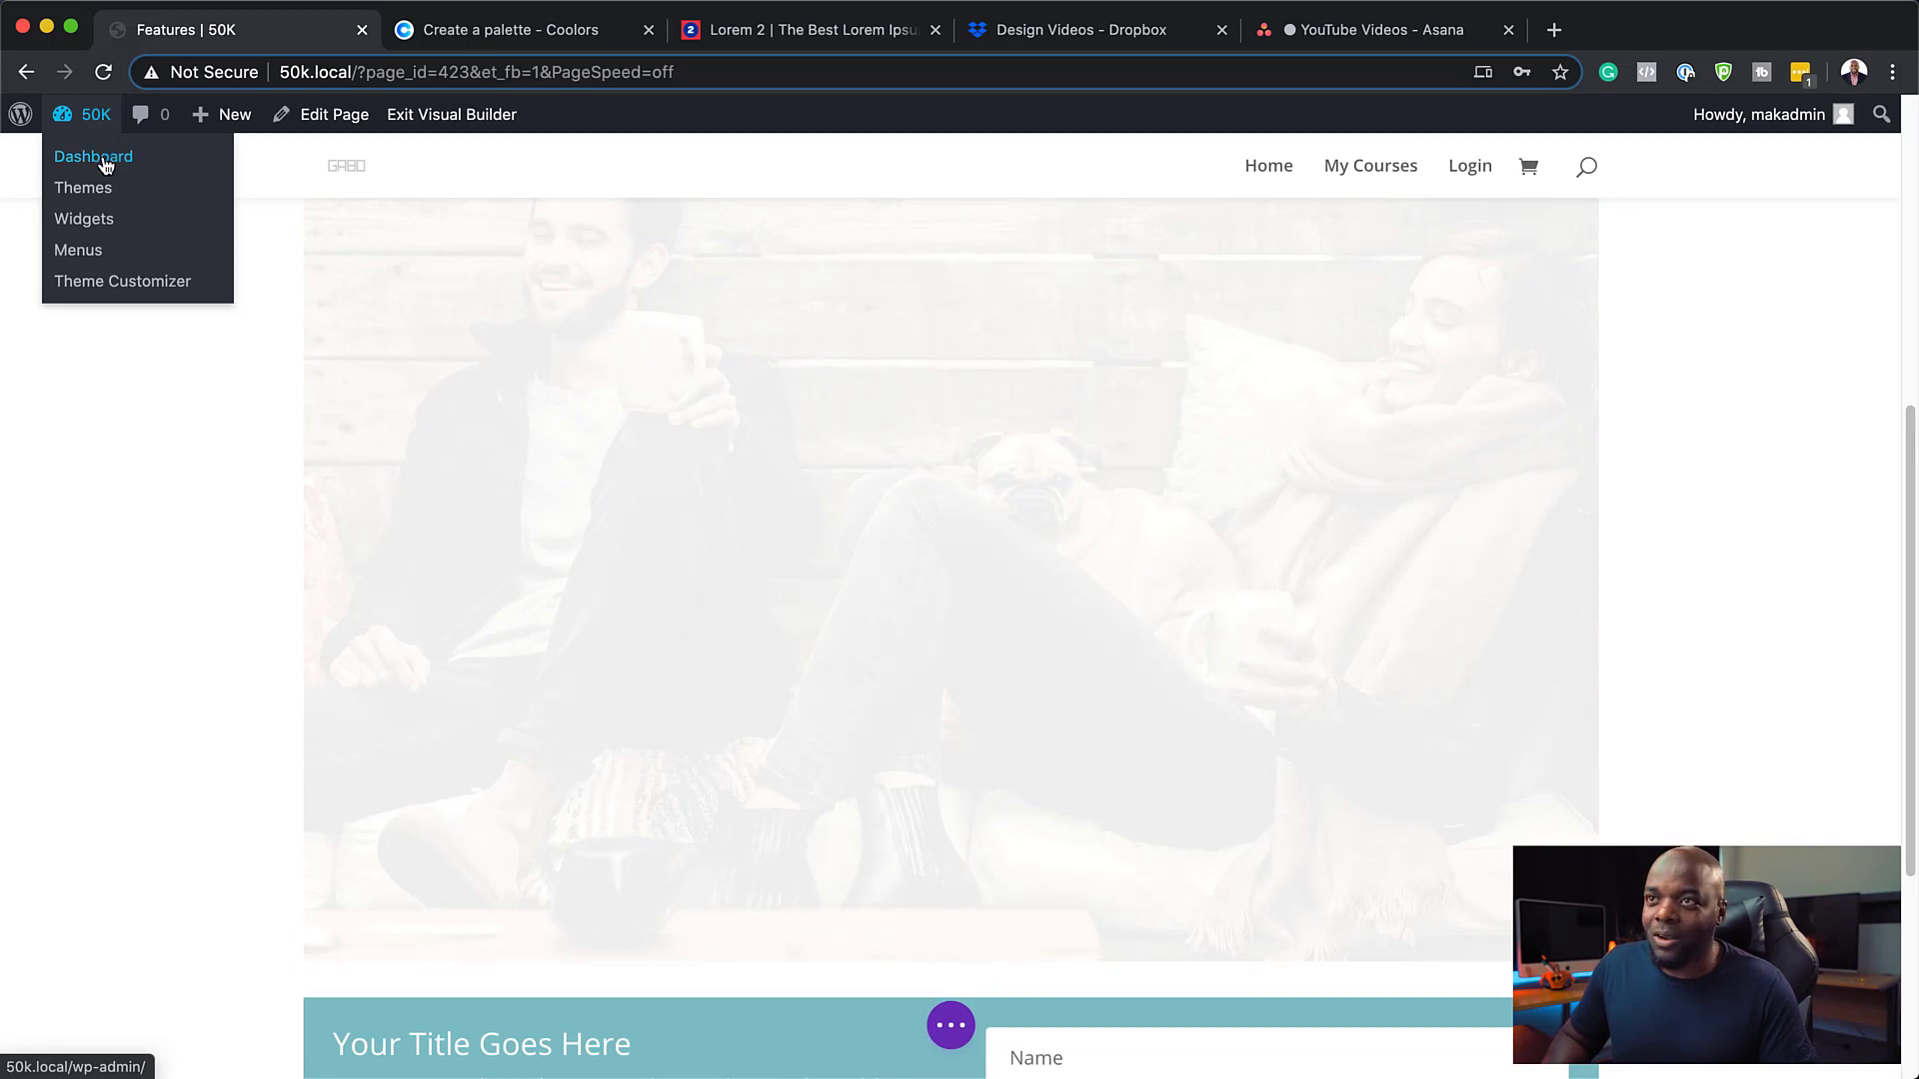
{"action": "left_click", "coordinate": [104, 158]}
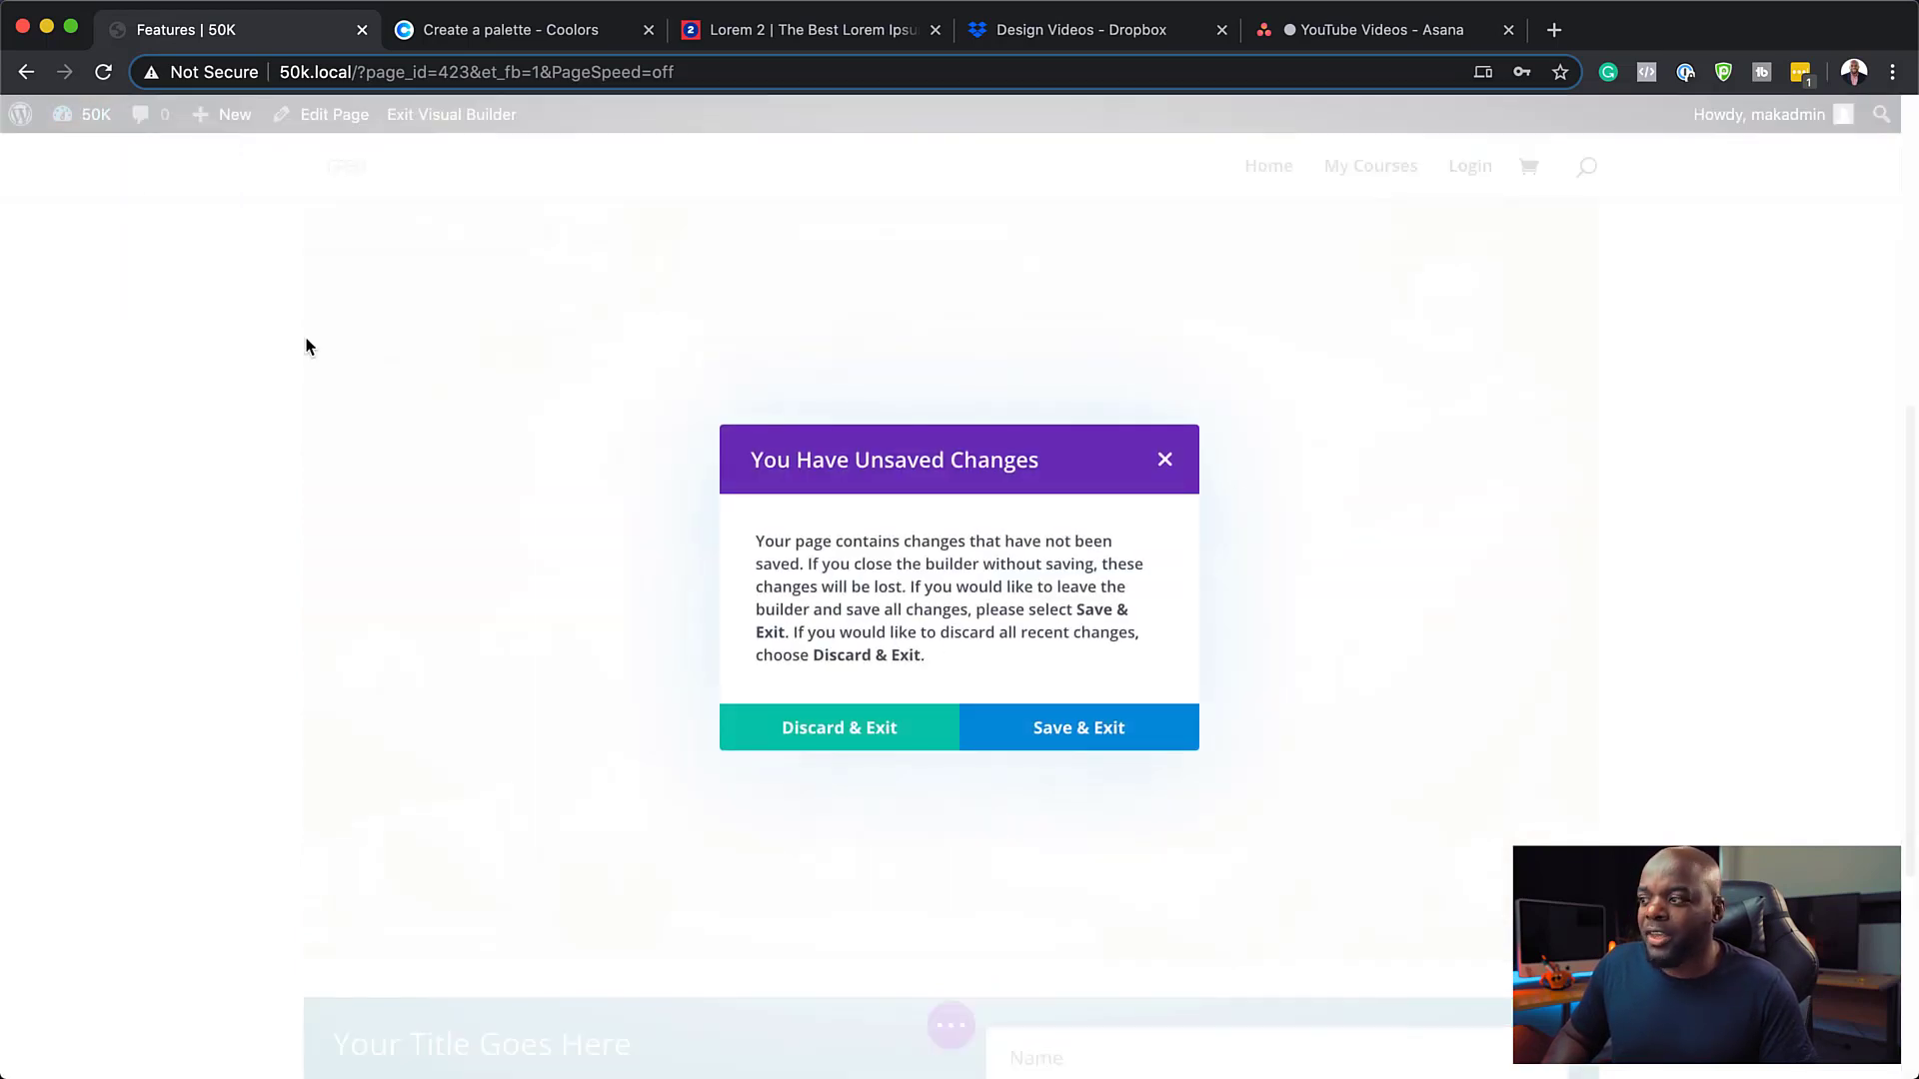
{"action": "left_click", "coordinate": [866, 734]}
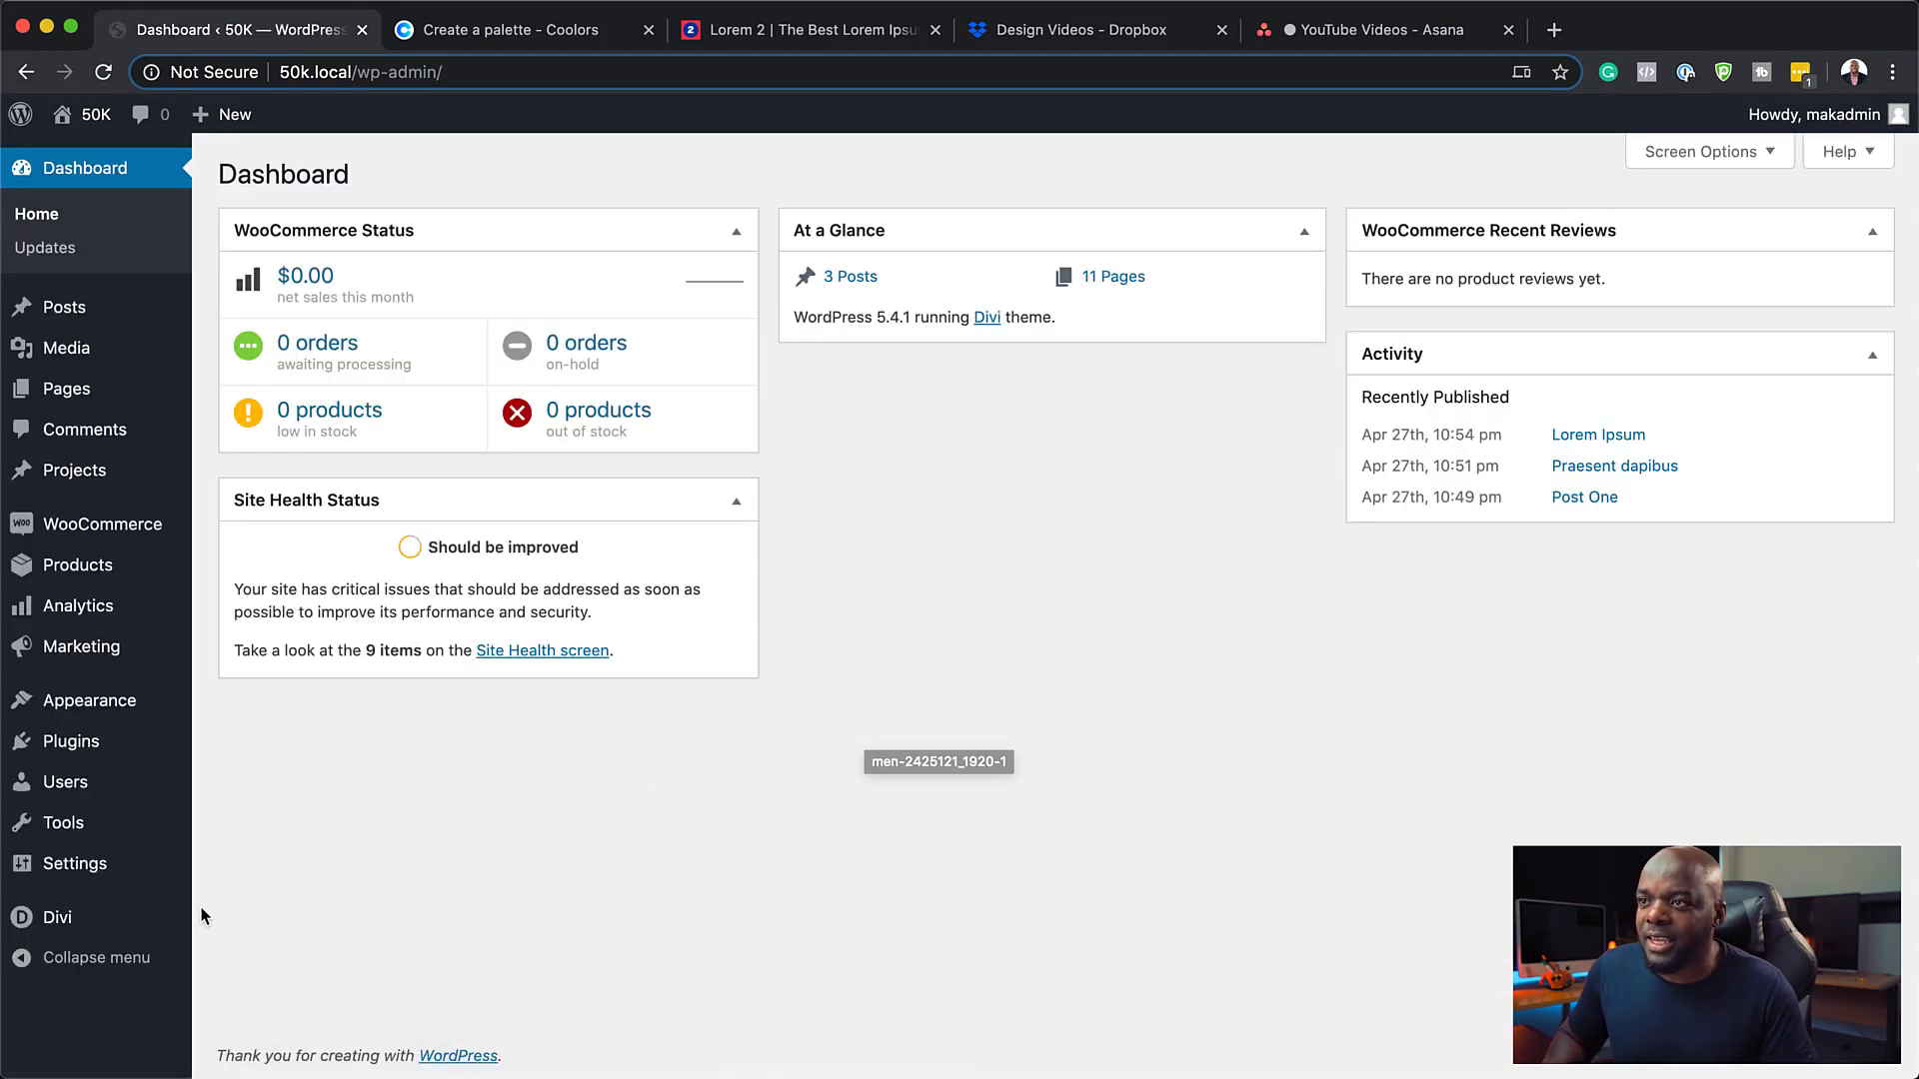
{"action": "mouse_move", "coordinate": [139, 911]}
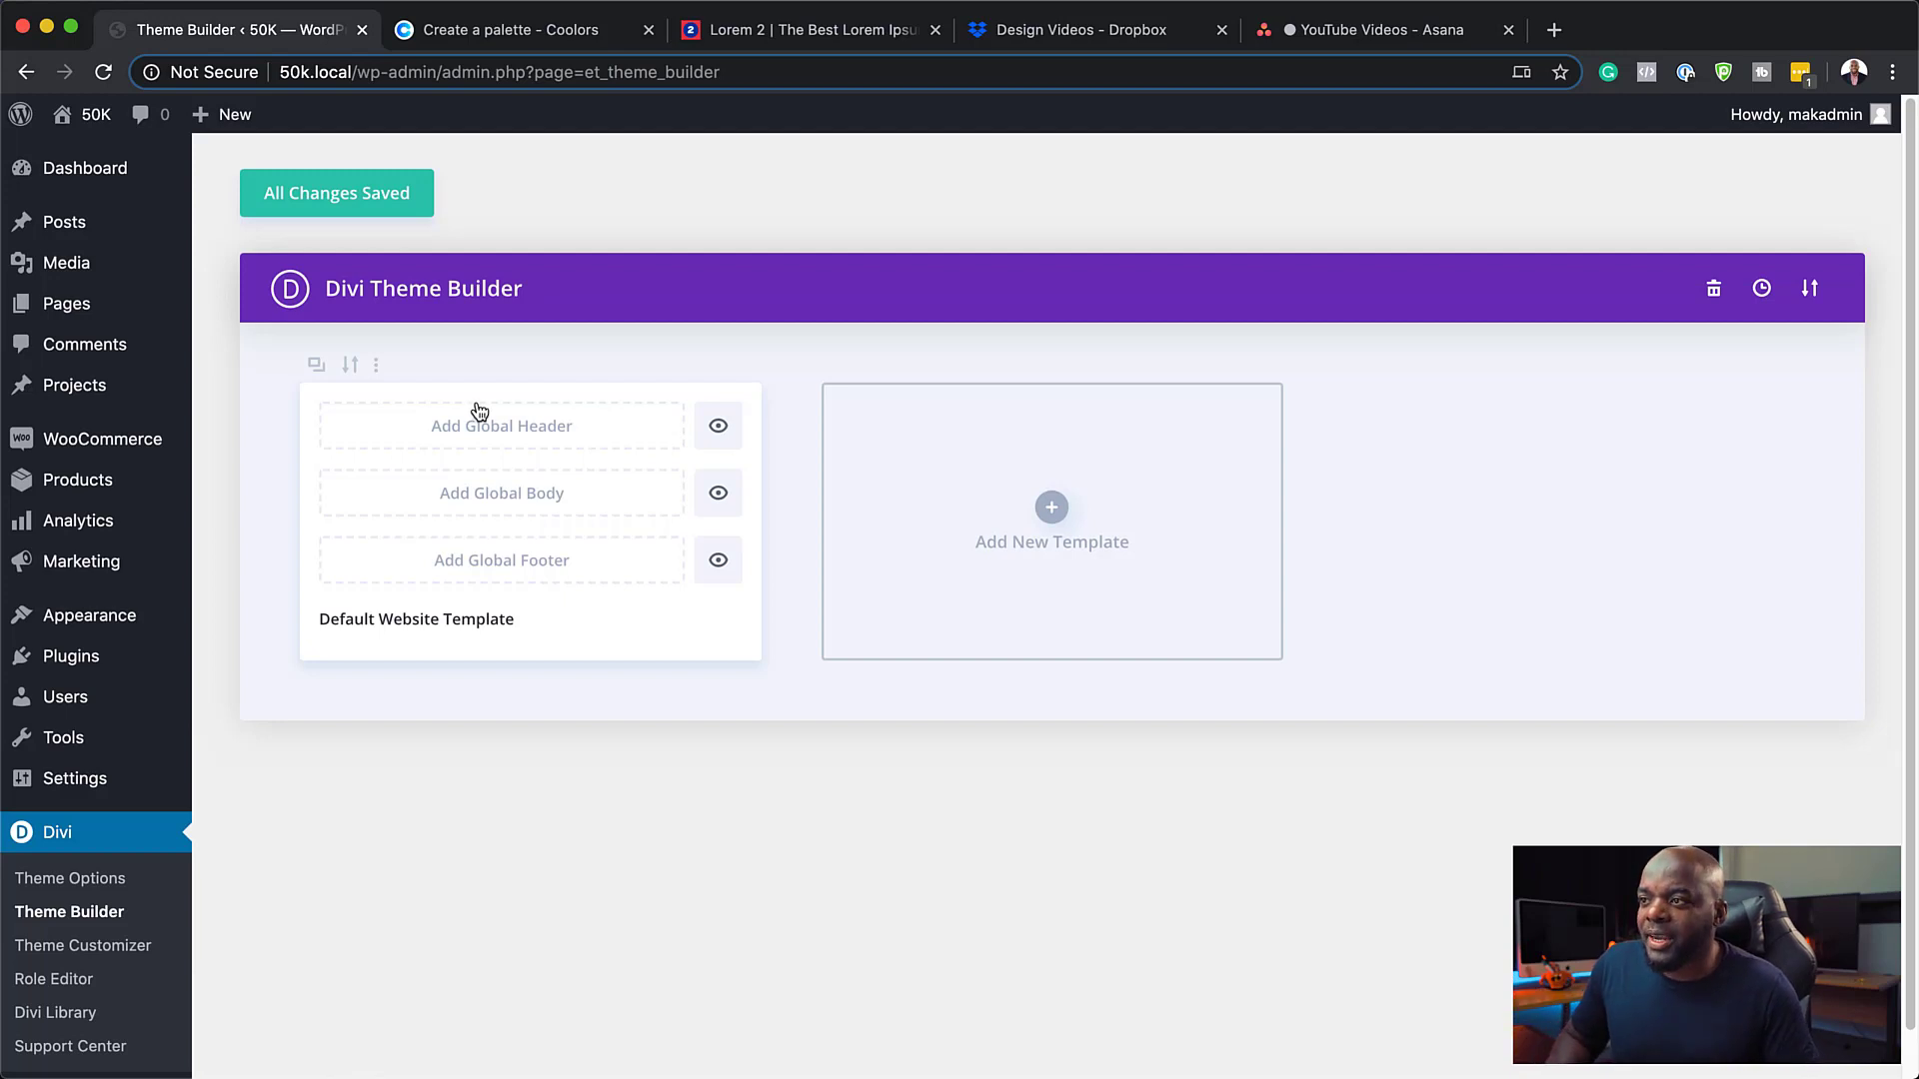
Open the layout library for the global footer and preview the Restaurant pack's Landing and About layouts
{"action": "left_click", "coordinate": [545, 570]}
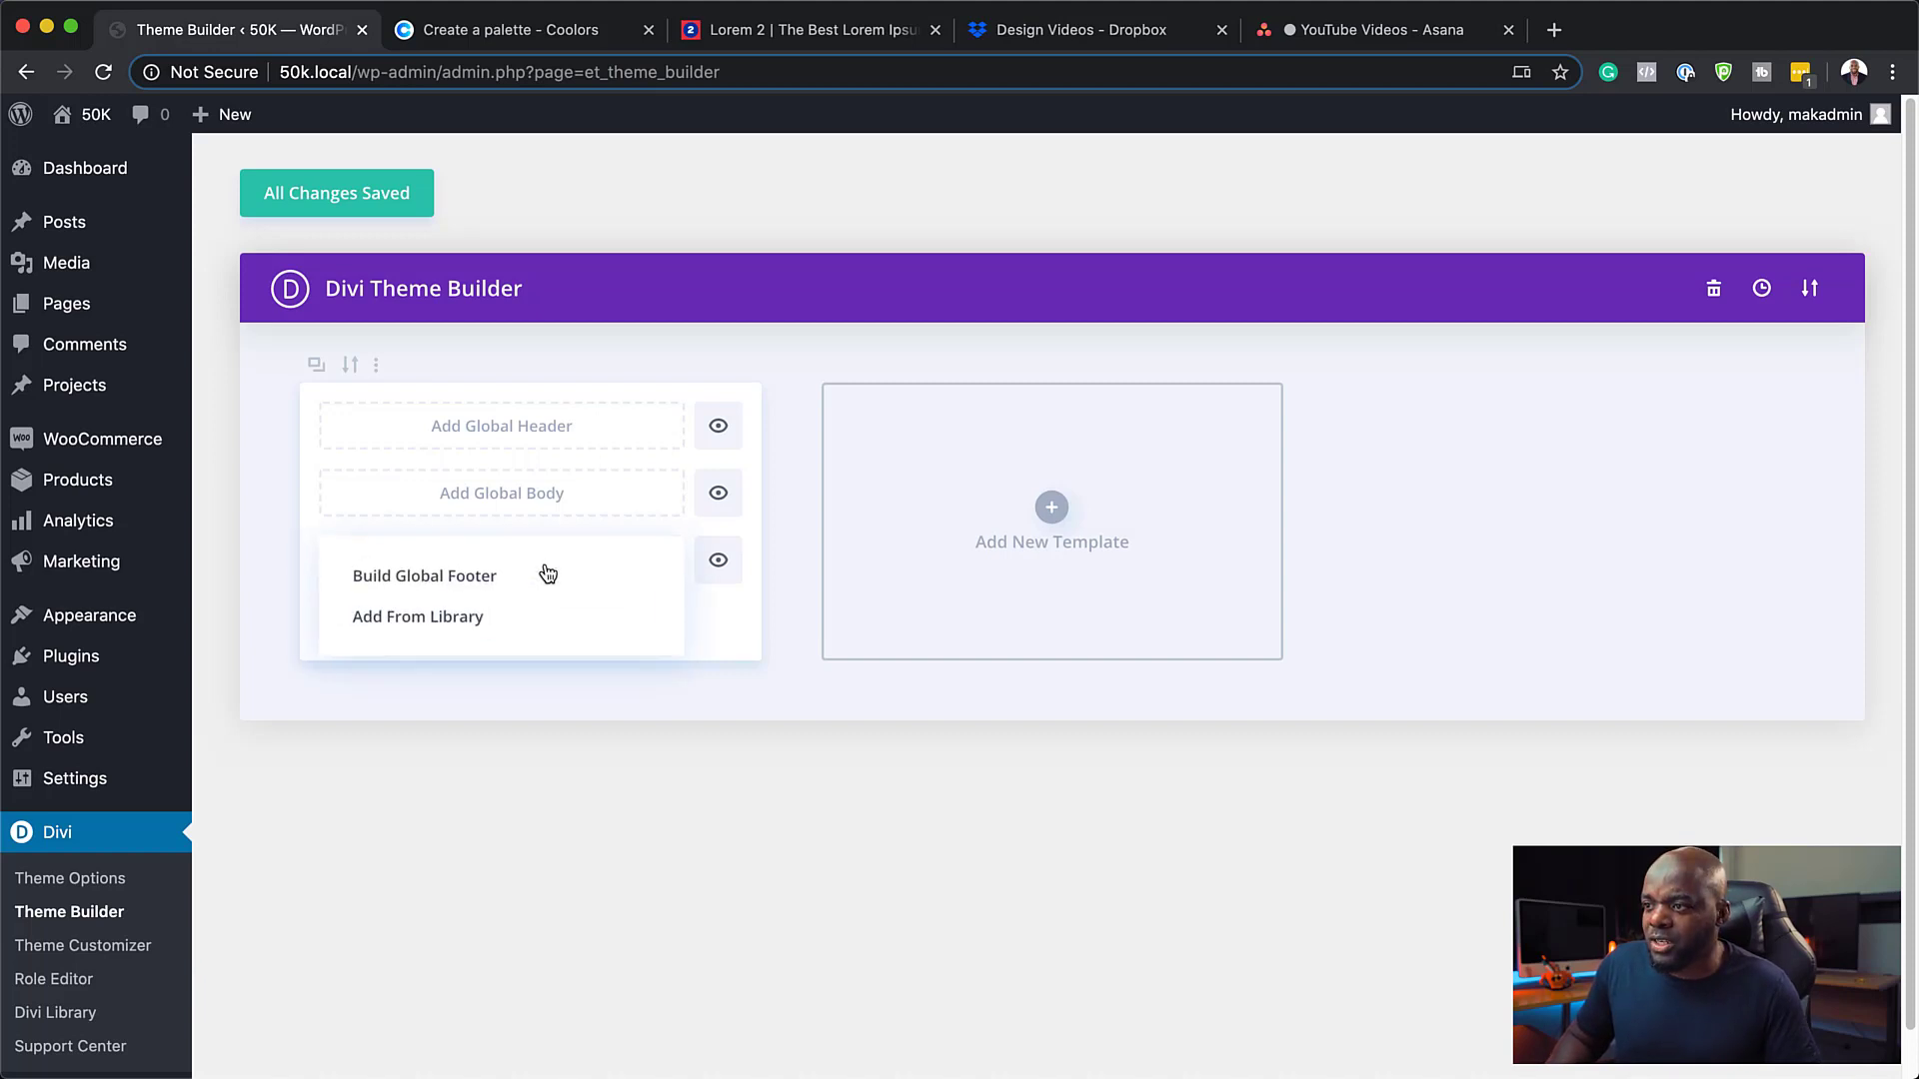
{"action": "left_click", "coordinate": [475, 616]}
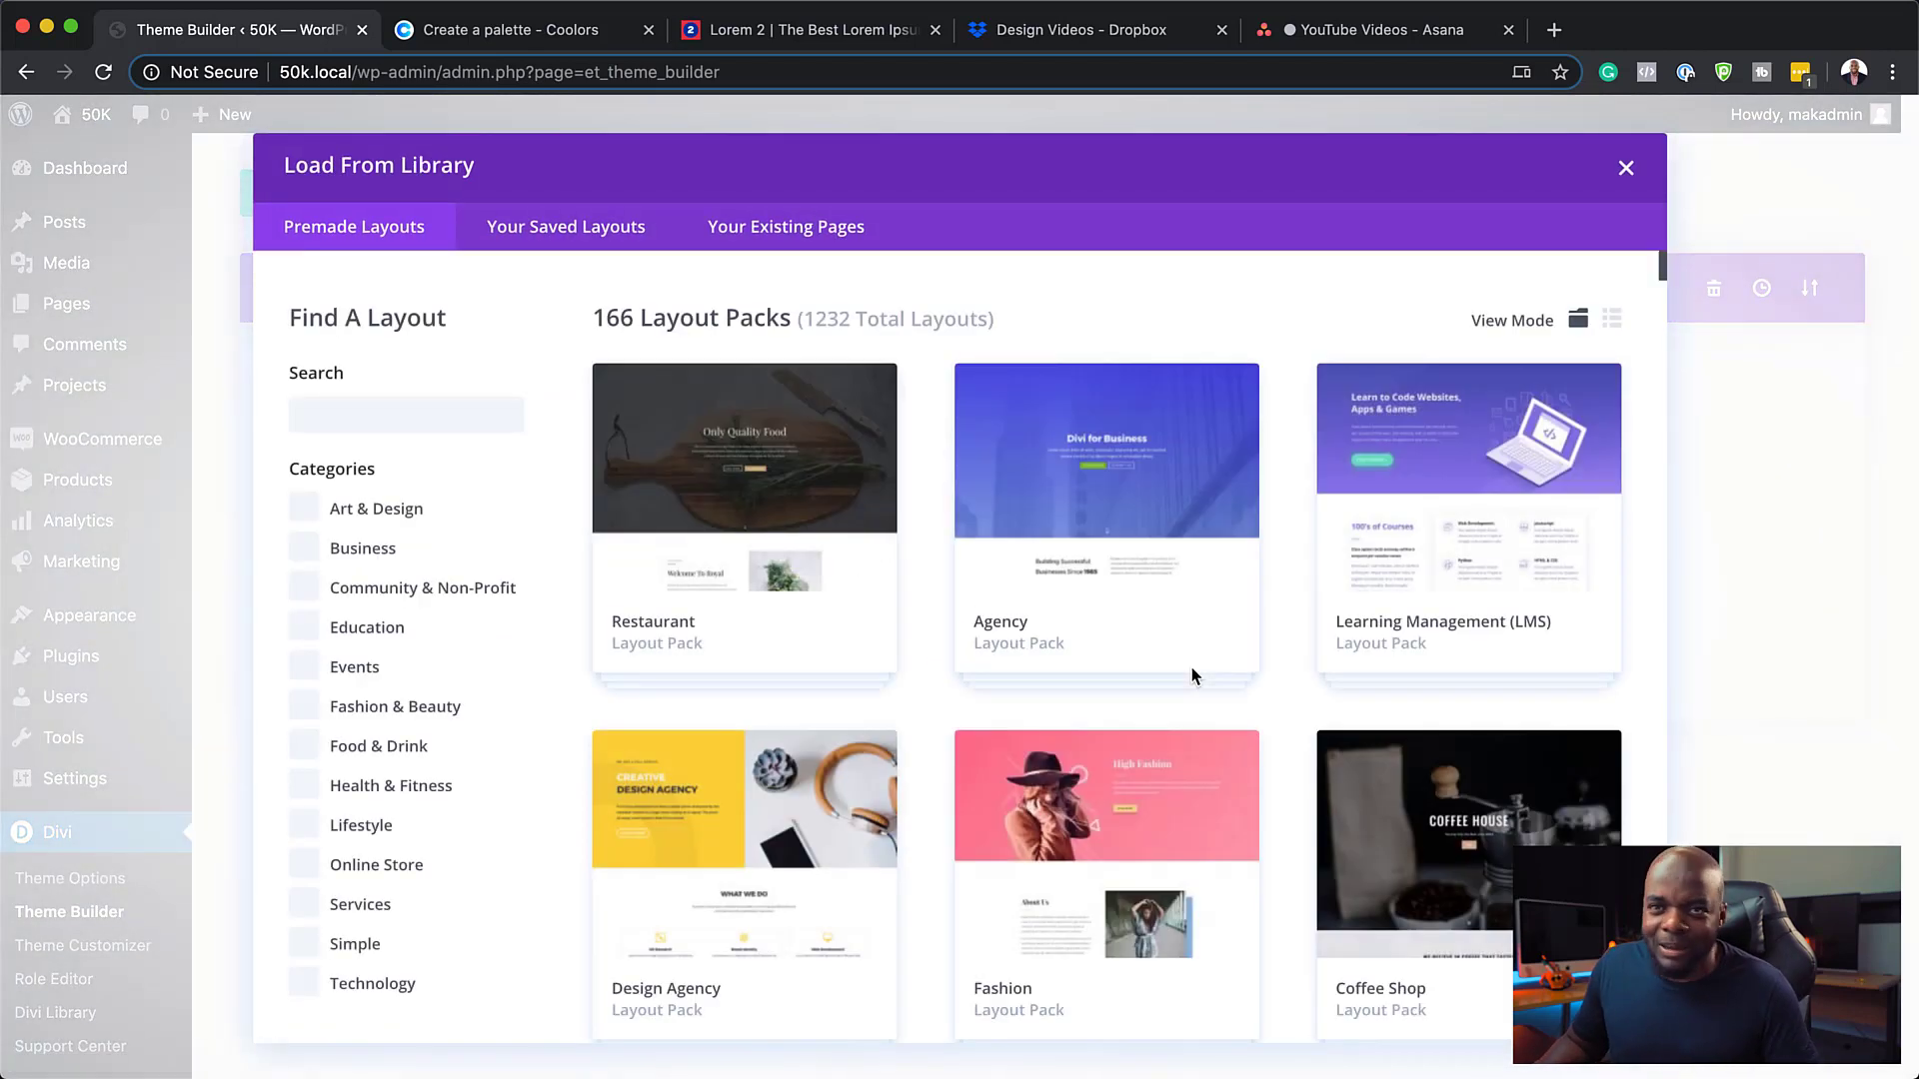
{"action": "scroll", "coordinate": [829, 559], "scroll_direction": "down", "scroll_amount": 1}
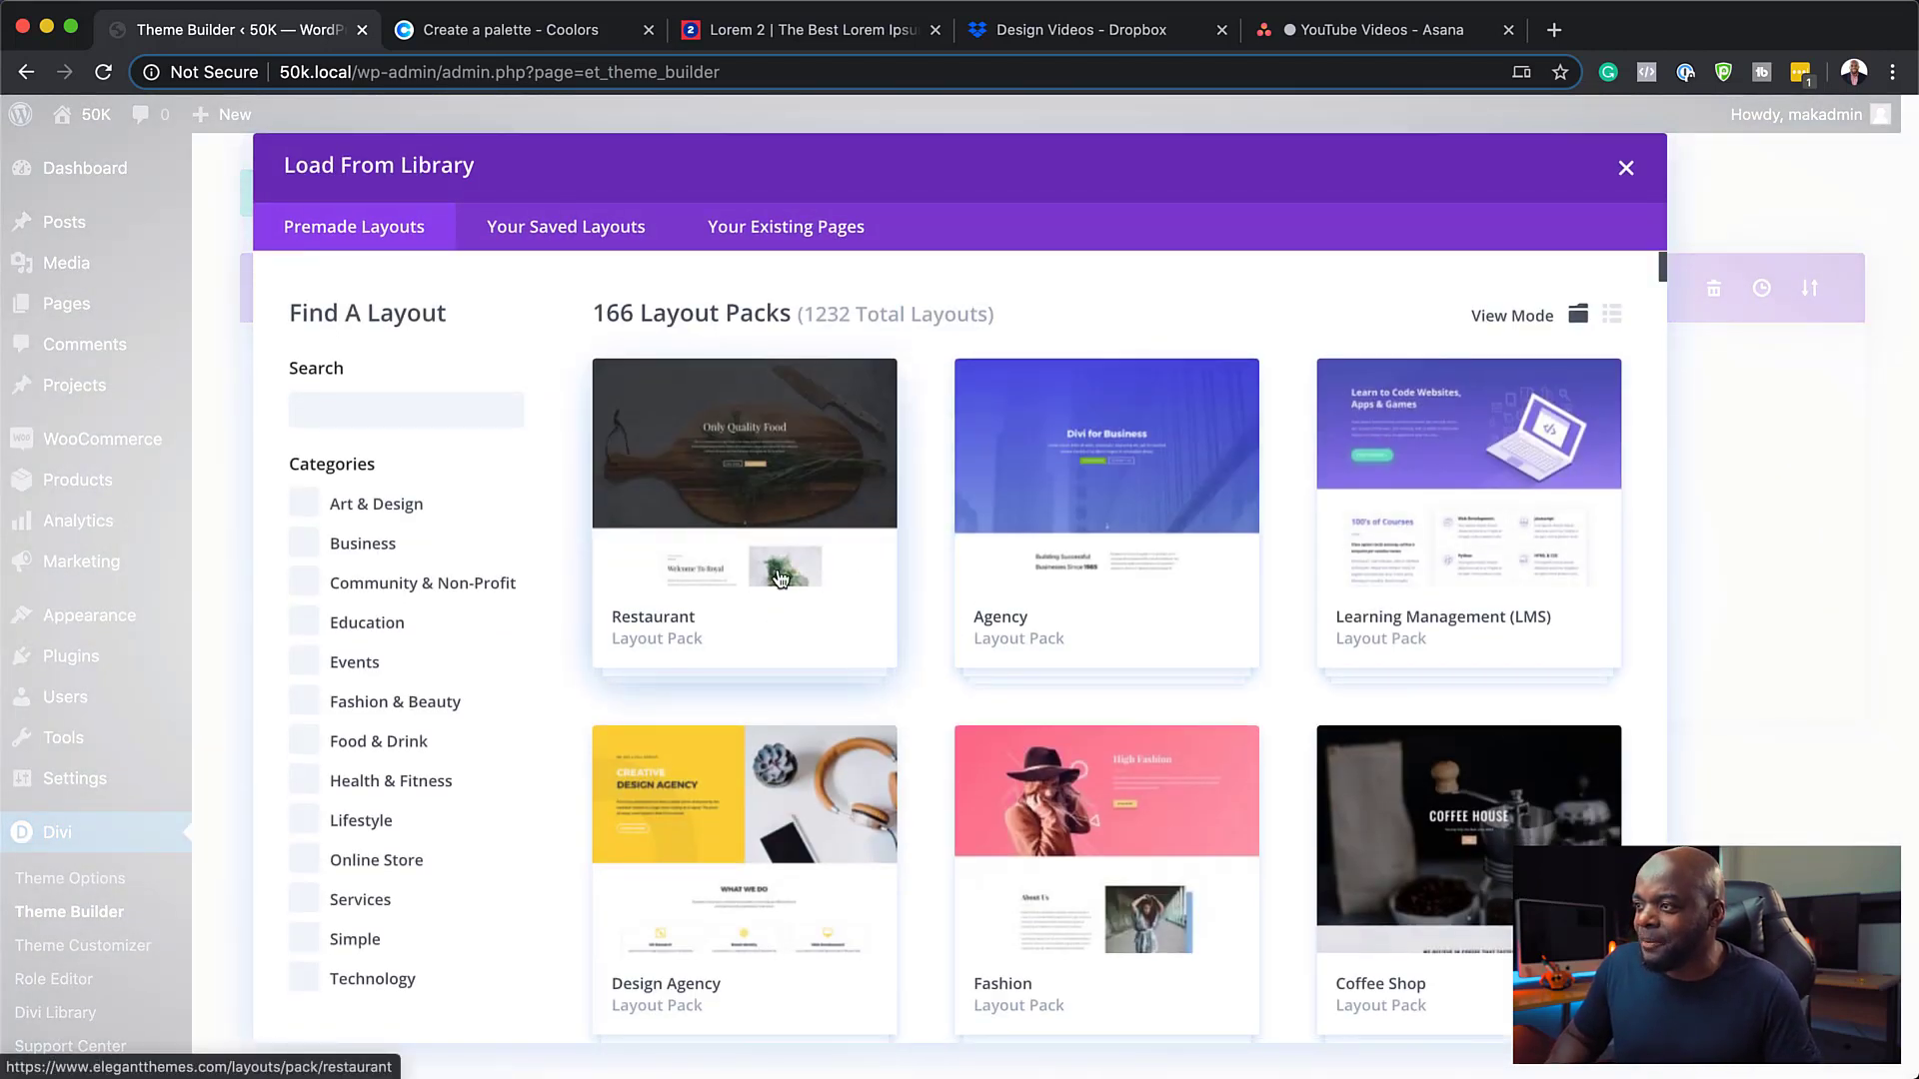
{"action": "left_click", "coordinate": [775, 509]}
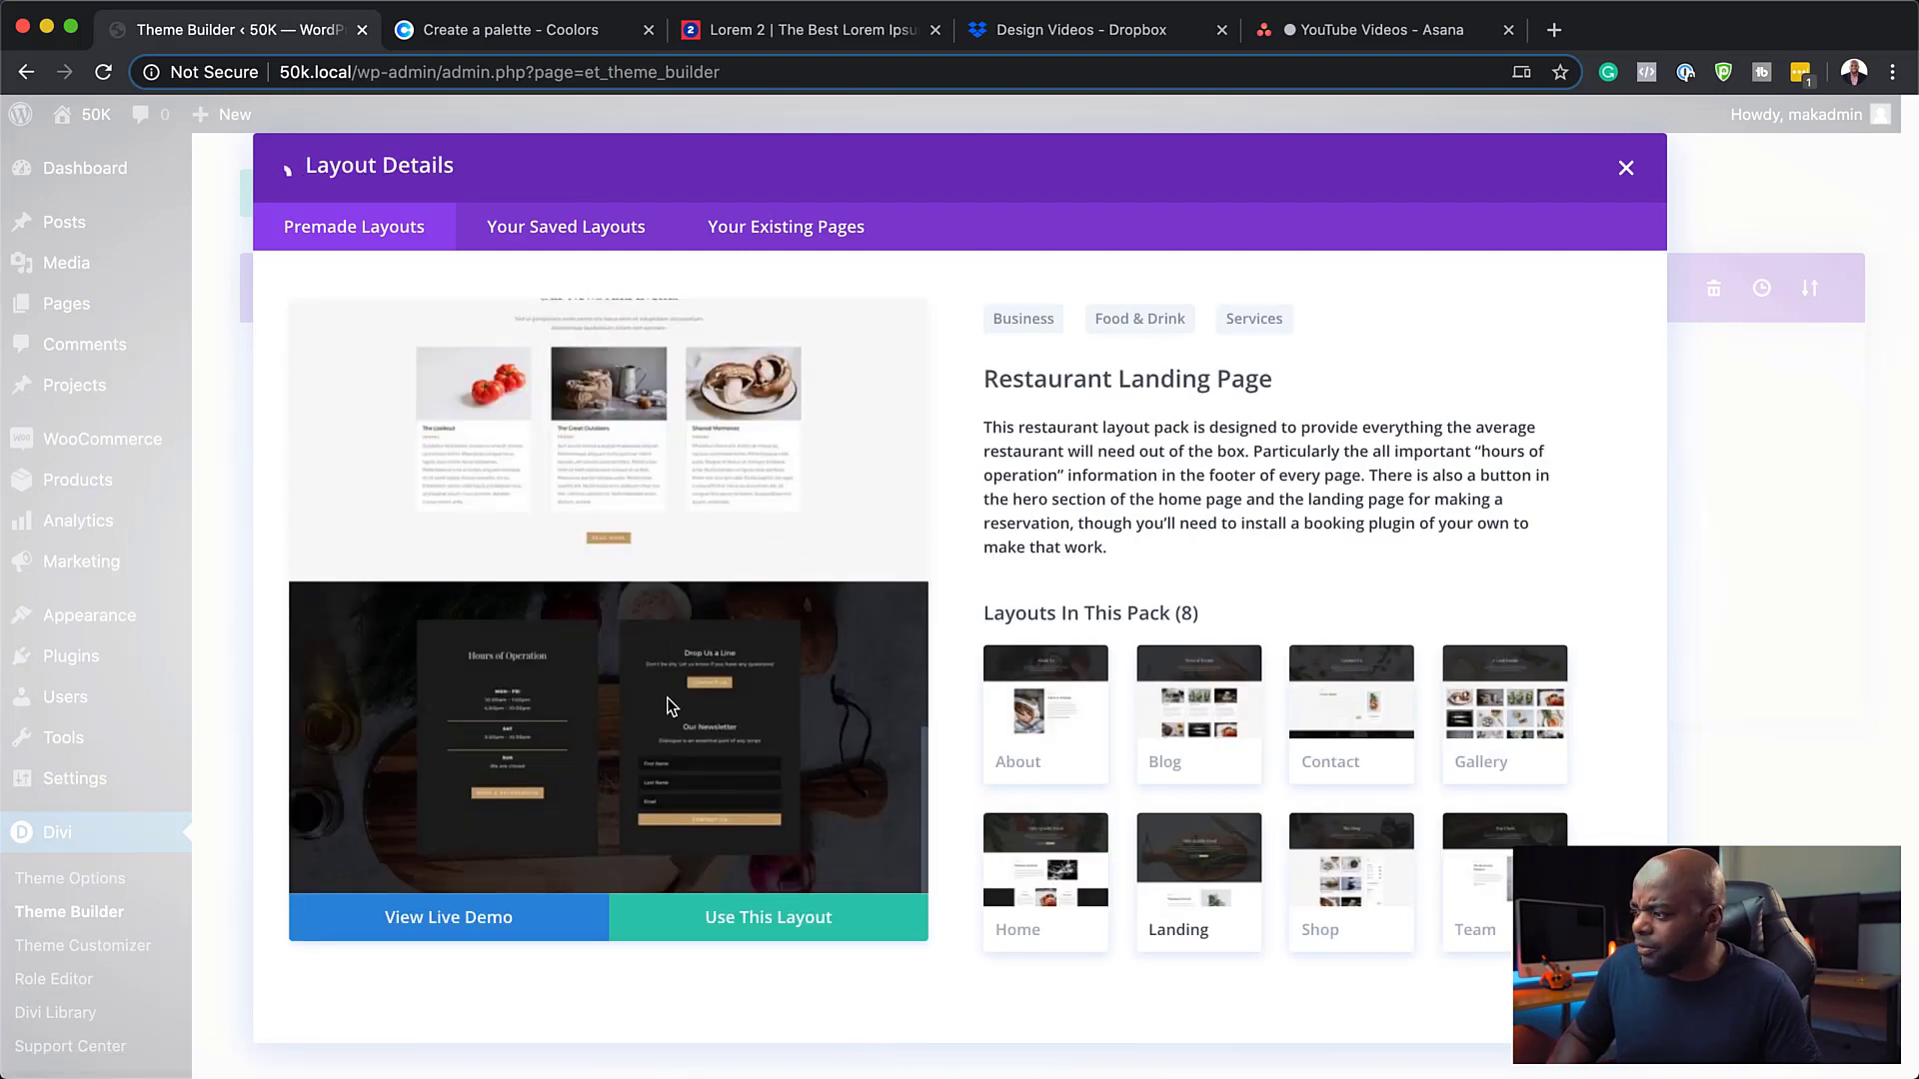
{"action": "left_click", "coordinate": [1039, 722]}
{"action": "scroll", "coordinate": [520, 615], "scroll_direction": "down", "scroll_amount": 10}
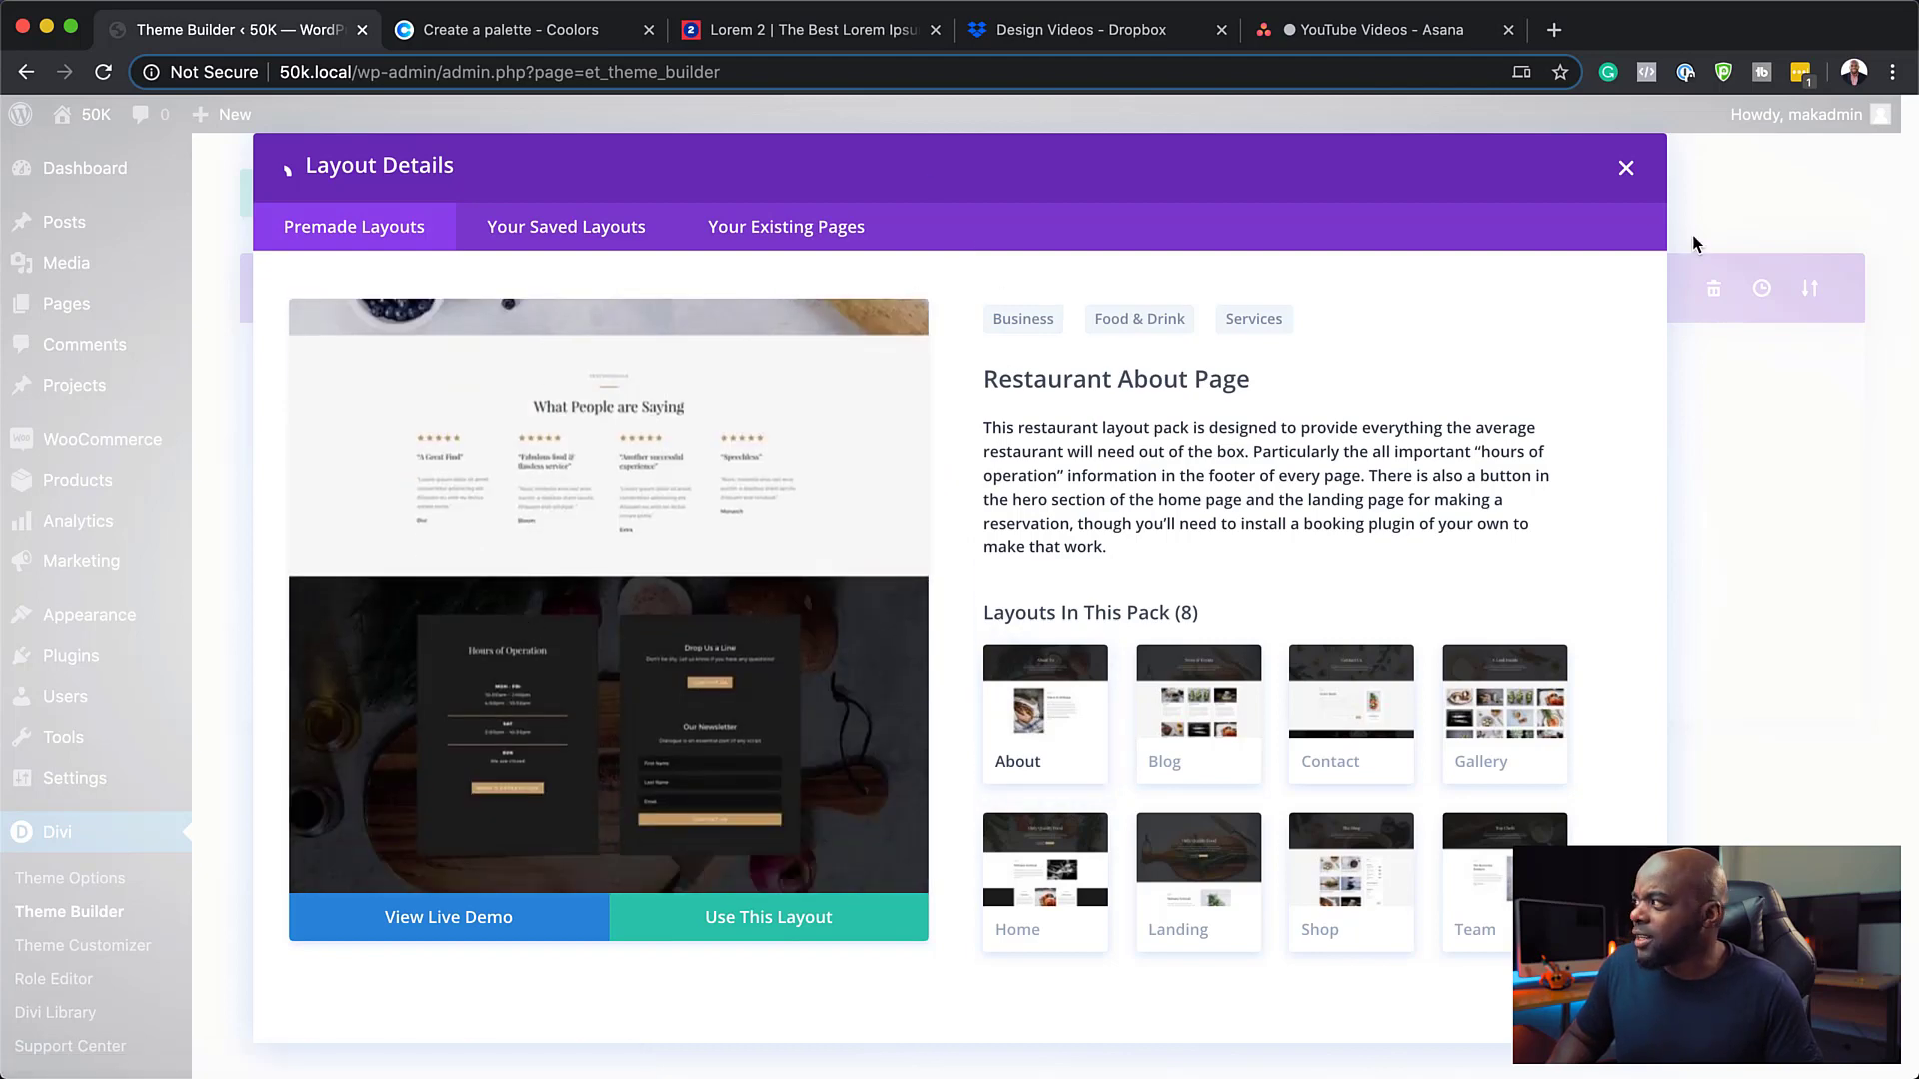
{"action": "left_click", "coordinate": [287, 172]}
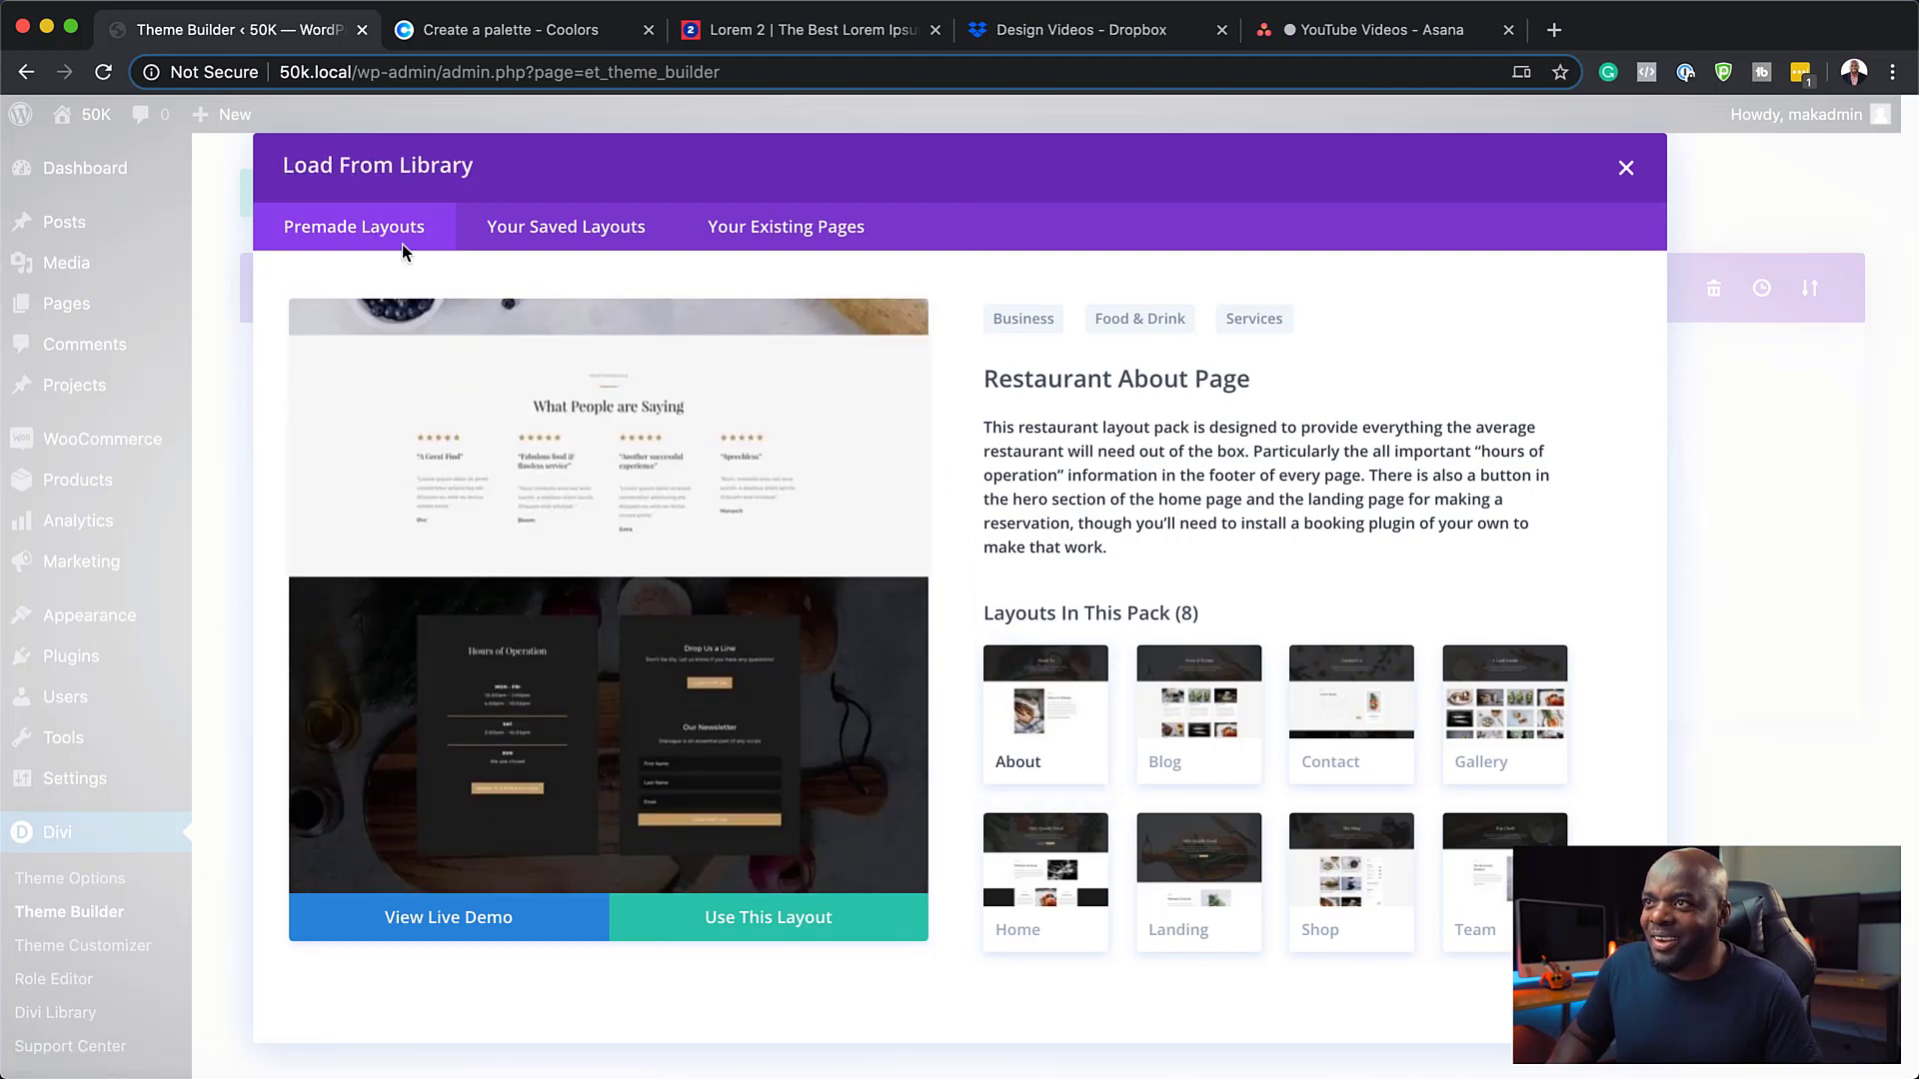
Load the Design Agency Landing Page layout from the premade layouts as the global footer
{"action": "scroll", "coordinate": [730, 621], "scroll_direction": "down", "scroll_amount": 3}
{"action": "left_click", "coordinate": [731, 621]}
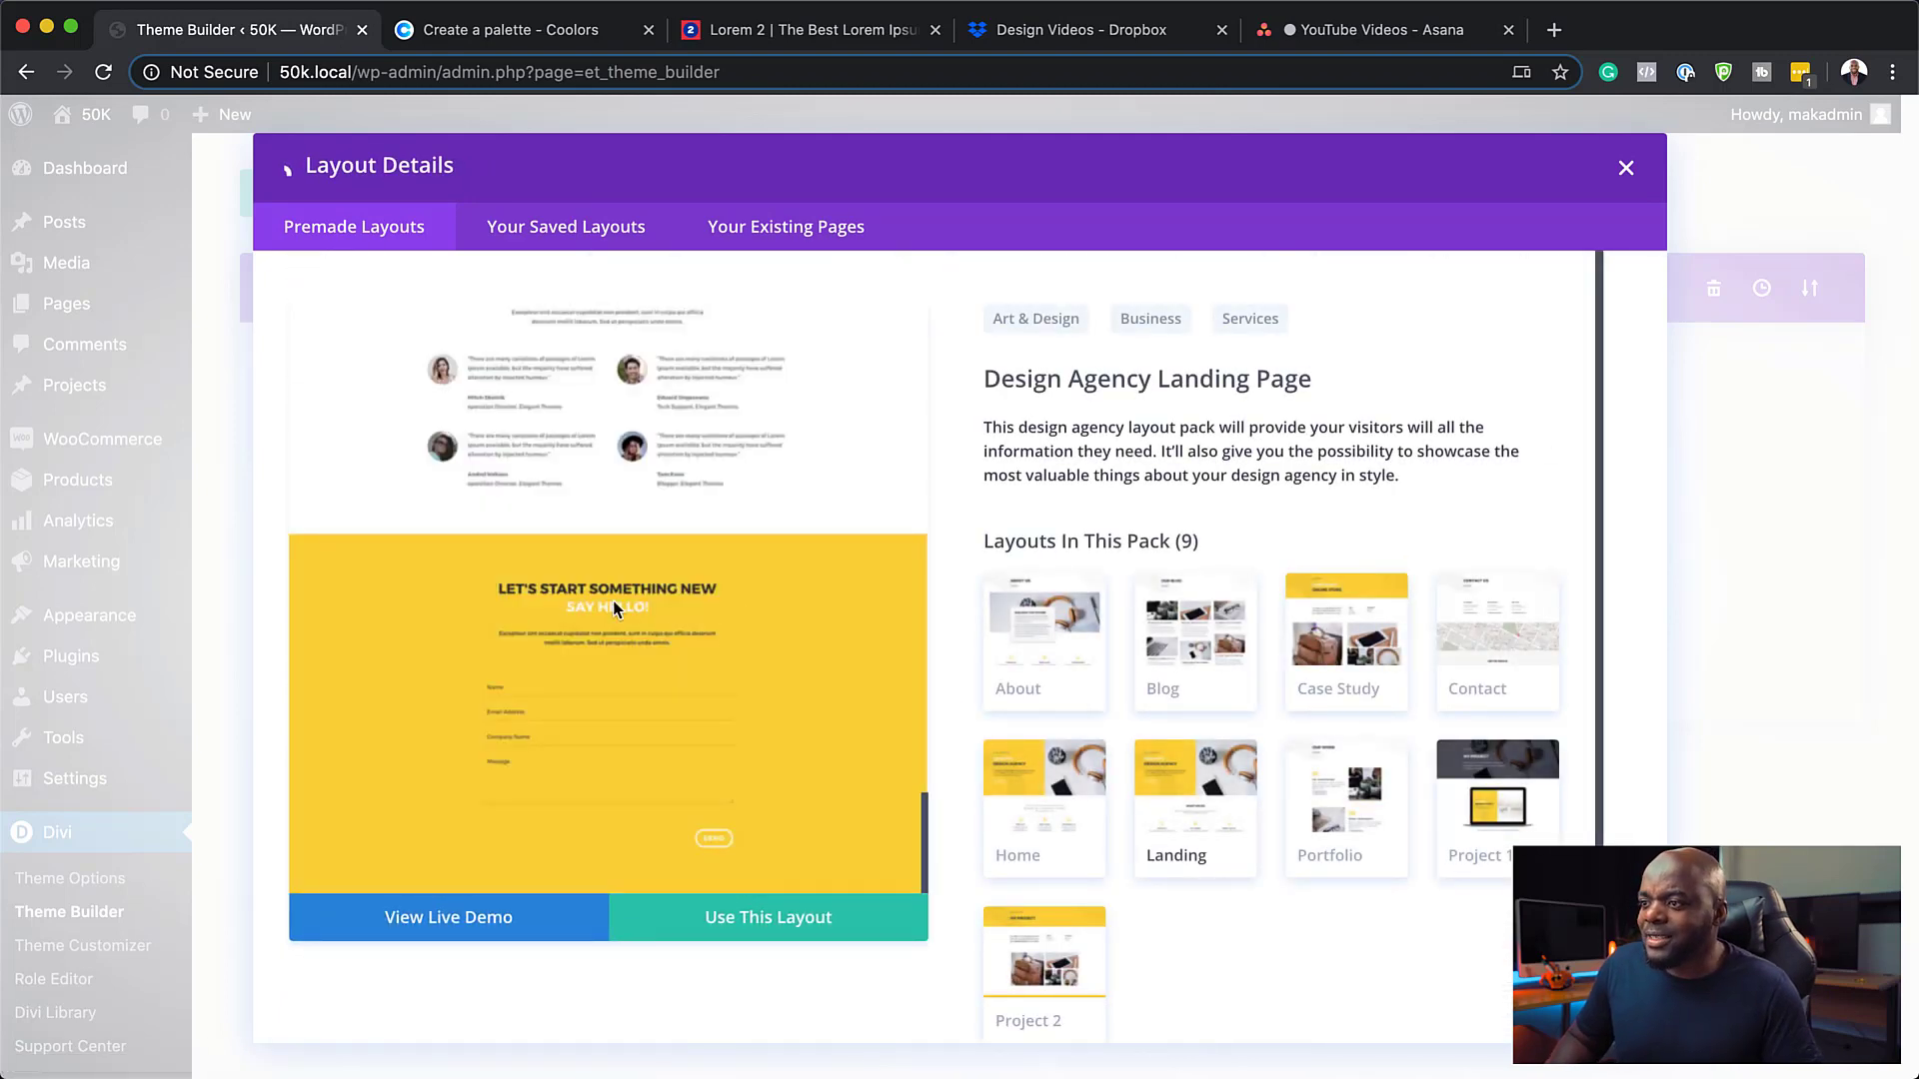
{"action": "left_click", "coordinate": [814, 925]}
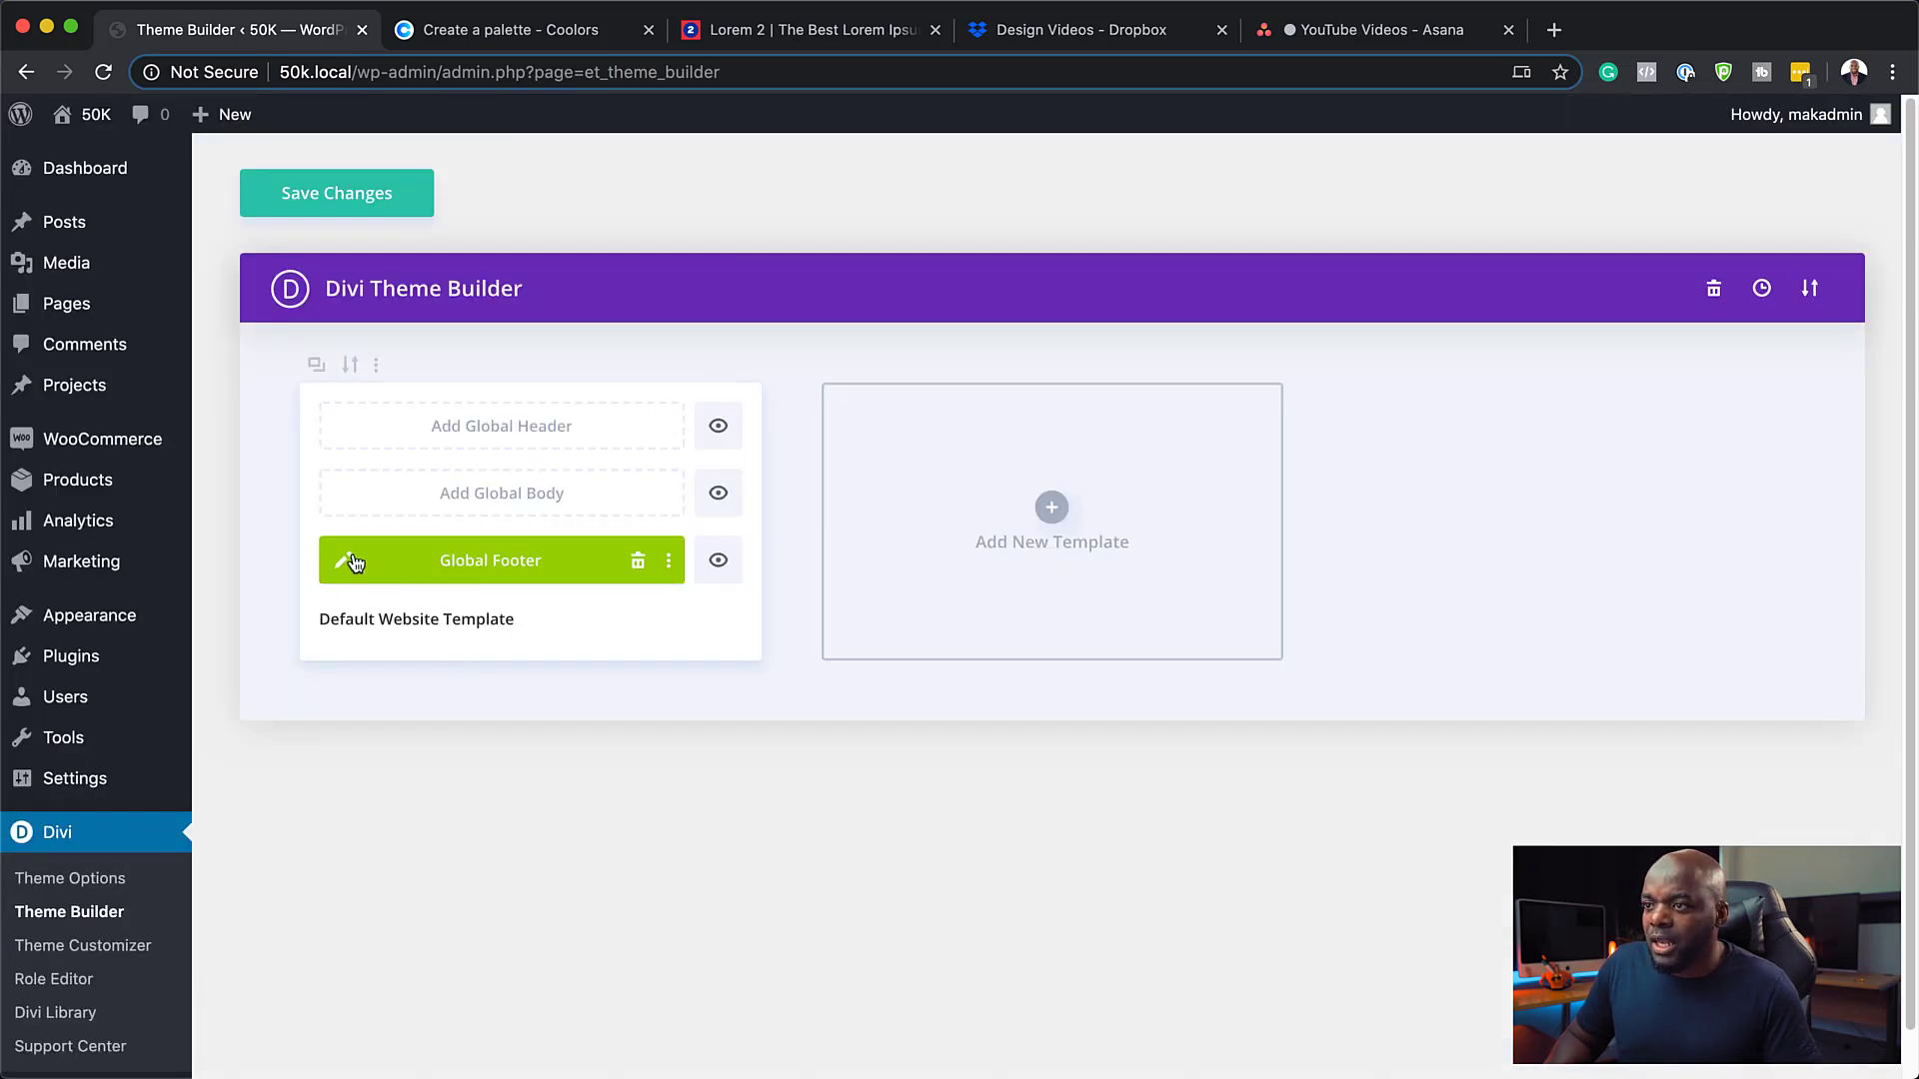
Open the global footer for editing and delete its sections from the Creative Design Agency hero through Our Skills
{"action": "left_click", "coordinate": [346, 562]}
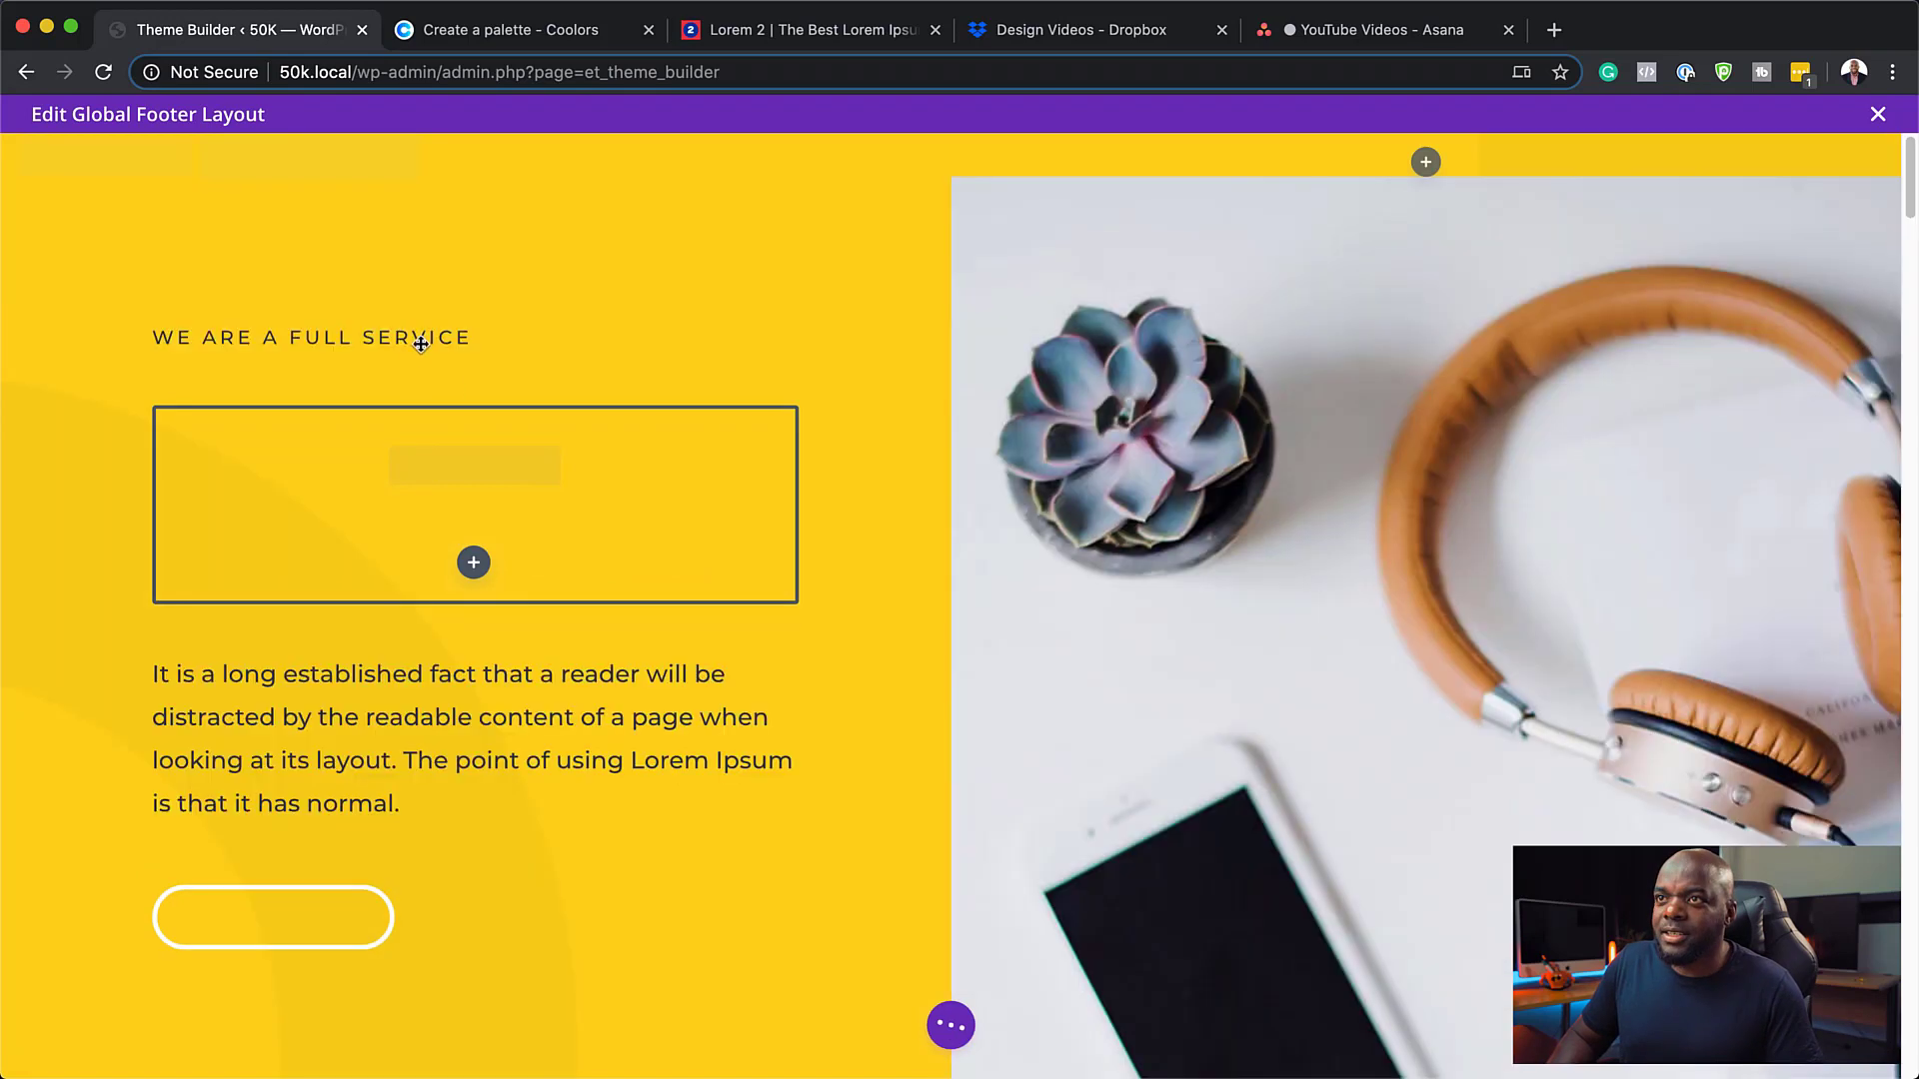
{"action": "scroll", "coordinate": [562, 343], "scroll_direction": "down", "scroll_amount": 3}
{"action": "scroll", "coordinate": [565, 355], "scroll_direction": "up", "scroll_amount": 3}
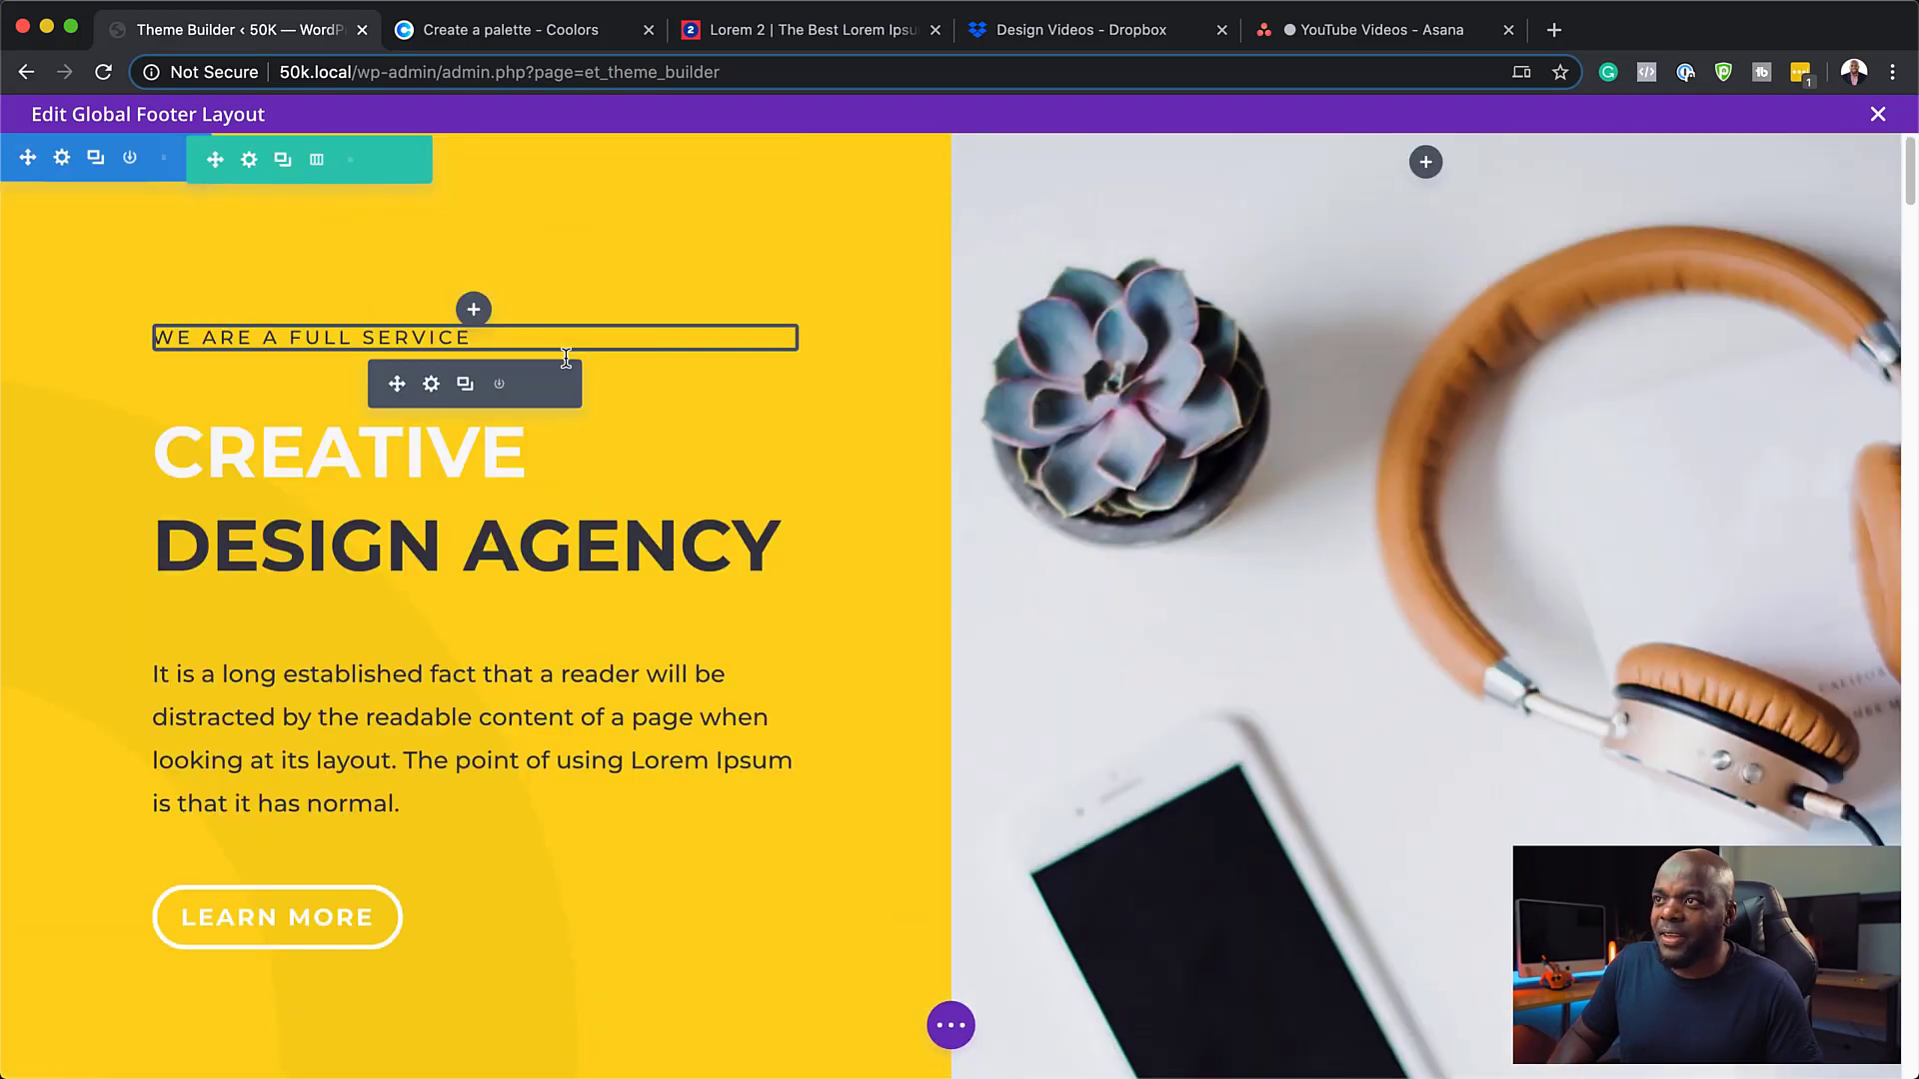
{"action": "left_click", "coordinate": [164, 158]}
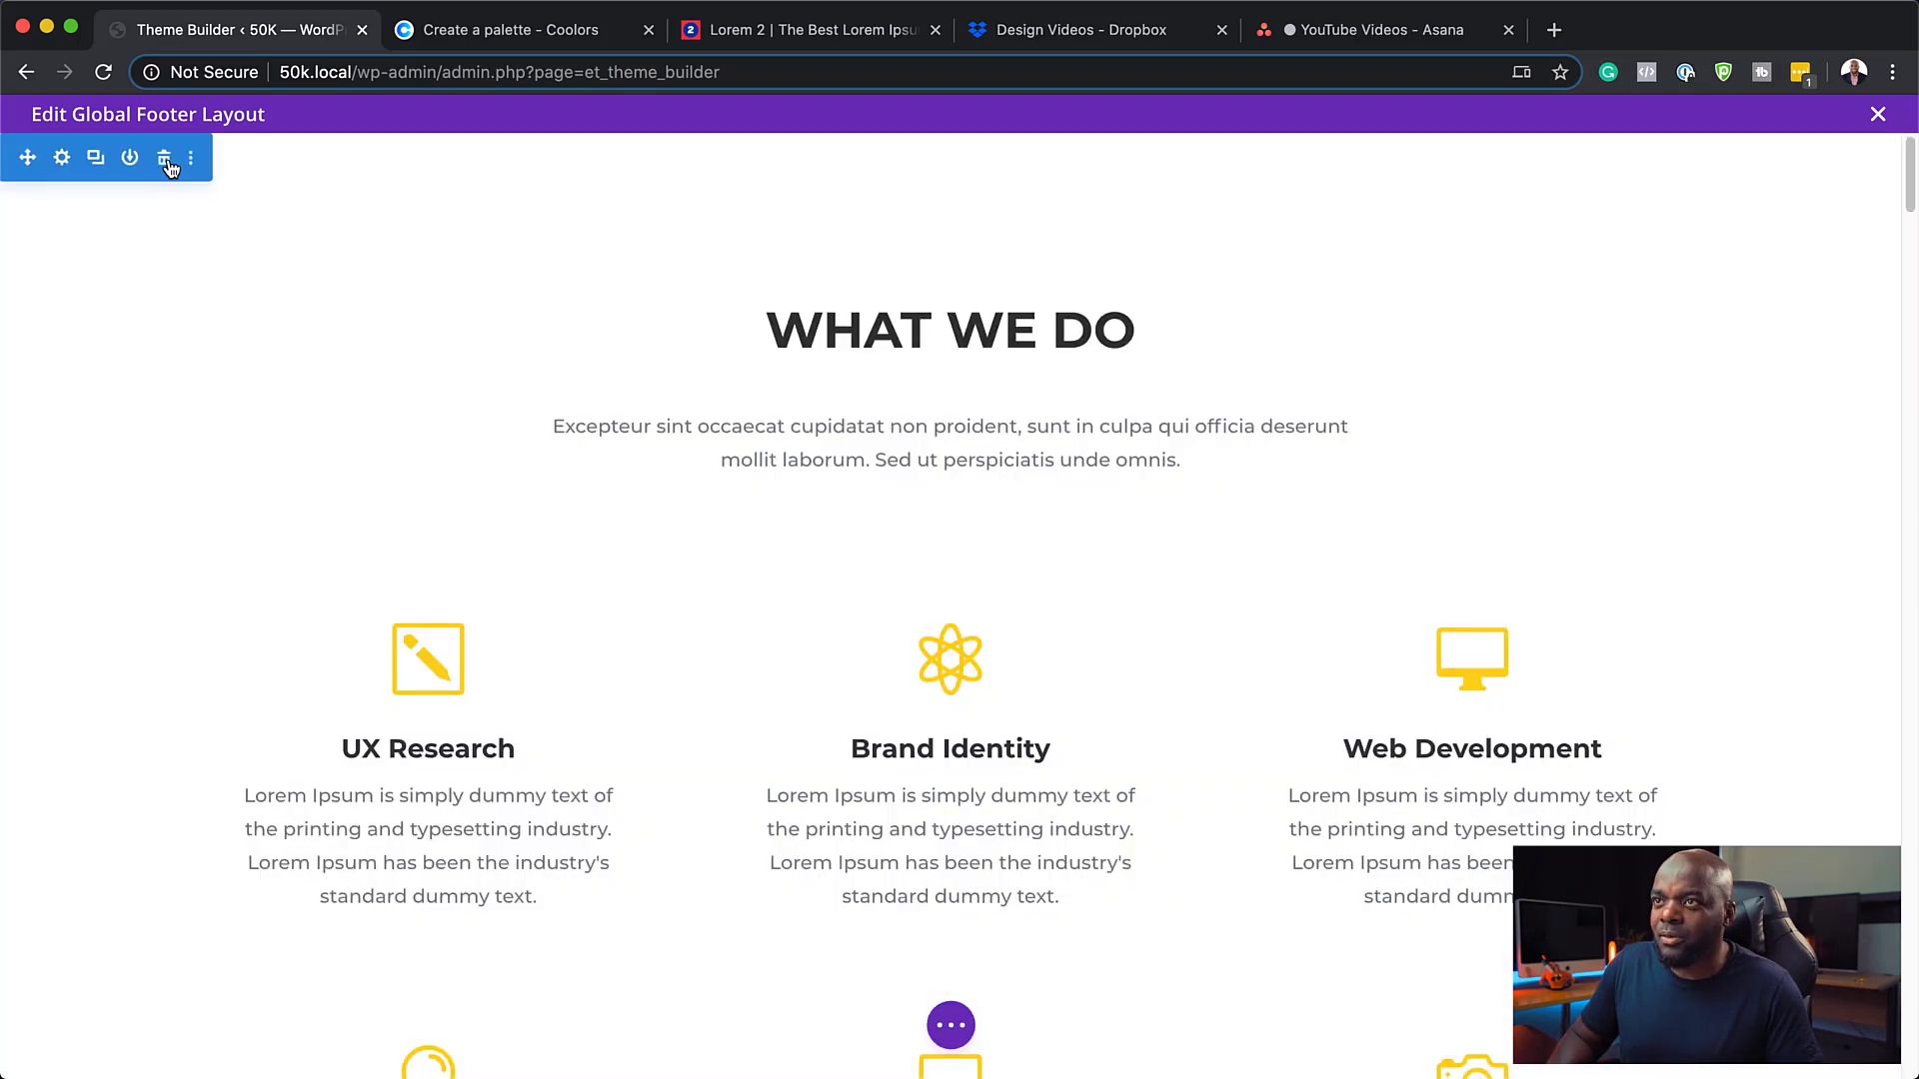
{"action": "left_click", "coordinate": [164, 157]}
{"action": "left_click", "coordinate": [164, 157]}
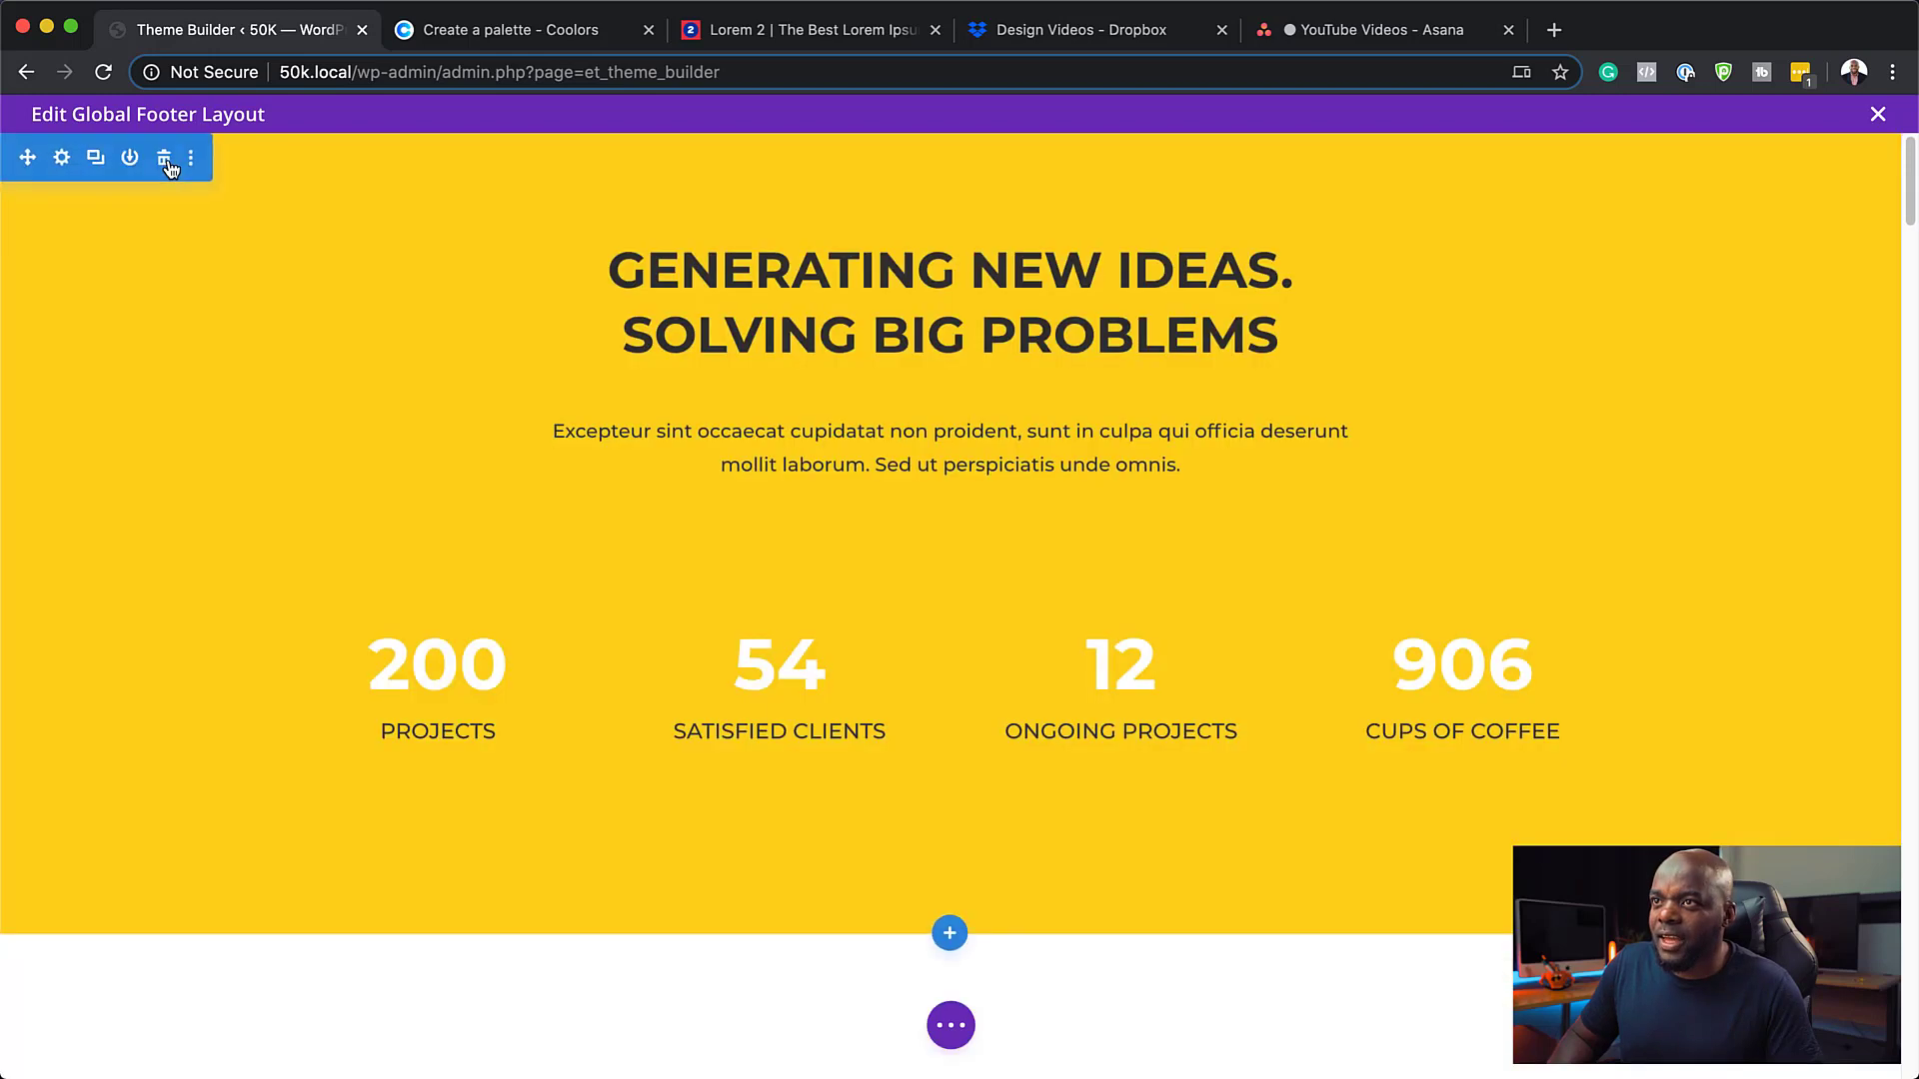
{"action": "left_click", "coordinate": [164, 158]}
{"action": "left_click", "coordinate": [164, 158]}
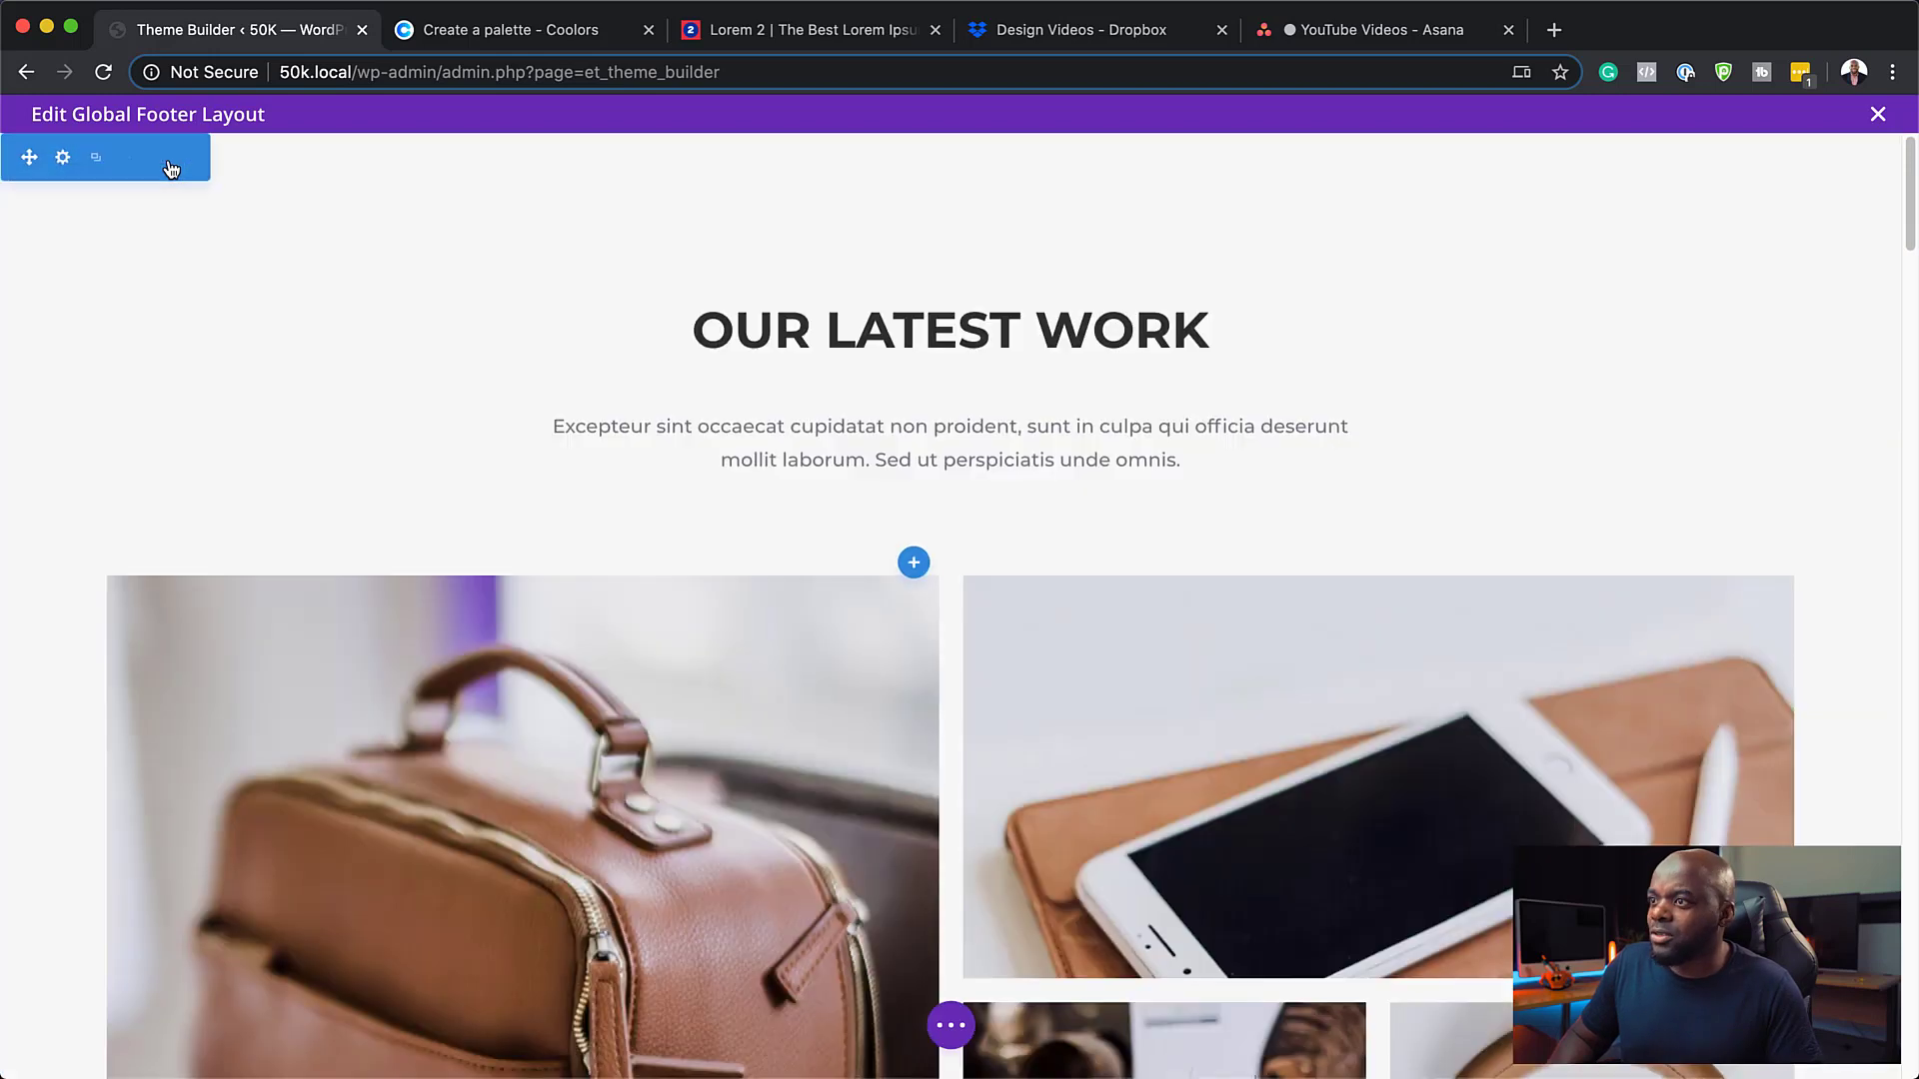
{"action": "left_click", "coordinate": [164, 158]}
{"action": "left_click", "coordinate": [164, 158]}
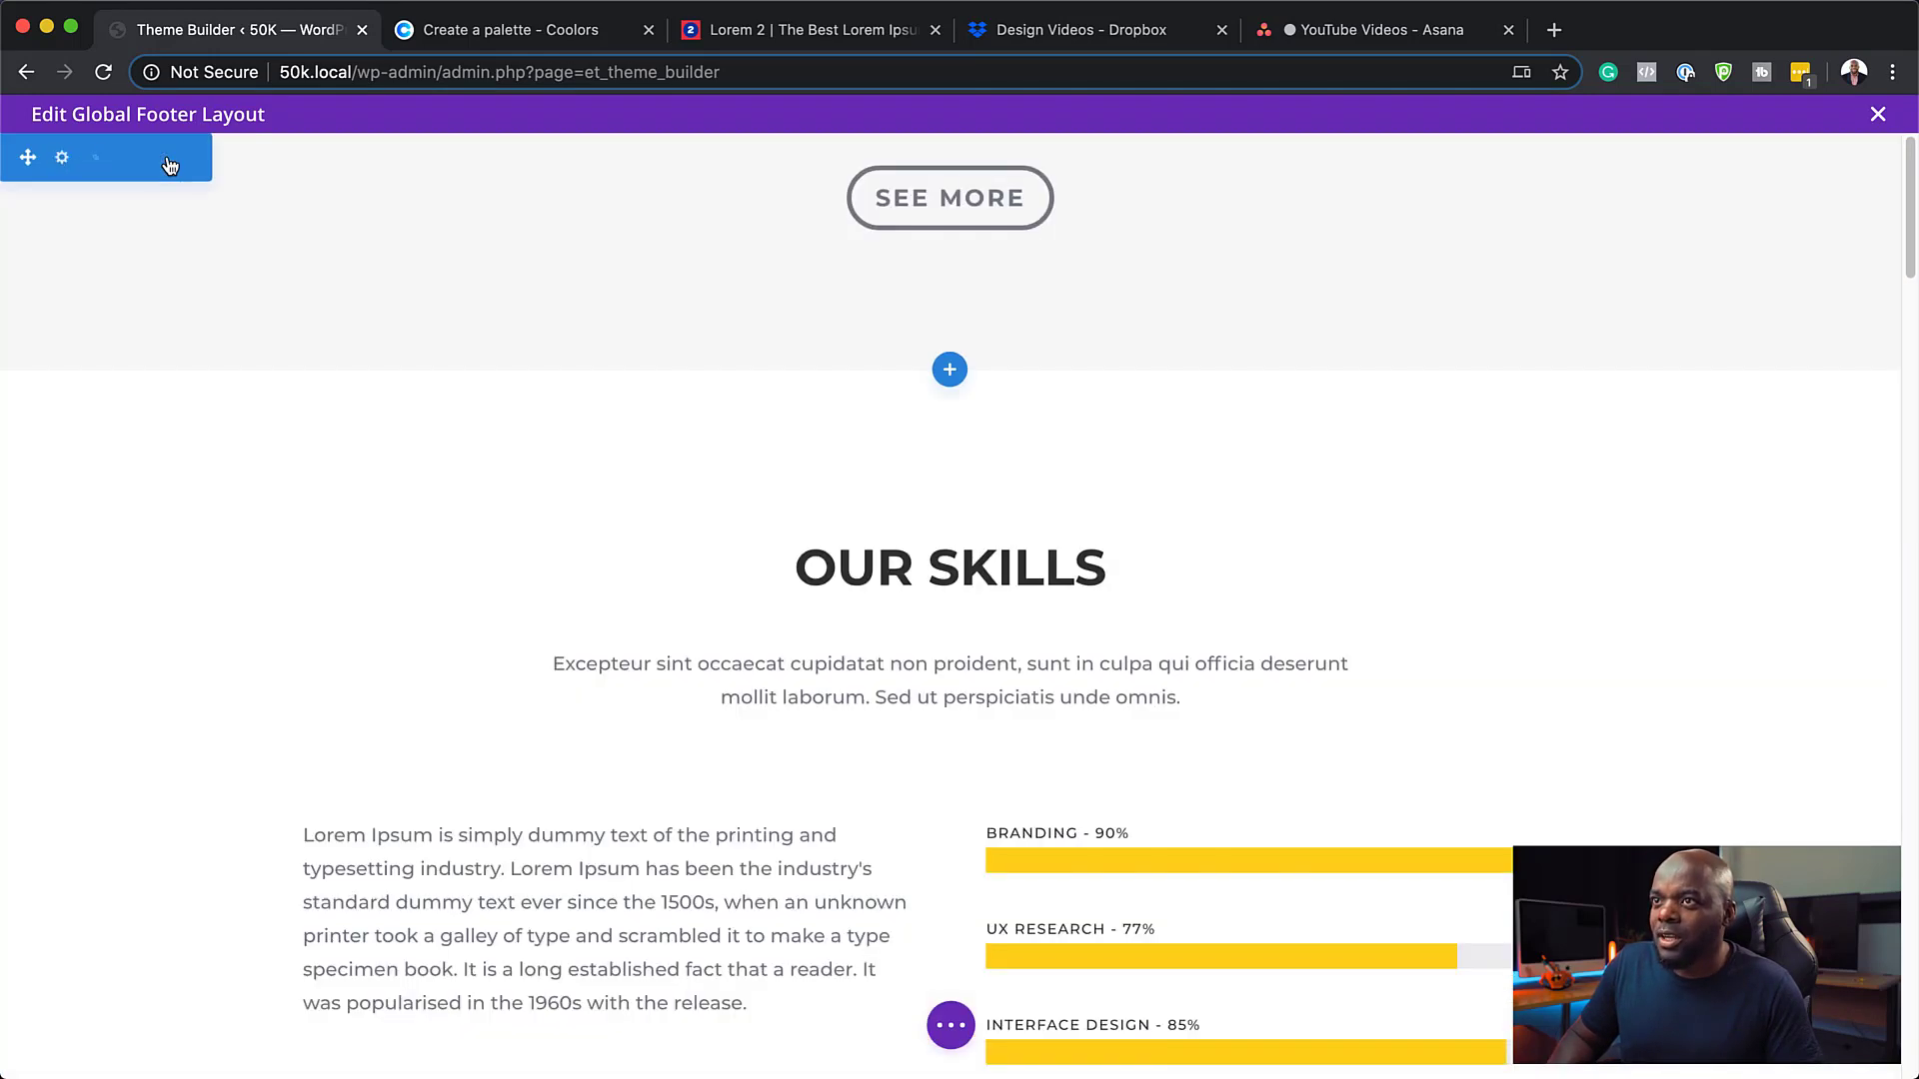
{"action": "left_click", "coordinate": [164, 157]}
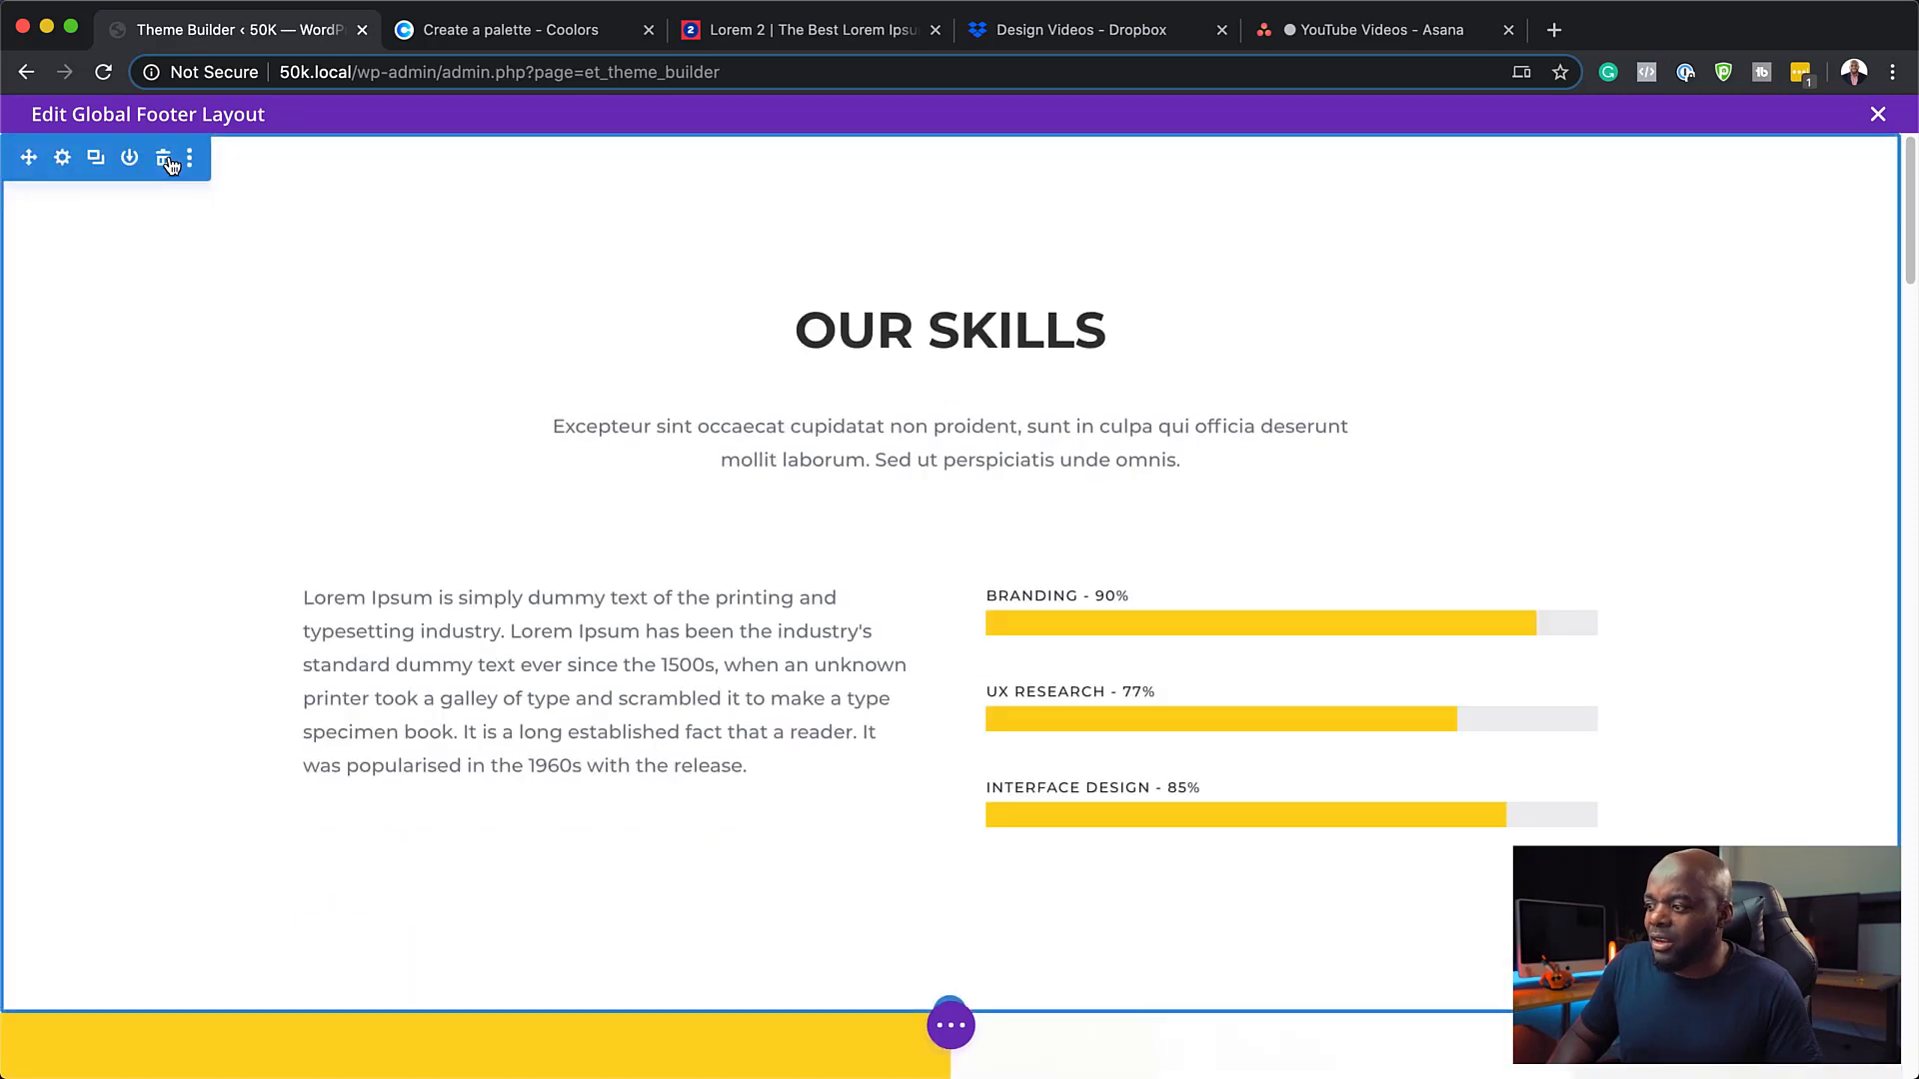
{"action": "left_click", "coordinate": [164, 158]}
Delete the From Our Clients, intro text and Award Winning Design sections, keeping only the "Let's Start Something New" contact section
{"action": "scroll", "coordinate": [939, 589], "scroll_direction": "down", "scroll_amount": 12}
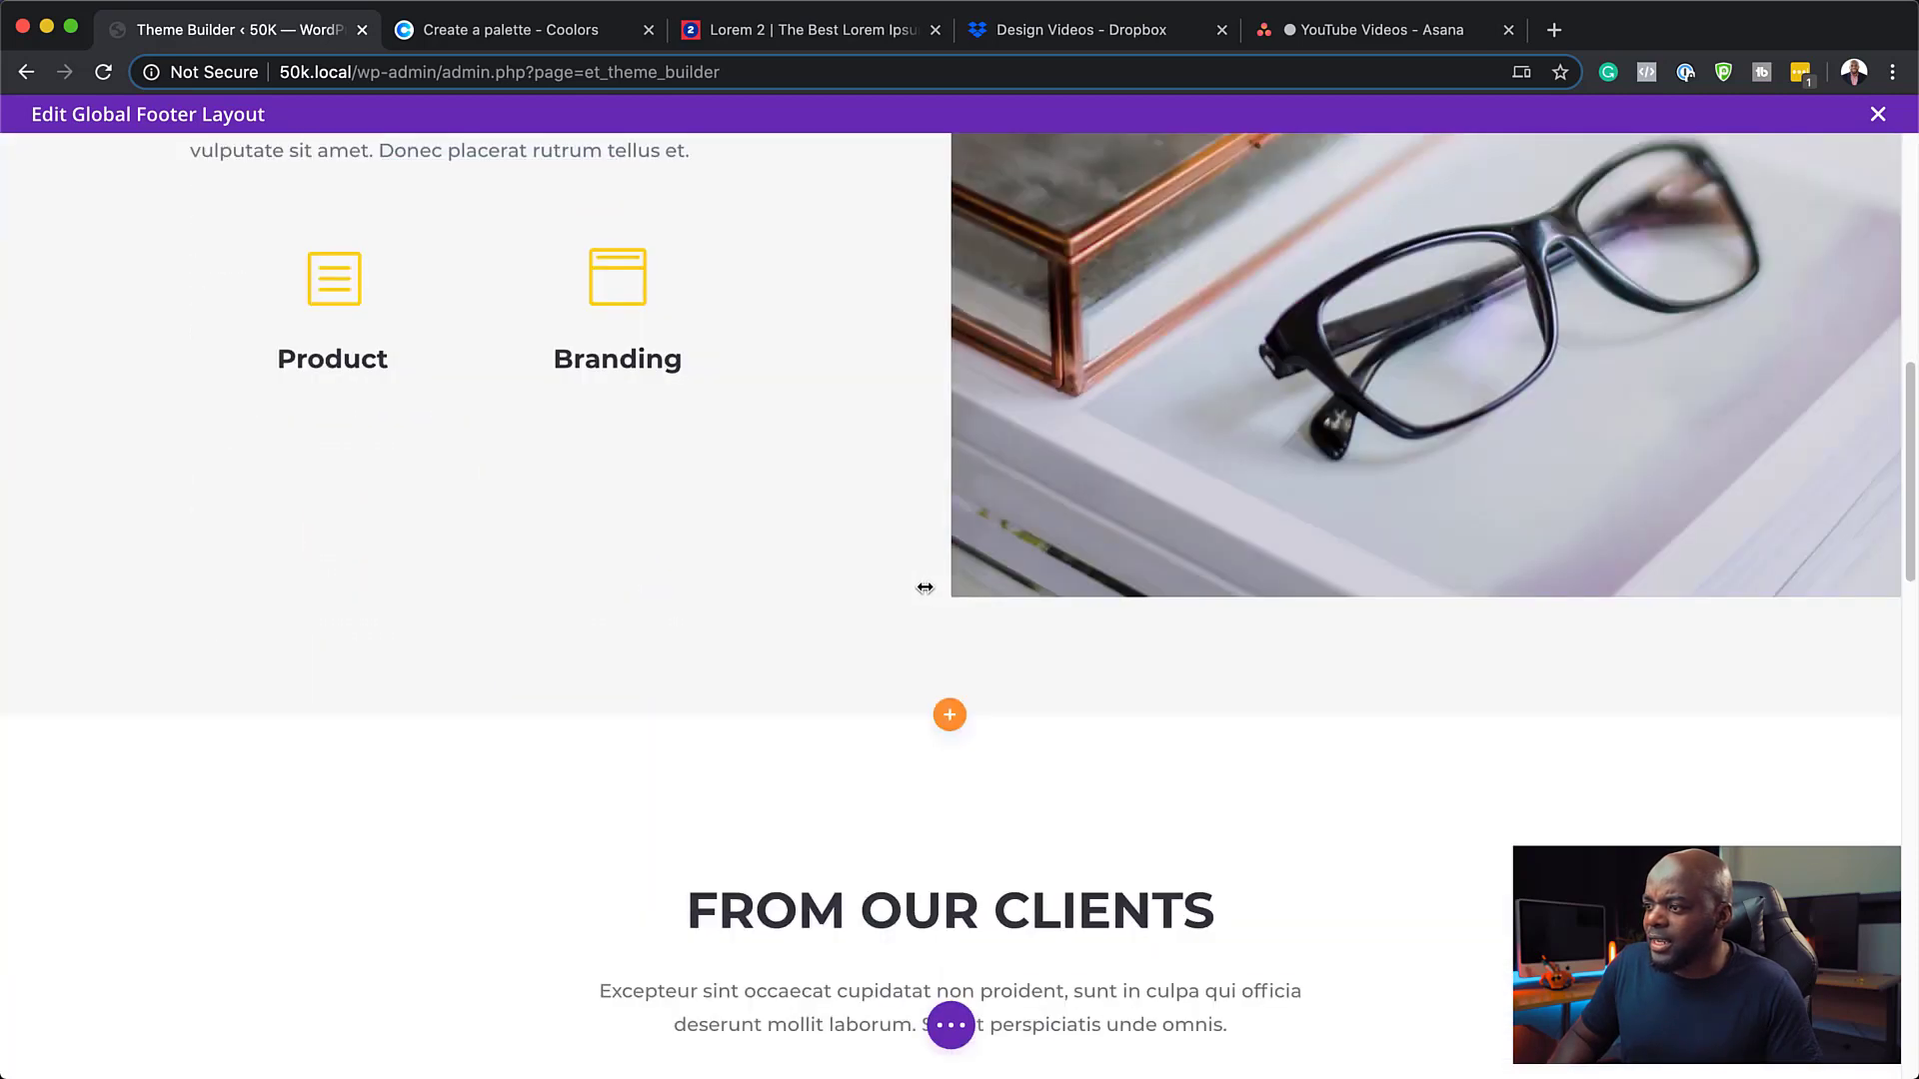
{"action": "scroll", "coordinate": [925, 588], "scroll_direction": "down", "scroll_amount": 5}
{"action": "scroll", "coordinate": [334, 377], "scroll_direction": "up", "scroll_amount": 3}
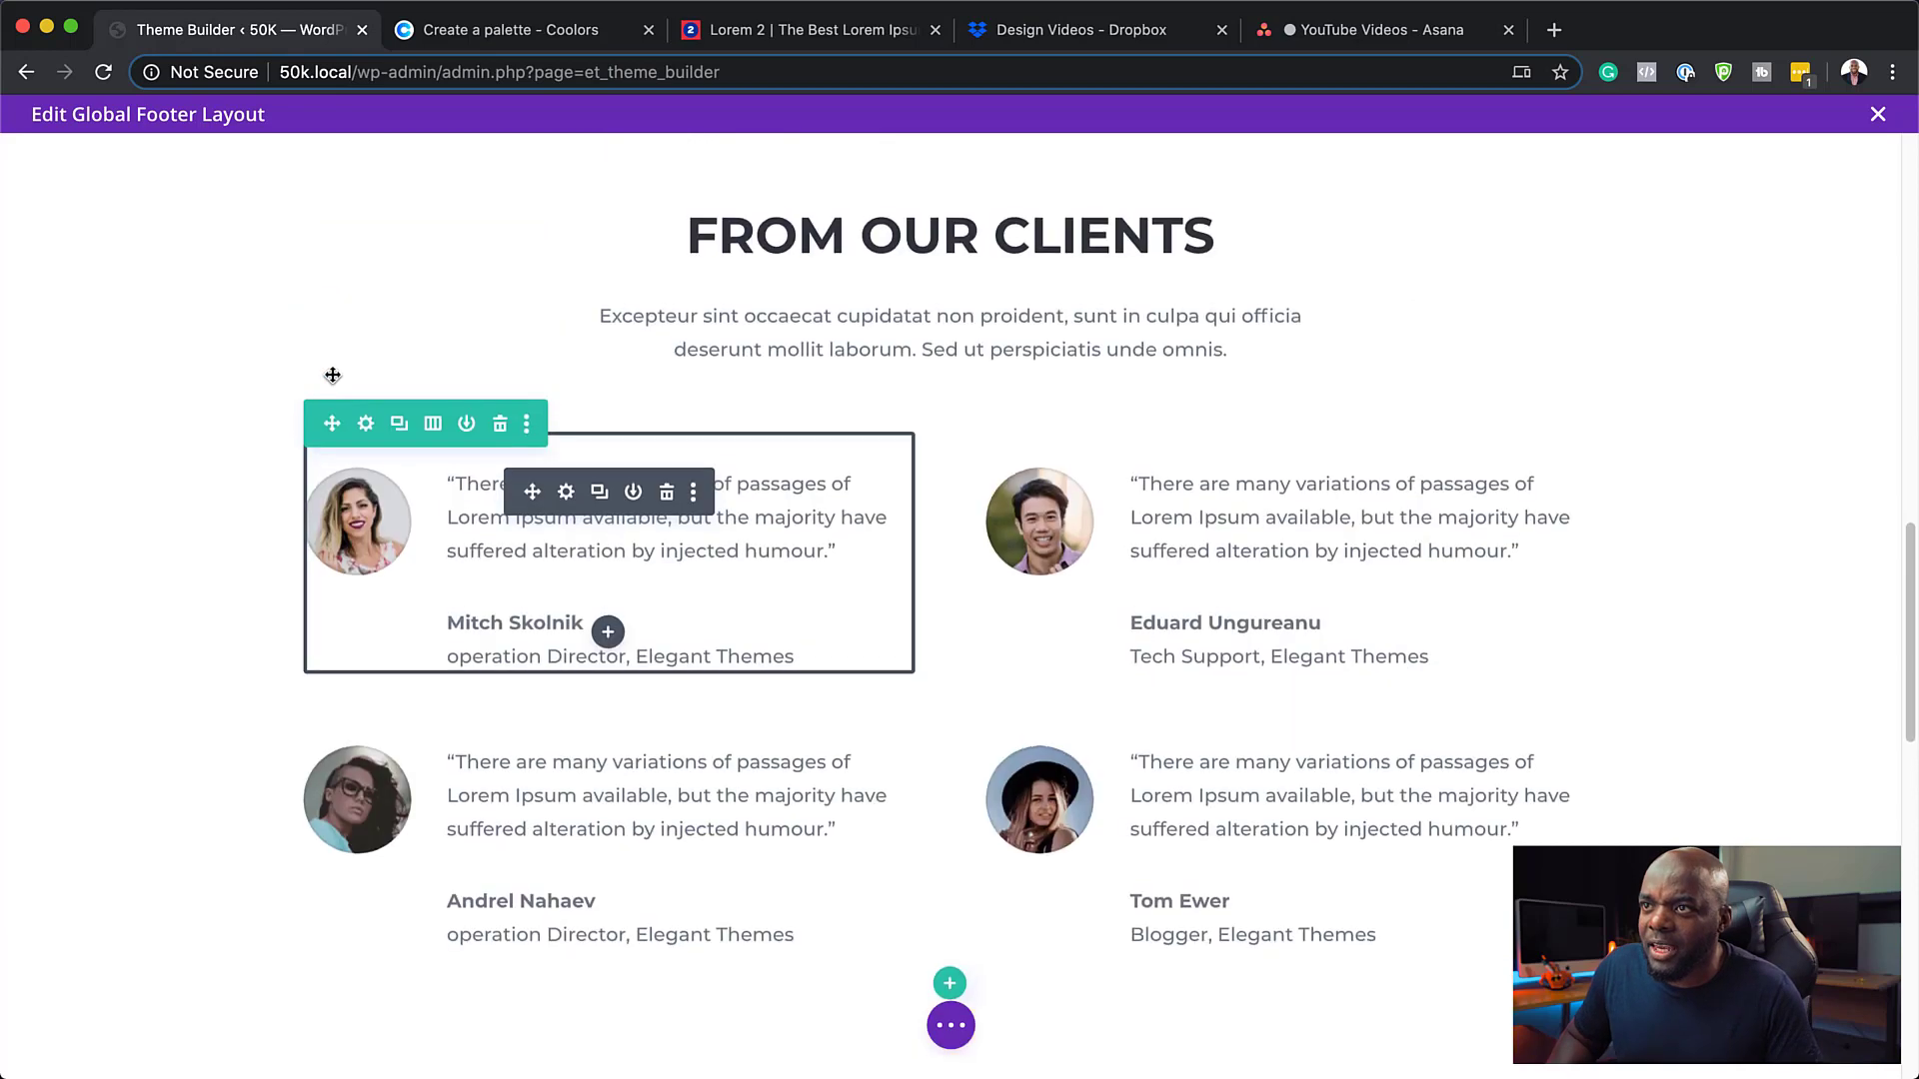
{"action": "left_click", "coordinate": [163, 233]}
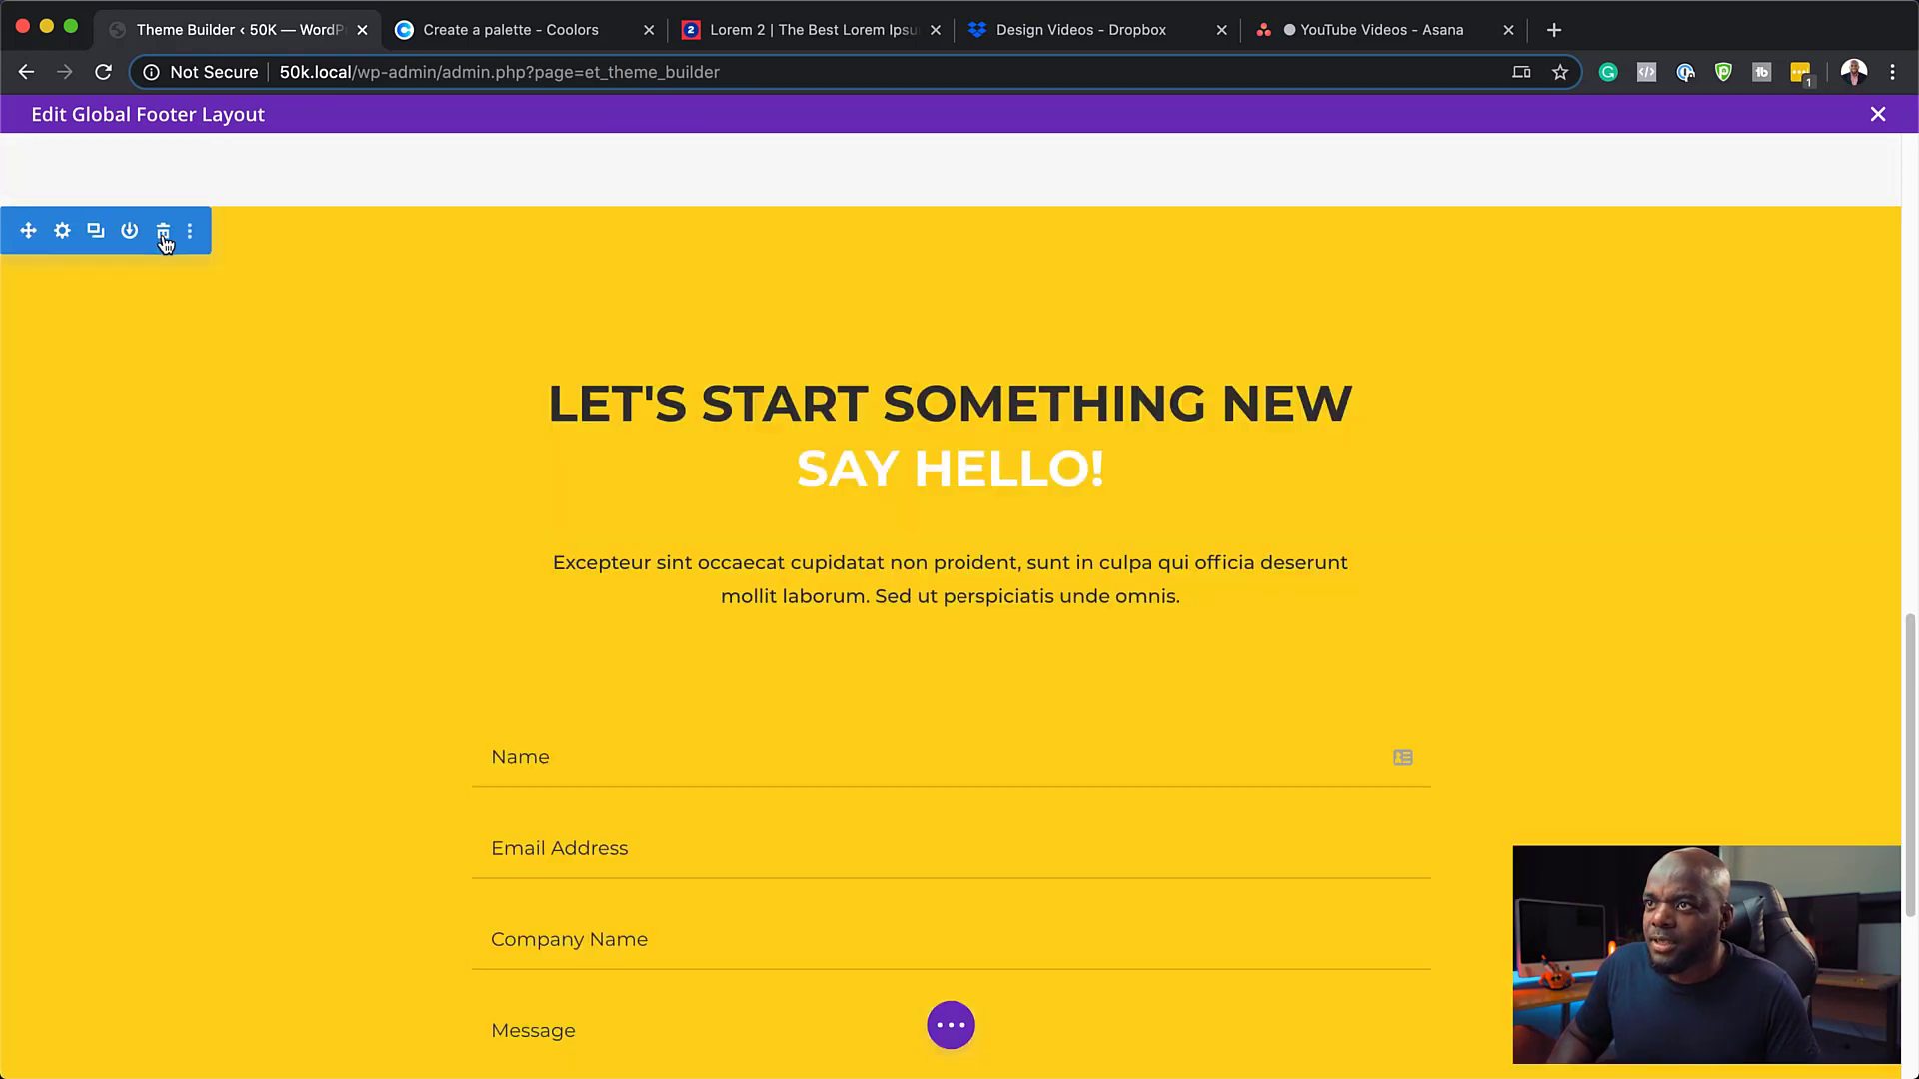
{"action": "scroll", "coordinate": [640, 455], "scroll_direction": "down", "scroll_amount": 5}
{"action": "scroll", "coordinate": [530, 552], "scroll_direction": "up", "scroll_amount": 8}
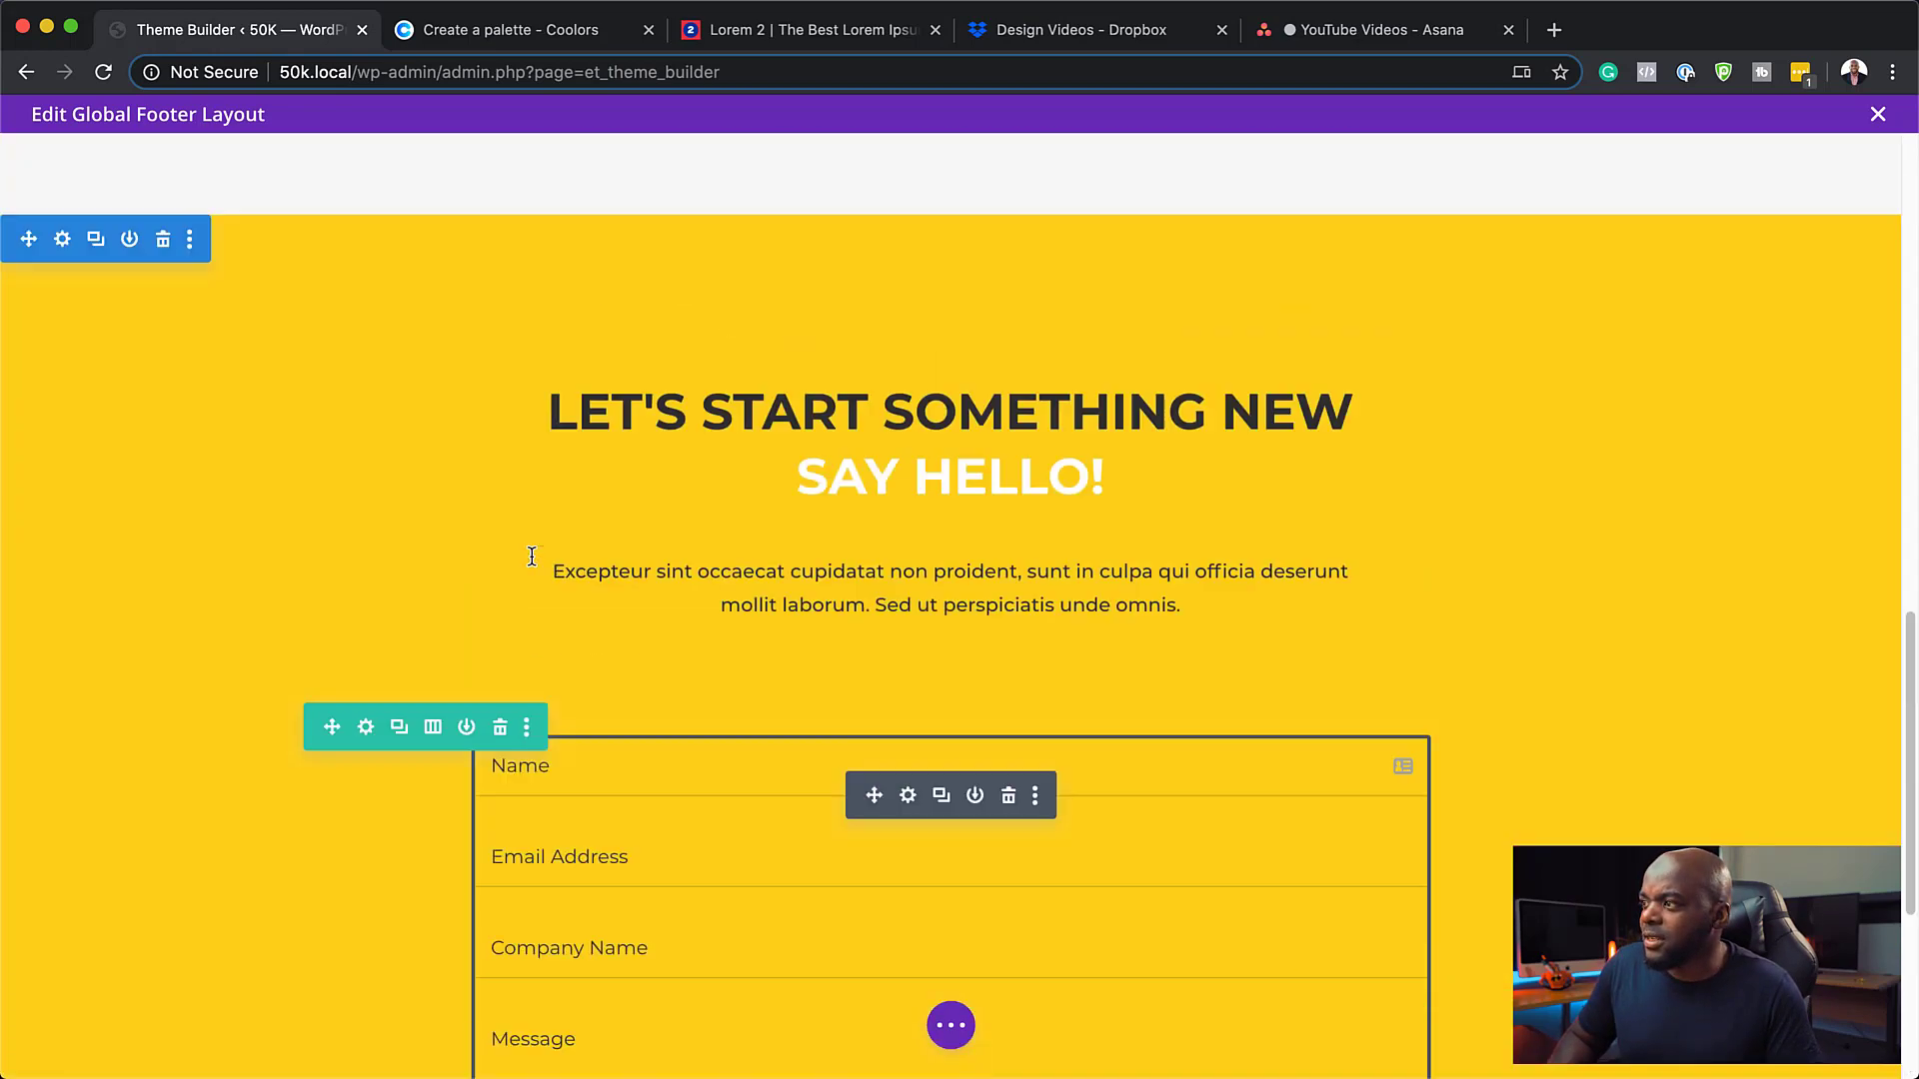
{"action": "scroll", "coordinate": [534, 554], "scroll_direction": "up", "scroll_amount": 10}
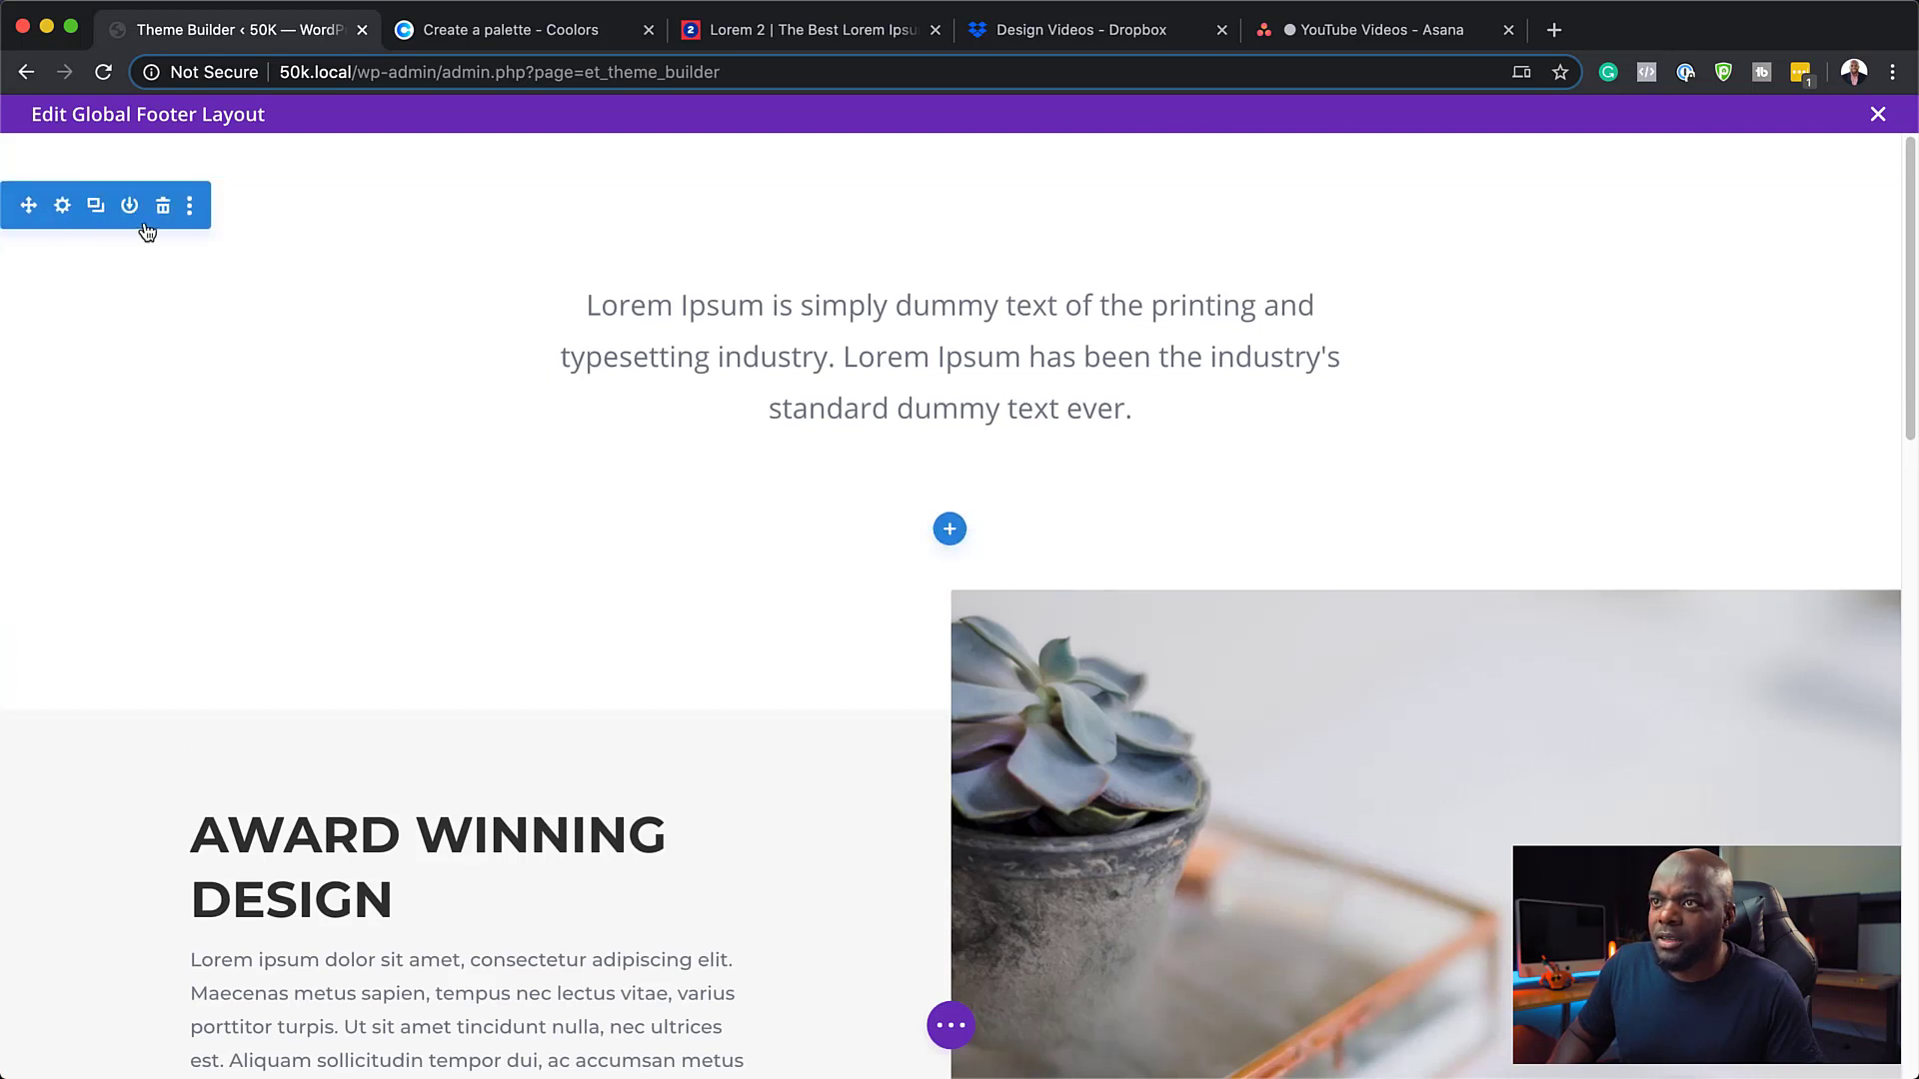
{"action": "left_click", "coordinate": [164, 211]}
{"action": "left_click", "coordinate": [164, 160]}
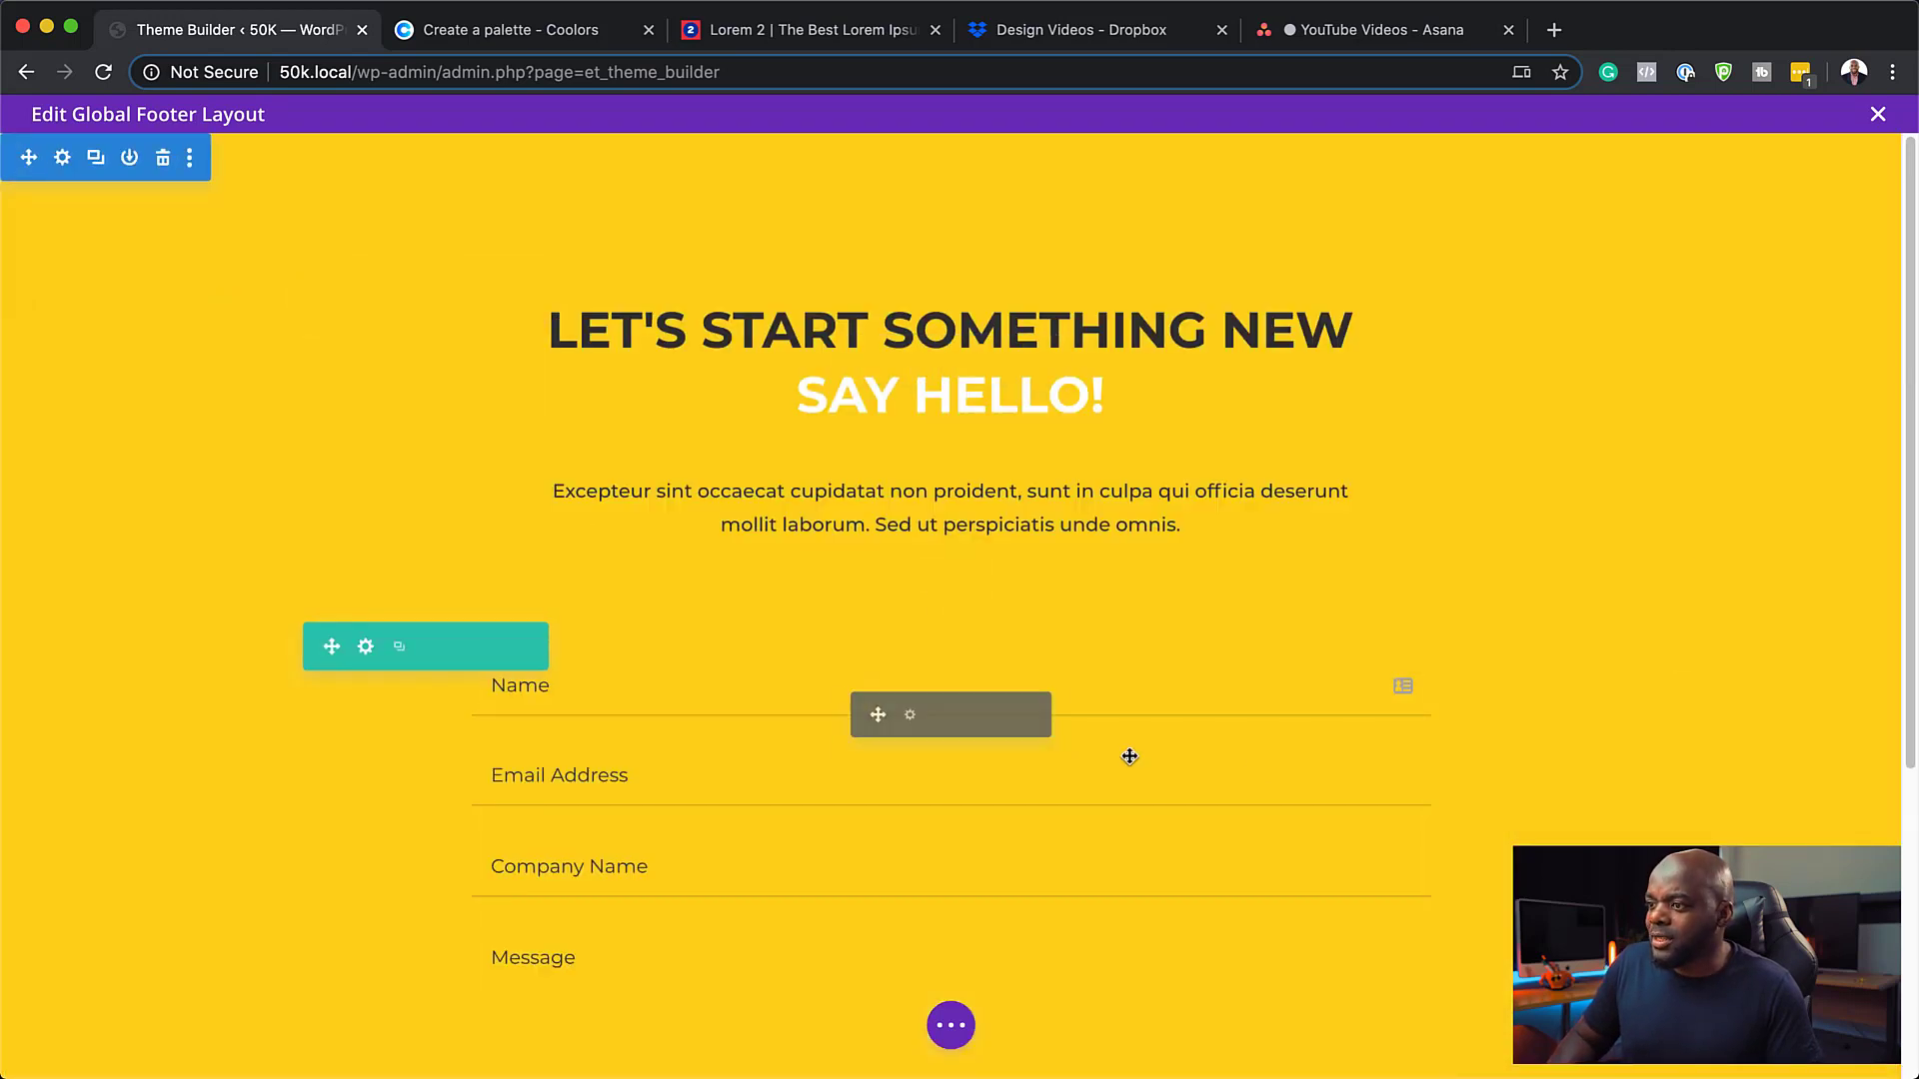
Save the global footer layout, close its editor and save the Theme Builder changes
{"action": "mouse_move", "coordinate": [1500, 587]}
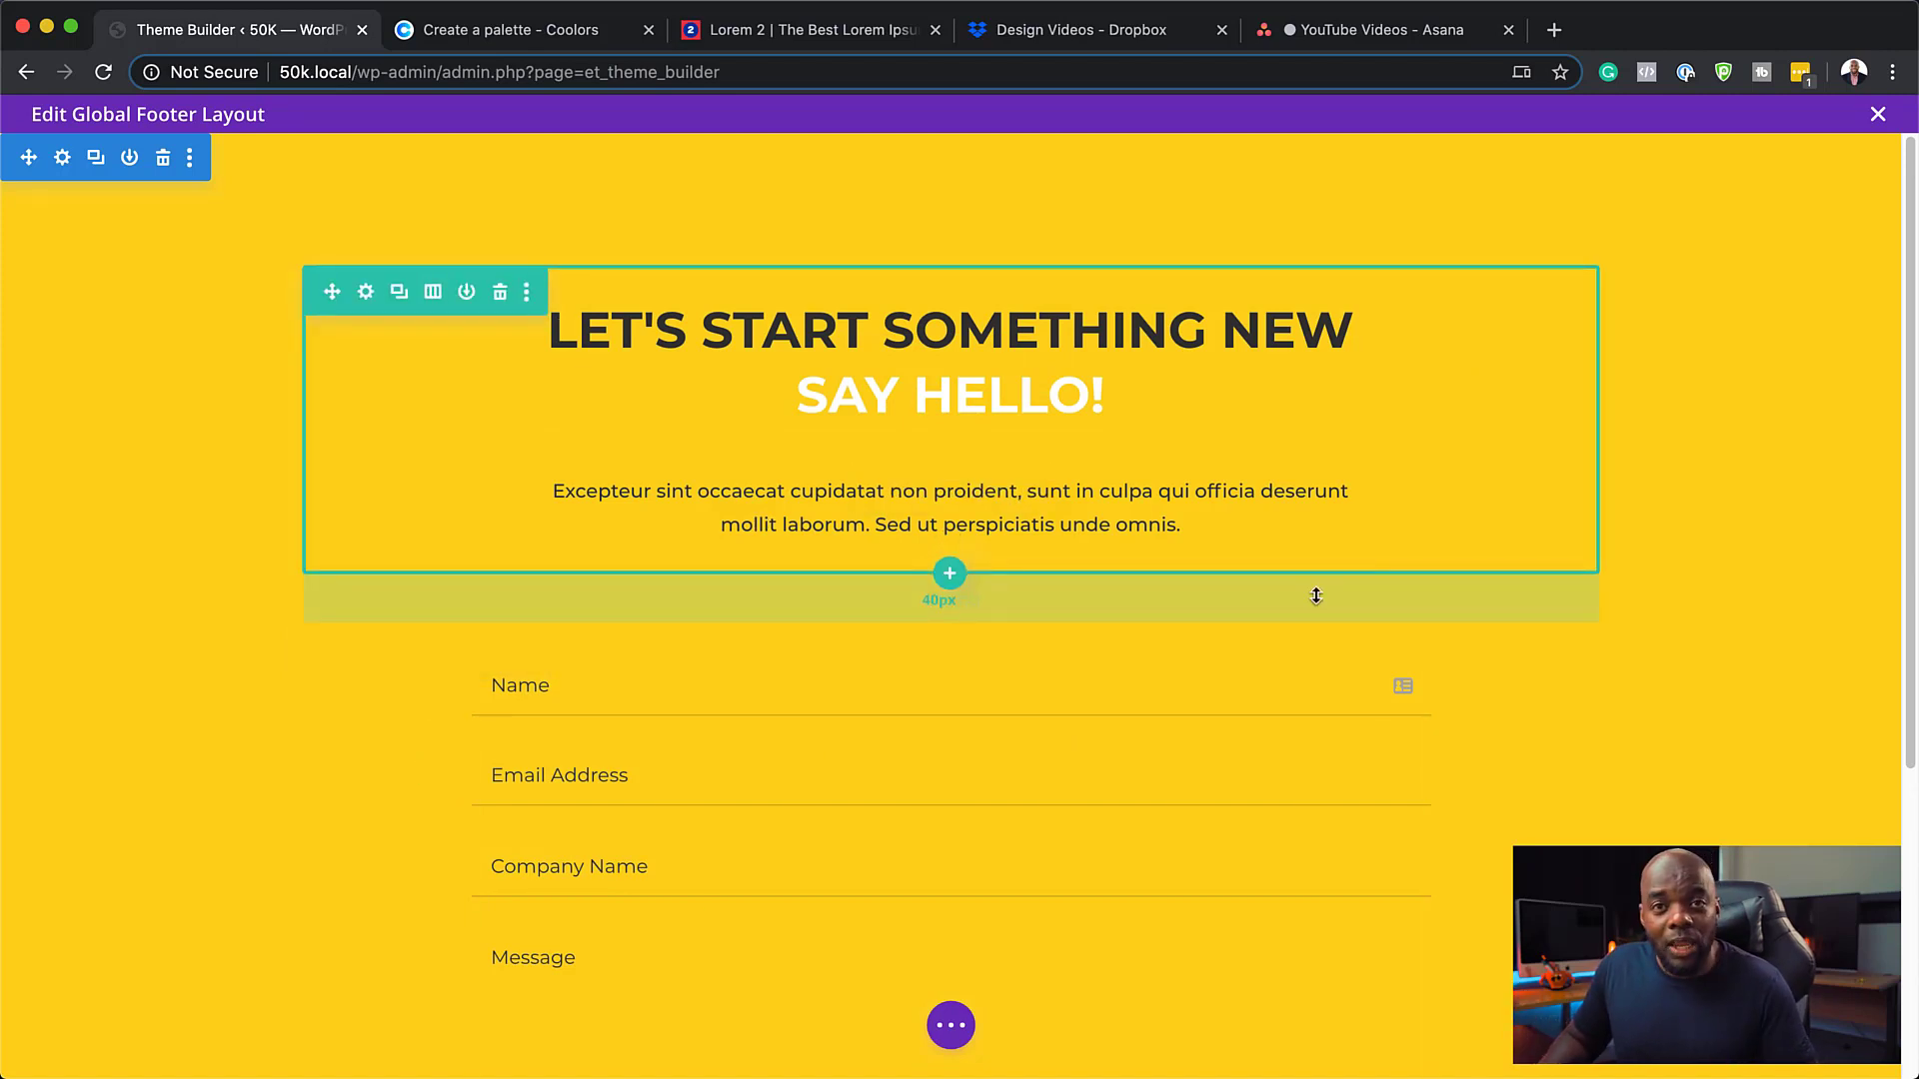
{"action": "key", "text": "super+s"}
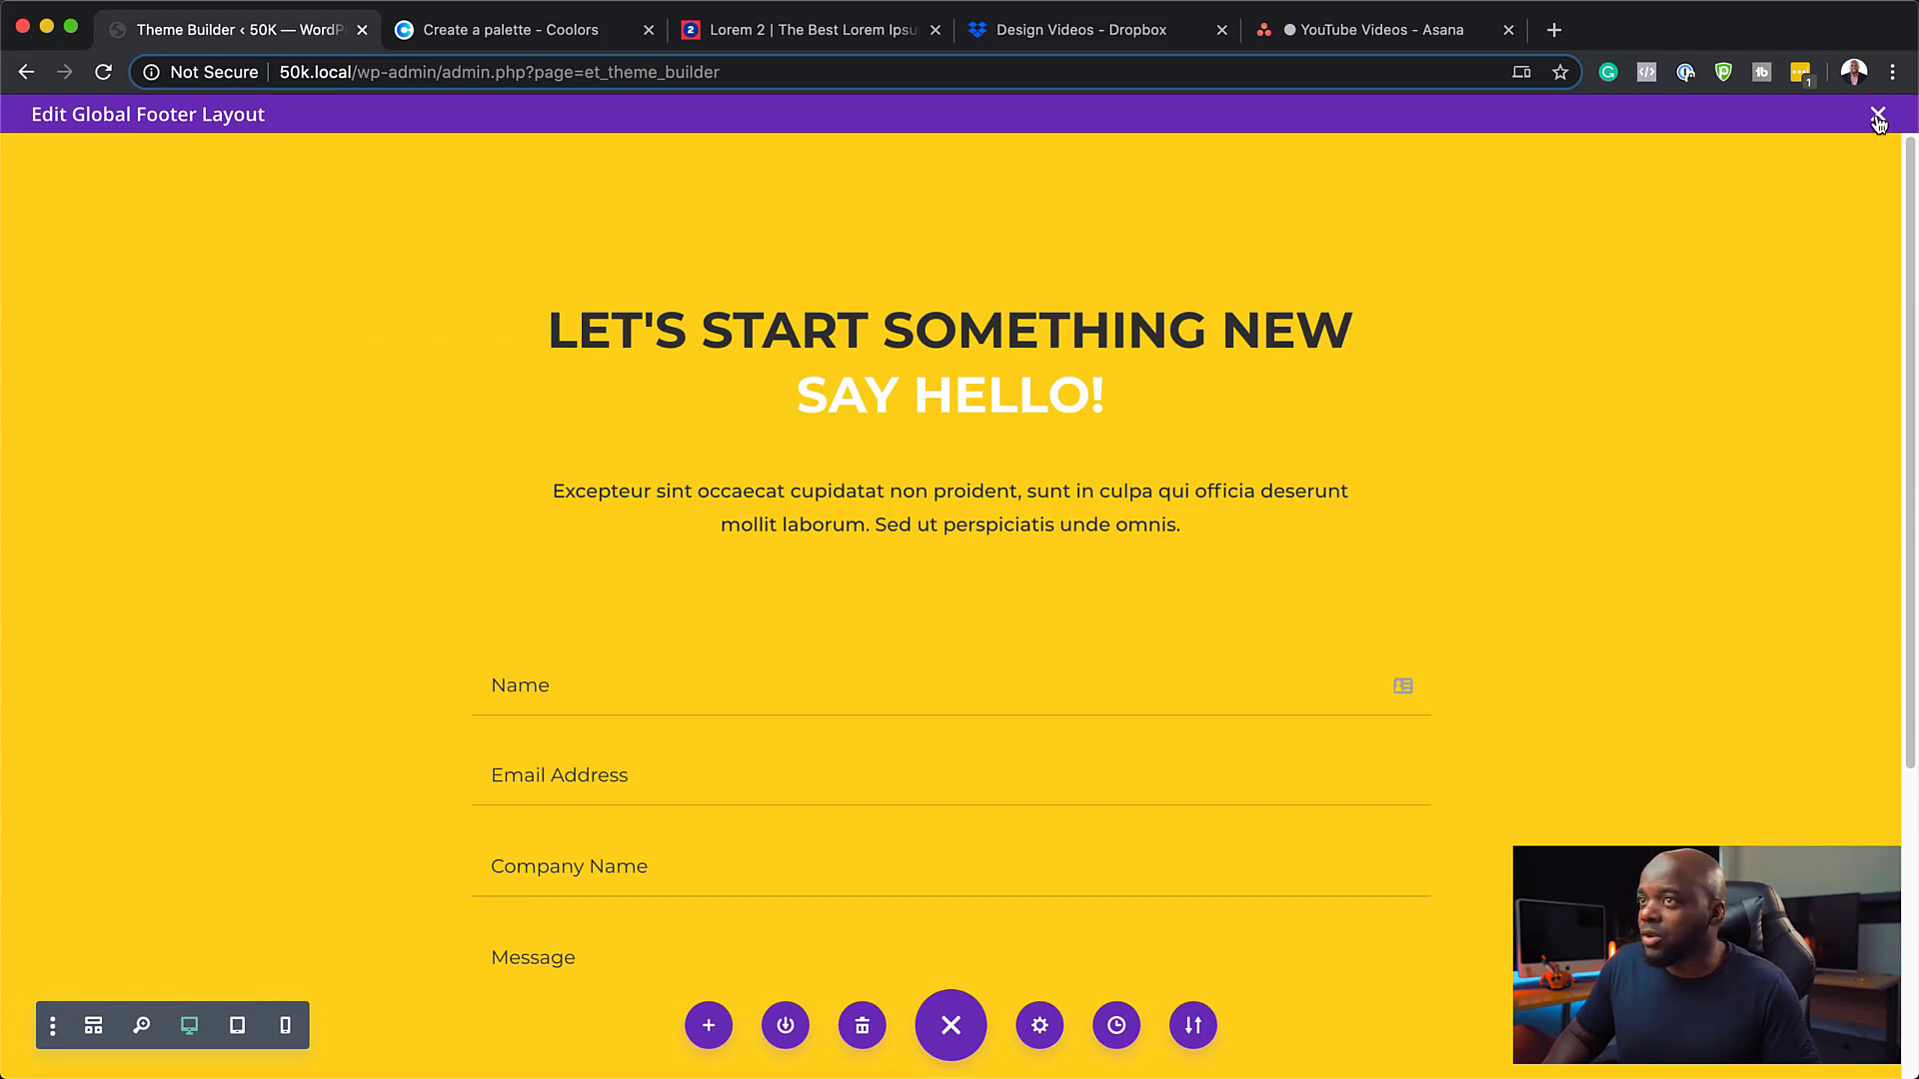
{"action": "left_click", "coordinate": [1877, 117]}
{"action": "left_click", "coordinate": [300, 192]}
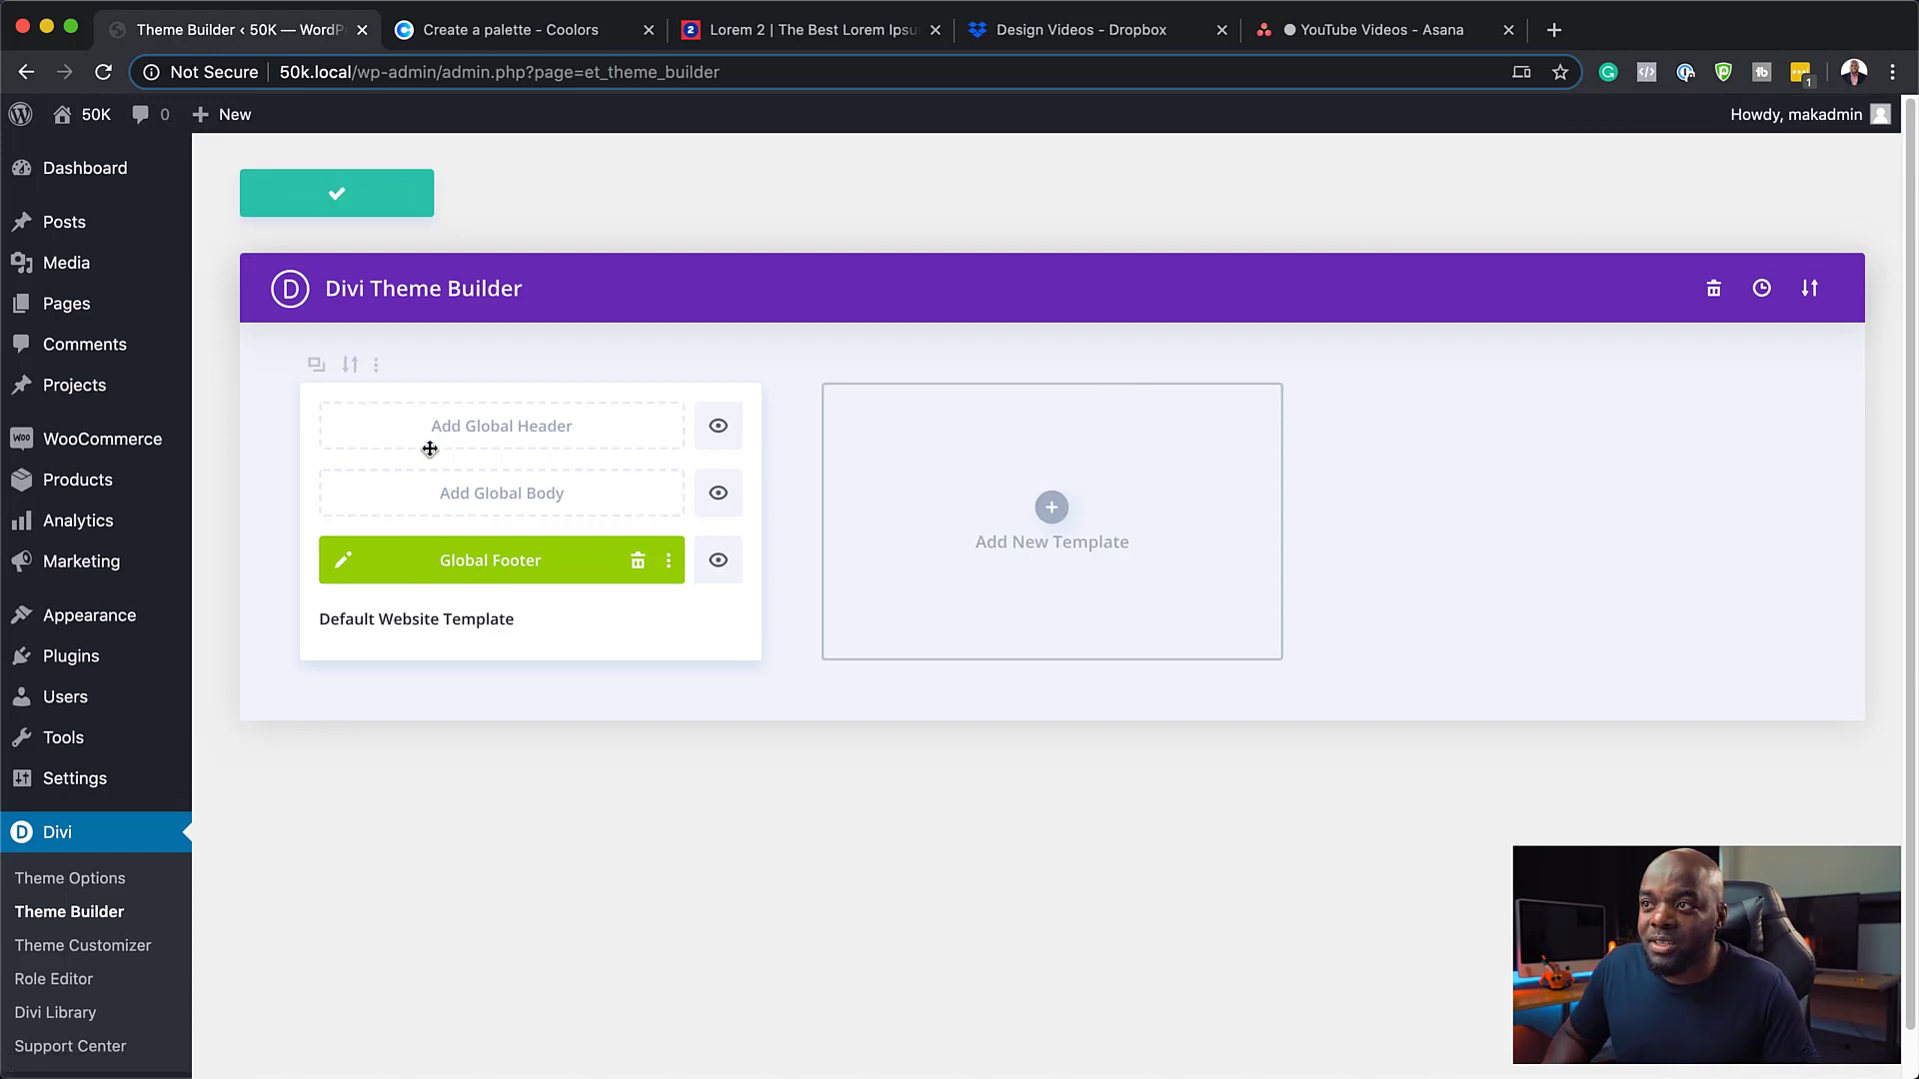
{"action": "left_click", "coordinate": [376, 192]}
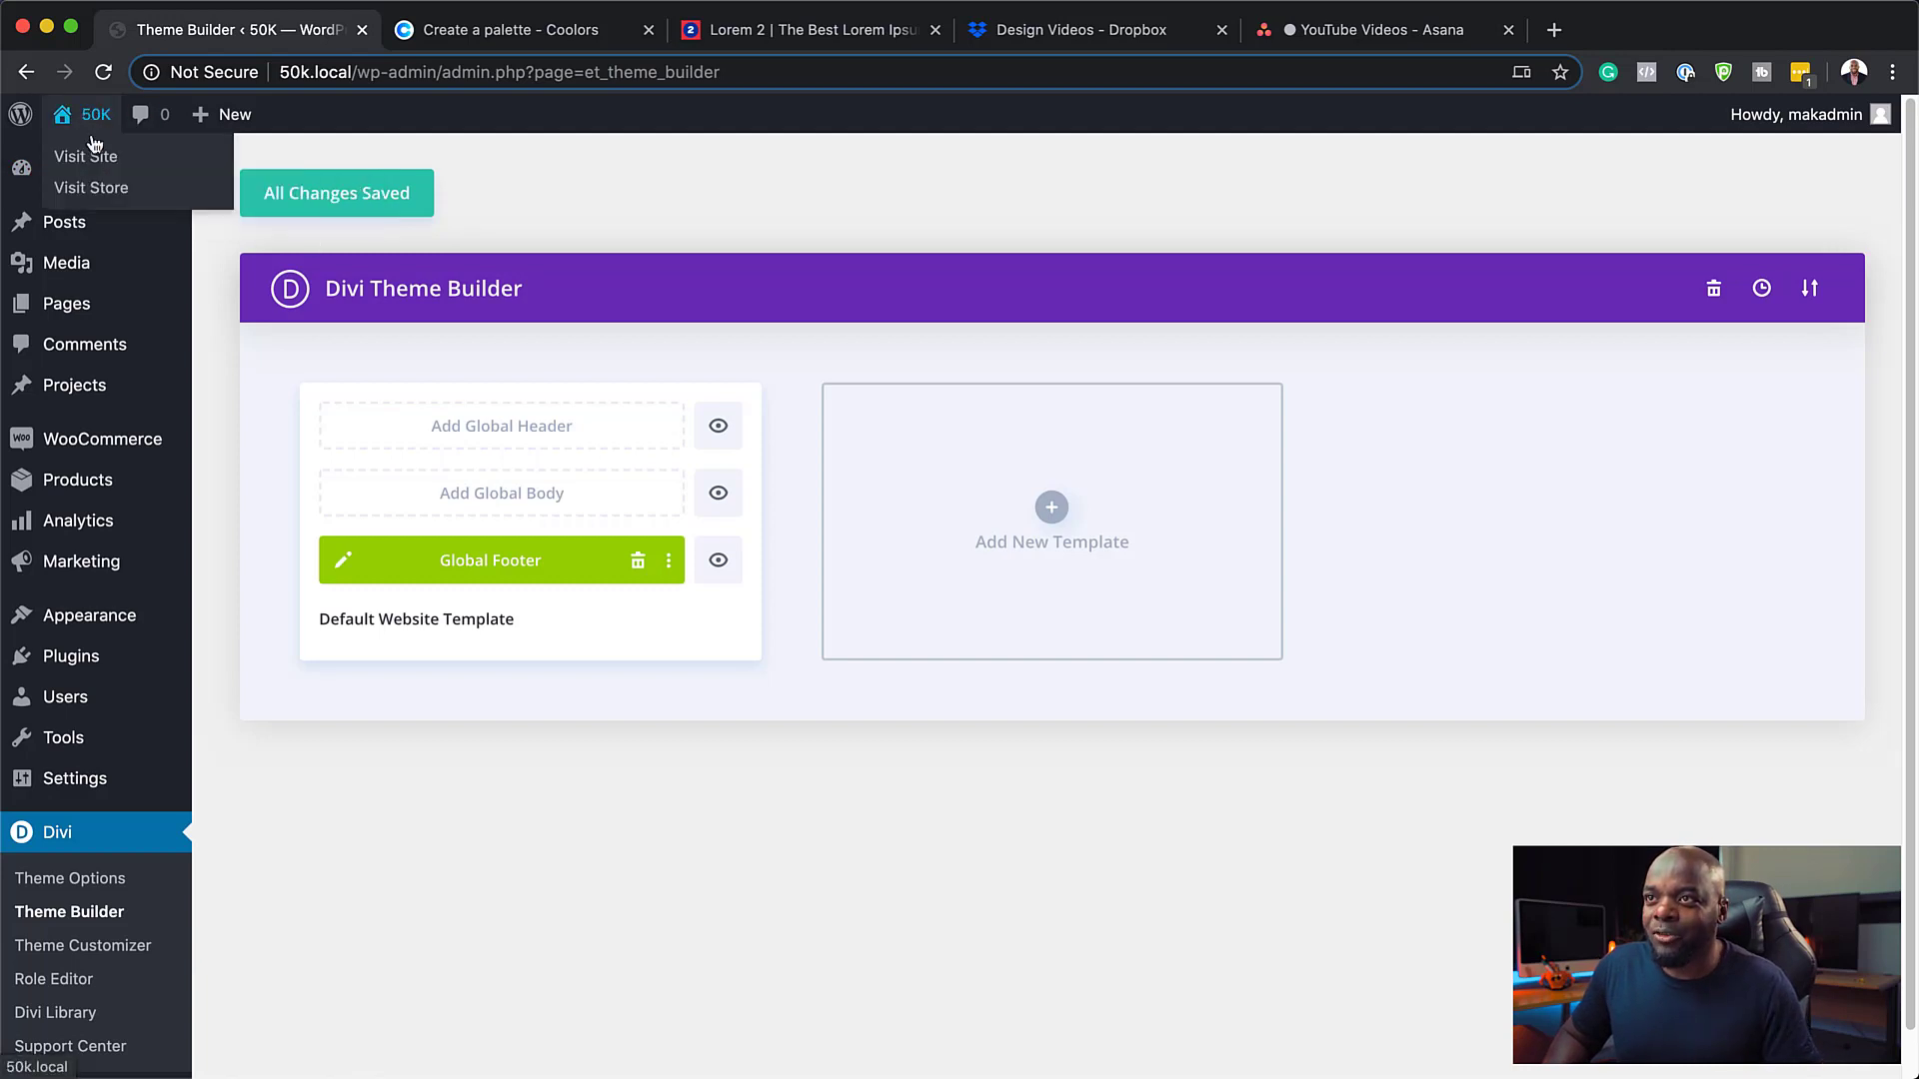
Visit the site in a new tab, examine the global footer on the home page, and open the My Courses page
{"action": "left_click", "coordinate": [95, 158], "text": "super"}
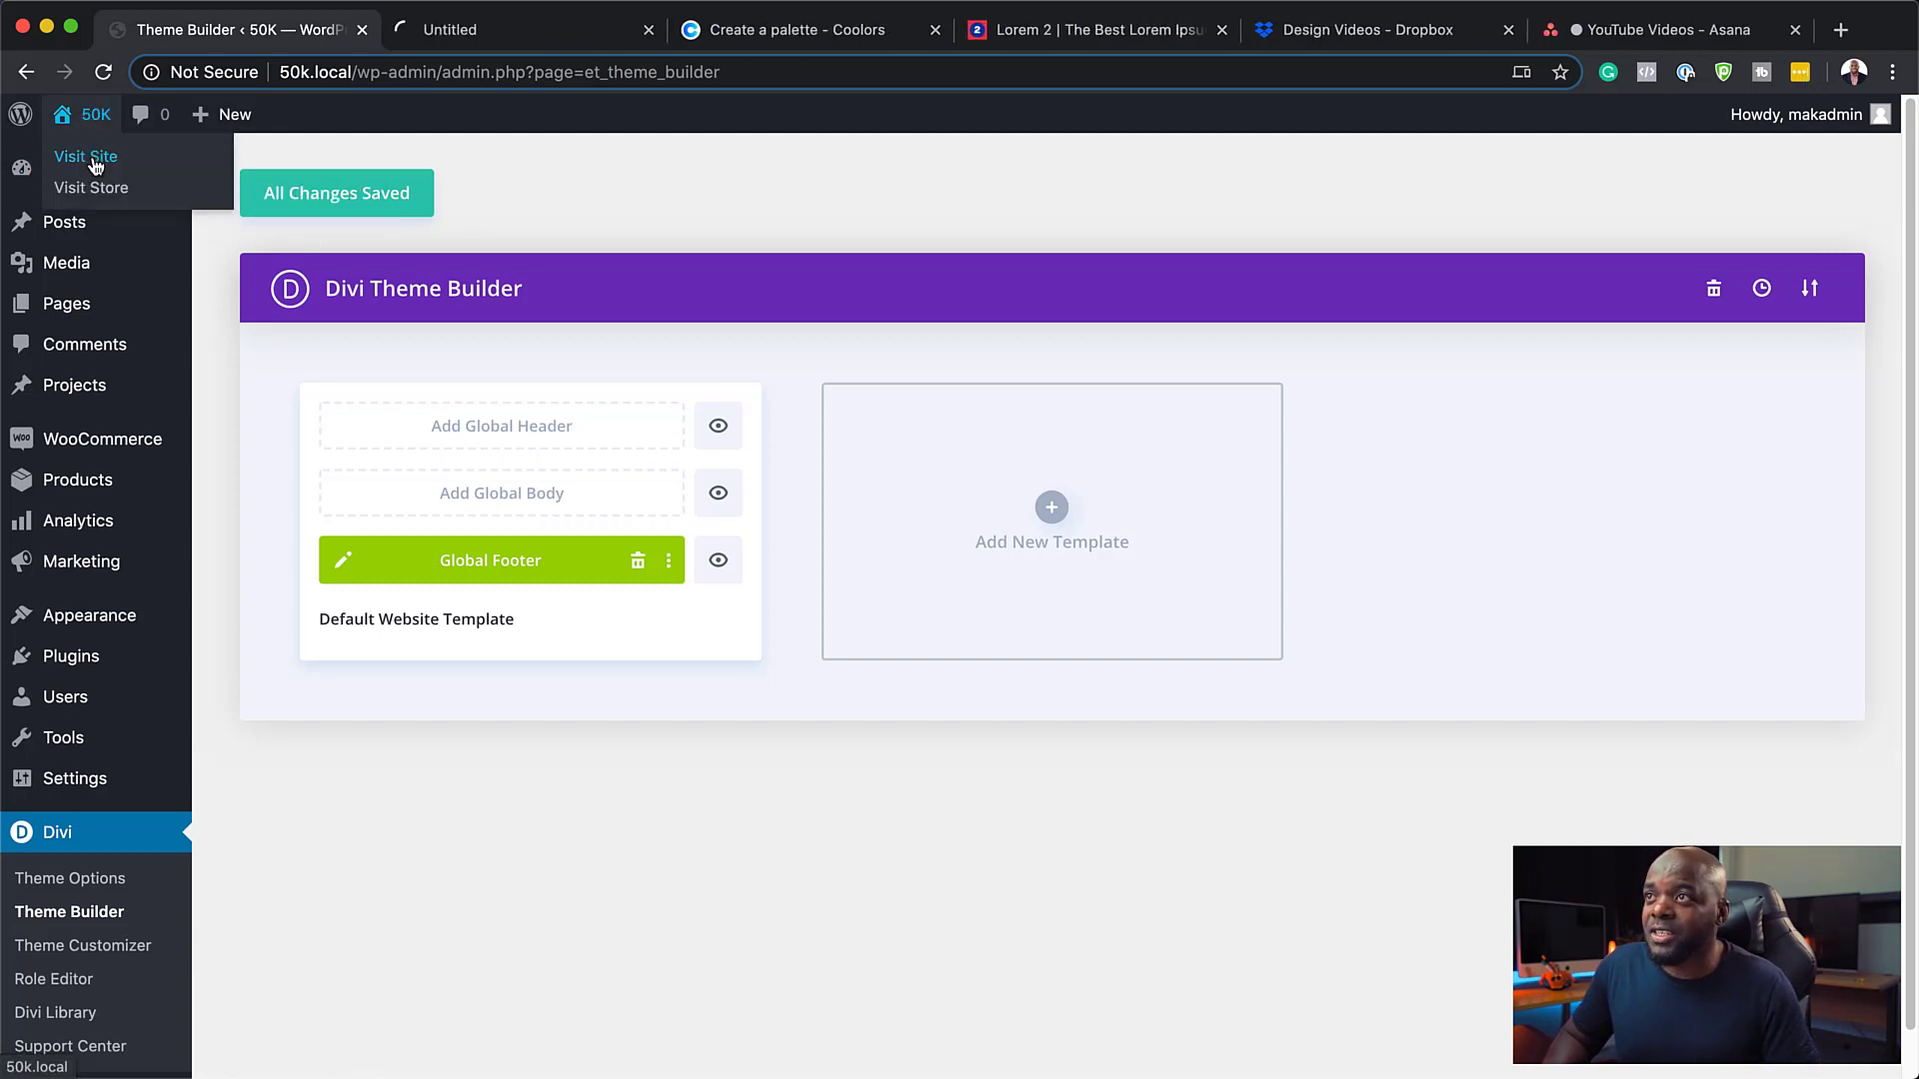
{"action": "left_click", "coordinate": [506, 36]}
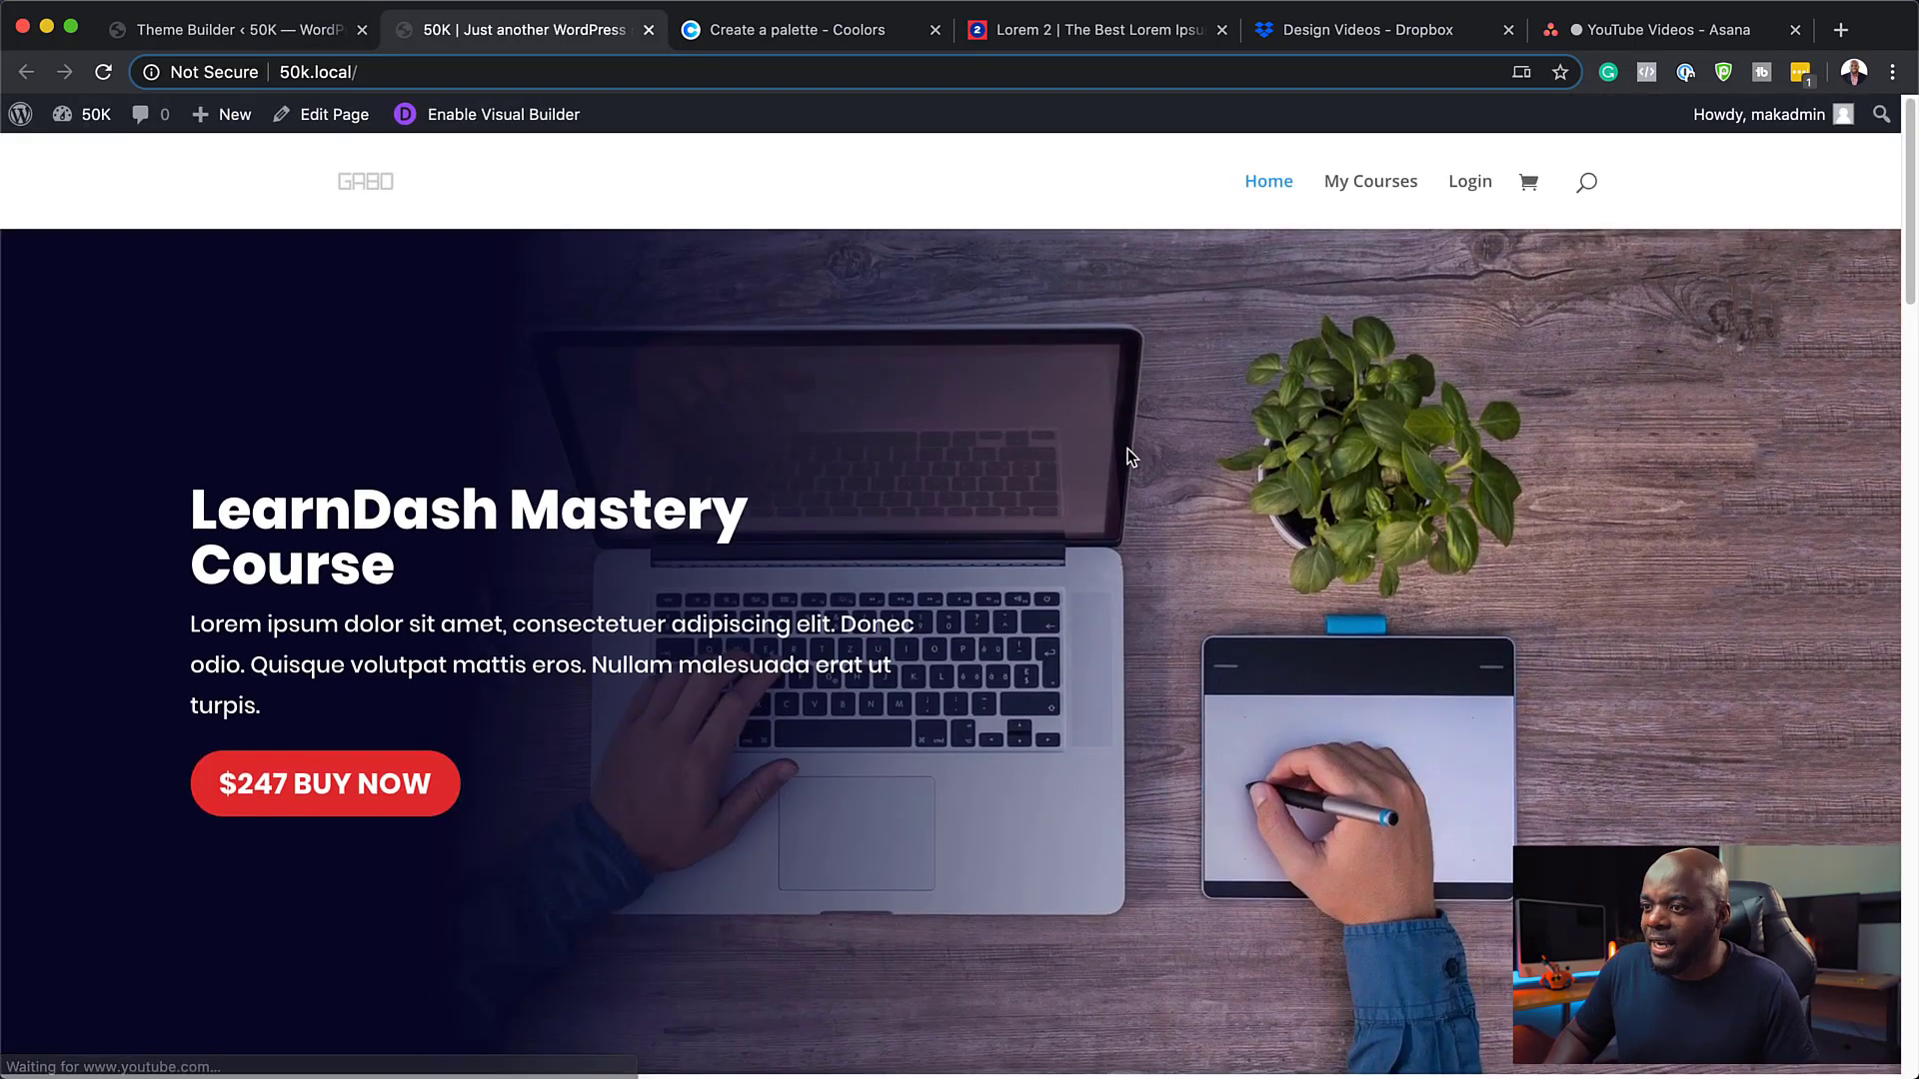
{"action": "scroll", "coordinate": [1131, 458], "scroll_direction": "down", "scroll_amount": 15}
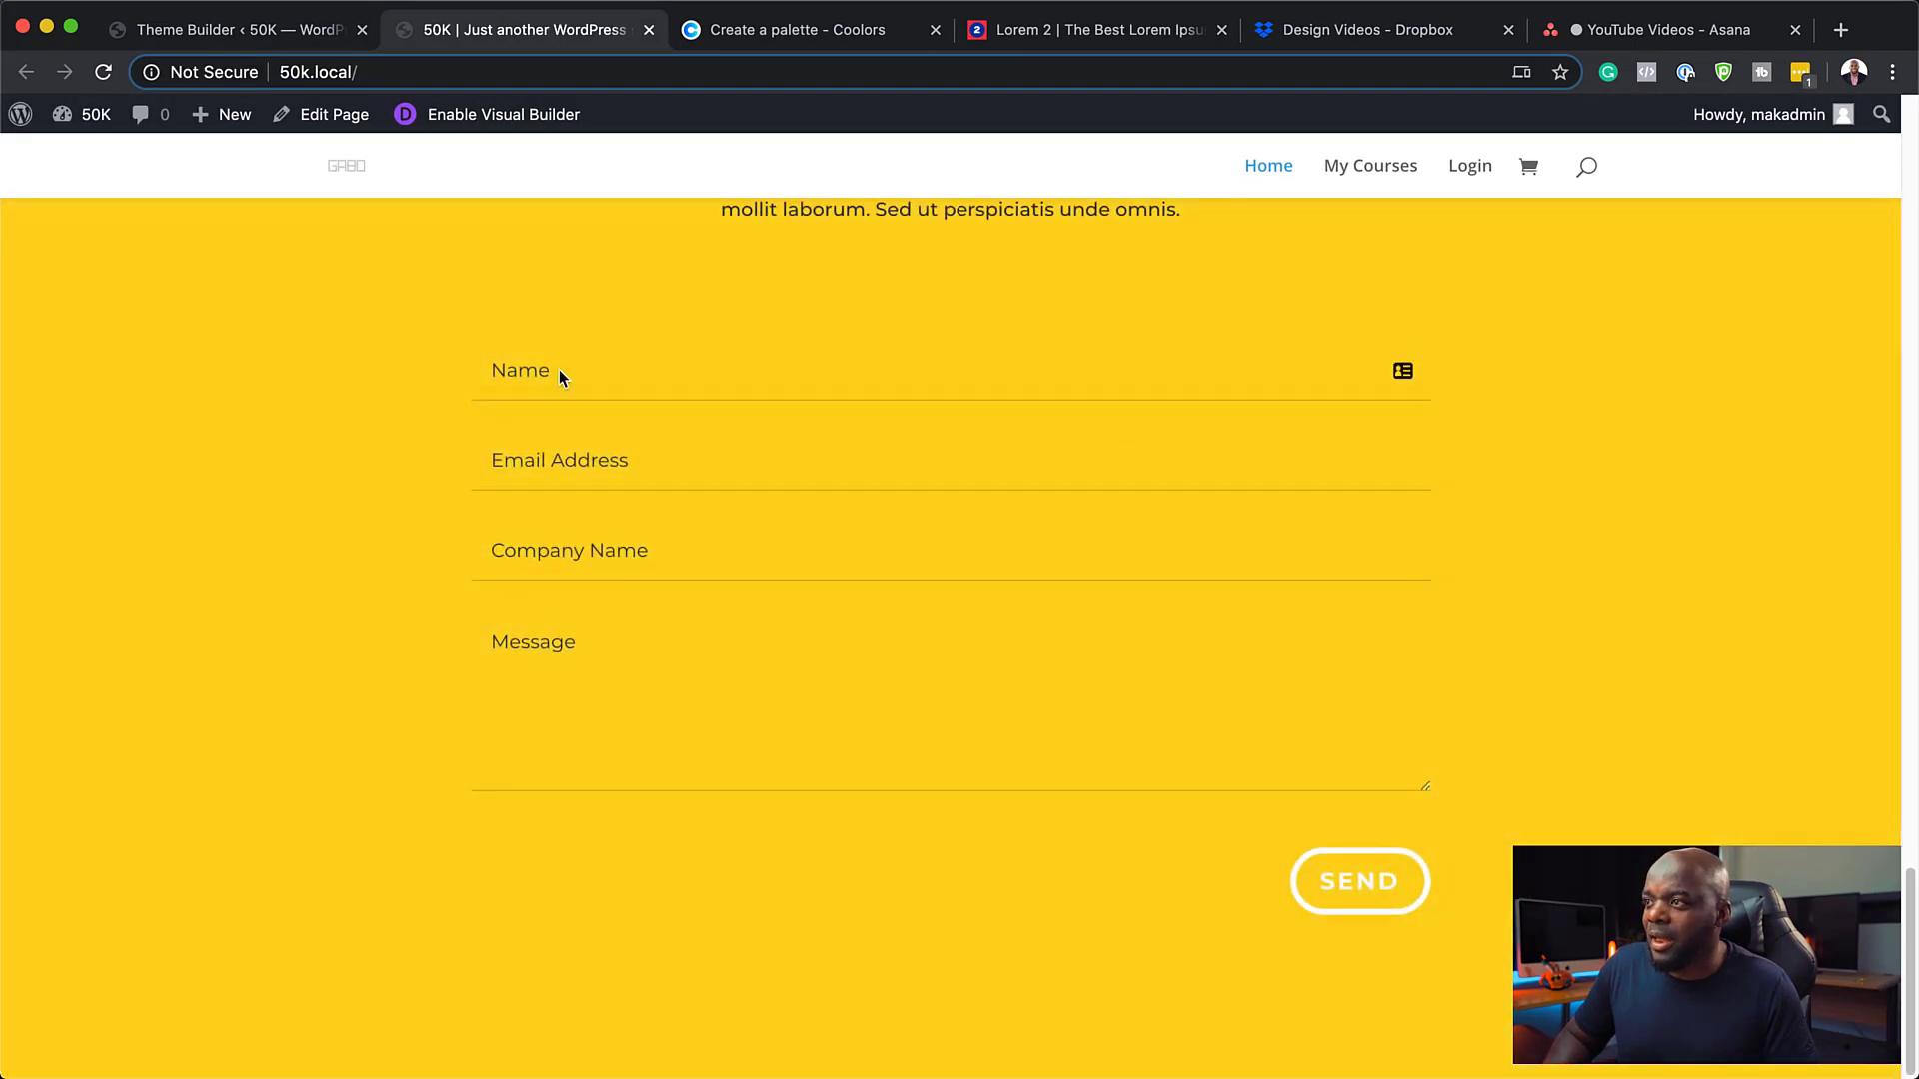
{"action": "scroll", "coordinate": [1497, 604], "scroll_direction": "up", "scroll_amount": 3}
{"action": "scroll", "coordinate": [1521, 611], "scroll_direction": "up", "scroll_amount": 4}
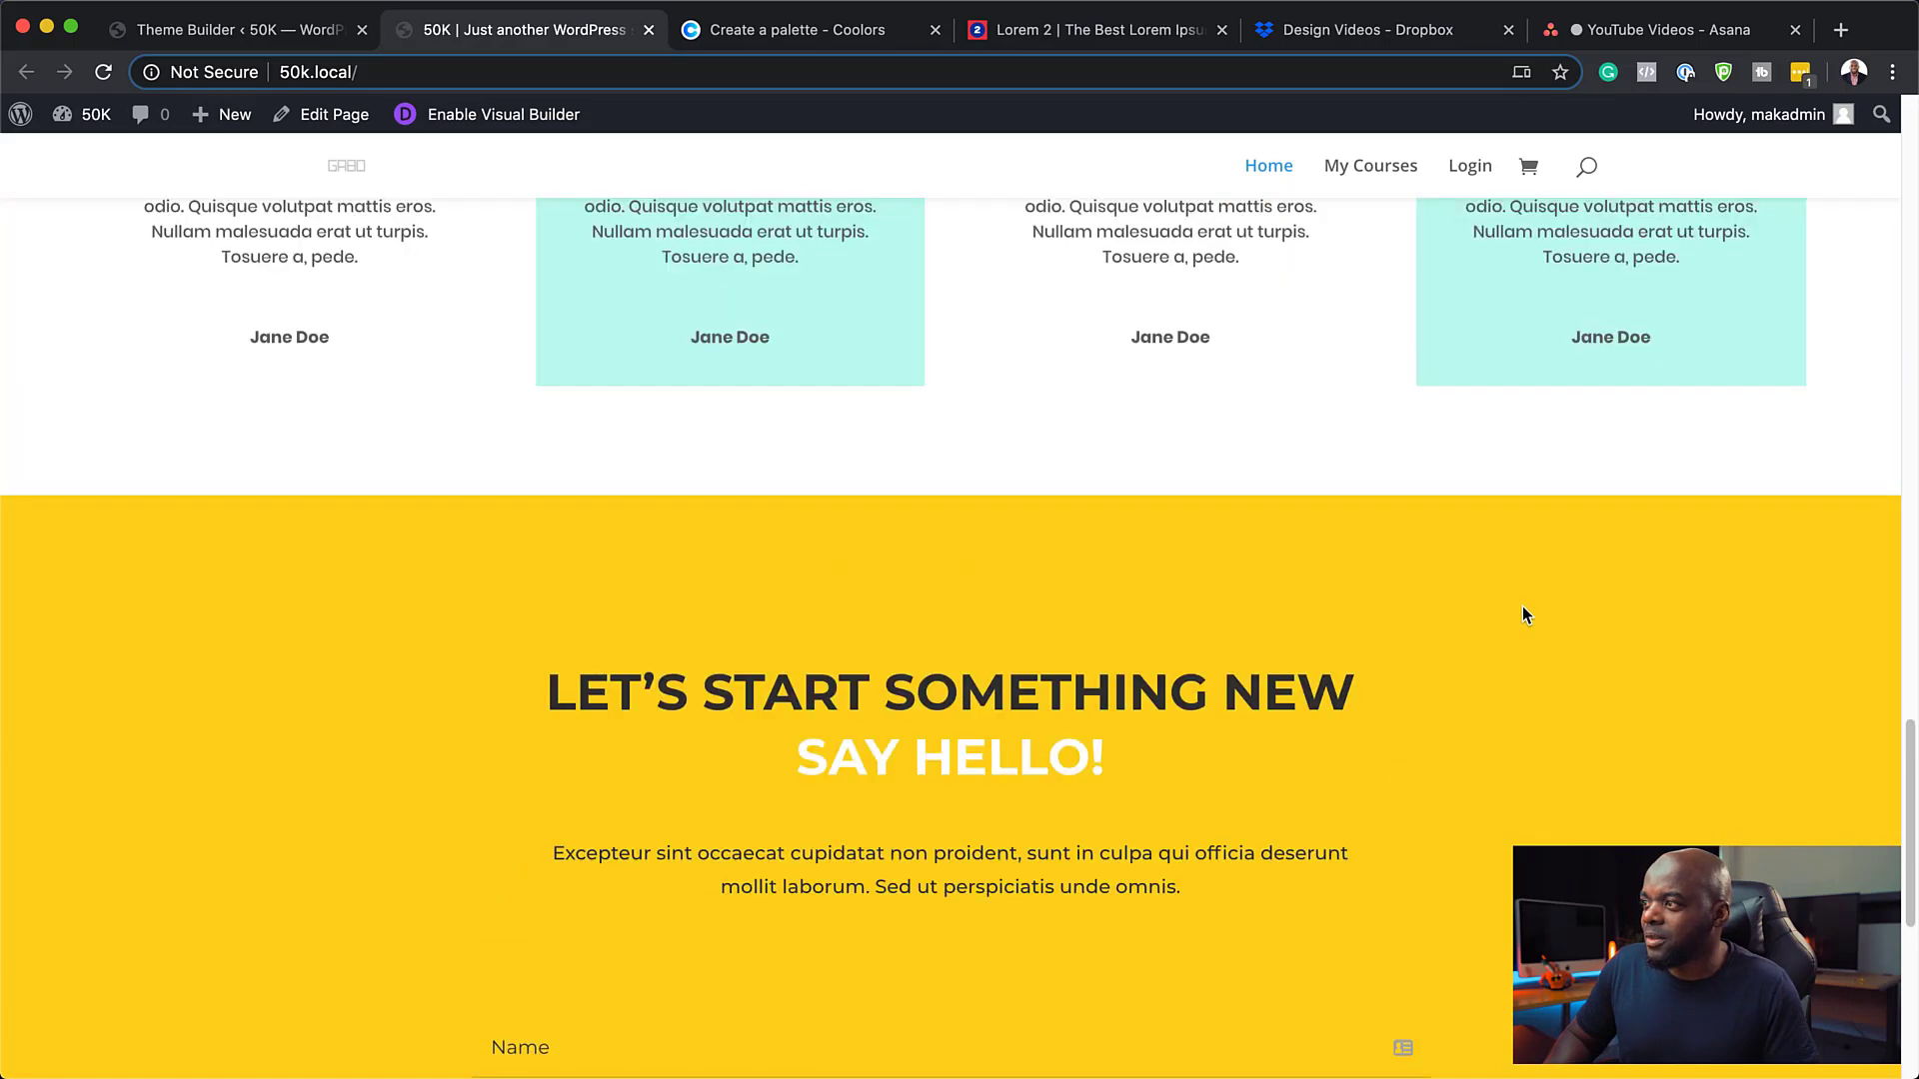
{"action": "scroll", "coordinate": [1312, 452], "scroll_direction": "up", "scroll_amount": 15}
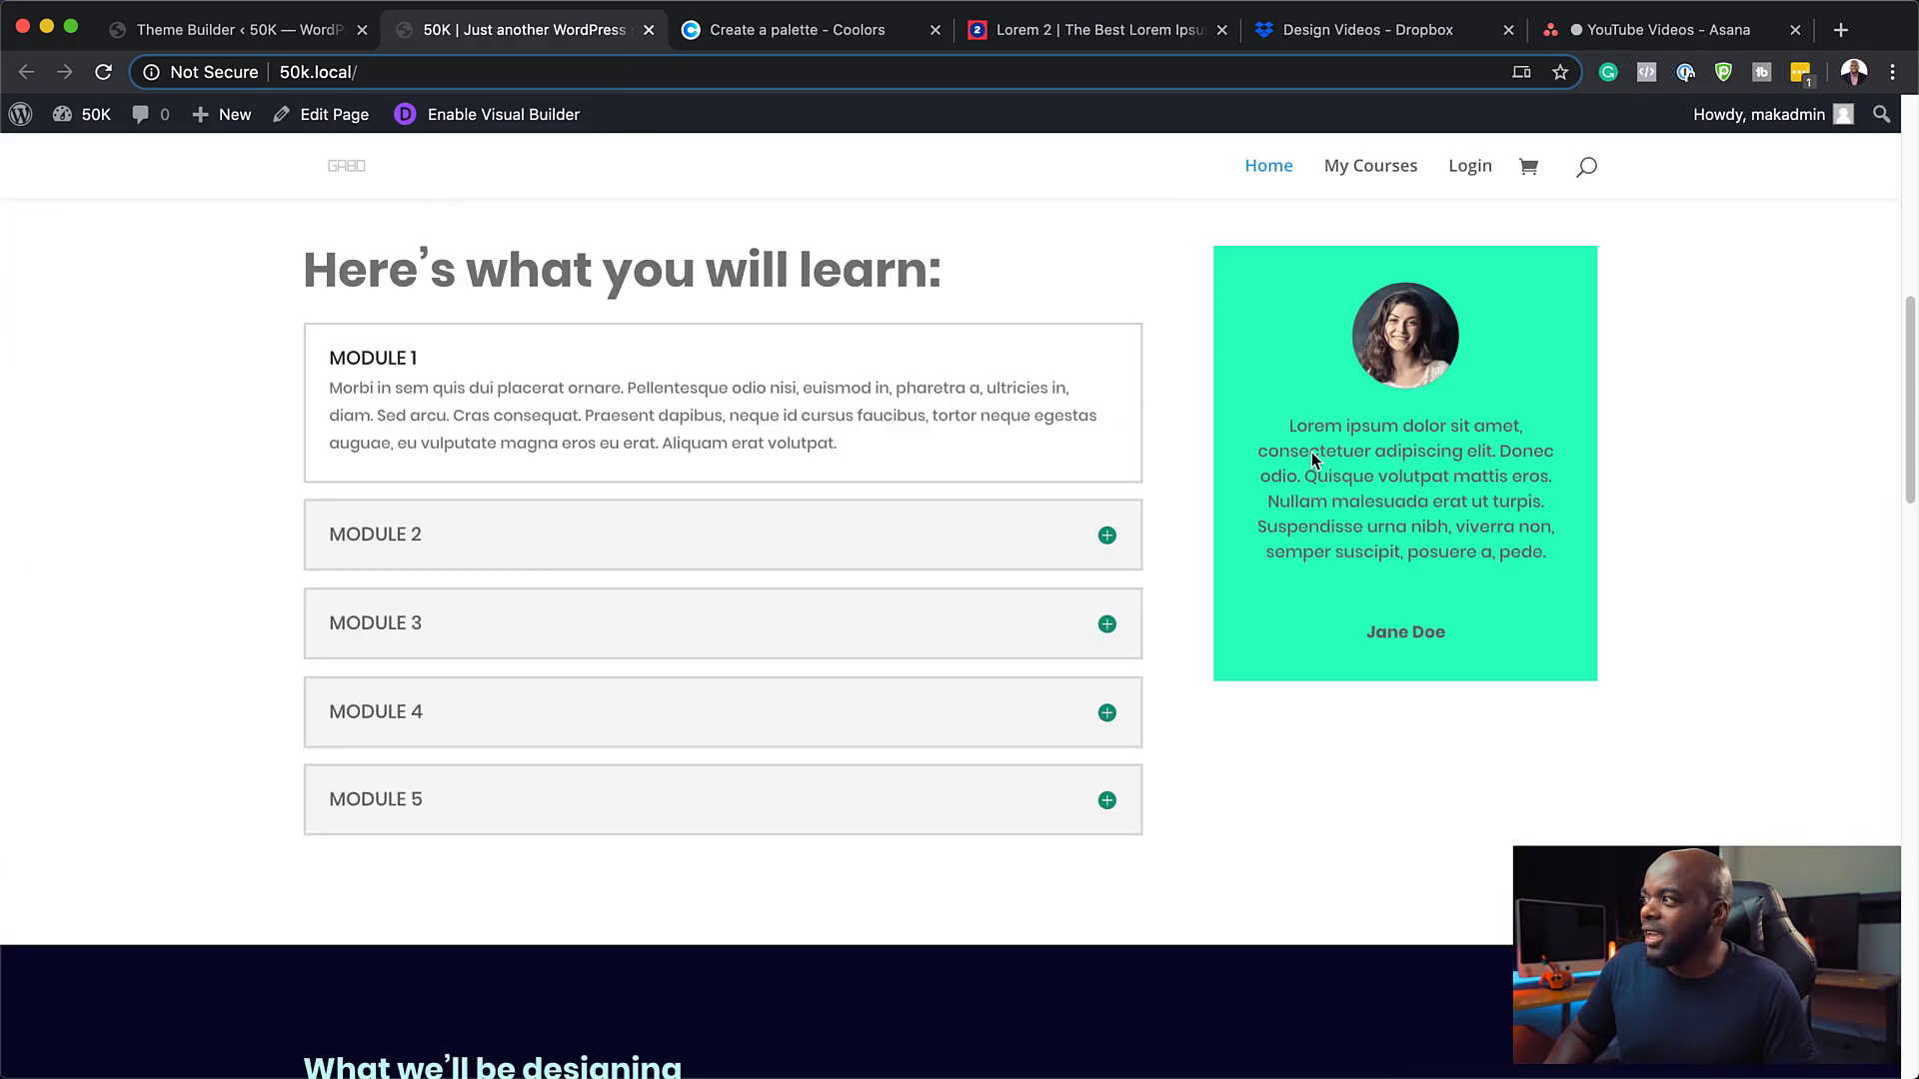
{"action": "left_click", "coordinate": [1349, 172]}
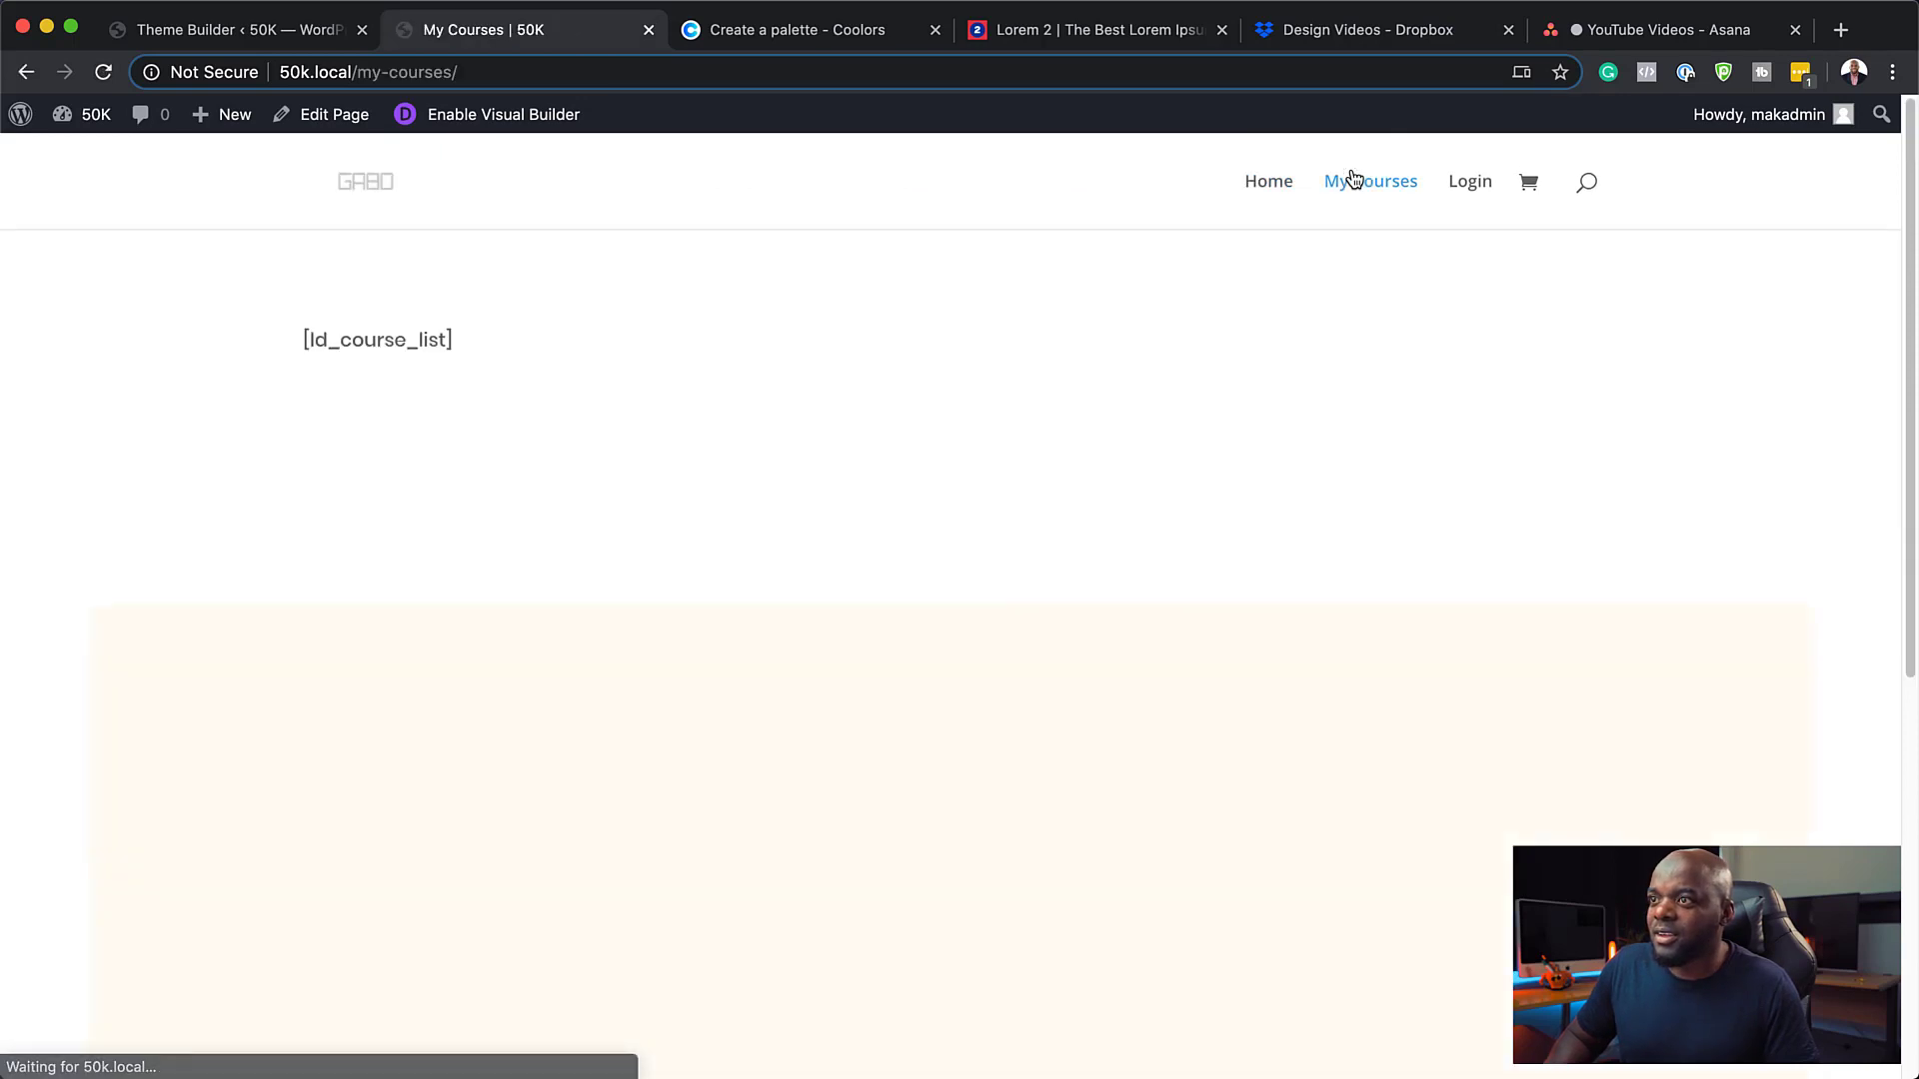
Check the My Courses page down to its footer, and delete the Default Website Template's global footer in Theme Builder, saving the change
{"action": "scroll", "coordinate": [1030, 390], "scroll_direction": "down", "scroll_amount": 2}
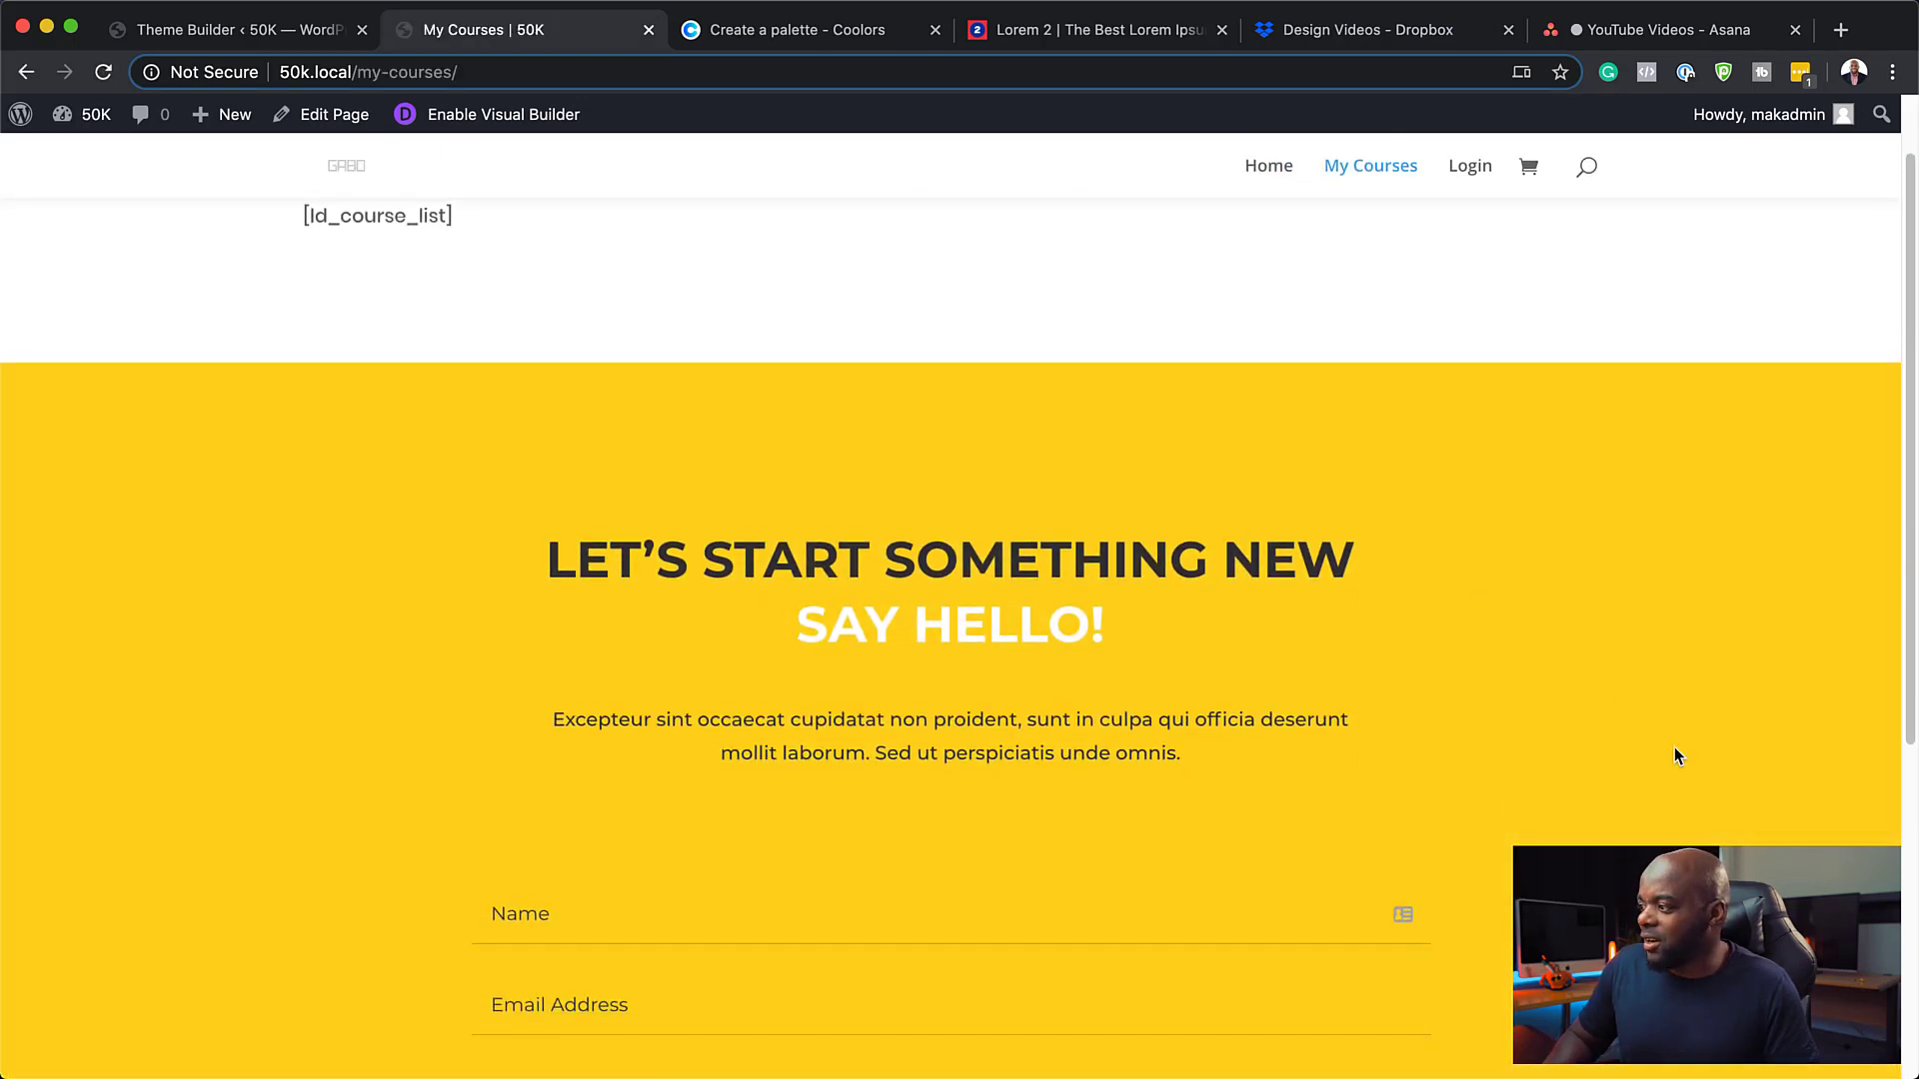
{"action": "scroll", "coordinate": [1675, 750], "scroll_direction": "down", "scroll_amount": 5}
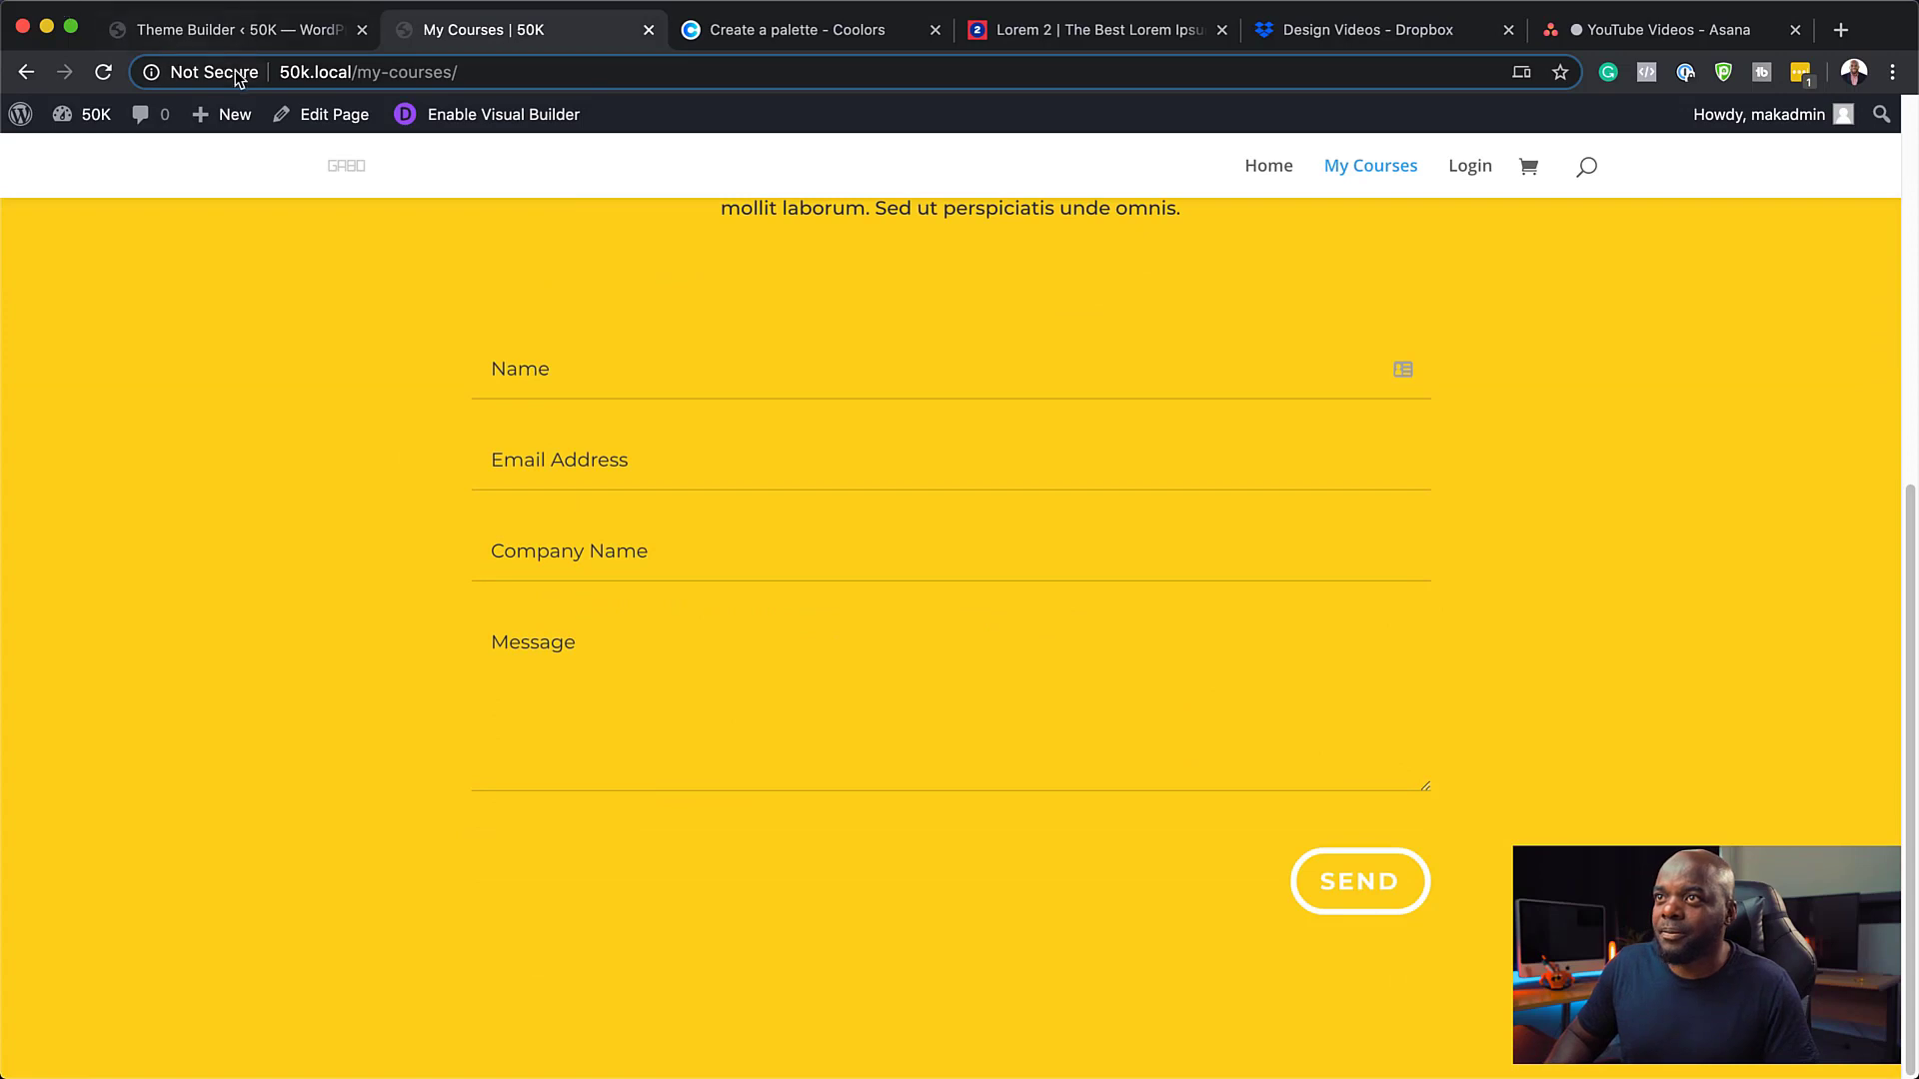
{"action": "left_click", "coordinate": [236, 30]}
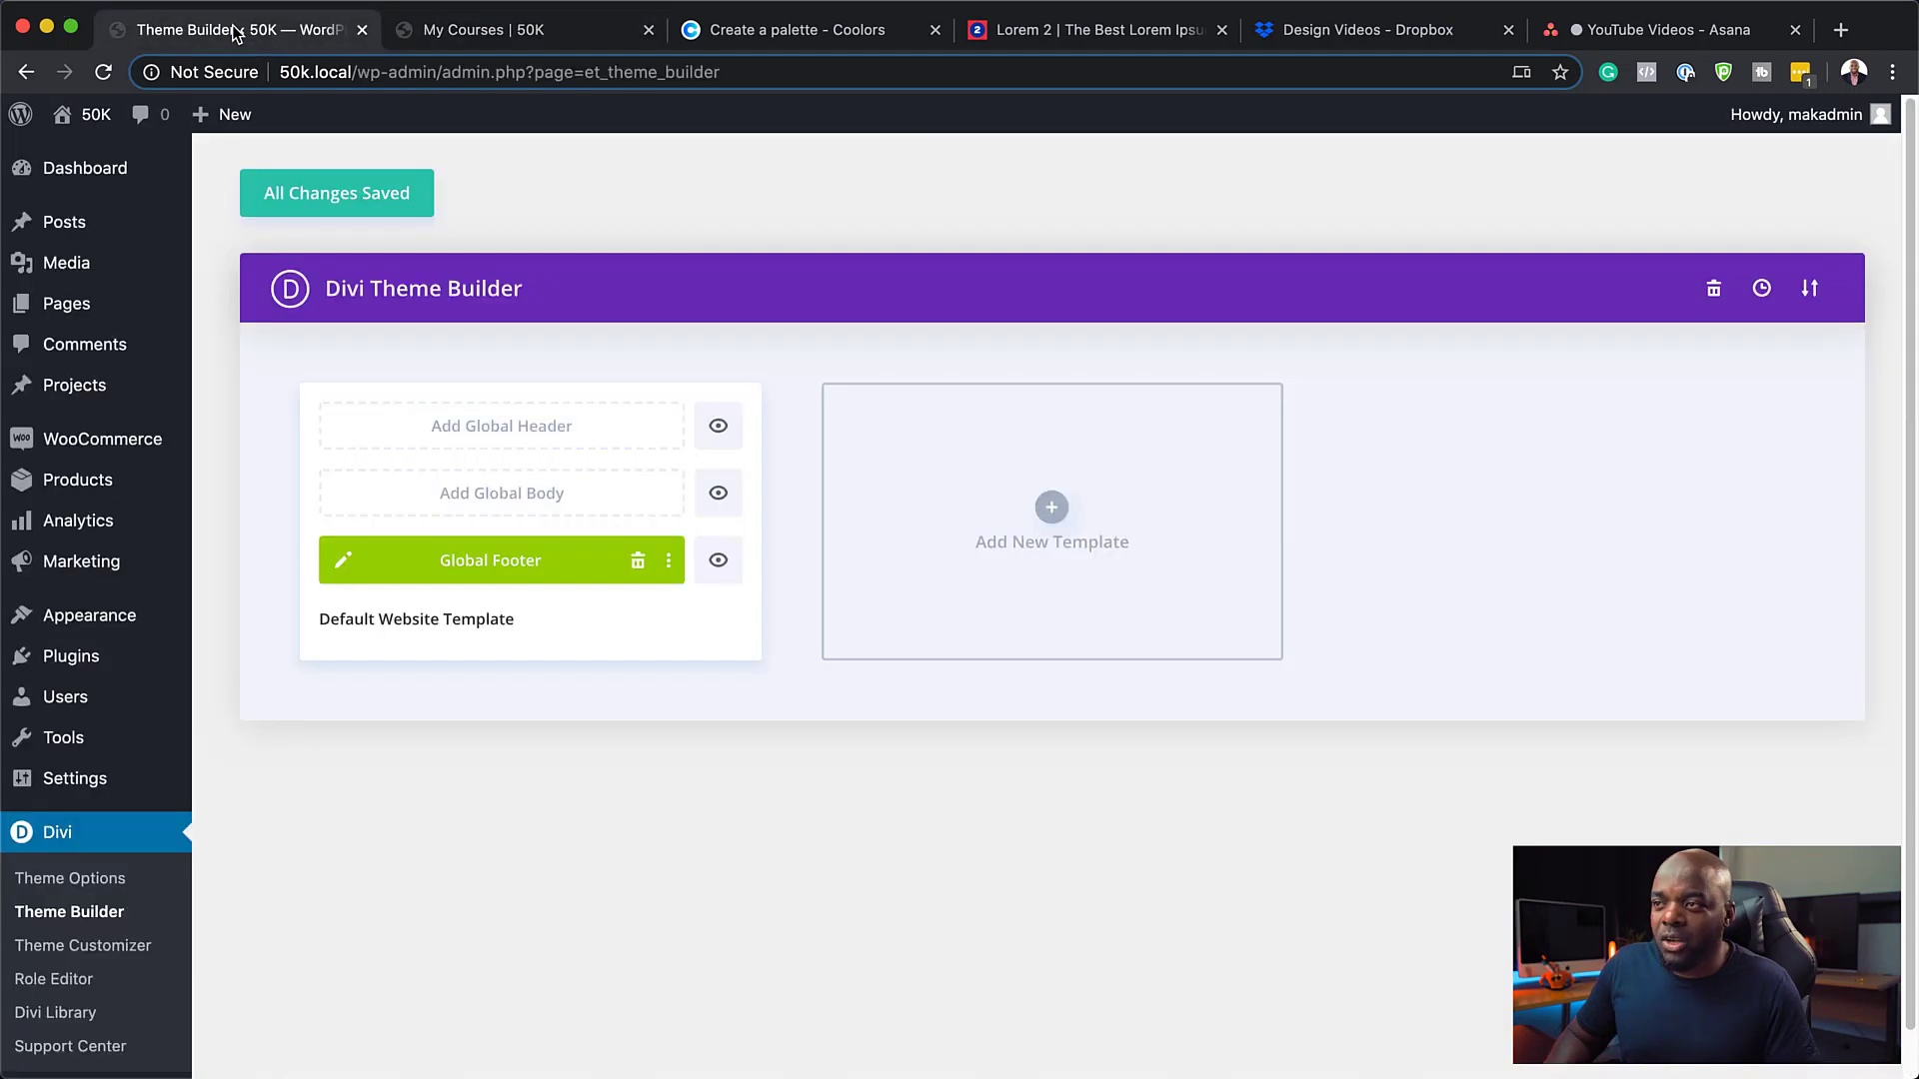
{"action": "left_click", "coordinate": [638, 562]}
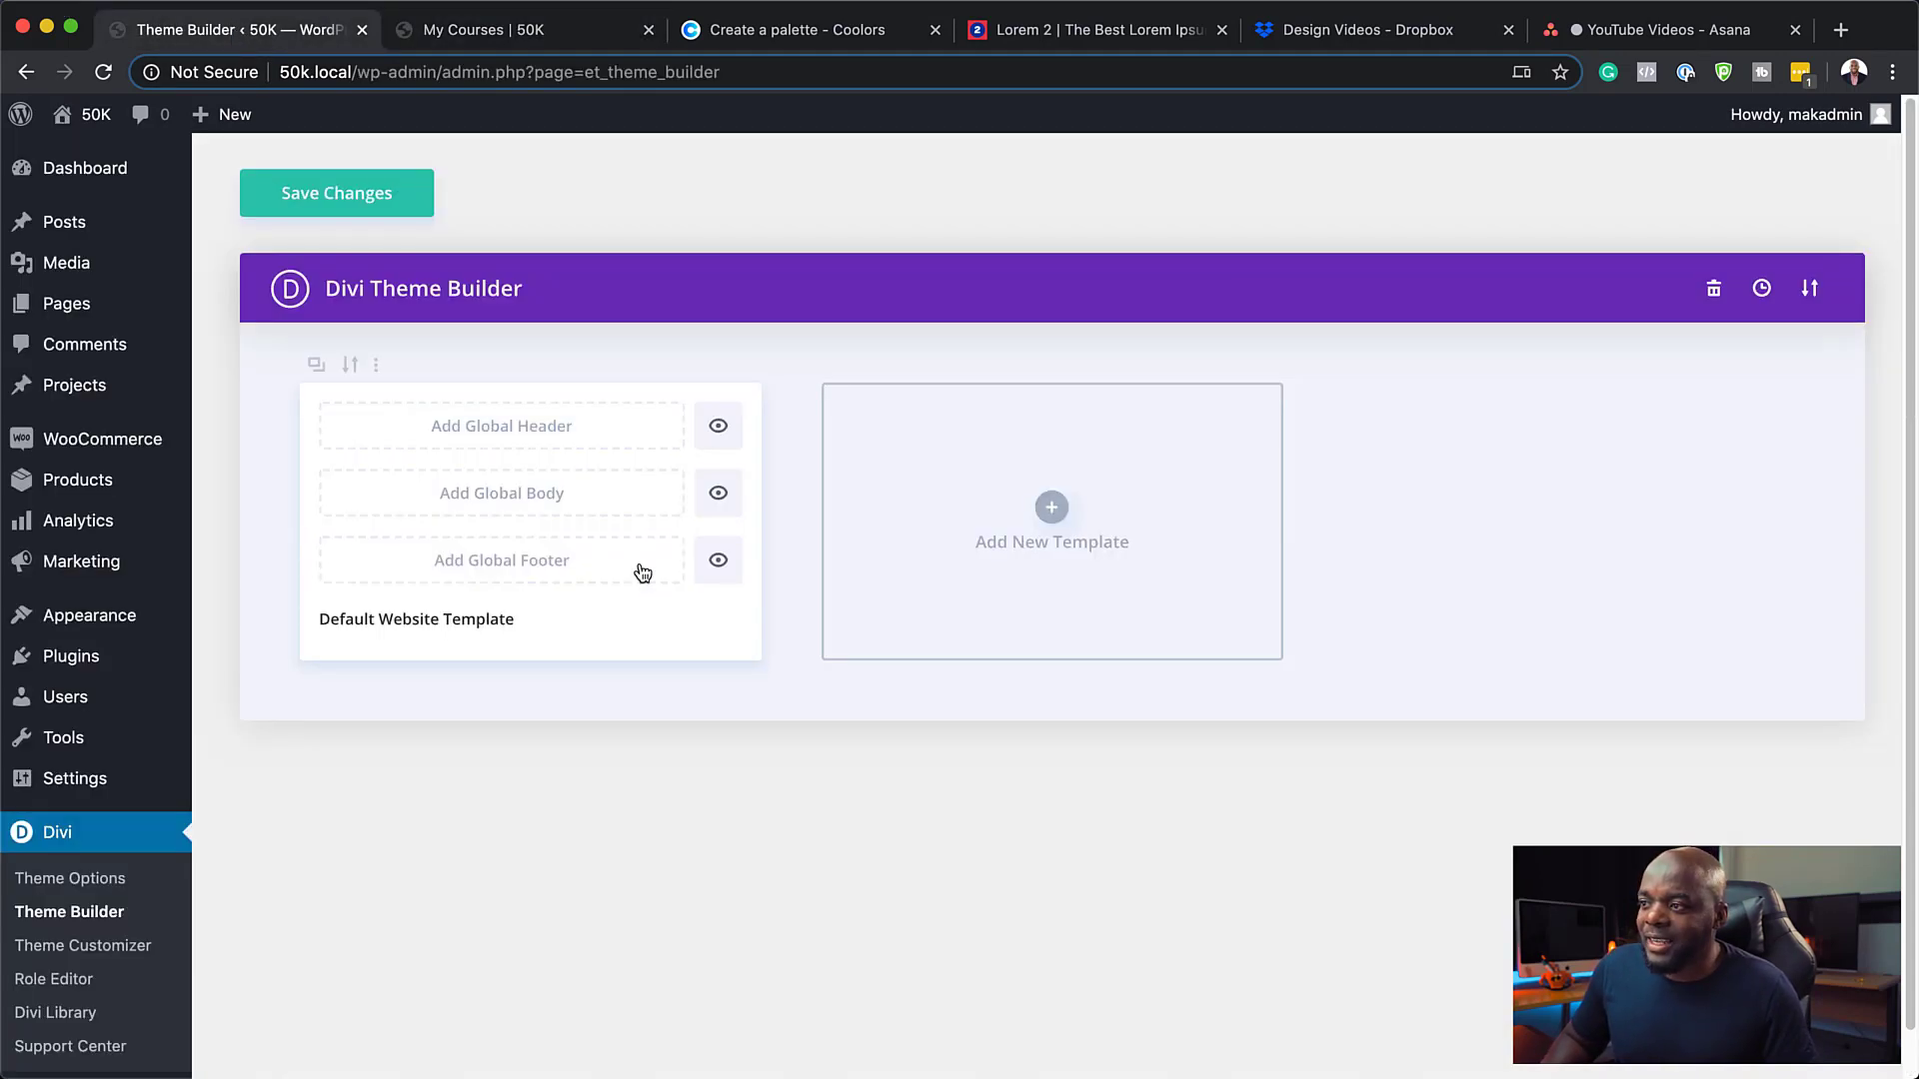
{"action": "left_click", "coordinate": [318, 199]}
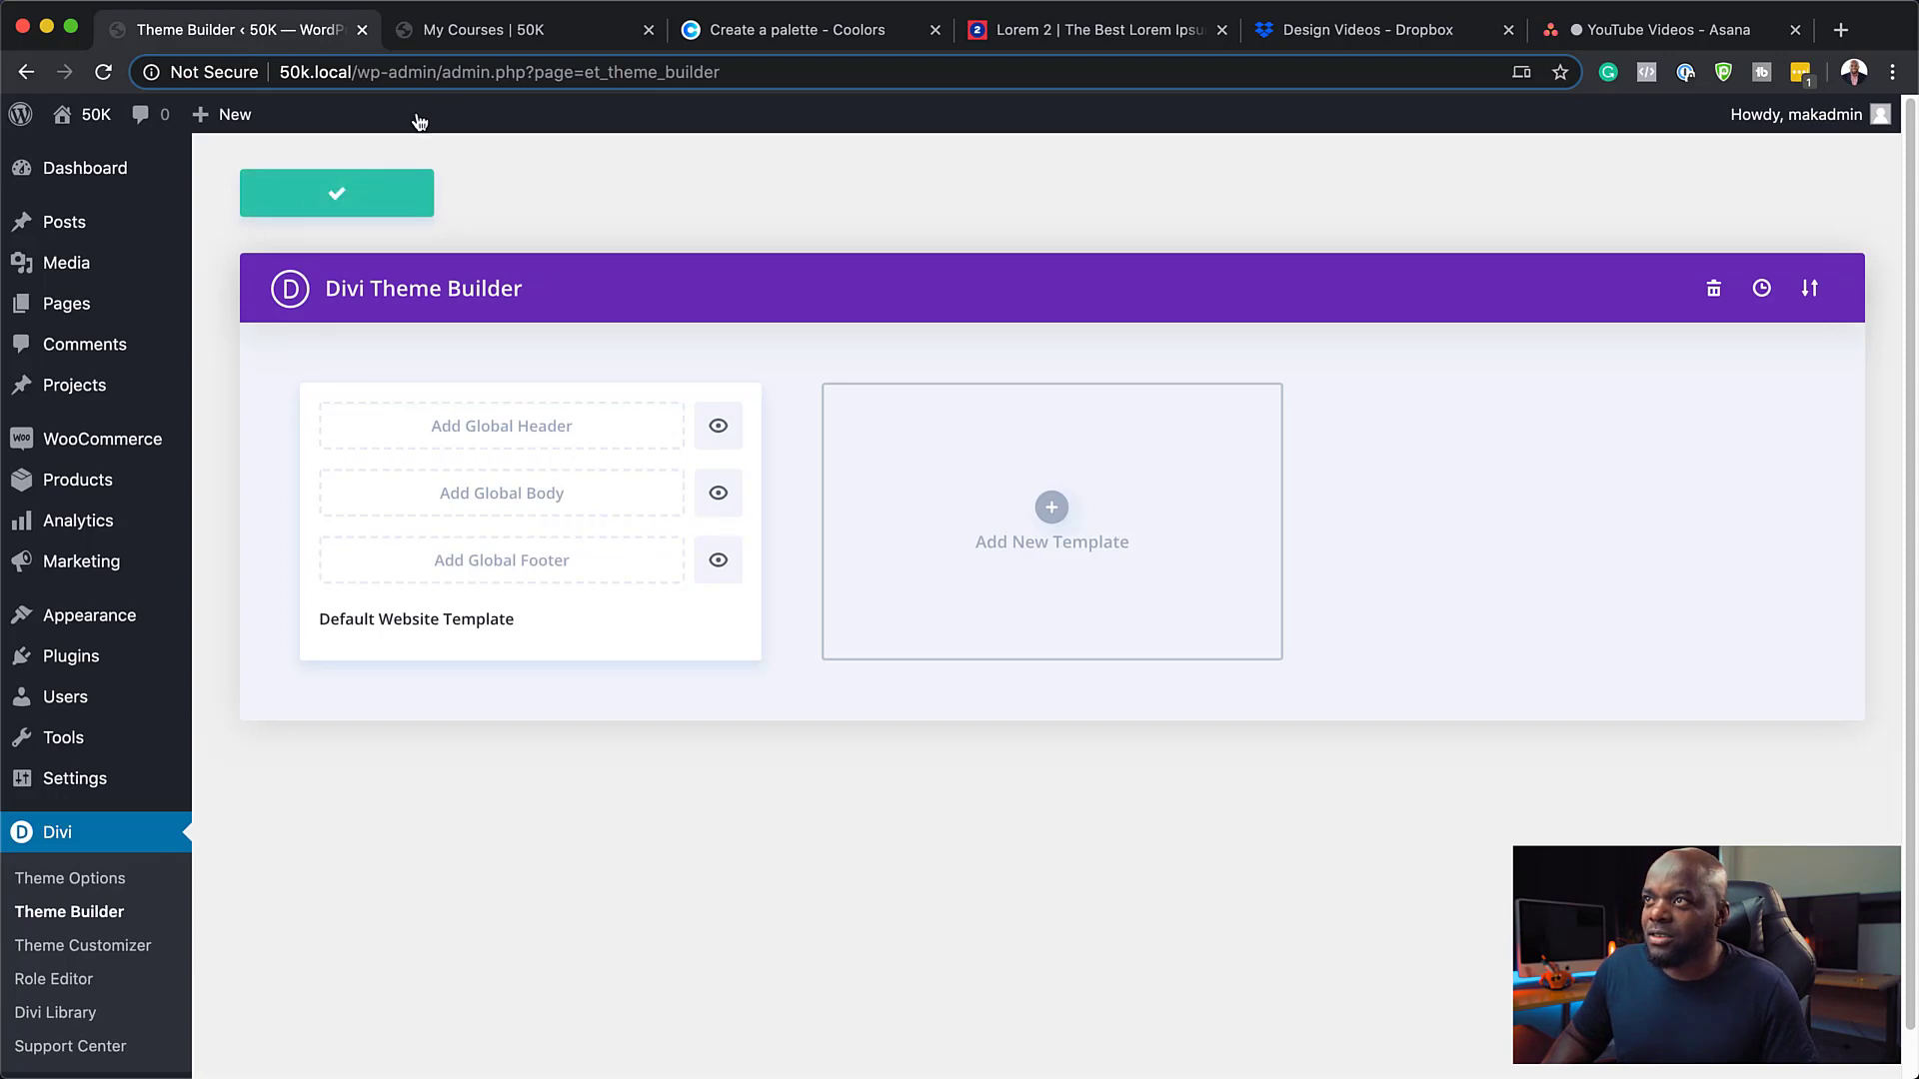
Reload the My Courses page and examine the footer there and at the end of the home page
{"action": "left_click", "coordinate": [462, 30]}
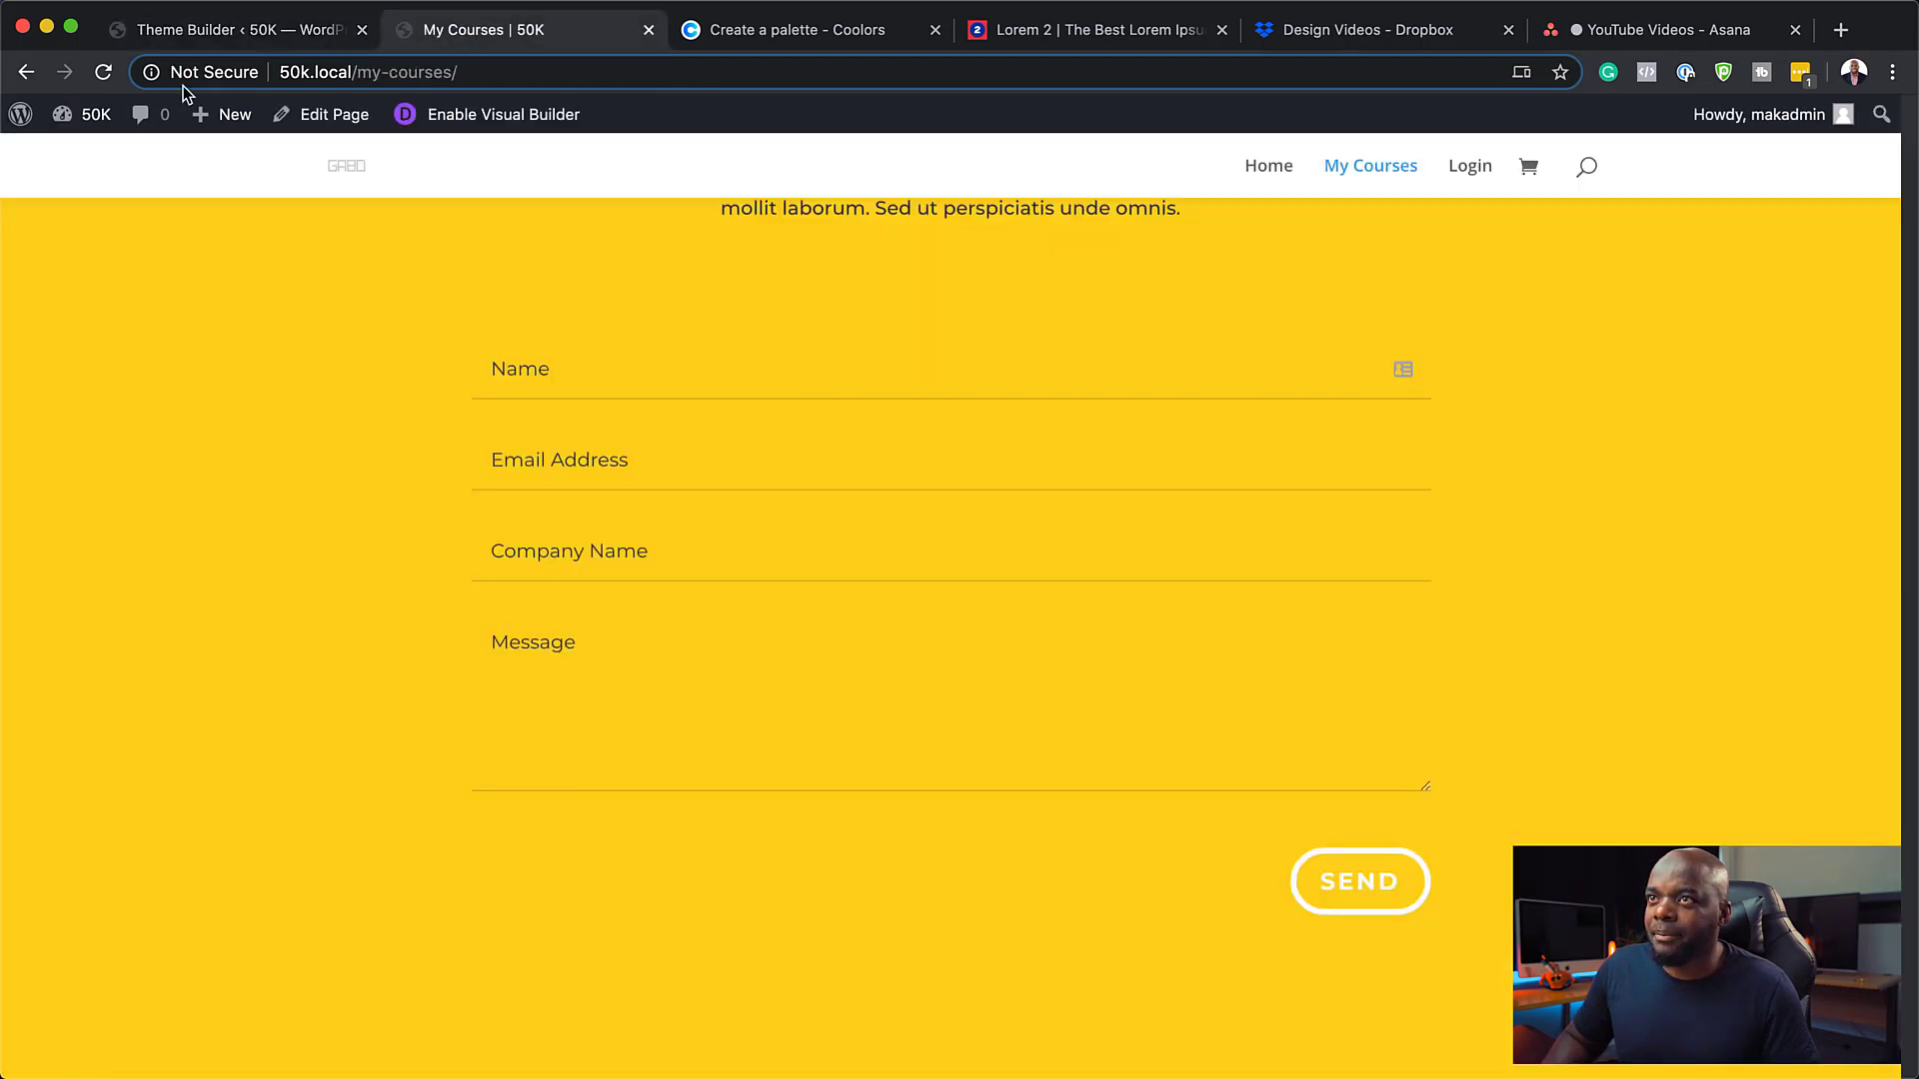
{"action": "left_click", "coordinate": [103, 72]}
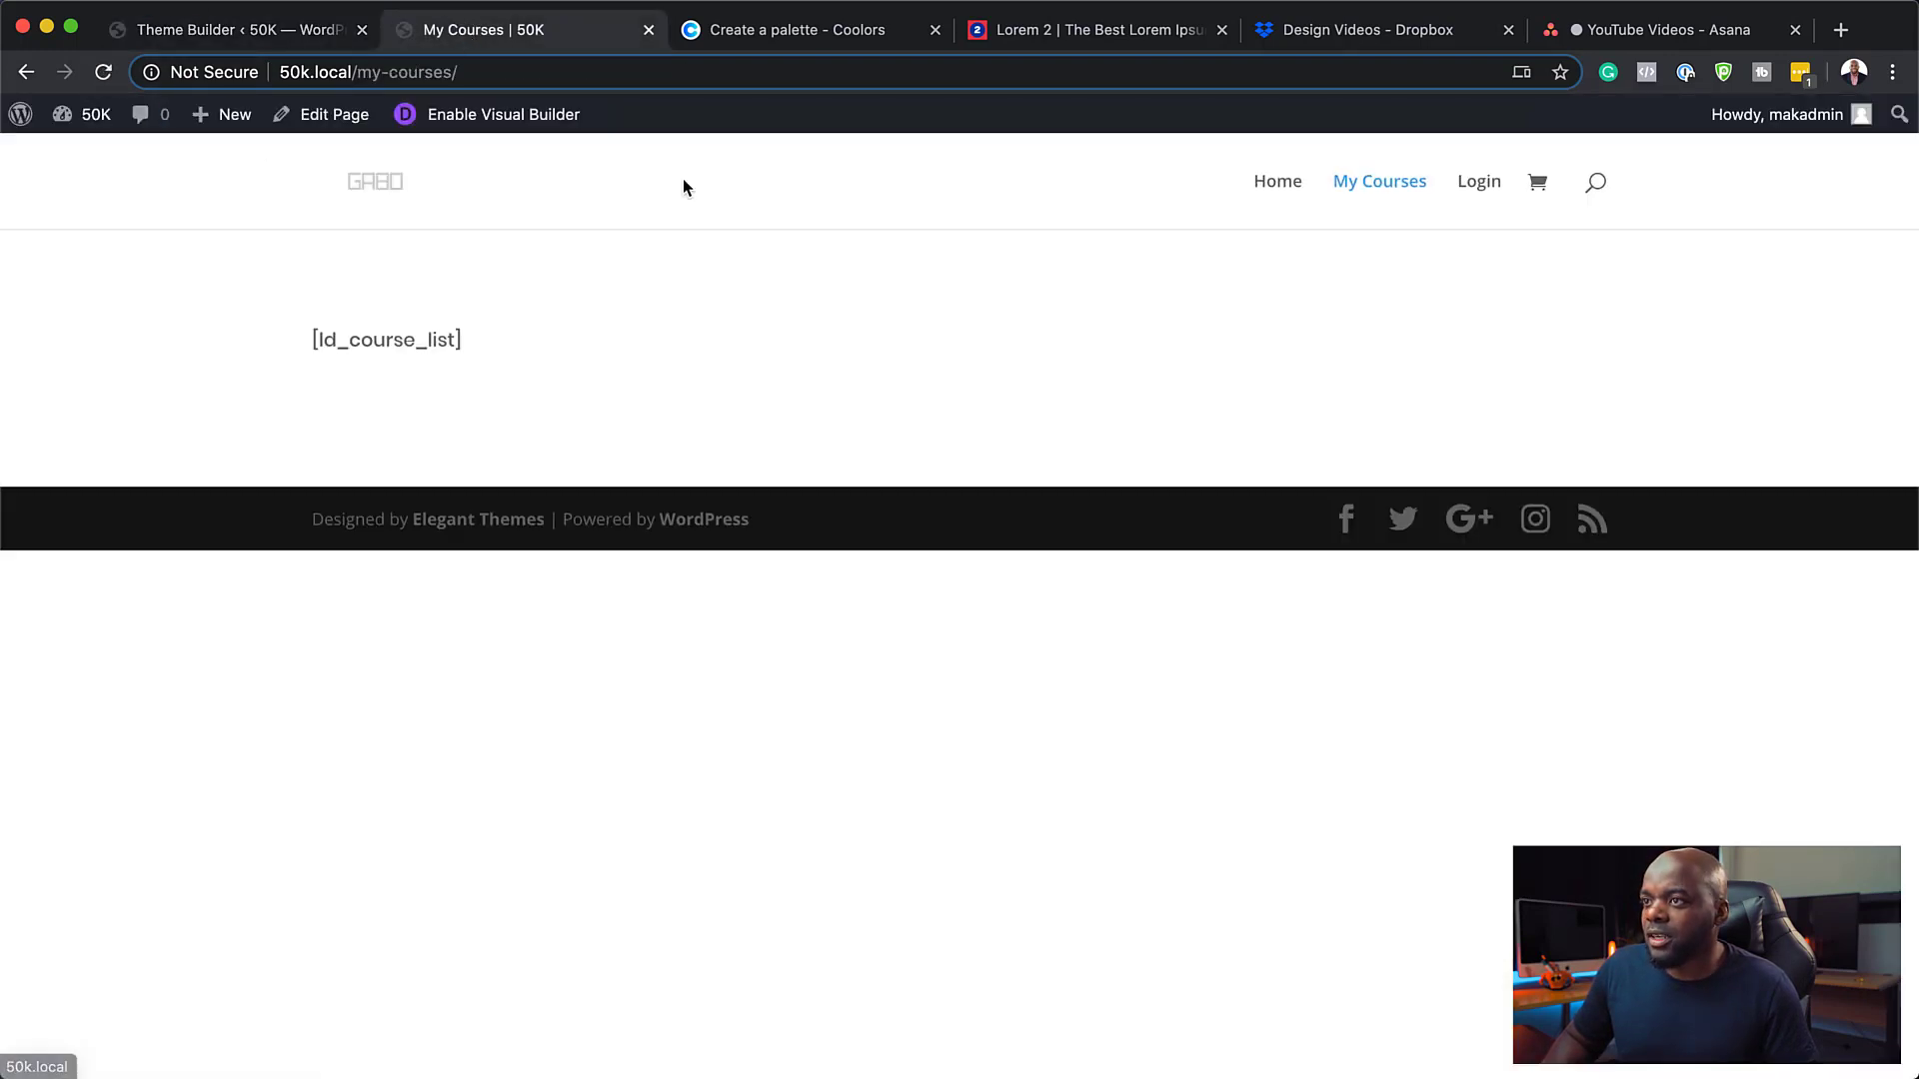
{"action": "left_click", "coordinate": [1265, 181]}
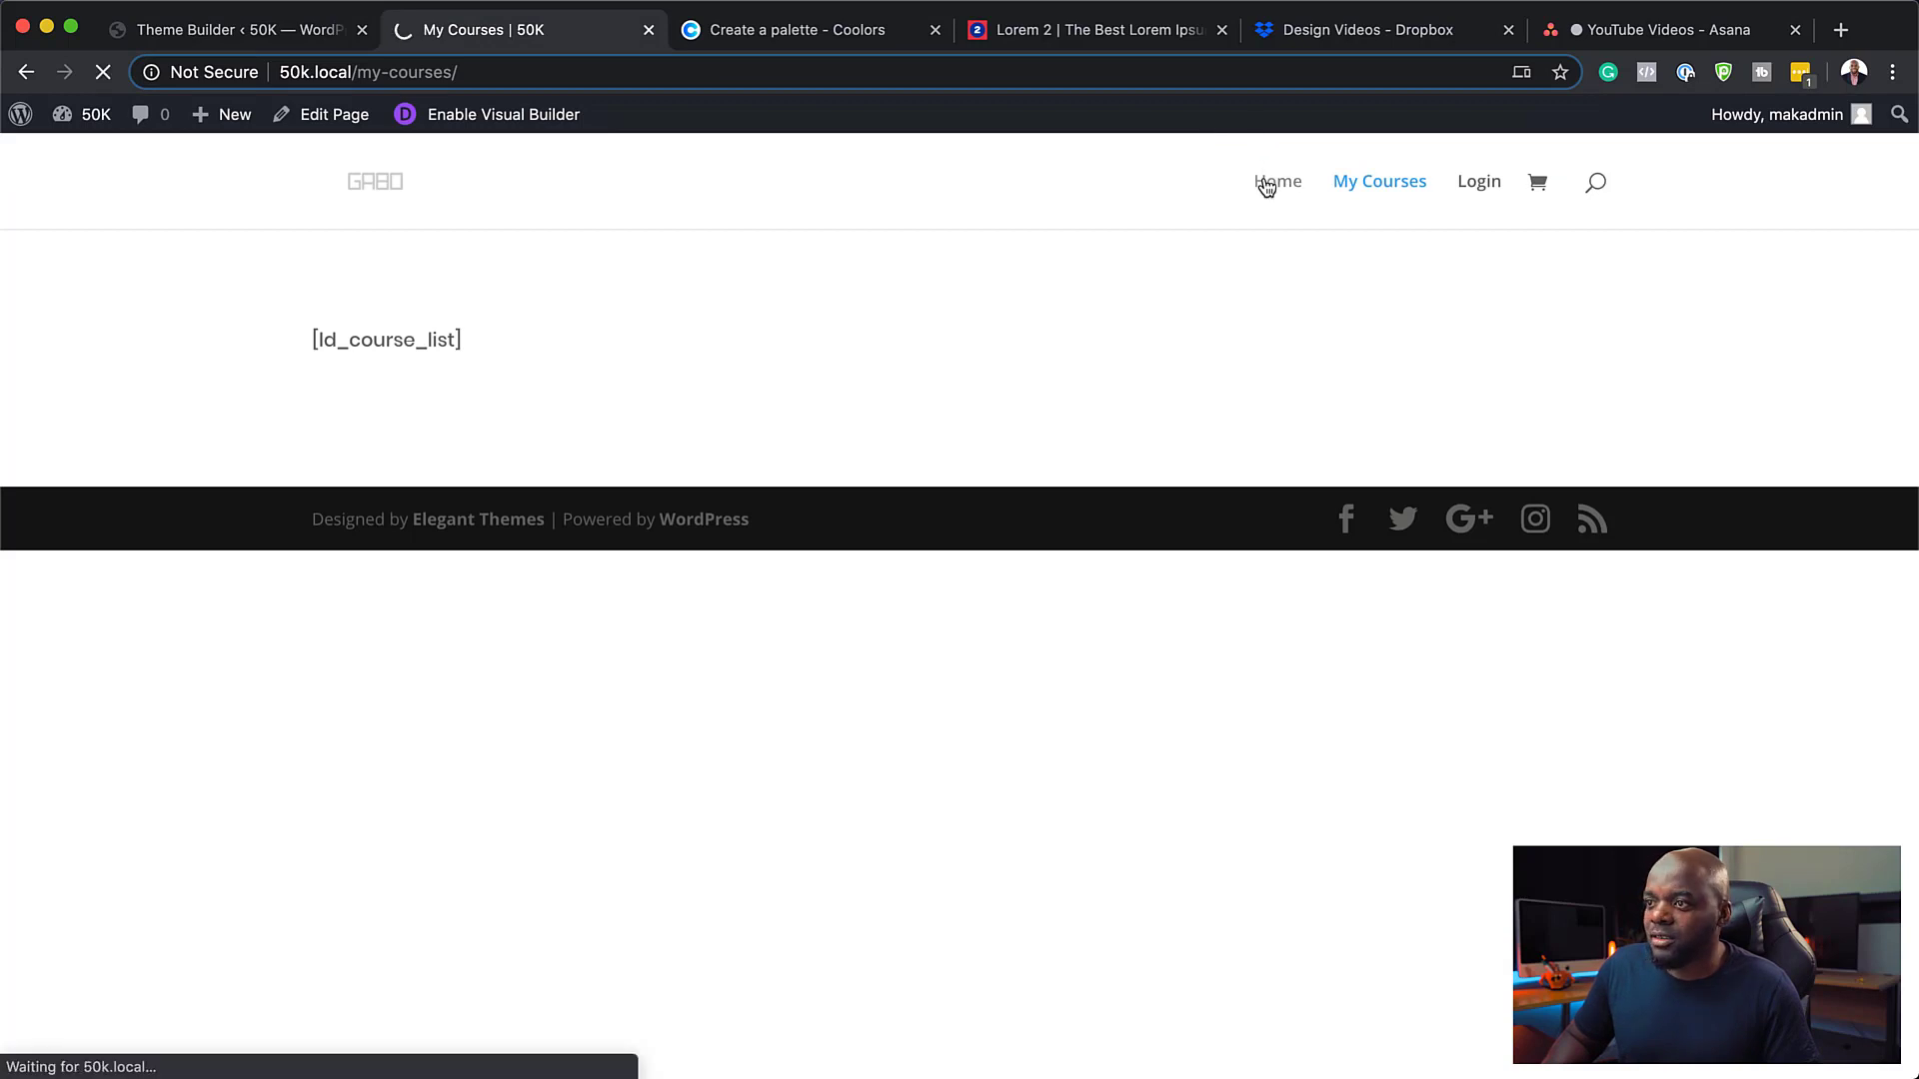
{"action": "scroll", "coordinate": [929, 500], "scroll_direction": "down", "scroll_amount": 10}
{"action": "scroll", "coordinate": [903, 584], "scroll_direction": "down", "scroll_amount": 5}
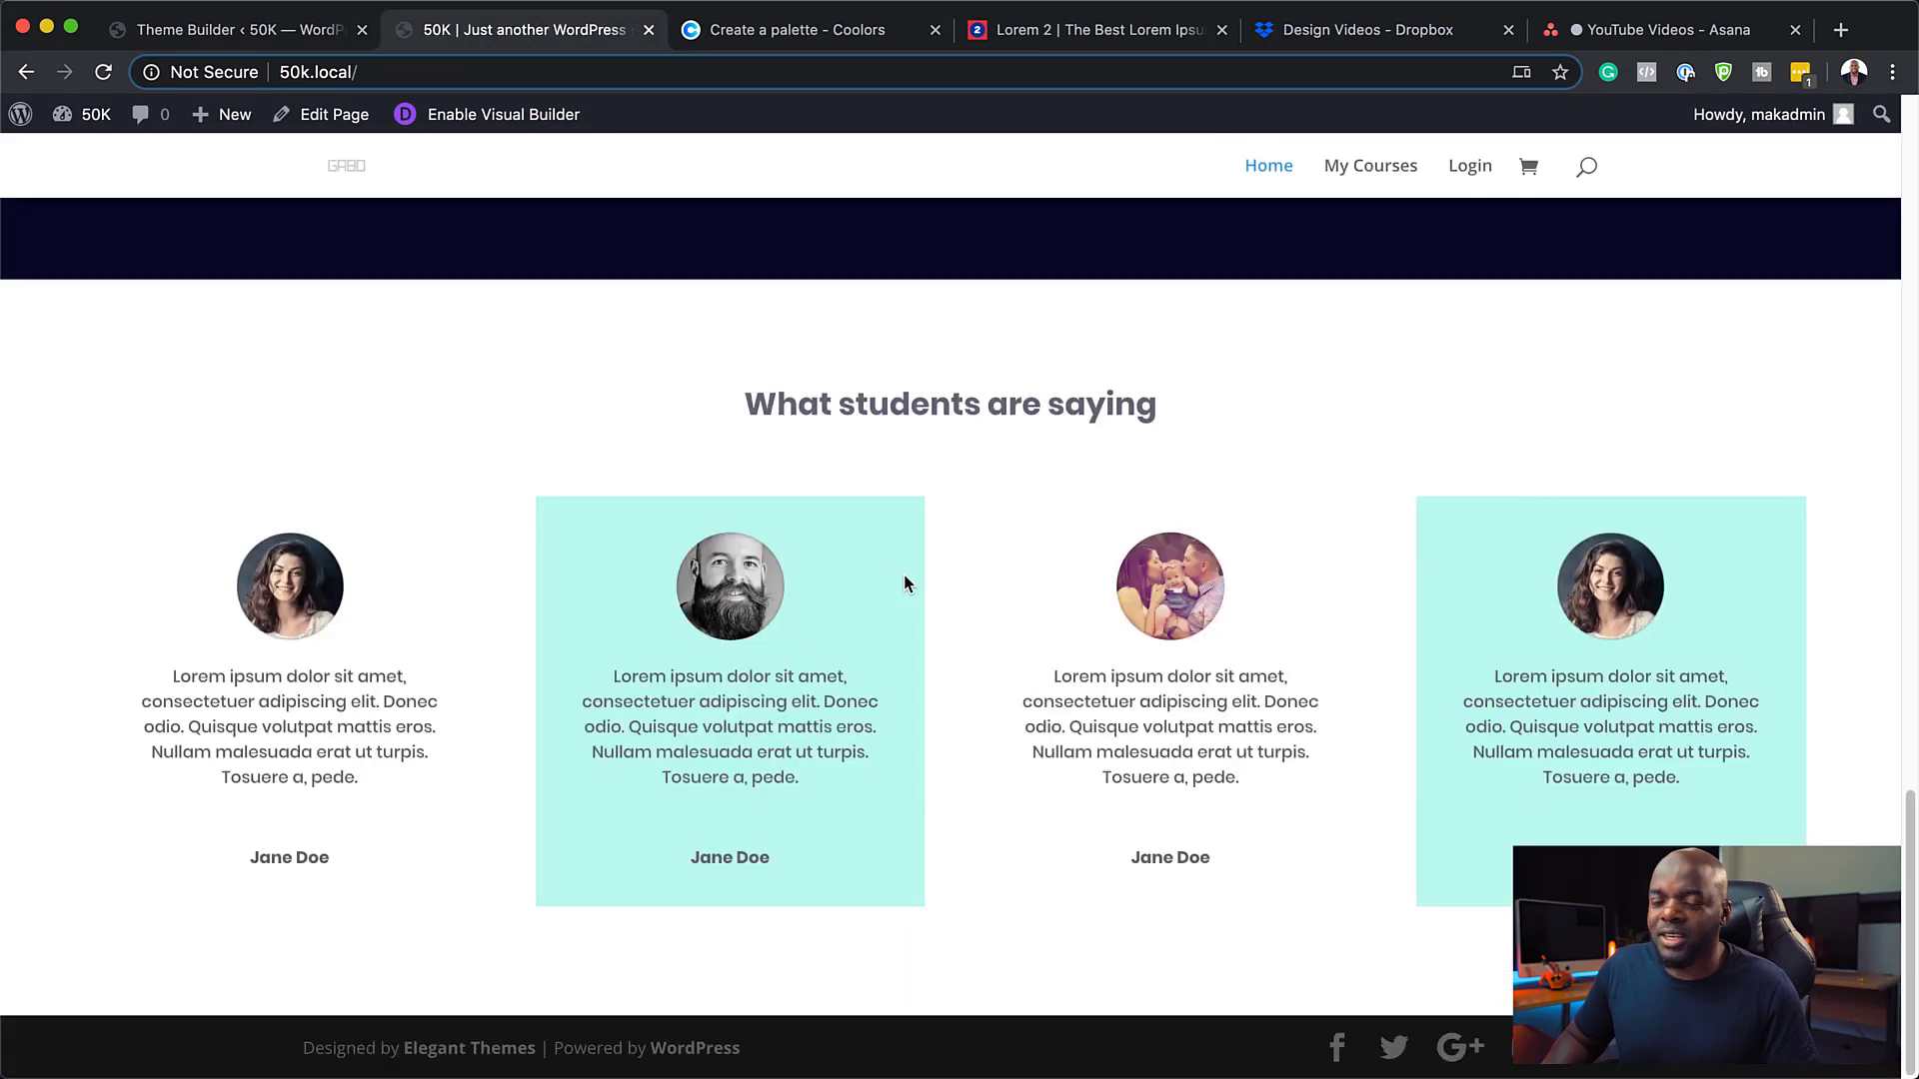
Start a new template in Theme Builder, examine all its Use On assignment options, and close the settings without creating it
{"action": "left_click", "coordinate": [214, 33]}
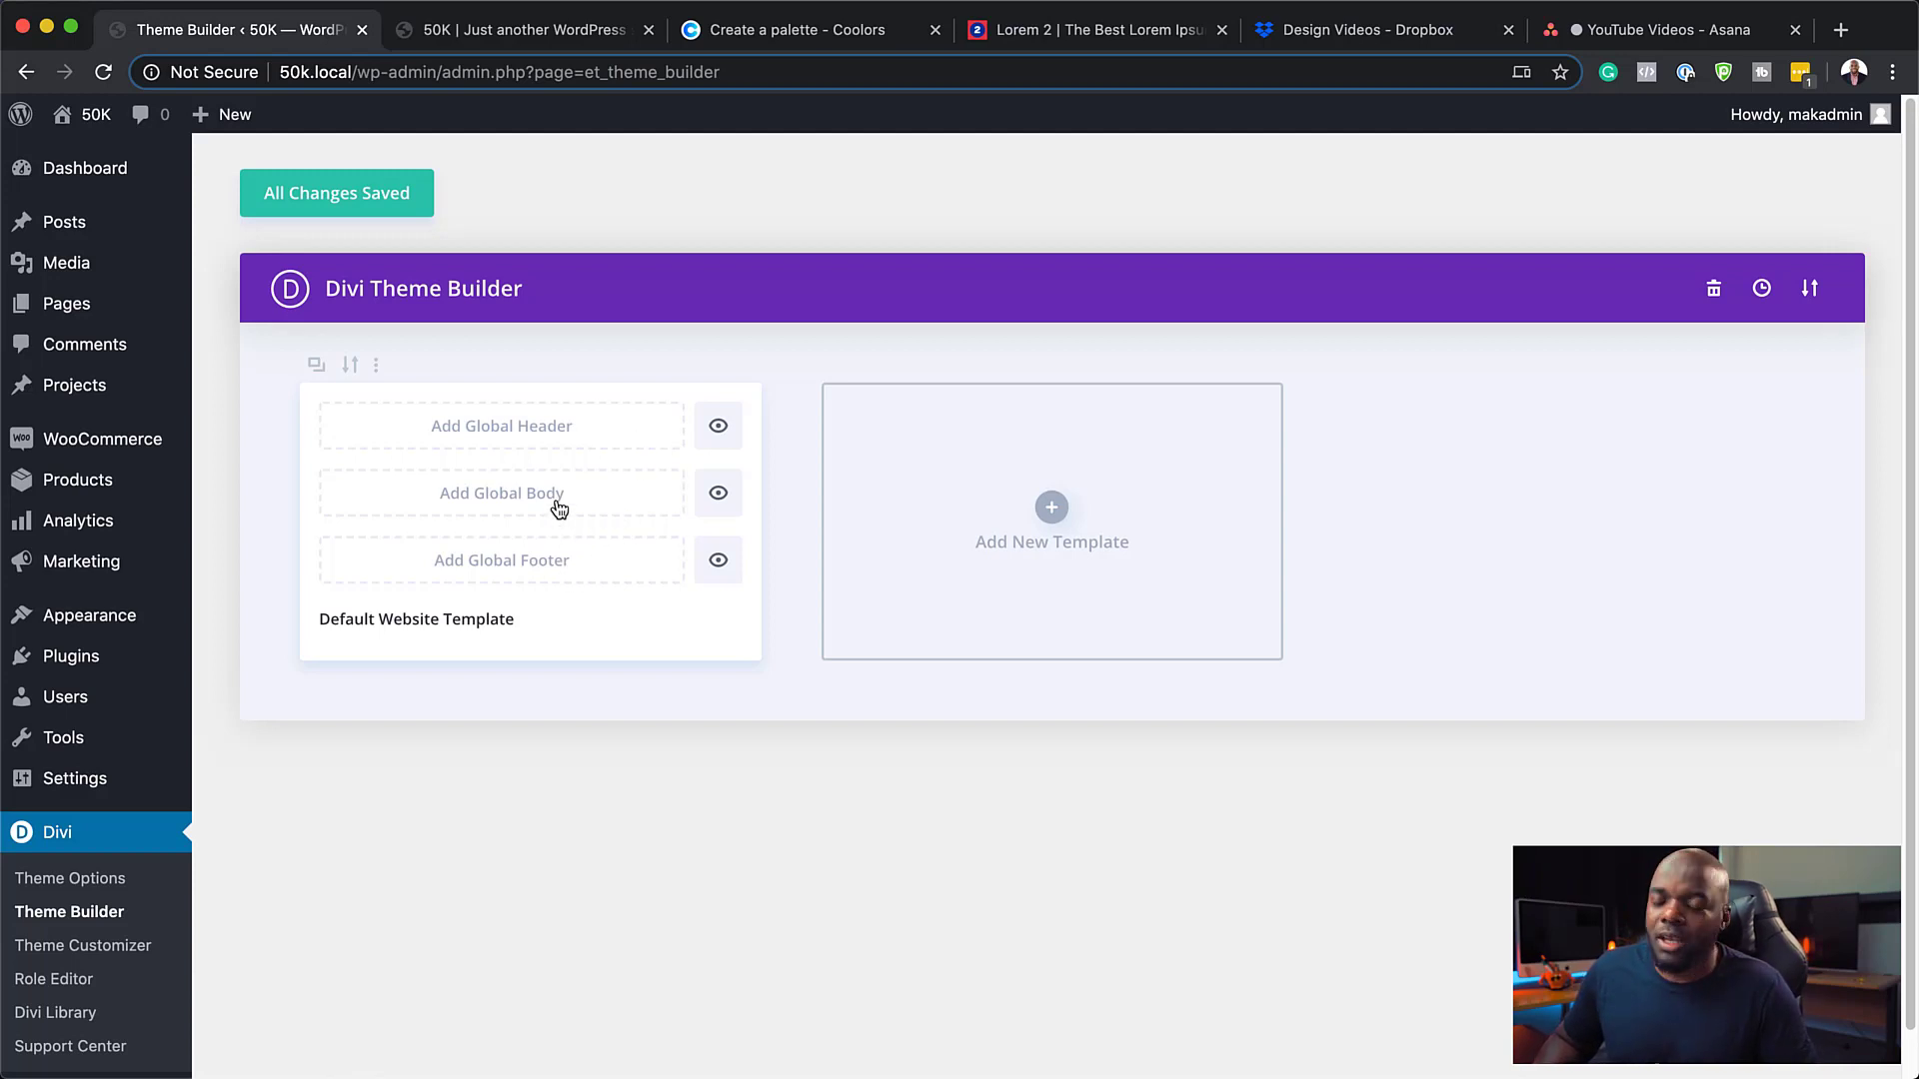
{"action": "left_click", "coordinate": [1062, 511]}
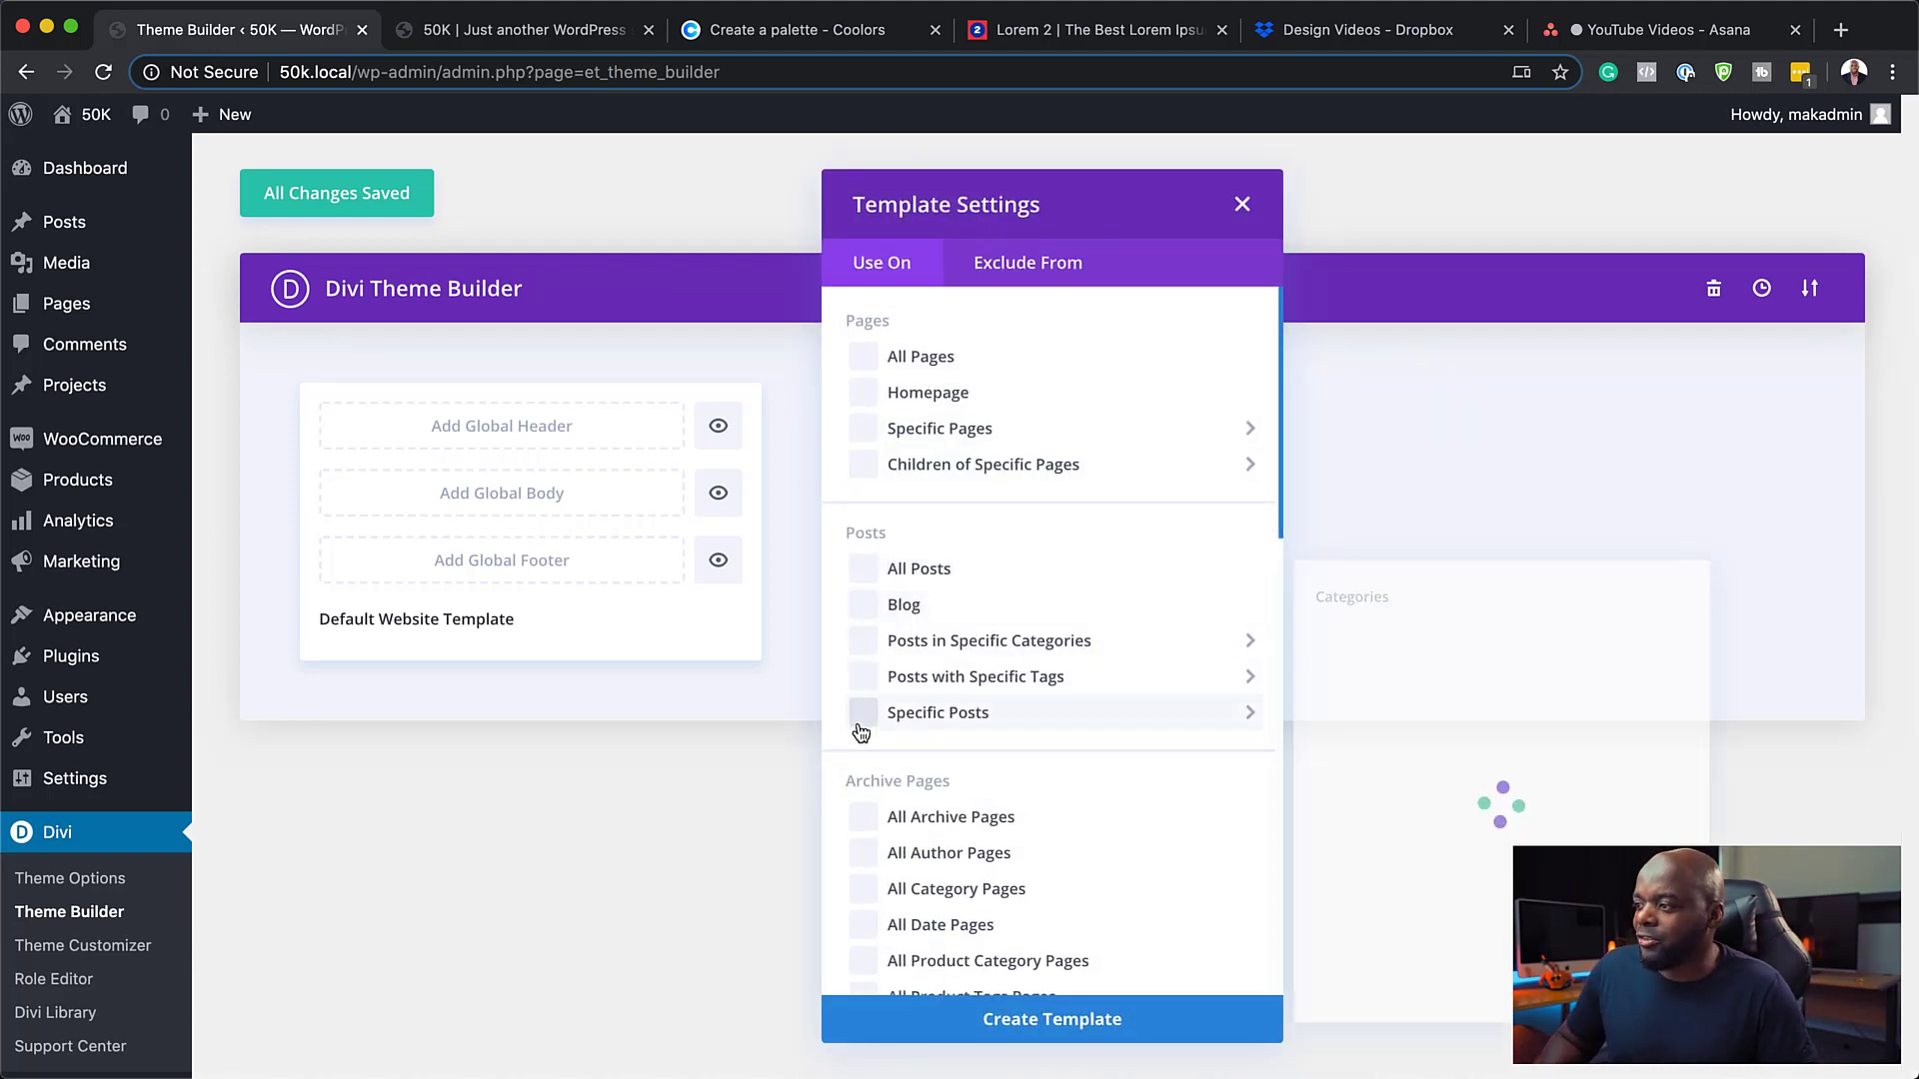
{"action": "scroll", "coordinate": [869, 720], "scroll_direction": "down", "scroll_amount": 3}
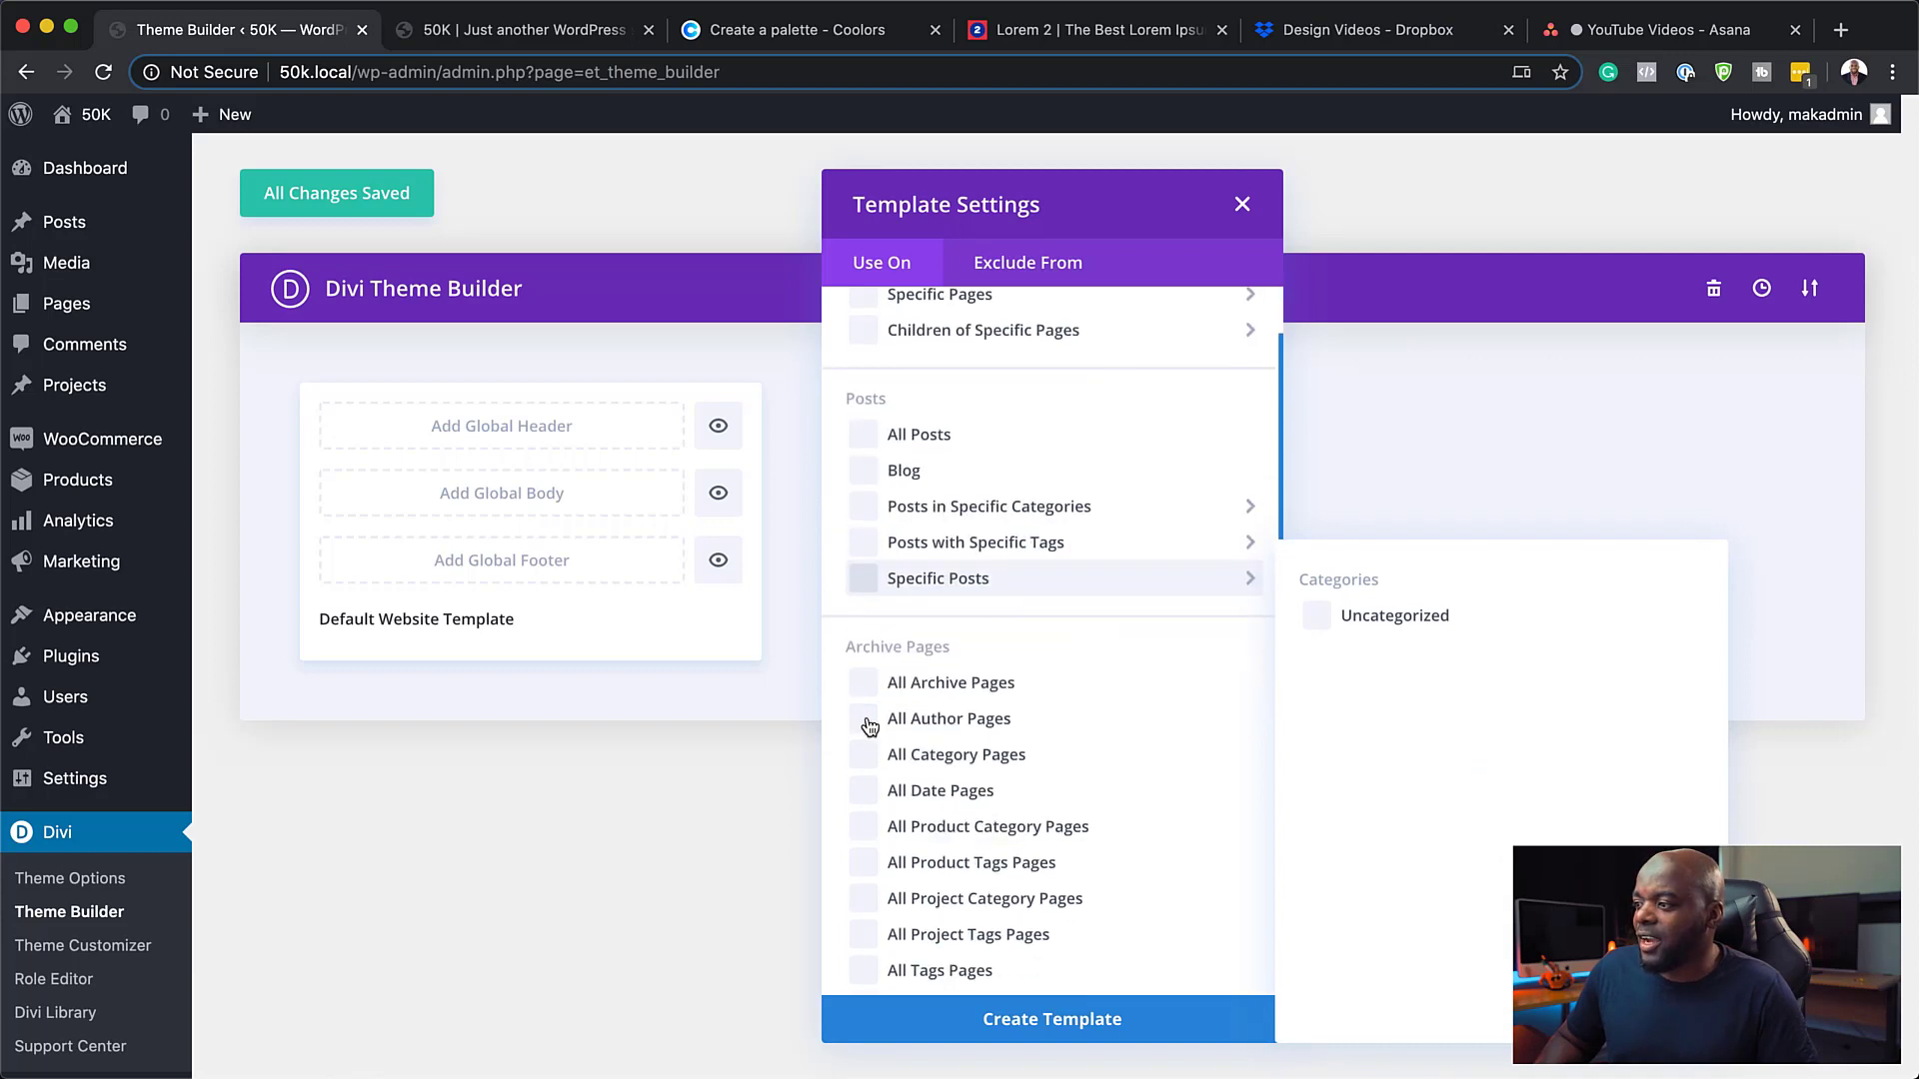
{"action": "scroll", "coordinate": [872, 600], "scroll_direction": "down", "scroll_amount": 5}
{"action": "scroll", "coordinate": [871, 688], "scroll_direction": "down", "scroll_amount": 5}
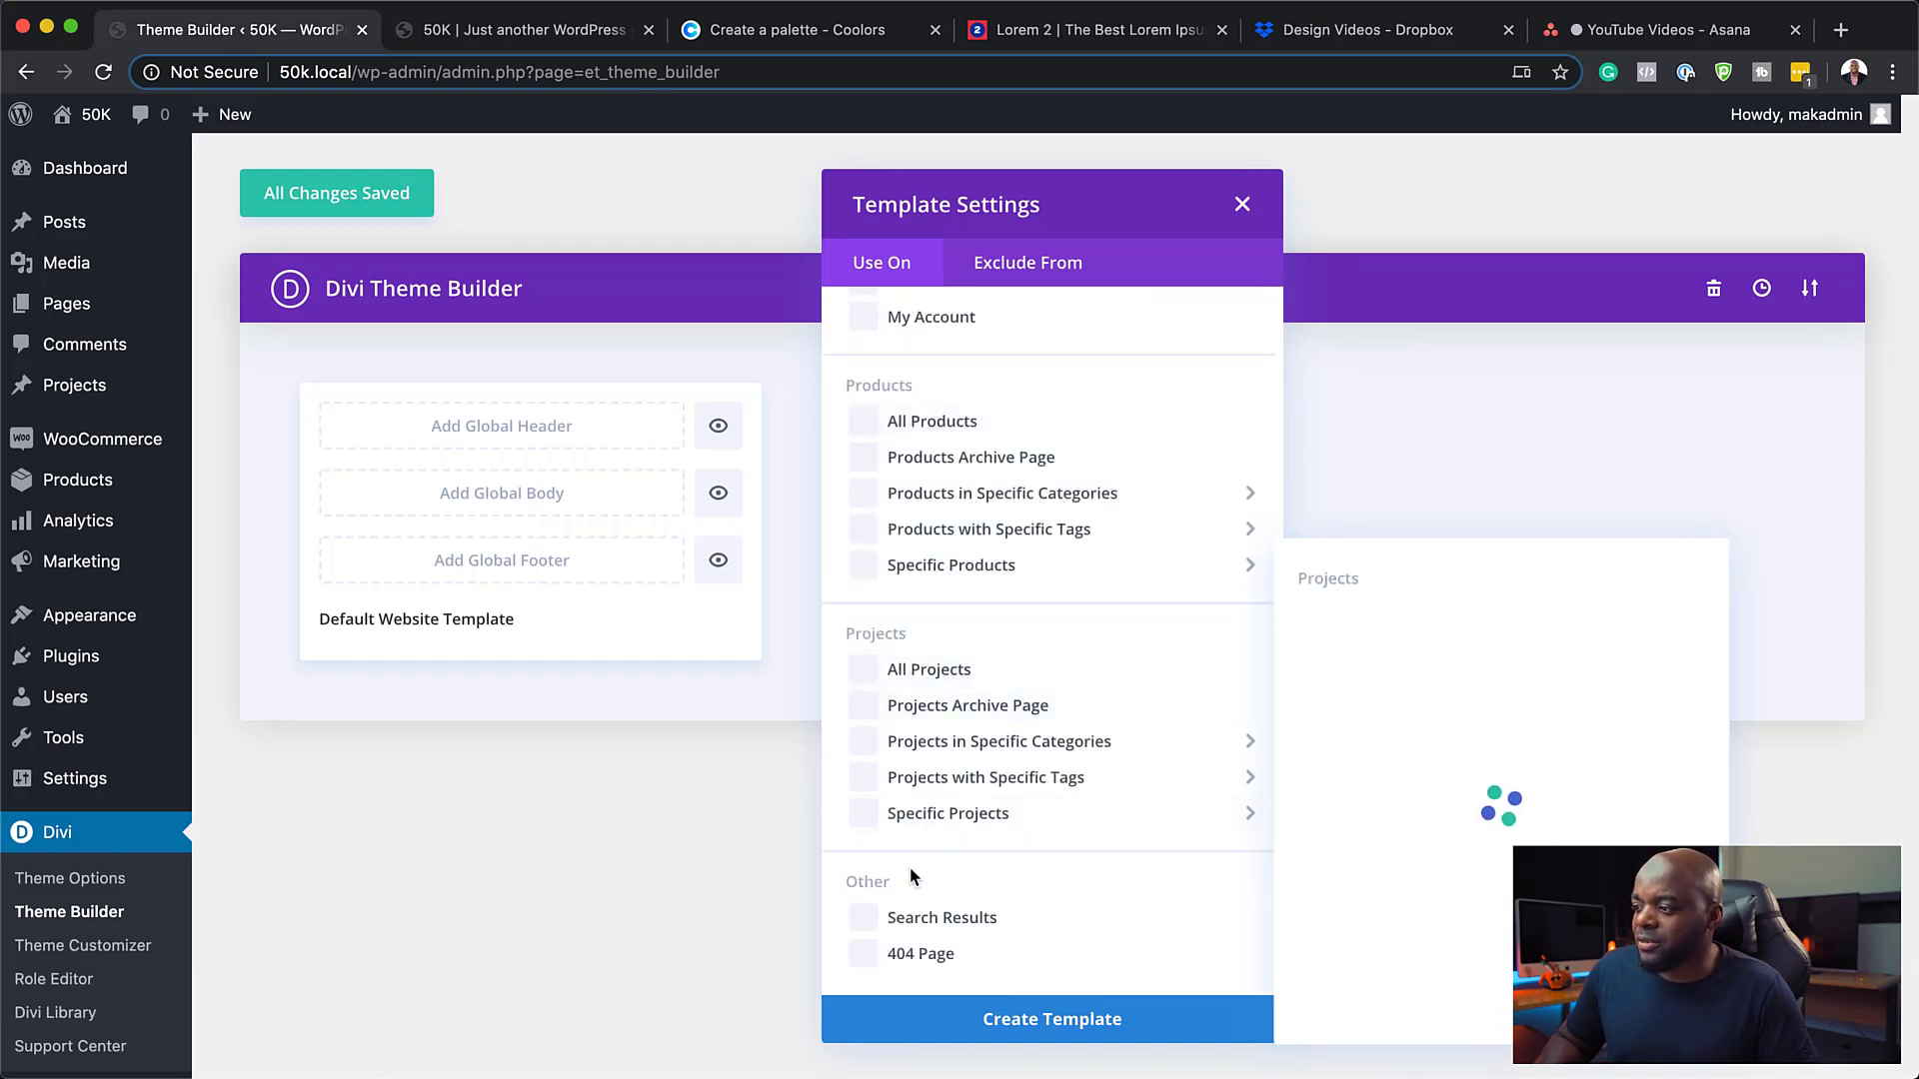
{"action": "scroll", "coordinate": [880, 940], "scroll_direction": "down", "scroll_amount": 2}
{"action": "left_click", "coordinate": [687, 832]}
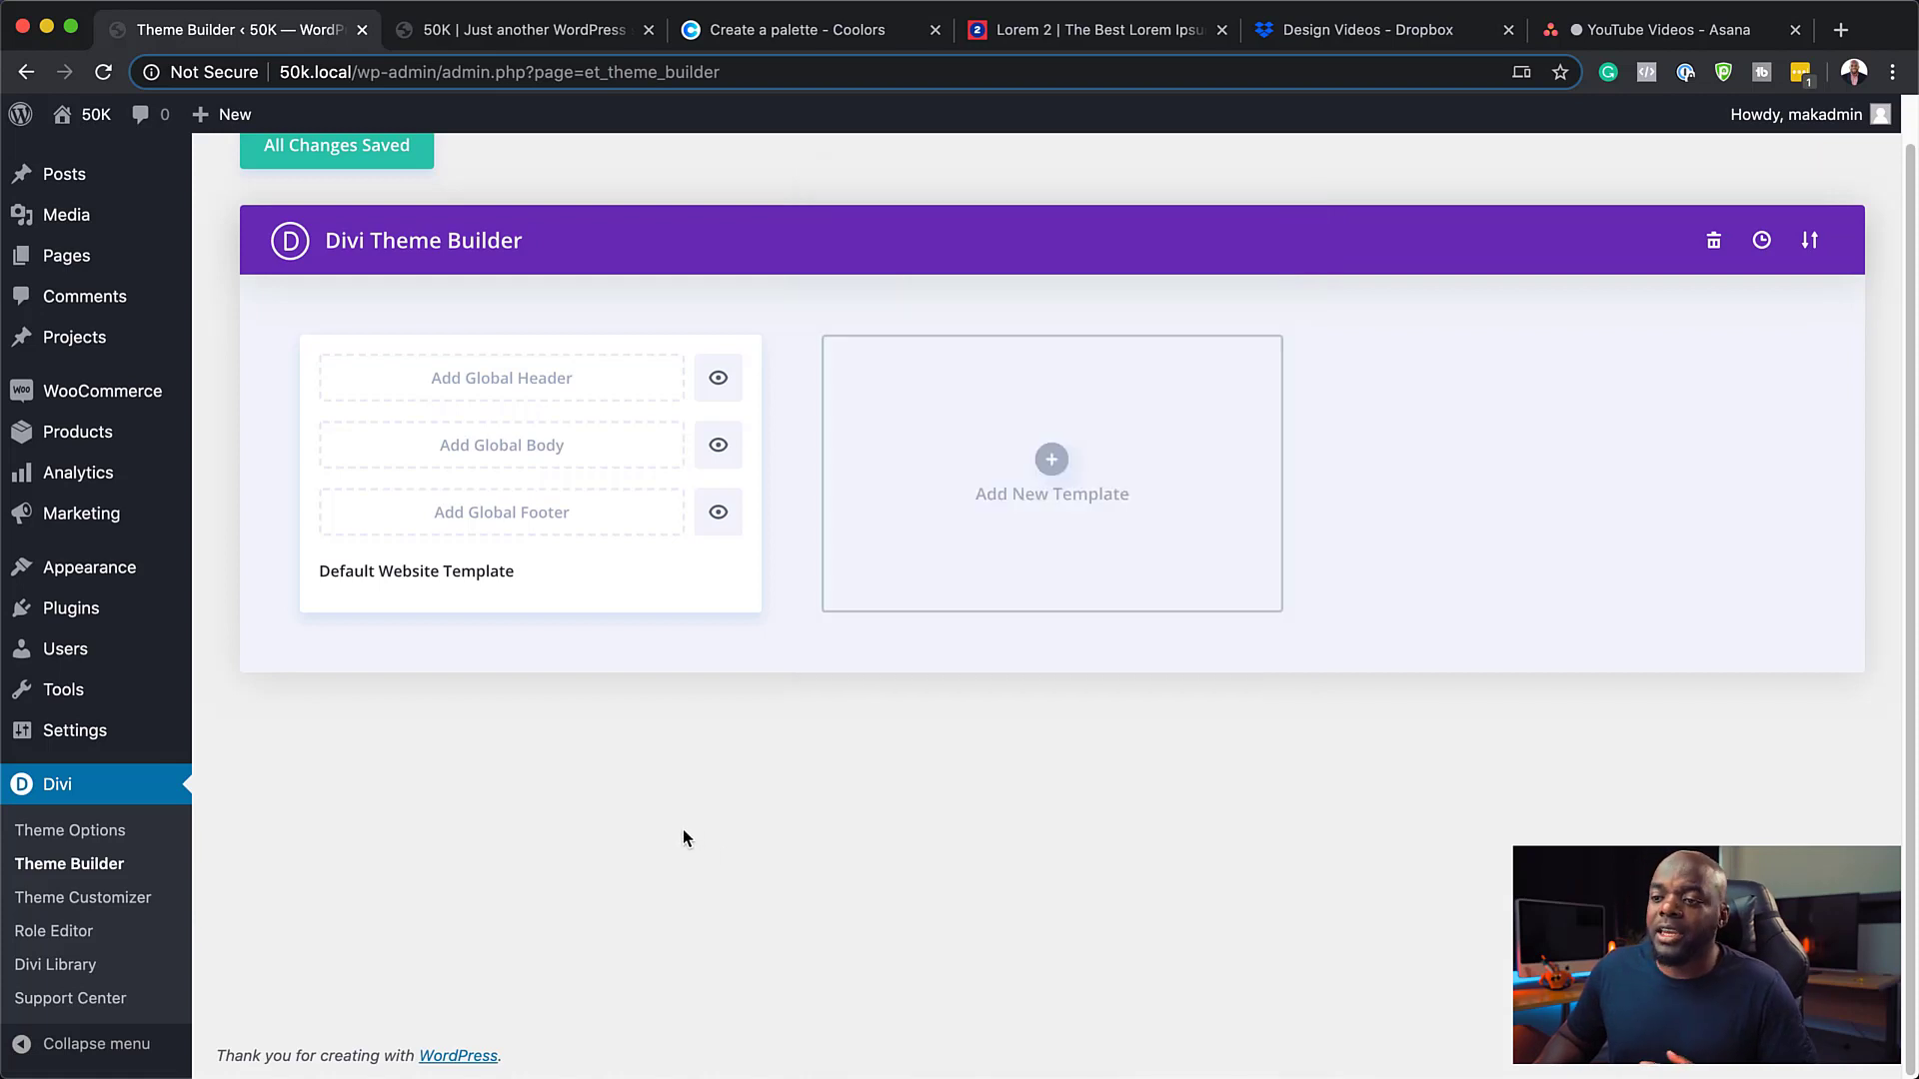